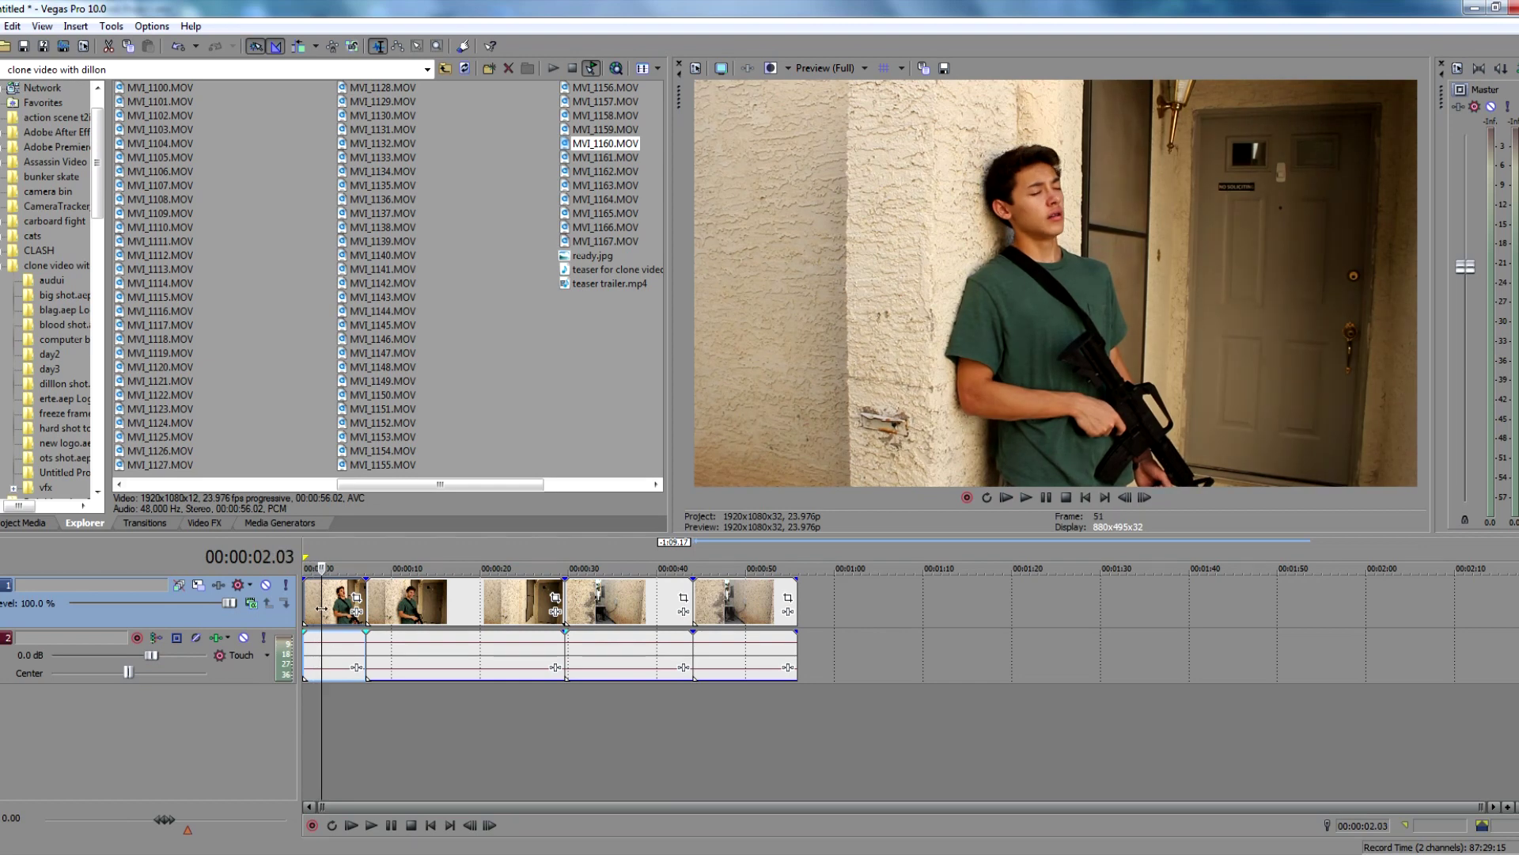
- Play and scrub through the opening clip on the timeline, and check the start of the last clip
{"action": "key", "text": "ctrl+Home"}
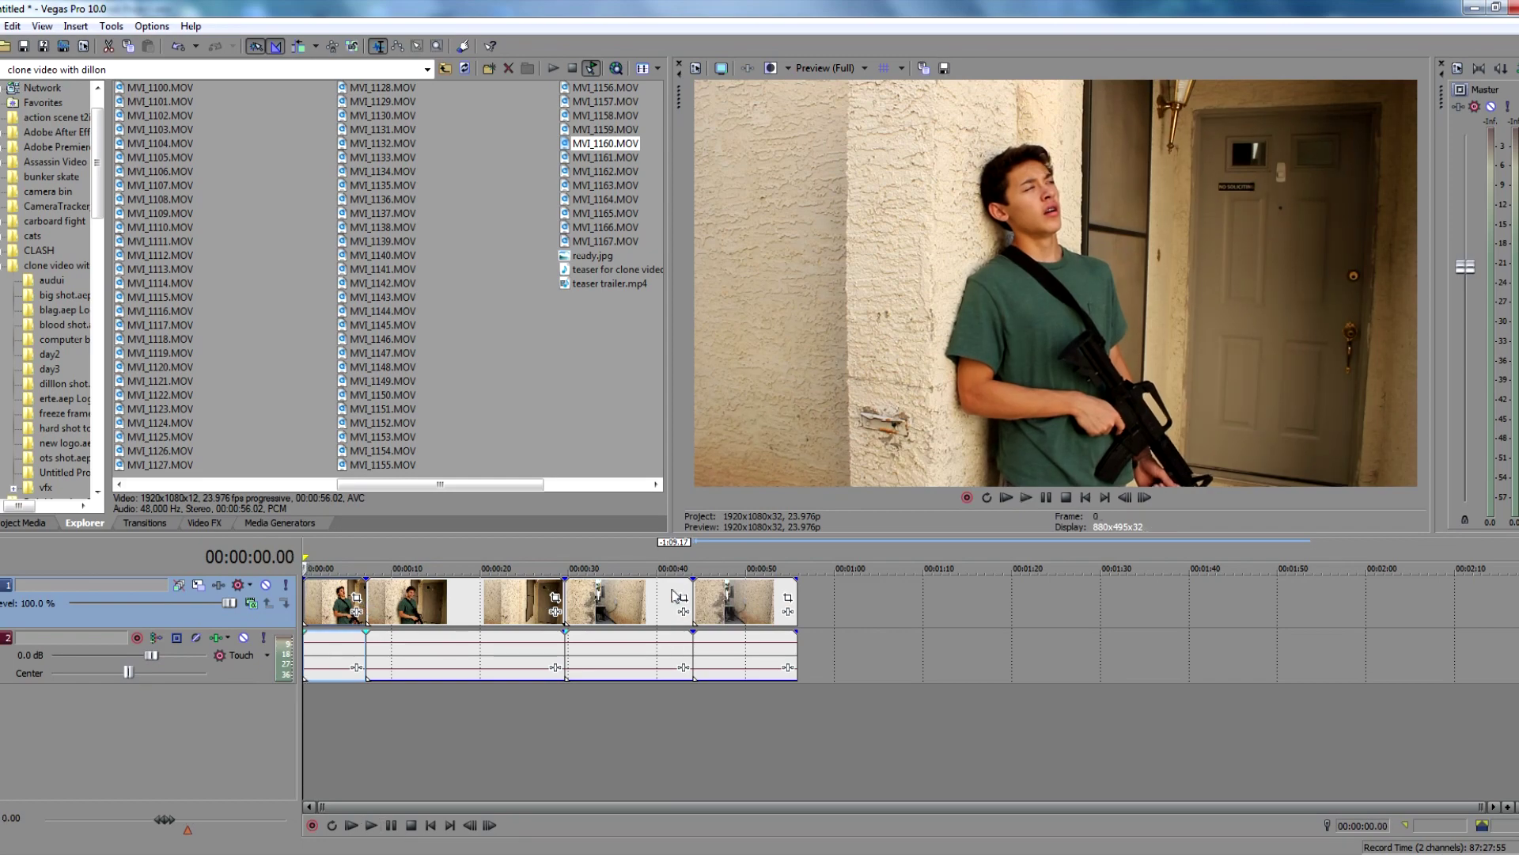
{"action": "left_click", "coordinate": [697, 591]}
{"action": "key", "text": "space"}
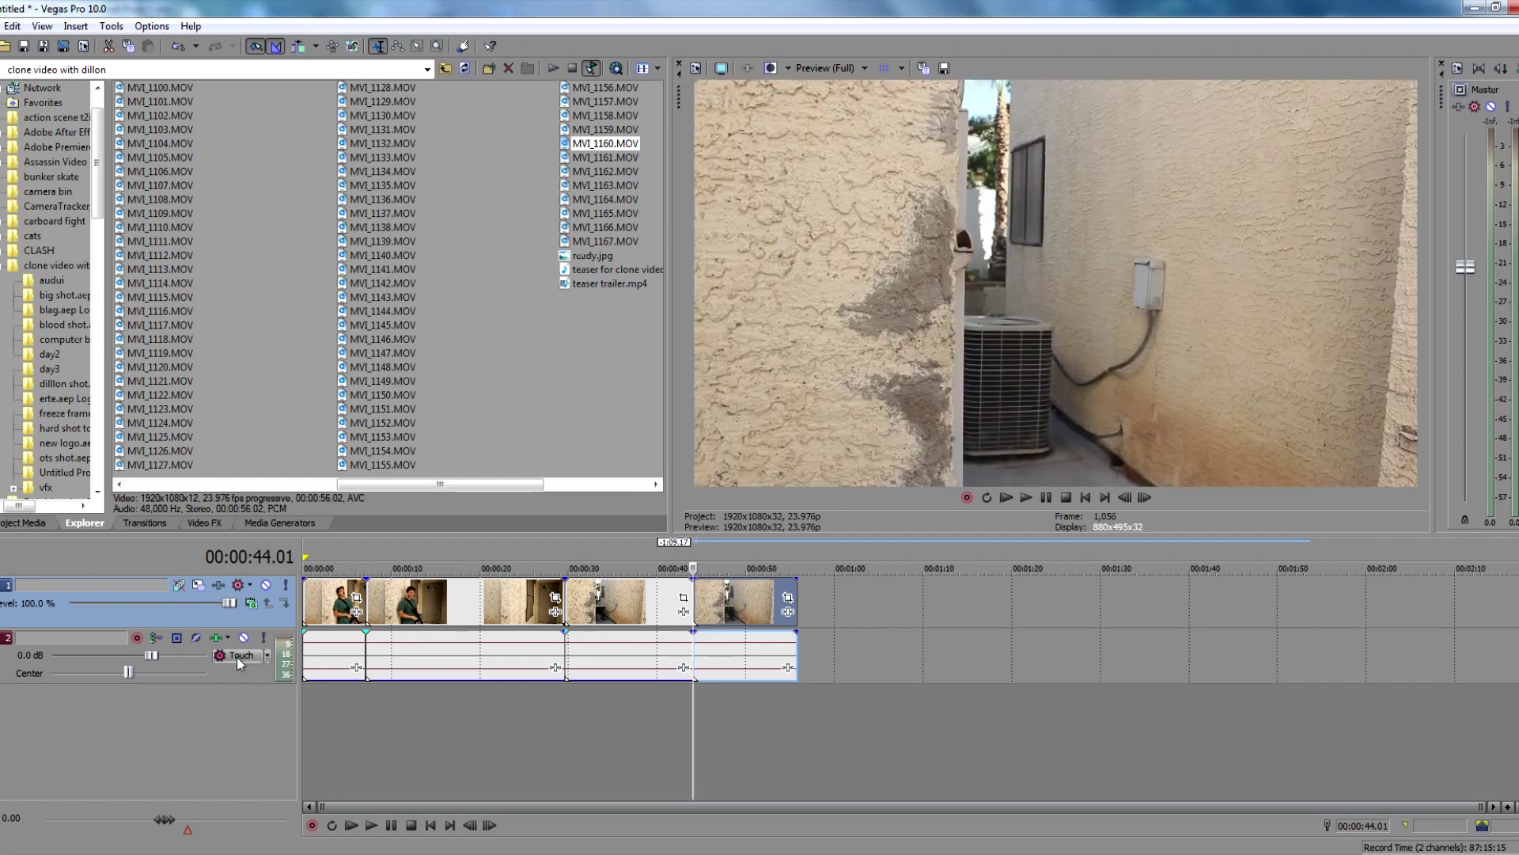
{"action": "left_click", "coordinate": [306, 609]}
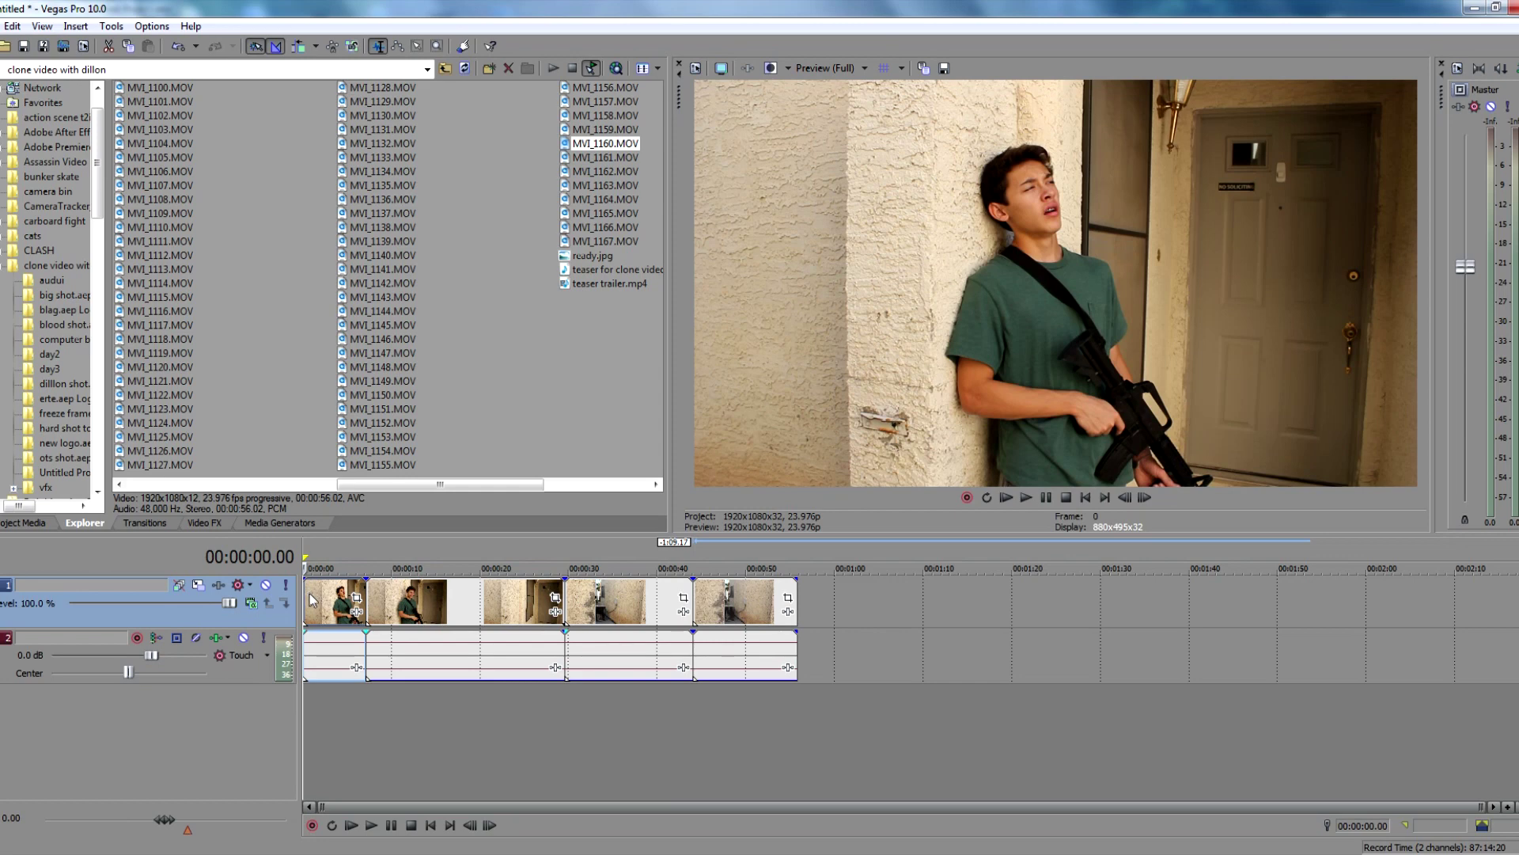
{"action": "key", "text": "space"}
{"action": "key", "text": "space"}
{"action": "key", "text": "space"}
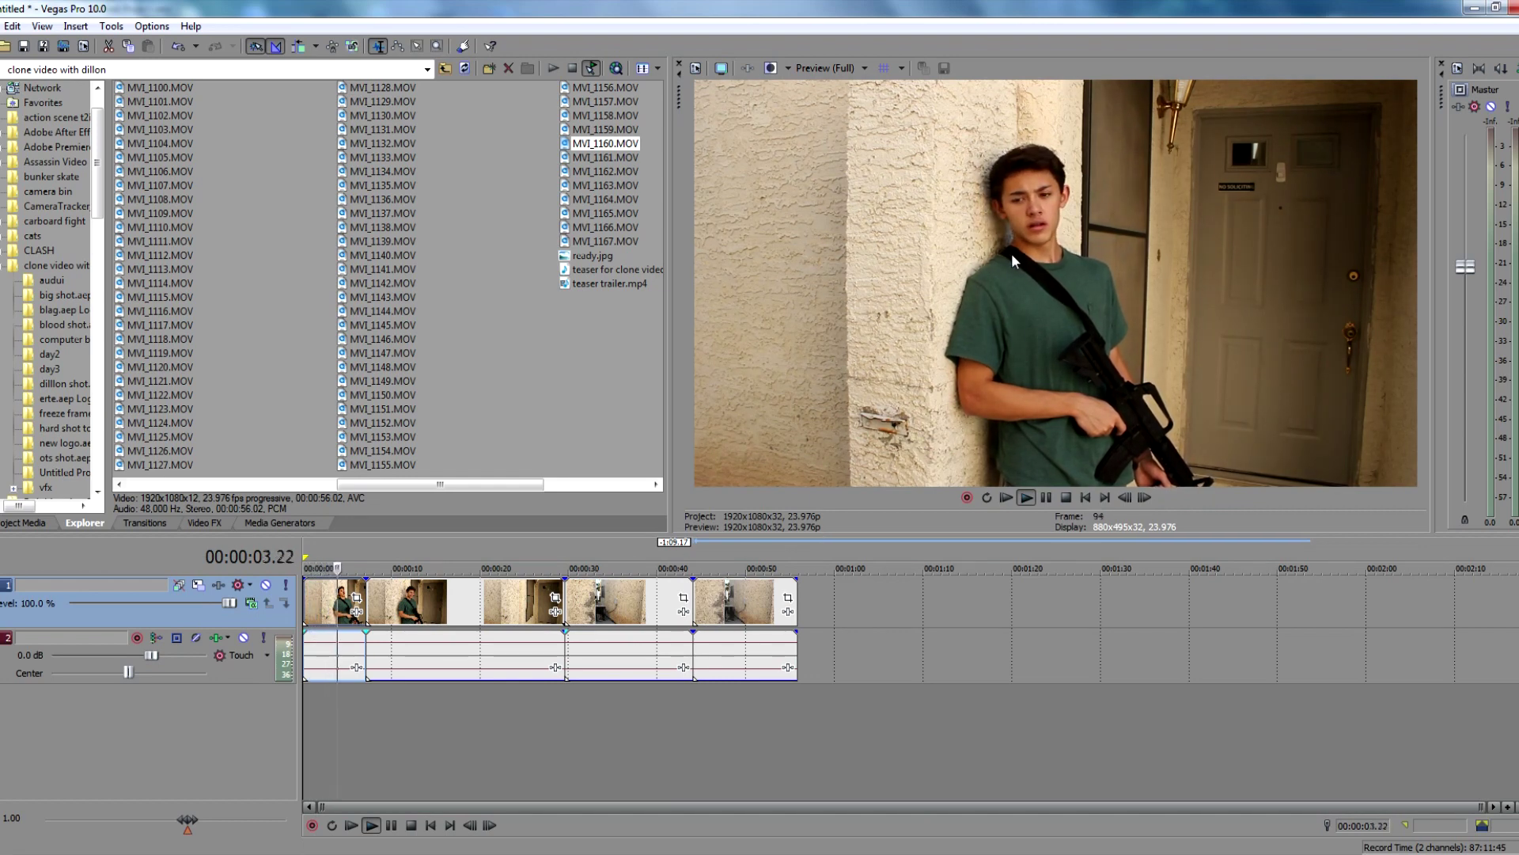
{"action": "left_click", "coordinate": [336, 602]}
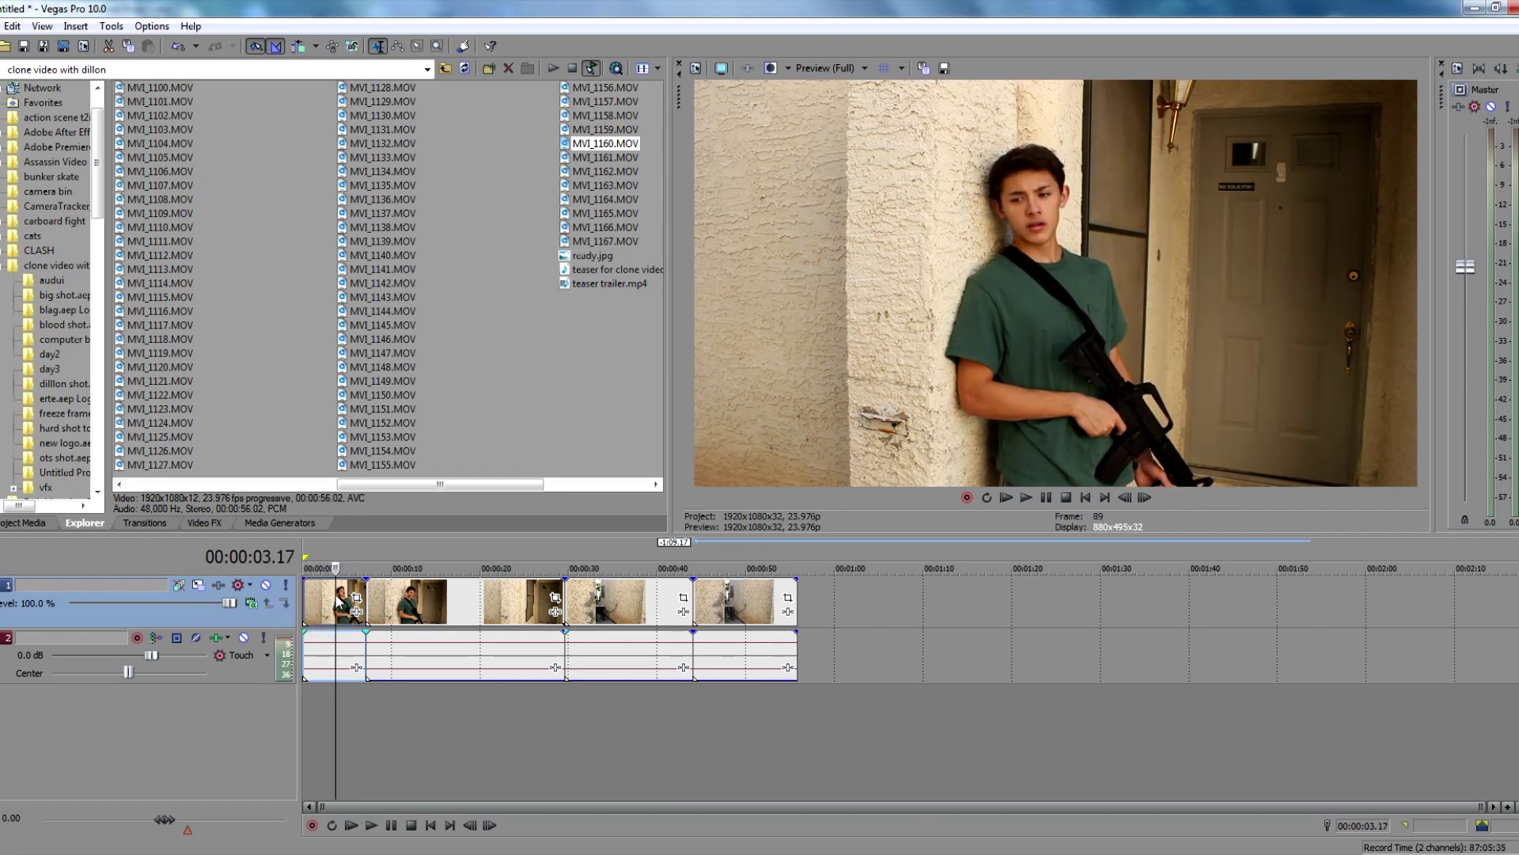
{"action": "mouse_move", "coordinate": [336, 594]}
{"action": "left_mouse_down"}
{"action": "mouse_move", "coordinate": [325, 606]}
{"action": "mouse_move", "coordinate": [359, 610]}
{"action": "mouse_move", "coordinate": [335, 609]}
{"action": "left_mouse_up"}
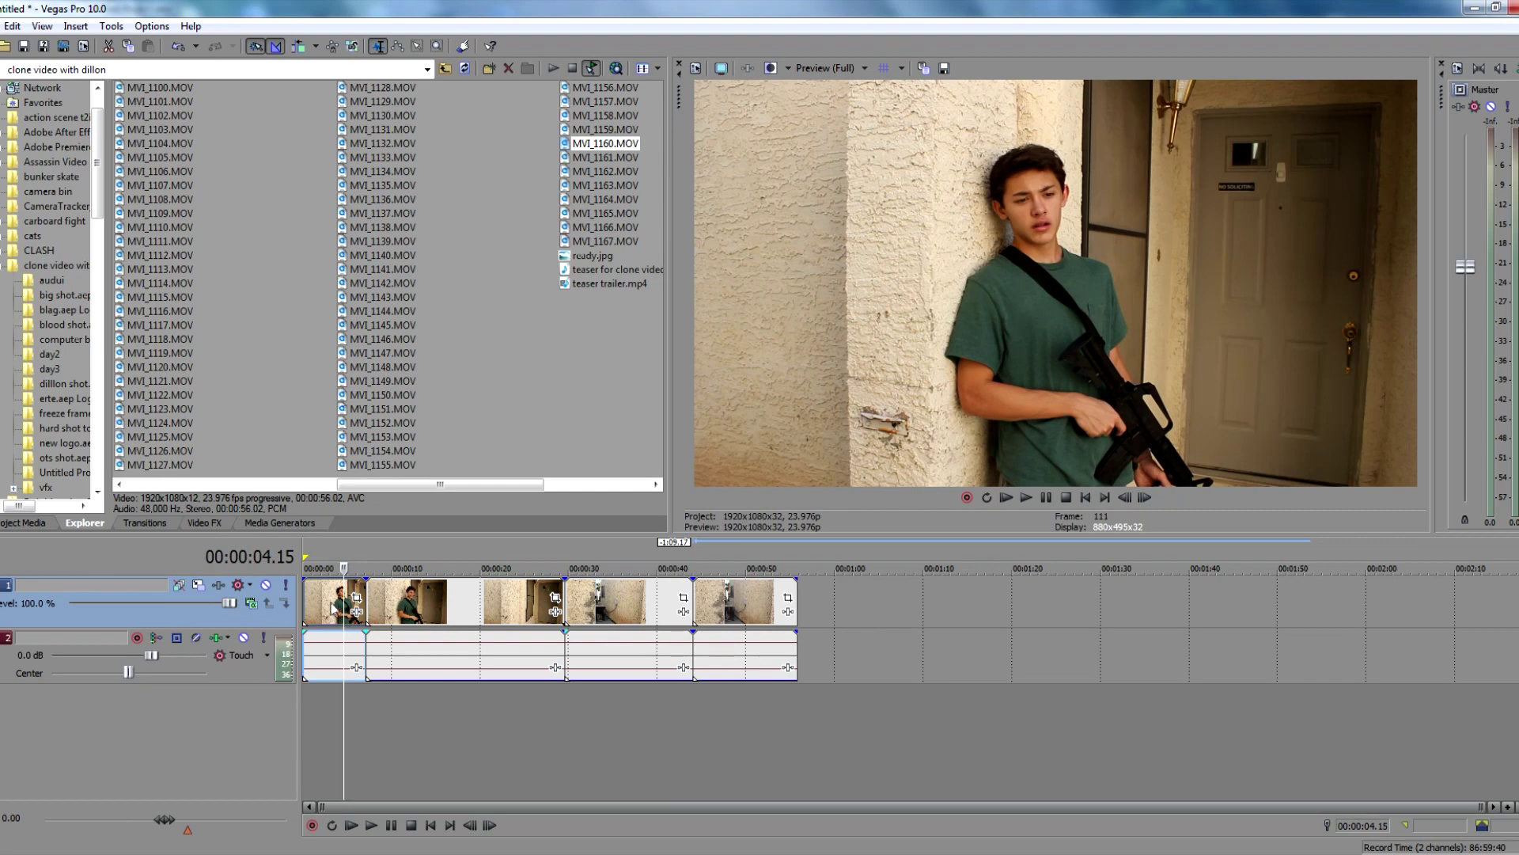
- Delete the opening clip from the timeline and preview the clip that follows it
{"action": "key", "text": "Delete"}
{"action": "left_click", "coordinate": [369, 604]}
{"action": "left_click", "coordinate": [391, 604]}
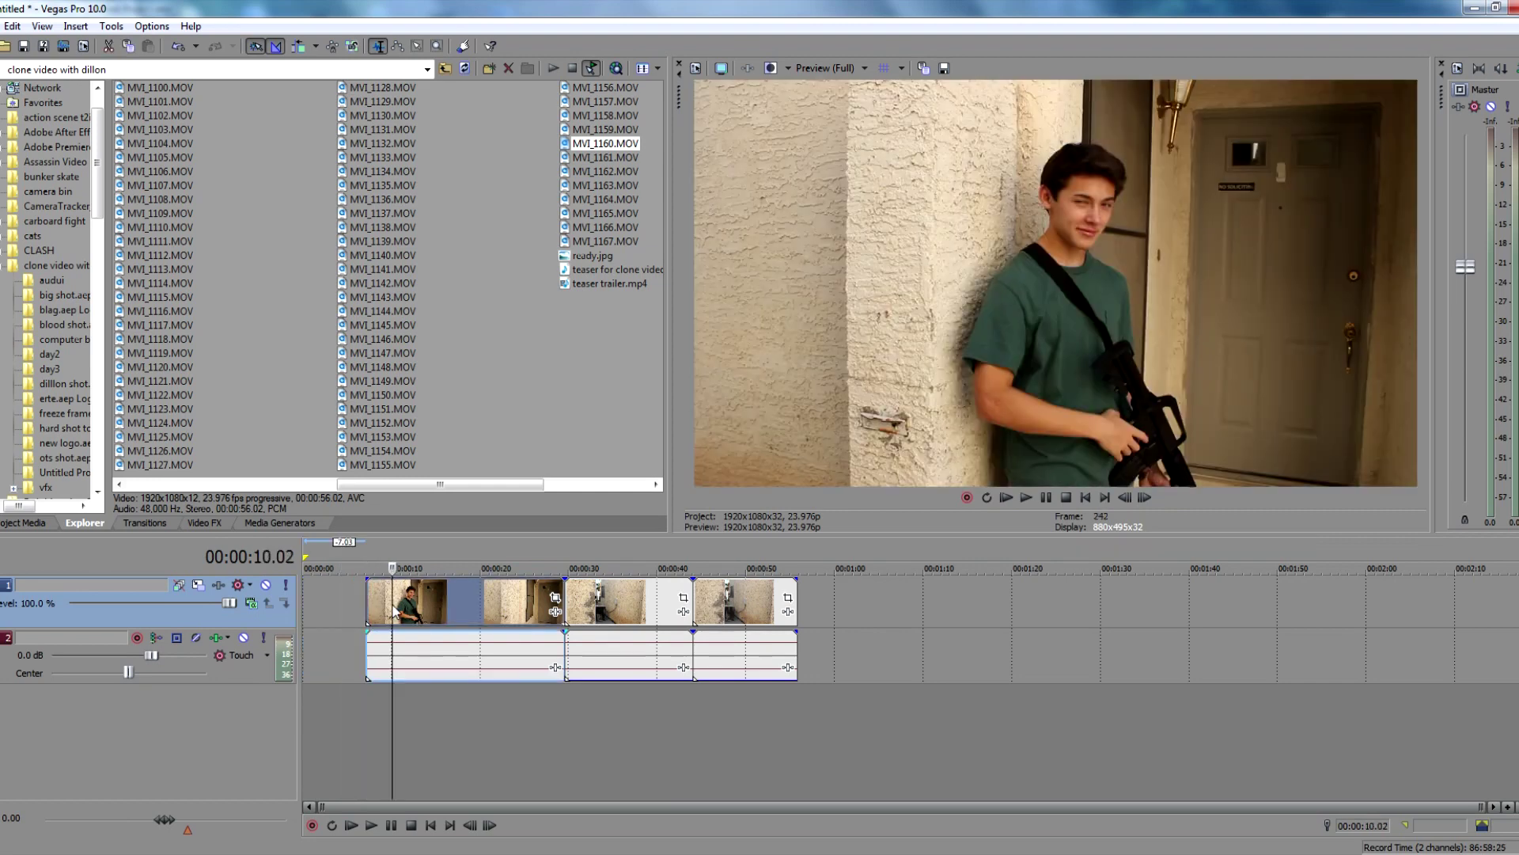
{"action": "left_click_drag", "start_coordinate": [392, 604], "coordinate": [453, 649]}
{"action": "key", "text": "space"}
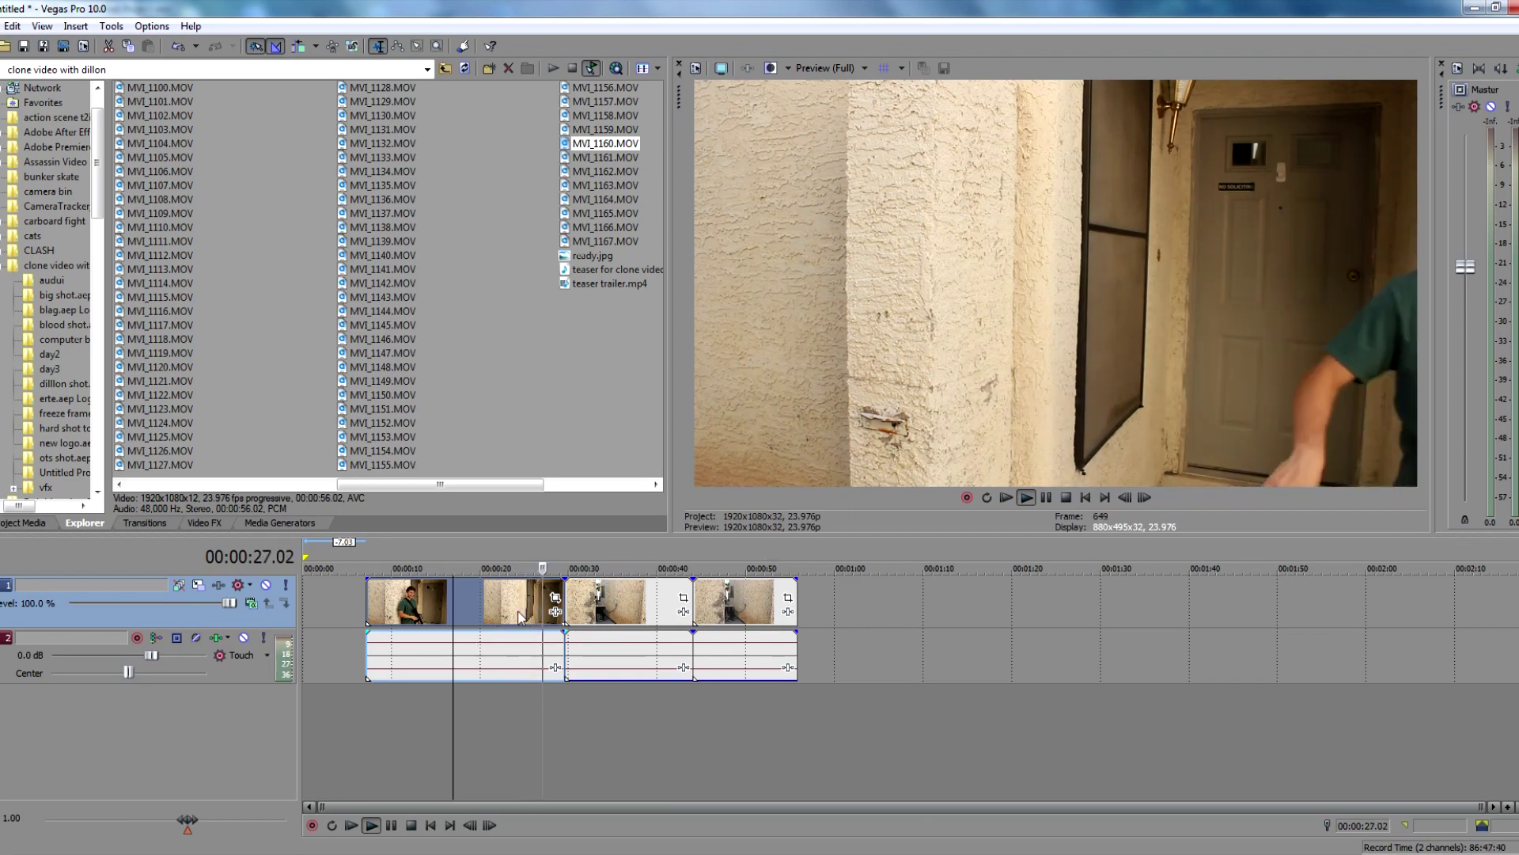
- Move the first remaining clip to the timeline start and butt the second clip against its end
{"action": "left_click_drag", "start_coordinate": [516, 610], "coordinate": [451, 610]}
{"action": "left_click", "coordinate": [563, 594]}
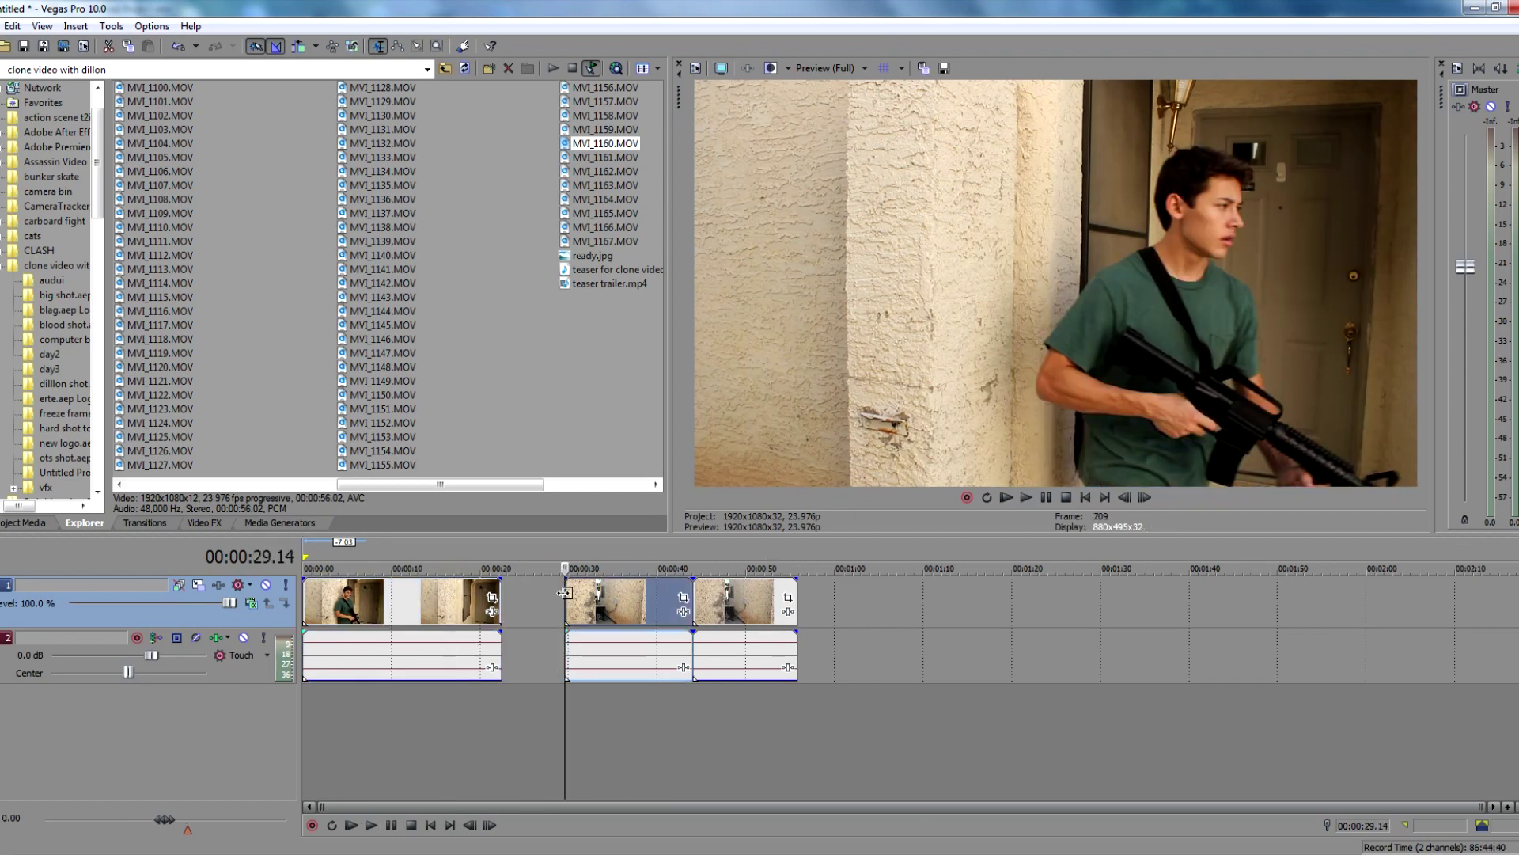
{"action": "left_click_drag", "start_coordinate": [594, 610], "coordinate": [533, 612]}
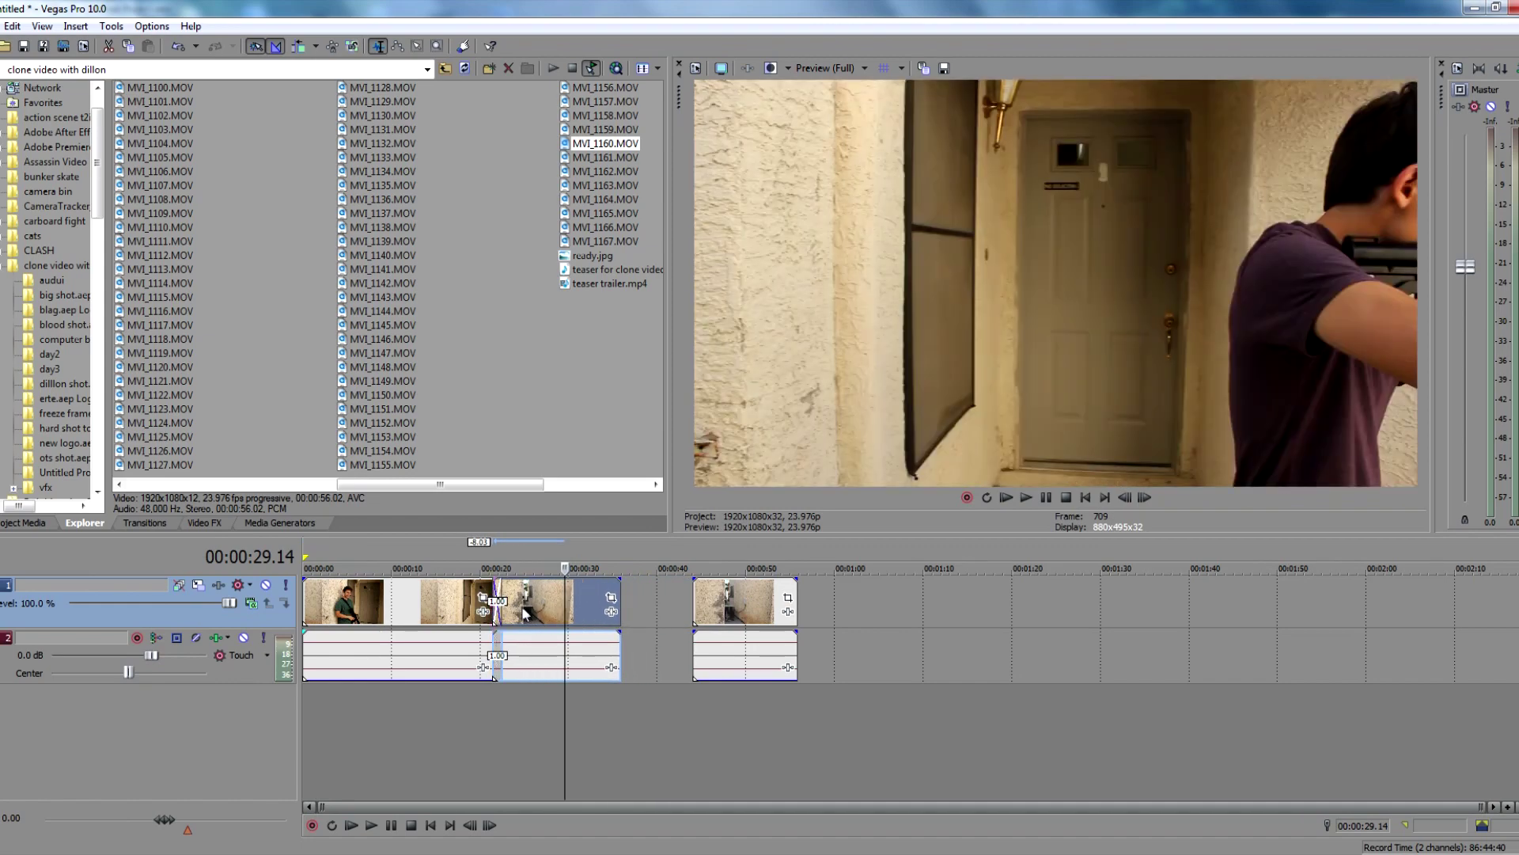
{"action": "left_click", "coordinate": [505, 609]}
- Play and scrub through the second clip to examine the camera pan and the actor's movement
{"action": "key", "text": "space"}
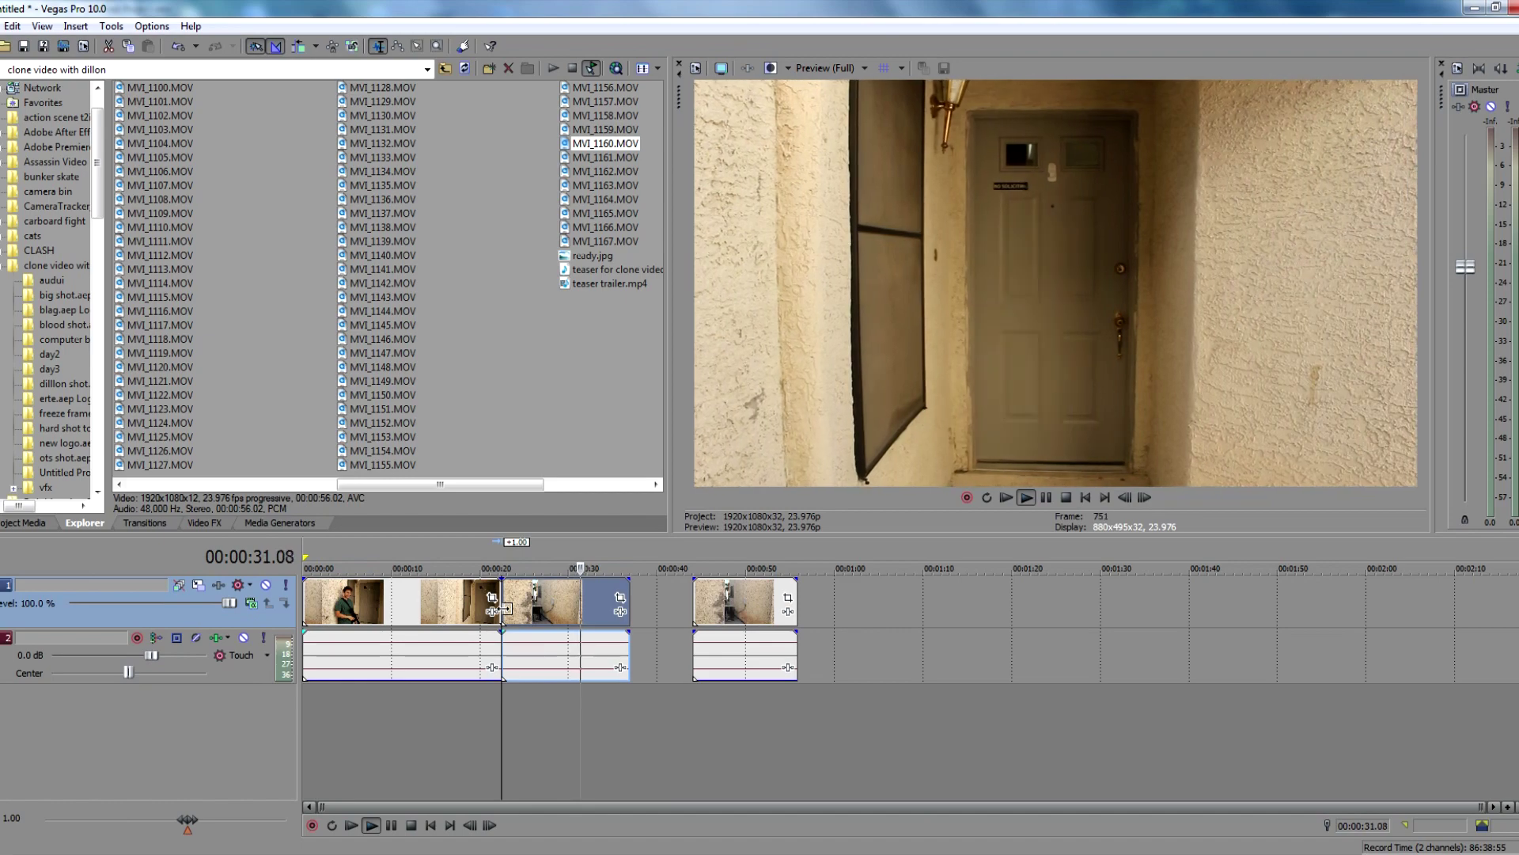
{"action": "left_click", "coordinate": [554, 611]}
{"action": "left_click", "coordinate": [570, 606]}
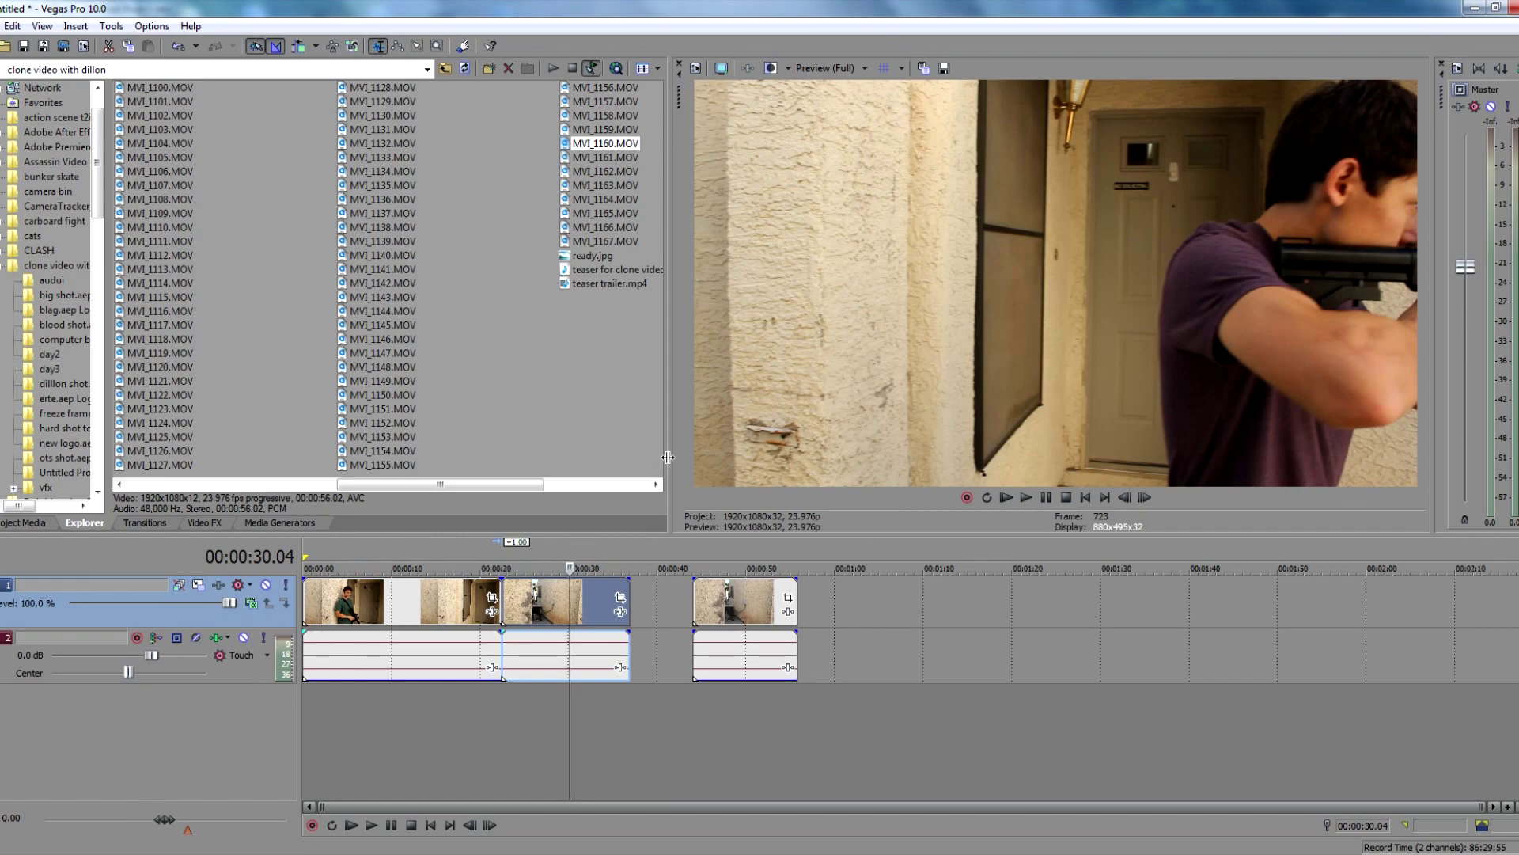
{"action": "left_click_drag", "start_coordinate": [568, 588], "coordinate": [601, 590]}
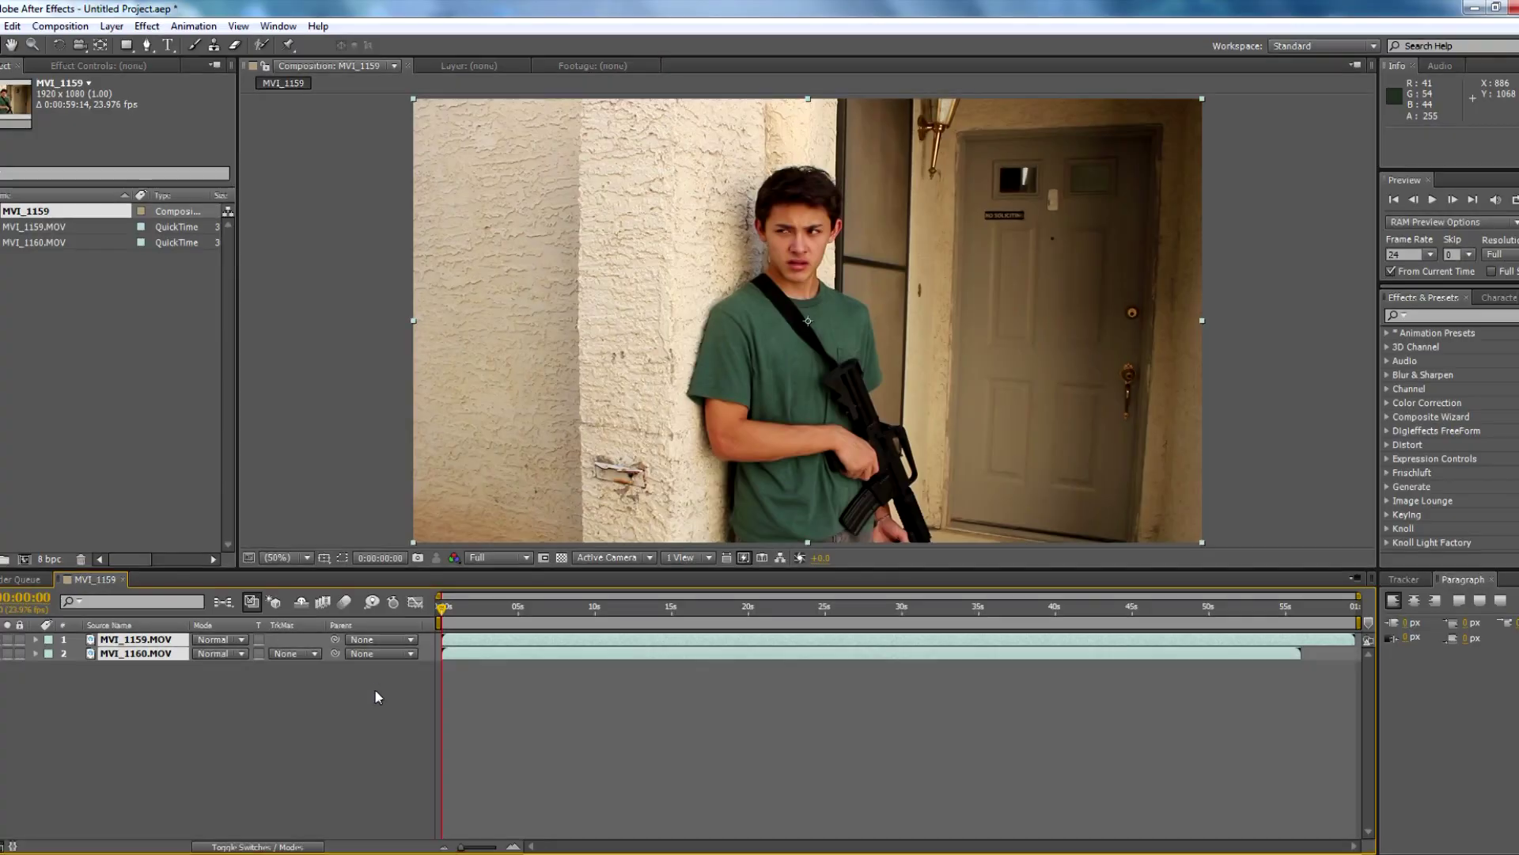
- In After Effects, move the MVI_1159.MOV layer beneath MVI_1160.MOV in the MVI_1159 composition, using a frame at 19:16
{"action": "left_click", "coordinate": [375, 697]}
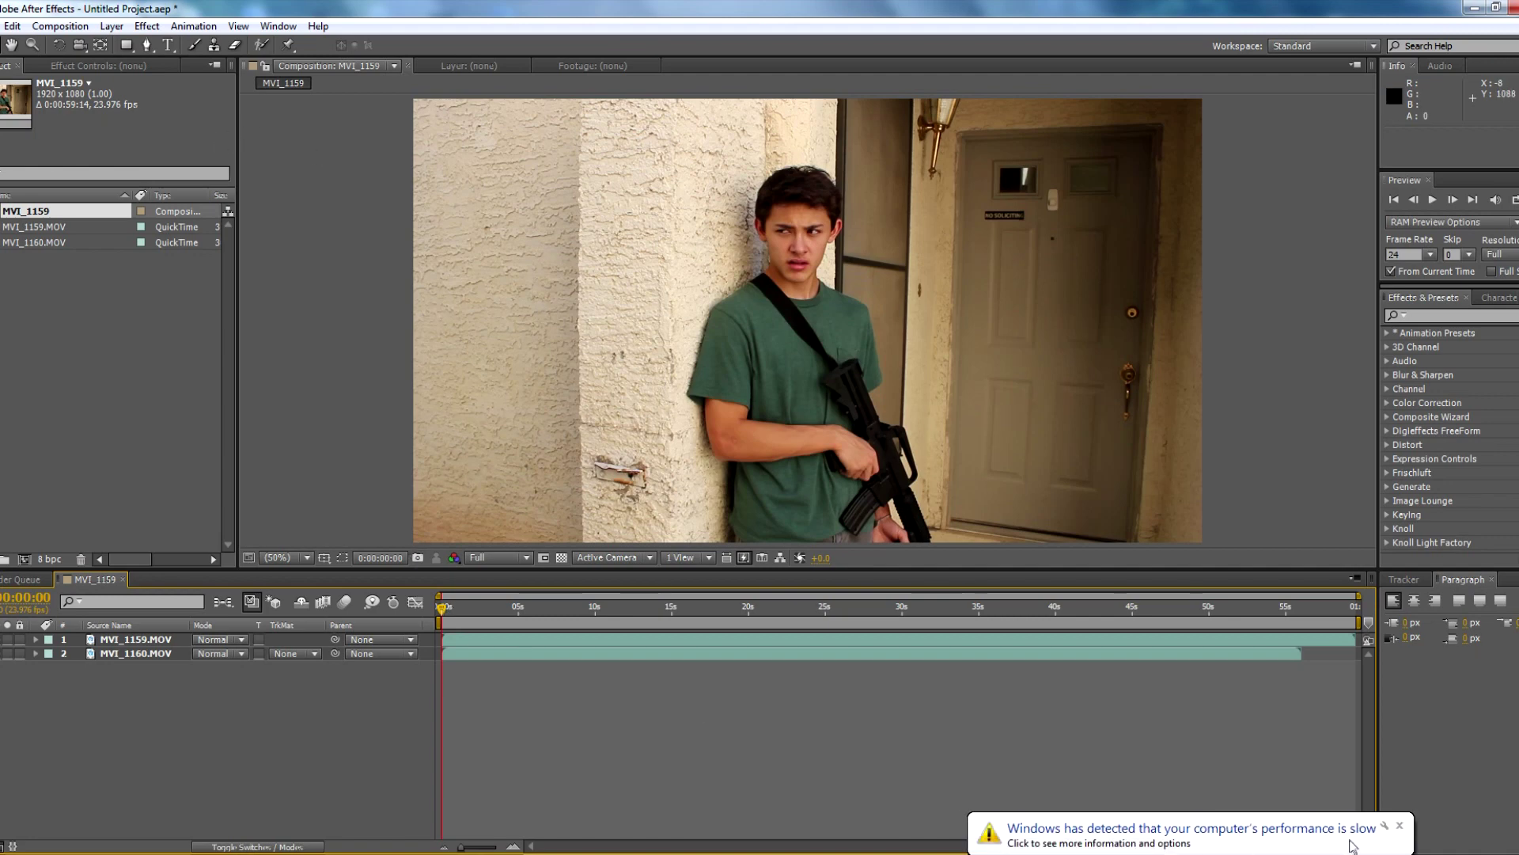
{"action": "left_click", "coordinate": [1399, 826]}
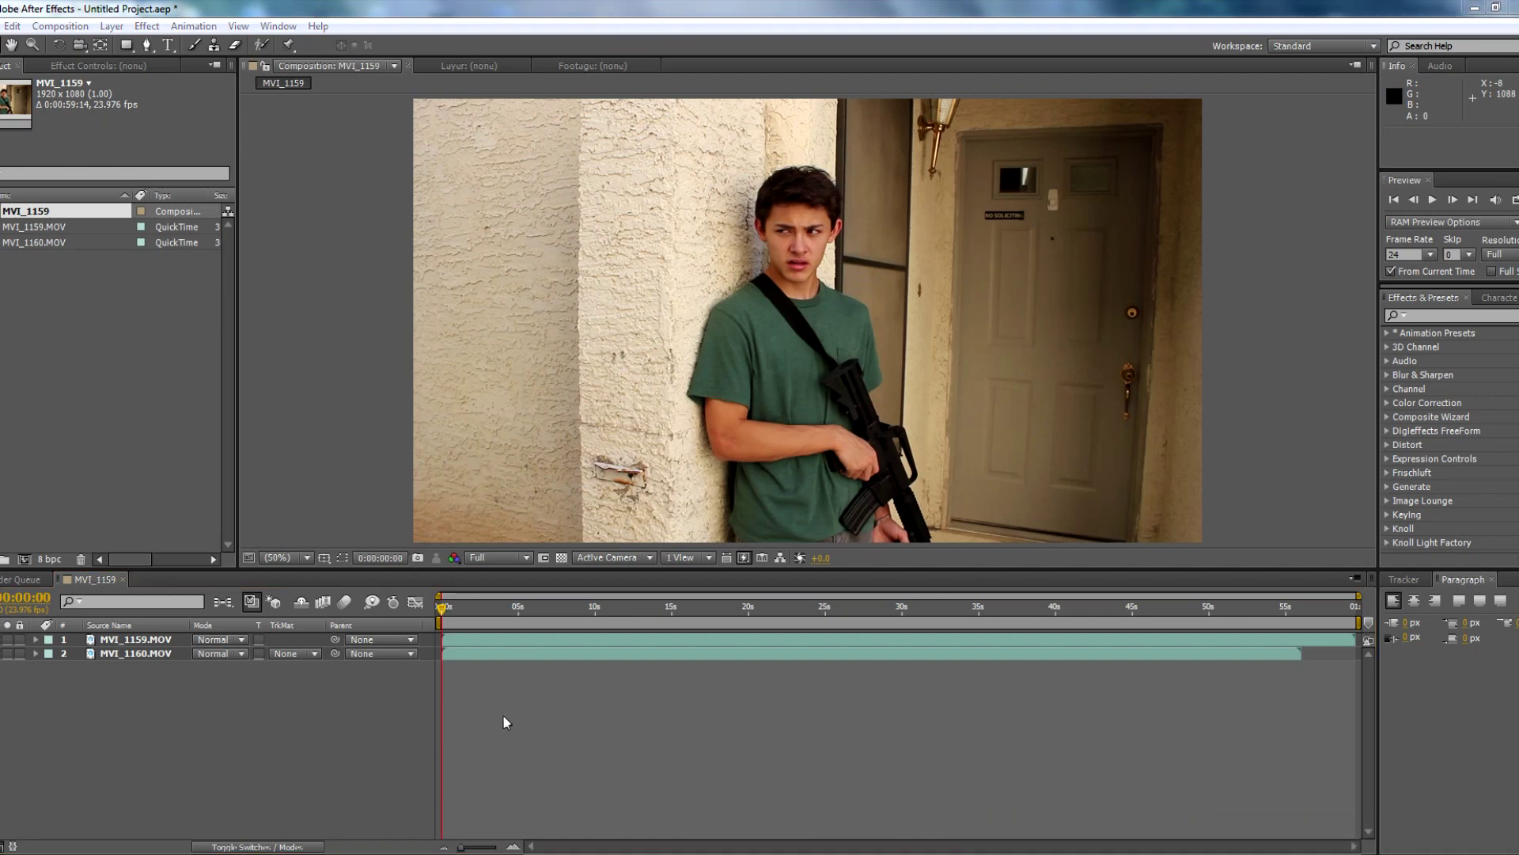
{"action": "left_click", "coordinate": [158, 639]}
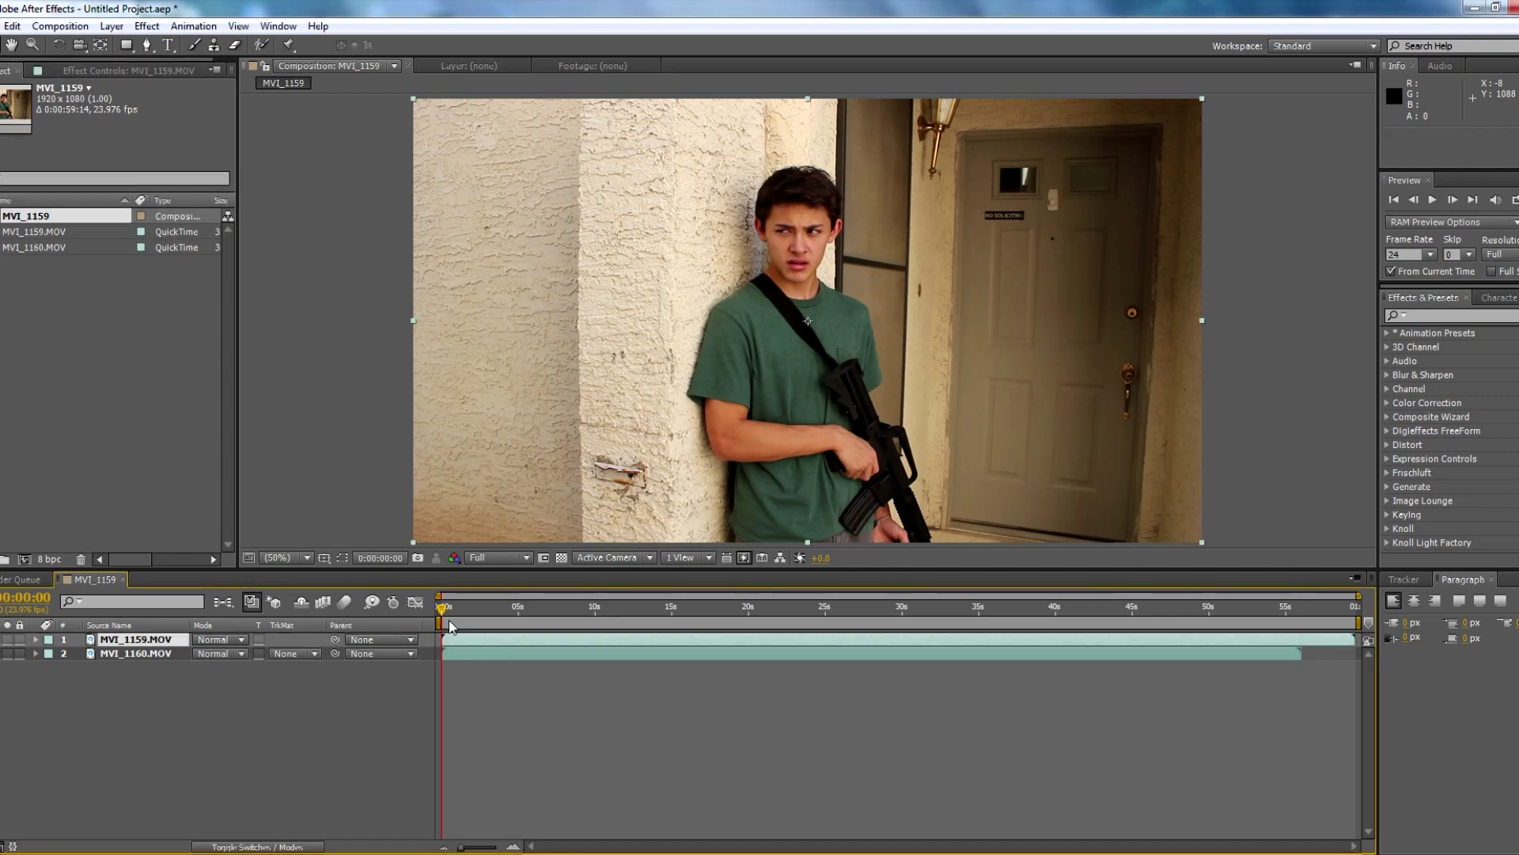
{"action": "left_click_drag", "start_coordinate": [511, 599], "coordinate": [746, 624]}
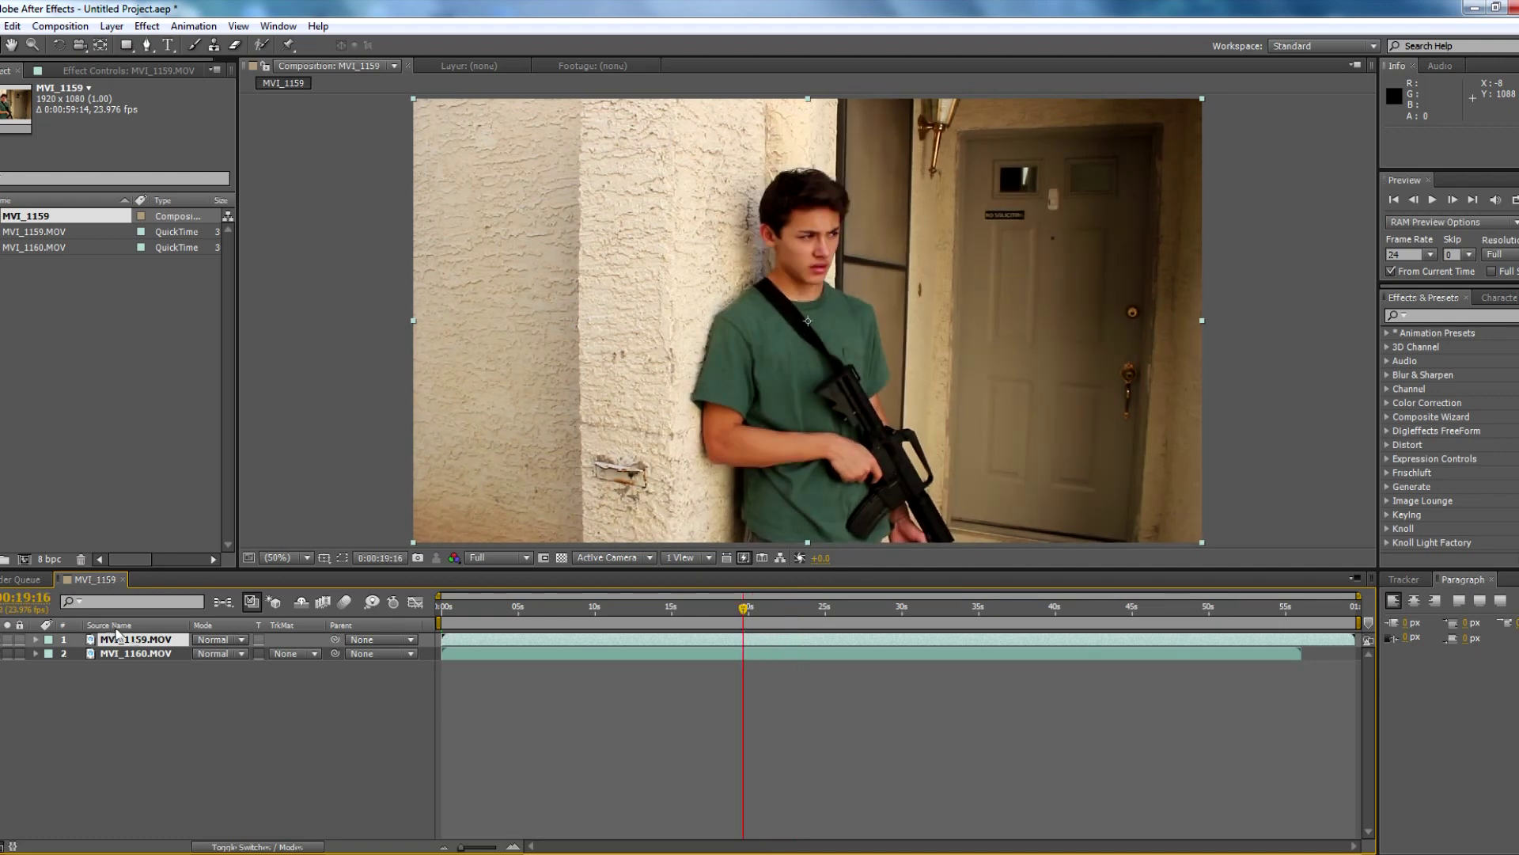
{"action": "left_click_drag", "start_coordinate": [133, 645], "coordinate": [407, 685]}
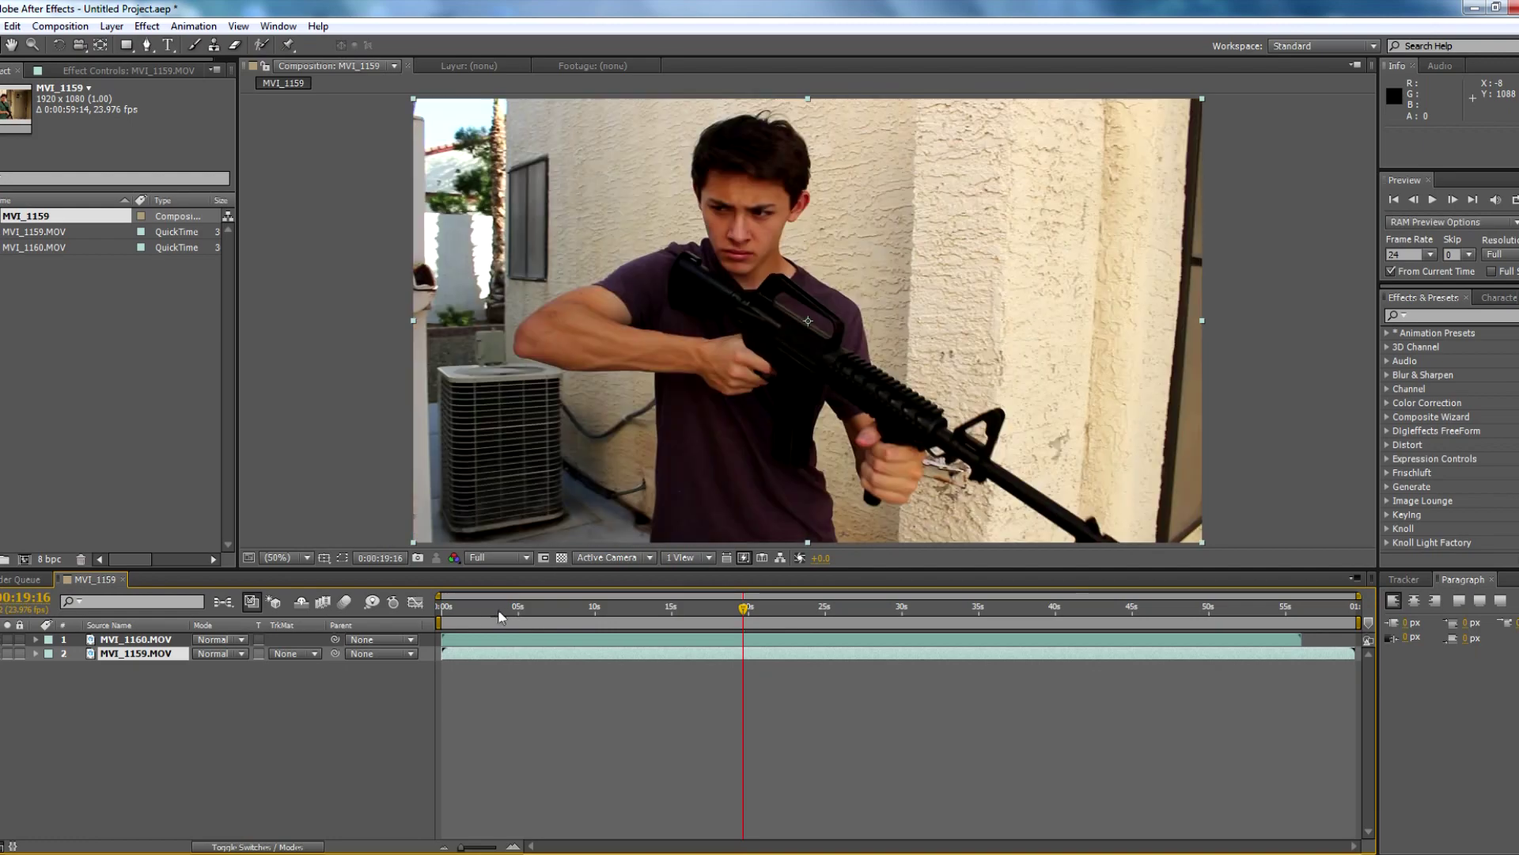
- Slide the MVI_1160.MOV layer earlier so it ends at about 37:13, and set the preview resolution to Half
{"action": "left_click_drag", "start_coordinate": [752, 609], "coordinate": [919, 609]}
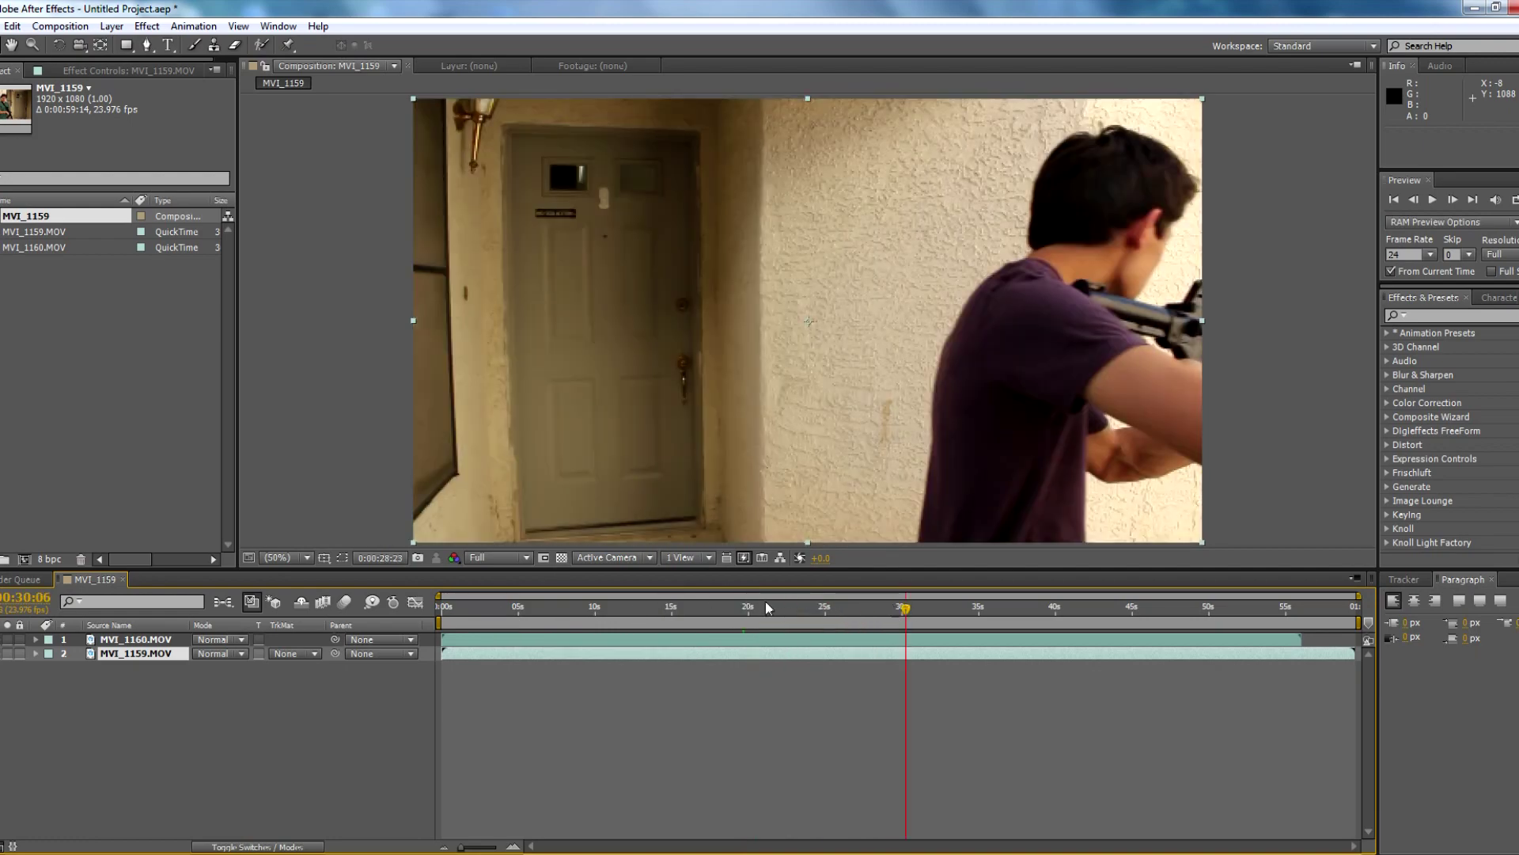
{"action": "key", "text": "Home"}
{"action": "left_click_drag", "start_coordinate": [795, 641], "coordinate": [685, 650]}
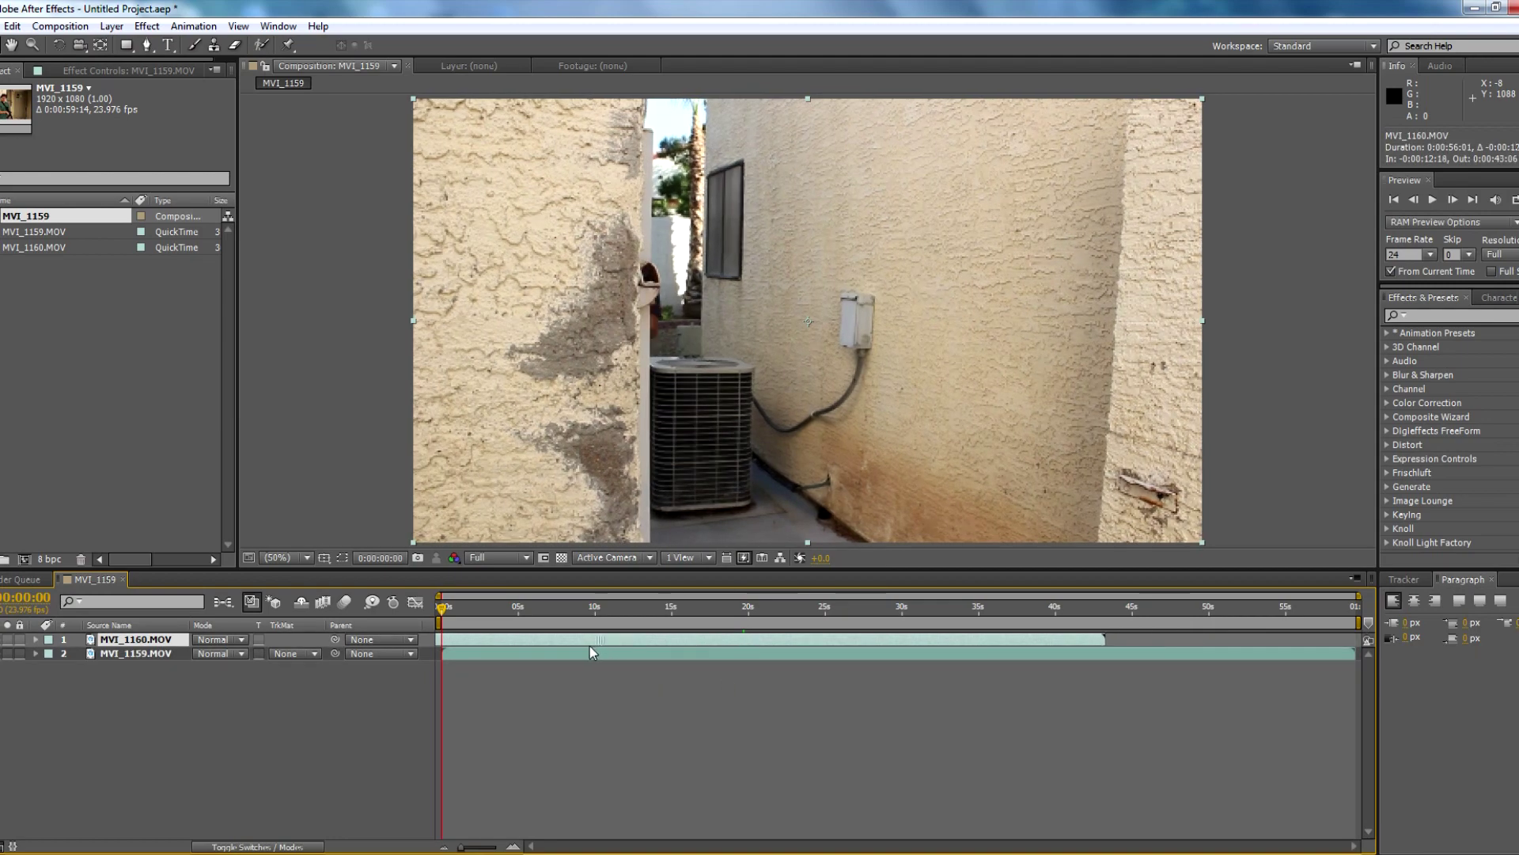
{"action": "left_click", "coordinate": [498, 558]}
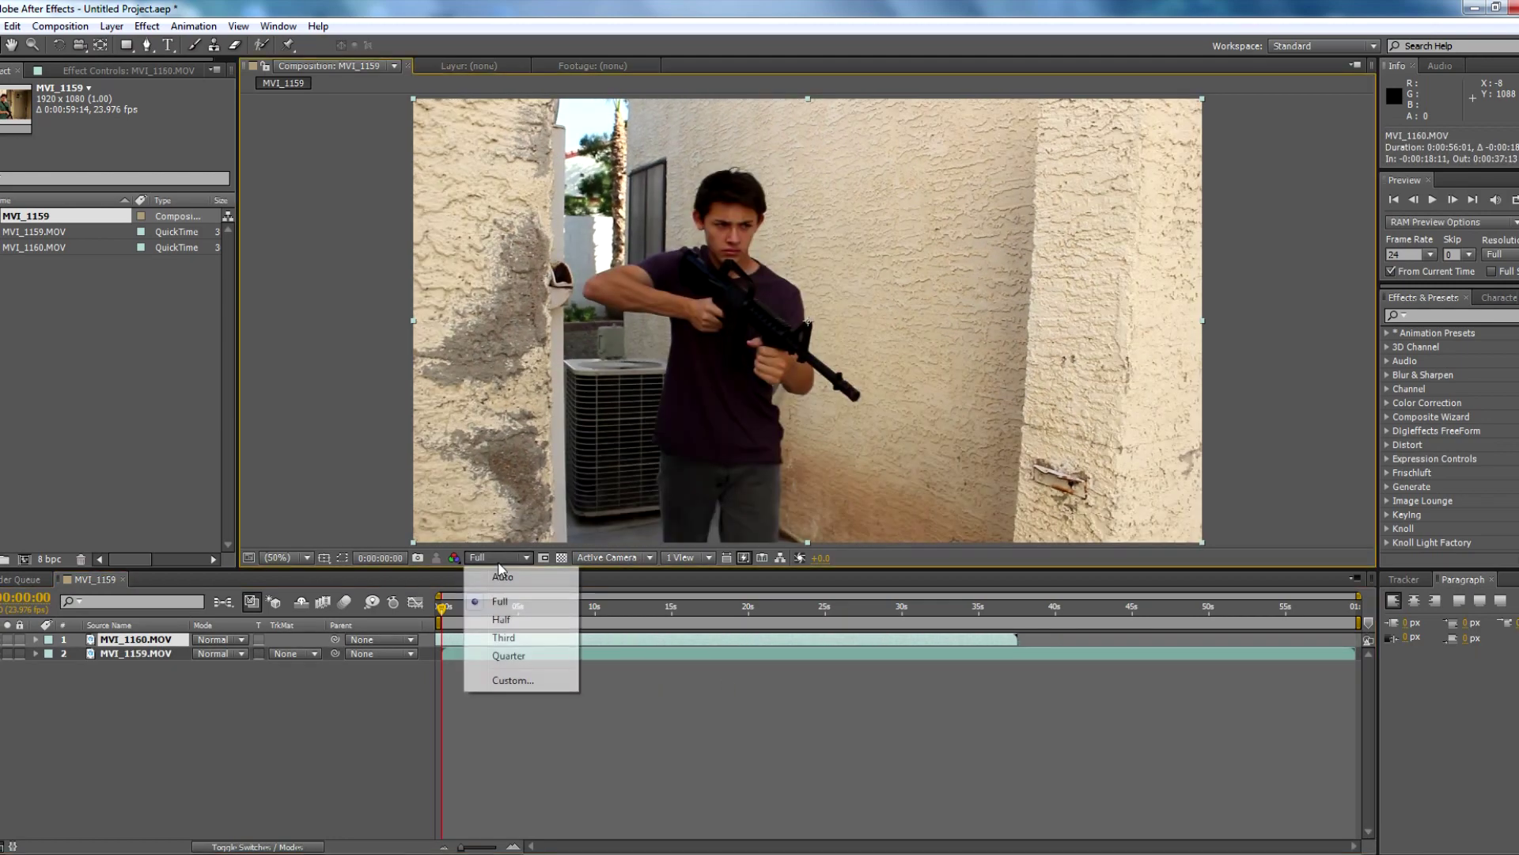
{"action": "left_click", "coordinate": [513, 619]}
- Slide MVI_1160.MOV earlier so its footage ends at about 16:08, and trim the layer's end at 13:03
{"action": "left_click_drag", "start_coordinate": [581, 639], "coordinate": [316, 686]}
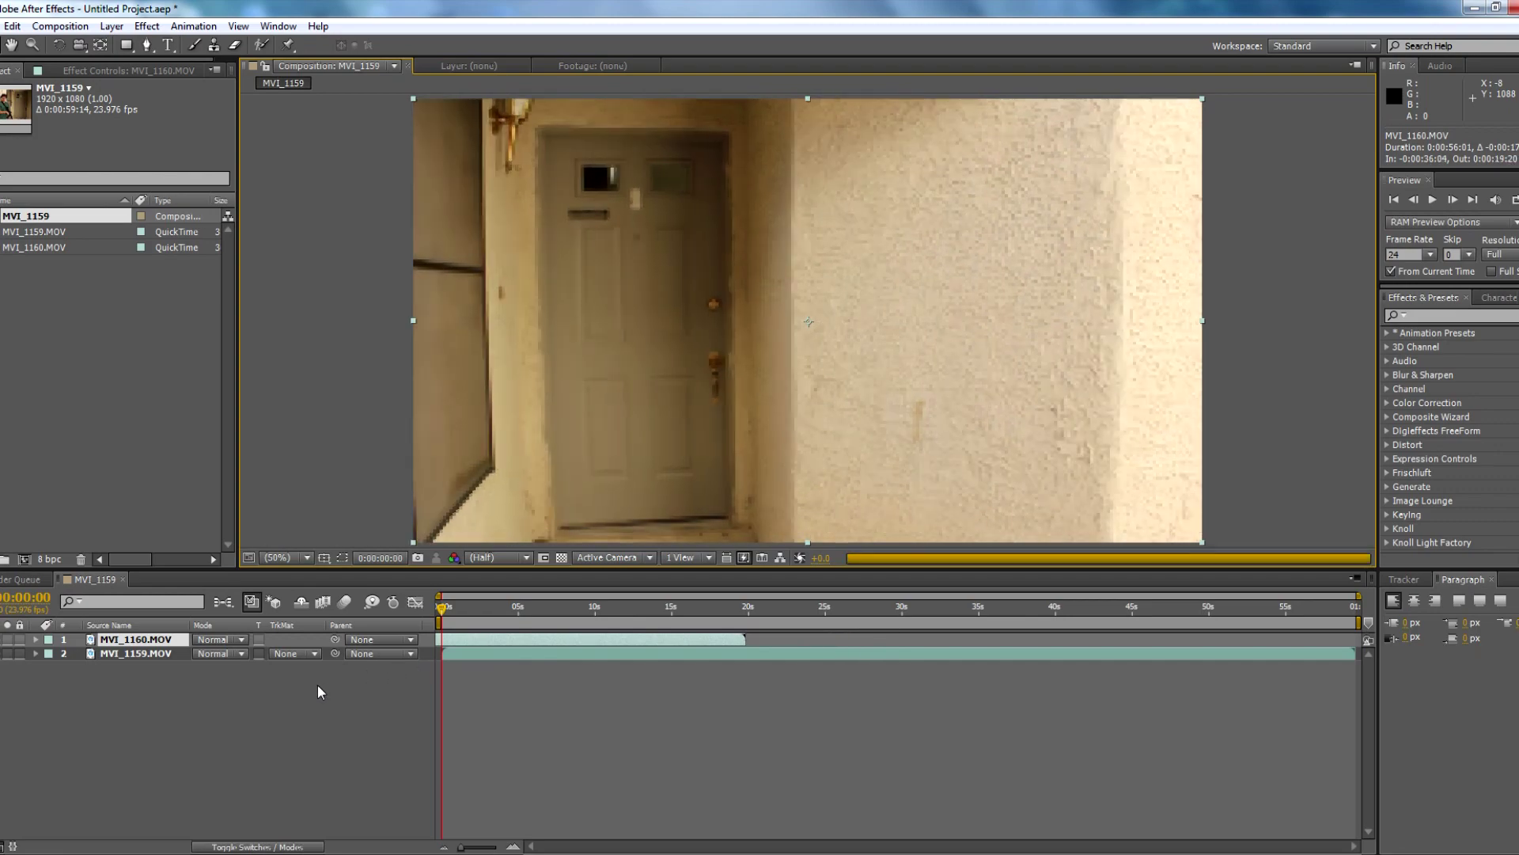
{"action": "left_click_drag", "start_coordinate": [584, 647], "coordinate": [531, 660]}
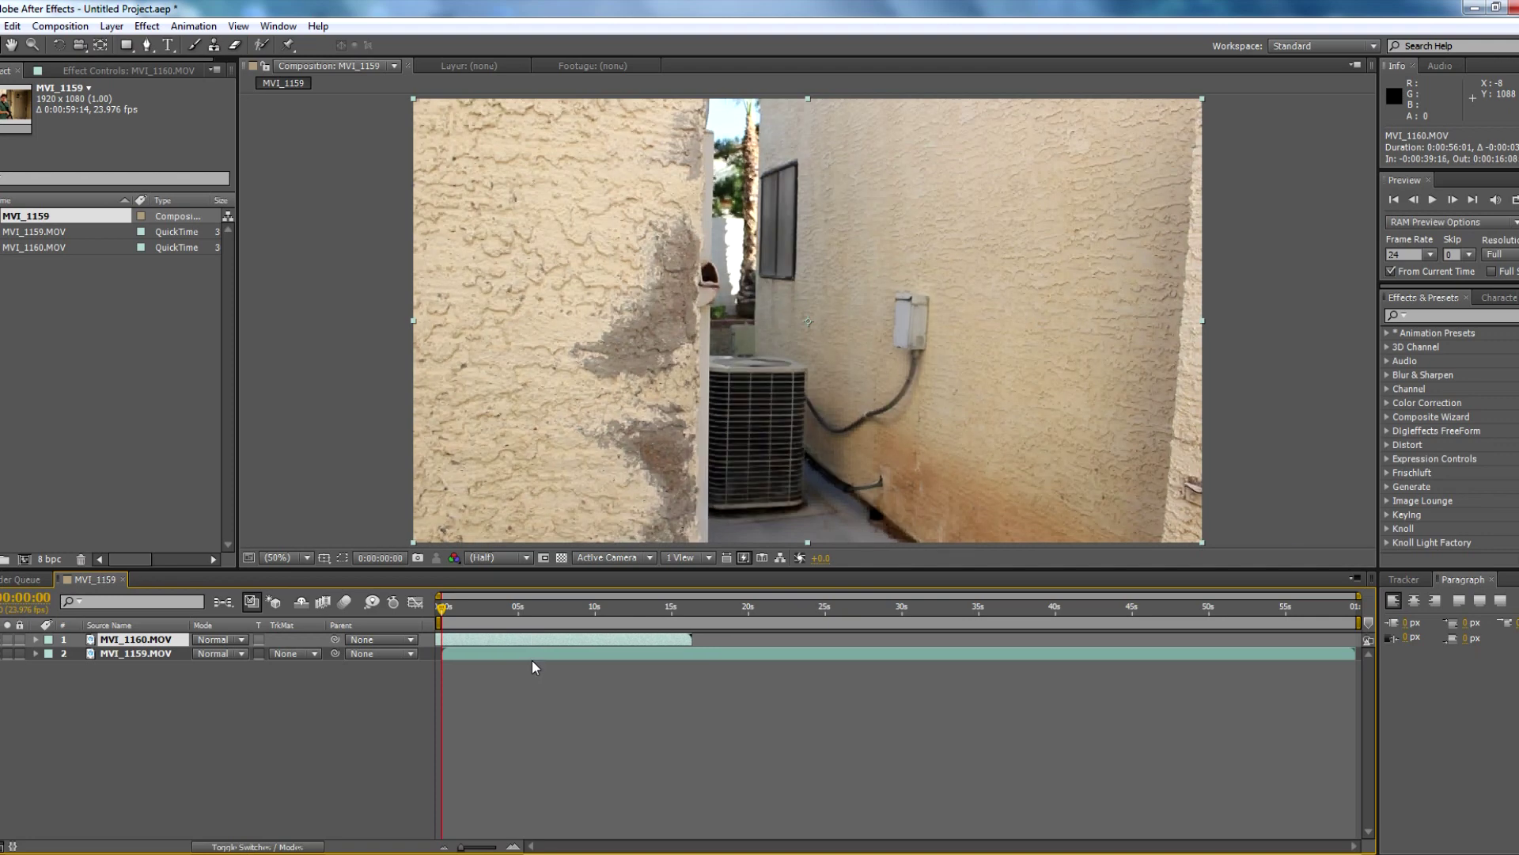
{"action": "left_click_drag", "start_coordinate": [532, 660], "coordinate": [644, 616]}
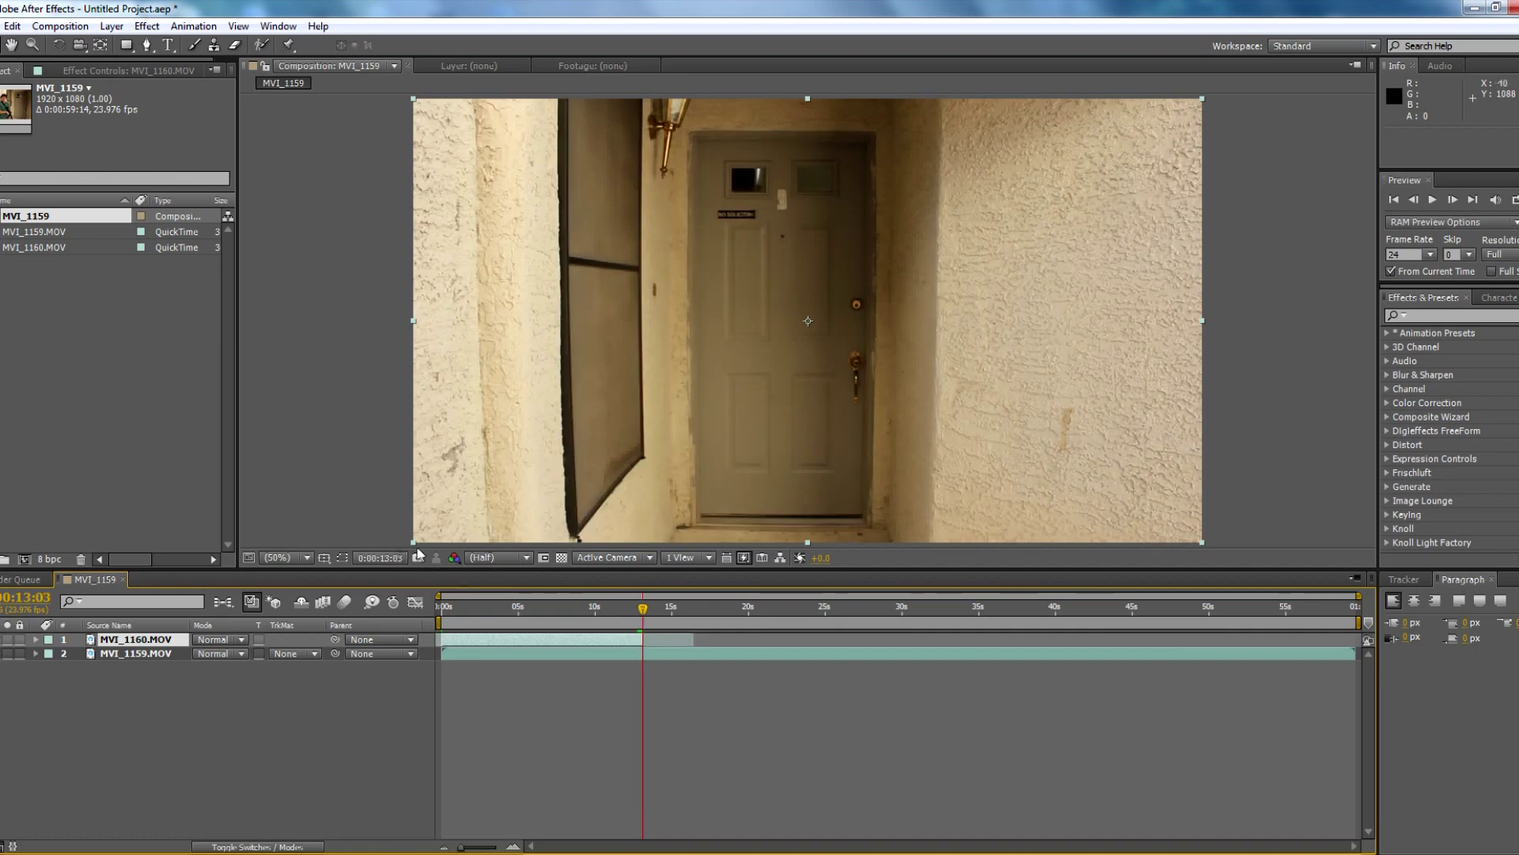
- Place MVI_1160.MOV beneath MVI_1159.MOV and set the MVI_1159.MOV opacity to 50%
{"action": "left_click_drag", "start_coordinate": [160, 645], "coordinate": [159, 661]}
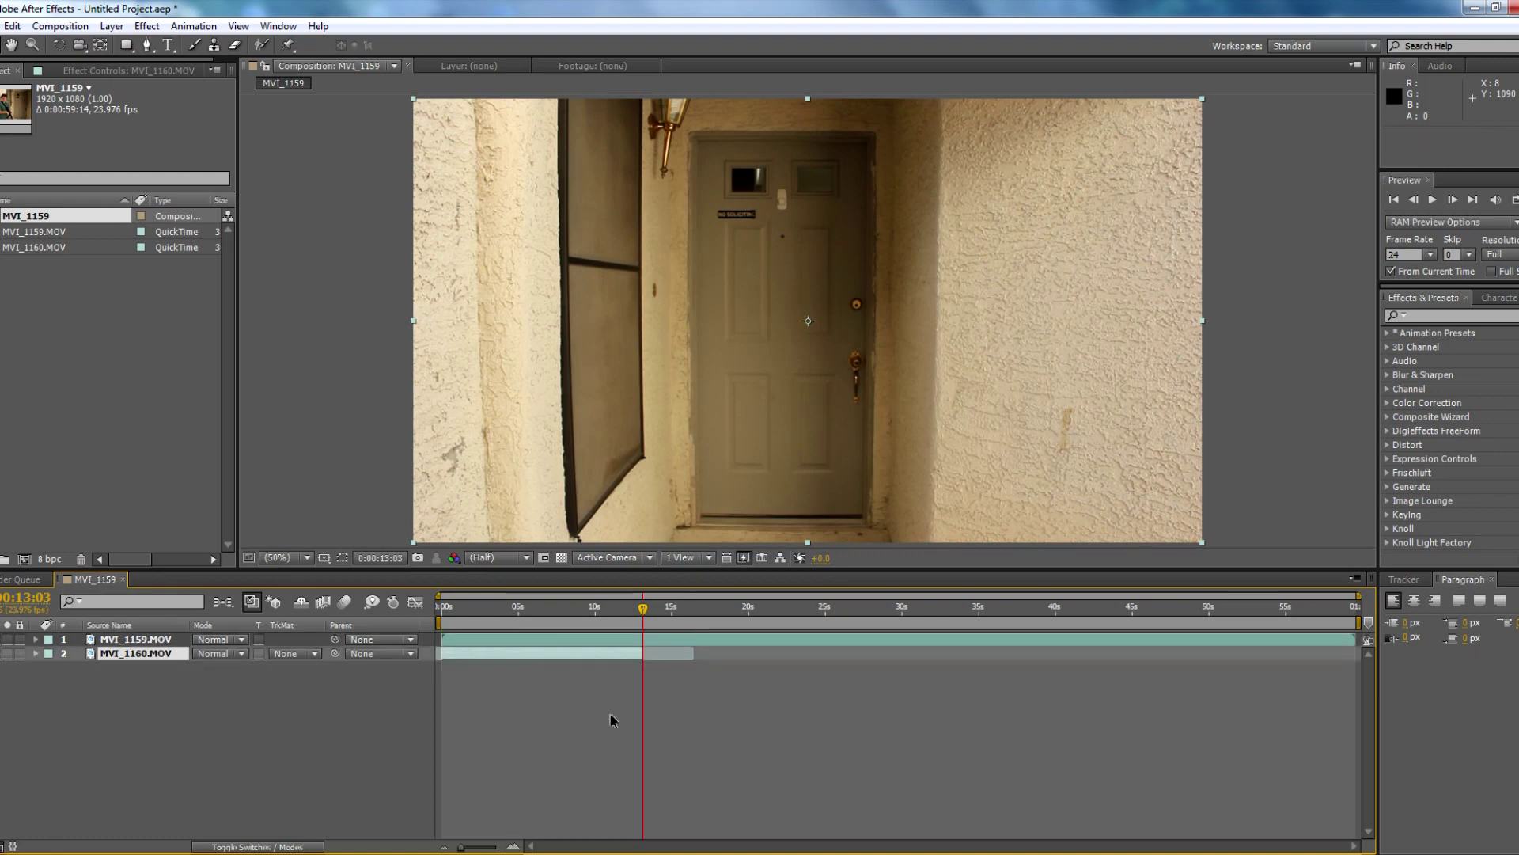
{"action": "left_click", "coordinate": [492, 618]}
{"action": "key", "text": "Home"}
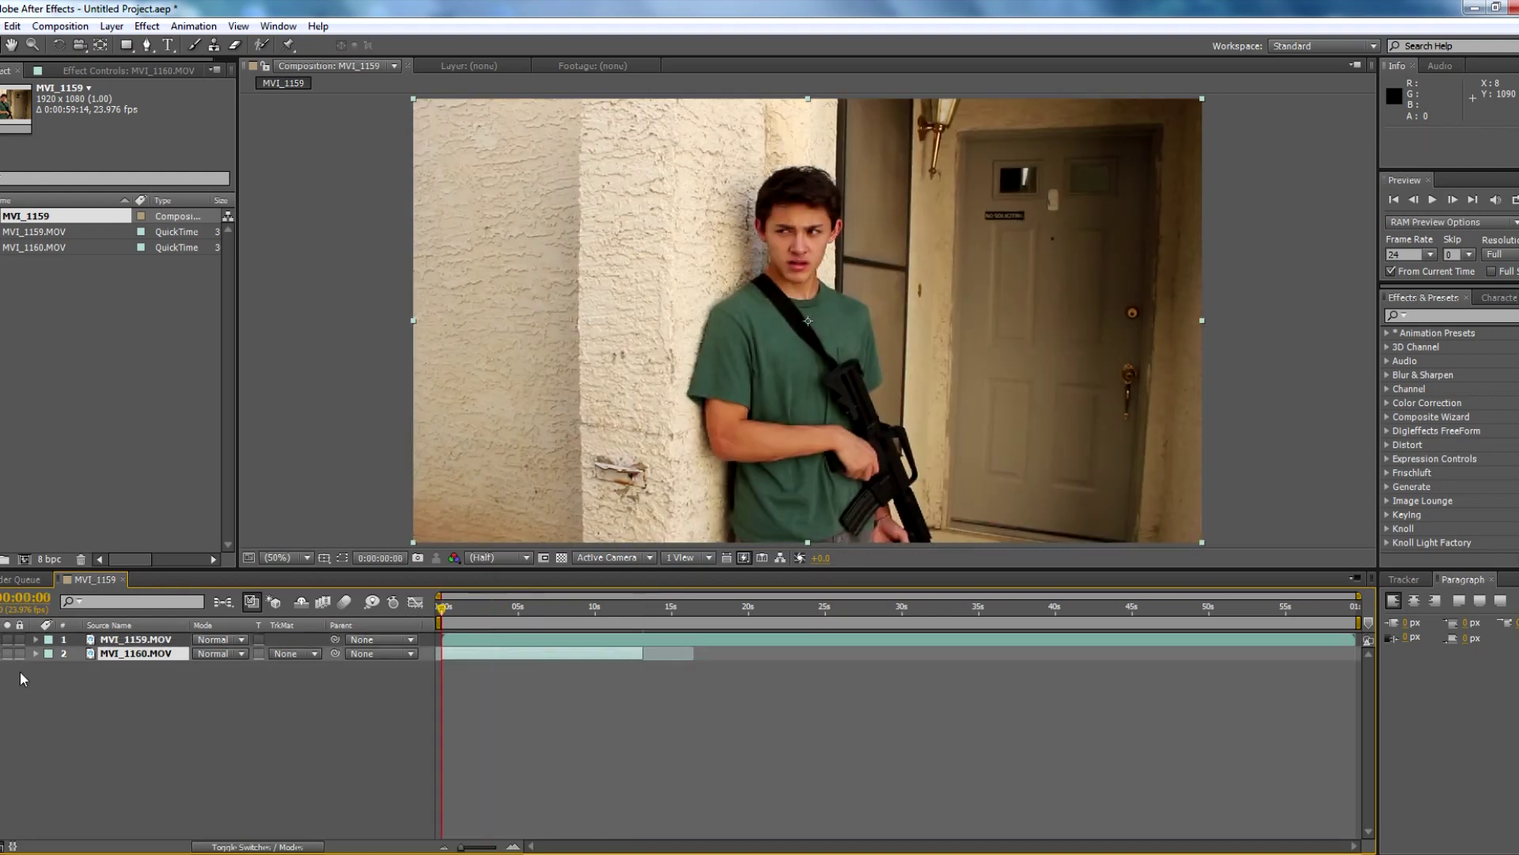
{"action": "left_click", "coordinate": [127, 639]}
{"action": "key", "text": "t"}
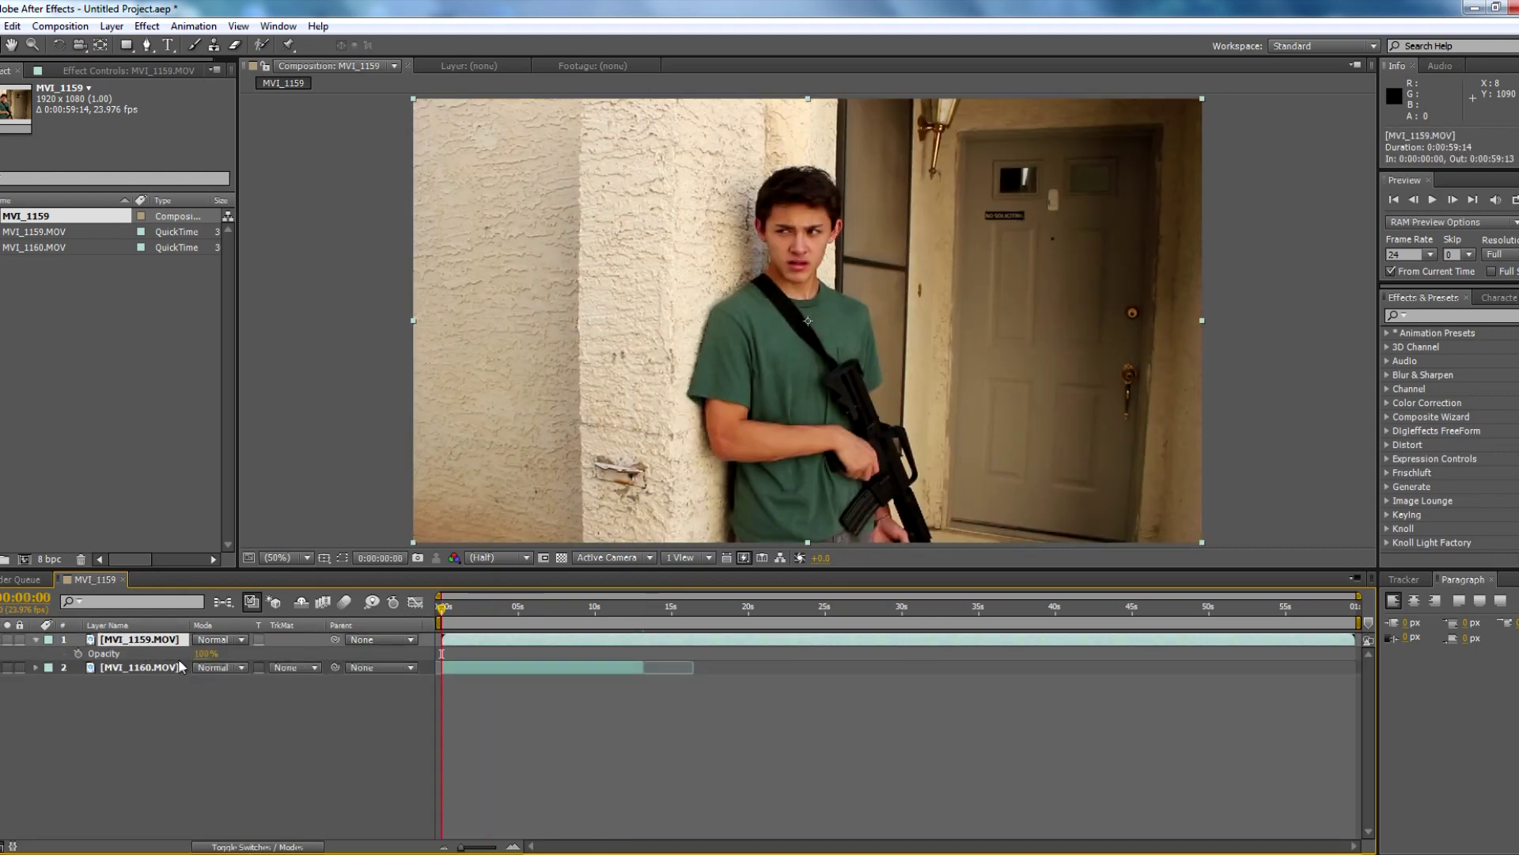
{"action": "left_click", "coordinate": [206, 653]}
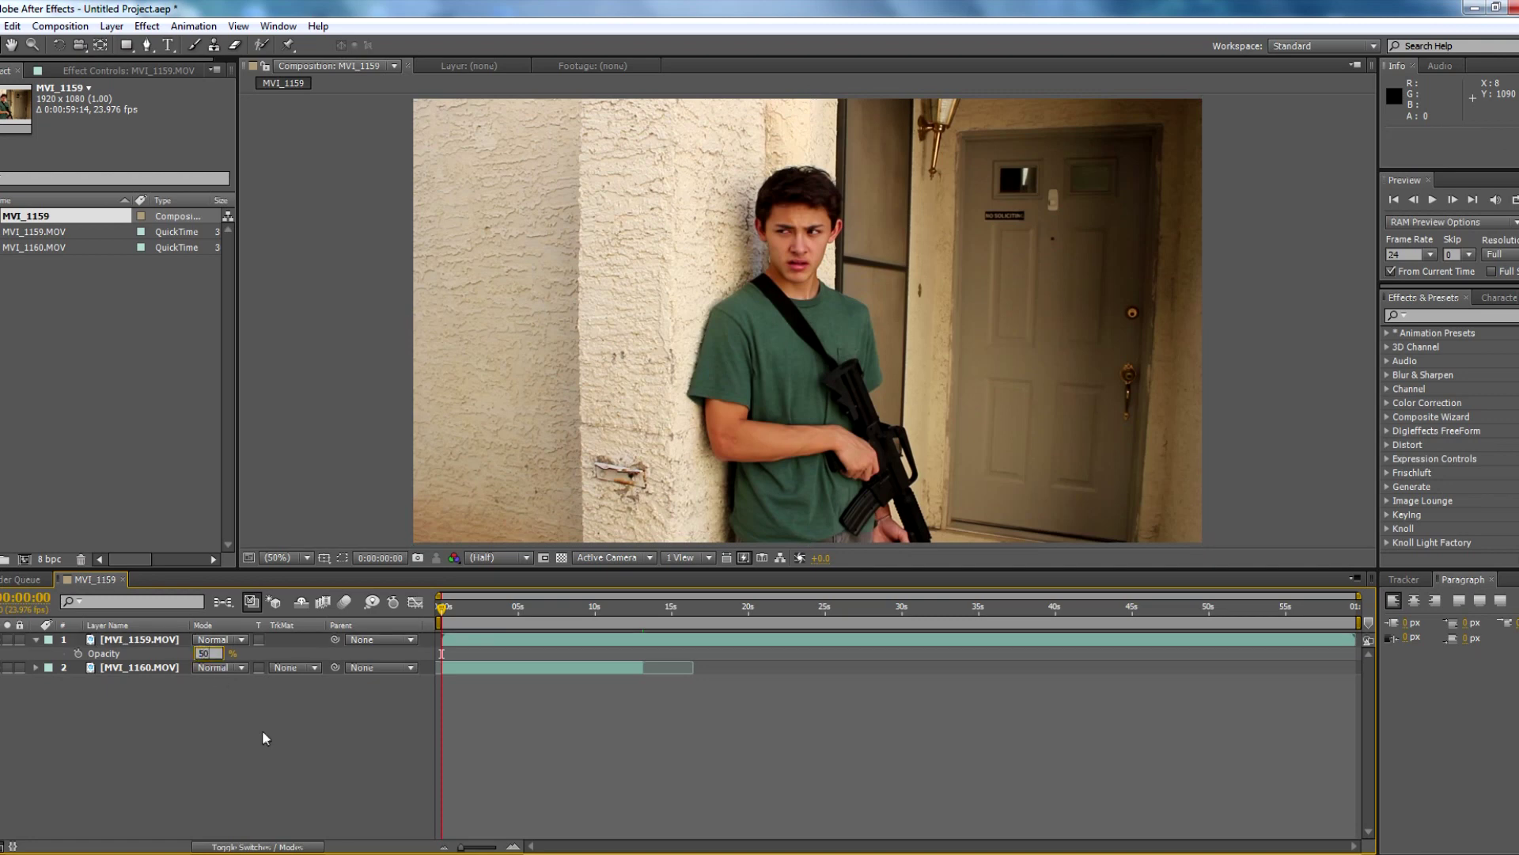
{"action": "key", "text": "Return"}
- Slide the MVI_1159.MOV layer earlier to align its action with the layer below, ending at about 16:15
{"action": "left_click_drag", "start_coordinate": [1341, 638], "coordinate": [739, 647]}
{"action": "left_click", "coordinate": [459, 614]}
{"action": "left_click_drag", "start_coordinate": [469, 616], "coordinate": [561, 615]}
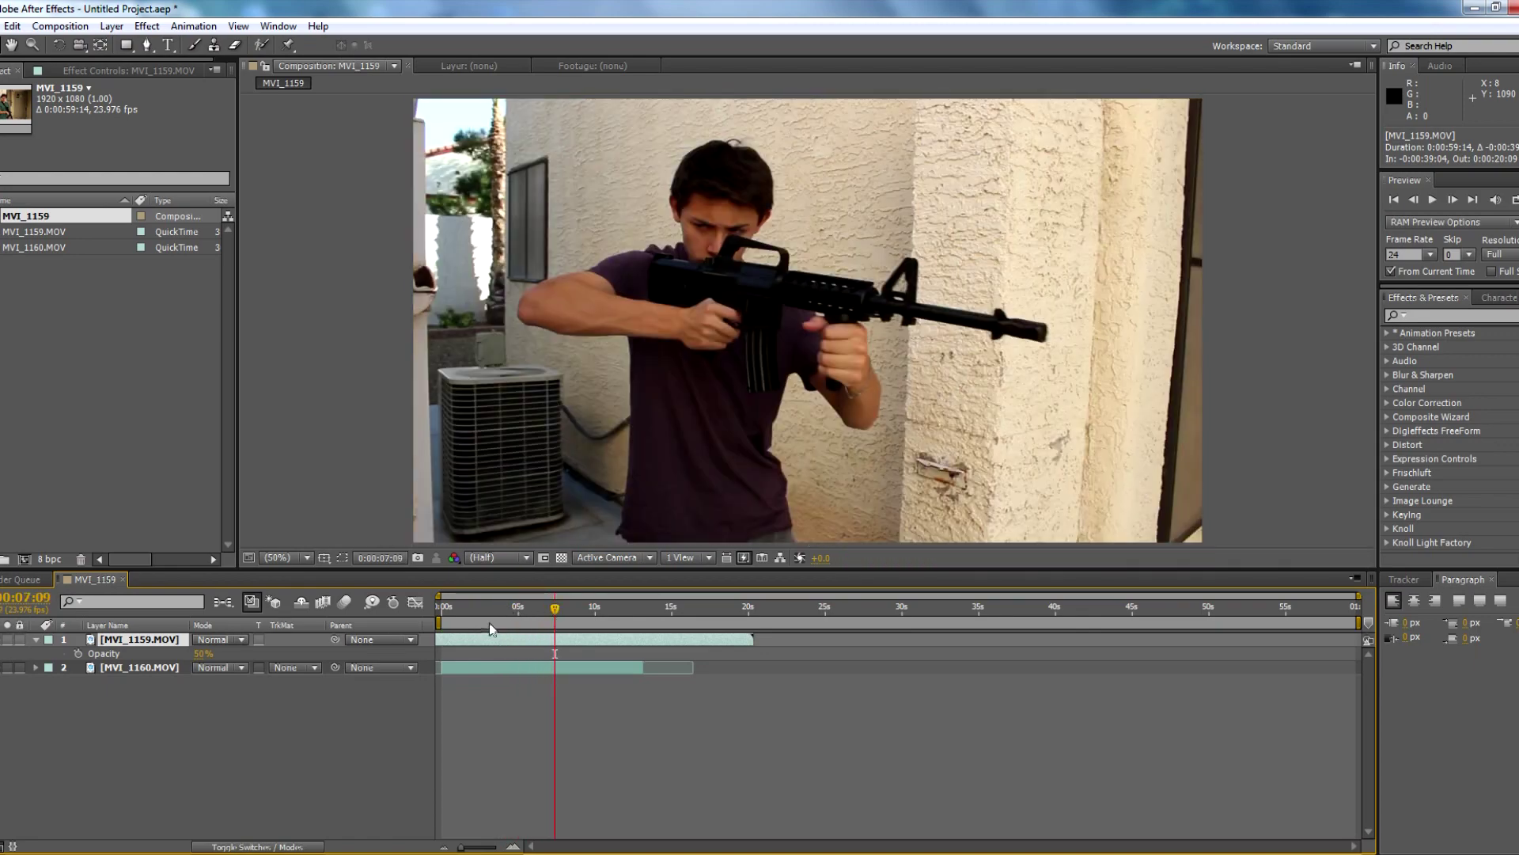
{"action": "left_click_drag", "start_coordinate": [557, 616], "coordinate": [571, 614]}
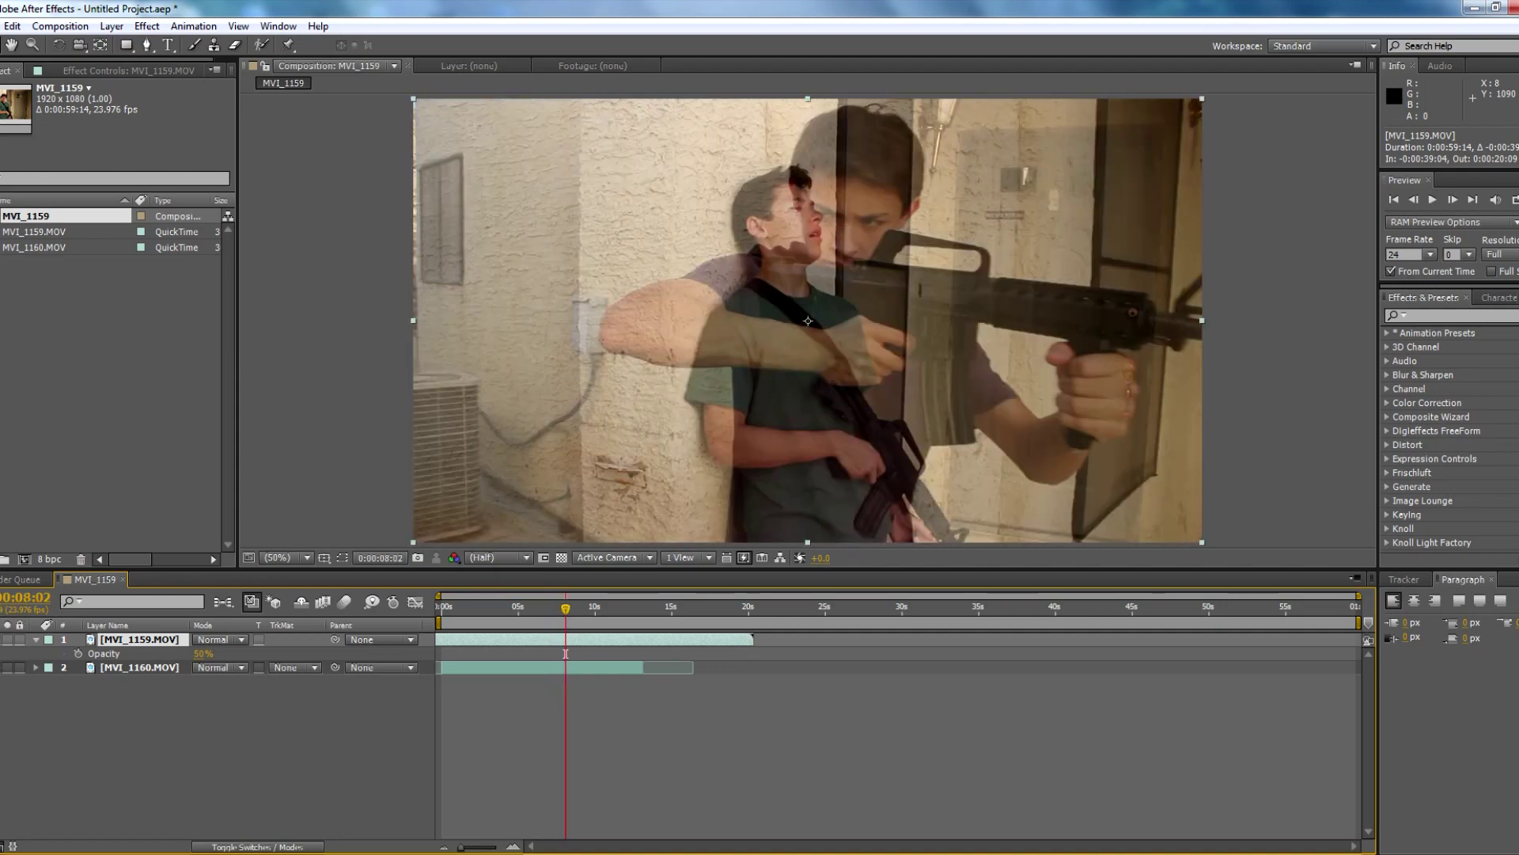
{"action": "left_click_drag", "start_coordinate": [616, 638], "coordinate": [558, 647]}
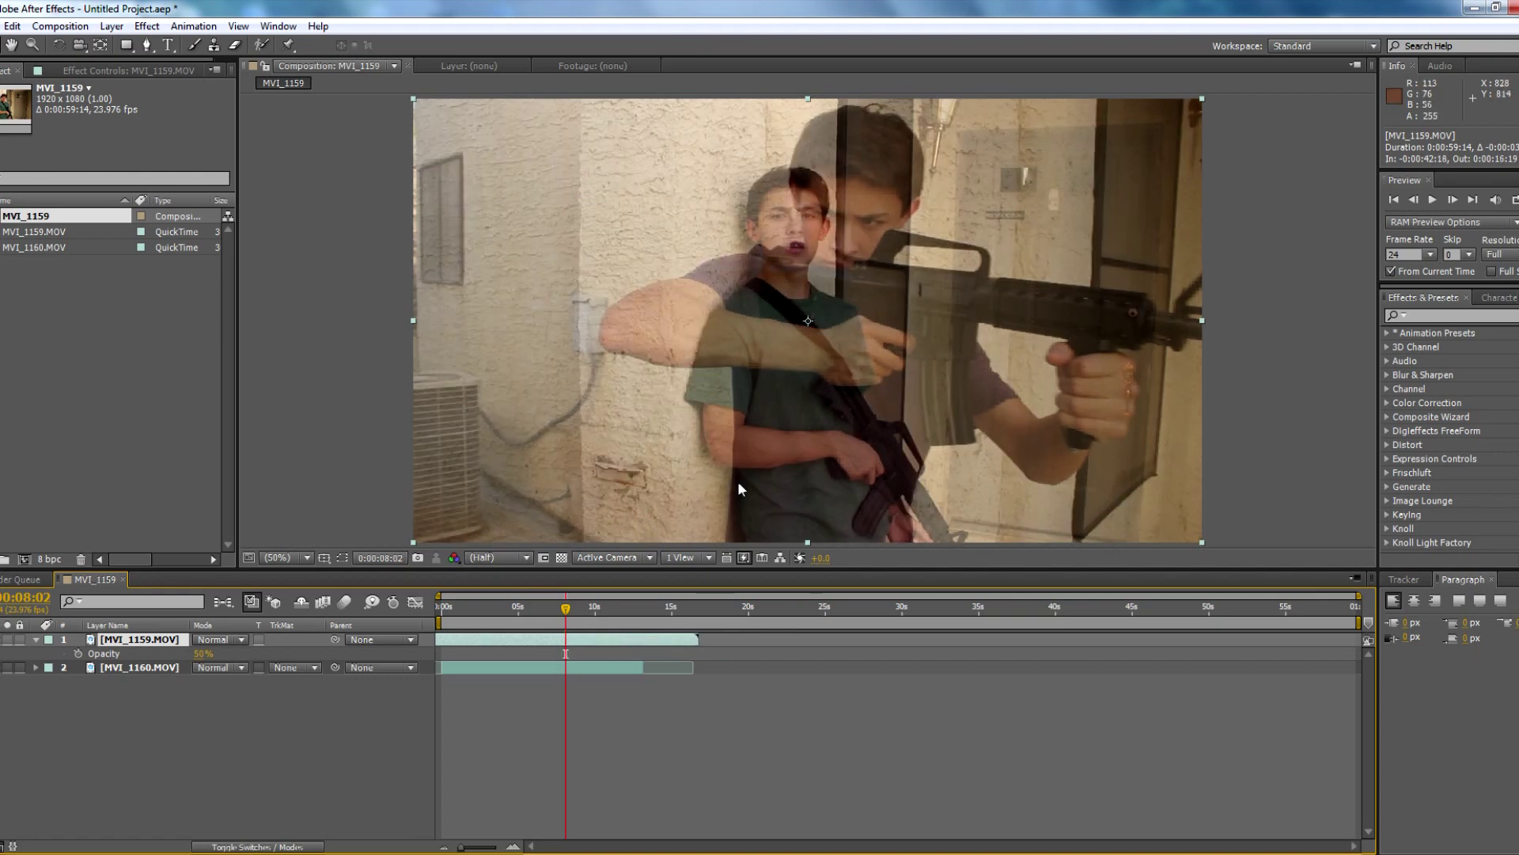
{"action": "left_click_drag", "start_coordinate": [658, 633], "coordinate": [657, 633]}
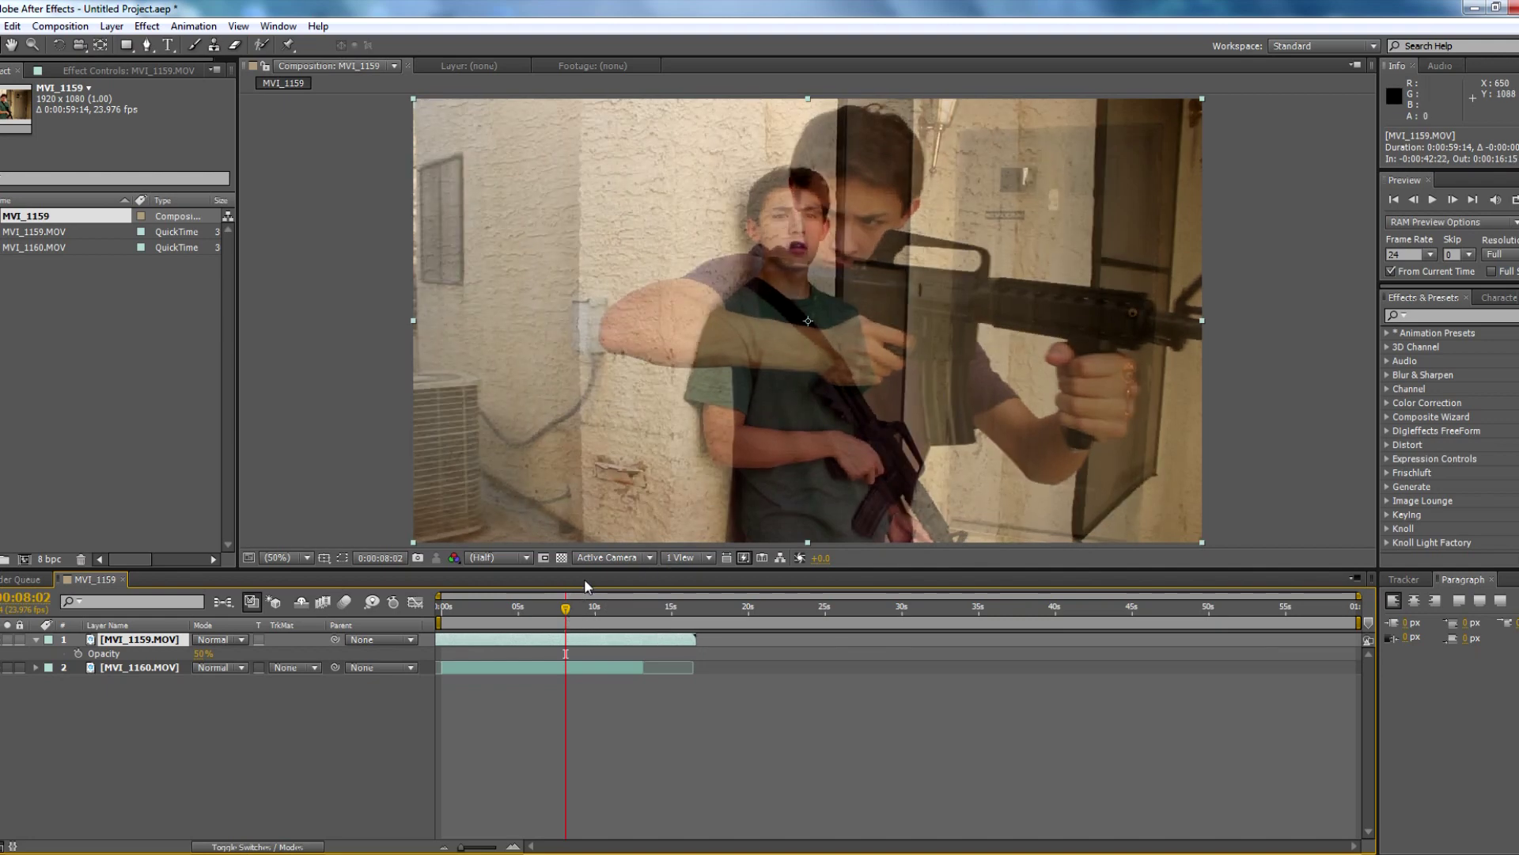
- Check the overlap of the two layers up to about 10:20, and set the MVI_1159.MOV opacity to 100% at the start
{"action": "mouse_move", "coordinate": [566, 607]}
{"action": "left_mouse_down"}
{"action": "mouse_move", "coordinate": [436, 624]}
{"action": "mouse_move", "coordinate": [622, 626]}
{"action": "mouse_move", "coordinate": [573, 615]}
{"action": "left_mouse_up"}
{"action": "left_click", "coordinate": [610, 600]}
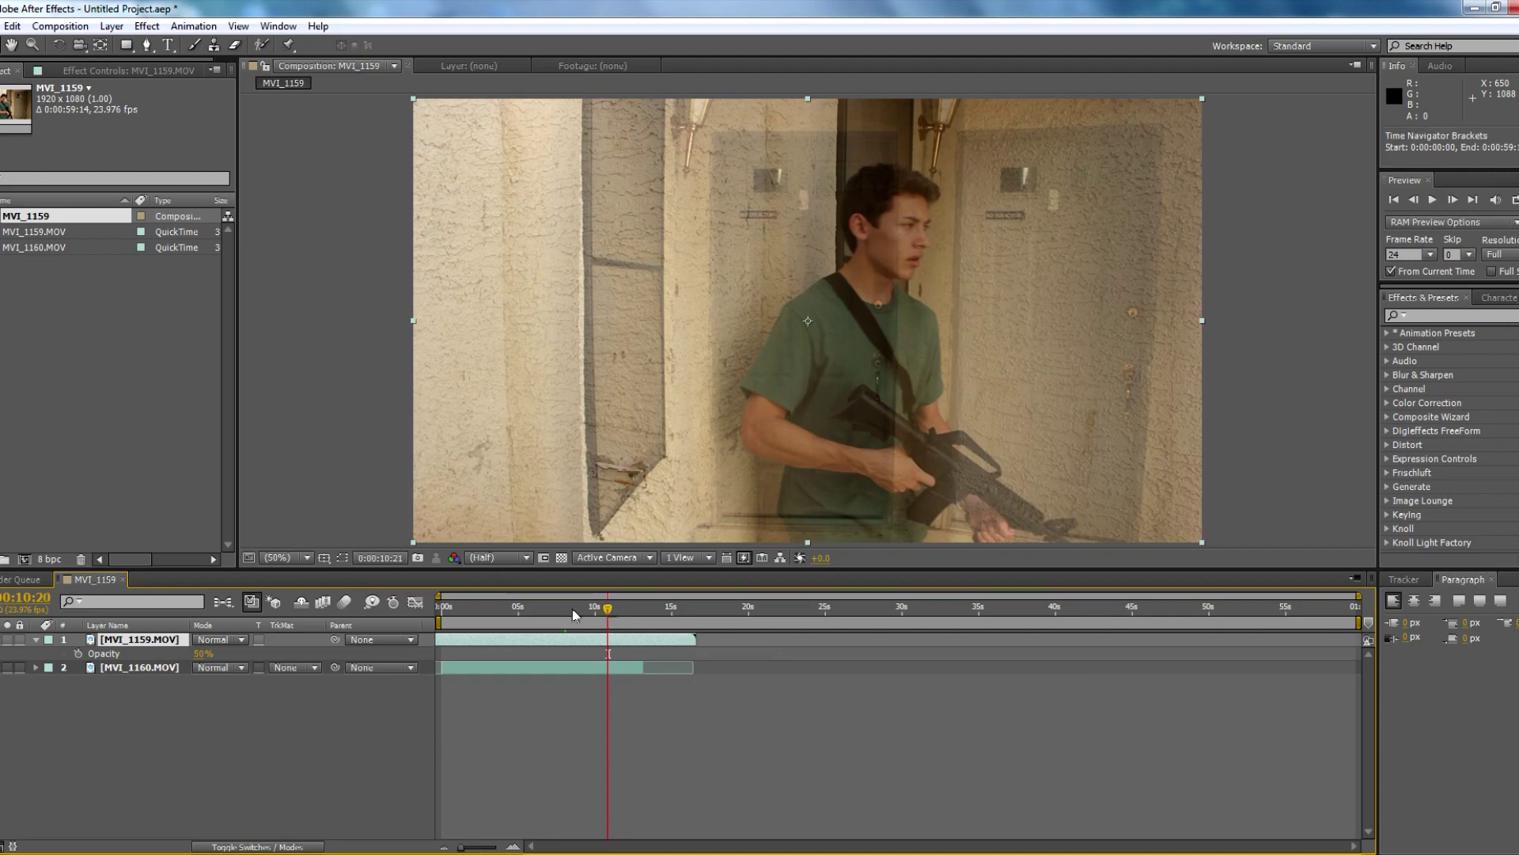
{"action": "key", "text": "Home"}
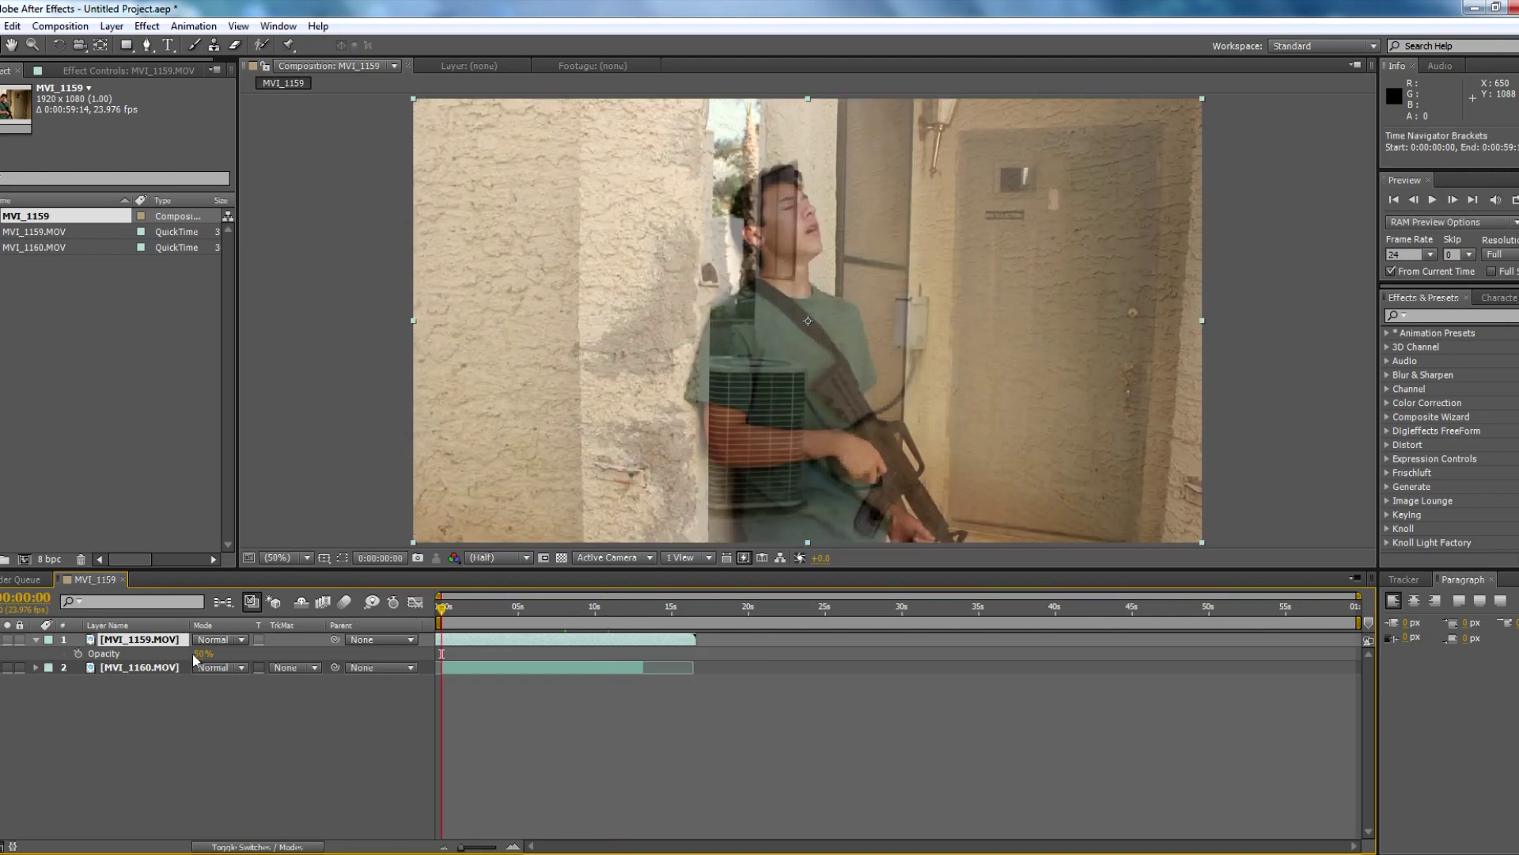
{"action": "left_click_drag", "start_coordinate": [202, 654], "coordinate": [343, 653]}
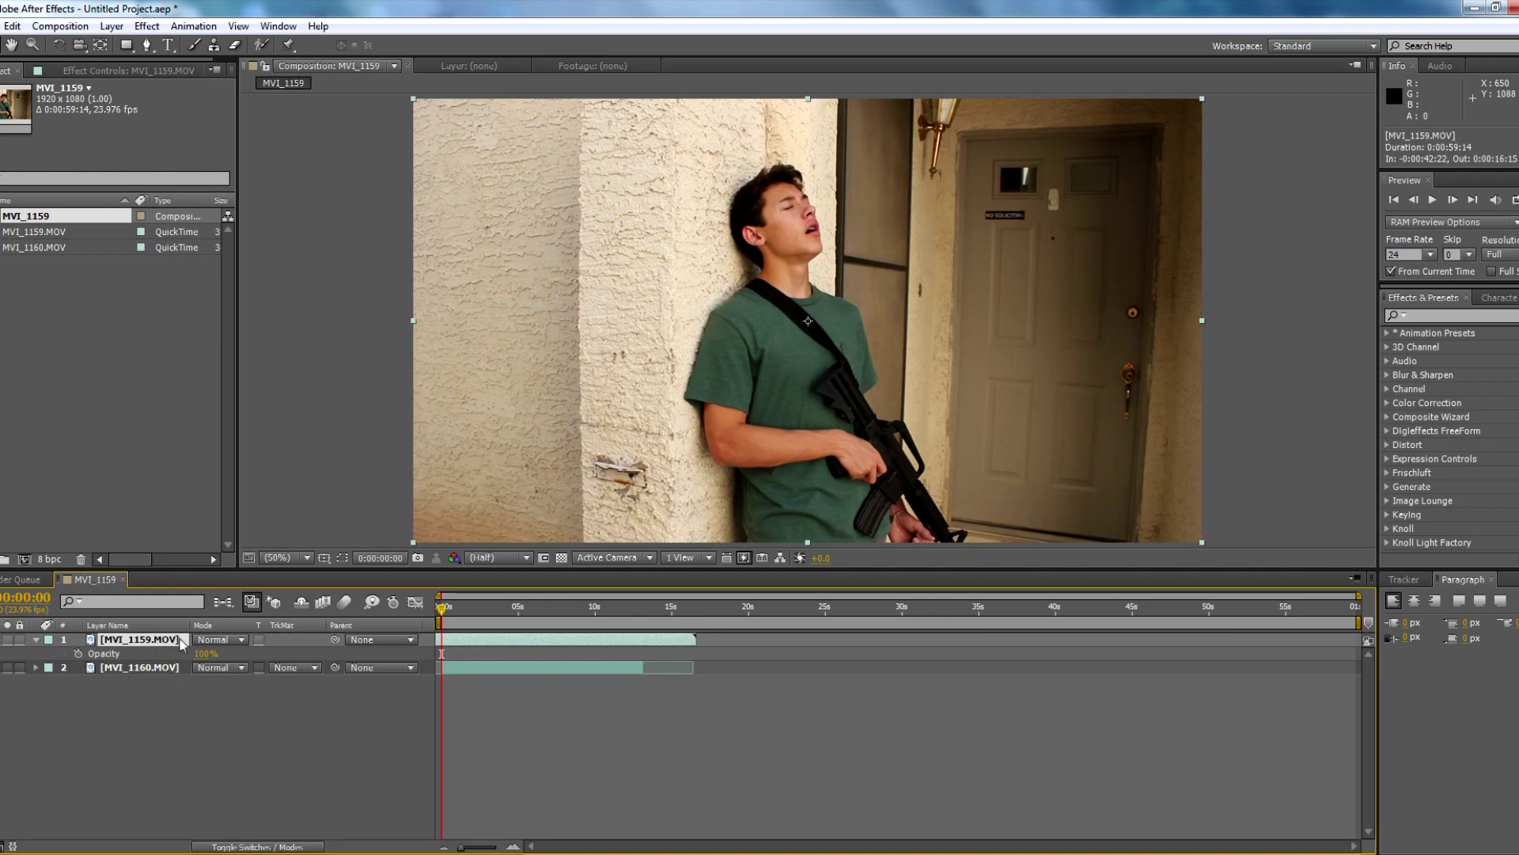
- Draw a closed Pen-tool mask on MVI_1159.MOV around the actor and the door, extending beyond the frame's upper and lower edges
{"action": "left_click", "coordinate": [147, 45]}
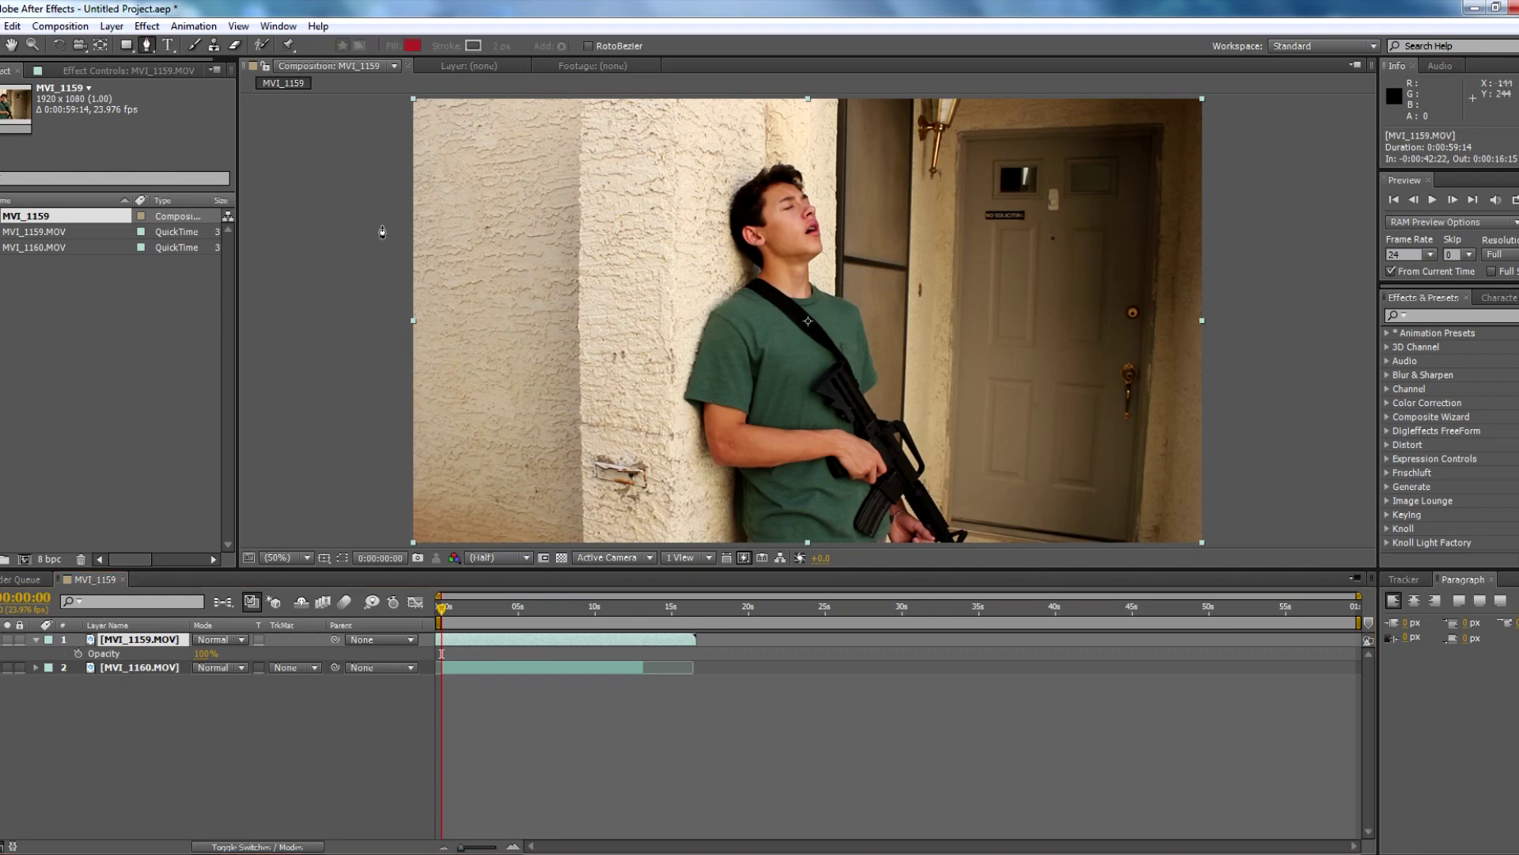
{"action": "left_click", "coordinate": [669, 543]}
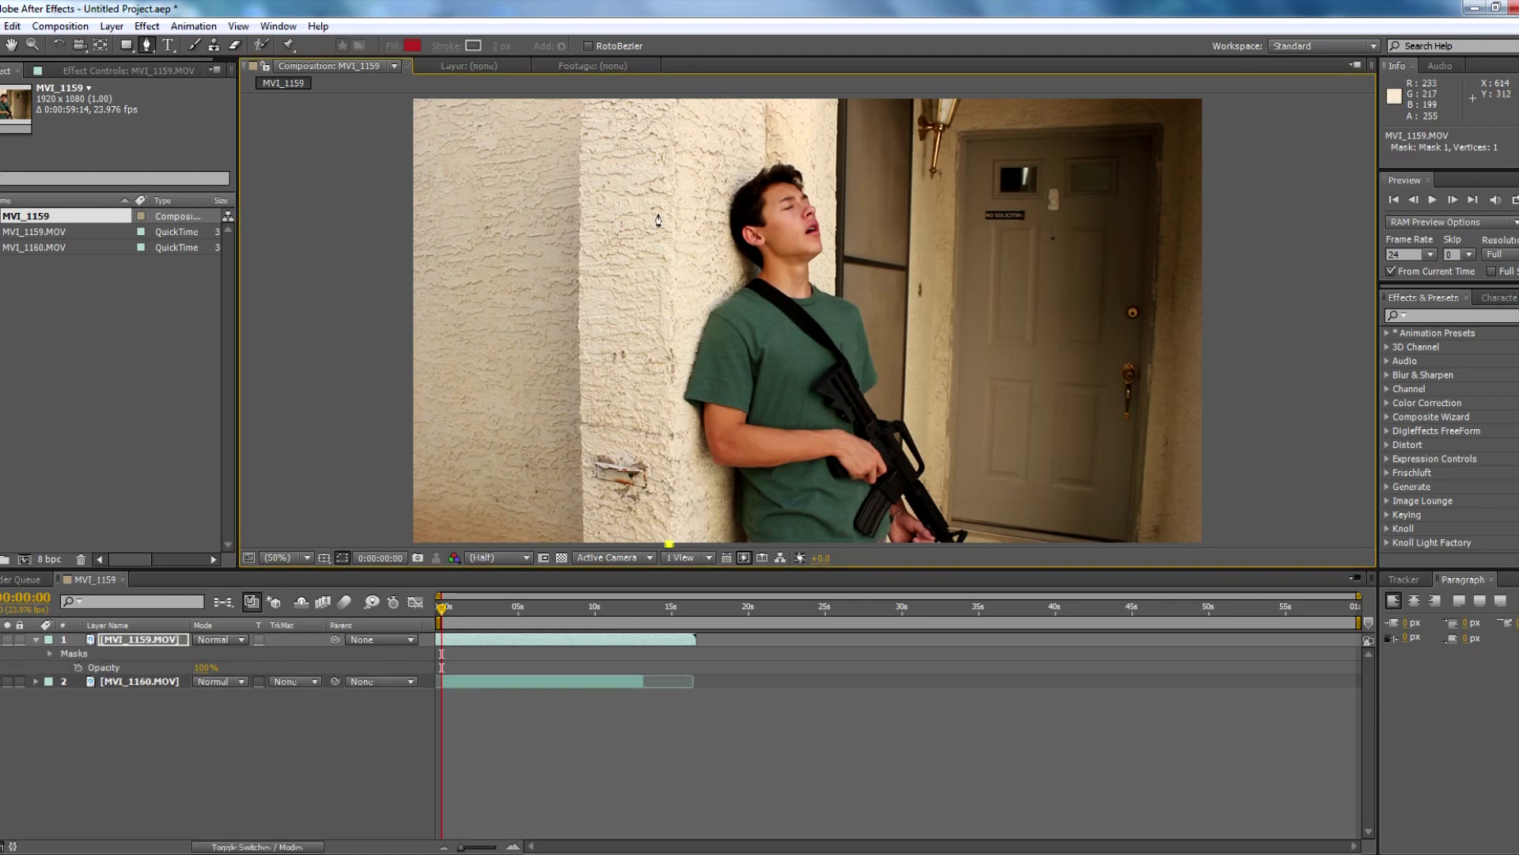
{"action": "key", "text": "comma"}
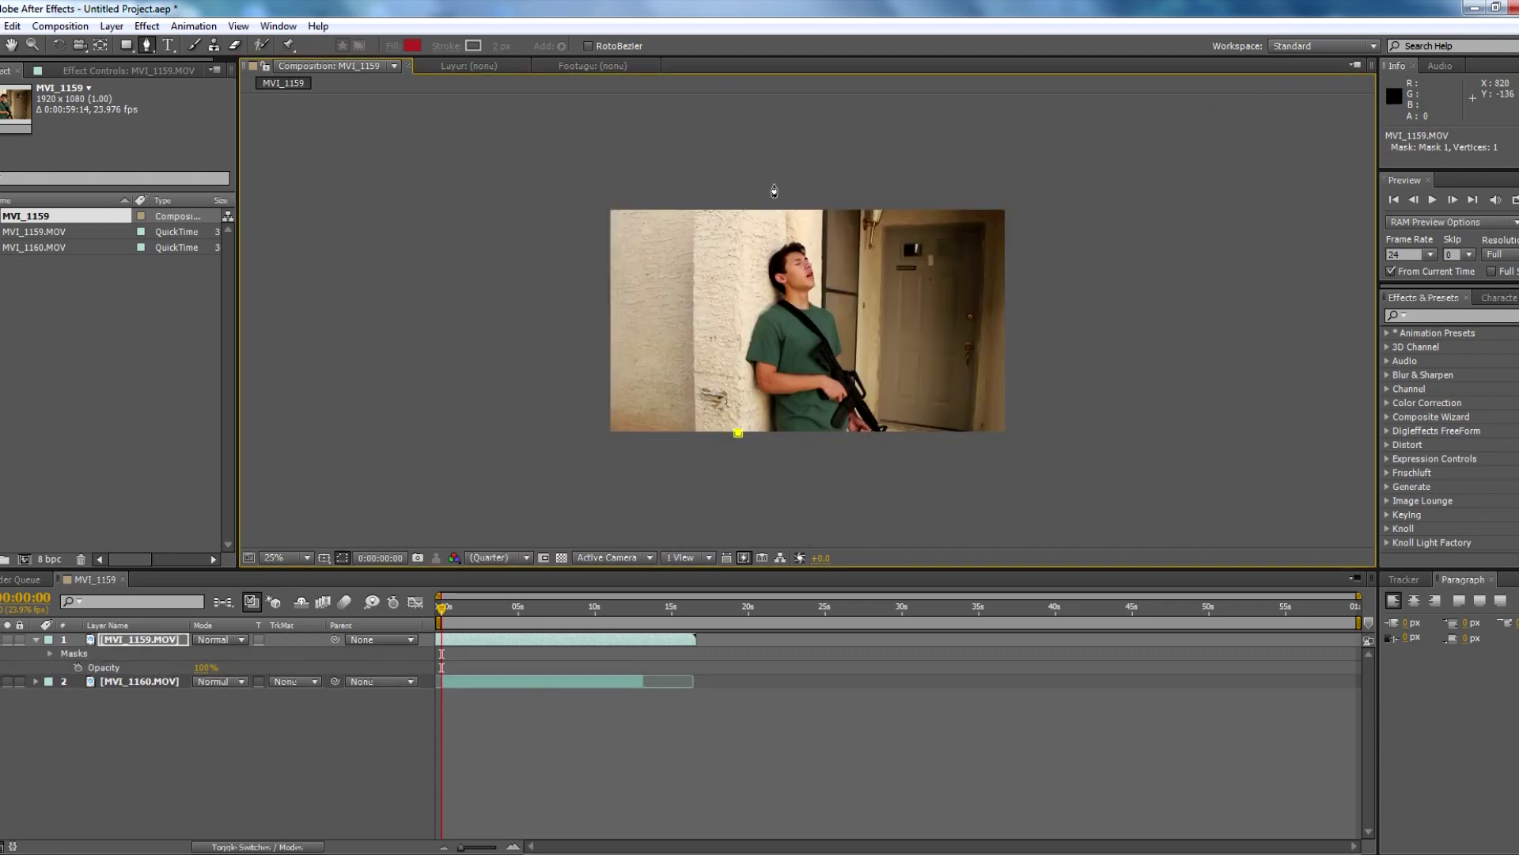
{"action": "left_click", "coordinate": [745, 179]}
{"action": "left_click", "coordinate": [830, 191]}
{"action": "left_click", "coordinate": [884, 194]}
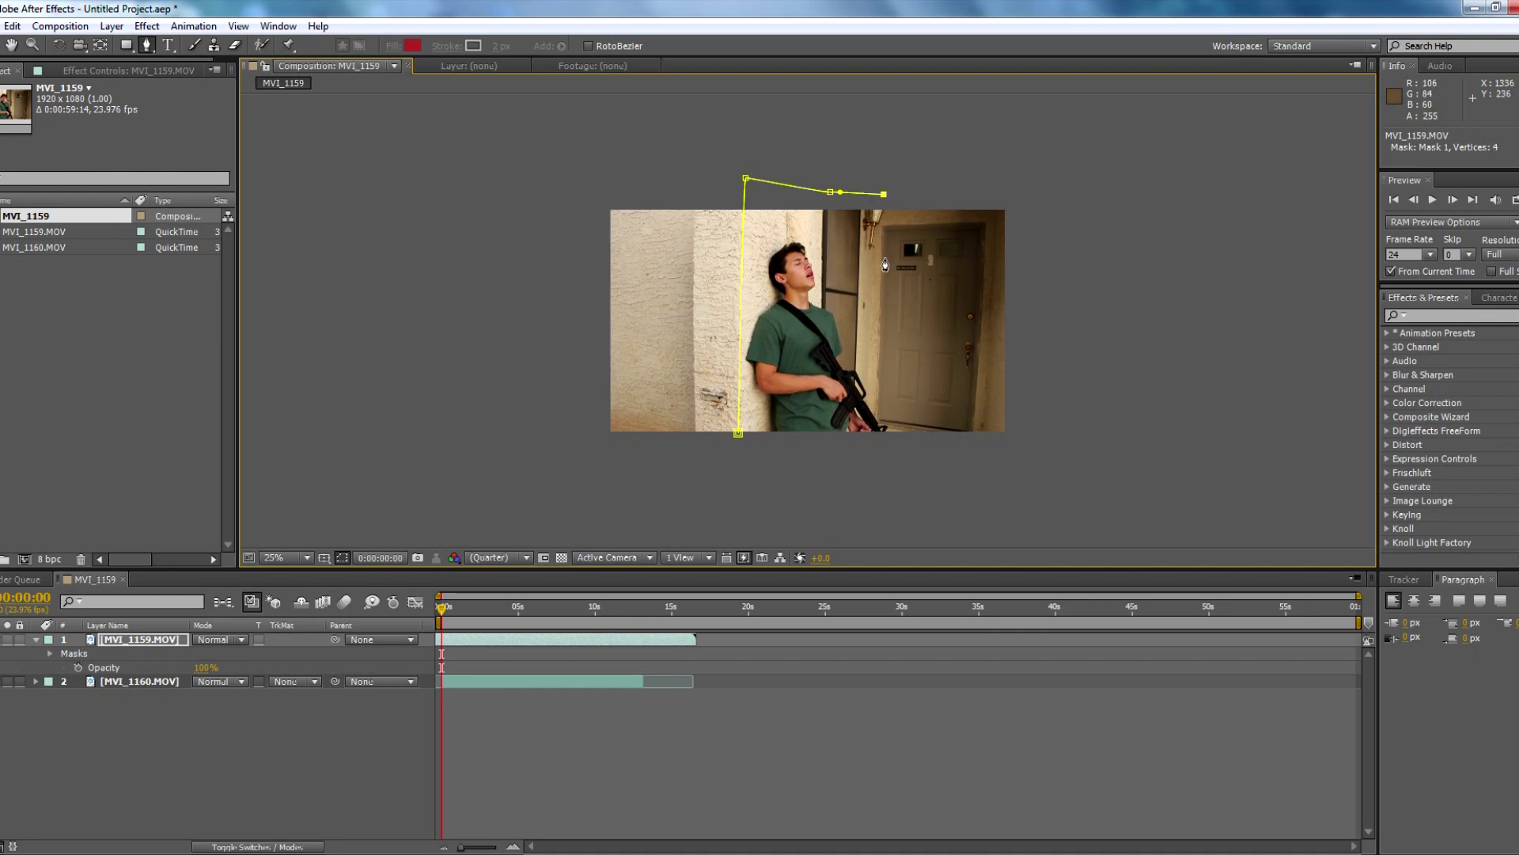
{"action": "key", "text": "ctrl+z"}
{"action": "left_click", "coordinate": [922, 190]}
{"action": "left_click", "coordinate": [991, 186]}
{"action": "left_click", "coordinate": [1001, 232]}
{"action": "left_click", "coordinate": [986, 337]}
{"action": "left_click", "coordinate": [986, 403]}
{"action": "left_click", "coordinate": [980, 437]}
{"action": "left_click", "coordinate": [936, 468]}
{"action": "left_click", "coordinate": [831, 473]}
{"action": "left_click", "coordinate": [752, 472]}
{"action": "left_click", "coordinate": [738, 433]}
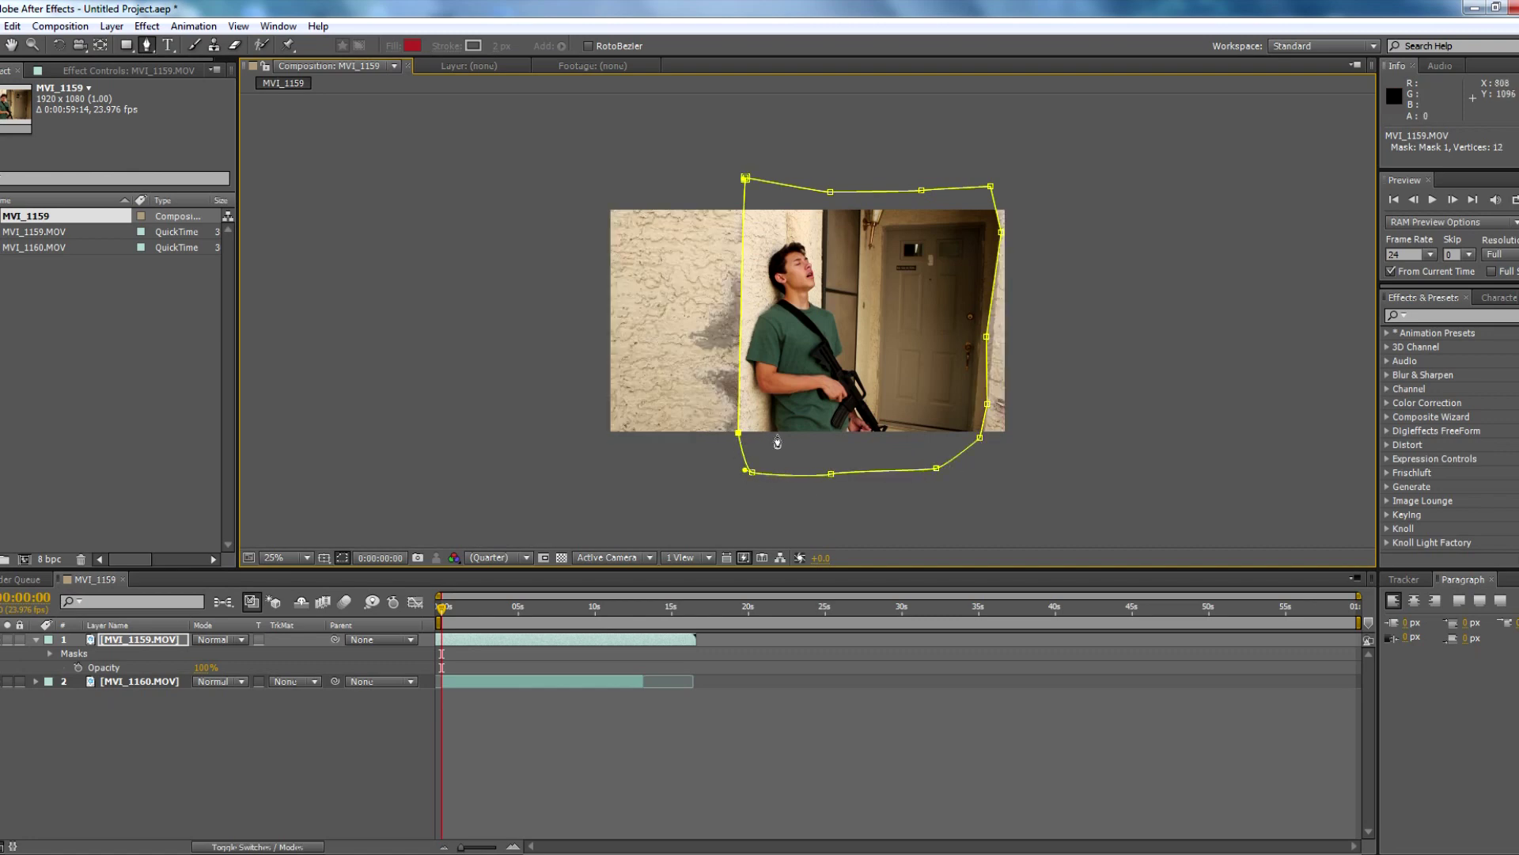
{"action": "scroll", "coordinate": [808, 321], "scroll_direction": "up", "scroll_amount": 1}
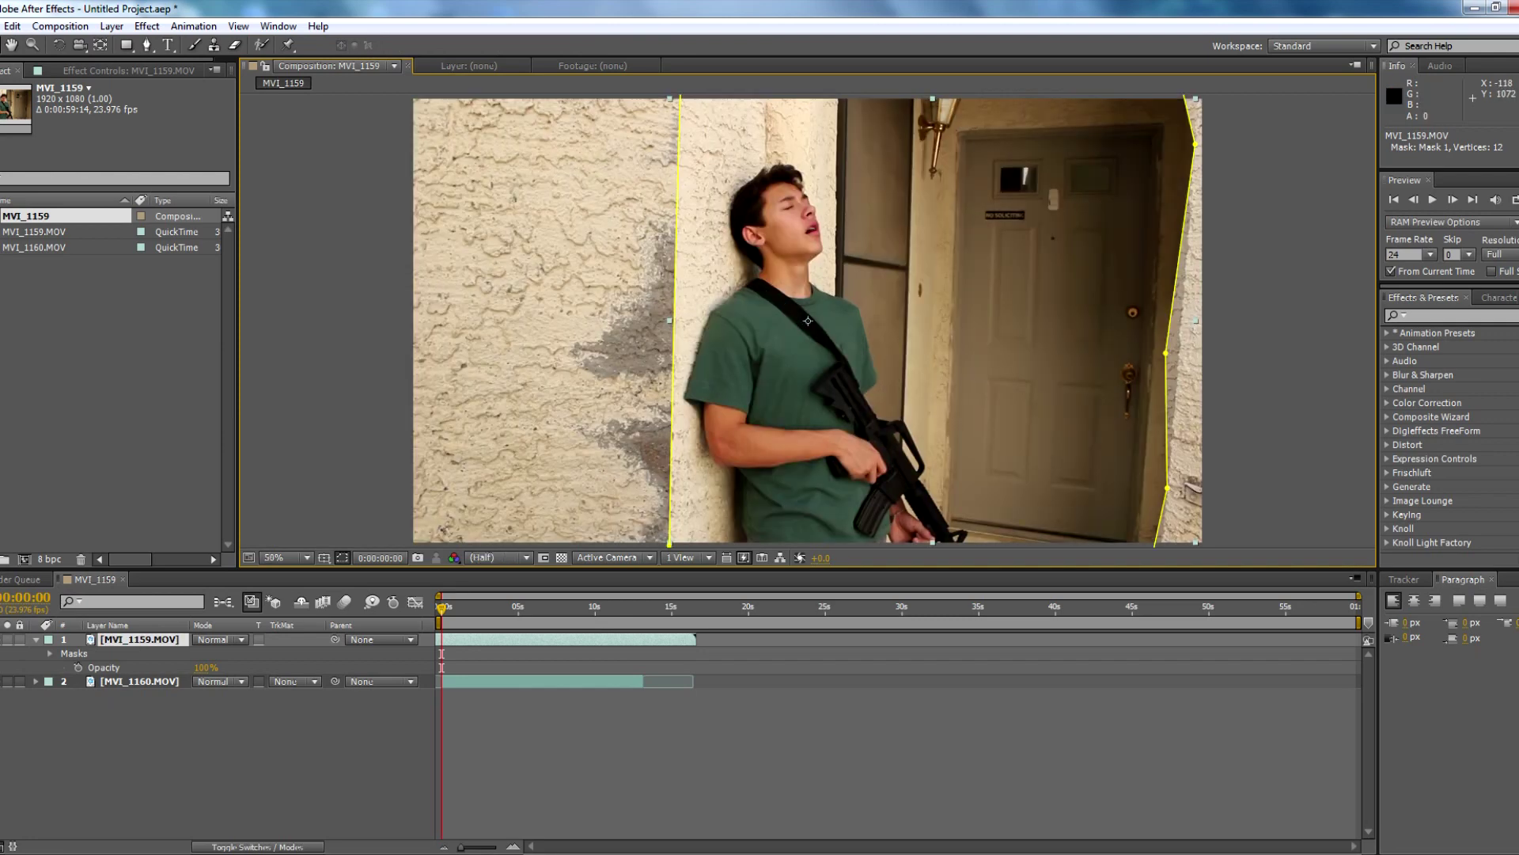
{"action": "left_click", "coordinate": [478, 637]}
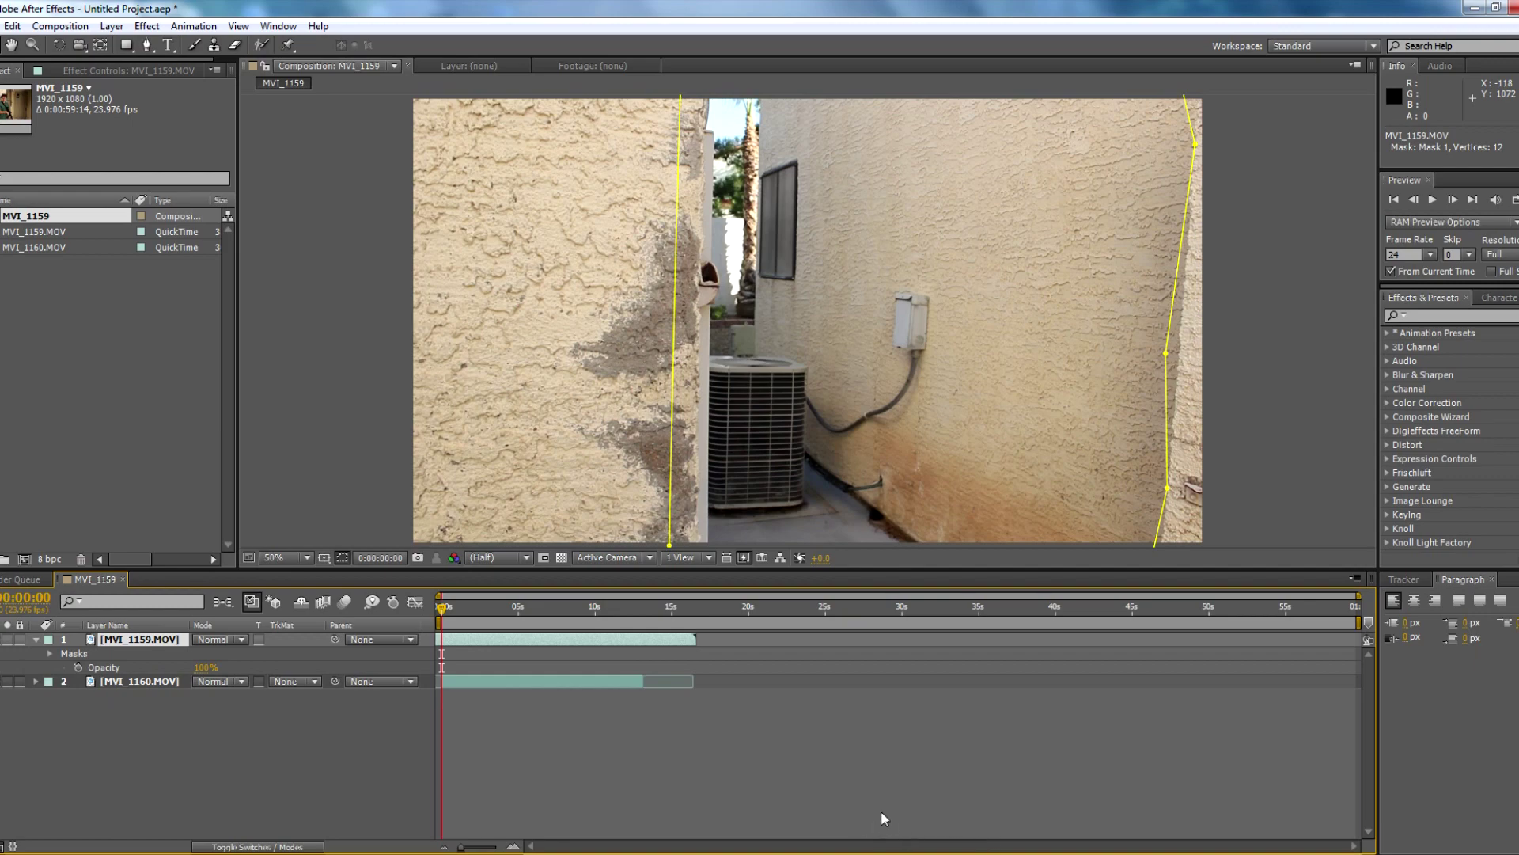
- Switch to the open reference clip of the finished clone shot, move its window aside to view it, and close it
{"action": "key", "text": "alt+Tab"}
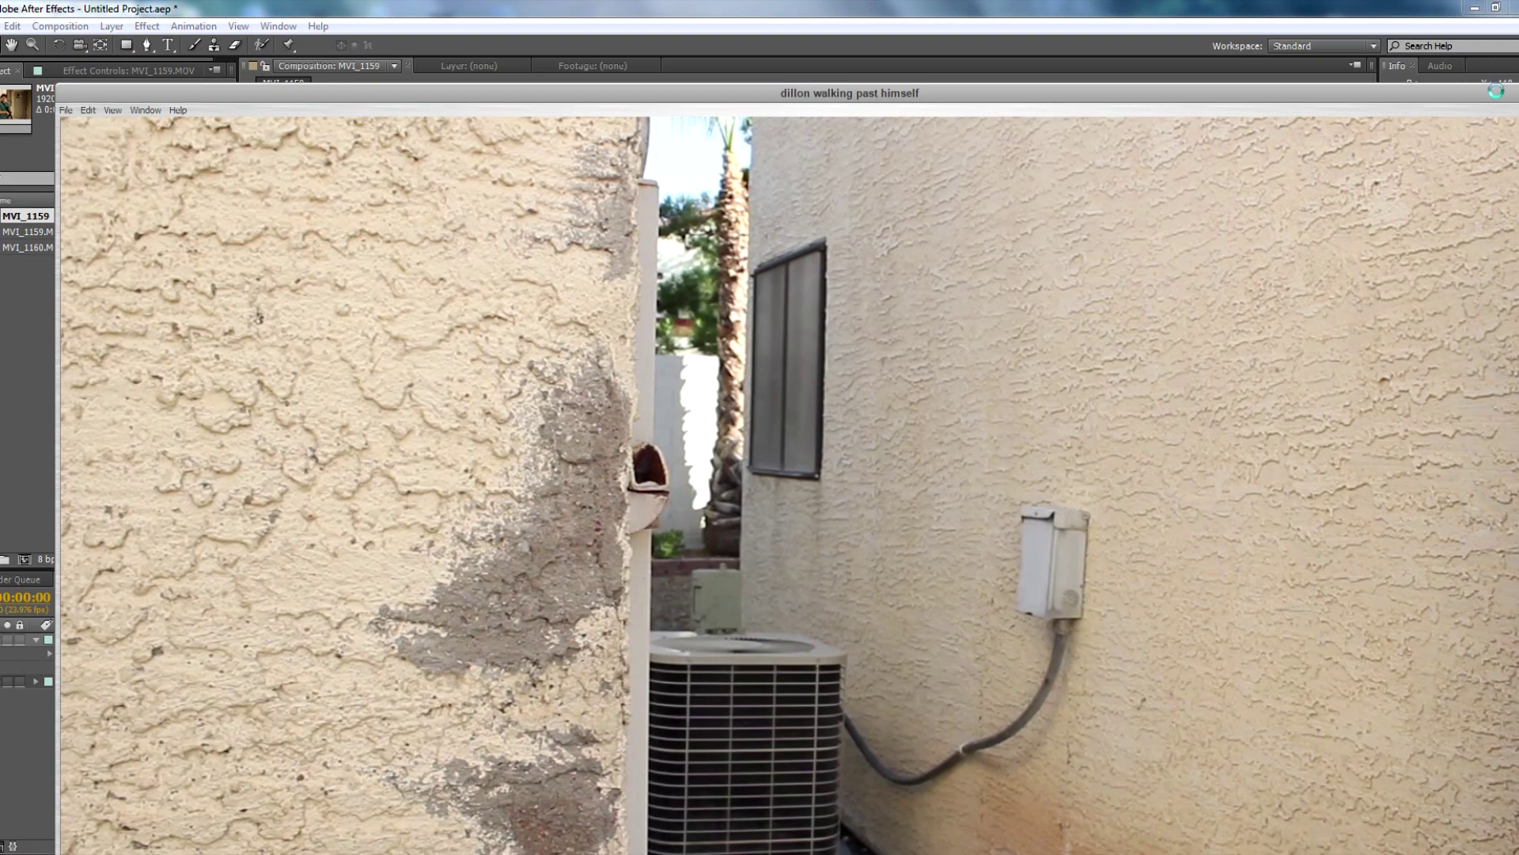
{"action": "left_click_drag", "start_coordinate": [1400, 102], "coordinate": [756, 119]}
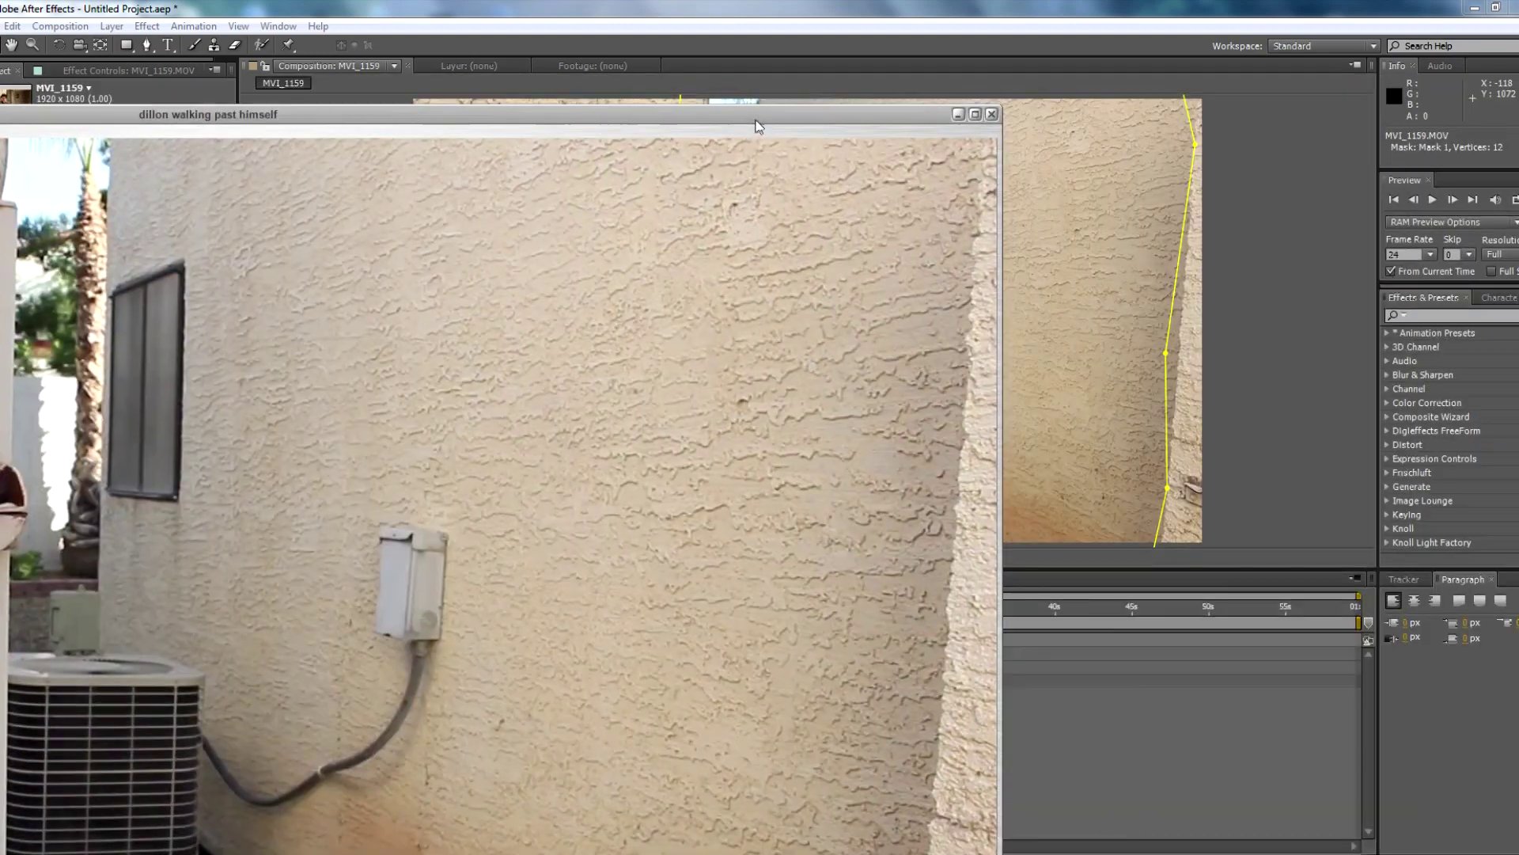
{"action": "left_click", "coordinate": [999, 115]}
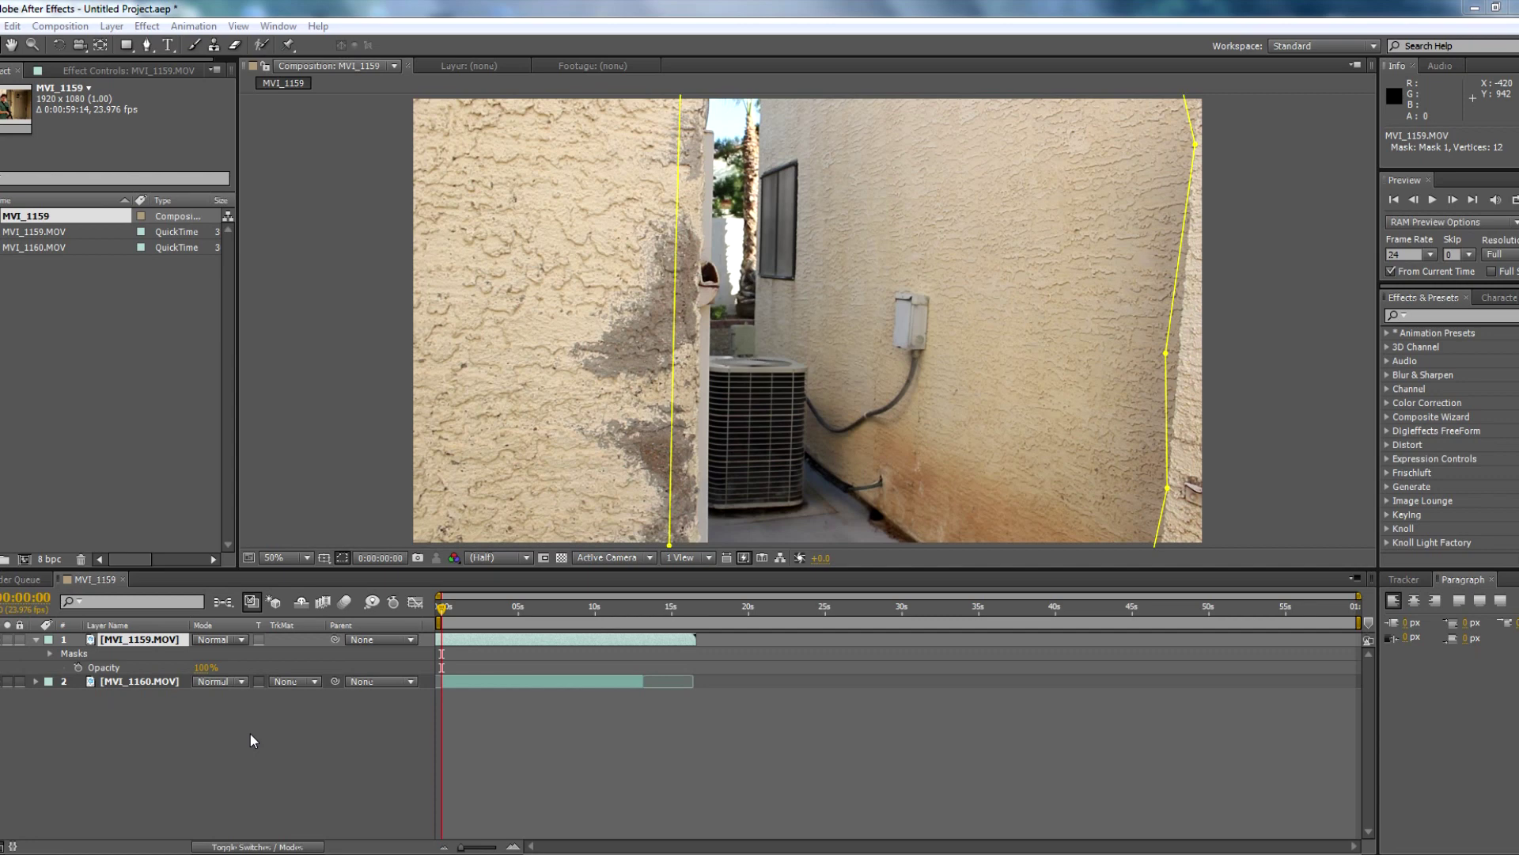
- End the work area where MVI_1160.MOV ends, trim the composition to that work area, and return to its first frame
{"action": "left_click", "coordinate": [473, 616]}
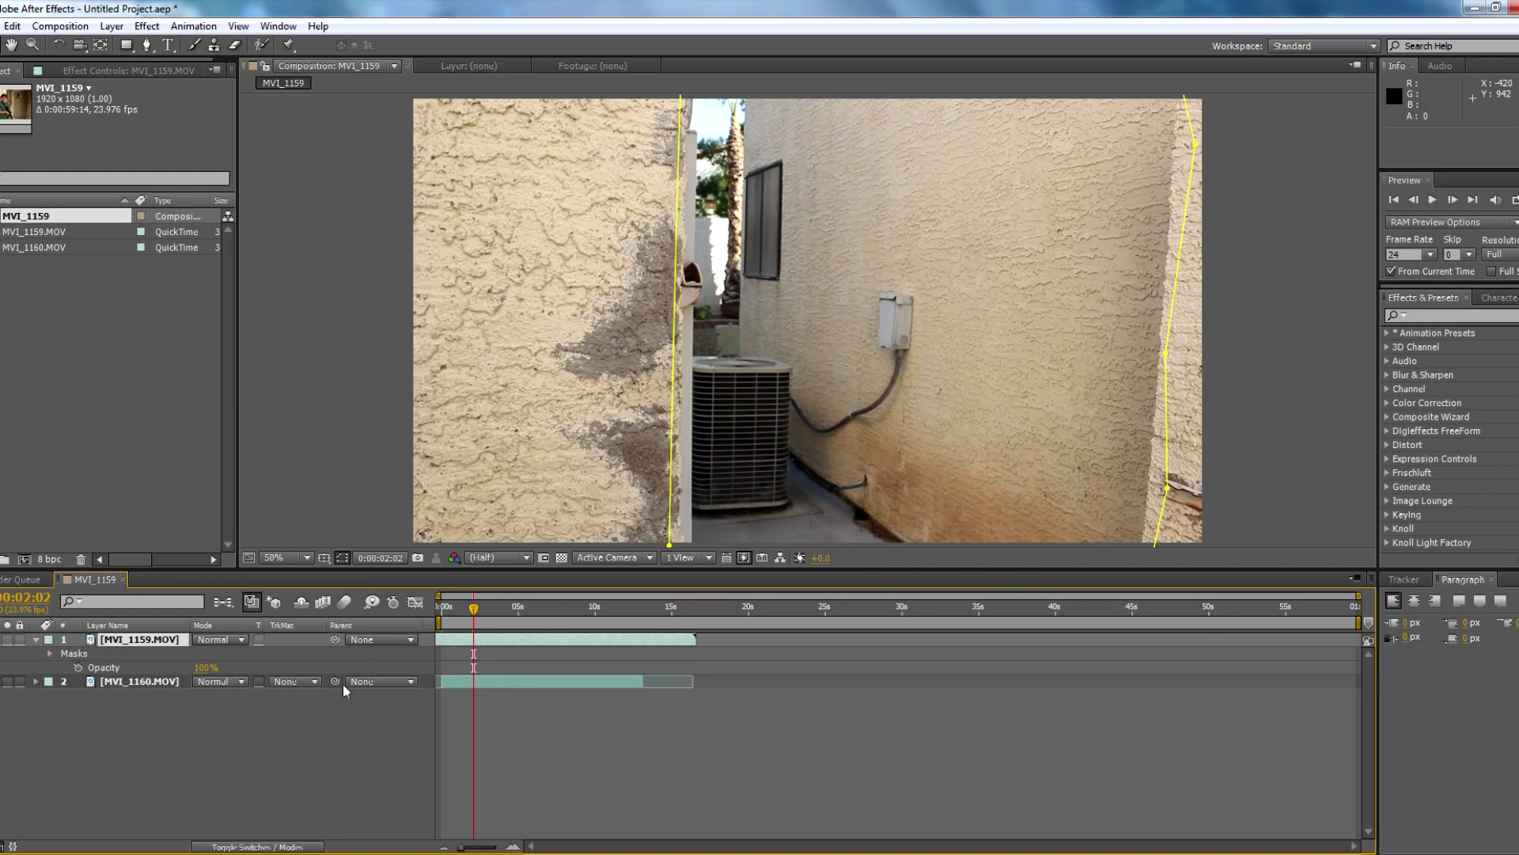
{"action": "left_click", "coordinate": [35, 639]}
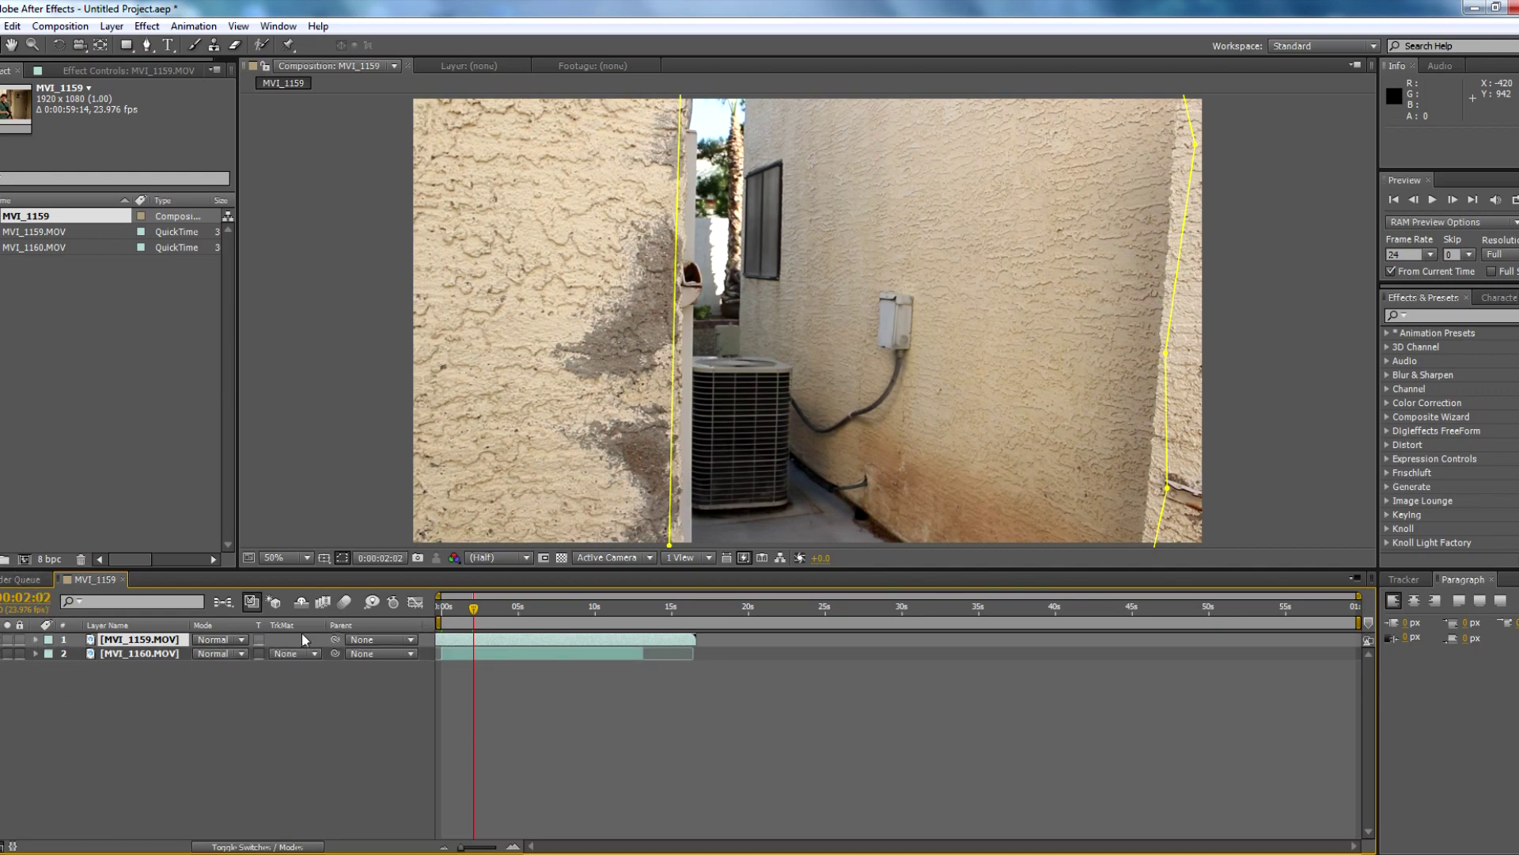
{"action": "left_click_drag", "start_coordinate": [473, 608], "coordinate": [645, 622]}
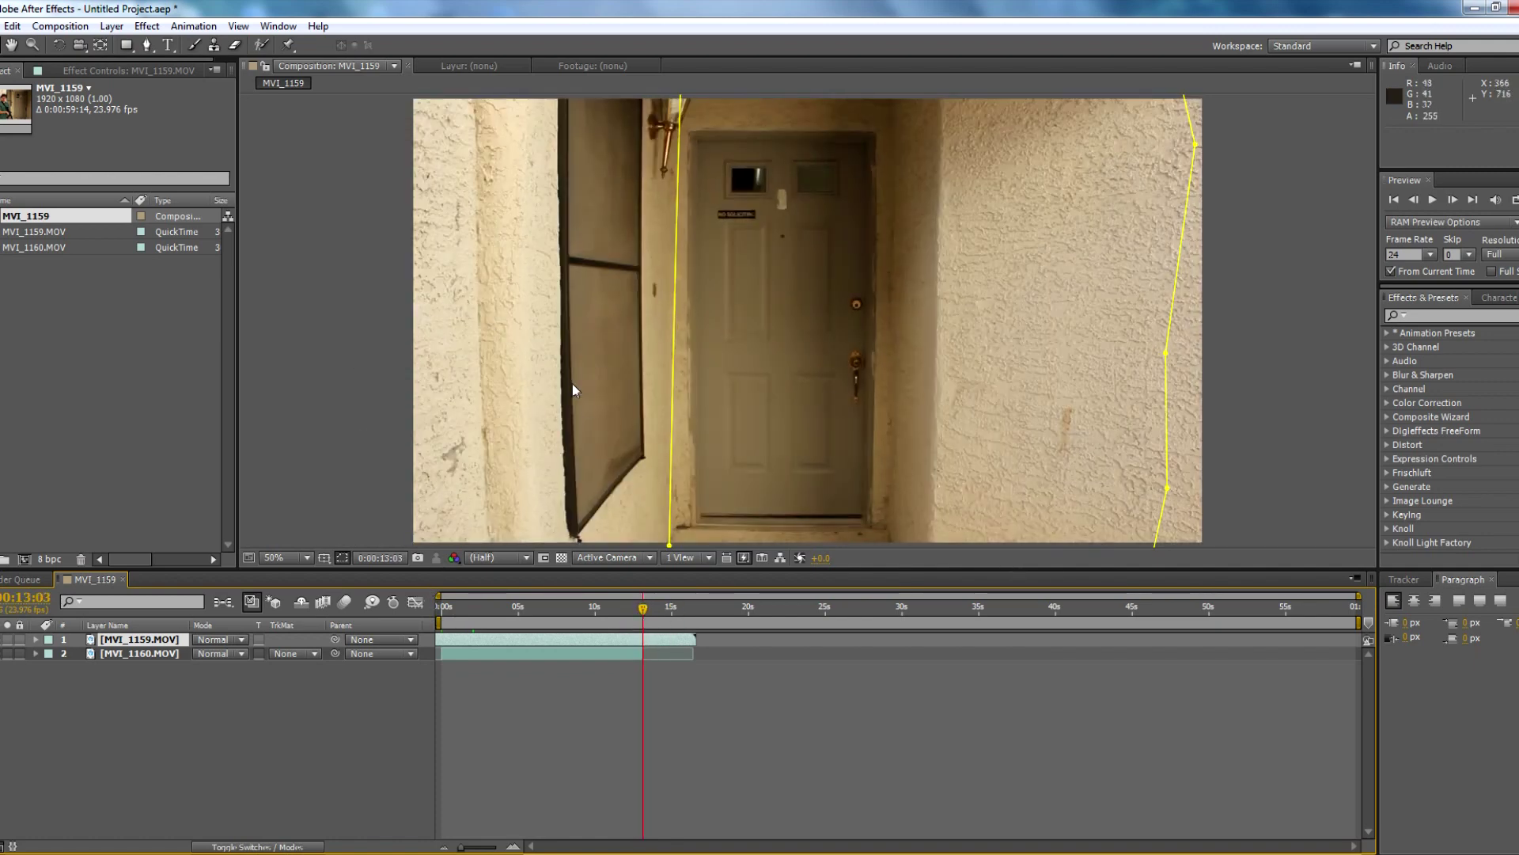
{"action": "left_click_drag", "start_coordinate": [1363, 623], "coordinate": [643, 621]}
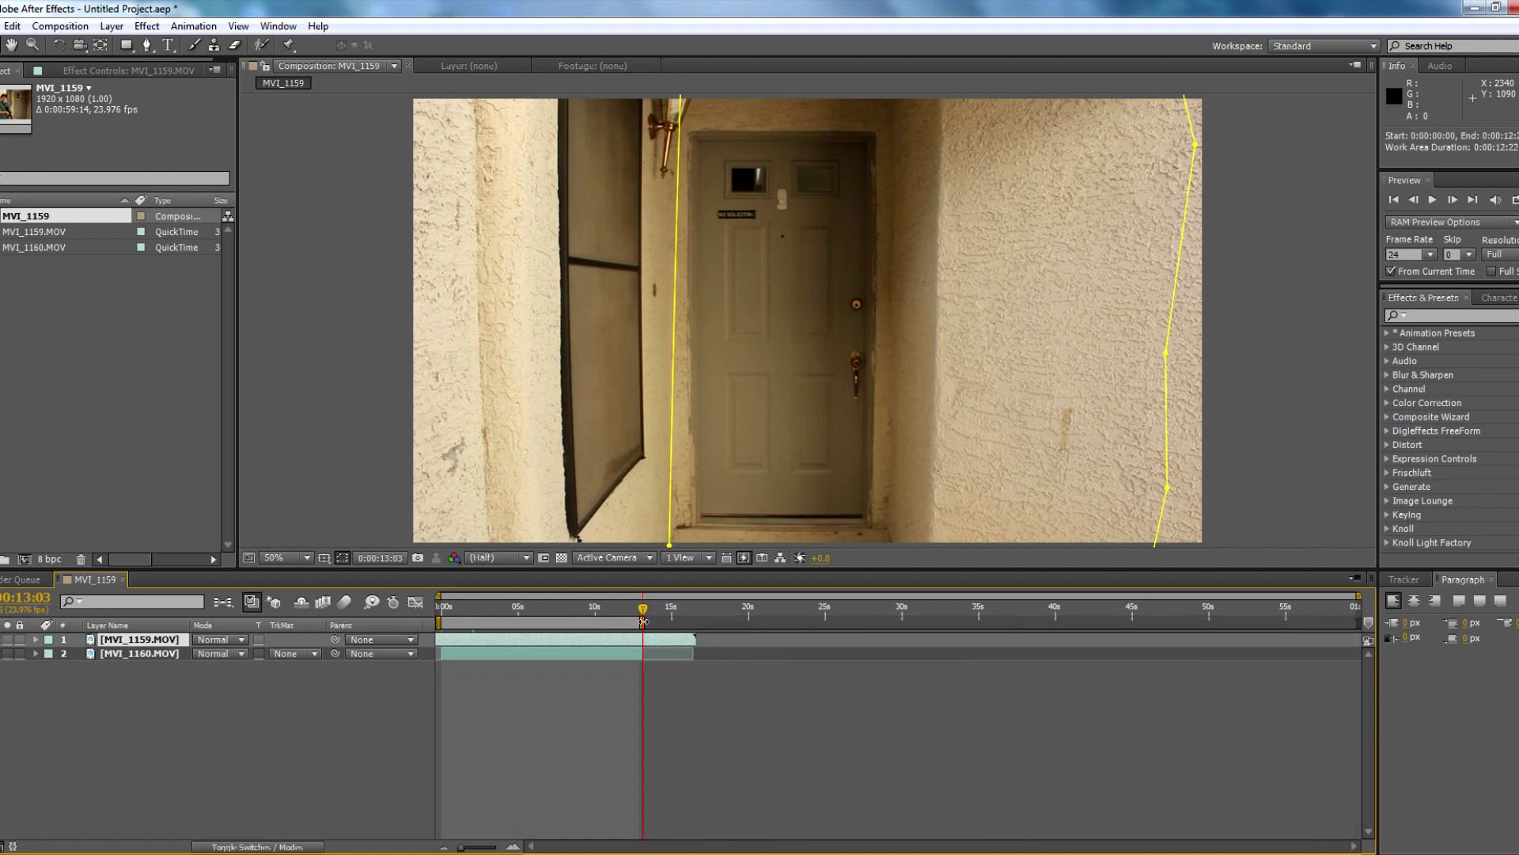
{"action": "left_click", "coordinate": [60, 27]}
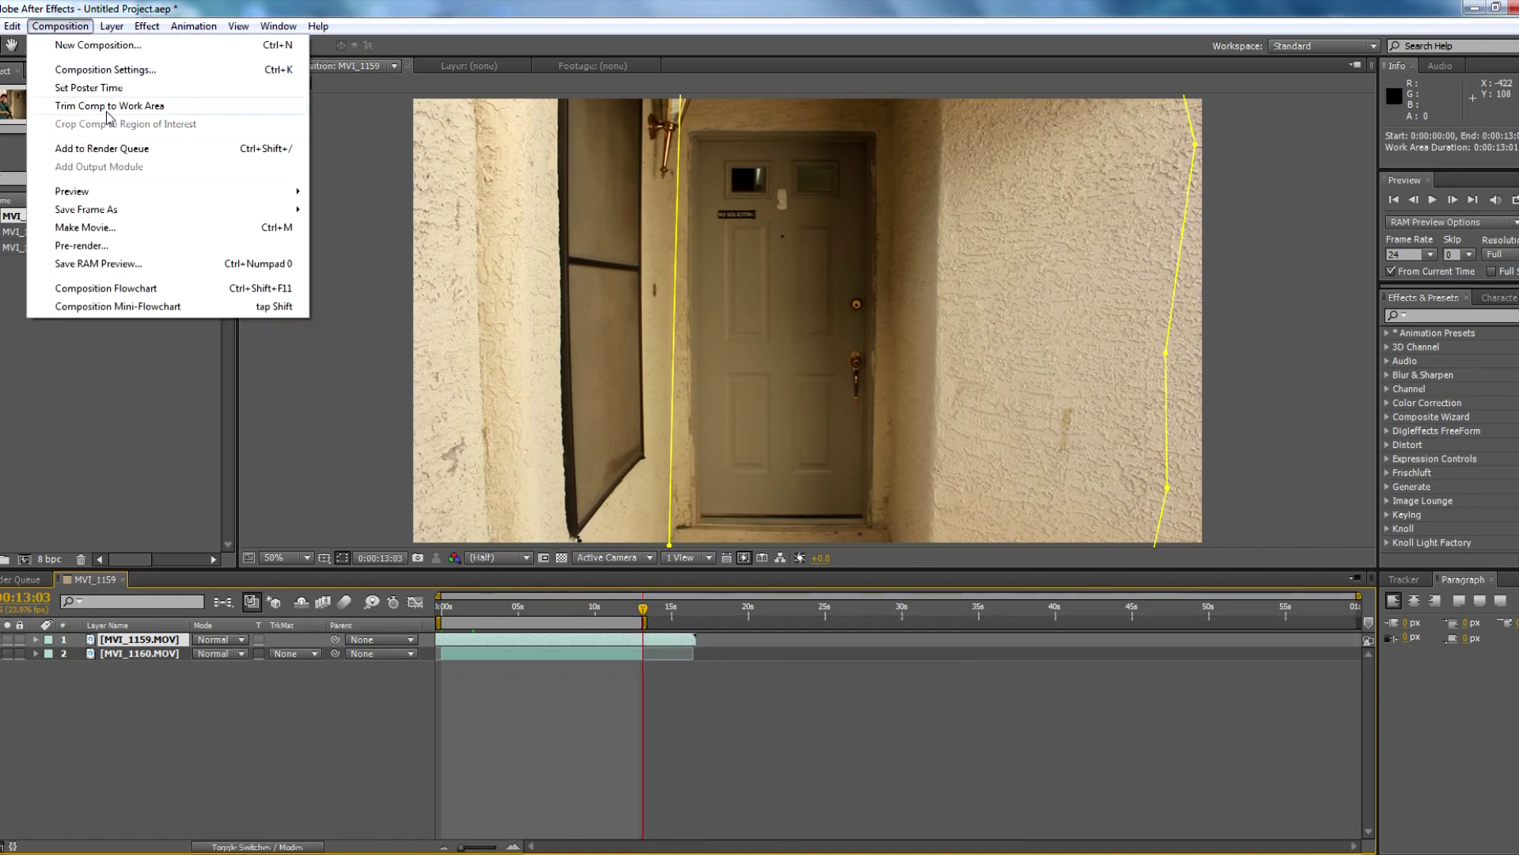
{"action": "left_click", "coordinate": [109, 107]}
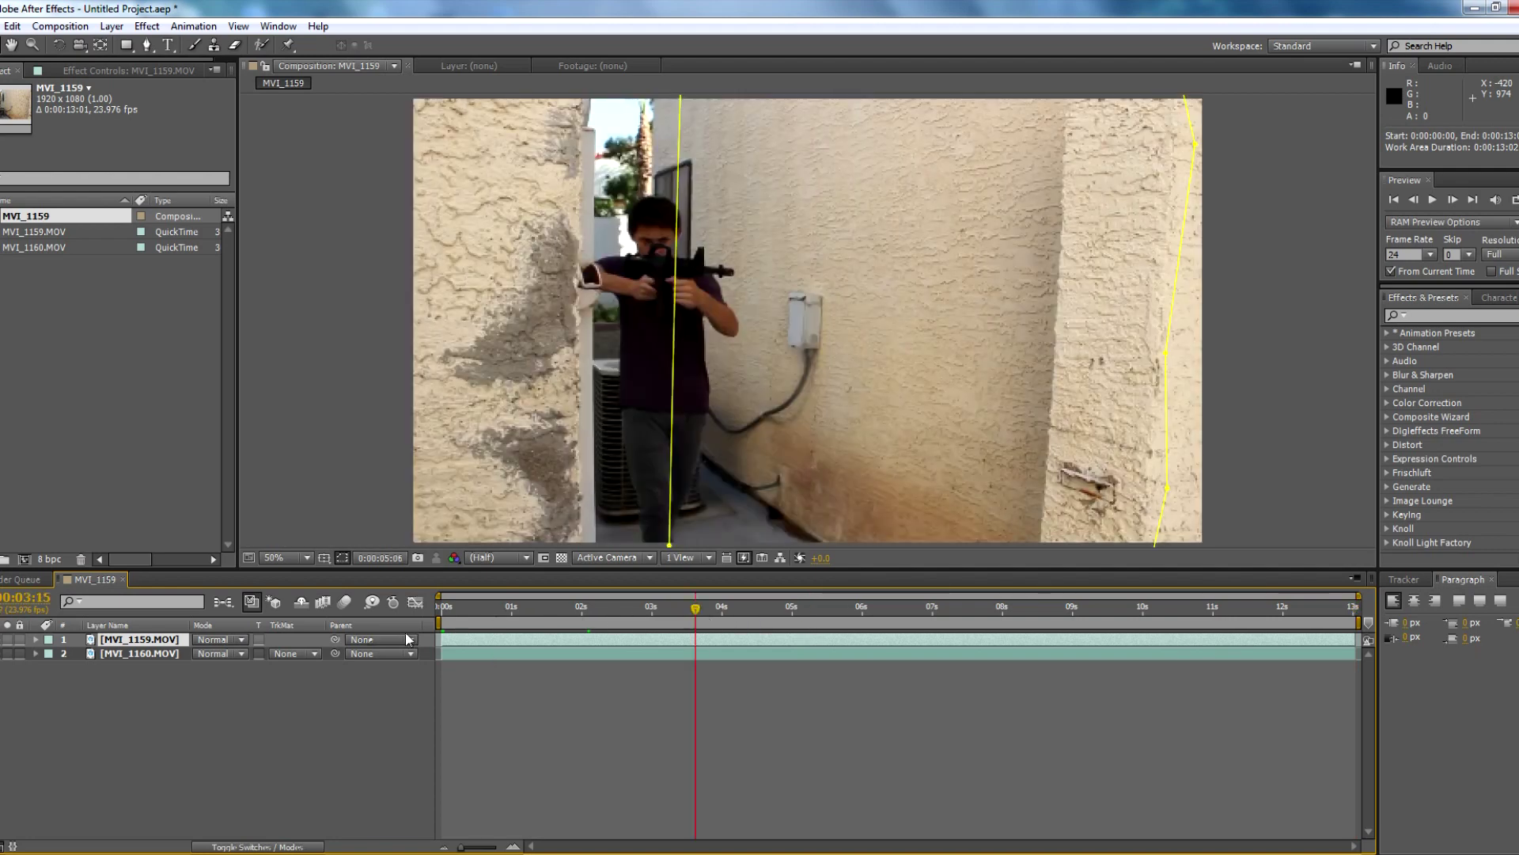
{"action": "key", "text": "Home"}
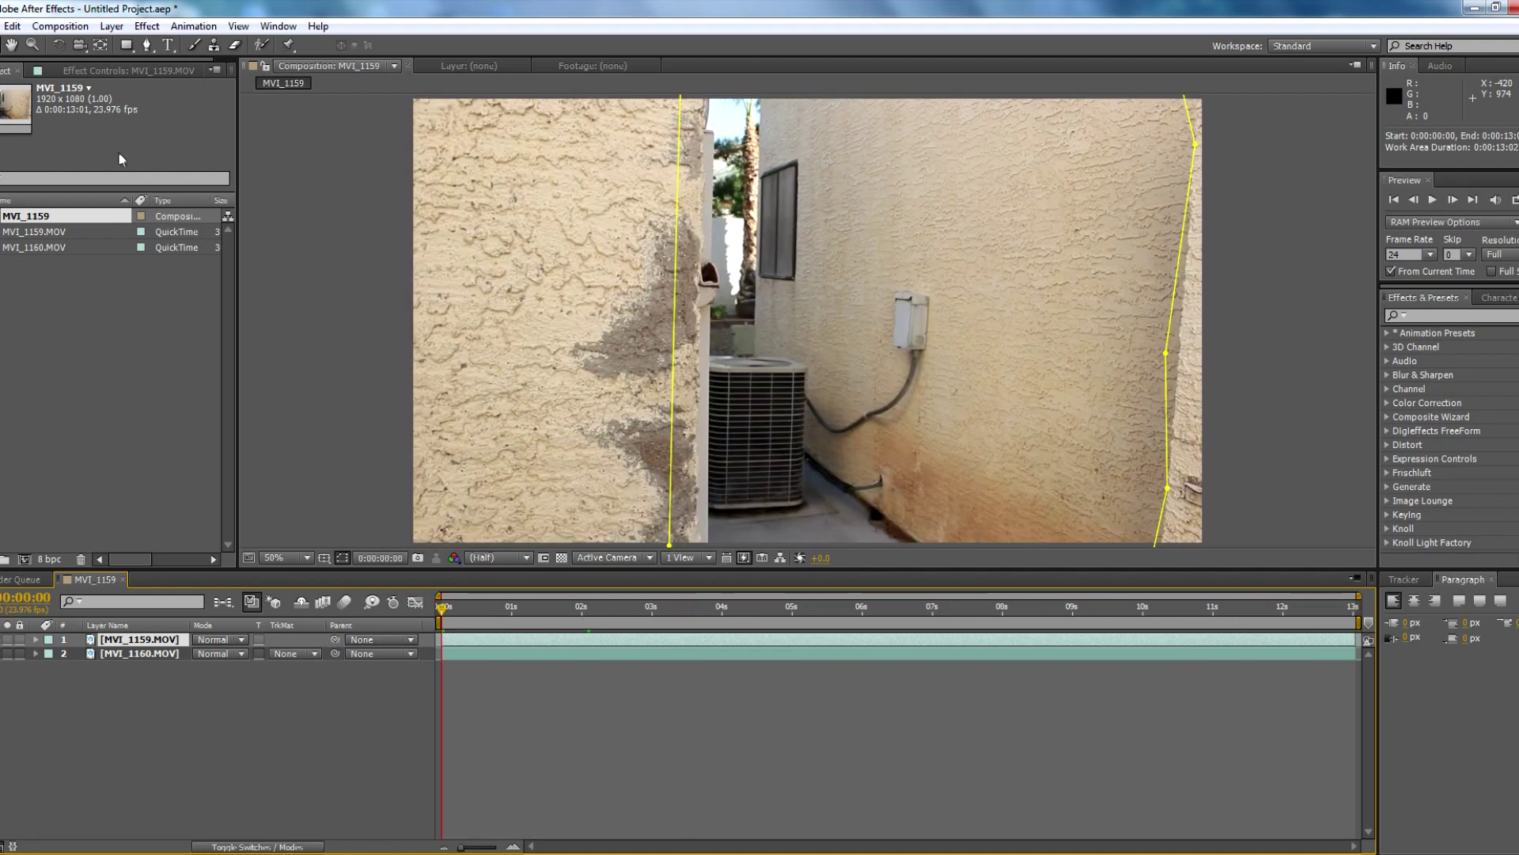
- Add the MVI_1159 composition to the render queue and set its output format to JPEG Sequence
{"action": "left_click", "coordinate": [60, 26]}
{"action": "key", "text": "Escape"}
{"action": "key", "text": "ctrl+m"}
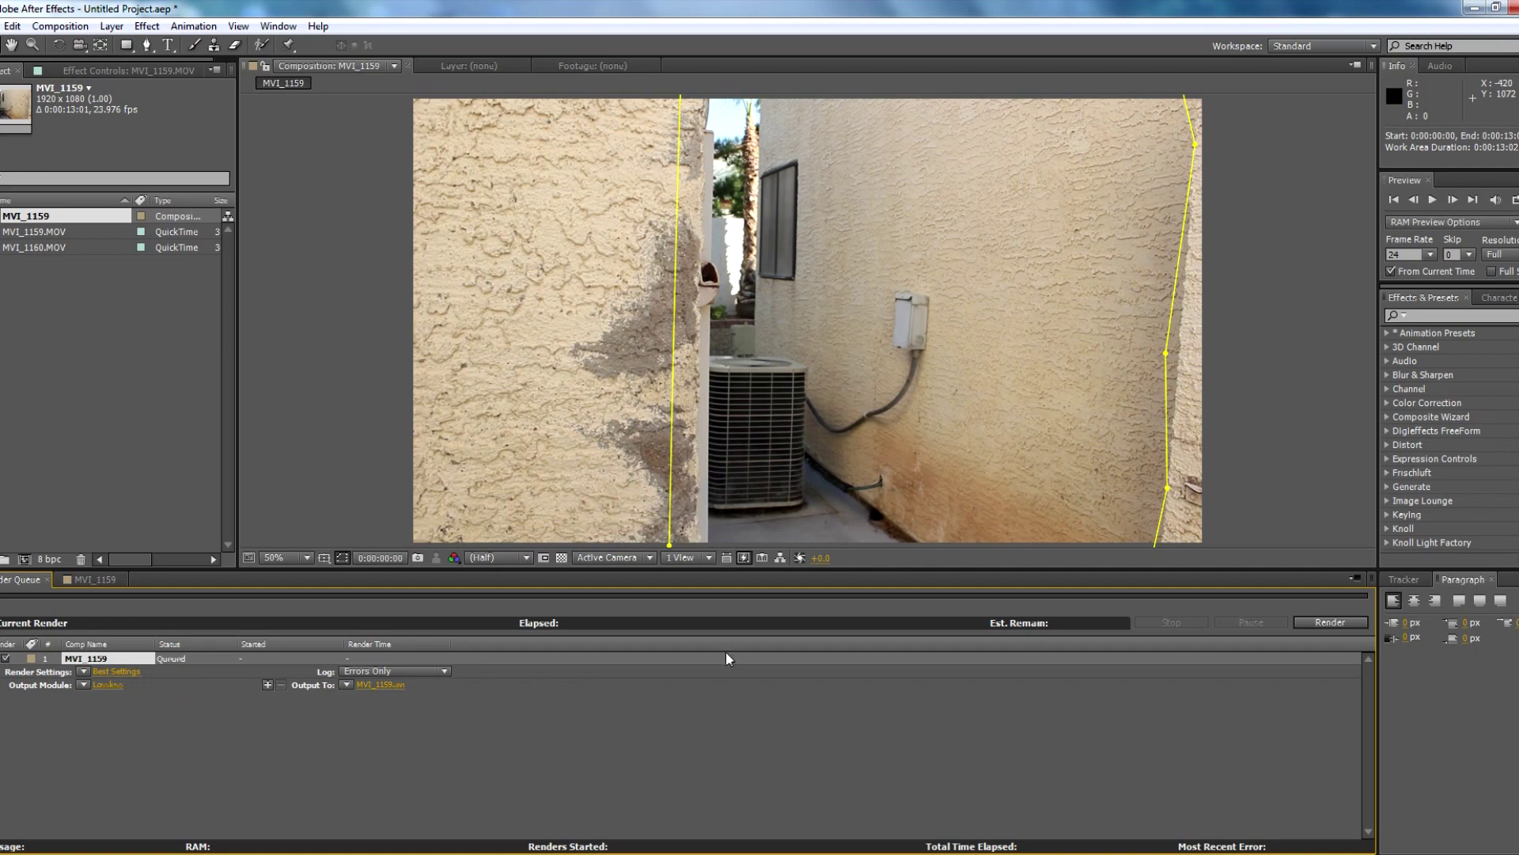
{"action": "left_click", "coordinate": [110, 685]}
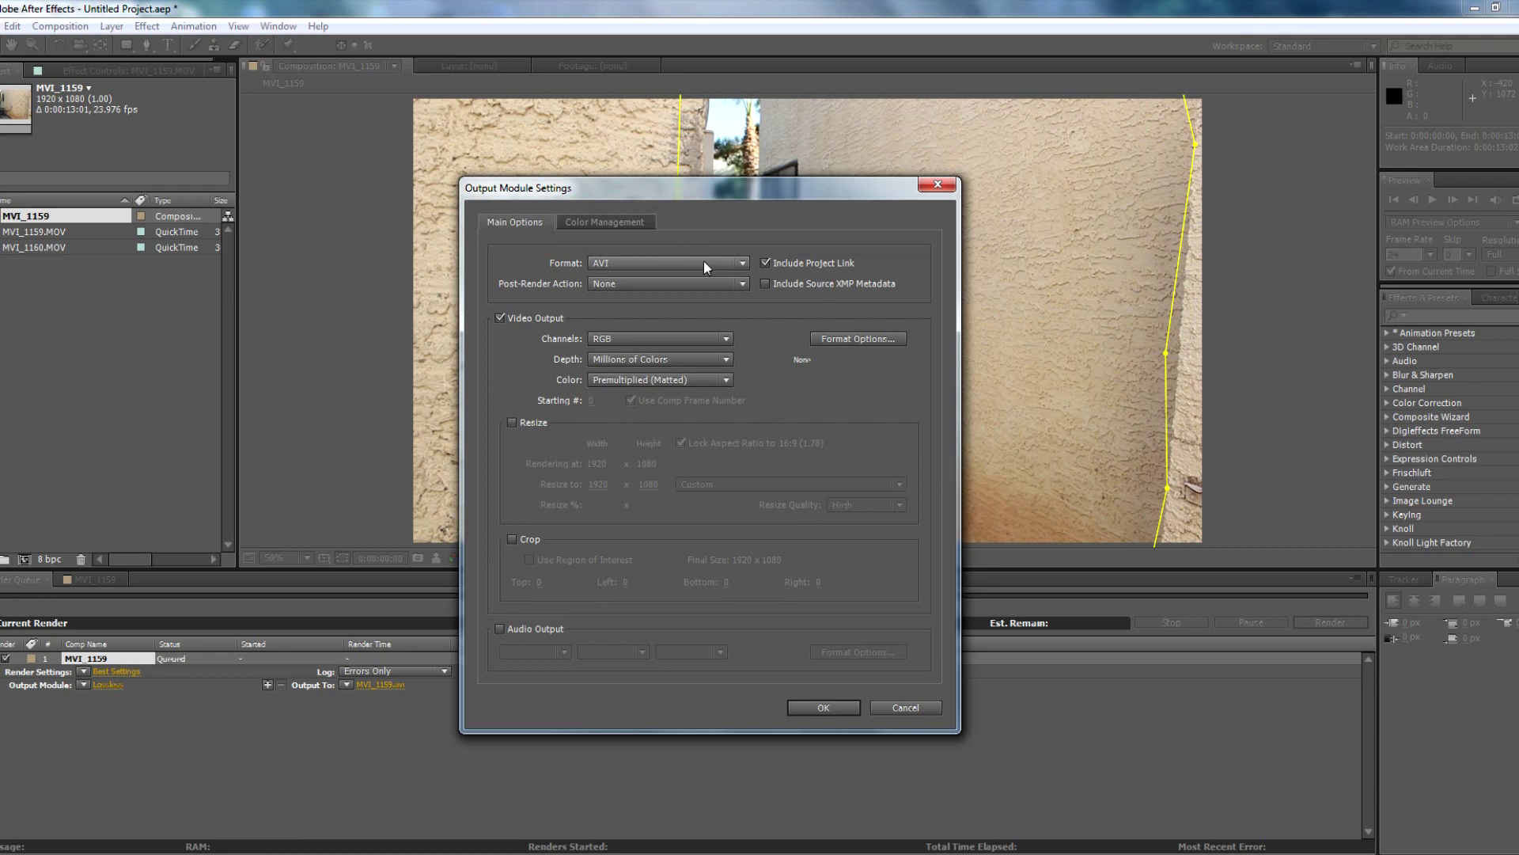
{"action": "left_click", "coordinate": [704, 263]}
{"action": "left_click", "coordinate": [678, 431]}
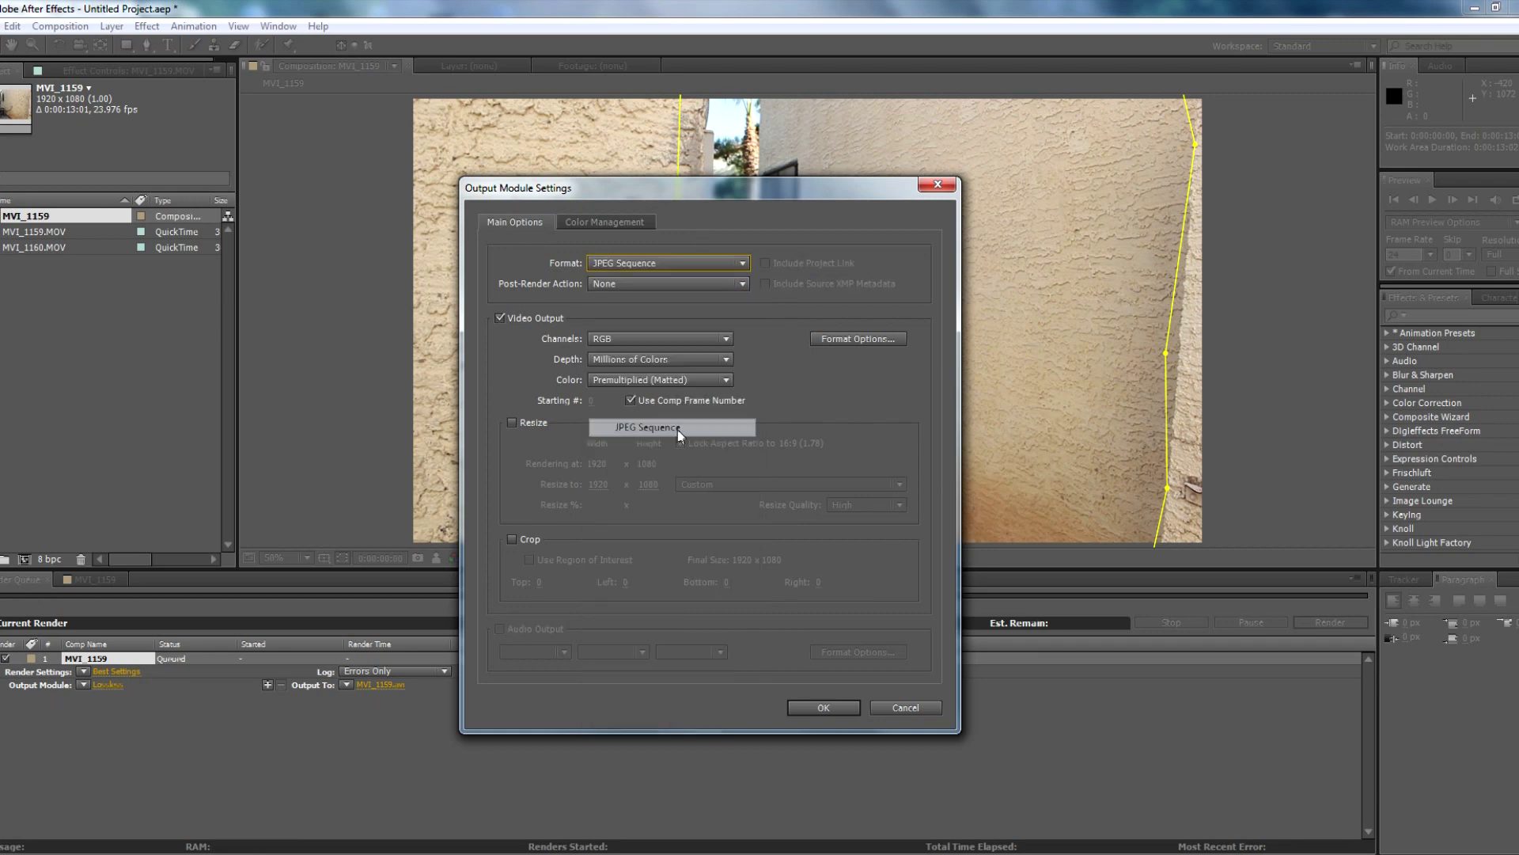
{"action": "left_click", "coordinate": [834, 707]}
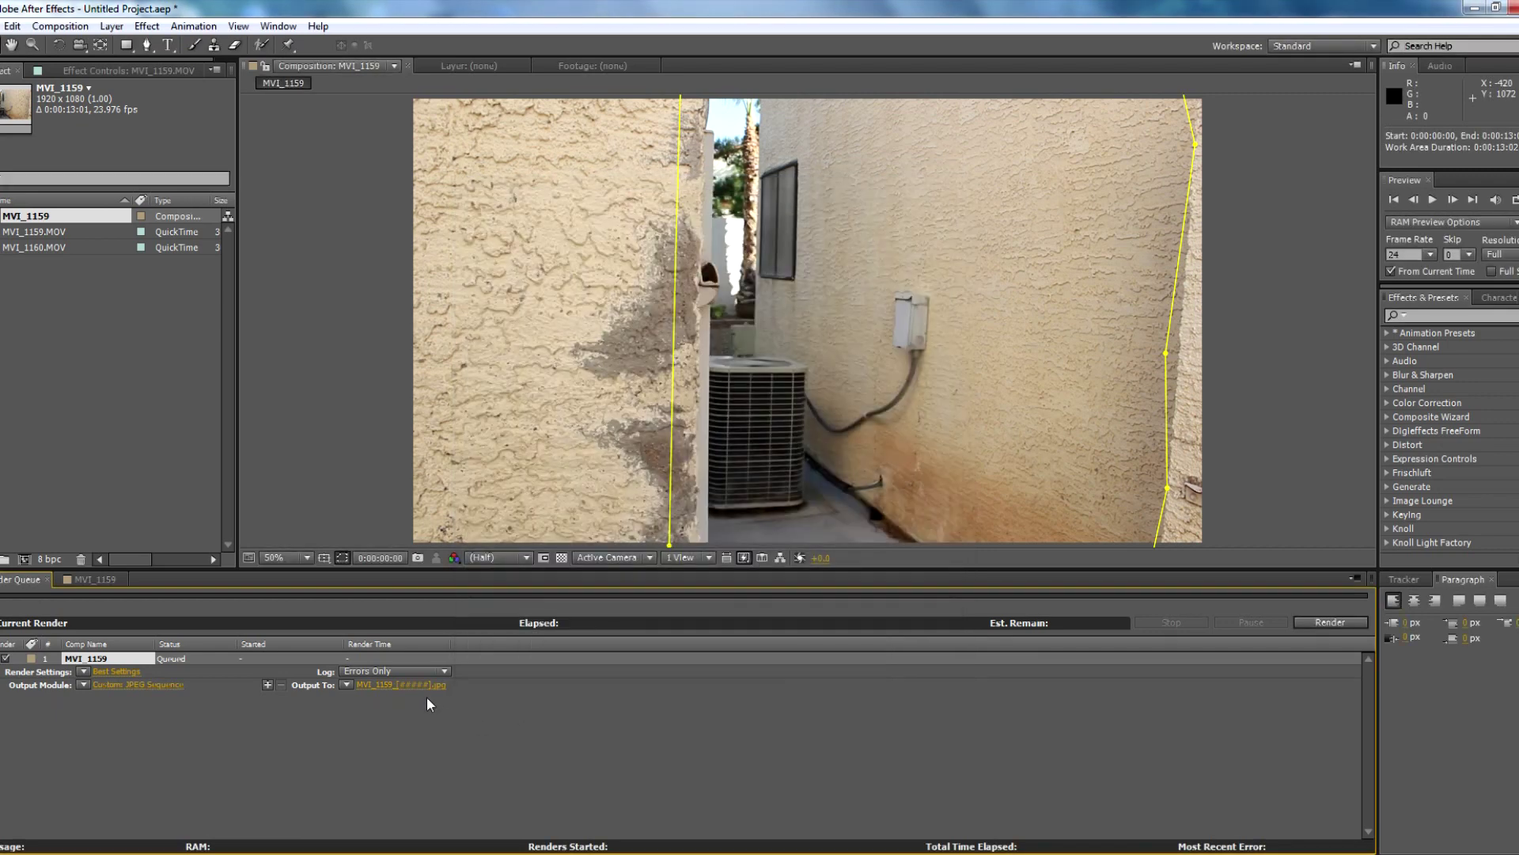
- Choose the Desktop as the render output location, and create and open a new folder named Tutorial there
{"action": "left_click", "coordinate": [425, 687]}
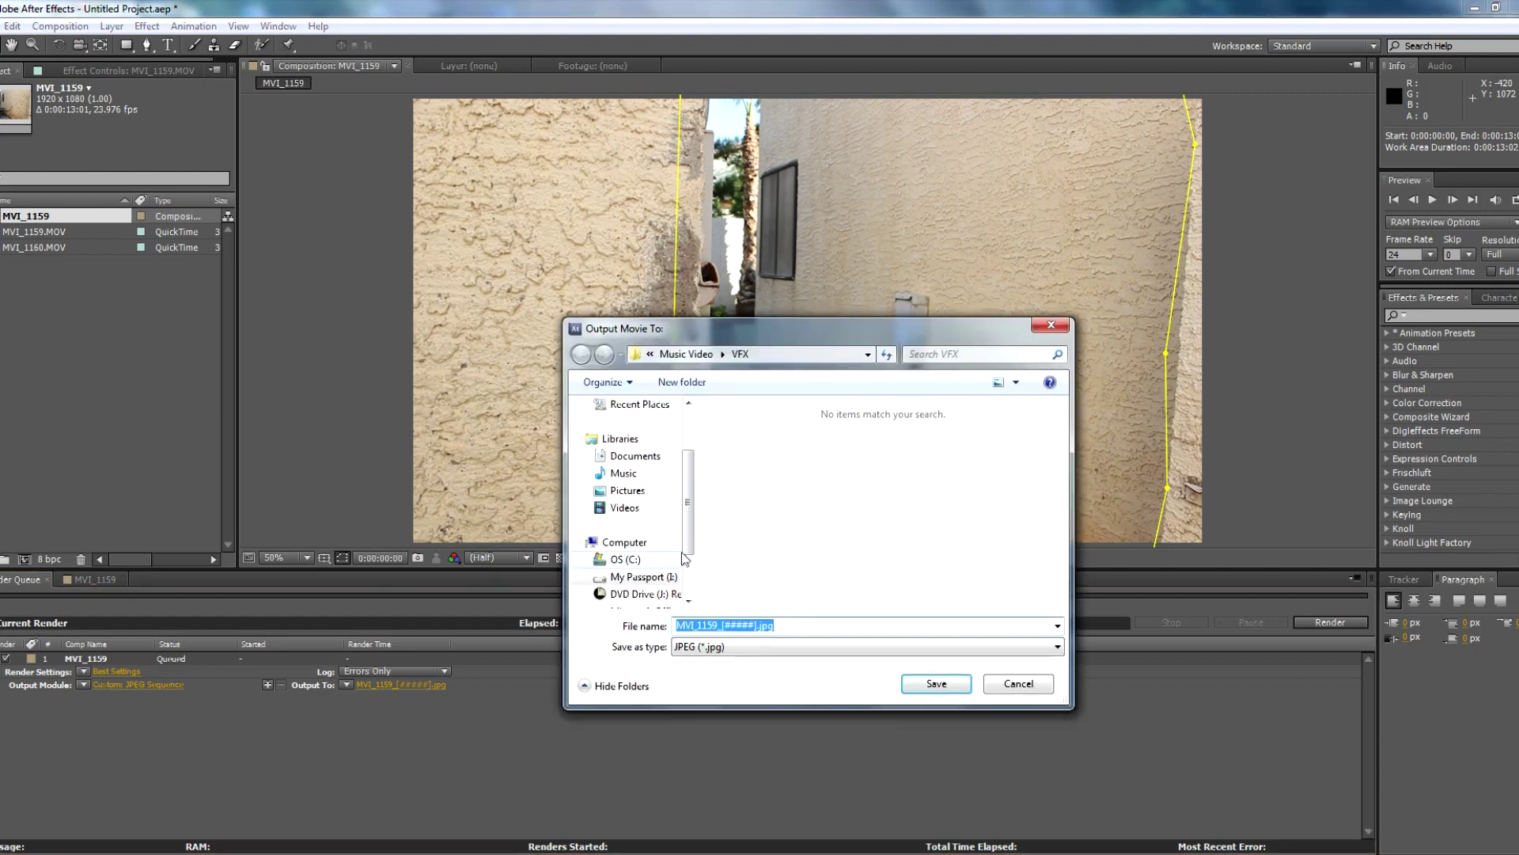
{"action": "left_click", "coordinate": [628, 428]}
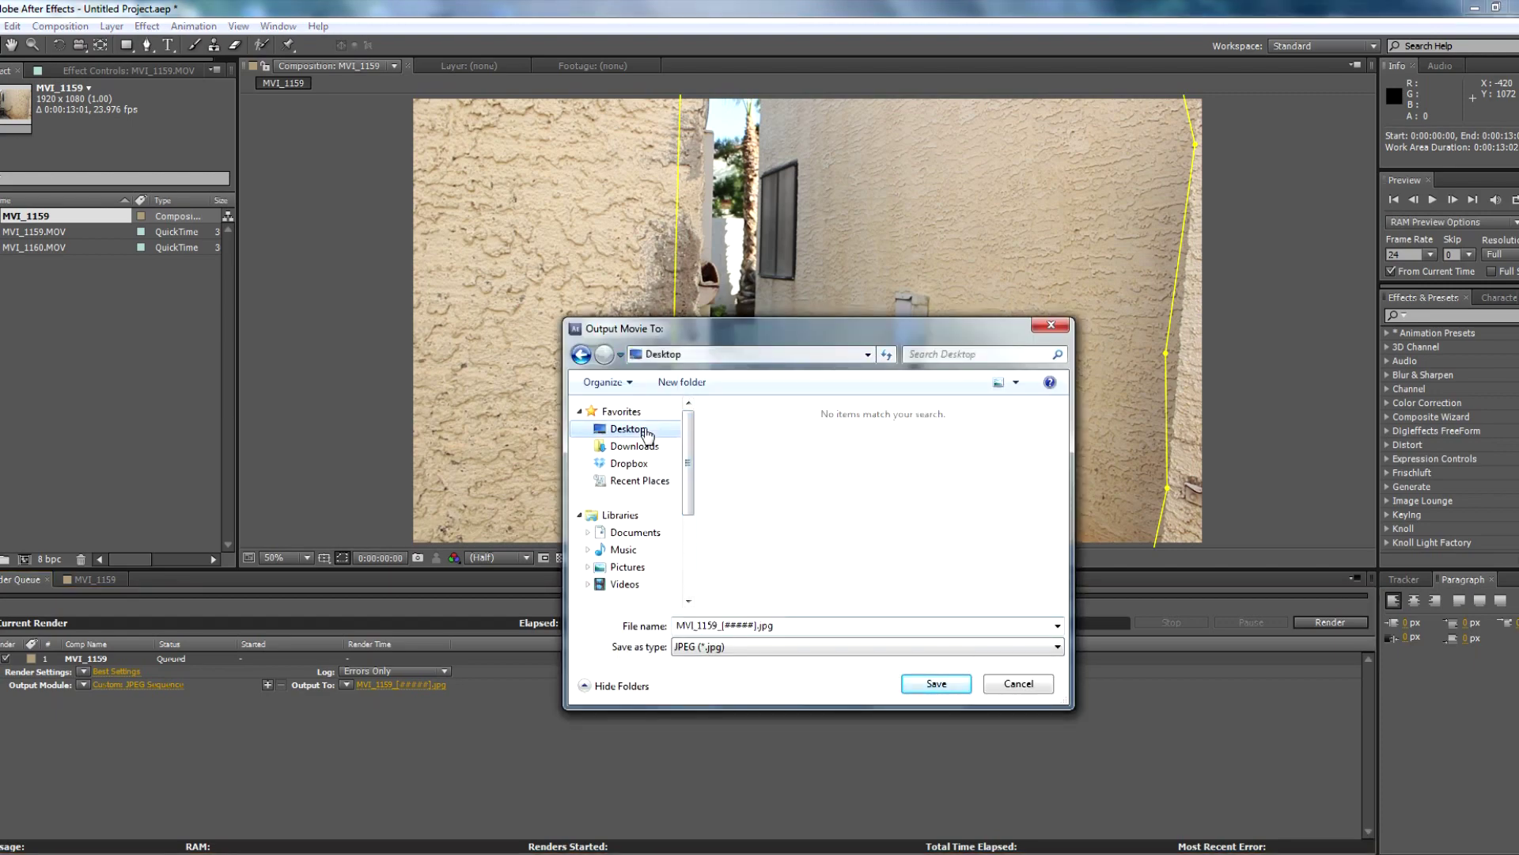
{"action": "left_click", "coordinate": [702, 389]}
{"action": "type", "text": "Tutorial"}
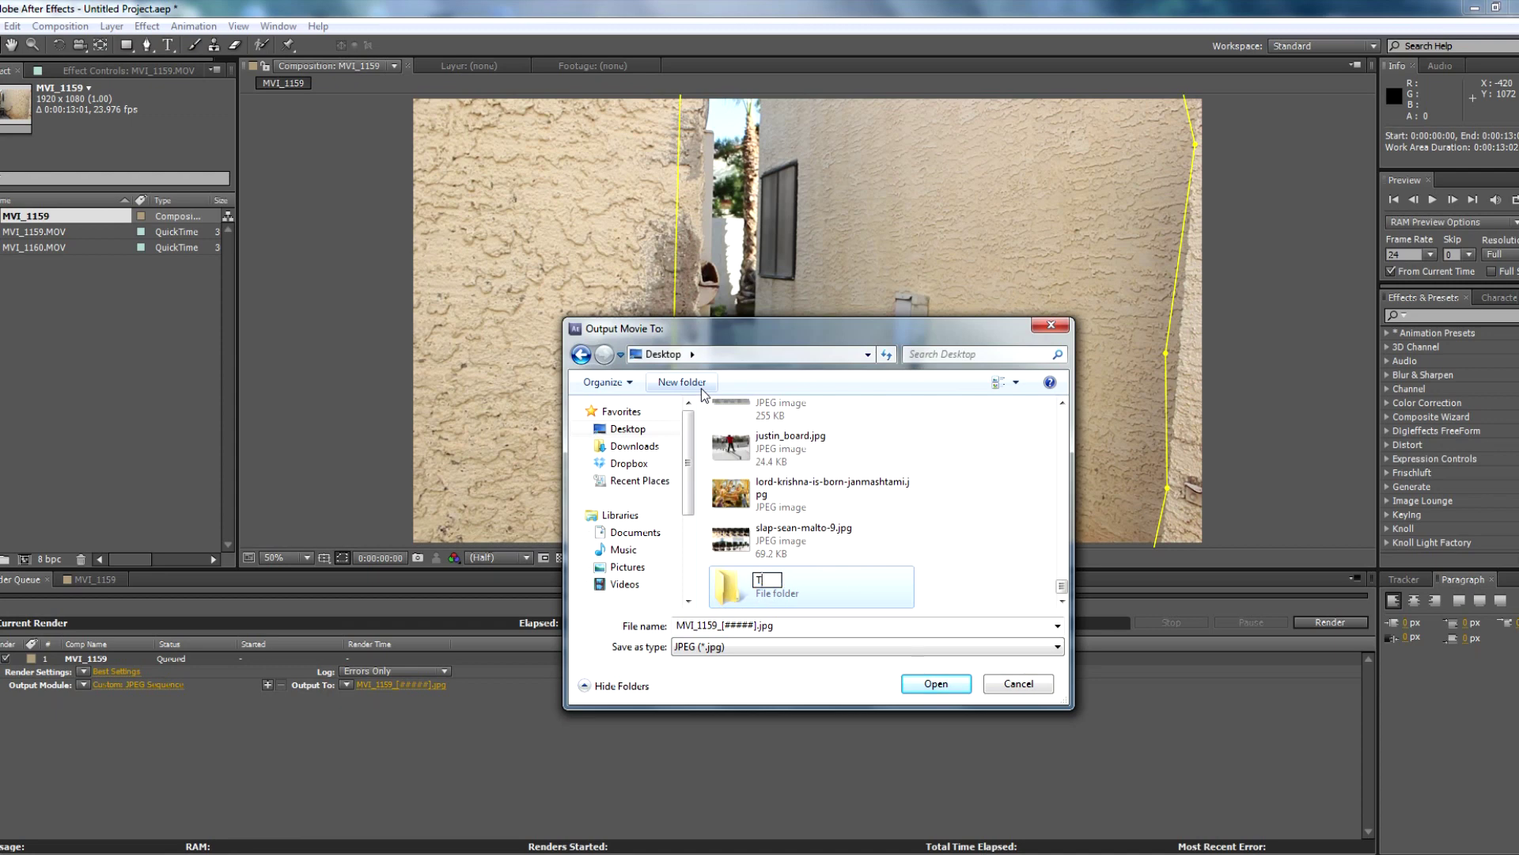
{"action": "left_click", "coordinate": [943, 586]}
{"action": "double_click", "coordinate": [791, 582]}
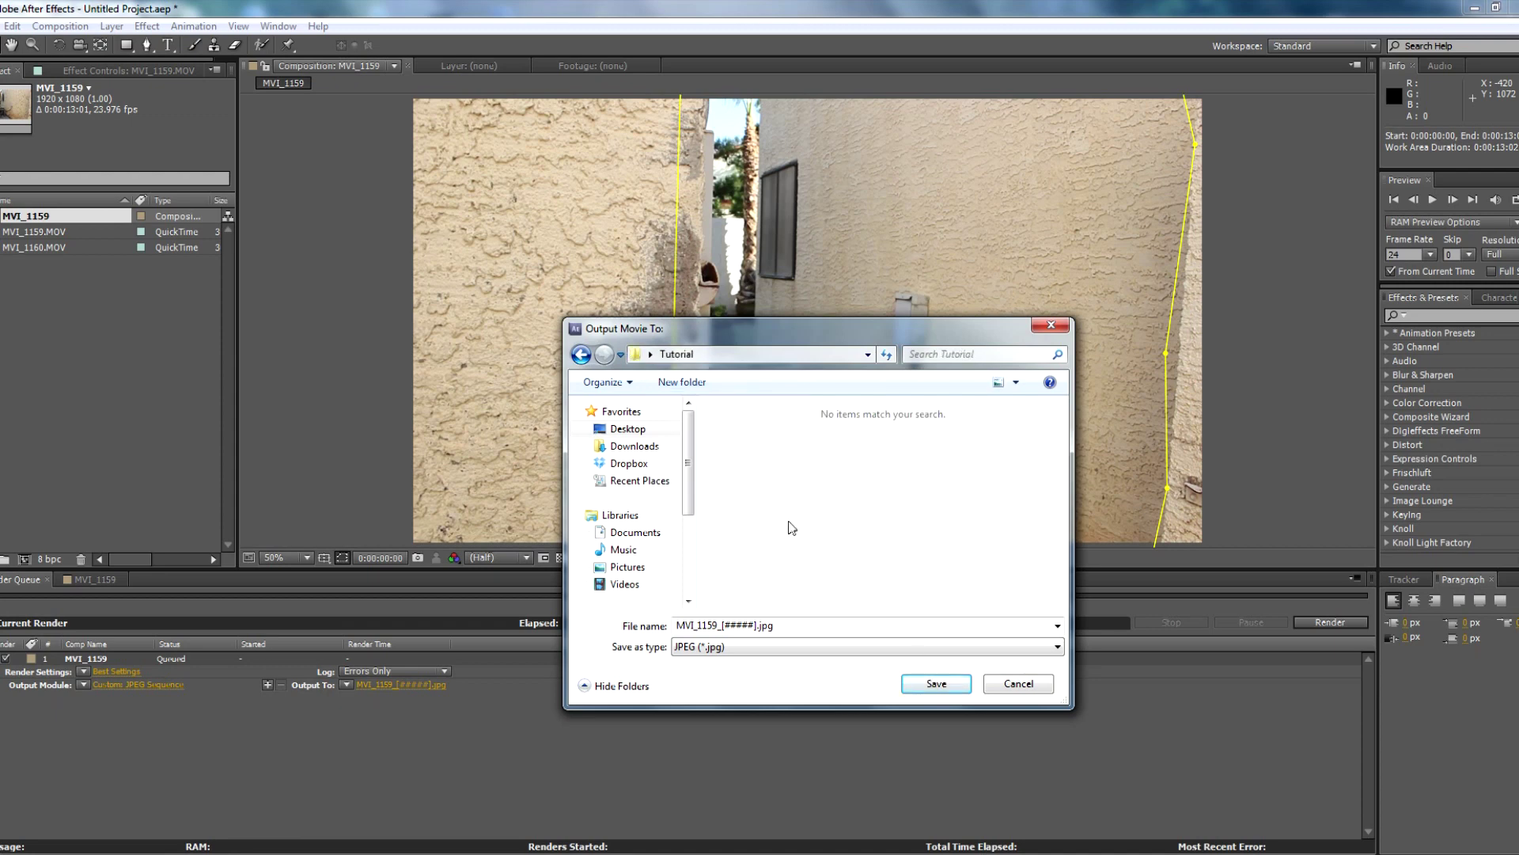
- Save the JPEG output into a new subfolder named mocha sequence inside Tutorial and start the render
{"action": "left_click", "coordinate": [694, 384]}
{"action": "type", "text": "mocha sequence"}
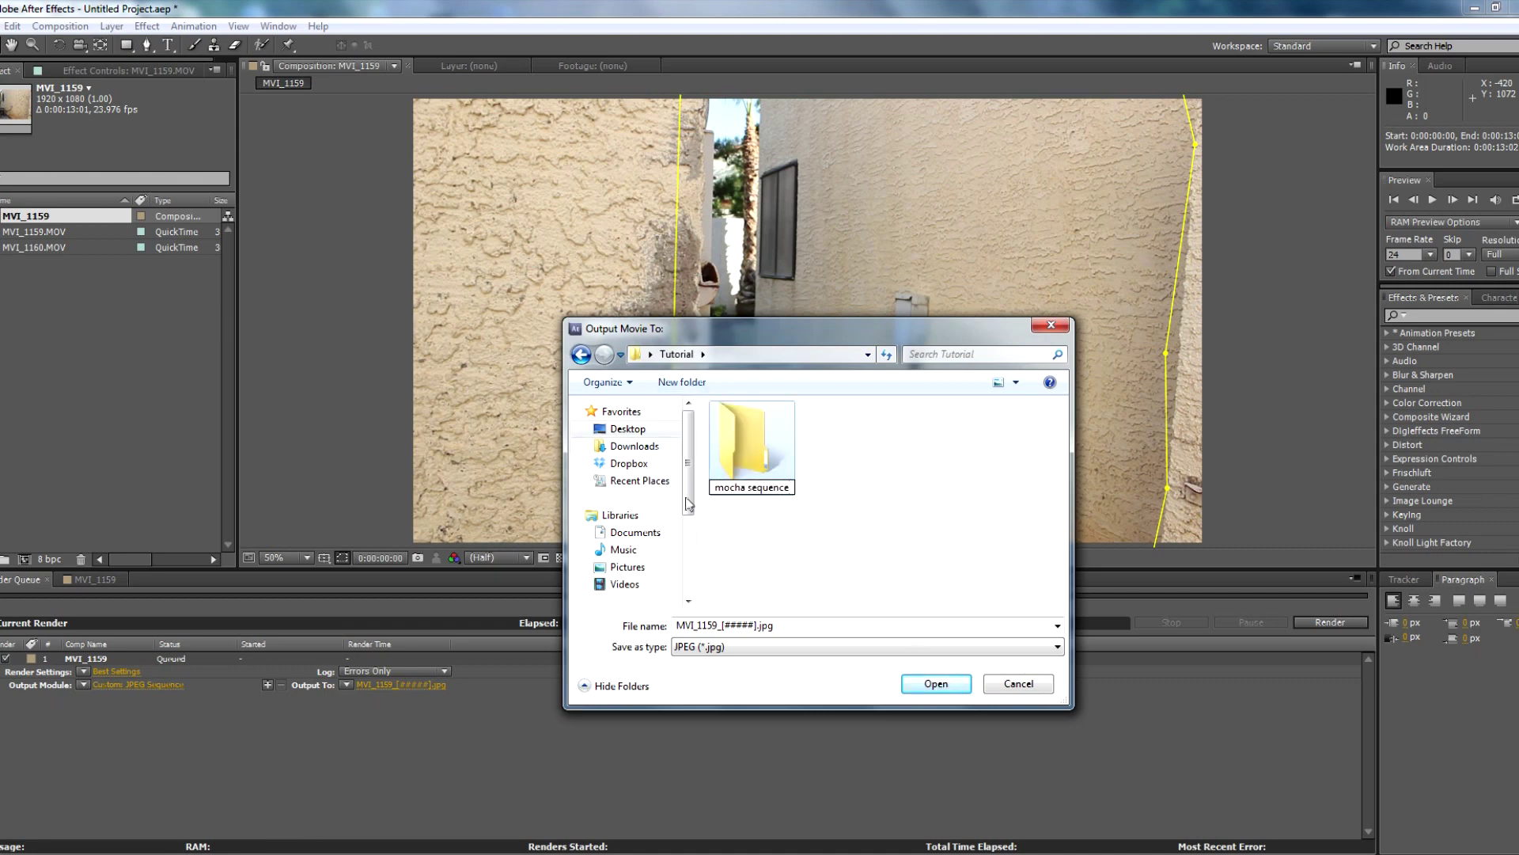
{"action": "left_click", "coordinate": [850, 518]}
{"action": "left_click", "coordinate": [779, 437]}
{"action": "left_click", "coordinate": [934, 684]}
{"action": "left_click", "coordinate": [934, 683]}
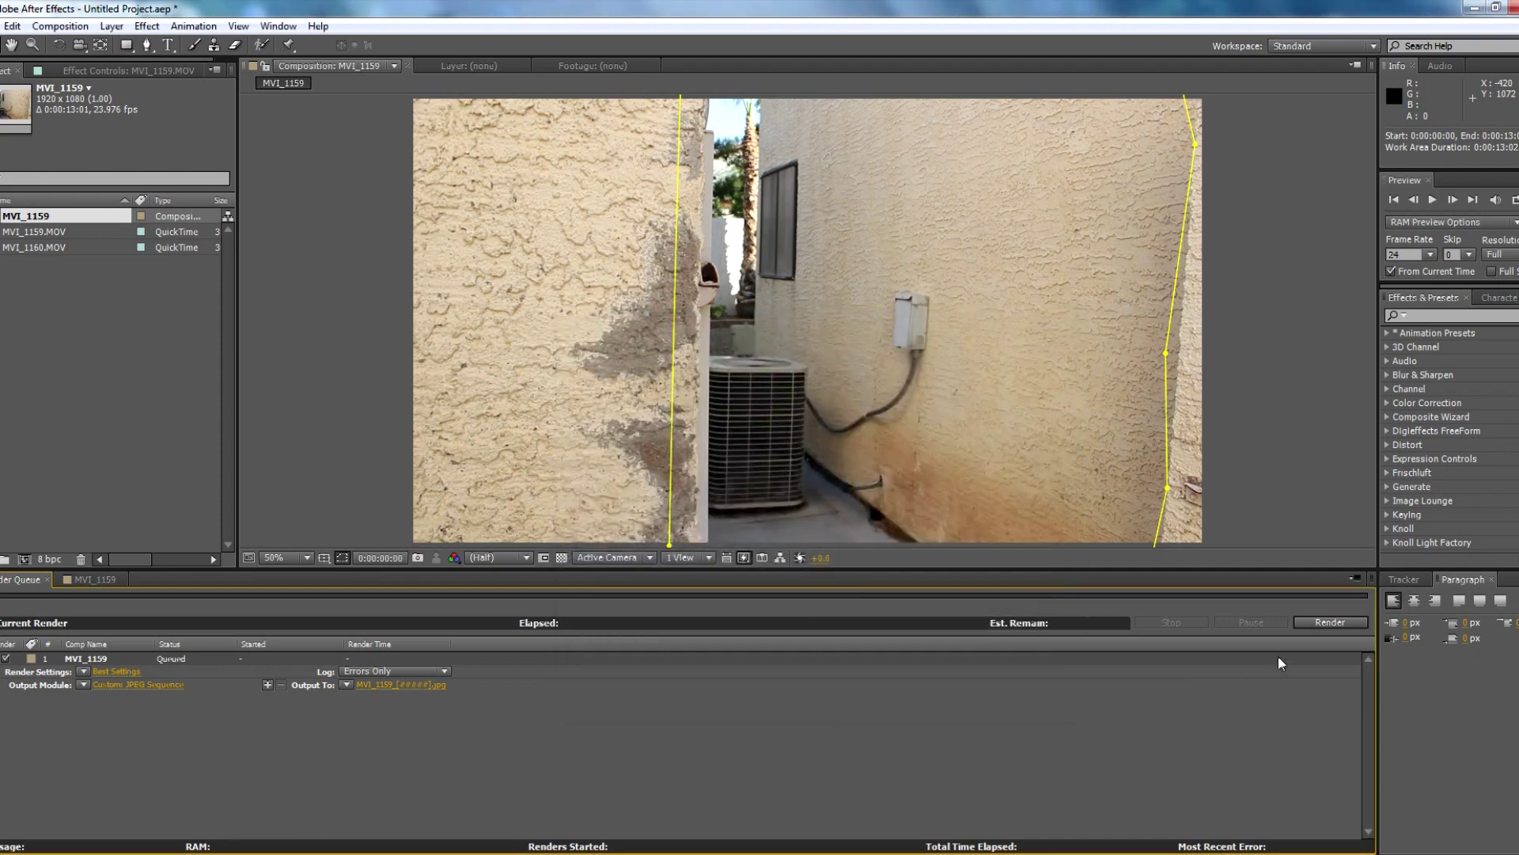
{"action": "left_click", "coordinate": [1317, 629]}
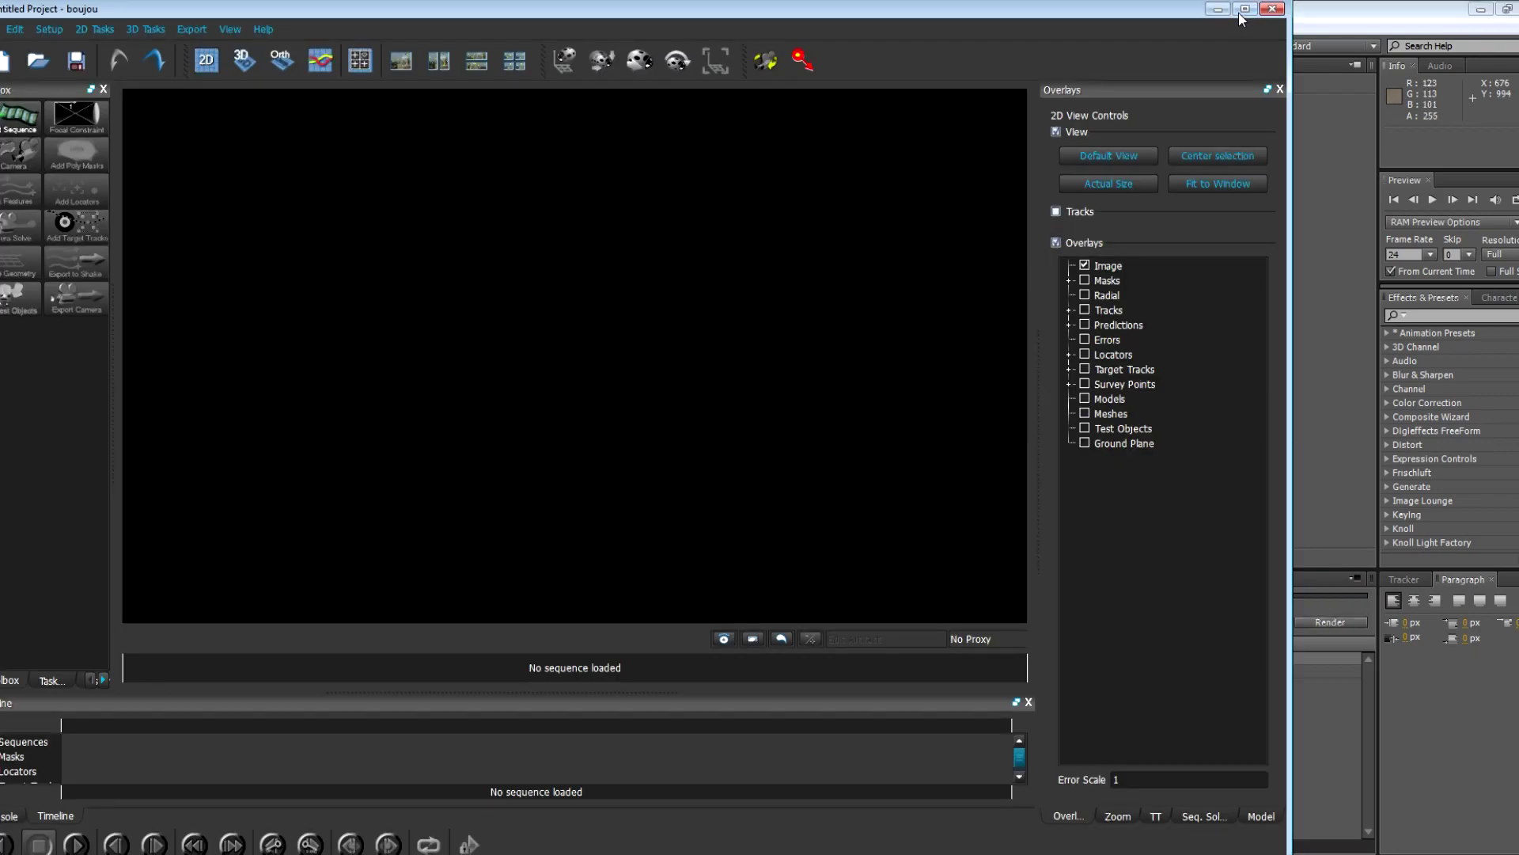
- Maximize boujou, start importing an image sequence, and browse to the mocha sequence folder inside Tutorial
{"action": "double_click", "coordinate": [1239, 14]}
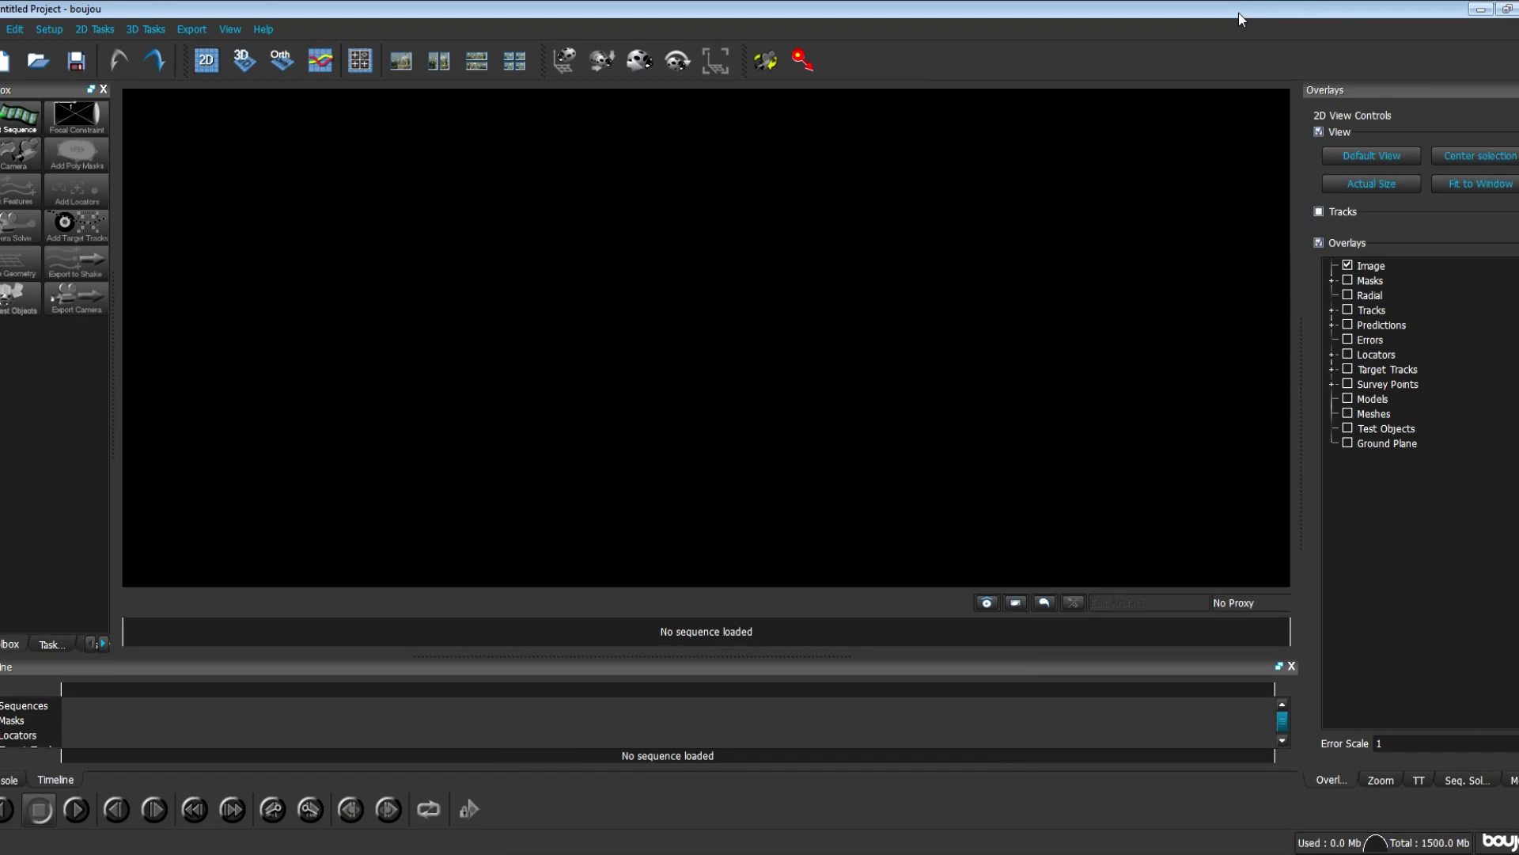
{"action": "left_click", "coordinate": [11, 122]}
{"action": "left_click", "coordinate": [475, 244]}
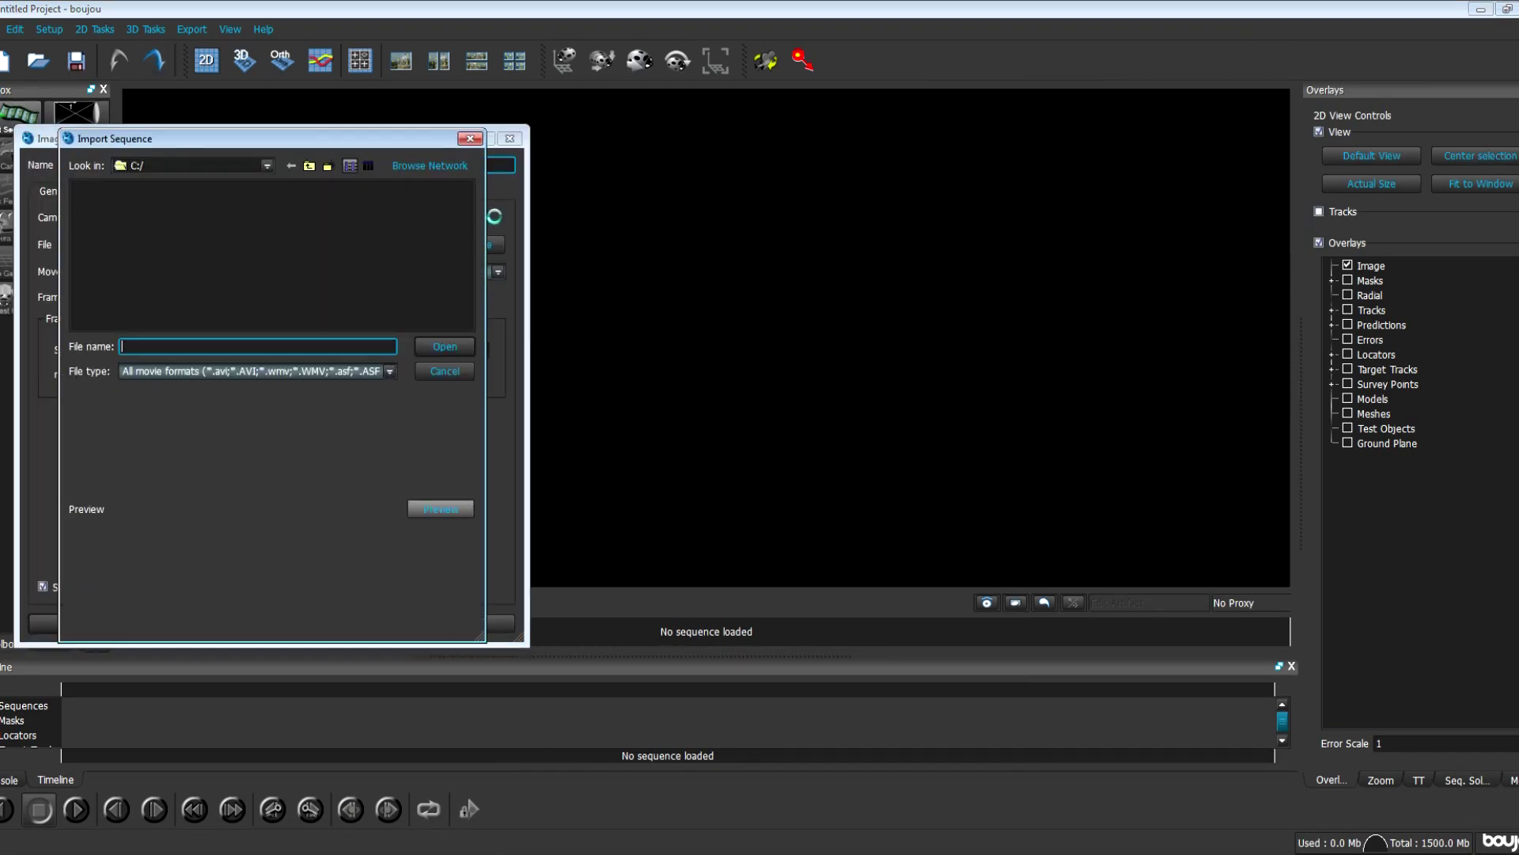
{"action": "left_click", "coordinate": [429, 165]}
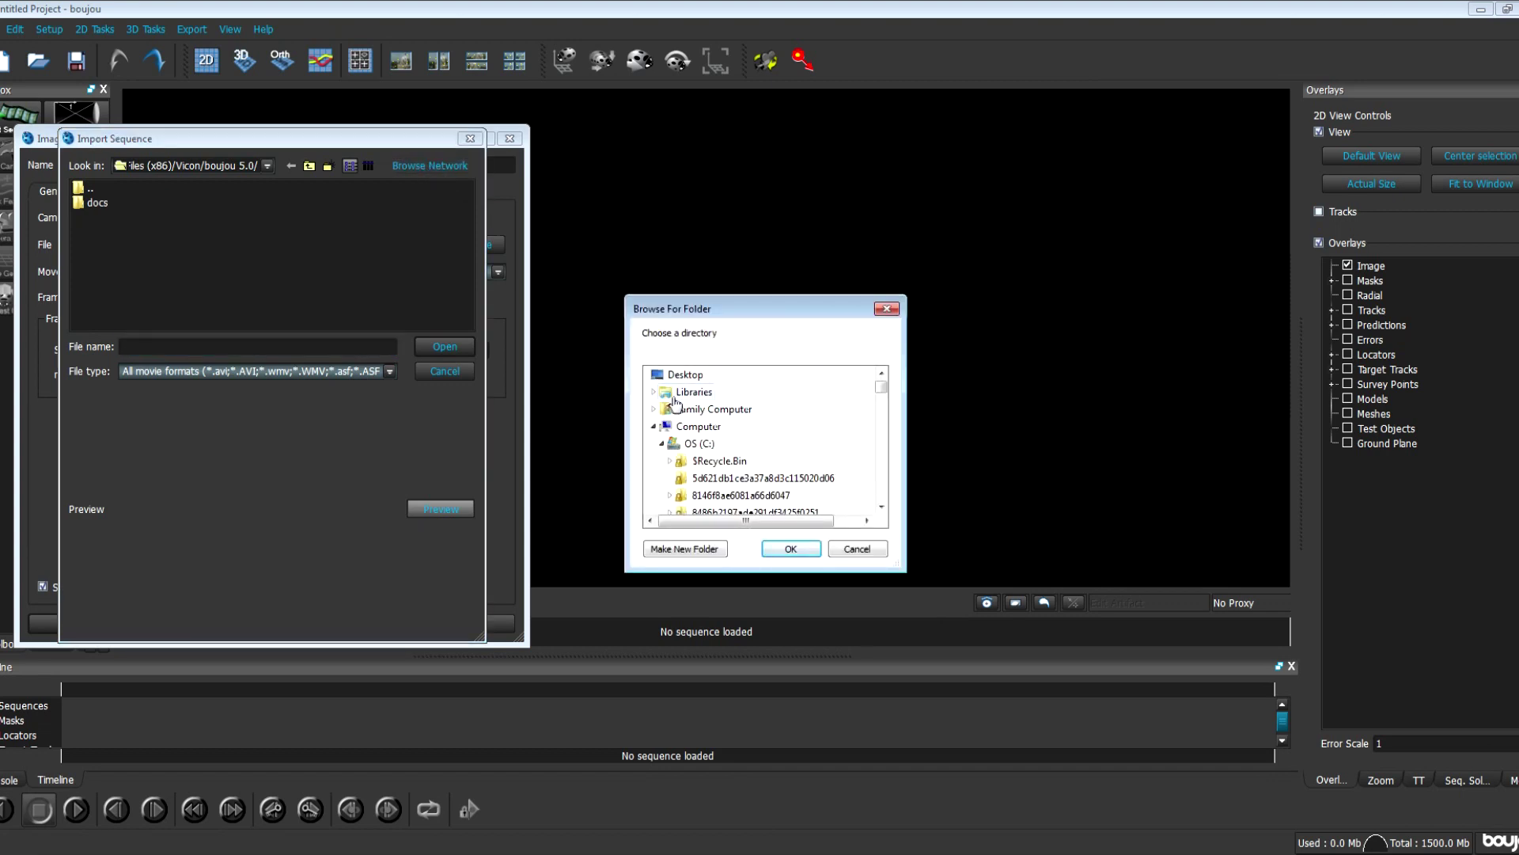
{"action": "left_click", "coordinate": [654, 427]}
{"action": "scroll", "coordinate": [858, 424], "scroll_direction": "down", "scroll_amount": 5}
{"action": "scroll", "coordinate": [839, 424], "scroll_direction": "up", "scroll_amount": 5}
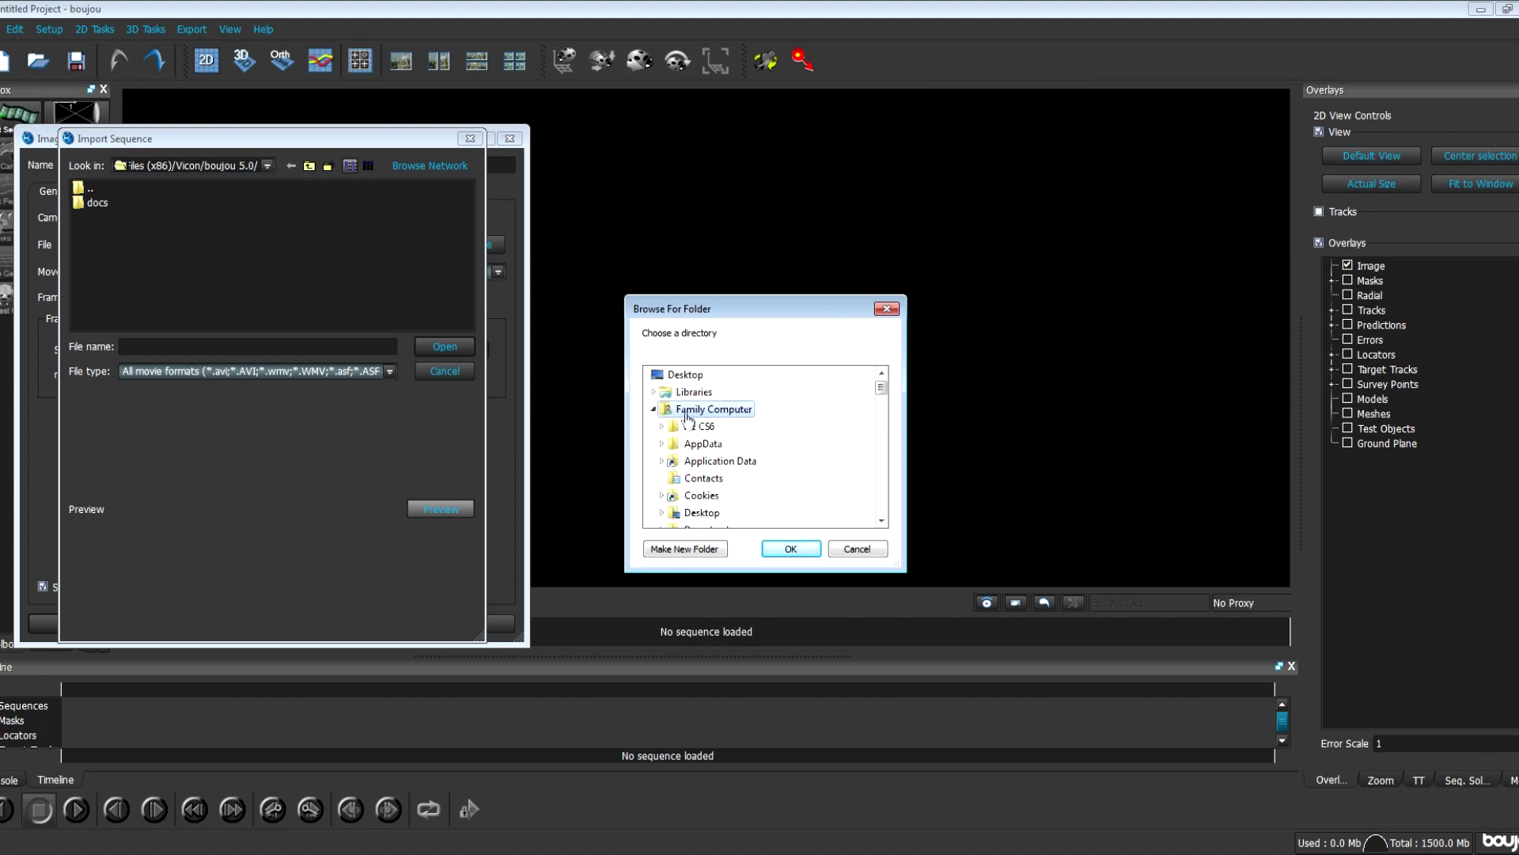
{"action": "scroll", "coordinate": [736, 459], "scroll_direction": "down", "scroll_amount": 10}
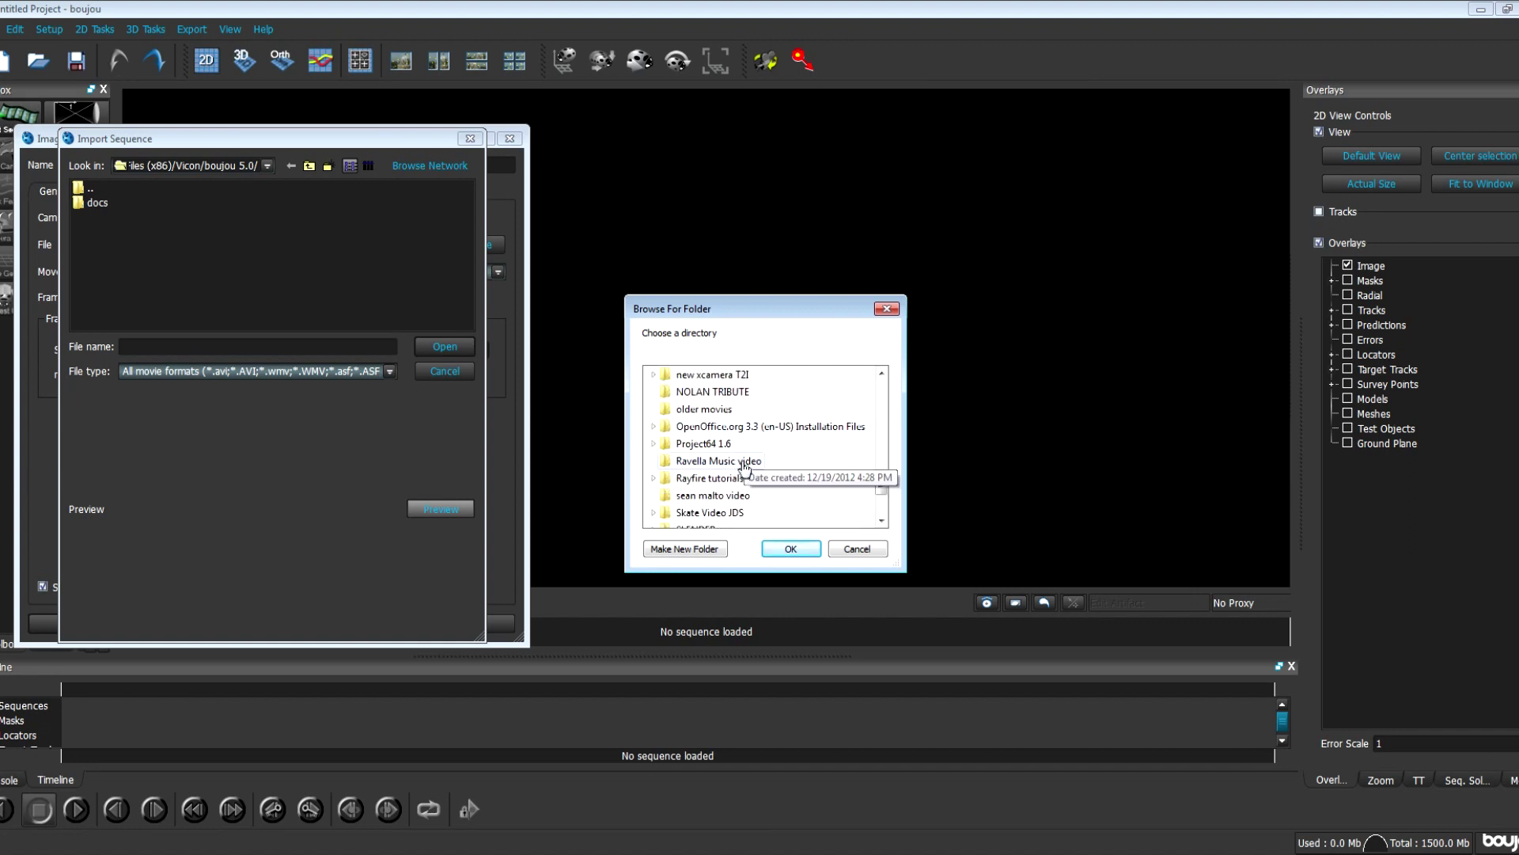
{"action": "scroll", "coordinate": [740, 475], "scroll_direction": "down", "scroll_amount": 2}
{"action": "scroll", "coordinate": [700, 504], "scroll_direction": "down", "scroll_amount": 1}
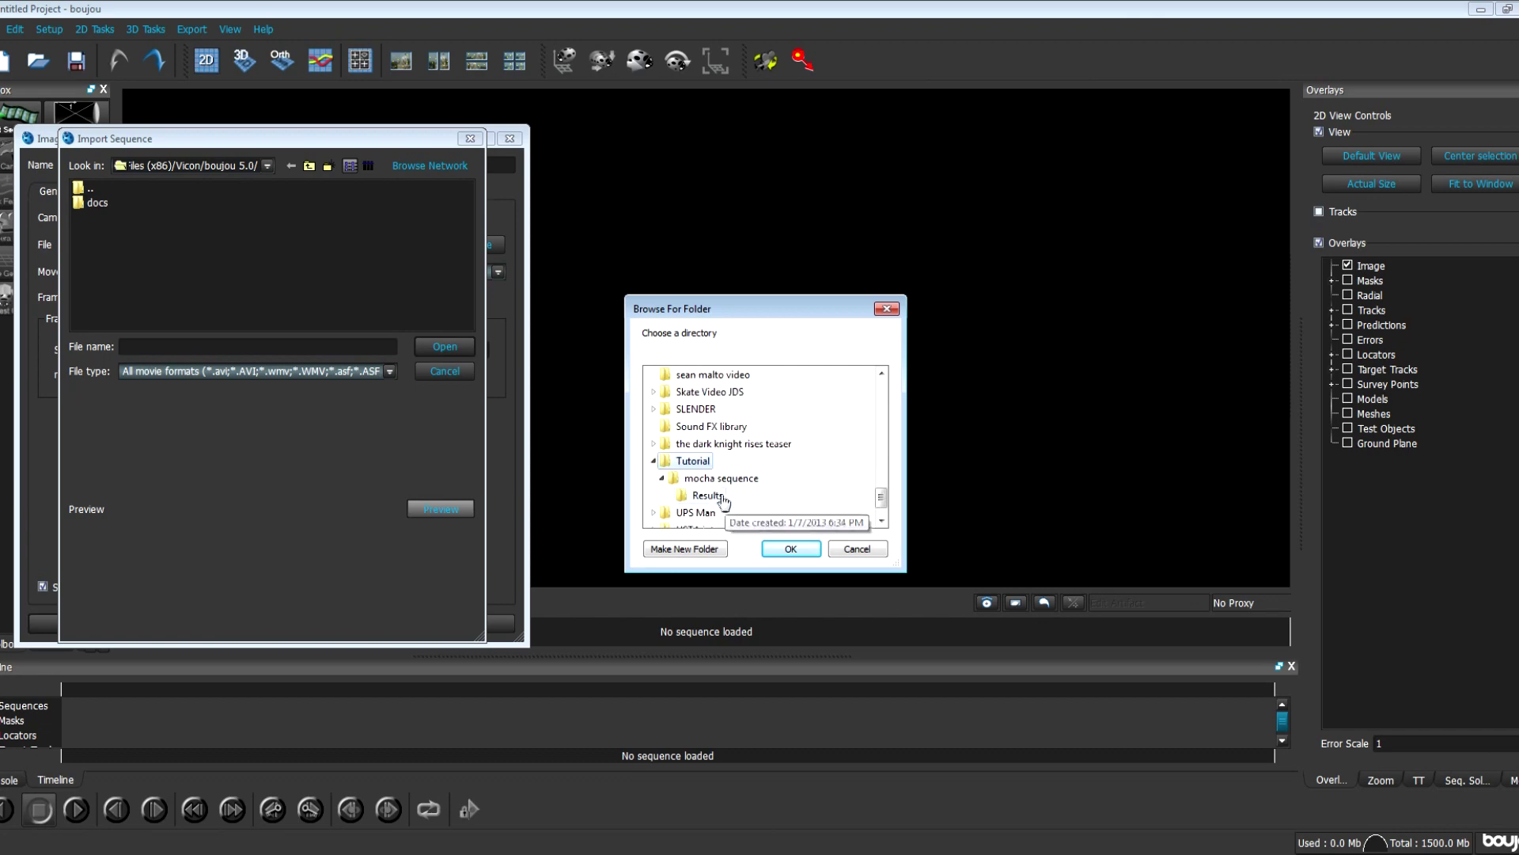
{"action": "left_click", "coordinate": [717, 478]}
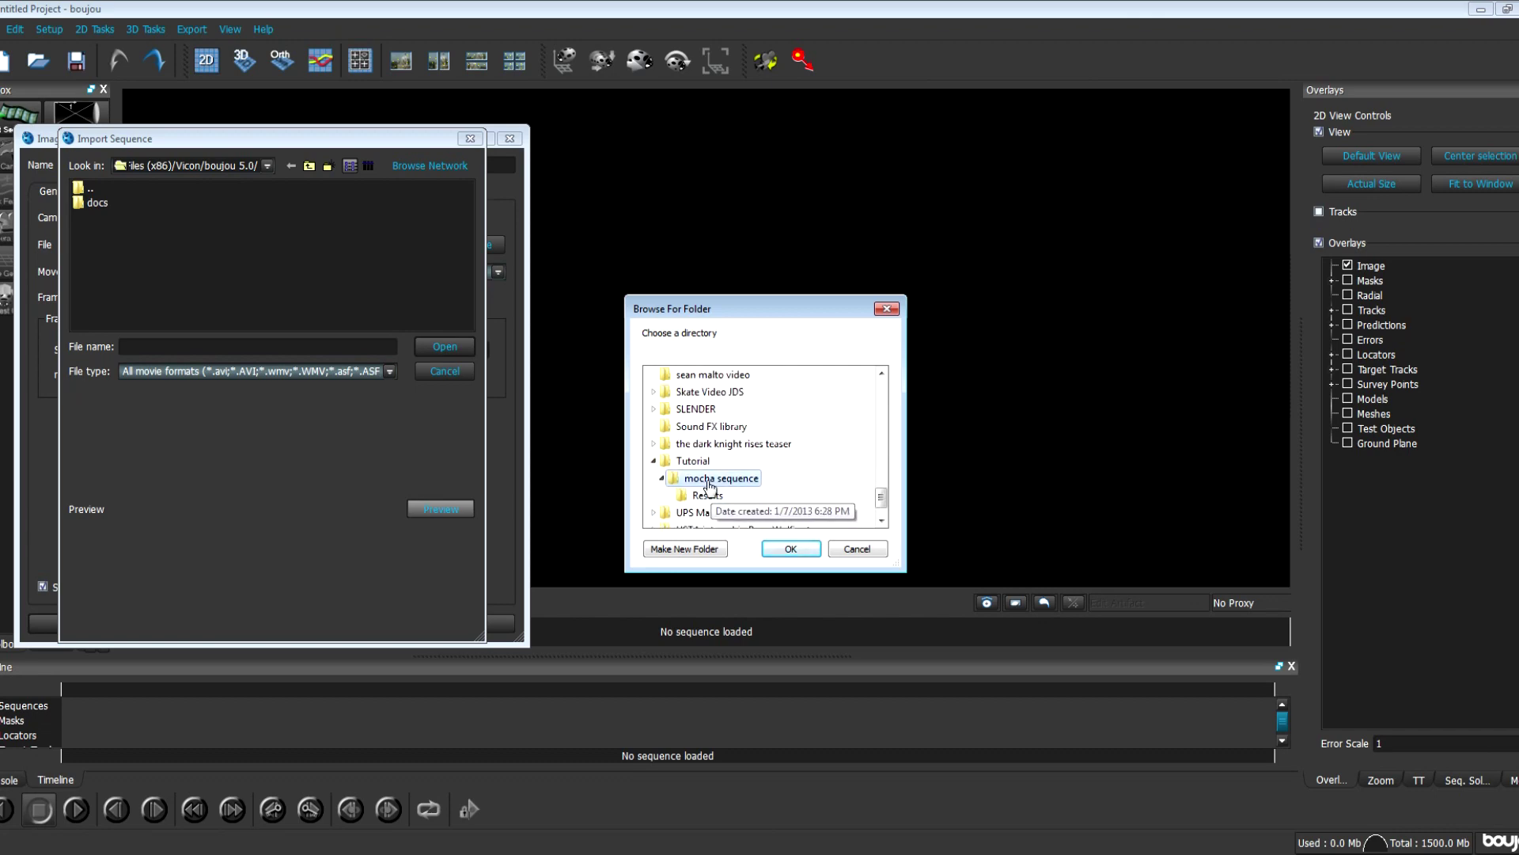
{"action": "left_click", "coordinate": [789, 550]}
- Import the image sequence starting with MVI_1159_00000.jpg, choosing a frame rate of 24
{"action": "left_click", "coordinate": [150, 218]}
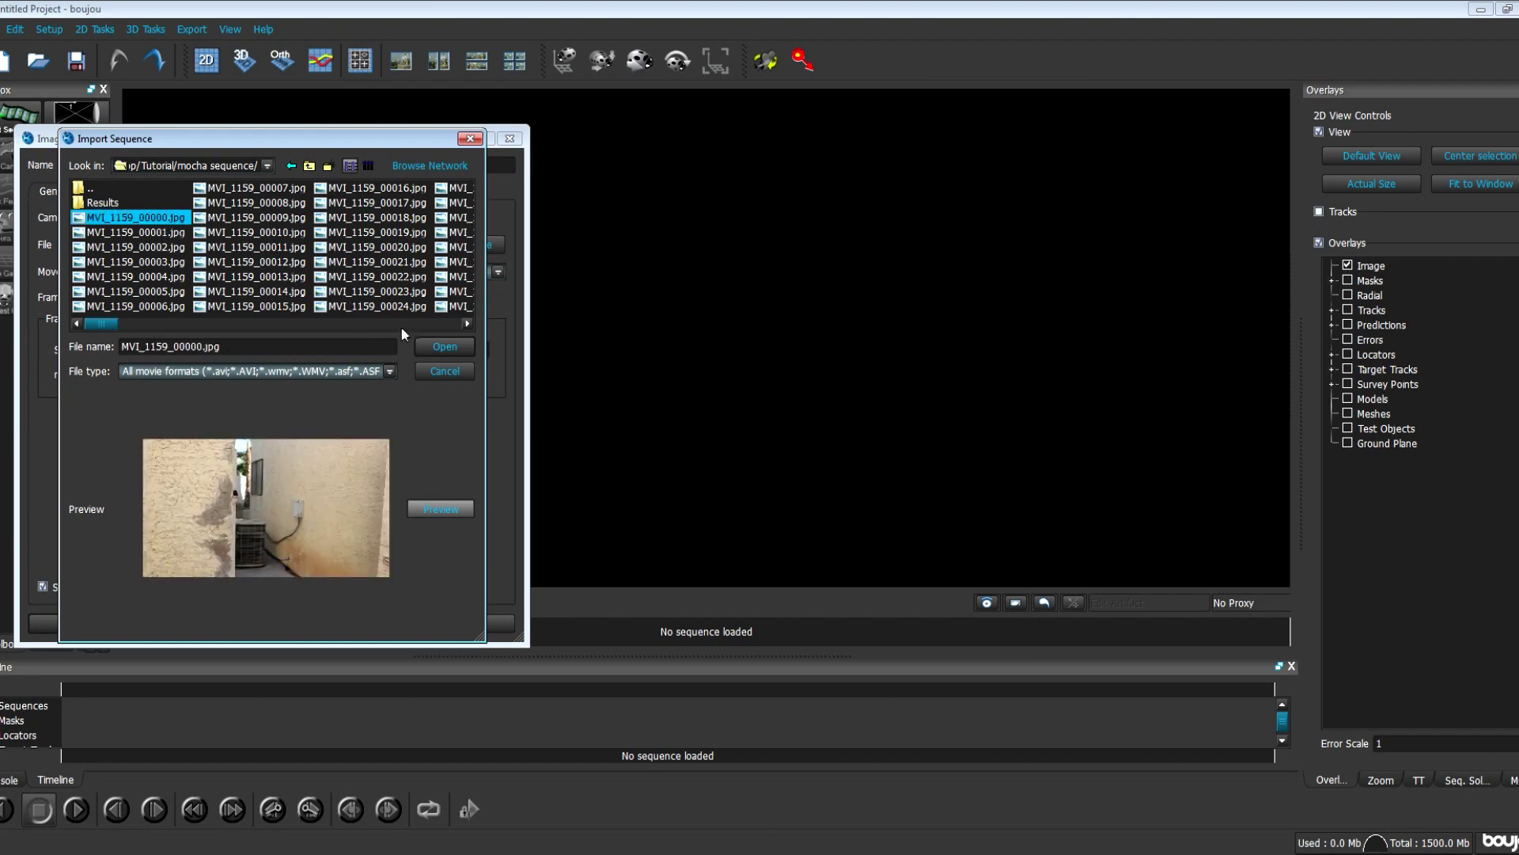
{"action": "left_click", "coordinate": [445, 347]}
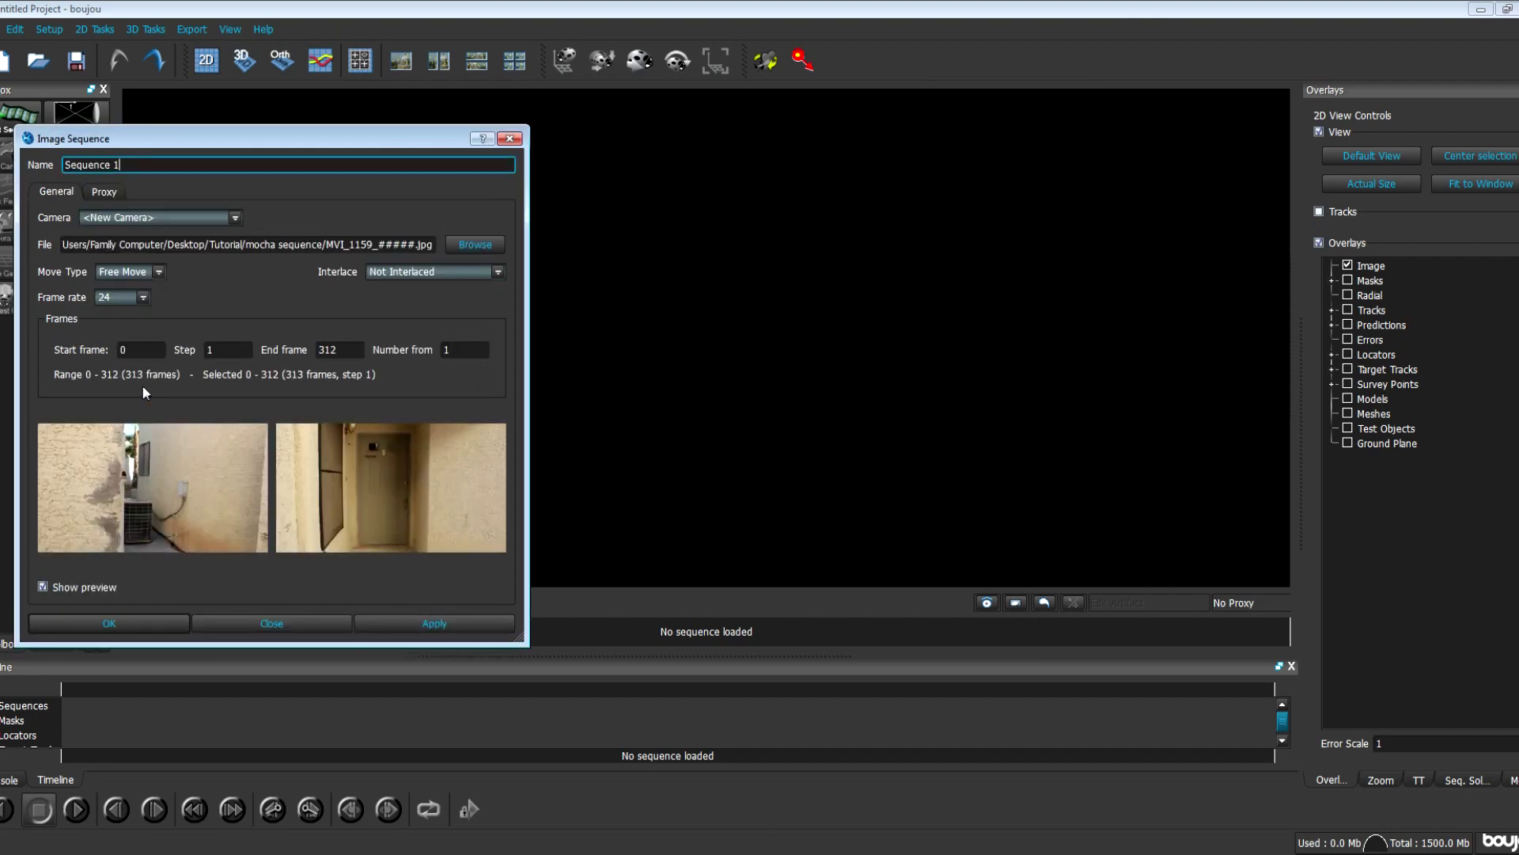
{"action": "left_click", "coordinate": [143, 297]}
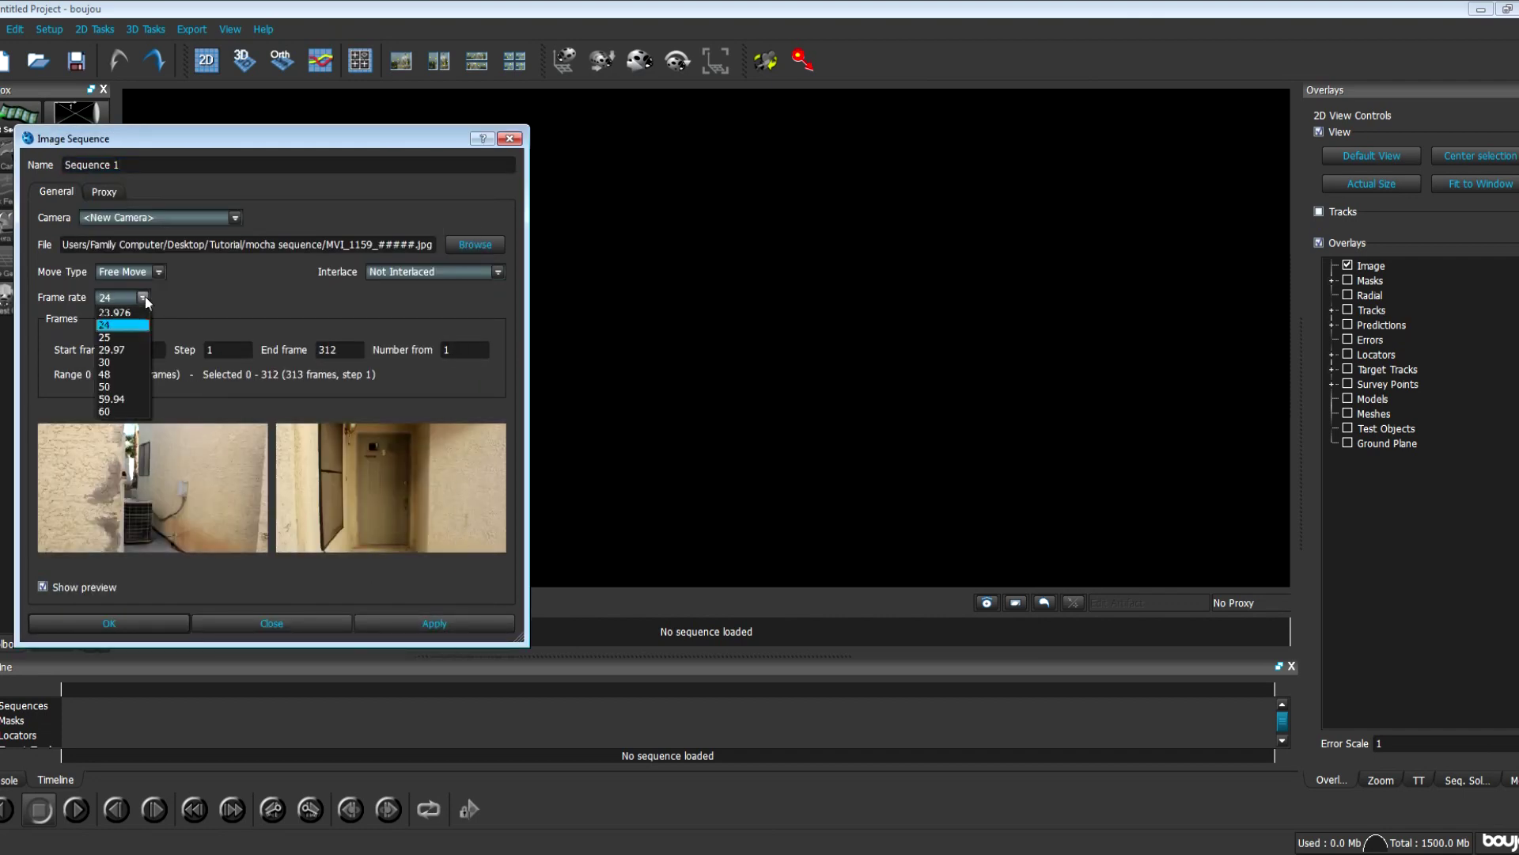
{"action": "left_click", "coordinate": [108, 326]}
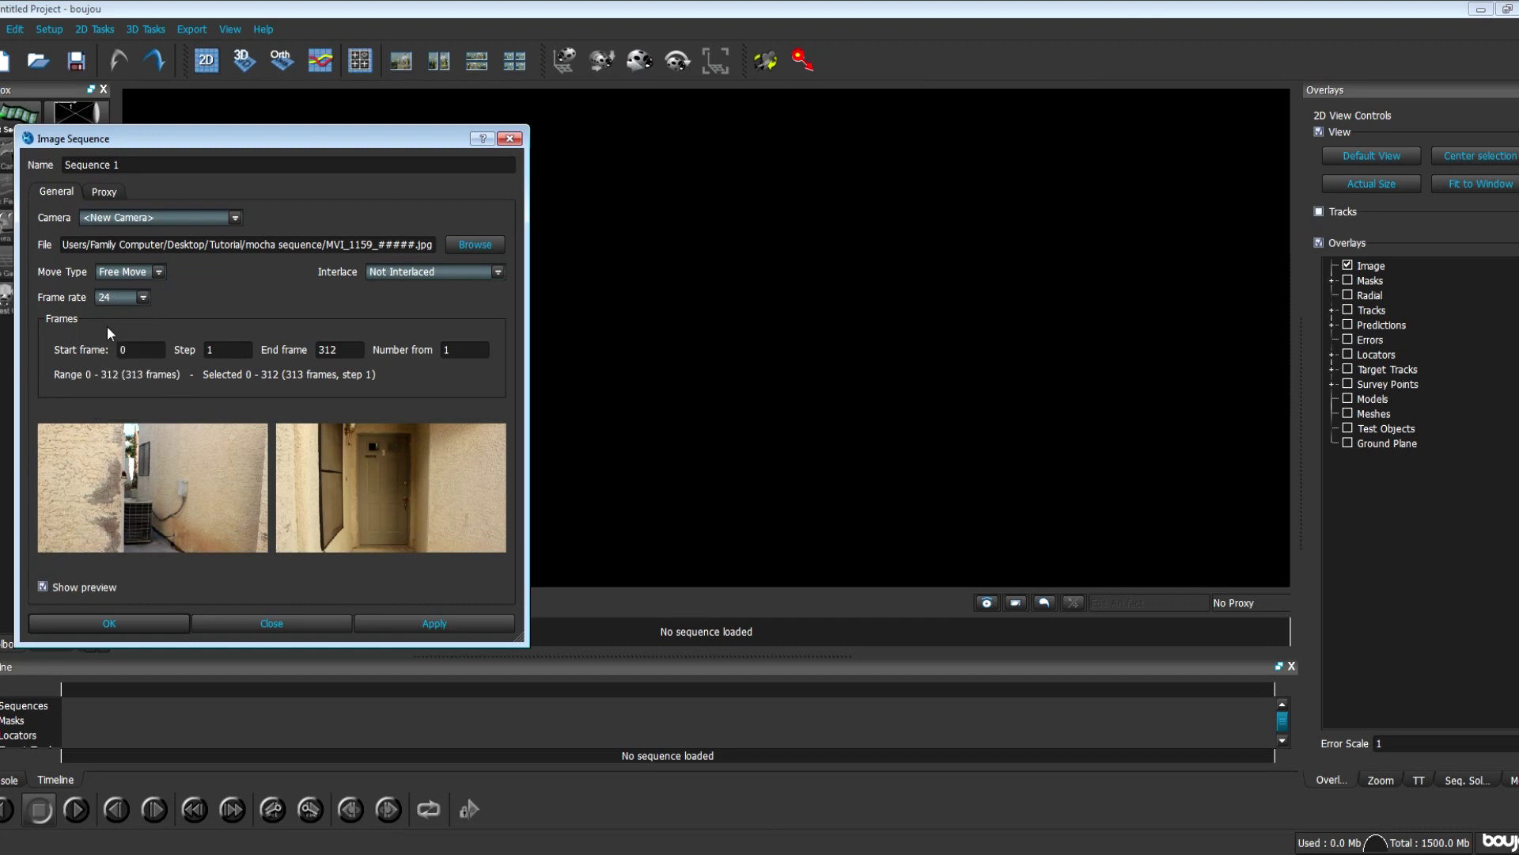
{"action": "left_click", "coordinate": [424, 625]}
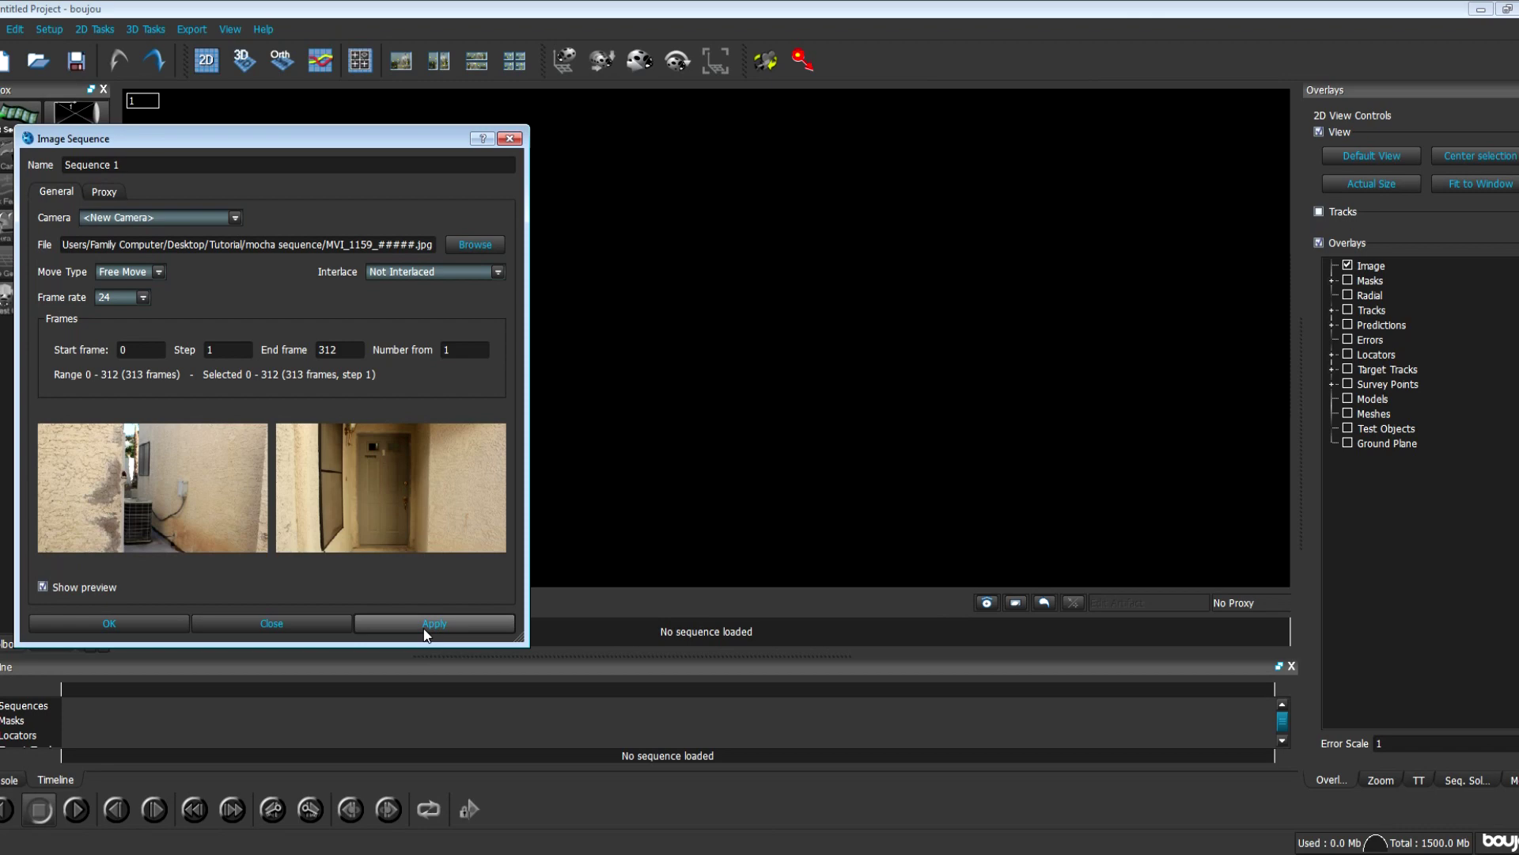
{"action": "left_click", "coordinate": [326, 624]}
- Reopen the imported sequence's settings, set its frame rate to 24, and apply the change
{"action": "left_click", "coordinate": [14, 29]}
{"action": "mouse_move", "coordinate": [48, 30]}
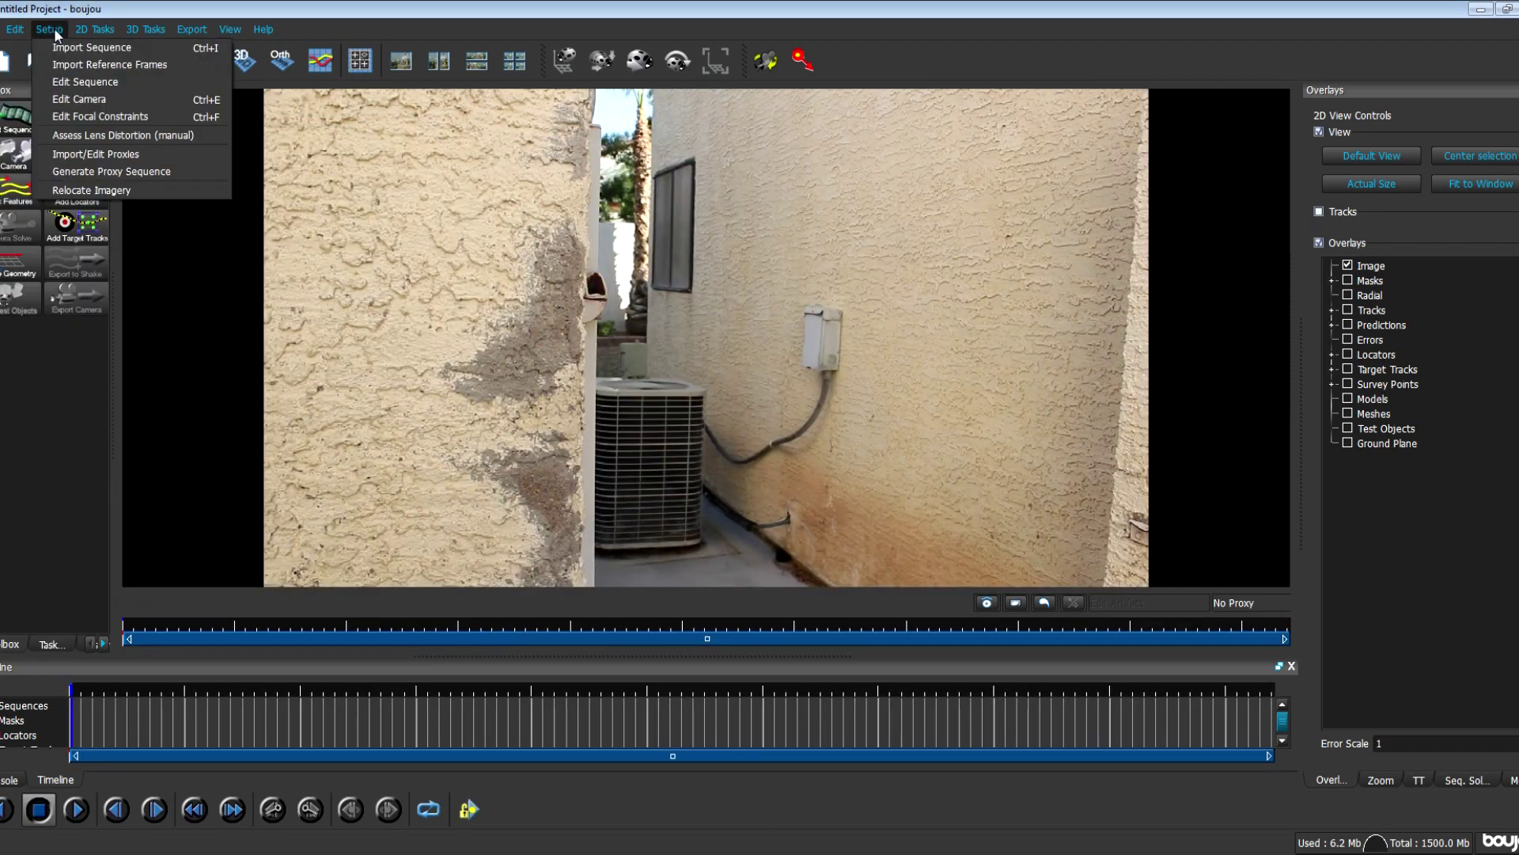
{"action": "left_click", "coordinate": [73, 86]}
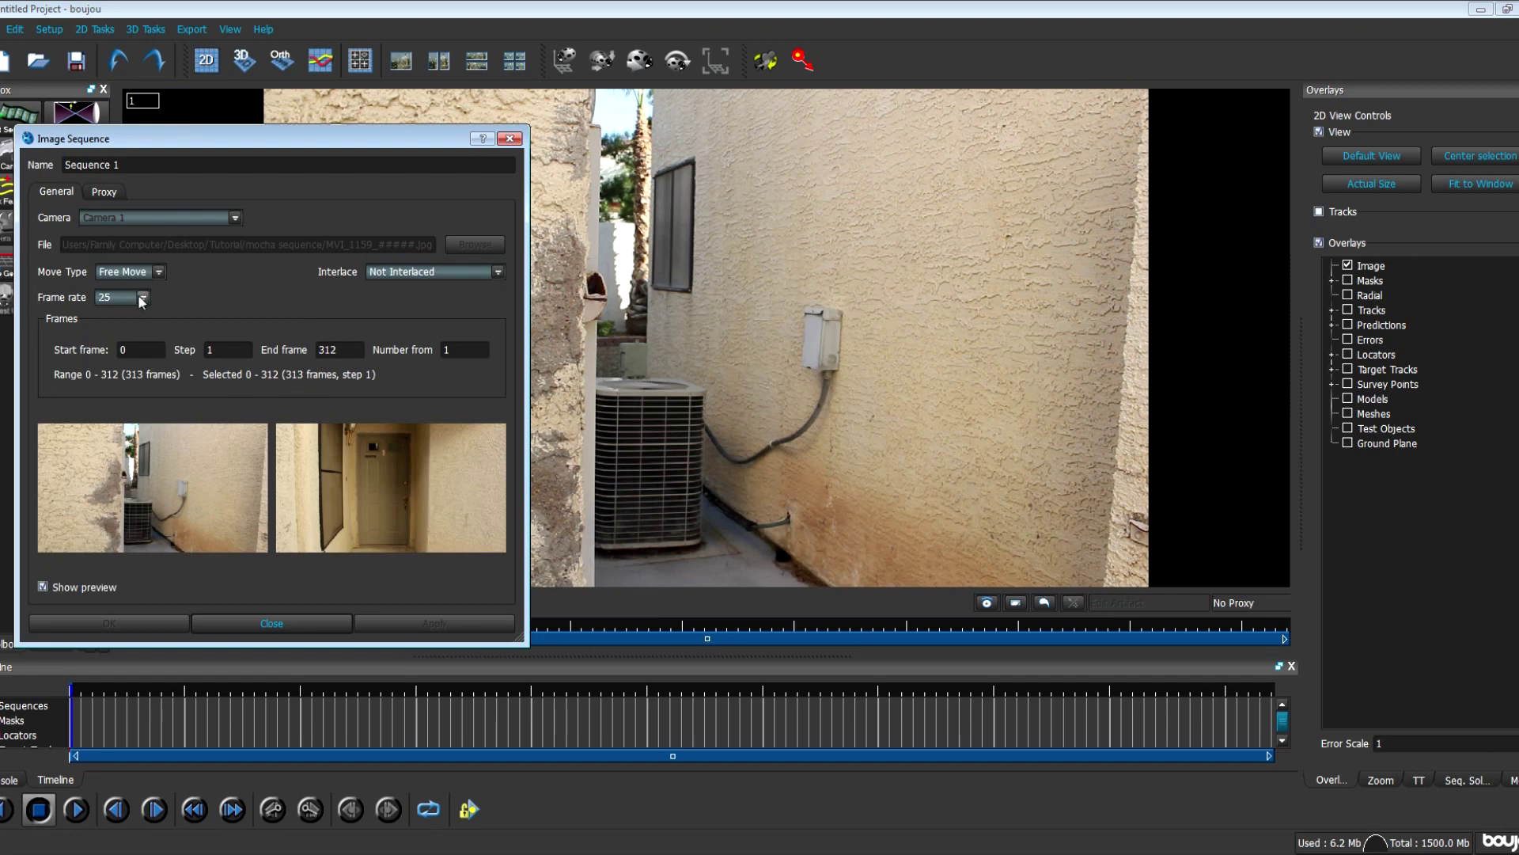
{"action": "left_click", "coordinate": [142, 298]}
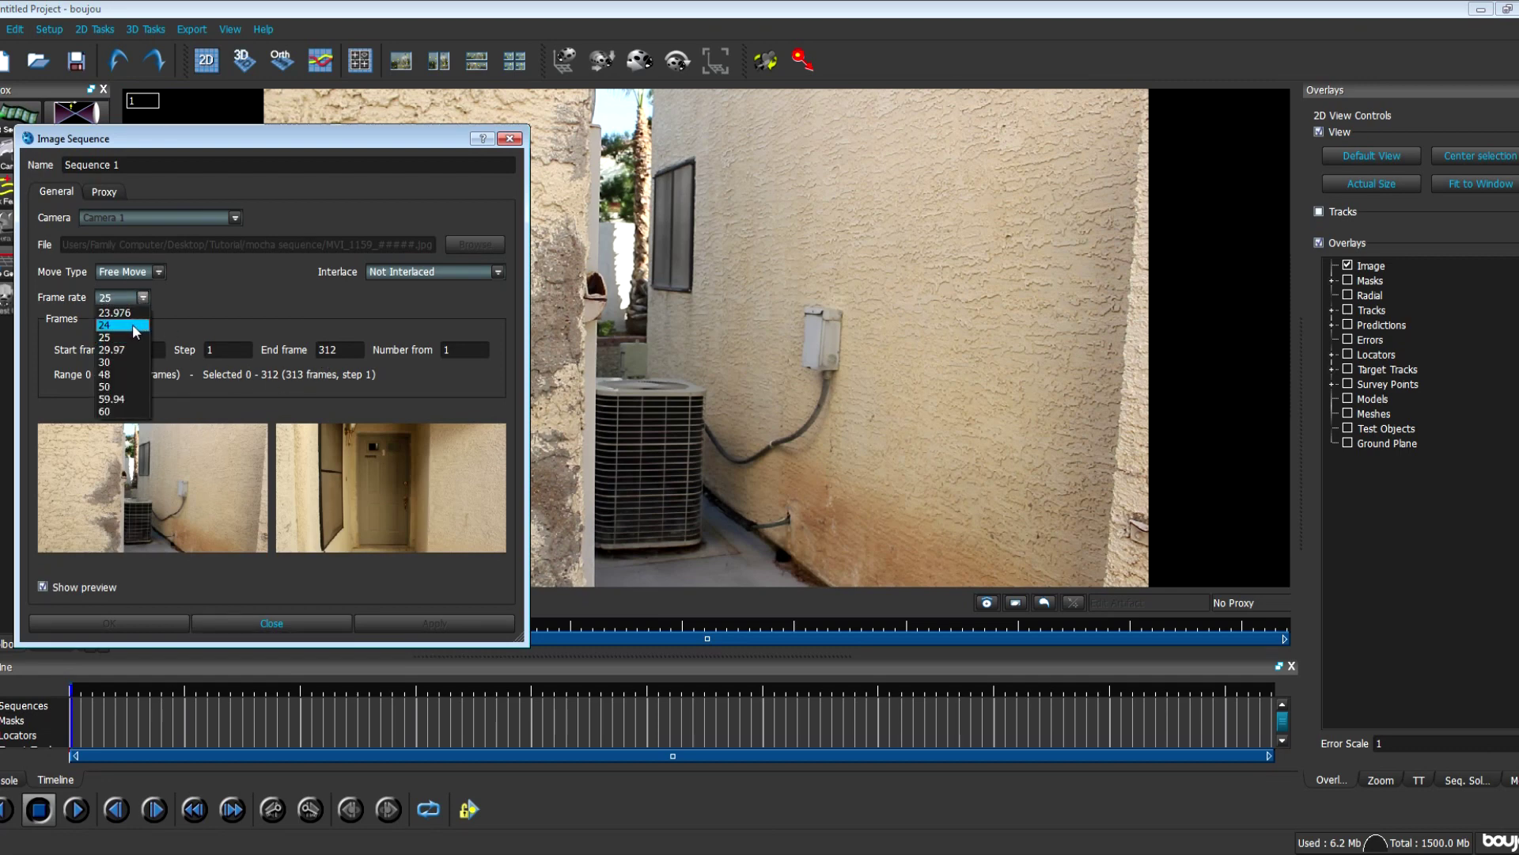
{"action": "left_click", "coordinate": [132, 324]}
{"action": "left_click", "coordinate": [462, 627]}
{"action": "left_click", "coordinate": [326, 625]}
- Review the actor's movement through the sequence and draw a closed poly mask around him at frame 116
{"action": "left_click_drag", "start_coordinate": [169, 622], "coordinate": [478, 619]}
{"action": "left_click_drag", "start_coordinate": [586, 630], "coordinate": [609, 630]}
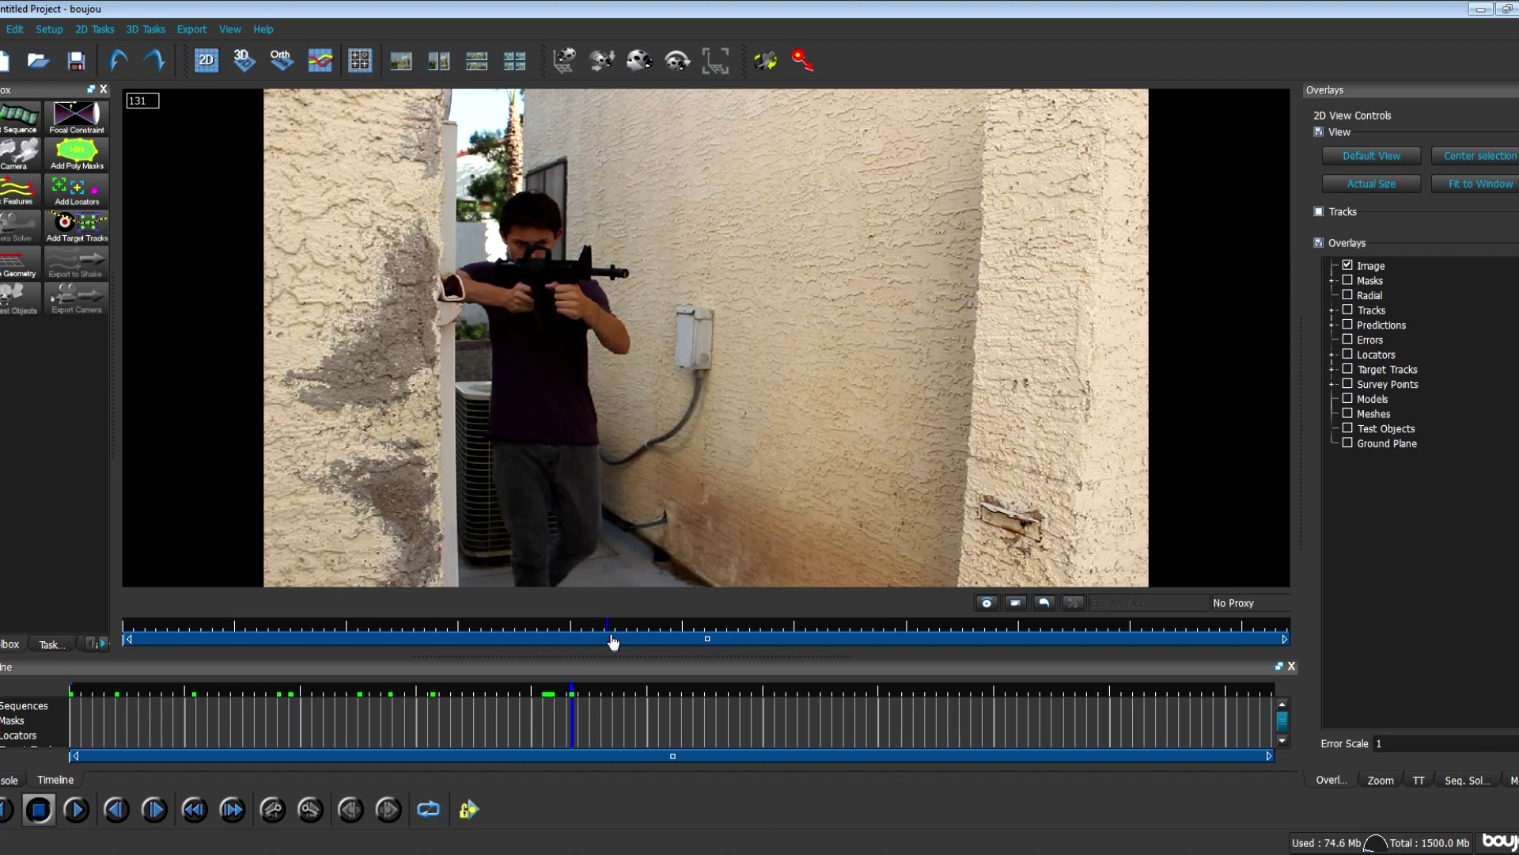
{"action": "left_click_drag", "start_coordinate": [609, 633], "coordinate": [872, 583]}
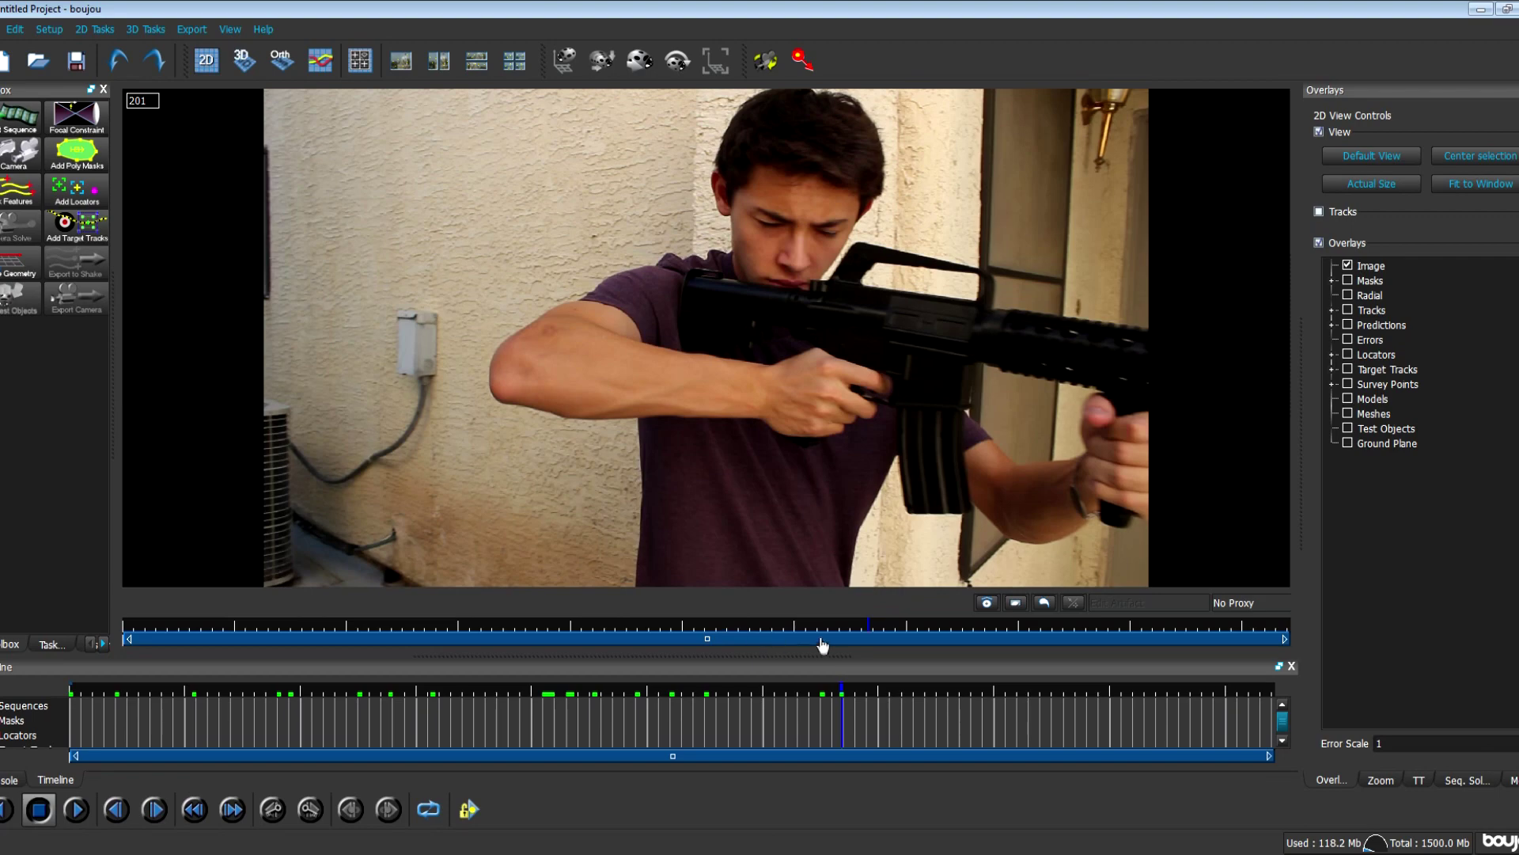
{"action": "left_click_drag", "start_coordinate": [874, 630], "coordinate": [948, 625]}
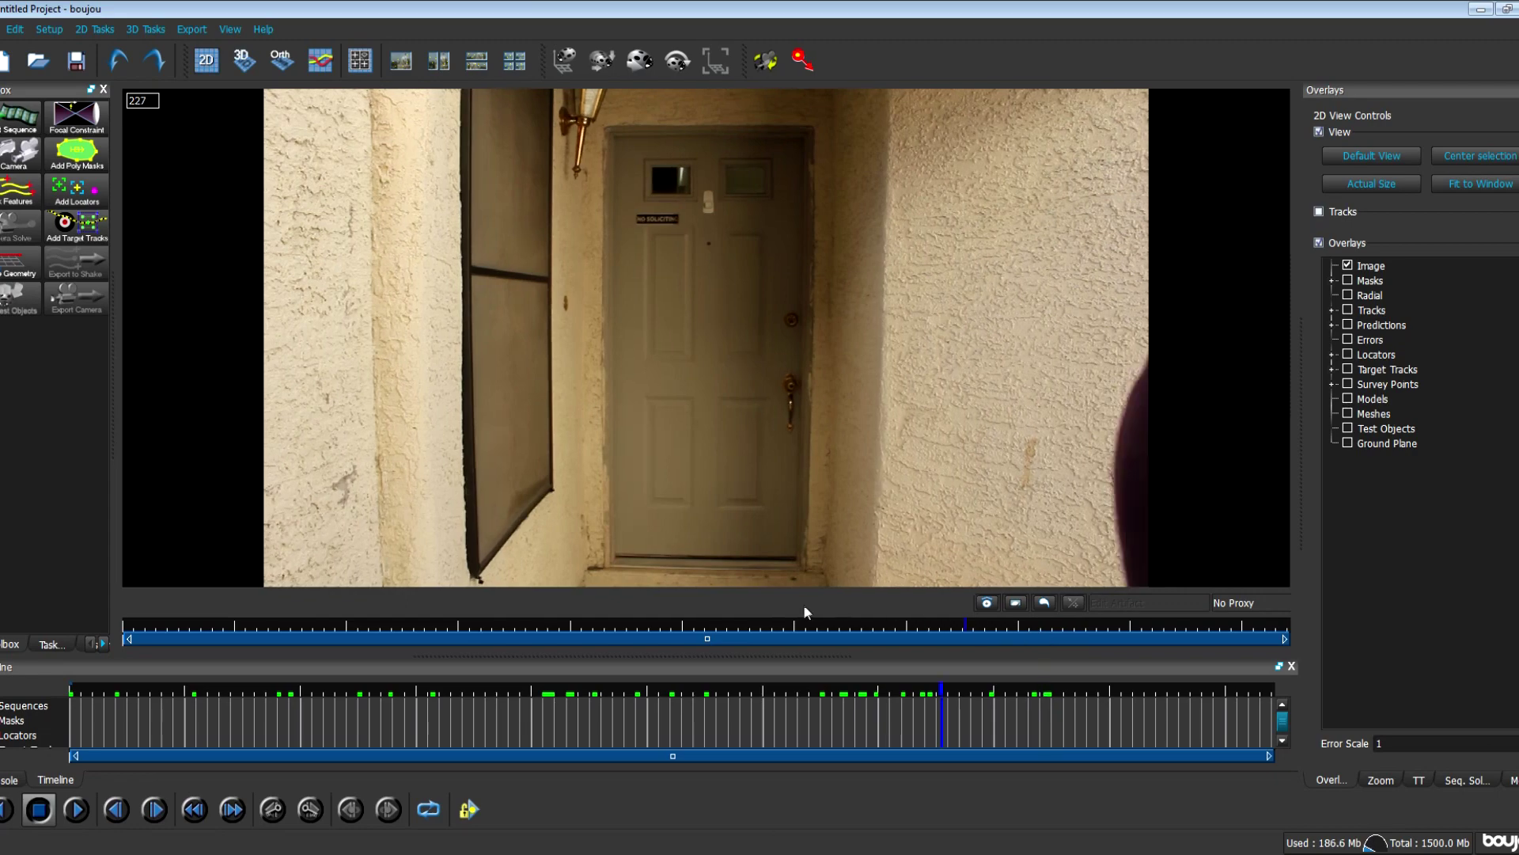
{"action": "left_click_drag", "start_coordinate": [804, 605], "coordinate": [554, 600]}
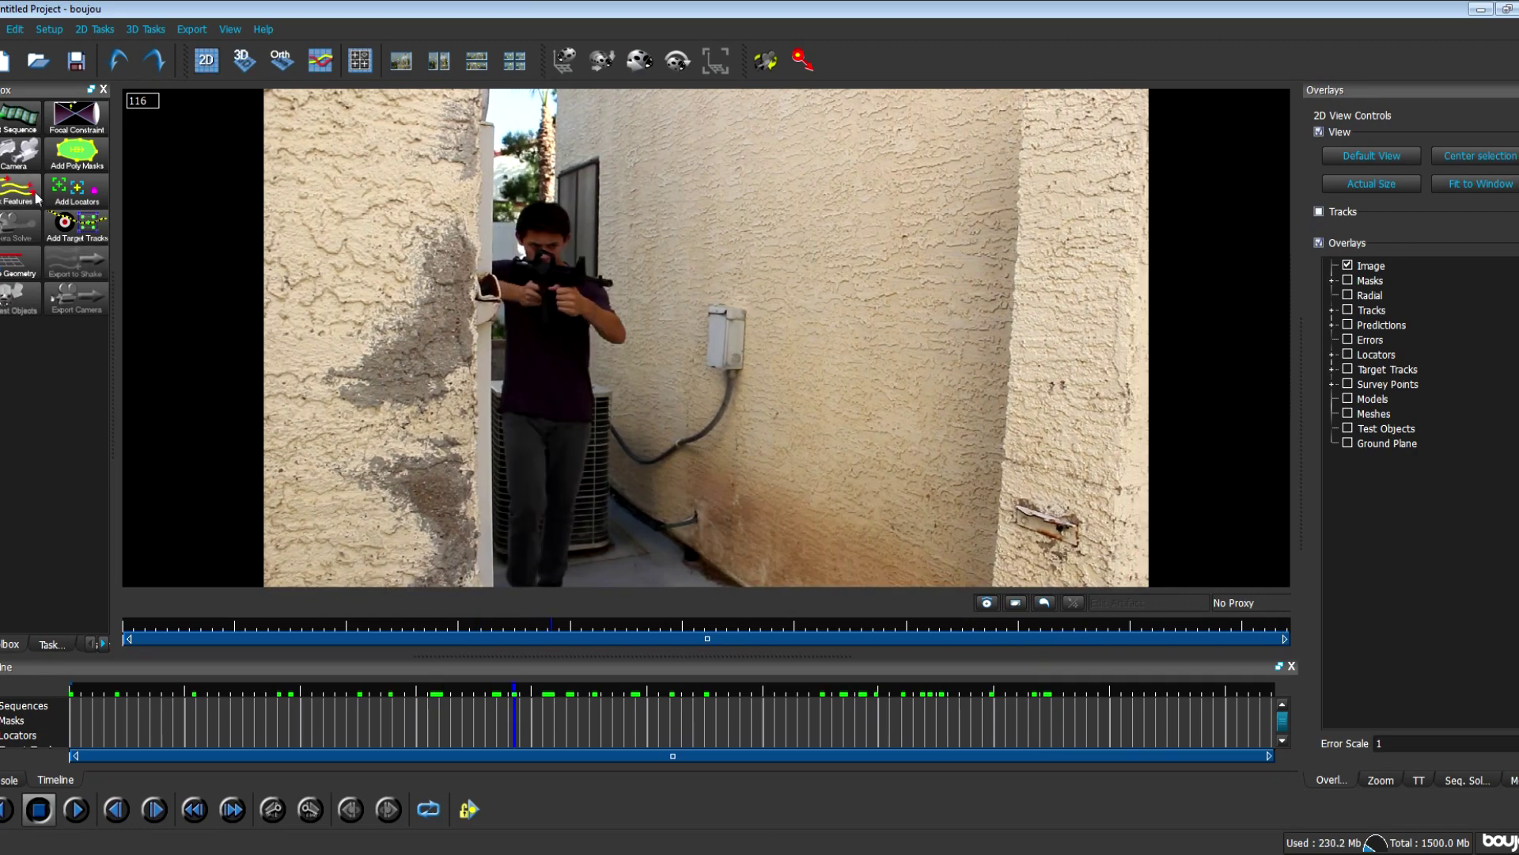
{"action": "left_click", "coordinate": [87, 168]}
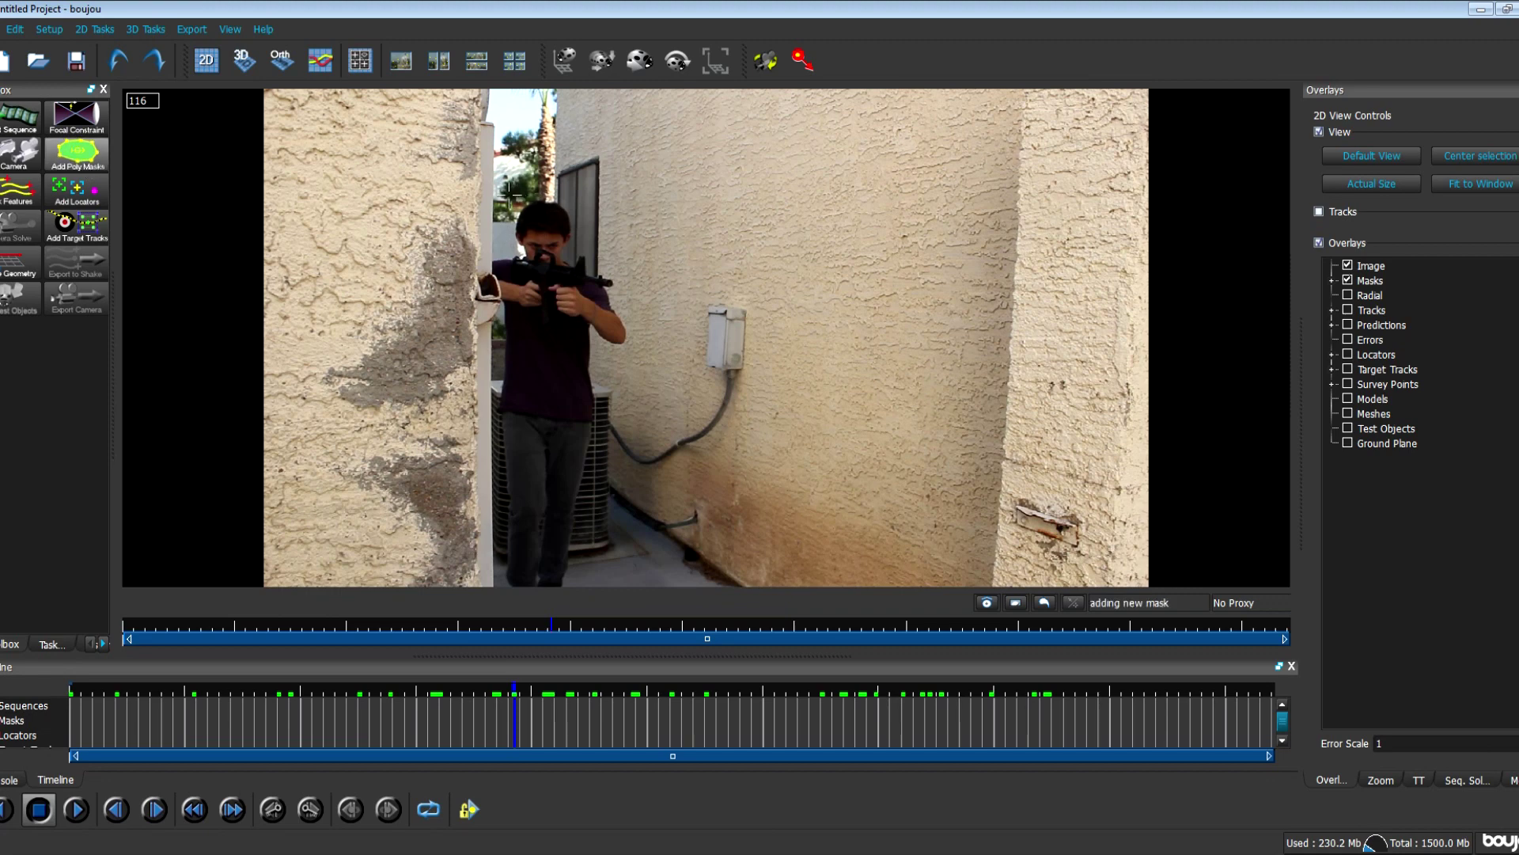
{"action": "left_click", "coordinate": [605, 262]}
{"action": "left_click", "coordinate": [660, 342]}
{"action": "left_click", "coordinate": [608, 584]}
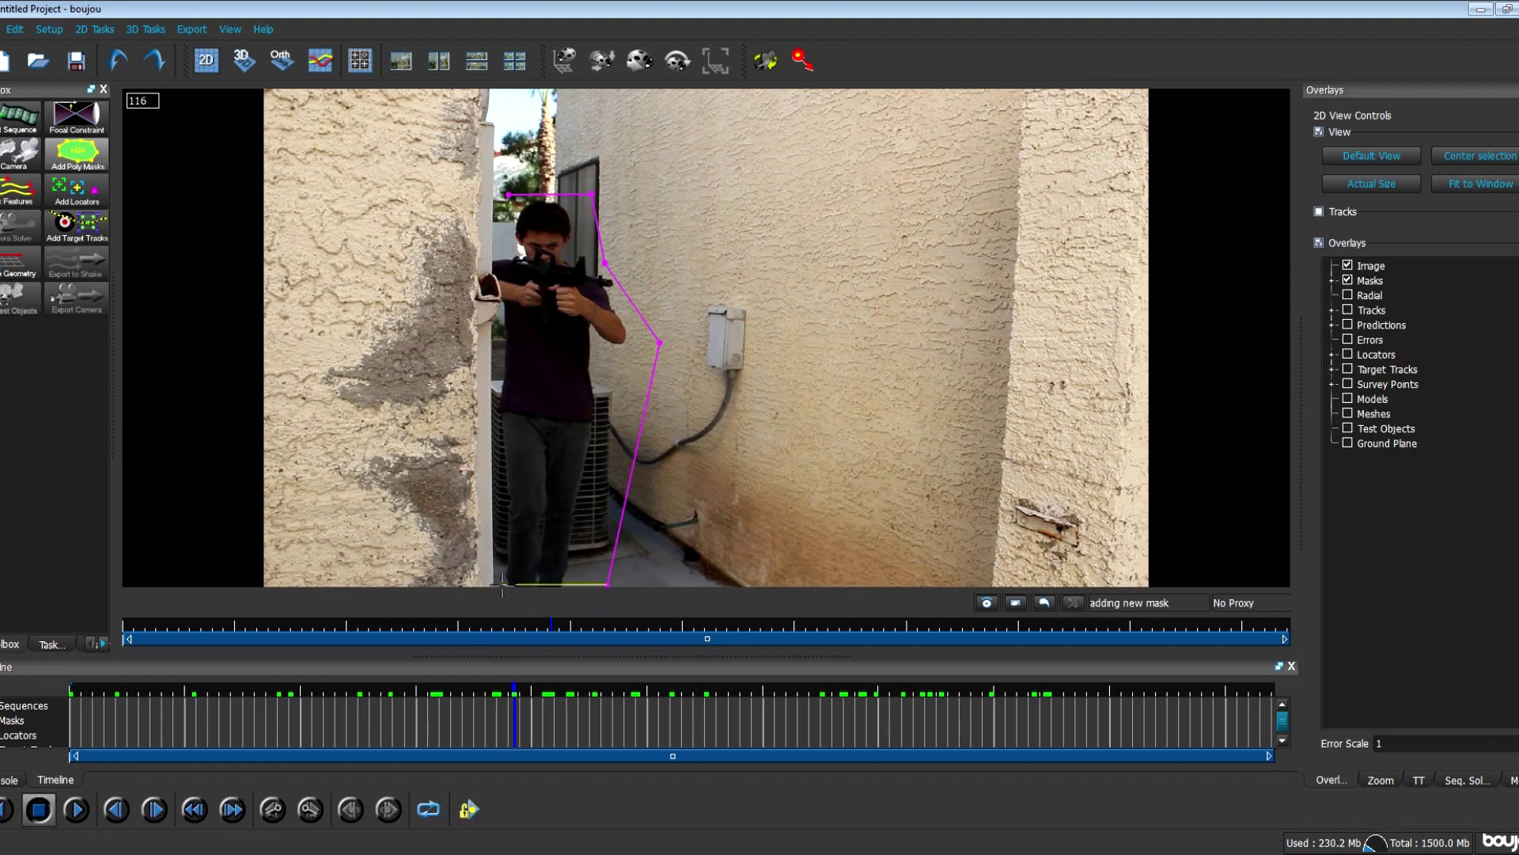
{"action": "left_click", "coordinate": [483, 583]}
{"action": "left_click", "coordinate": [498, 346]}
{"action": "left_click", "coordinate": [467, 289]}
{"action": "left_click", "coordinate": [510, 195]}
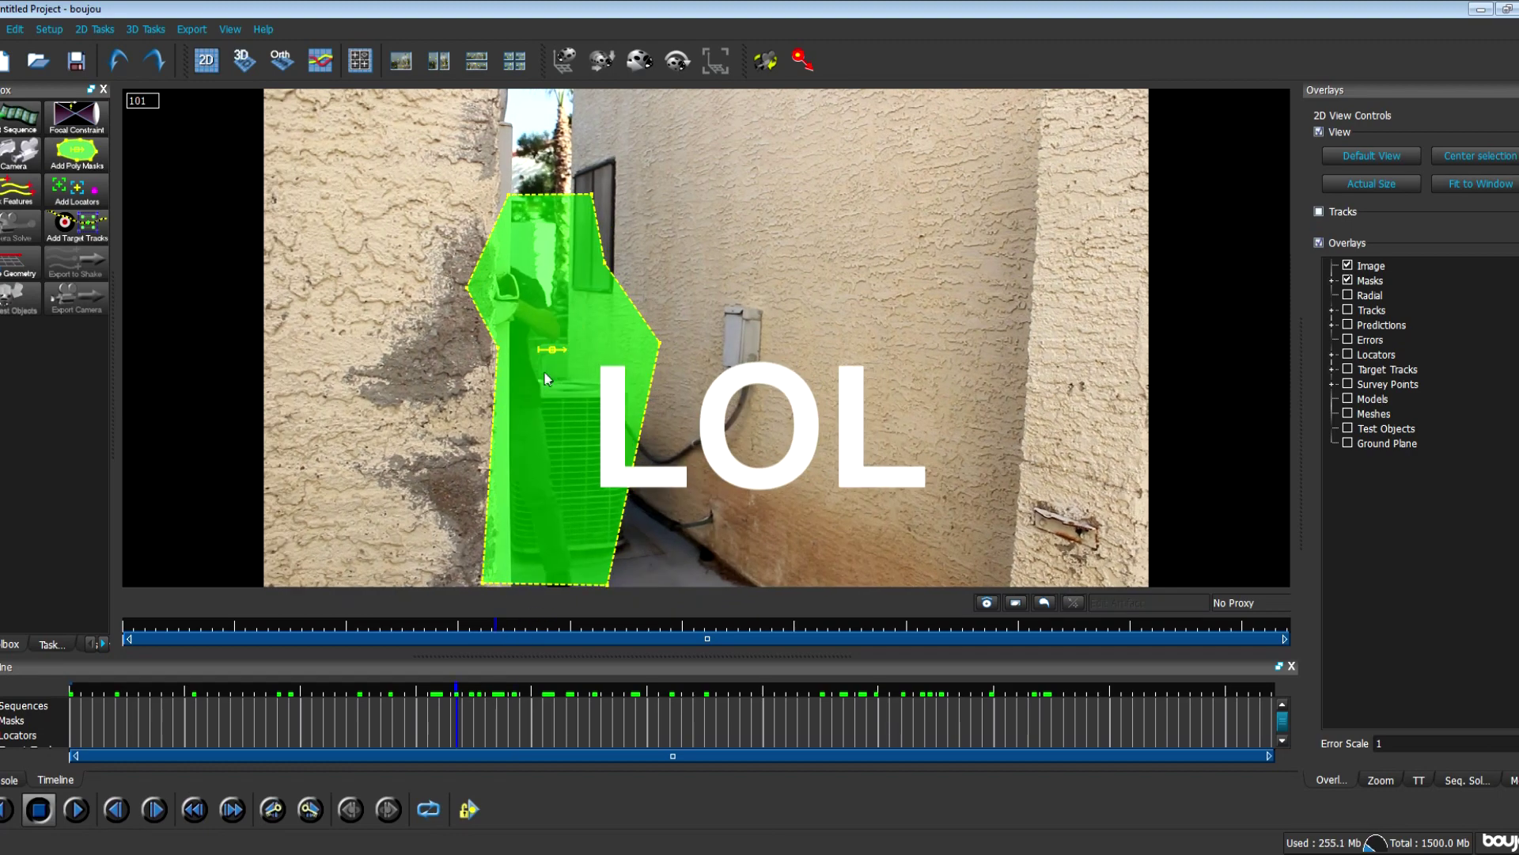
- Animate the mask to sit left of the image before the actor appears, and widen it around his arms after frame 116
{"action": "left_click", "coordinate": [425, 625]}
{"action": "left_click_drag", "start_coordinate": [475, 361], "coordinate": [114, 341]}
{"action": "left_click_drag", "start_coordinate": [425, 624], "coordinate": [652, 629]}
{"action": "left_click_drag", "start_coordinate": [467, 289], "coordinate": [378, 287]}
{"action": "left_click_drag", "start_coordinate": [498, 347], "coordinate": [481, 346]}
{"action": "left_click_drag", "start_coordinate": [605, 264], "coordinate": [659, 261]}
- At frame 175, reshape the existing mask points around the actor's head, rear elbow and rifle
{"action": "left_click_drag", "start_coordinate": [654, 625], "coordinate": [772, 625]}
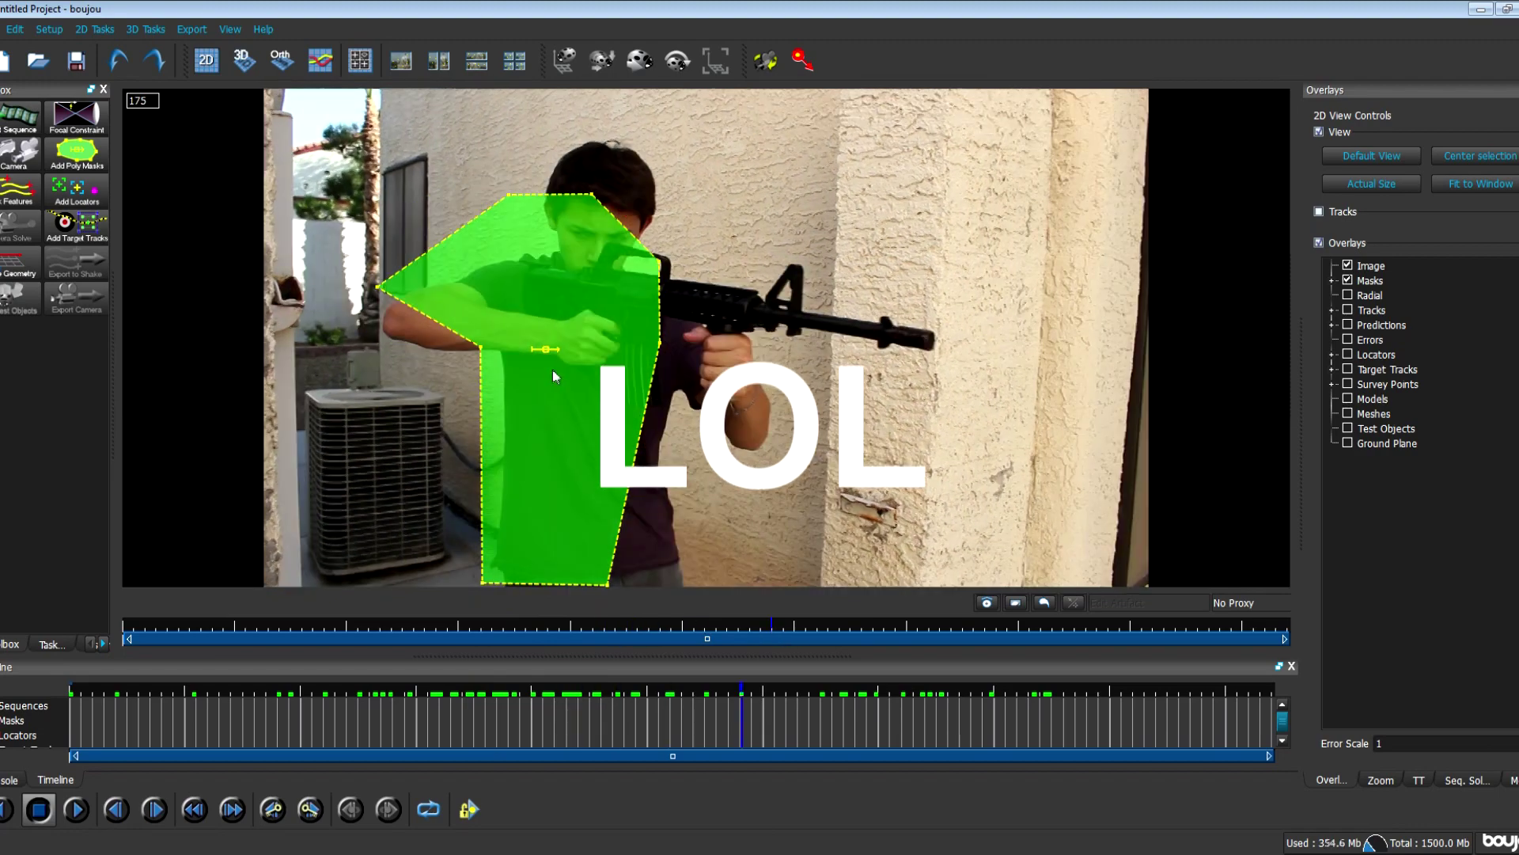
{"action": "left_click_drag", "start_coordinate": [379, 288], "coordinate": [372, 325]}
{"action": "left_click_drag", "start_coordinate": [481, 346], "coordinate": [461, 361]}
{"action": "left_click_drag", "start_coordinate": [591, 194], "coordinate": [668, 140]}
{"action": "left_click_drag", "start_coordinate": [509, 195], "coordinate": [563, 135]}
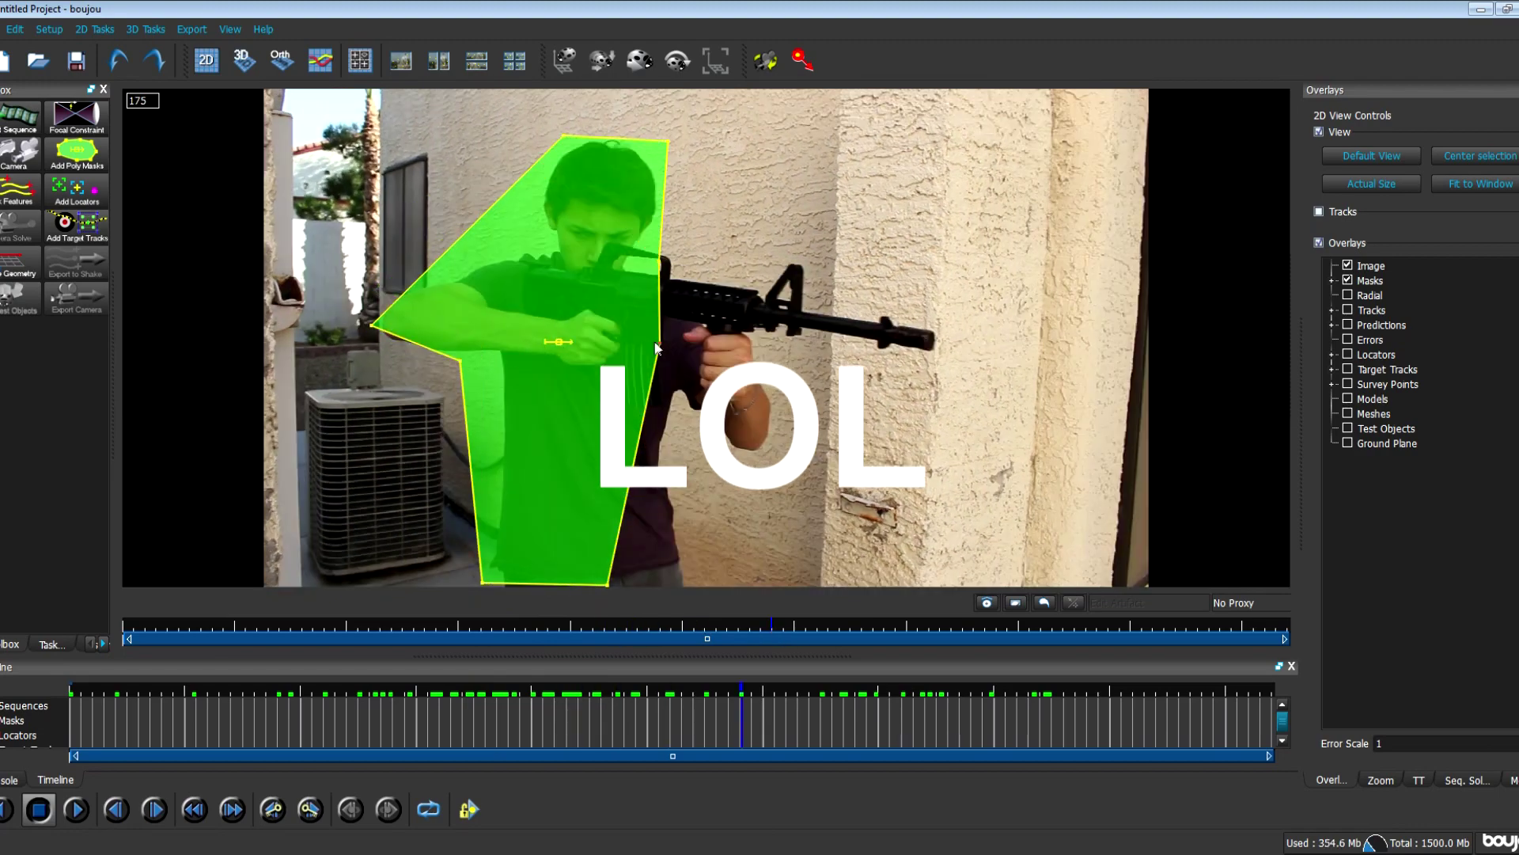
{"action": "left_click_drag", "start_coordinate": [659, 342], "coordinate": [751, 329]}
{"action": "left_click_drag", "start_coordinate": [659, 262], "coordinate": [700, 282]}
{"action": "left_click_drag", "start_coordinate": [751, 329], "coordinate": [760, 310]}
- Add points to the mask's right edge at frame 175 and shape them around the actor's torso and front arm
{"action": "right_click", "coordinate": [677, 453]}
{"action": "left_click", "coordinate": [700, 478]}
{"action": "left_click_drag", "start_coordinate": [679, 454], "coordinate": [687, 588]}
{"action": "right_click", "coordinate": [716, 457]}
{"action": "left_click", "coordinate": [738, 483]}
{"action": "right_click", "coordinate": [708, 400]}
{"action": "left_click_drag", "start_coordinate": [718, 456], "coordinate": [771, 457]}
{"action": "left_click", "coordinate": [748, 426]}
{"action": "left_click_drag", "start_coordinate": [760, 311], "coordinate": [773, 318]}
- At frame 186, shift the mask onto the actor and refit its points around his head, rifle and torso
{"action": "left_click", "coordinate": [815, 624]}
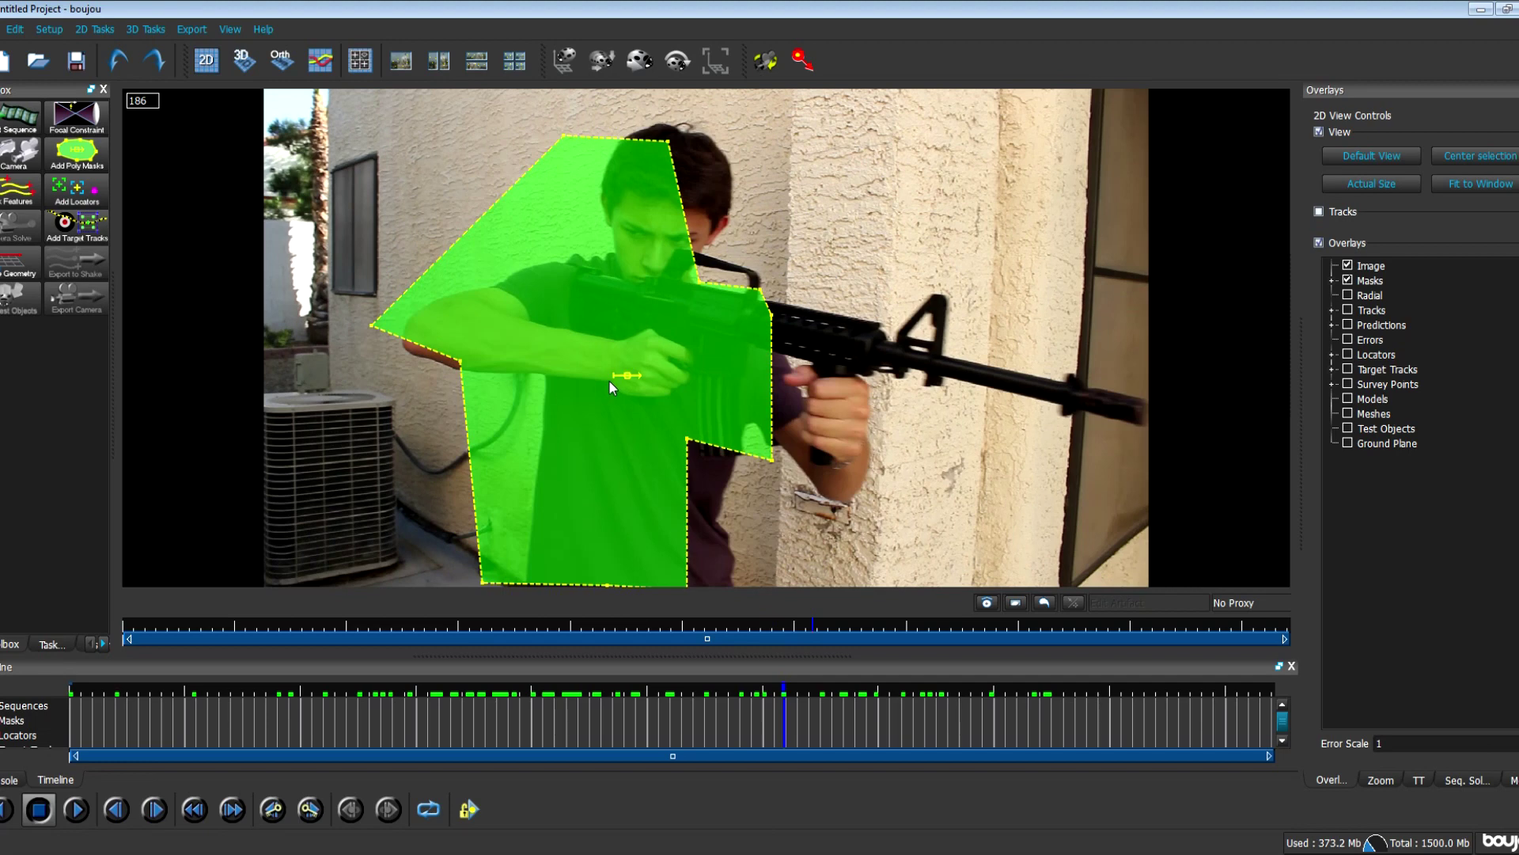
{"action": "left_click_drag", "start_coordinate": [630, 374], "coordinate": [644, 395]}
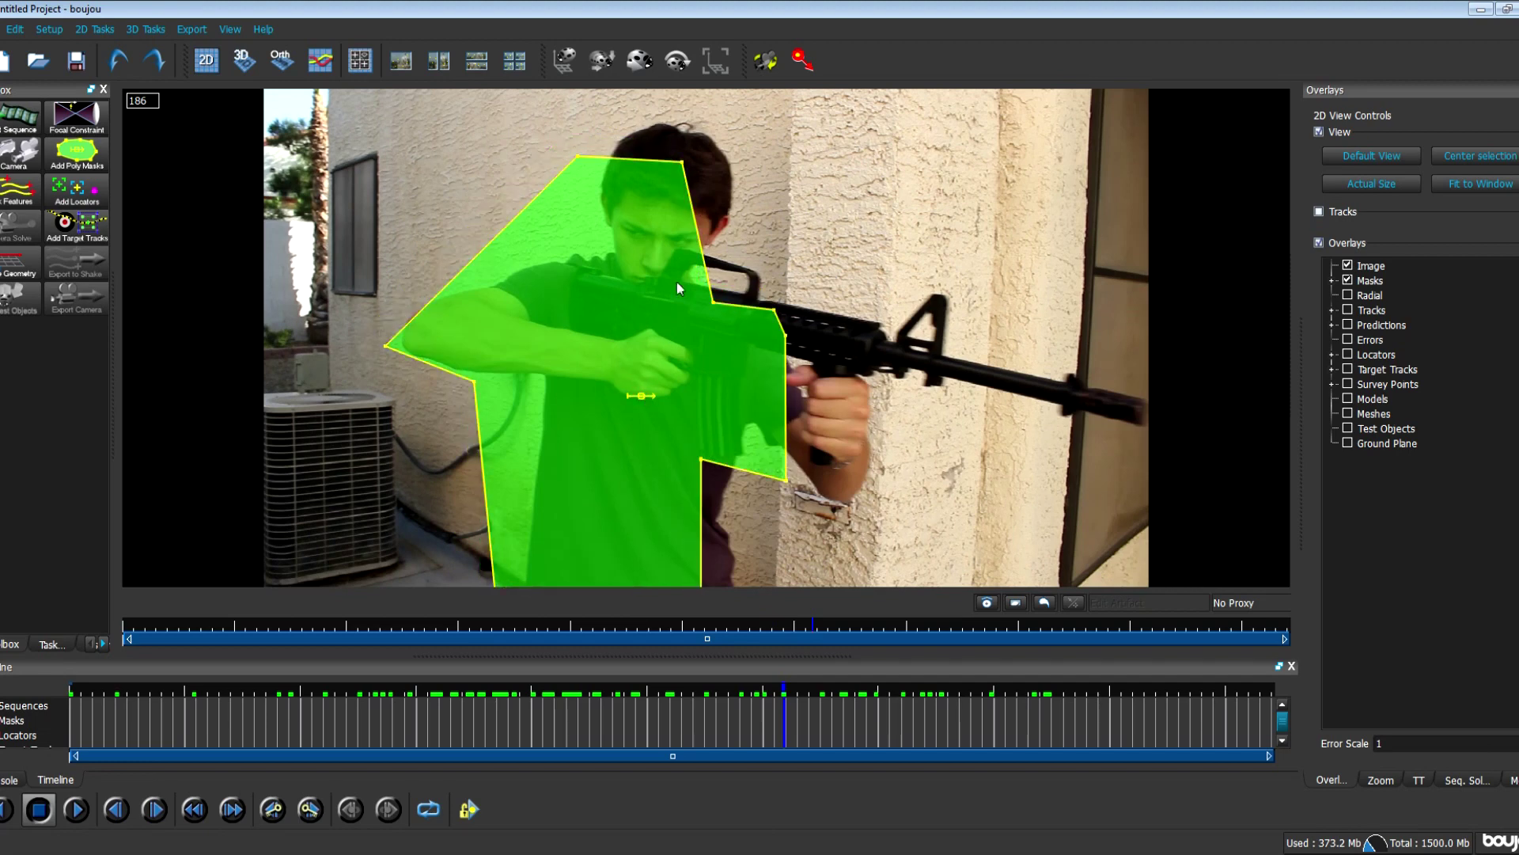
{"action": "left_click_drag", "start_coordinate": [684, 164], "coordinate": [731, 140]}
{"action": "left_click_drag", "start_coordinate": [579, 161], "coordinate": [625, 113]}
{"action": "left_click_drag", "start_coordinate": [713, 303], "coordinate": [857, 346]}
{"action": "left_click_drag", "start_coordinate": [701, 459], "coordinate": [754, 442]}
{"action": "scroll", "coordinate": [753, 442], "scroll_direction": "down", "scroll_amount": 1}
{"action": "left_click_drag", "start_coordinate": [703, 580], "coordinate": [733, 574]}
{"action": "left_click_drag", "start_coordinate": [749, 432], "coordinate": [748, 422]}
{"action": "left_click_drag", "start_coordinate": [779, 466], "coordinate": [795, 470]}
- At frame 199, move the mask over the actor and reshape it around his elbow, head and rifle
{"action": "left_click_drag", "start_coordinate": [781, 690], "coordinate": [835, 691]}
{"action": "left_click_drag", "start_coordinate": [675, 383], "coordinate": [791, 383]}
{"action": "left_click_drag", "start_coordinate": [533, 346], "coordinate": [500, 366]}
{"action": "left_click_drag", "start_coordinate": [750, 136], "coordinate": [749, 97]}
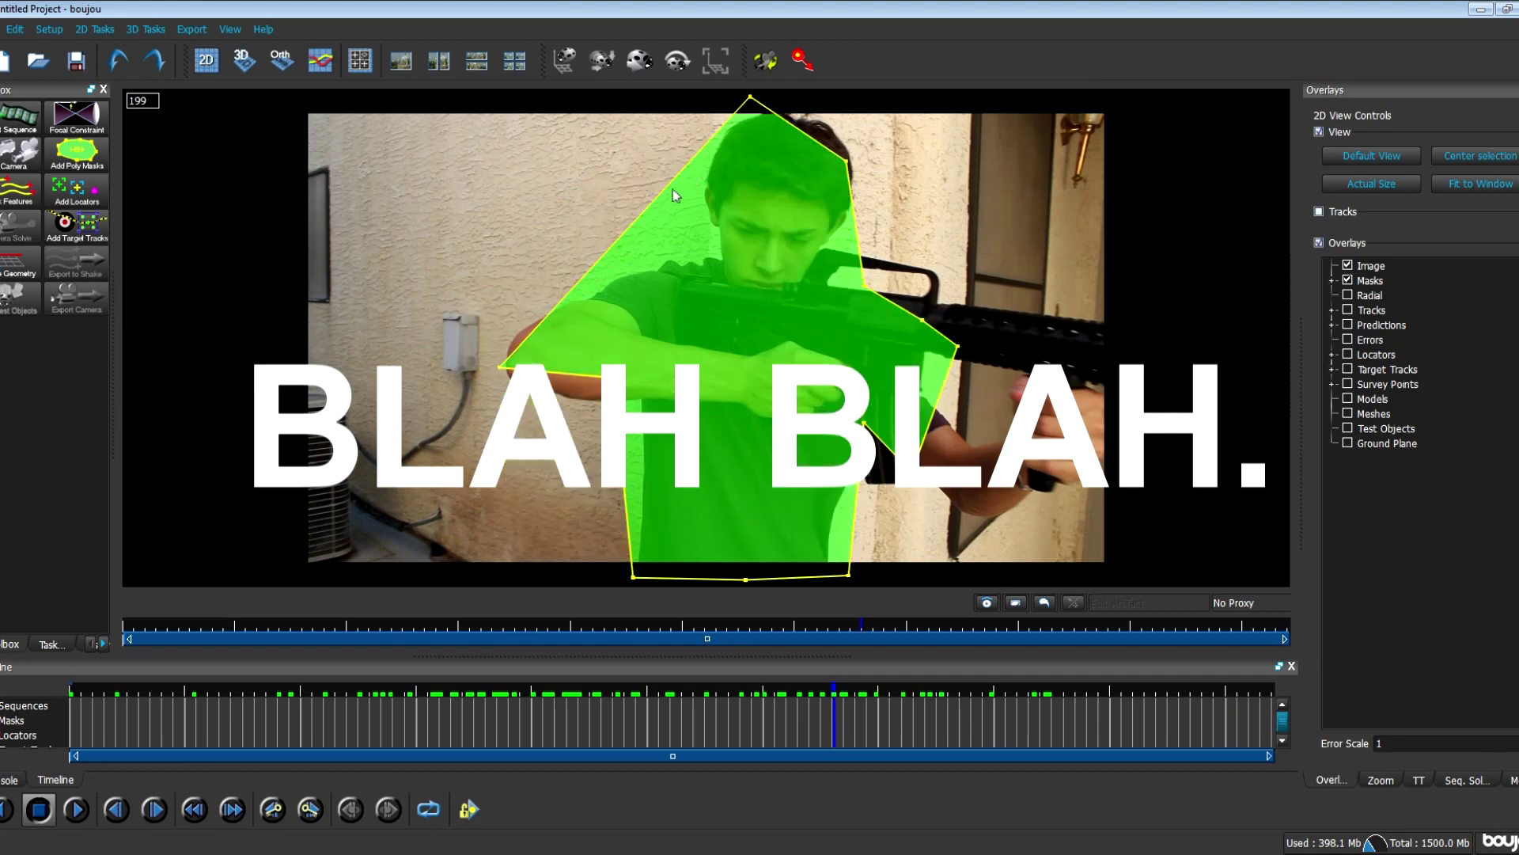
{"action": "left_click_drag", "start_coordinate": [636, 219], "coordinate": [685, 219]}
{"action": "left_click_drag", "start_coordinate": [848, 161], "coordinate": [861, 113]}
{"action": "left_click_drag", "start_coordinate": [957, 346], "coordinate": [1197, 355]}
- At frame 213, refit the mask around the actor's face and the raised rifle
{"action": "left_click", "coordinate": [914, 624]}
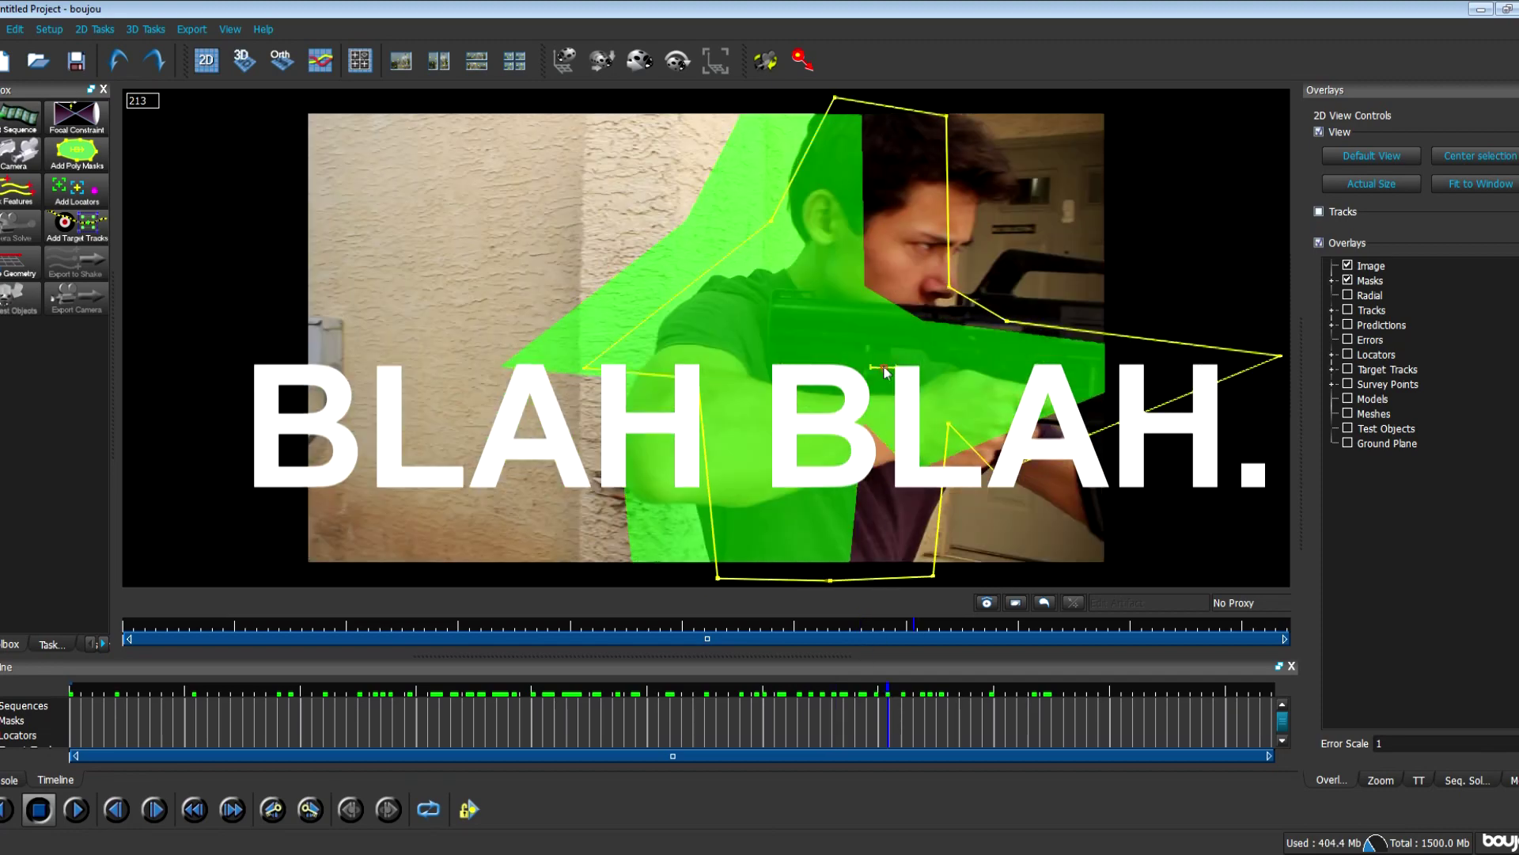
{"action": "left_click_drag", "start_coordinate": [950, 158], "coordinate": [1013, 127]}
{"action": "left_click_drag", "start_coordinate": [989, 300], "coordinate": [1095, 256]}
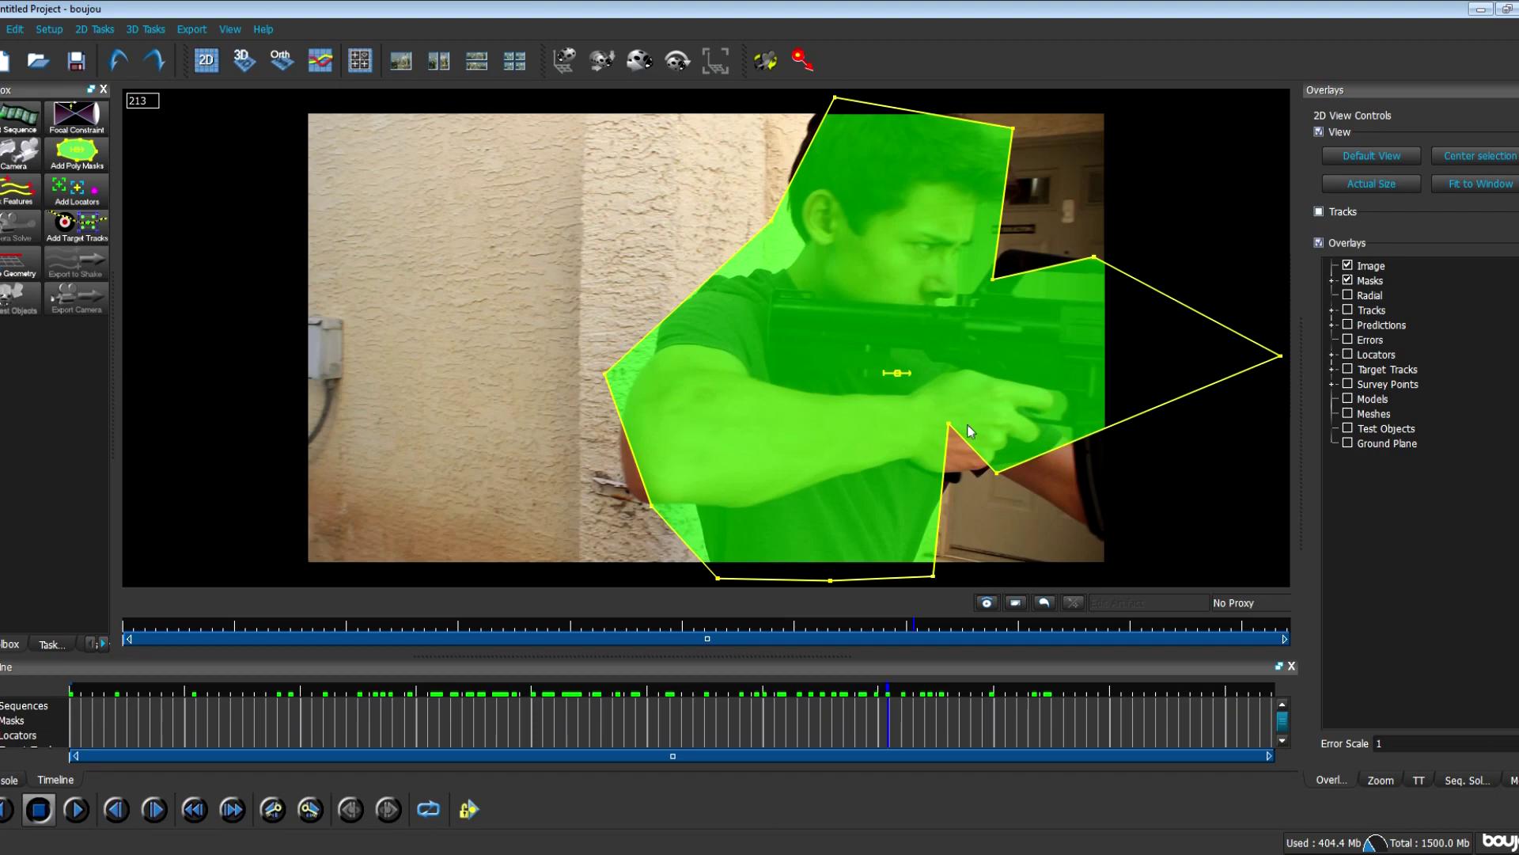
- Shift the mask right to follow the actor at frame 237, and move it completely off the image once he exits
{"action": "left_click", "coordinate": [1004, 625]}
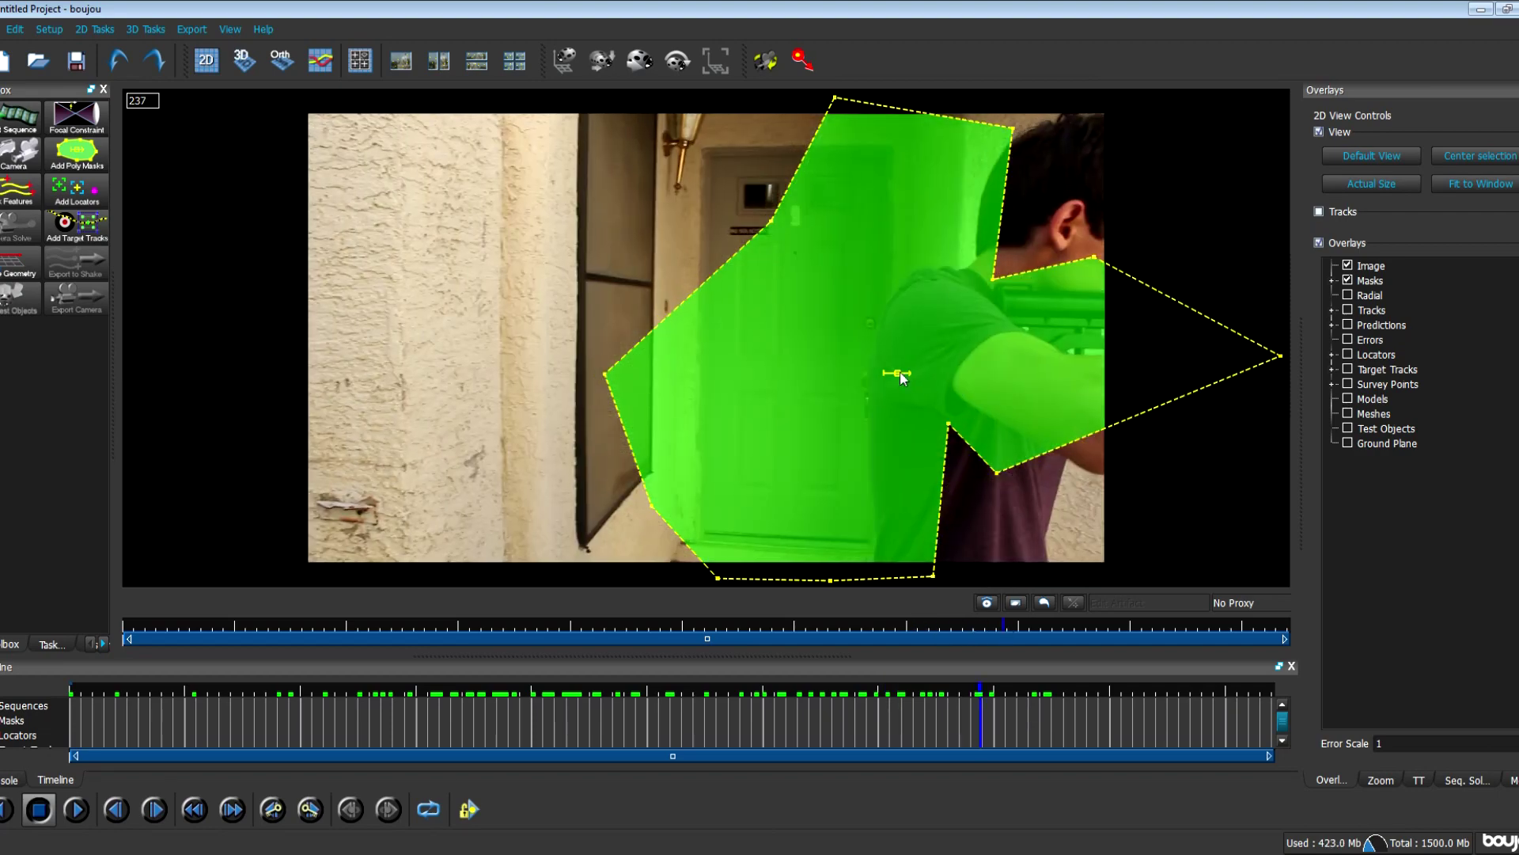
{"action": "left_click_drag", "start_coordinate": [902, 378], "coordinate": [1076, 393]}
{"action": "left_click_drag", "start_coordinate": [999, 626], "coordinate": [1072, 617]}
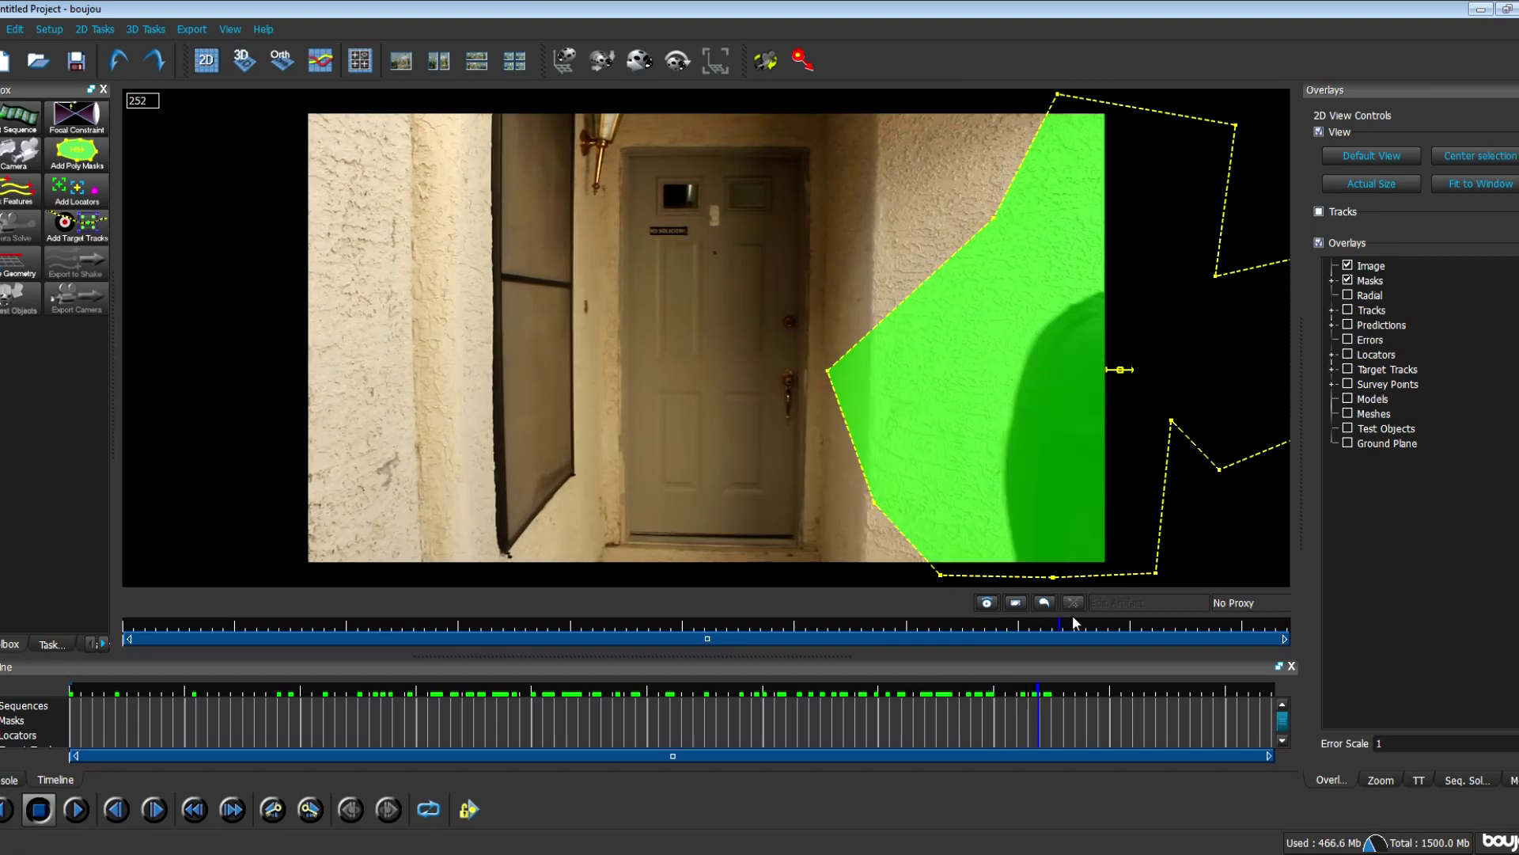
{"action": "left_click_drag", "start_coordinate": [1126, 374], "coordinate": [1393, 424]}
- Return to the first frame and start feature tracking on all frames of Sequence 1 with a higher sensitivity
{"action": "left_click_drag", "start_coordinate": [1105, 633], "coordinate": [127, 633]}
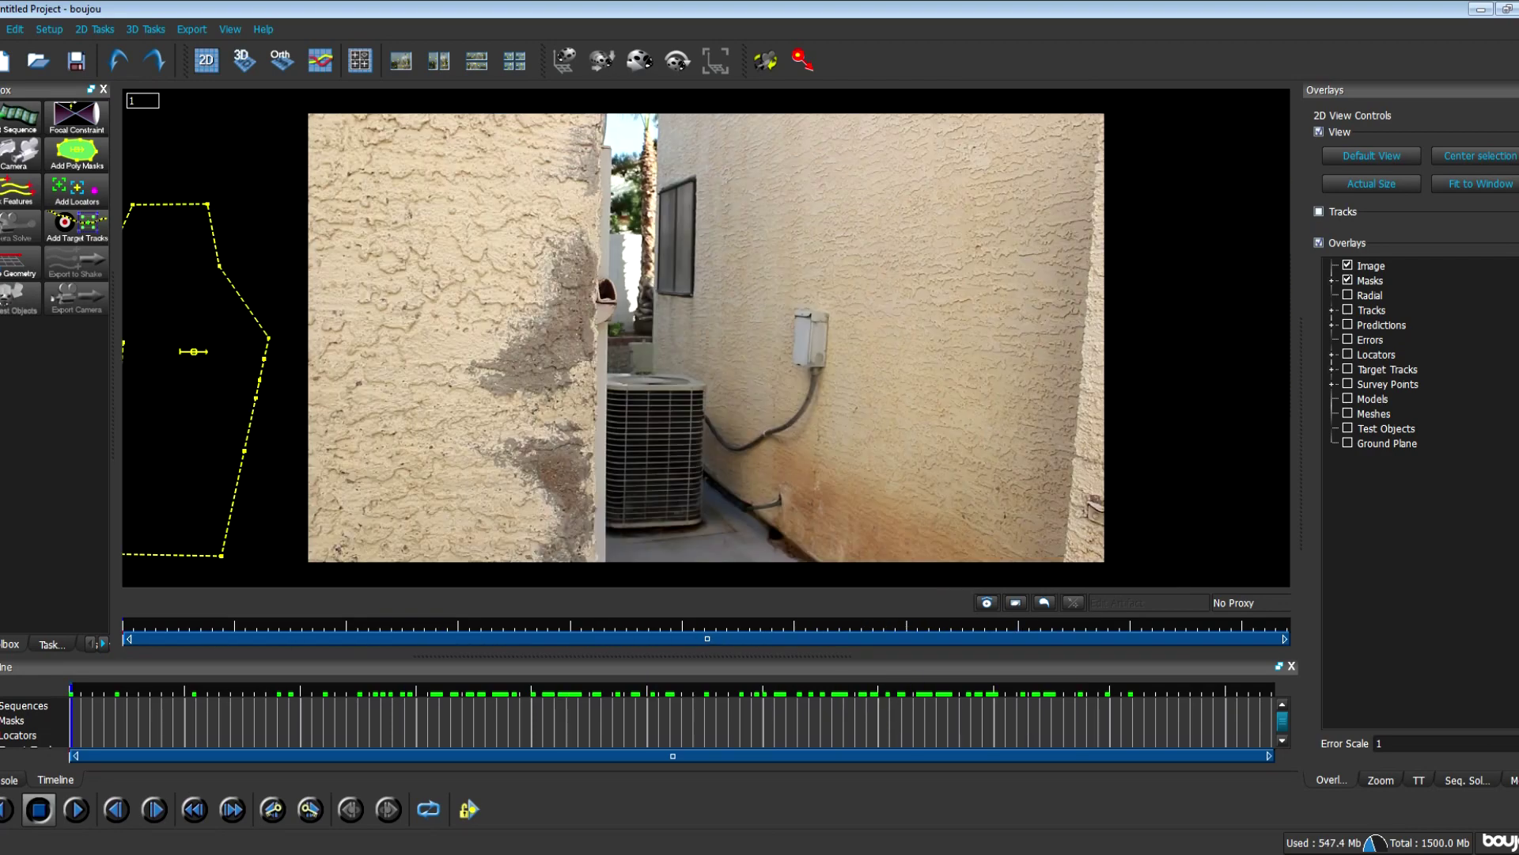
{"action": "left_click", "coordinate": [19, 190]}
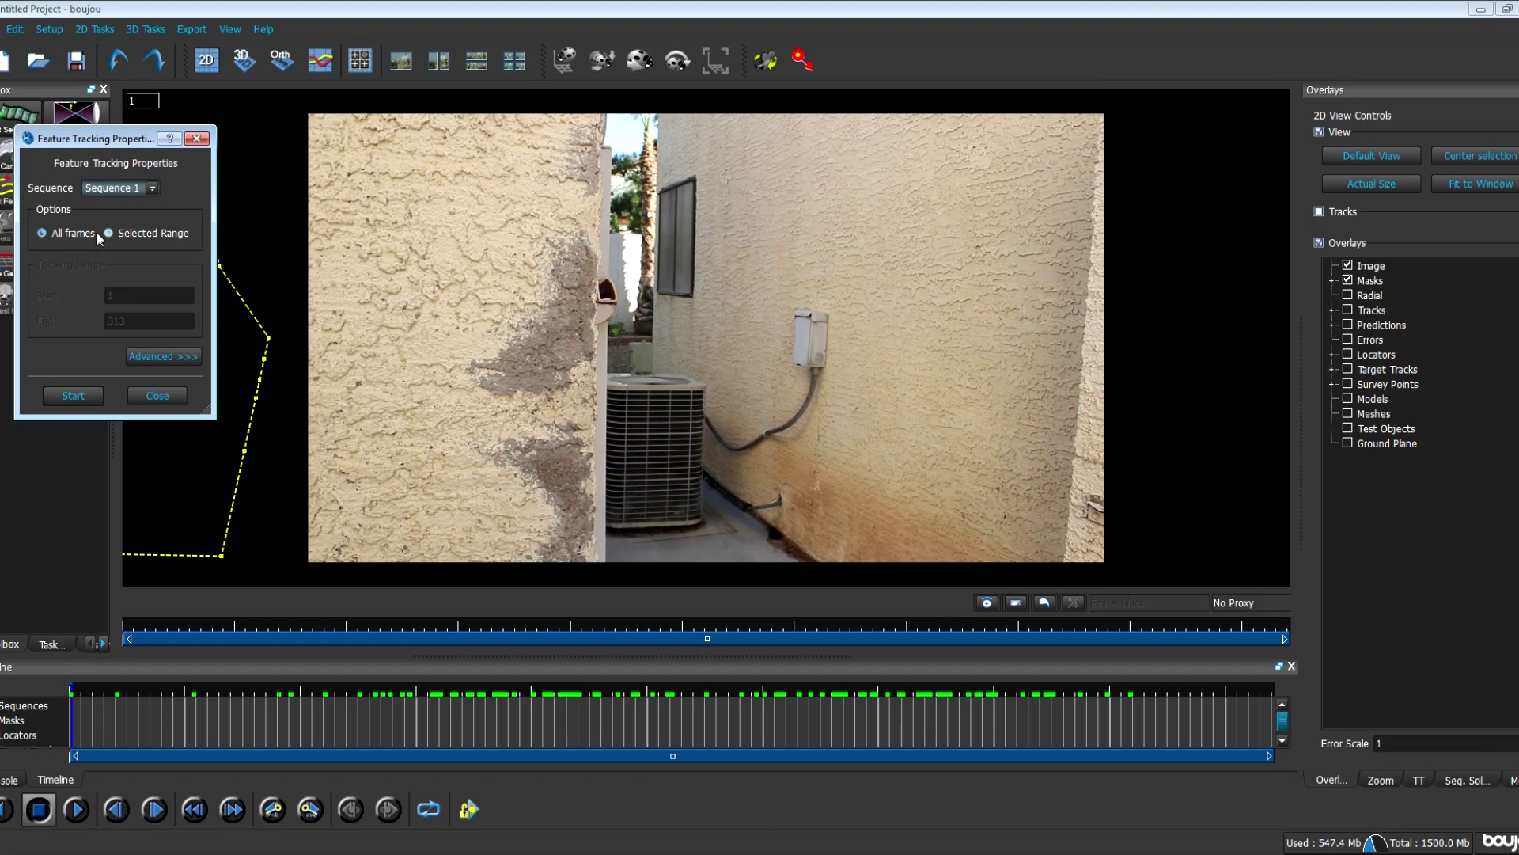
{"action": "left_click", "coordinate": [184, 354]}
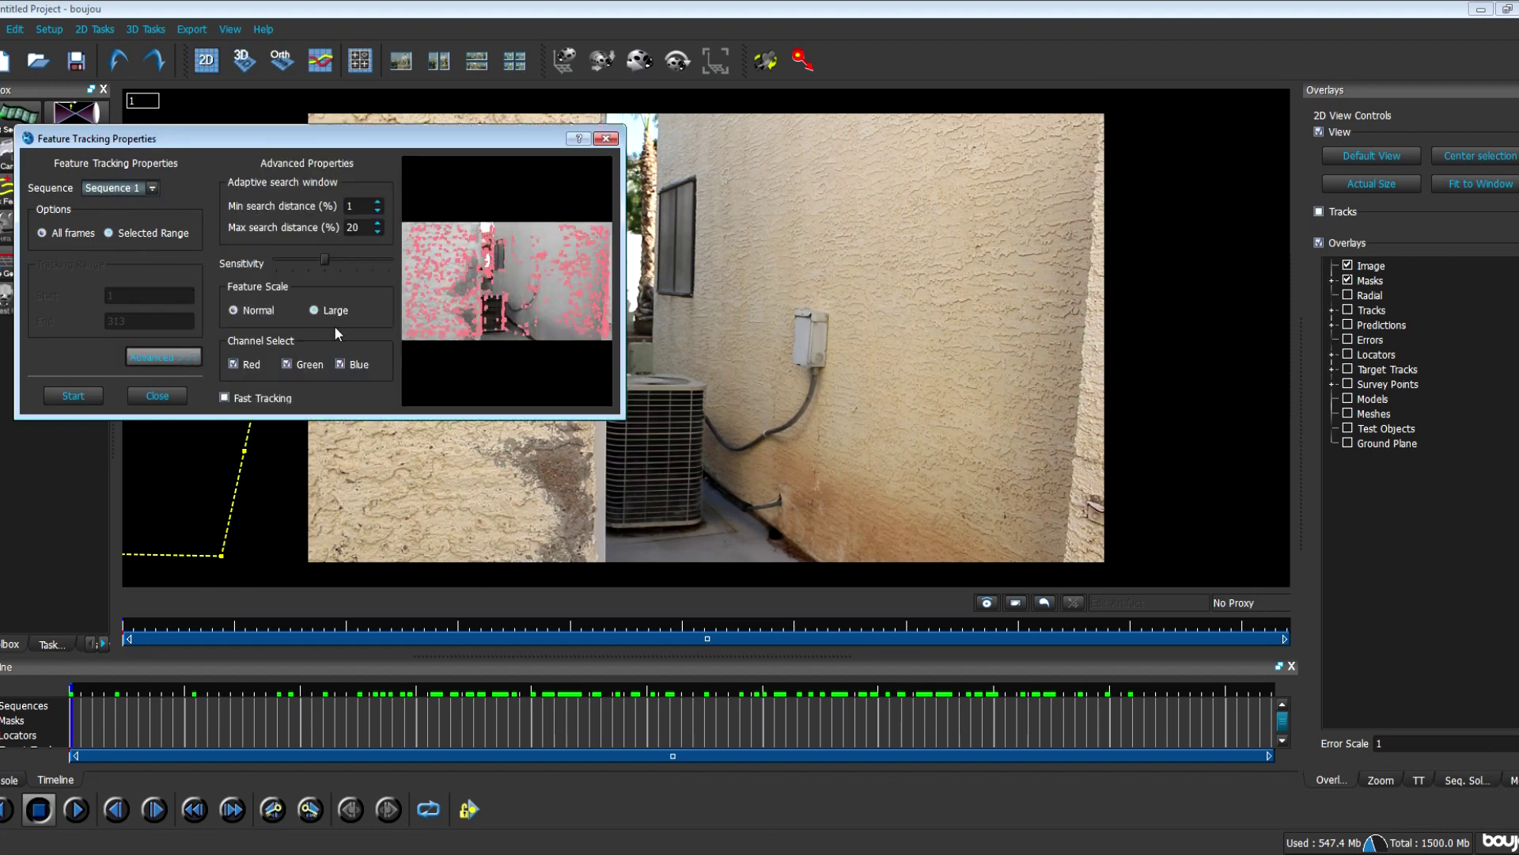
{"action": "left_click_drag", "start_coordinate": [346, 259], "coordinate": [363, 258]}
{"action": "left_click", "coordinate": [73, 396]}
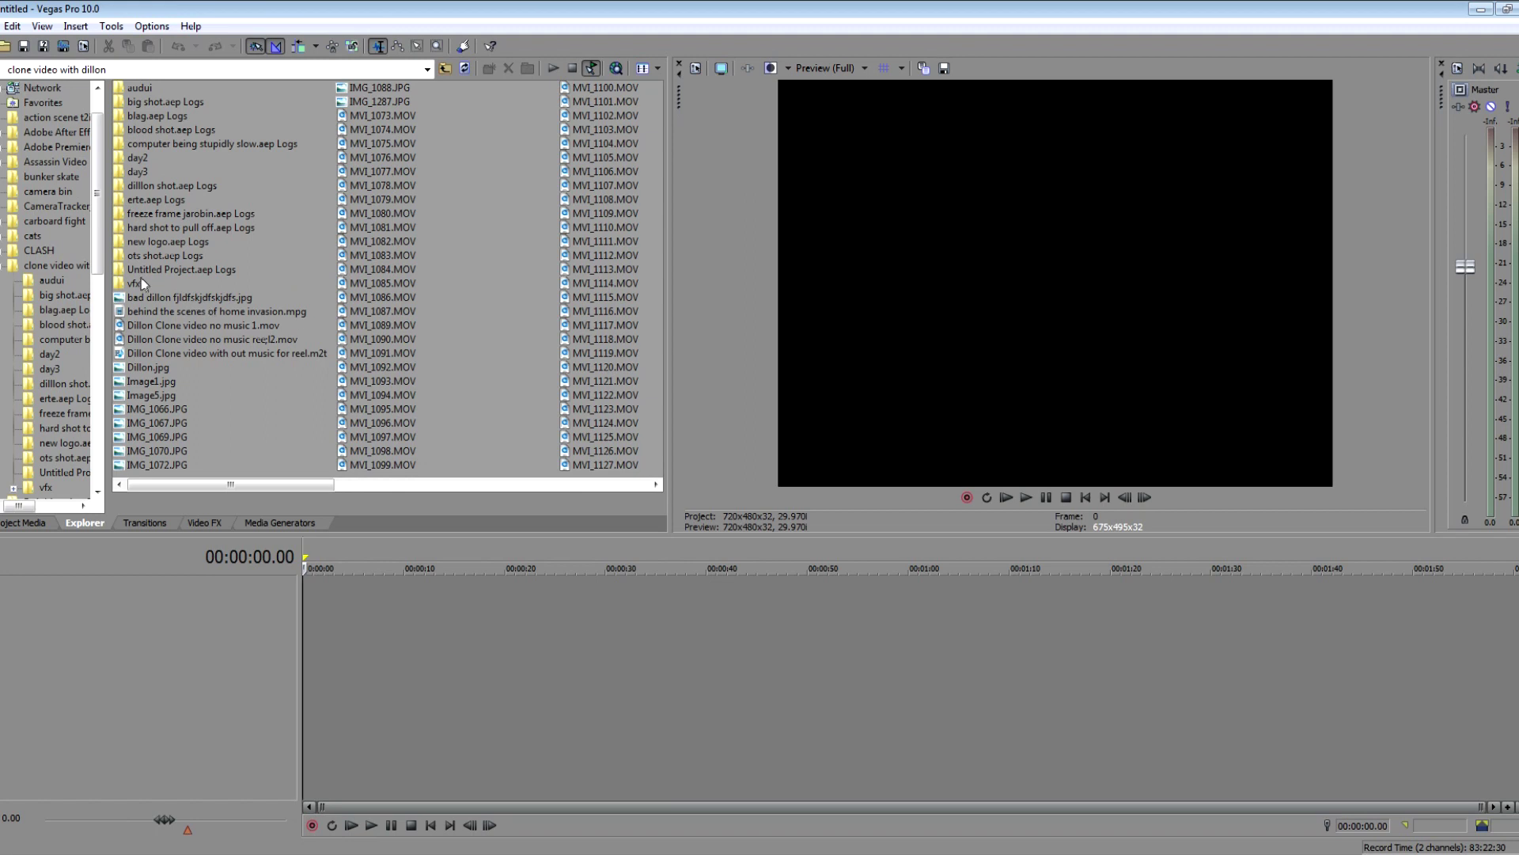
- Open the vfx folder in Vegas Pro and place five clones jumping over wall.mov on the timeline
{"action": "double_click", "coordinate": [139, 283]}
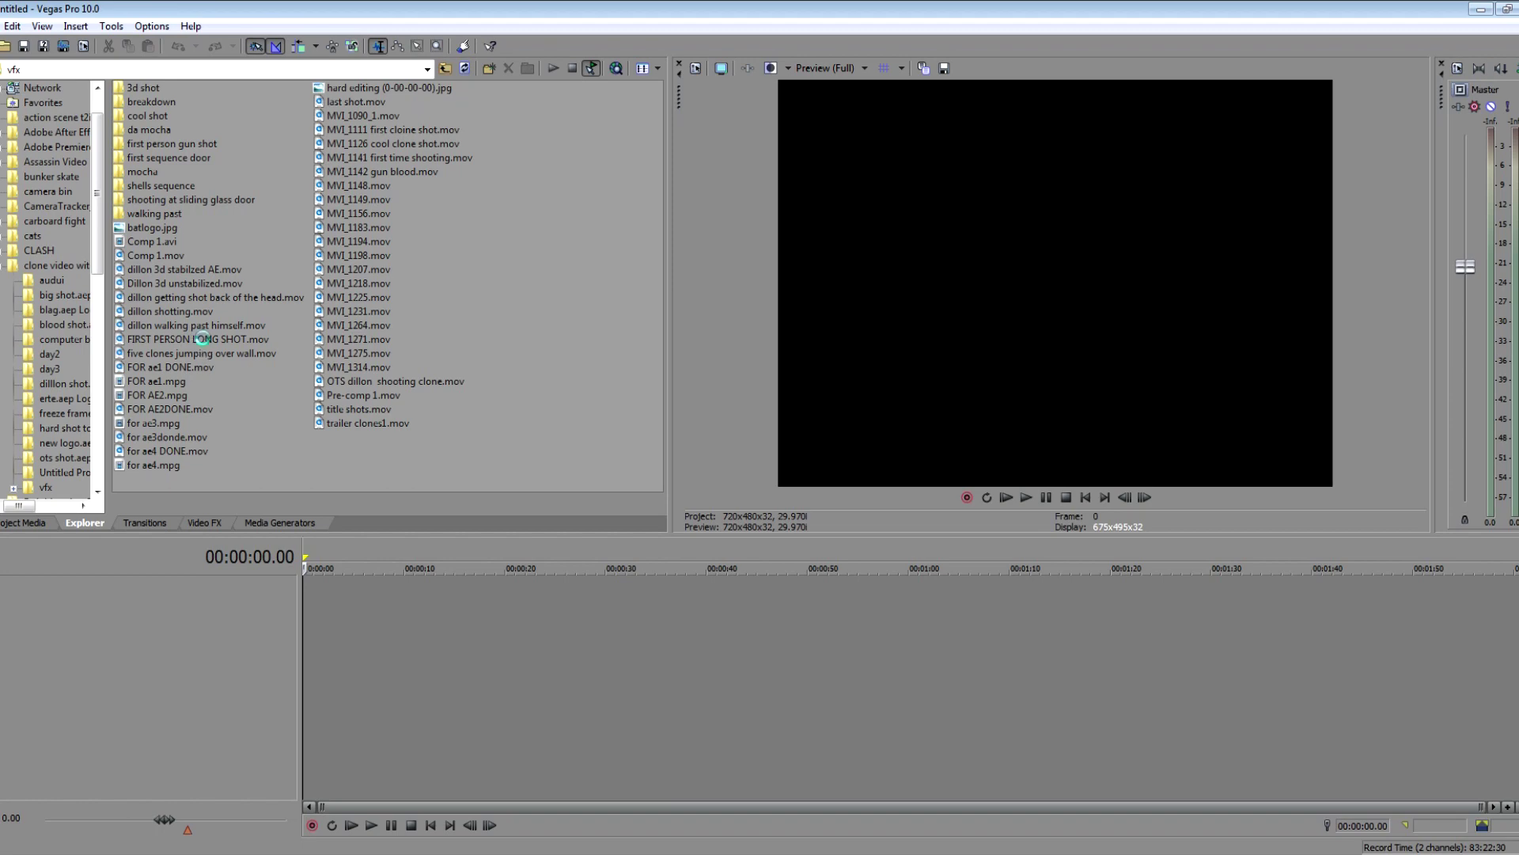
{"action": "left_click", "coordinate": [203, 338]}
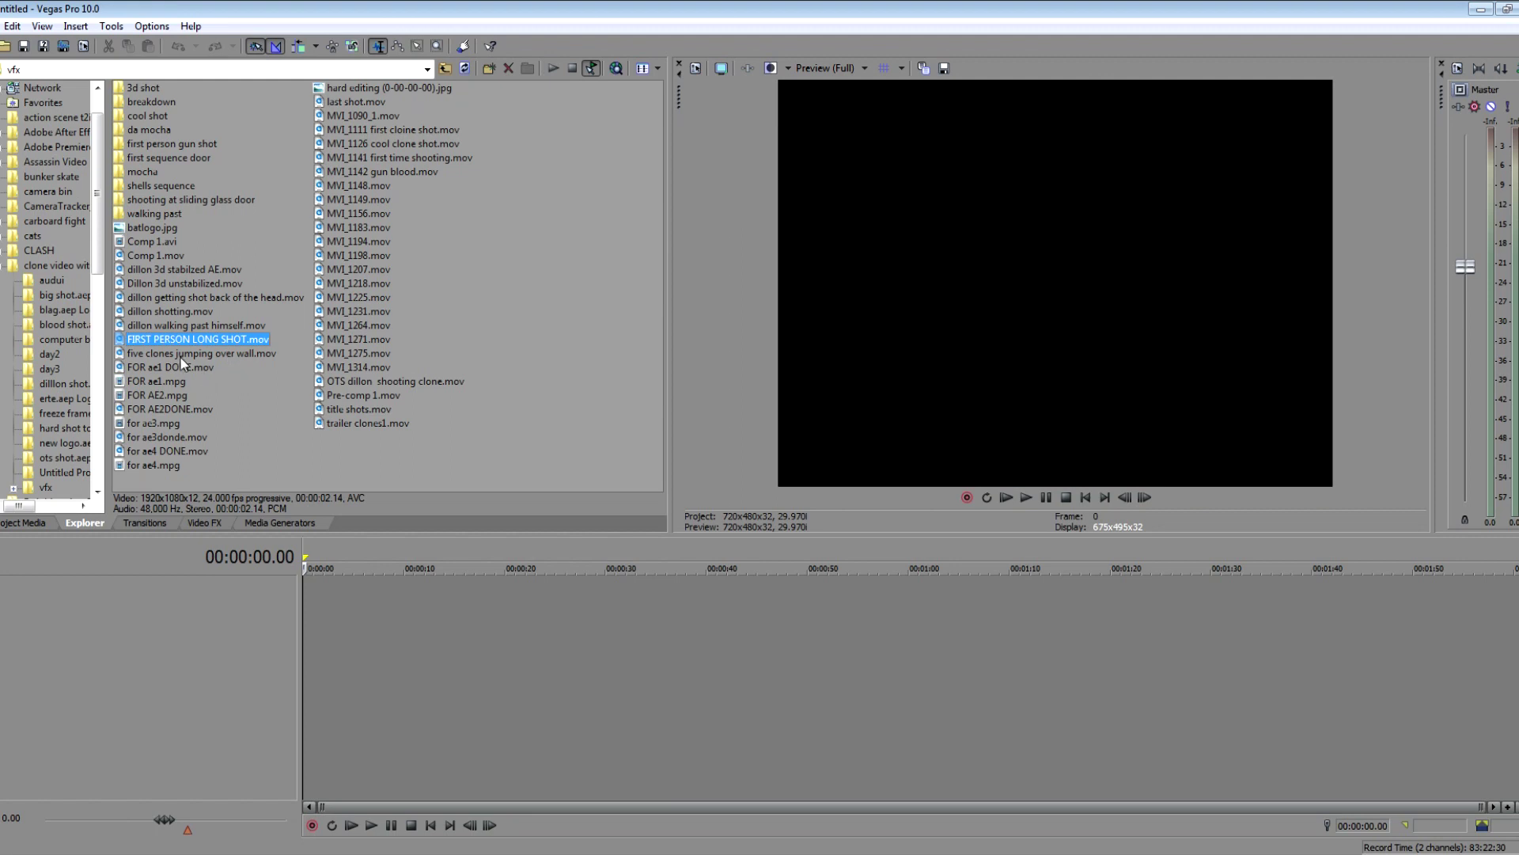
{"action": "left_click", "coordinate": [184, 354]}
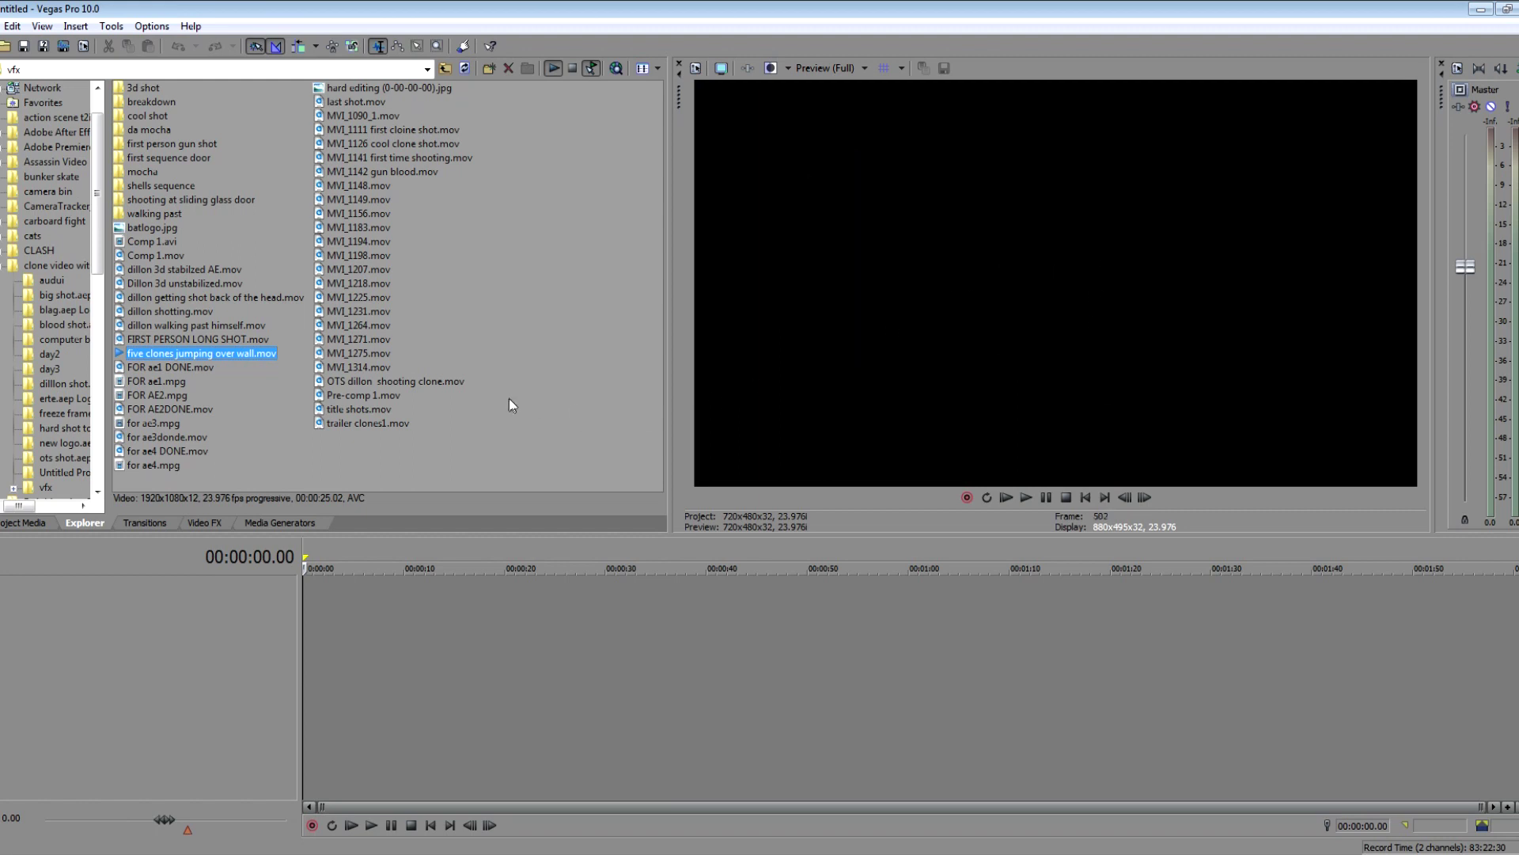
{"action": "left_click_drag", "start_coordinate": [195, 358], "coordinate": [419, 607]}
- Set the project's video properties to a 1920x1080, 23.976 fps progressive template
{"action": "left_click", "coordinate": [697, 68]}
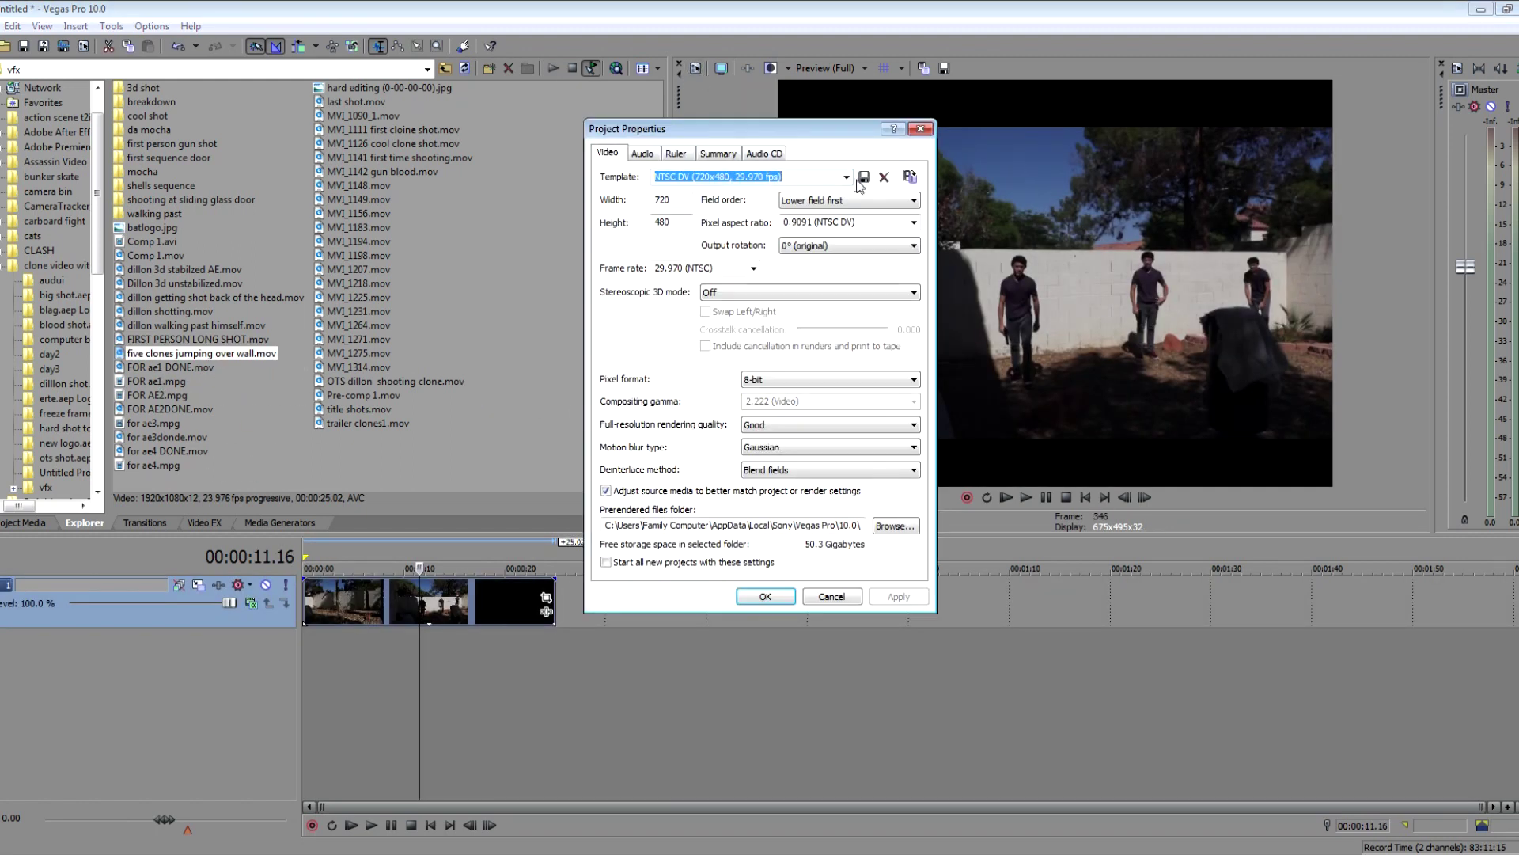
{"action": "left_click", "coordinate": [847, 176]}
{"action": "left_click", "coordinate": [759, 489]}
{"action": "left_click", "coordinate": [898, 597]}
{"action": "left_click", "coordinate": [766, 597]}
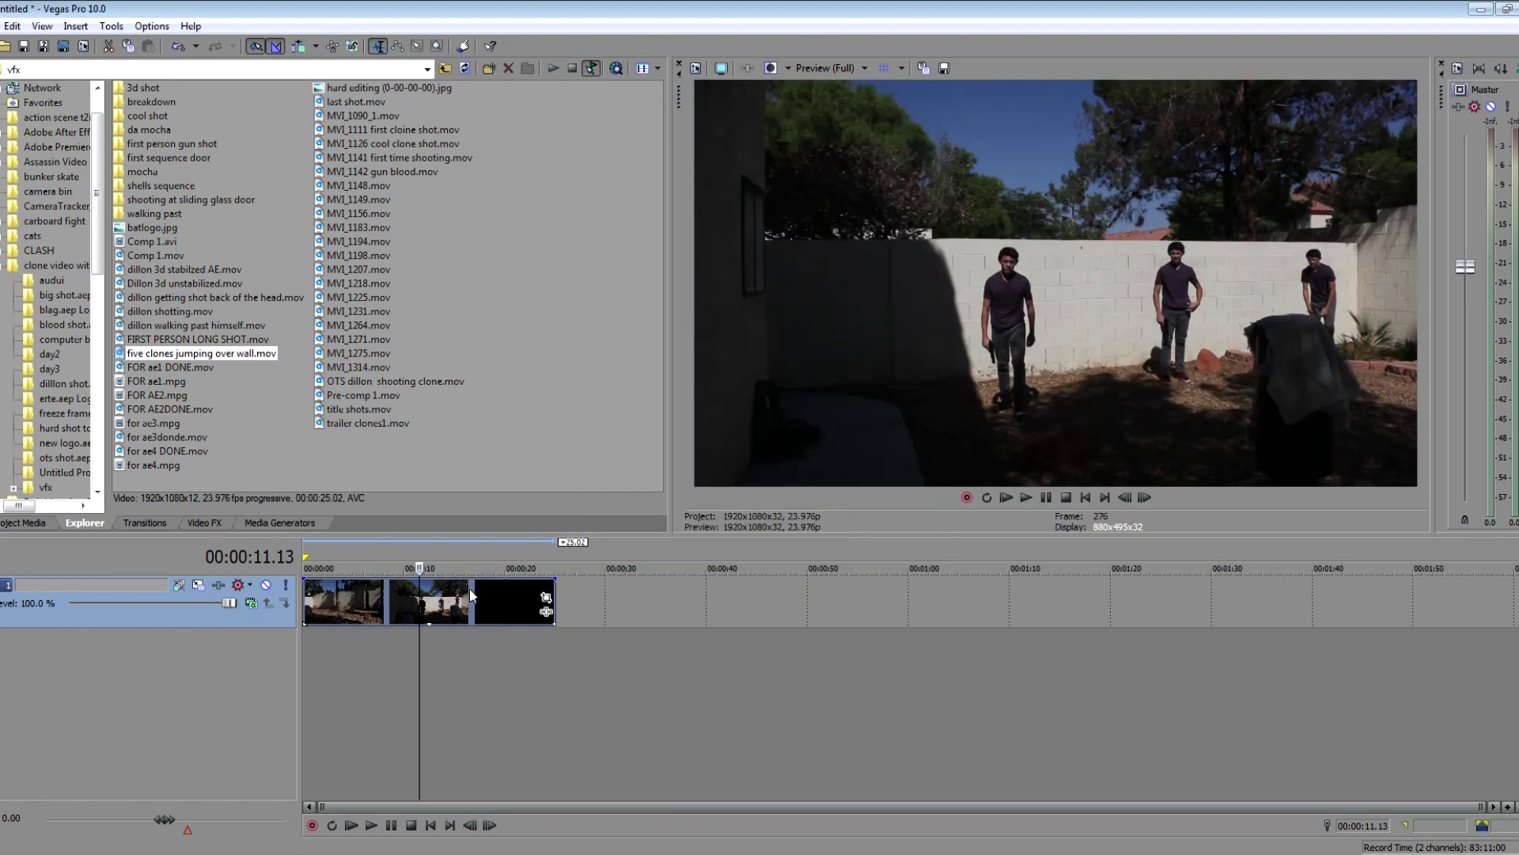
- Scrub and play the wall-jump clip to examine how the clones are placed against the wall
{"action": "left_click", "coordinate": [393, 595]}
{"action": "left_click", "coordinate": [384, 595]}
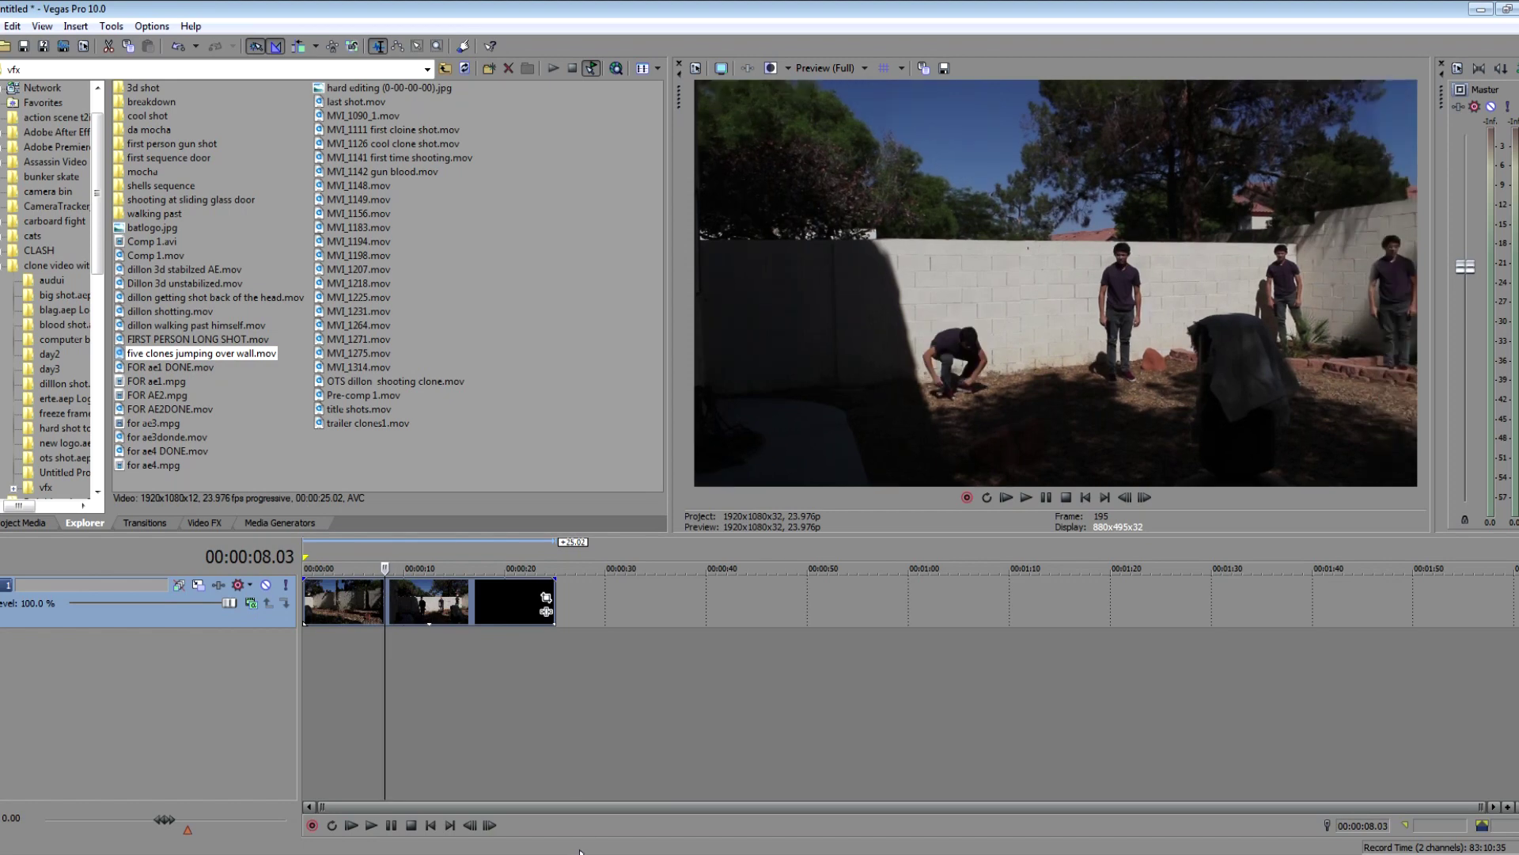
{"action": "left_click", "coordinate": [359, 620]}
{"action": "left_click", "coordinate": [346, 601]}
{"action": "left_click", "coordinate": [325, 602]}
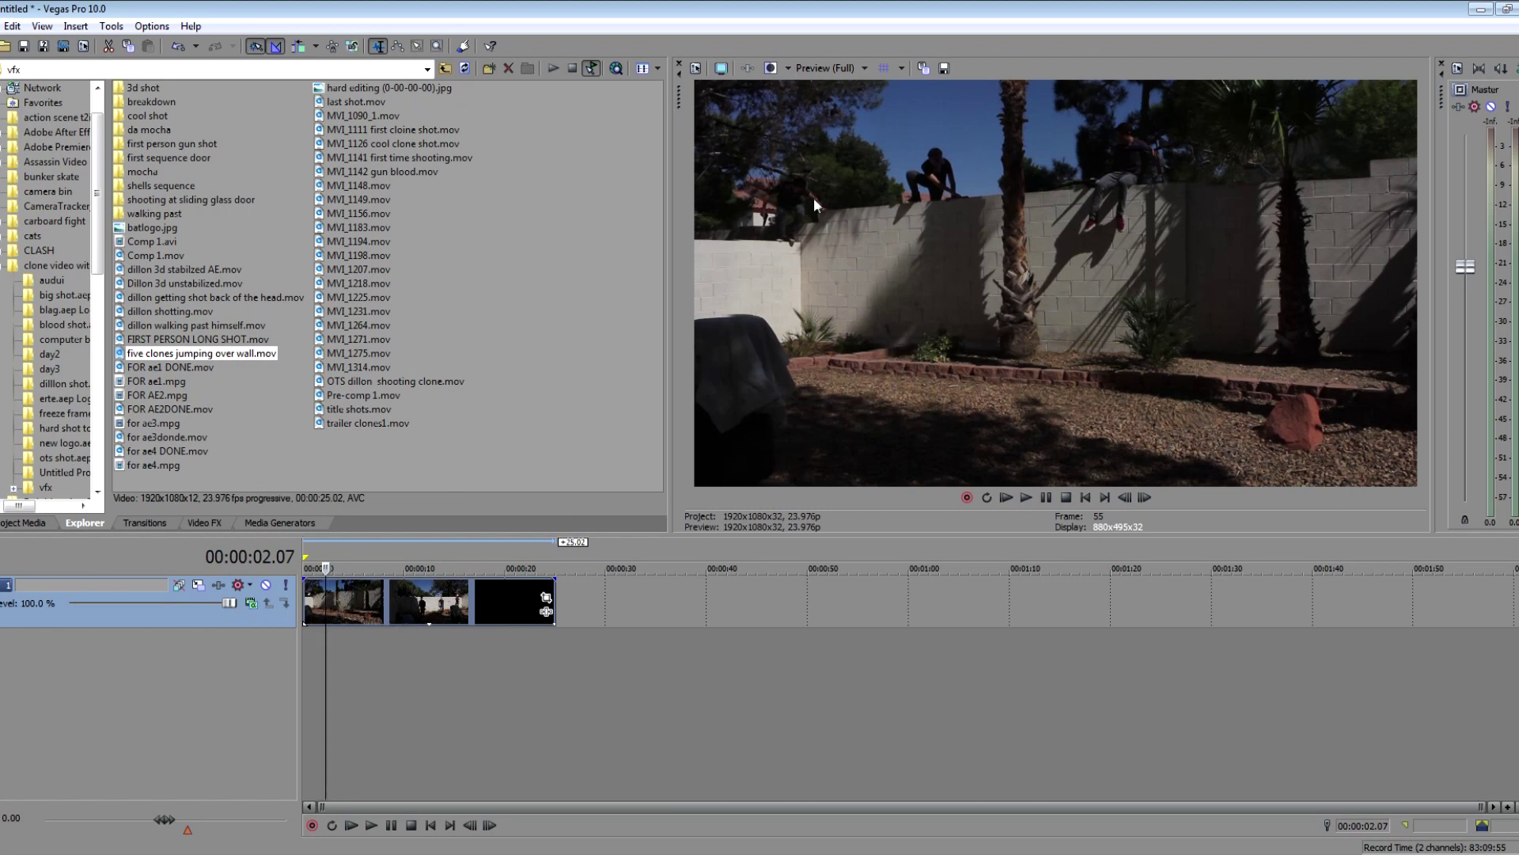
{"action": "mouse_move", "coordinate": [325, 593]}
{"action": "left_mouse_down"}
{"action": "mouse_move", "coordinate": [402, 594]}
{"action": "mouse_move", "coordinate": [338, 601]}
{"action": "left_mouse_up"}
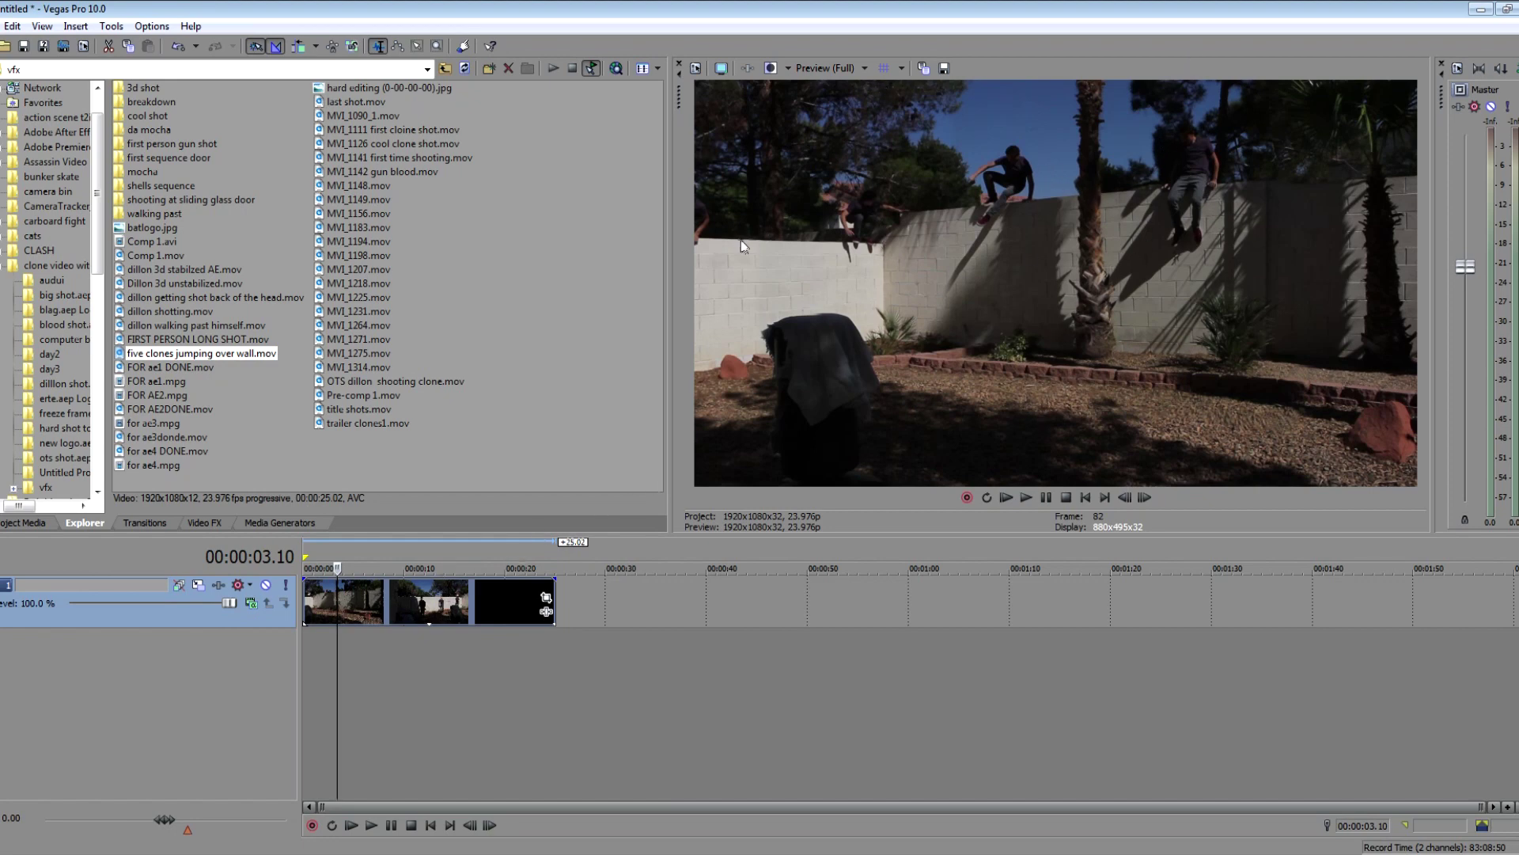
{"action": "left_click", "coordinate": [381, 587]}
{"action": "left_click_drag", "start_coordinate": [381, 587], "coordinate": [329, 588]}
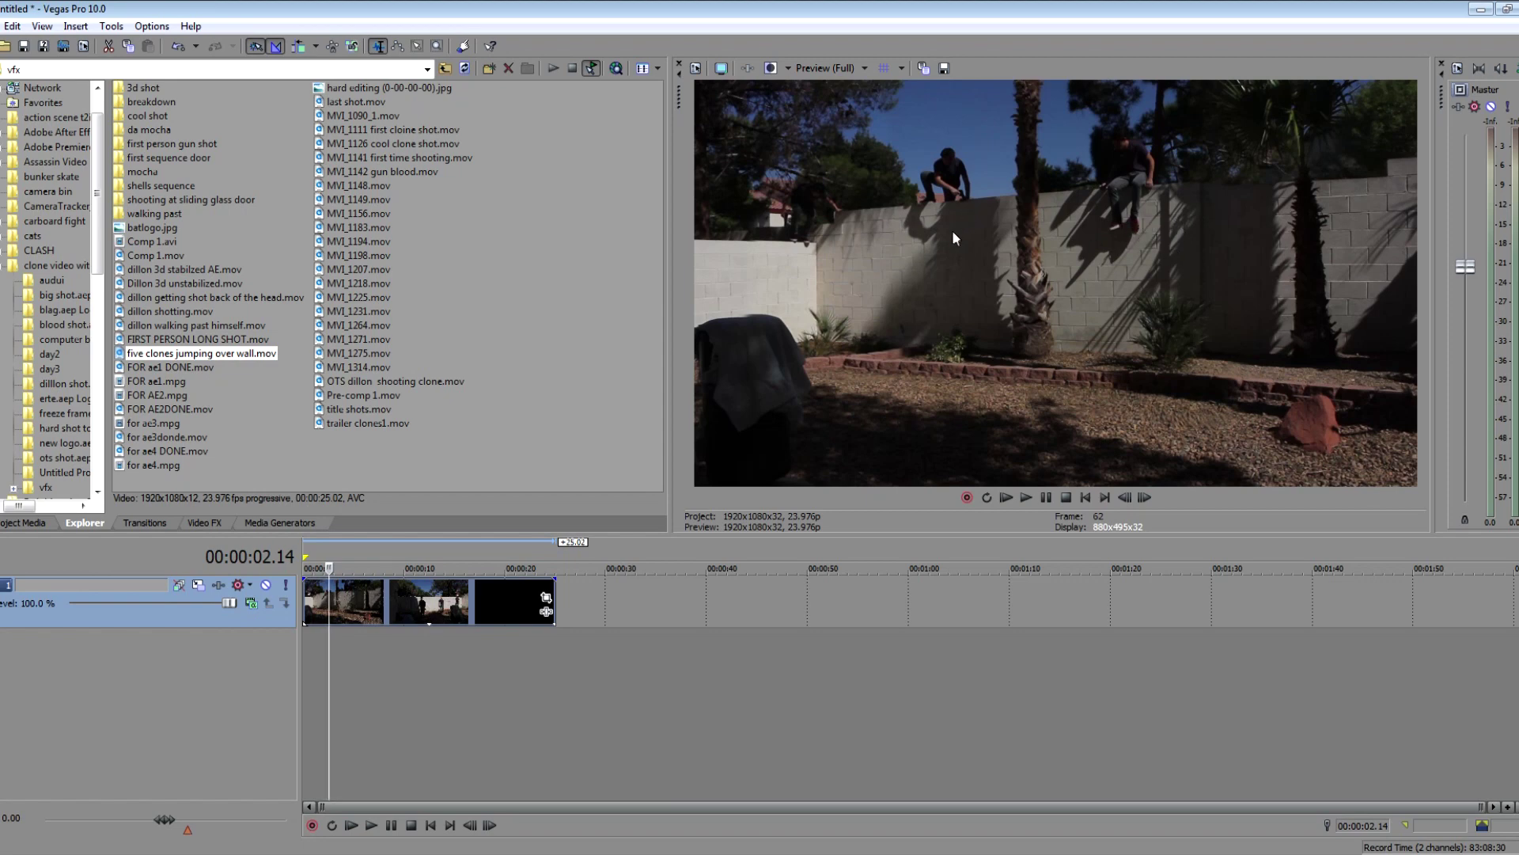
{"action": "left_click", "coordinate": [354, 601]}
{"action": "key", "text": "space"}
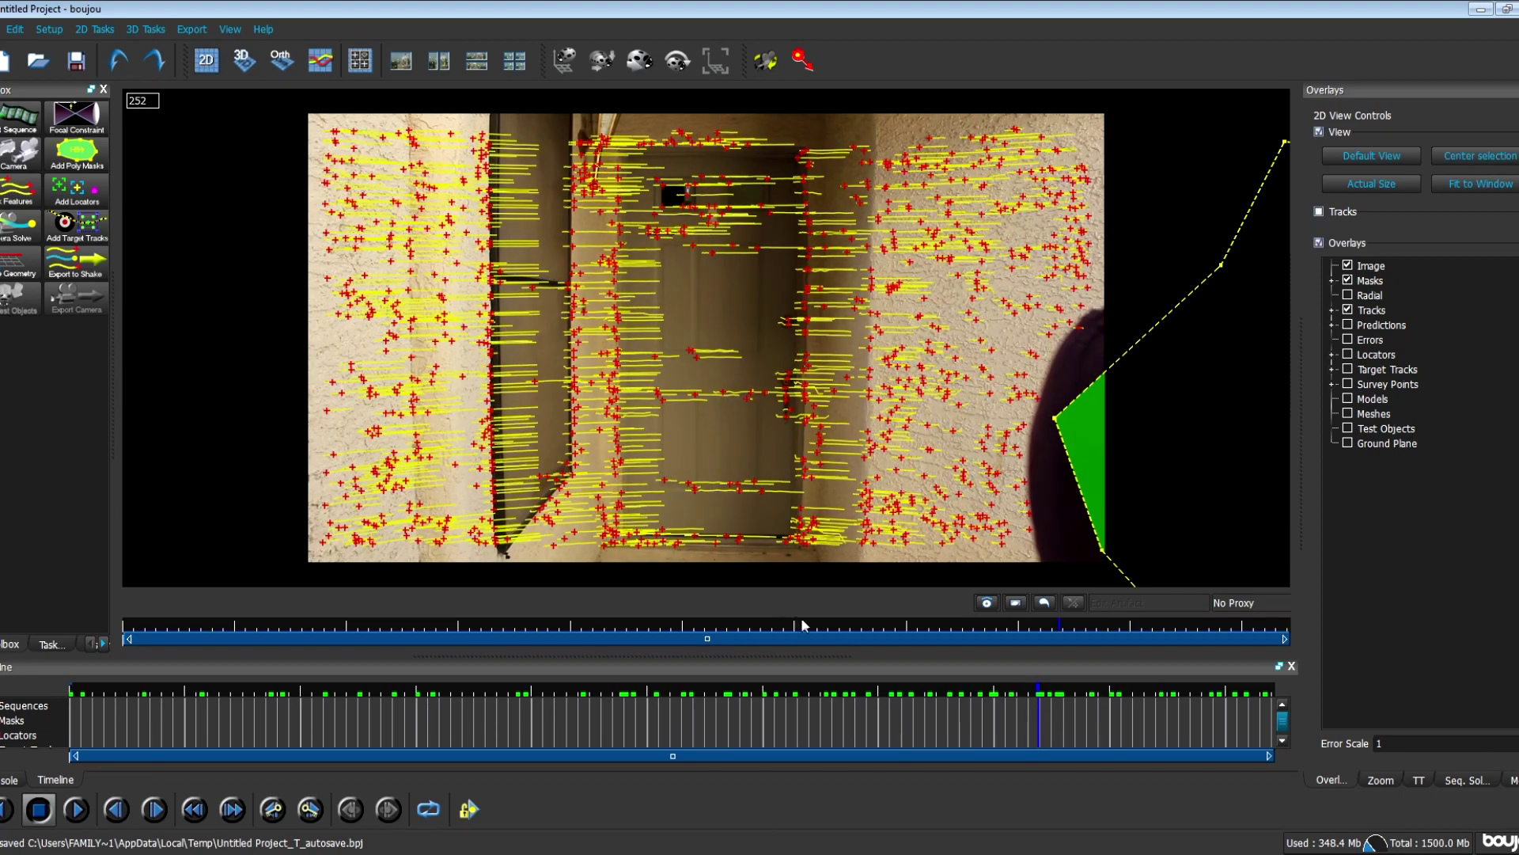
- Return the tracked shot in boujou to frame 1 and start the camera solve on all frames of Sequence 1
{"action": "left_click_drag", "start_coordinate": [1031, 633], "coordinate": [153, 578]}
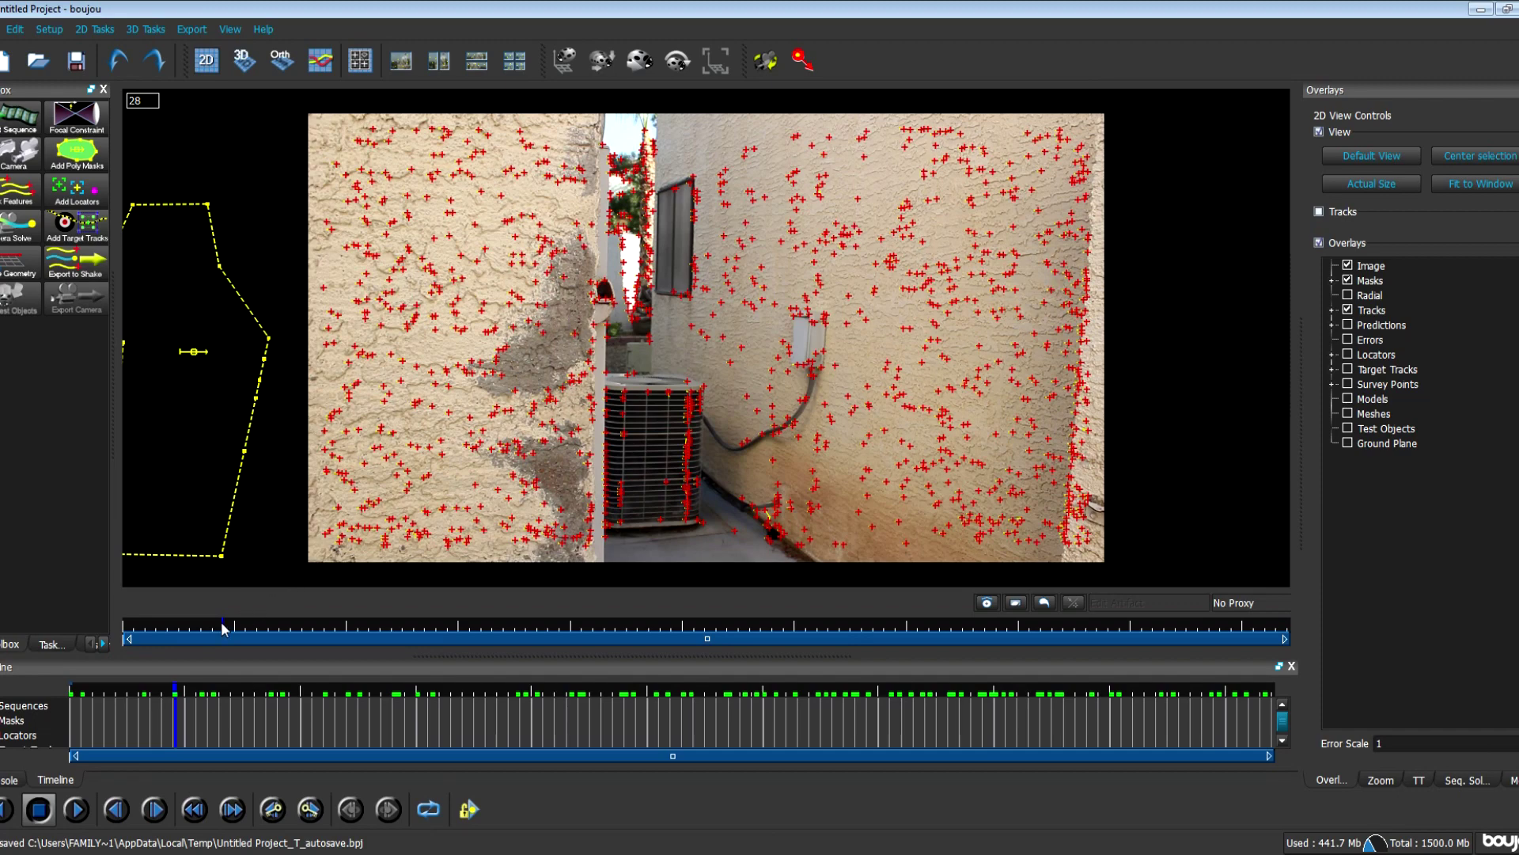
{"action": "left_click_drag", "start_coordinate": [223, 629], "coordinate": [127, 629]}
{"action": "left_click", "coordinate": [19, 224]}
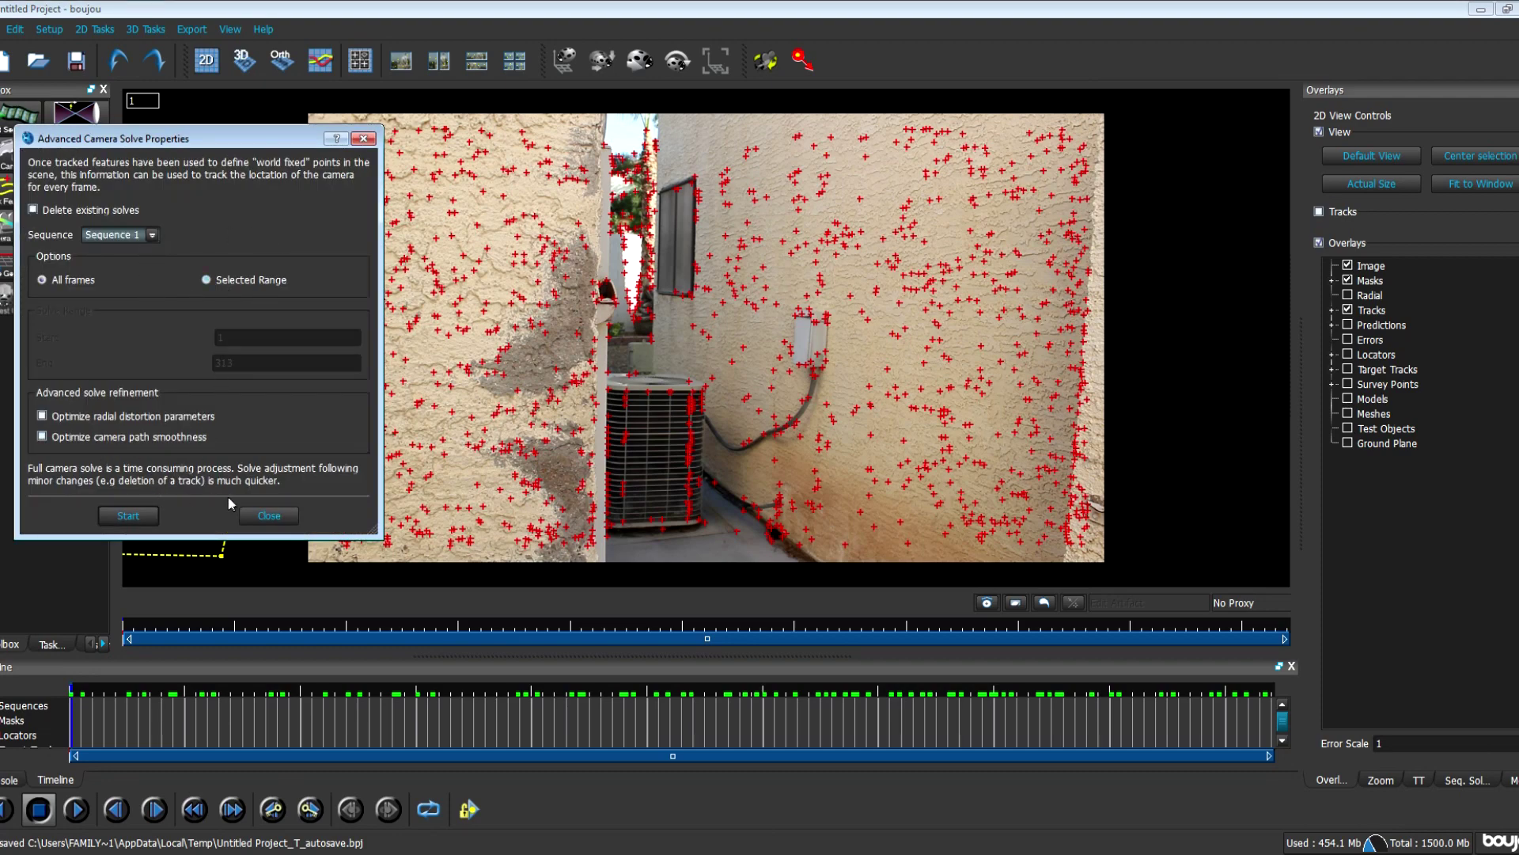
{"action": "left_click", "coordinate": [128, 515]}
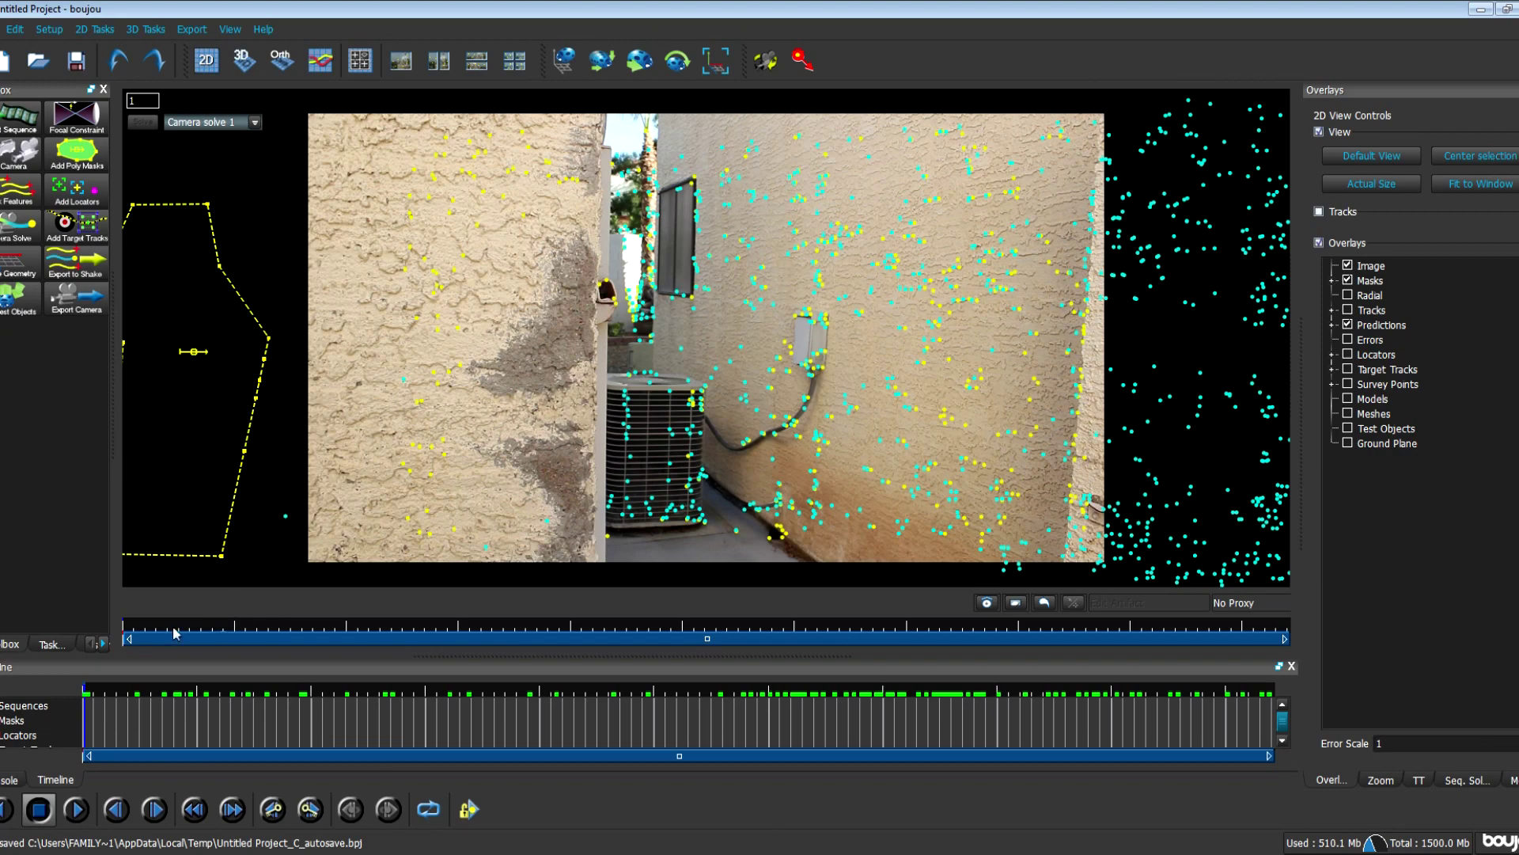
- Scrub back and forth through the solved shot to check the prediction points against the walls and door
{"action": "left_click_drag", "start_coordinate": [139, 631], "coordinate": [1053, 574]}
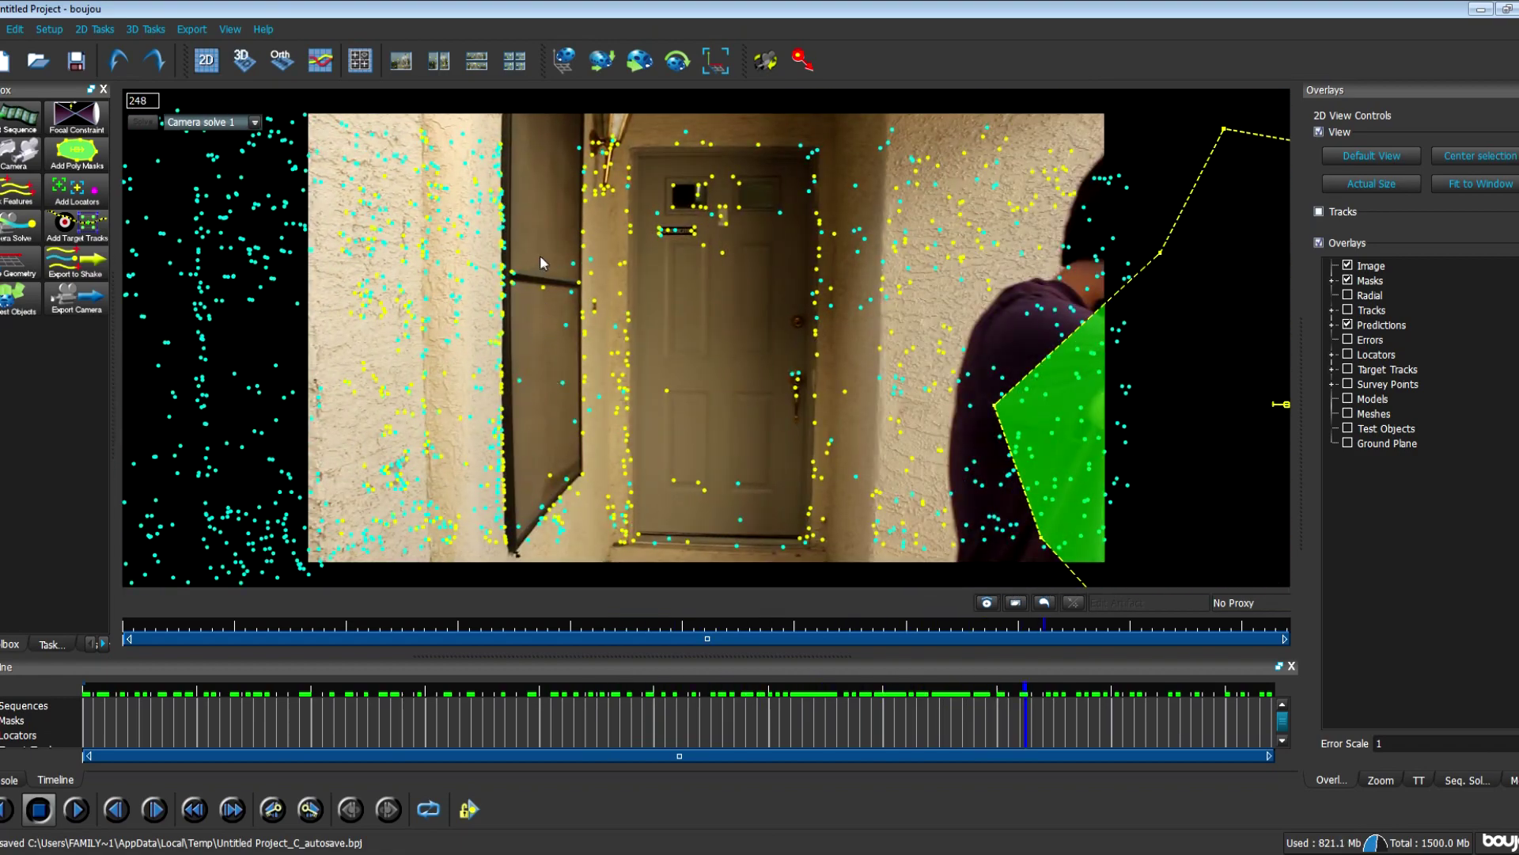
{"action": "left_click", "coordinate": [1059, 630]}
{"action": "left_click_drag", "start_coordinate": [1074, 629], "coordinate": [315, 619]}
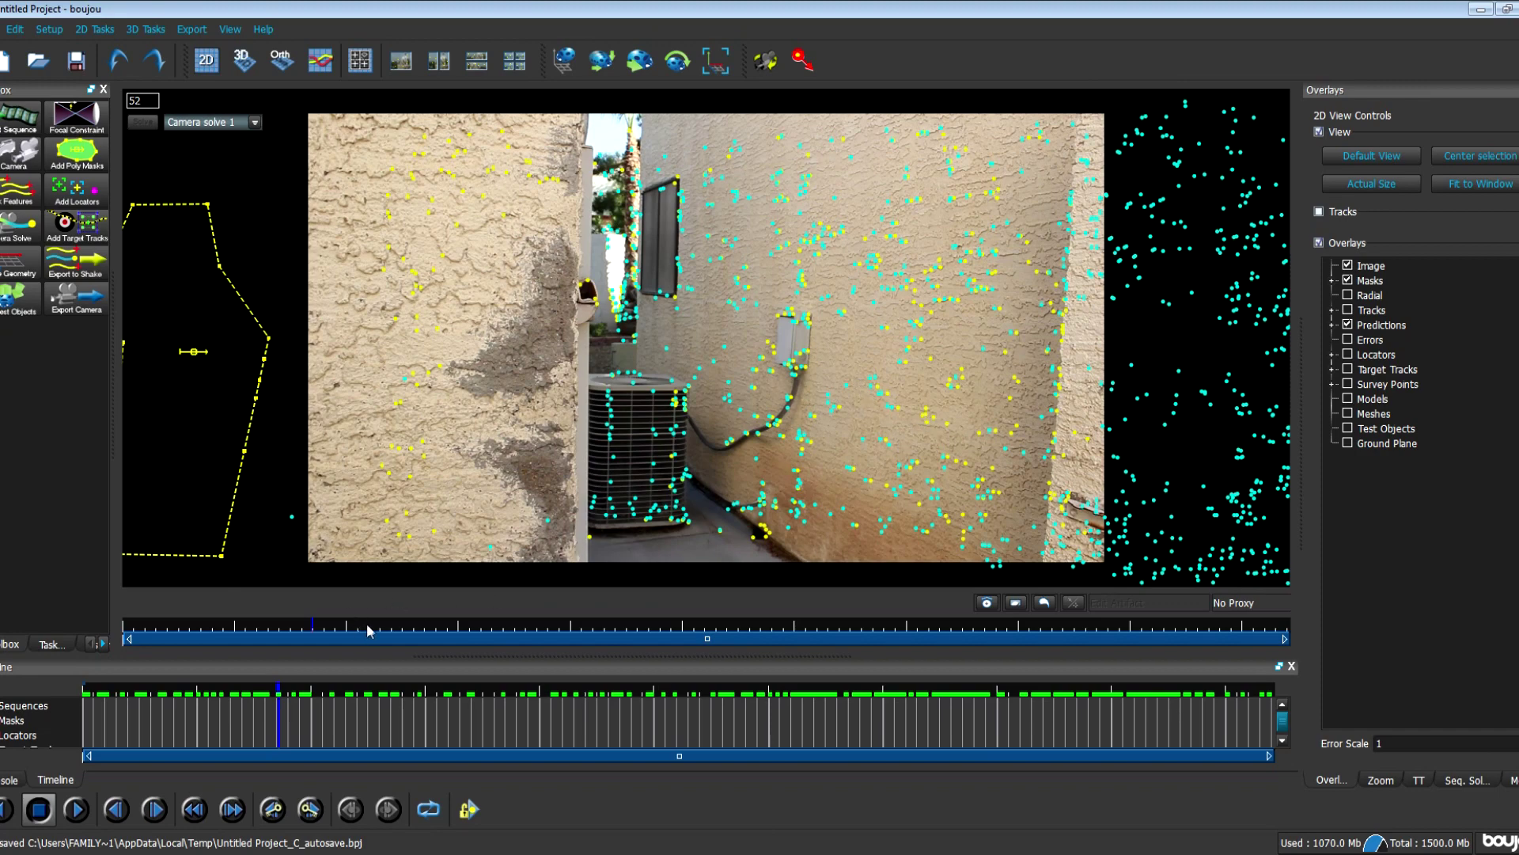
{"action": "left_click_drag", "start_coordinate": [325, 627], "coordinate": [921, 562]}
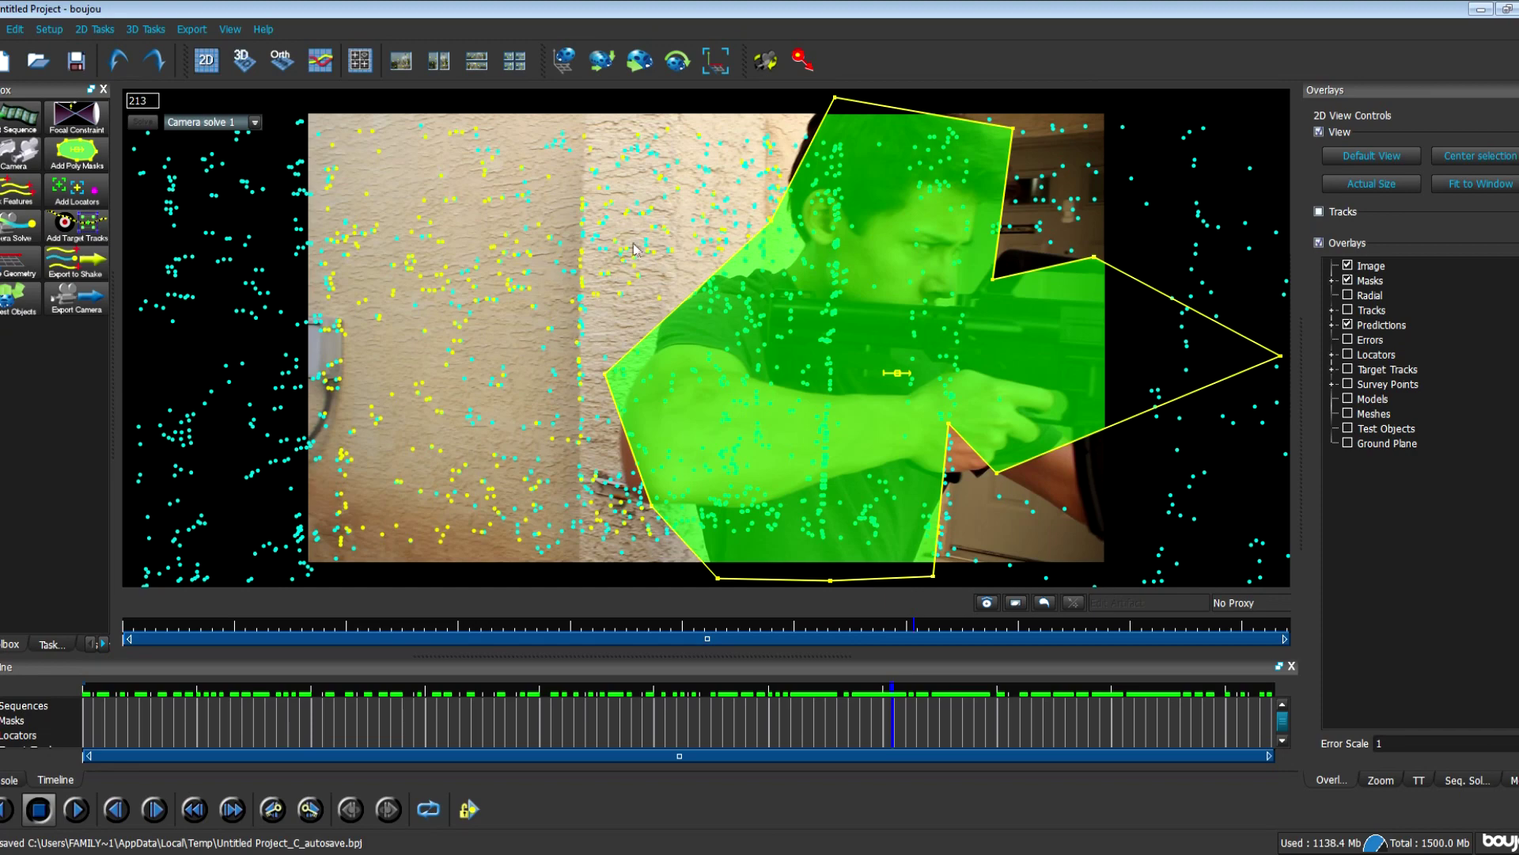
- Examine the solved point cloud and camera path in the 3D view, scrubbing across the whole frame range
{"action": "left_click", "coordinate": [242, 59]}
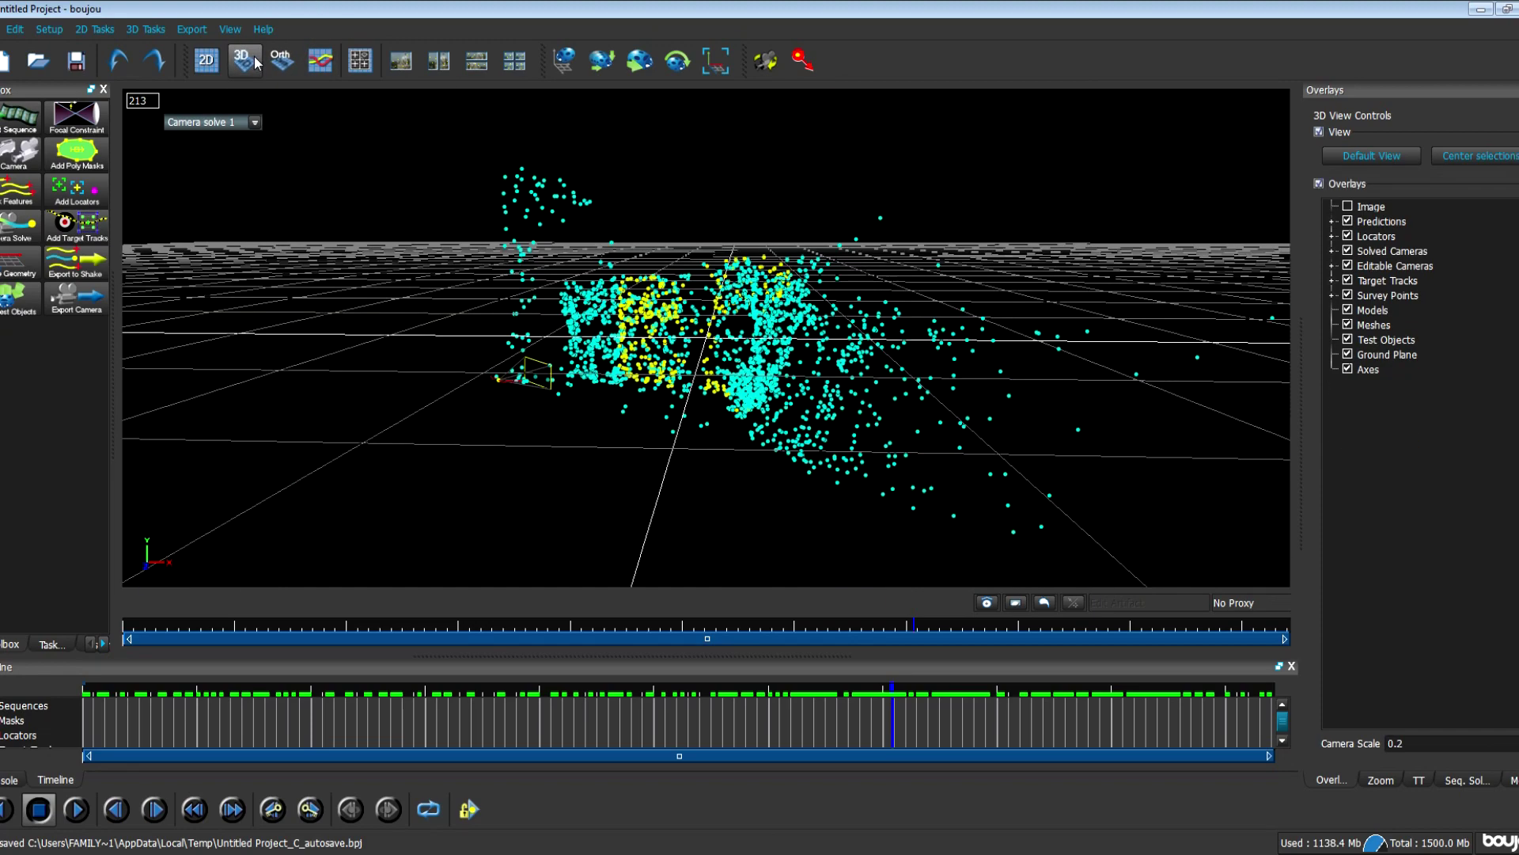
{"action": "right_click", "coordinate": [535, 428]}
{"action": "left_click", "coordinate": [516, 421]}
{"action": "left_click_drag", "start_coordinate": [510, 421], "coordinate": [596, 459]}
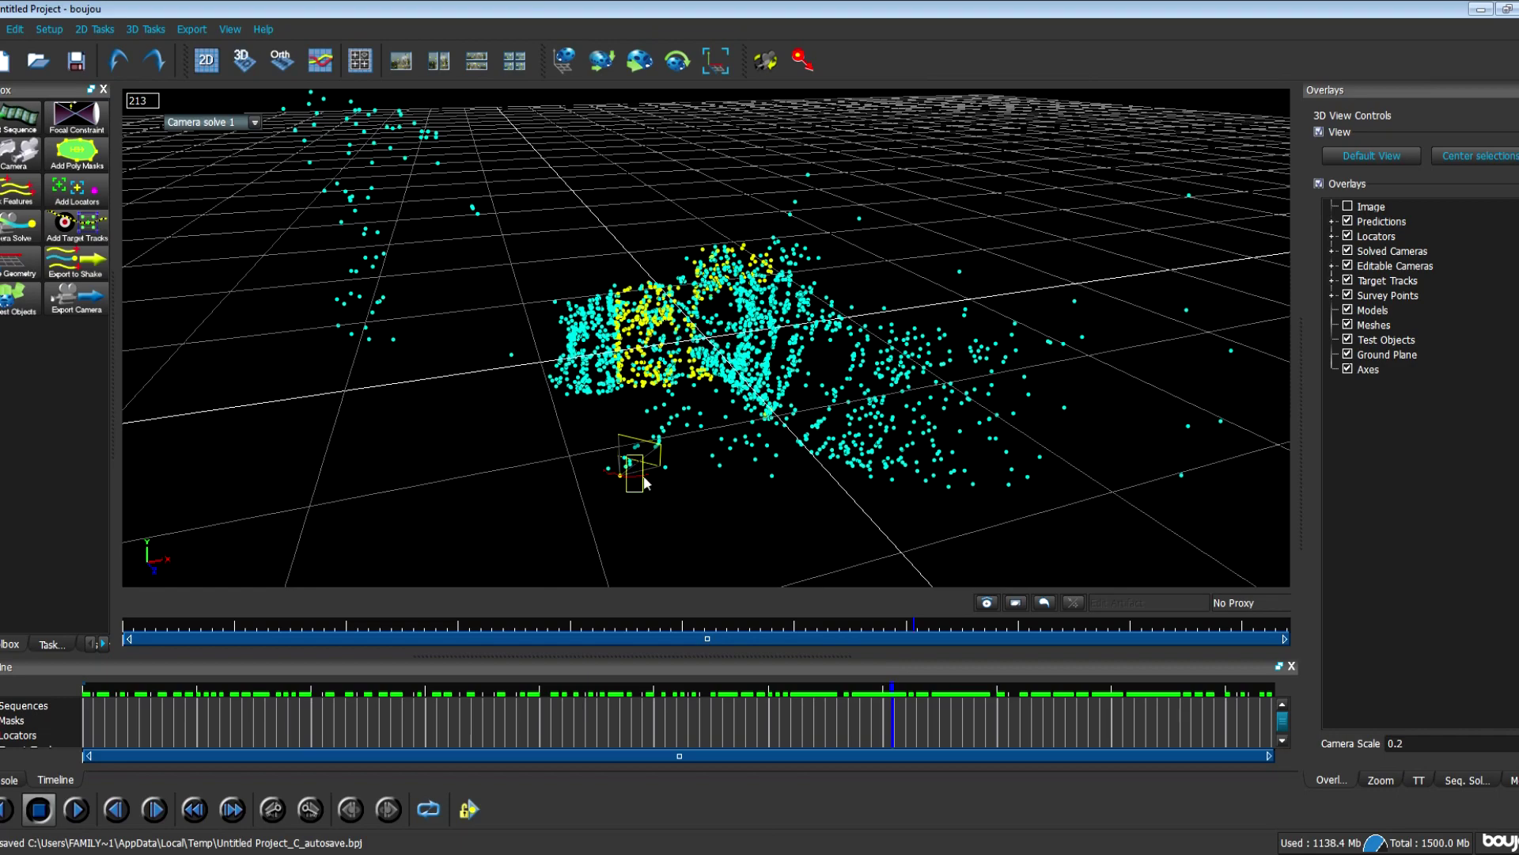
{"action": "right_click", "coordinate": [658, 501]}
{"action": "left_click", "coordinate": [600, 520]}
{"action": "left_click_drag", "start_coordinate": [600, 521], "coordinate": [676, 485]}
{"action": "left_click_drag", "start_coordinate": [902, 629], "coordinate": [5, 708]}
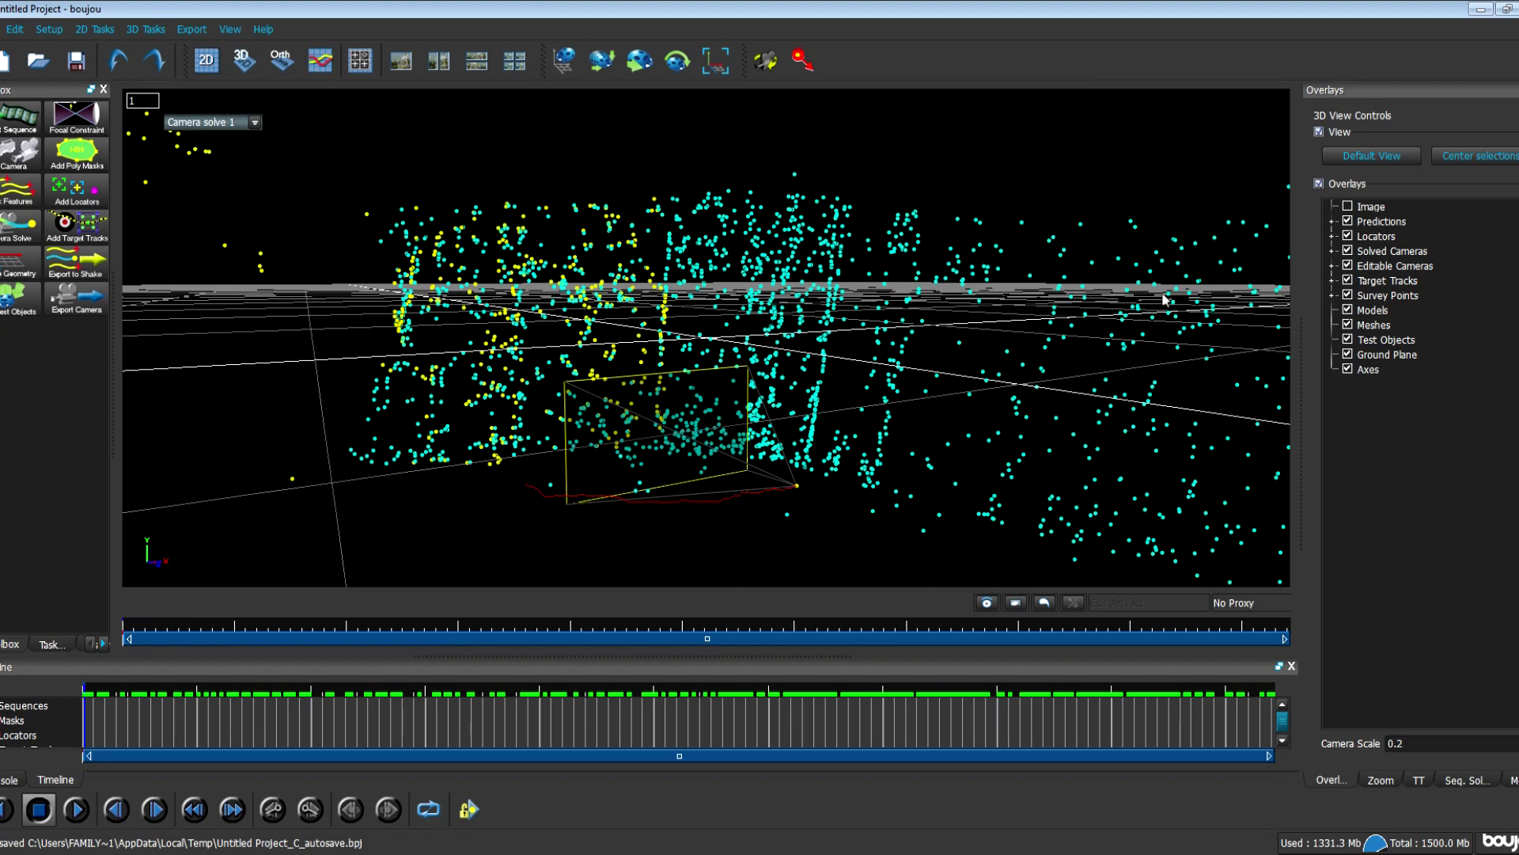
{"action": "left_click_drag", "start_coordinate": [144, 629], "coordinate": [1290, 554]}
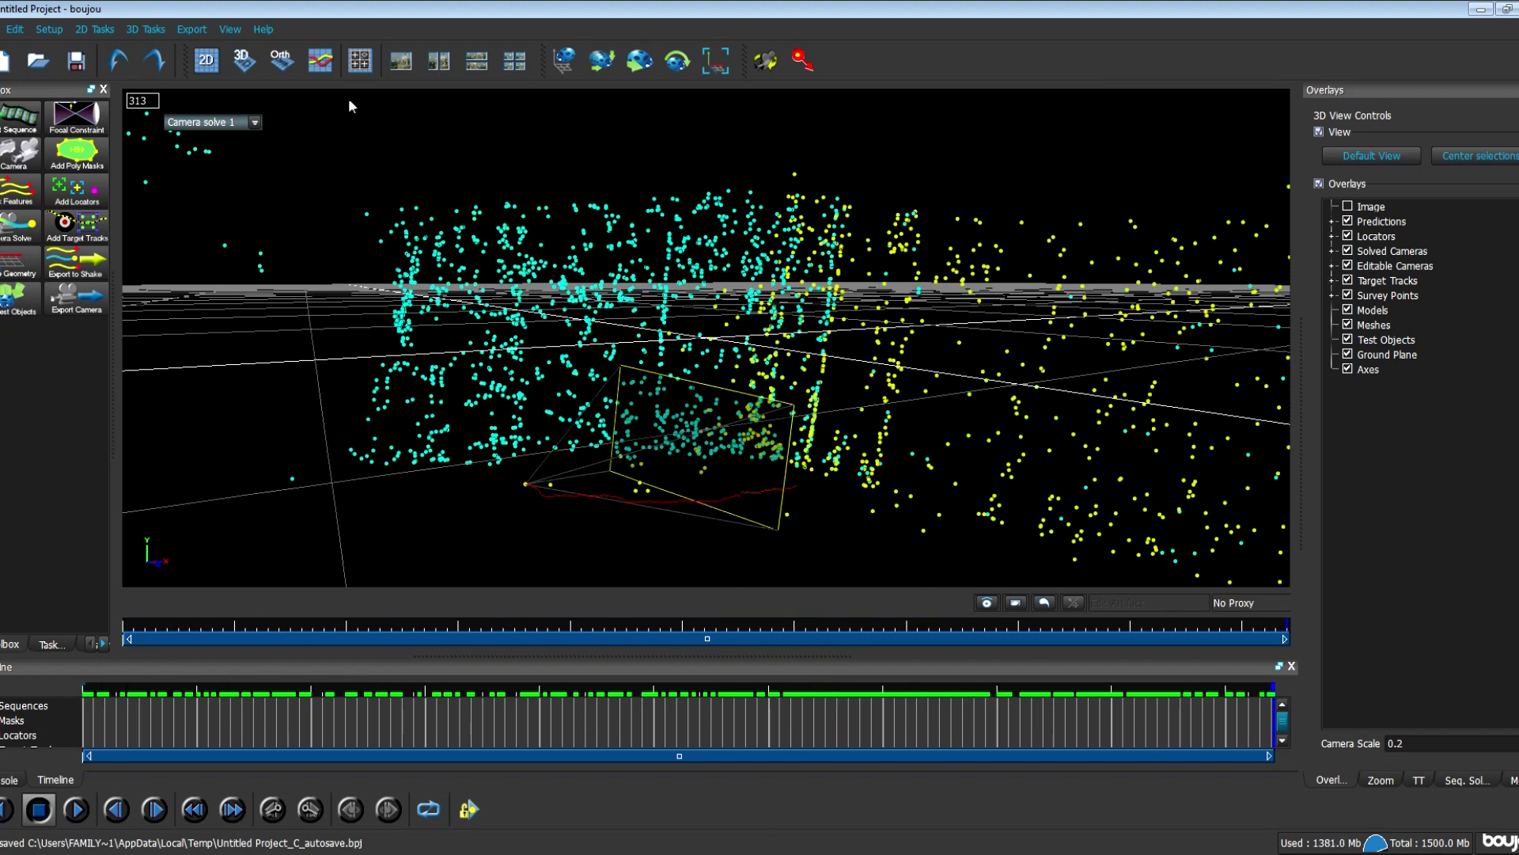
- Return to the 2D view at frame 245 and flag two groups of points along the upper window edge
{"action": "left_click", "coordinate": [206, 59]}
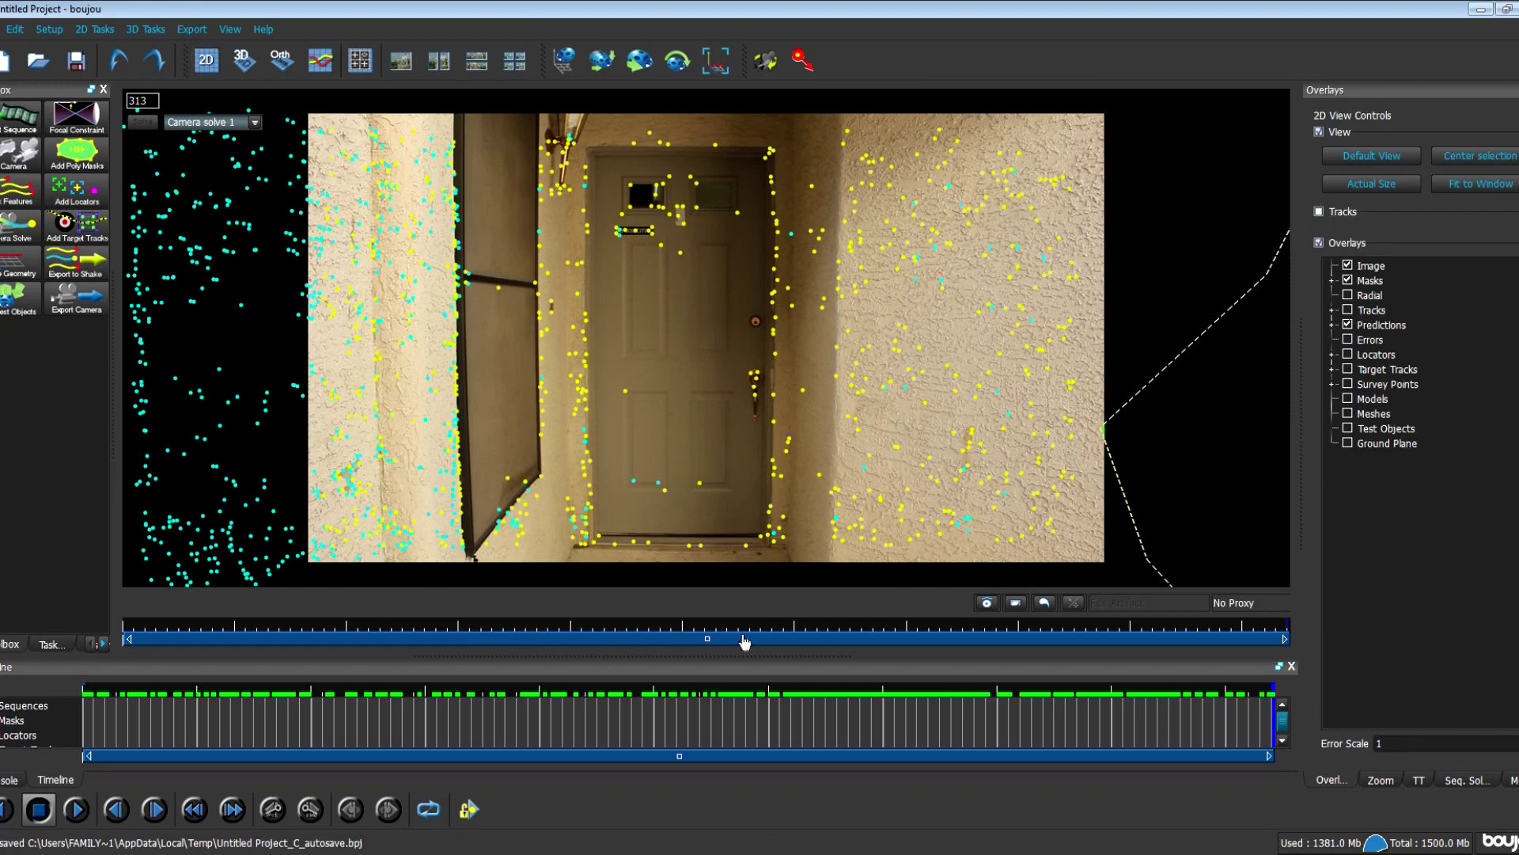
{"action": "left_click_drag", "start_coordinate": [1290, 629], "coordinate": [1032, 586]}
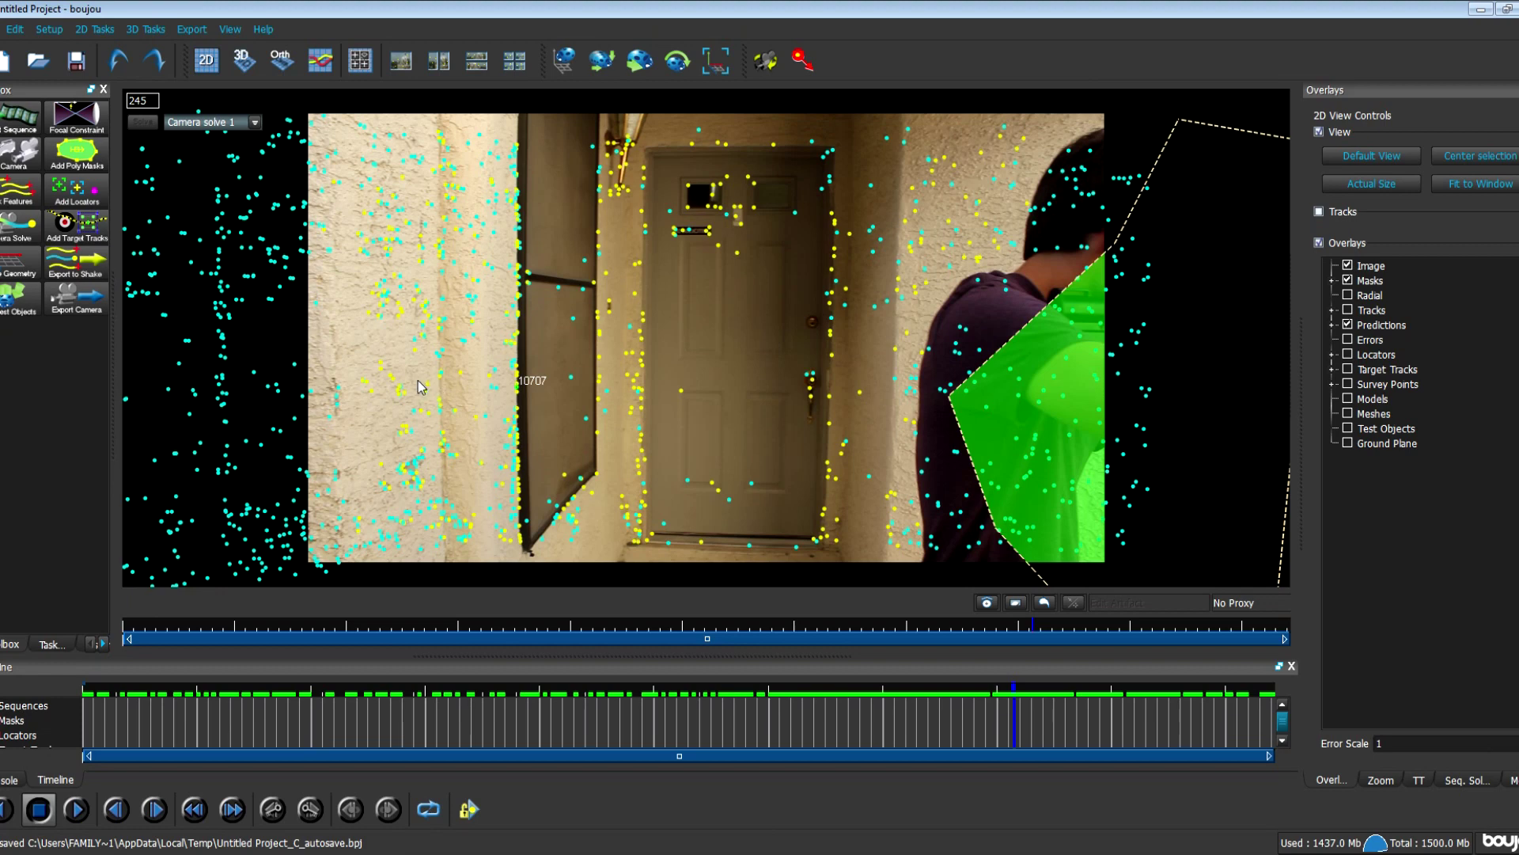
{"action": "left_click_drag", "start_coordinate": [459, 211], "coordinate": [522, 255]}
{"action": "left_click_drag", "start_coordinate": [507, 235], "coordinate": [521, 245]}
{"action": "left_click_drag", "start_coordinate": [502, 329], "coordinate": [518, 347]}
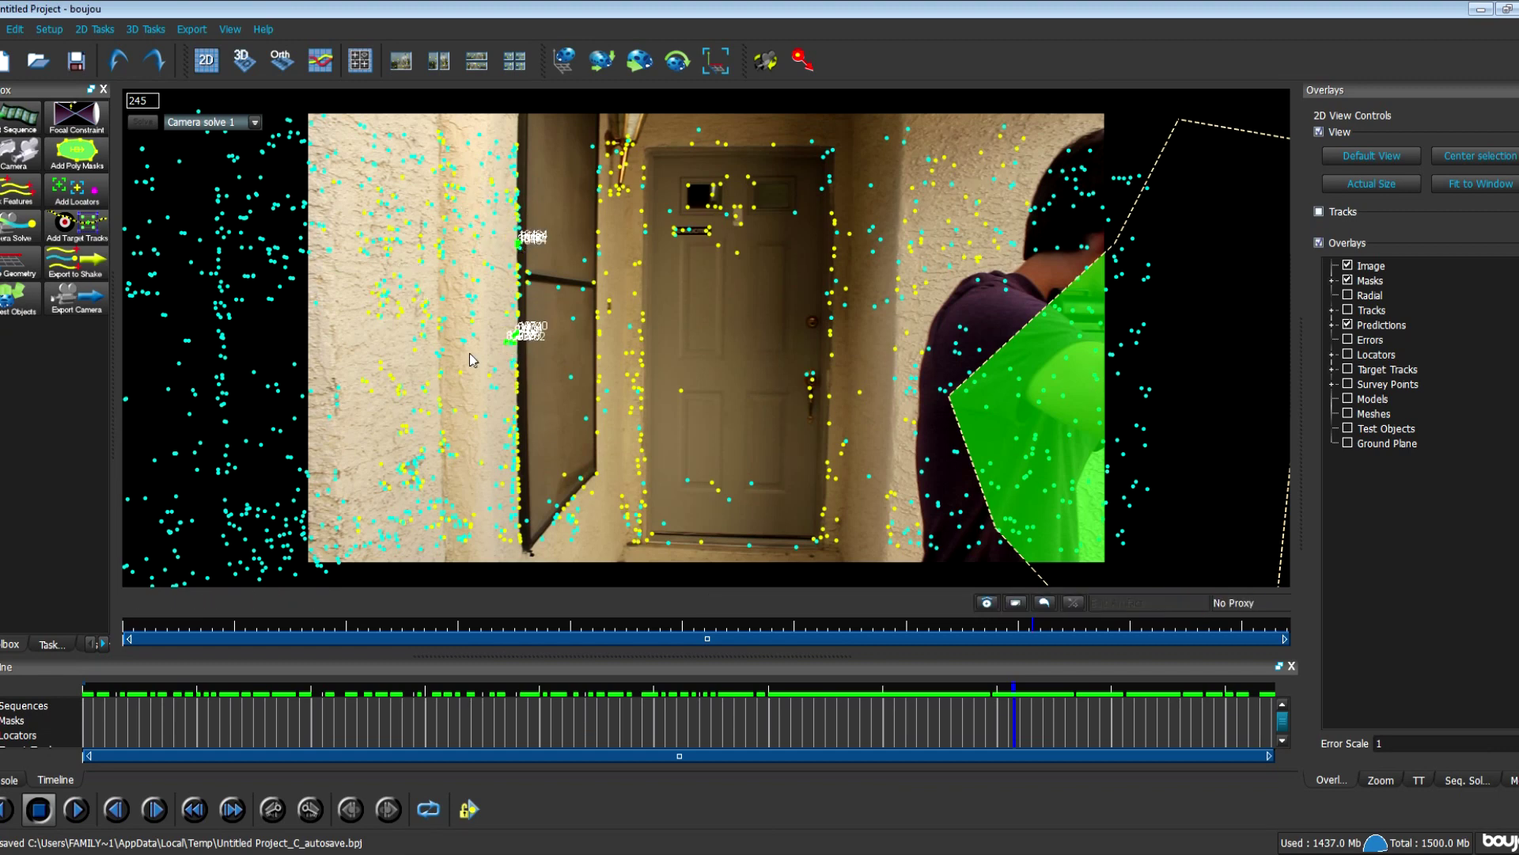
- Flag several groups of points on the stucco wall and one near the lower corner of the window
{"action": "left_click_drag", "start_coordinate": [355, 365], "coordinate": [378, 402]}
{"action": "left_click_drag", "start_coordinate": [302, 374], "coordinate": [325, 409]}
{"action": "left_click_drag", "start_coordinate": [355, 223], "coordinate": [388, 263]}
{"action": "left_click_drag", "start_coordinate": [301, 223], "coordinate": [321, 259]}
{"action": "left_click", "coordinate": [516, 485]}
{"action": "right_click", "coordinate": [516, 485]}
{"action": "left_click", "coordinate": [569, 543]}
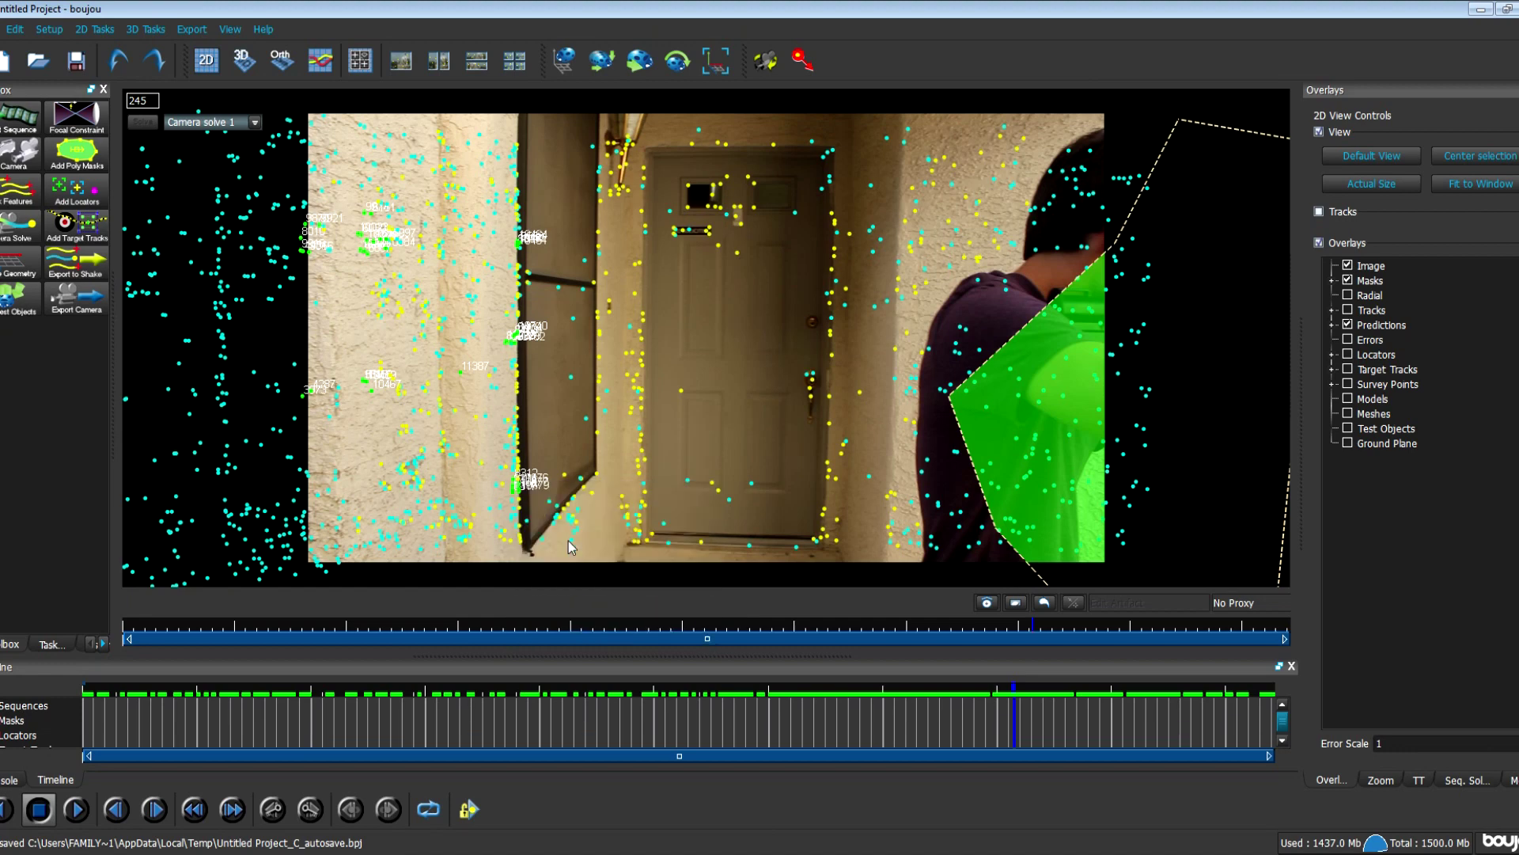
- Start a camera export in After Effects (Maya) format and choose the Desktop's Tutorial folder as its save location
{"action": "left_click", "coordinate": [77, 303]}
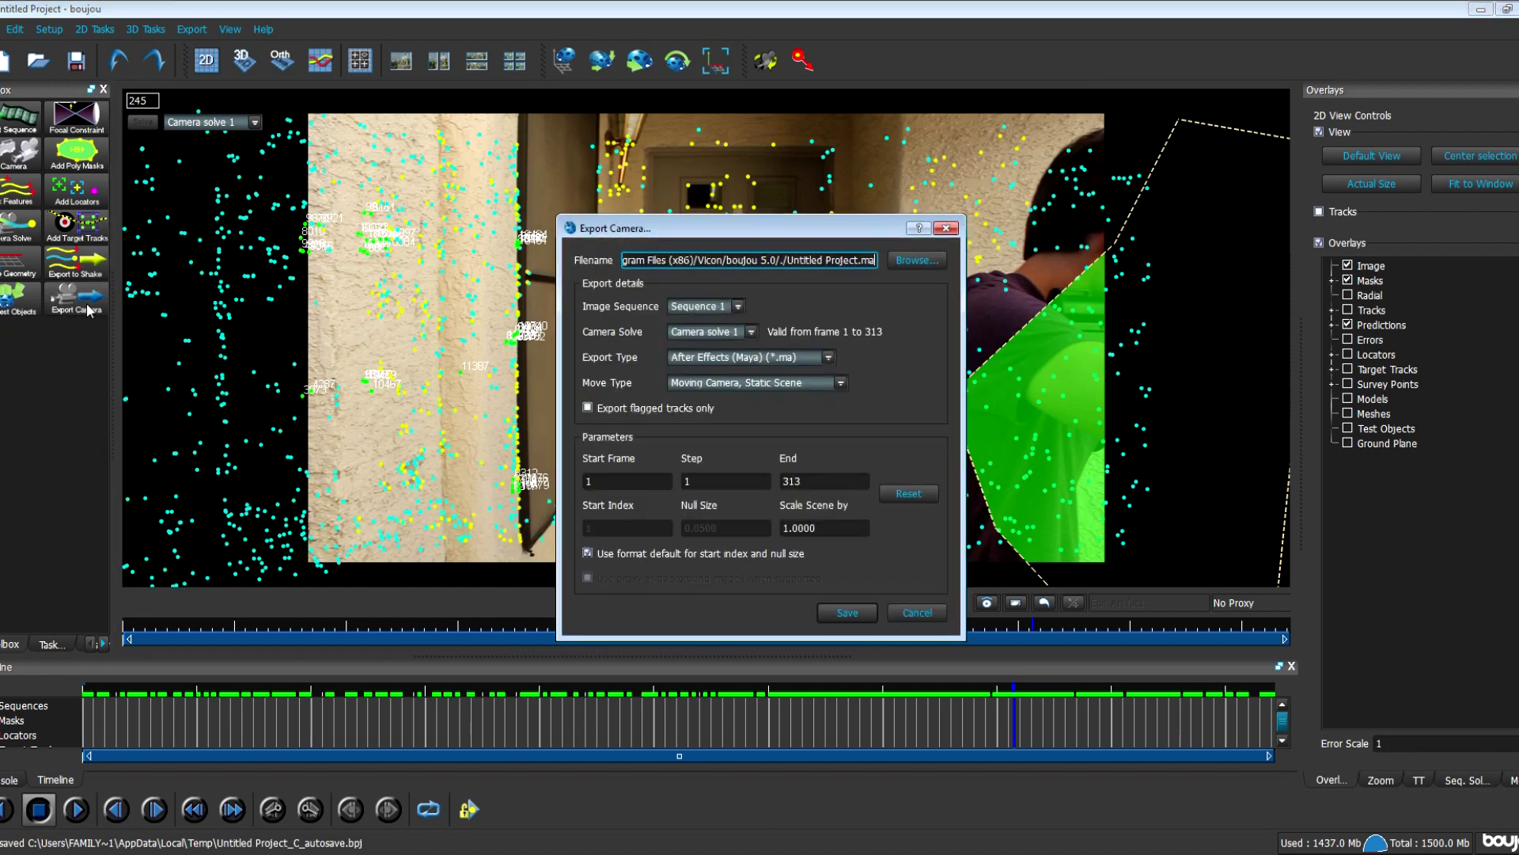
{"action": "left_click", "coordinate": [916, 262]}
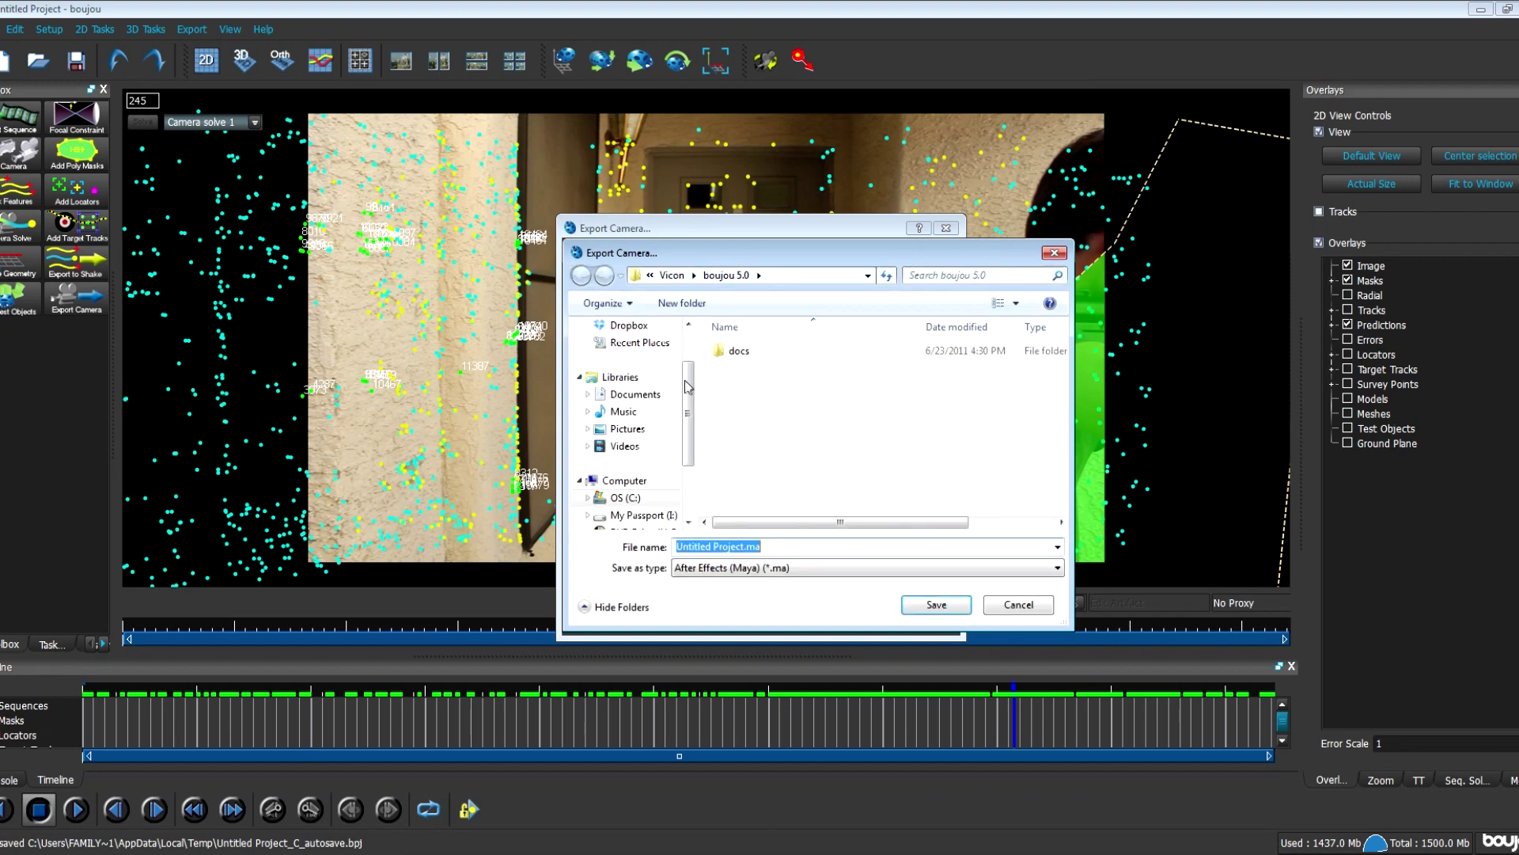
{"action": "scroll", "coordinate": [695, 382], "scroll_direction": "up", "scroll_amount": 3}
{"action": "left_click", "coordinate": [627, 350]}
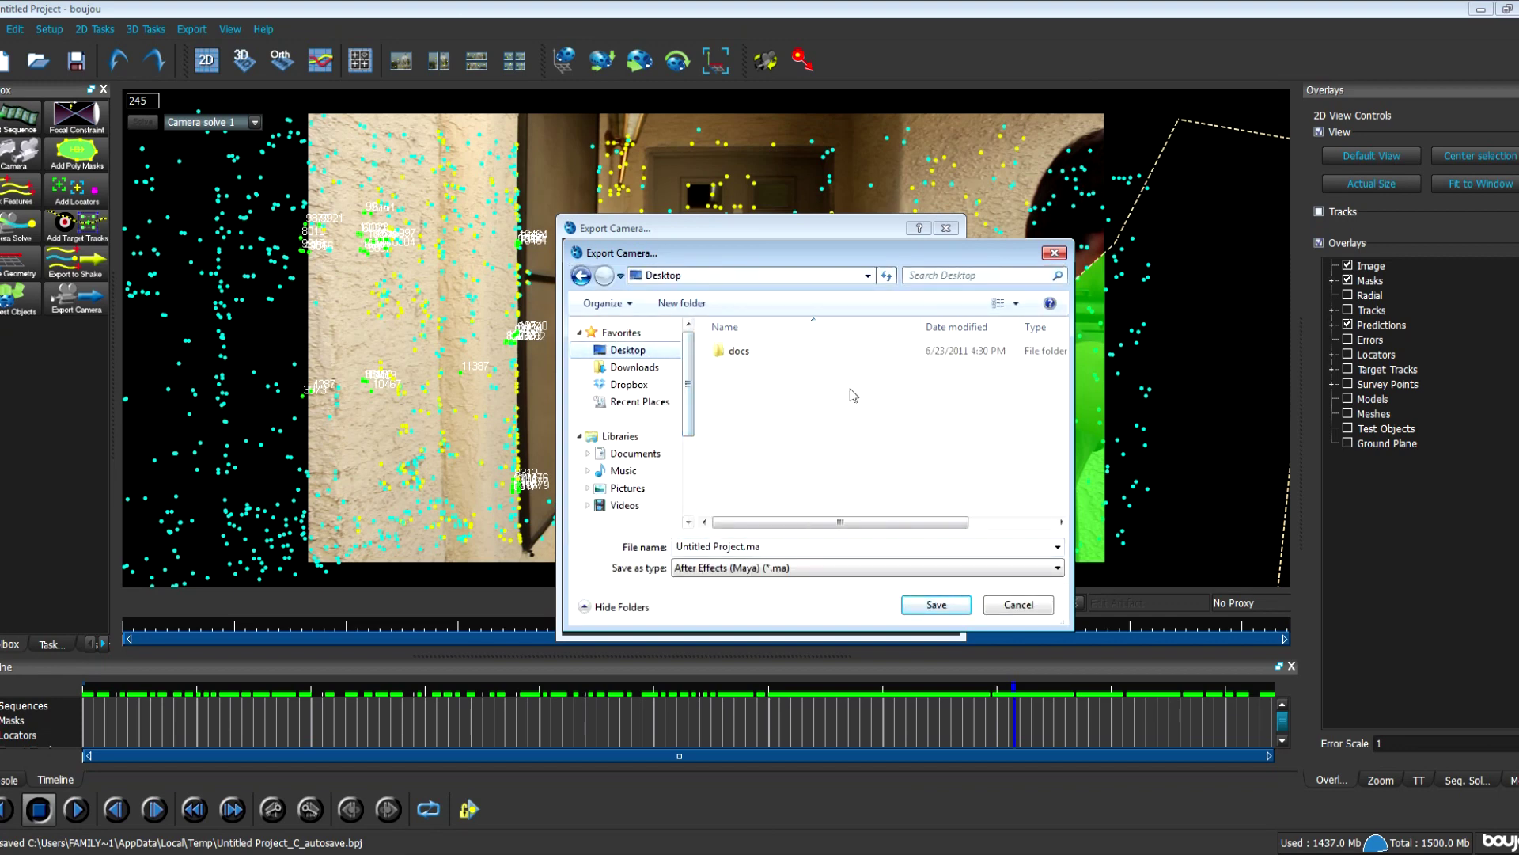
{"action": "double_click", "coordinate": [753, 548]}
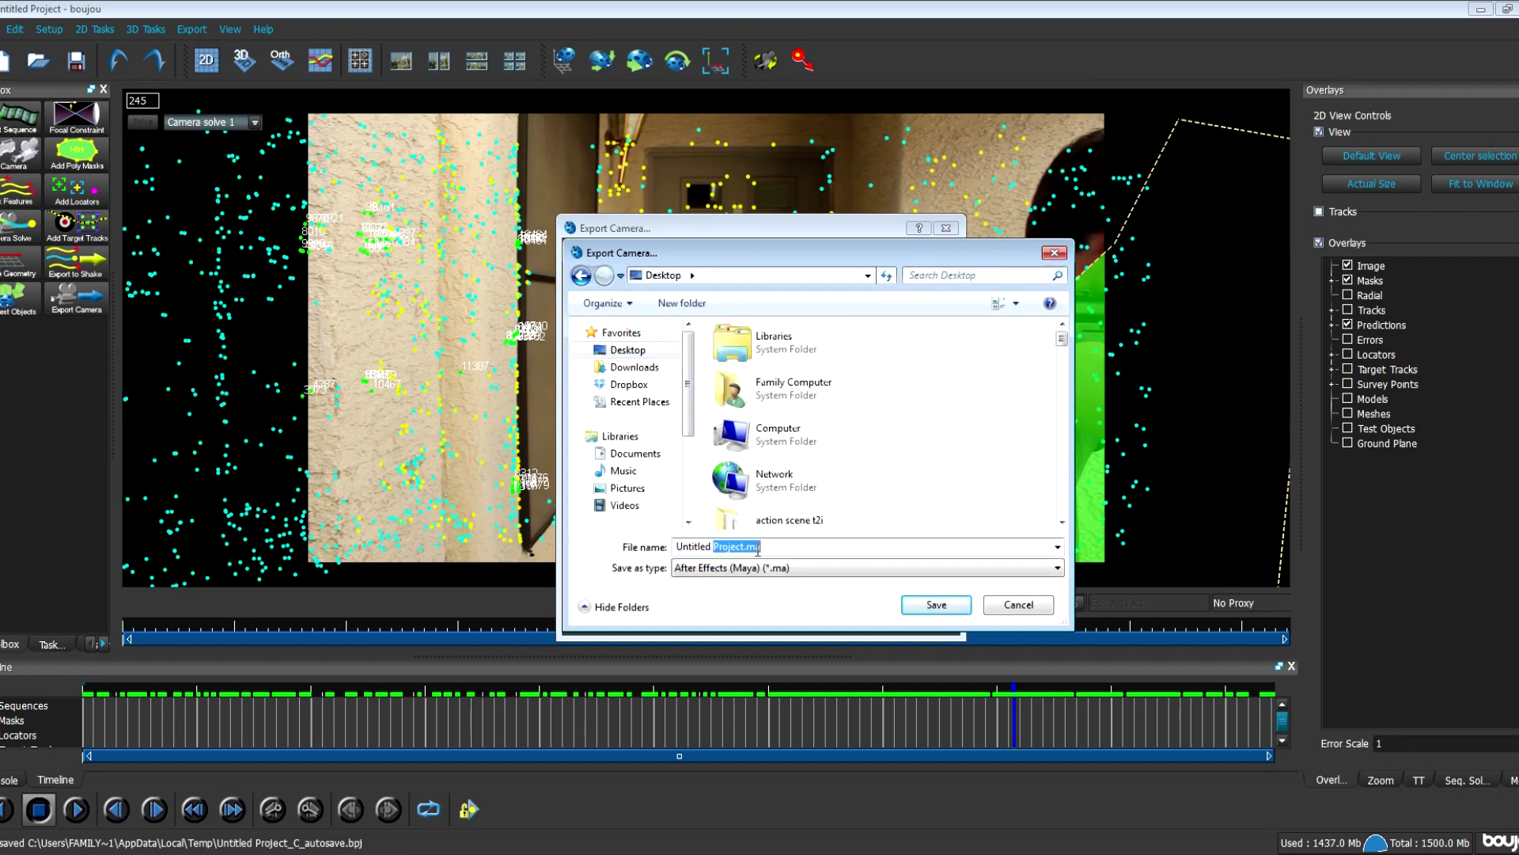
{"action": "left_click_drag", "start_coordinate": [796, 549], "coordinate": [403, 547]}
{"action": "type", "text": "tut"}
{"action": "left_click", "coordinate": [720, 562]}
{"action": "key", "text": "Return"}
- Name the camera export file bruce waybe.ma and accept the save location
{"action": "left_click_drag", "start_coordinate": [744, 546], "coordinate": [676, 547]}
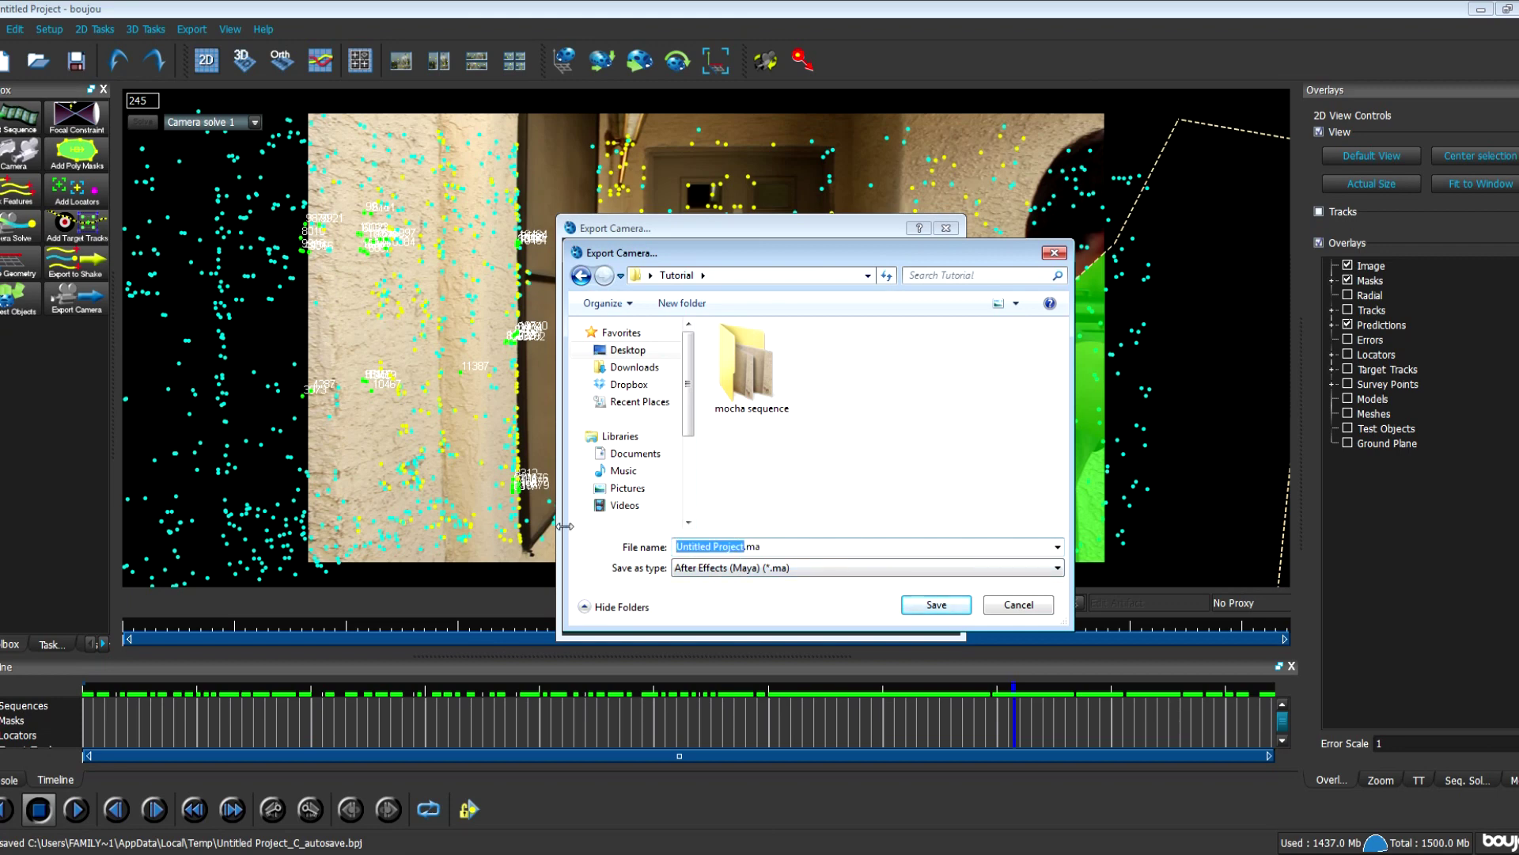
{"action": "type", "text": "bruce wwa"}
{"action": "type", "text": "aybe"}
{"action": "left_click", "coordinate": [924, 608]}
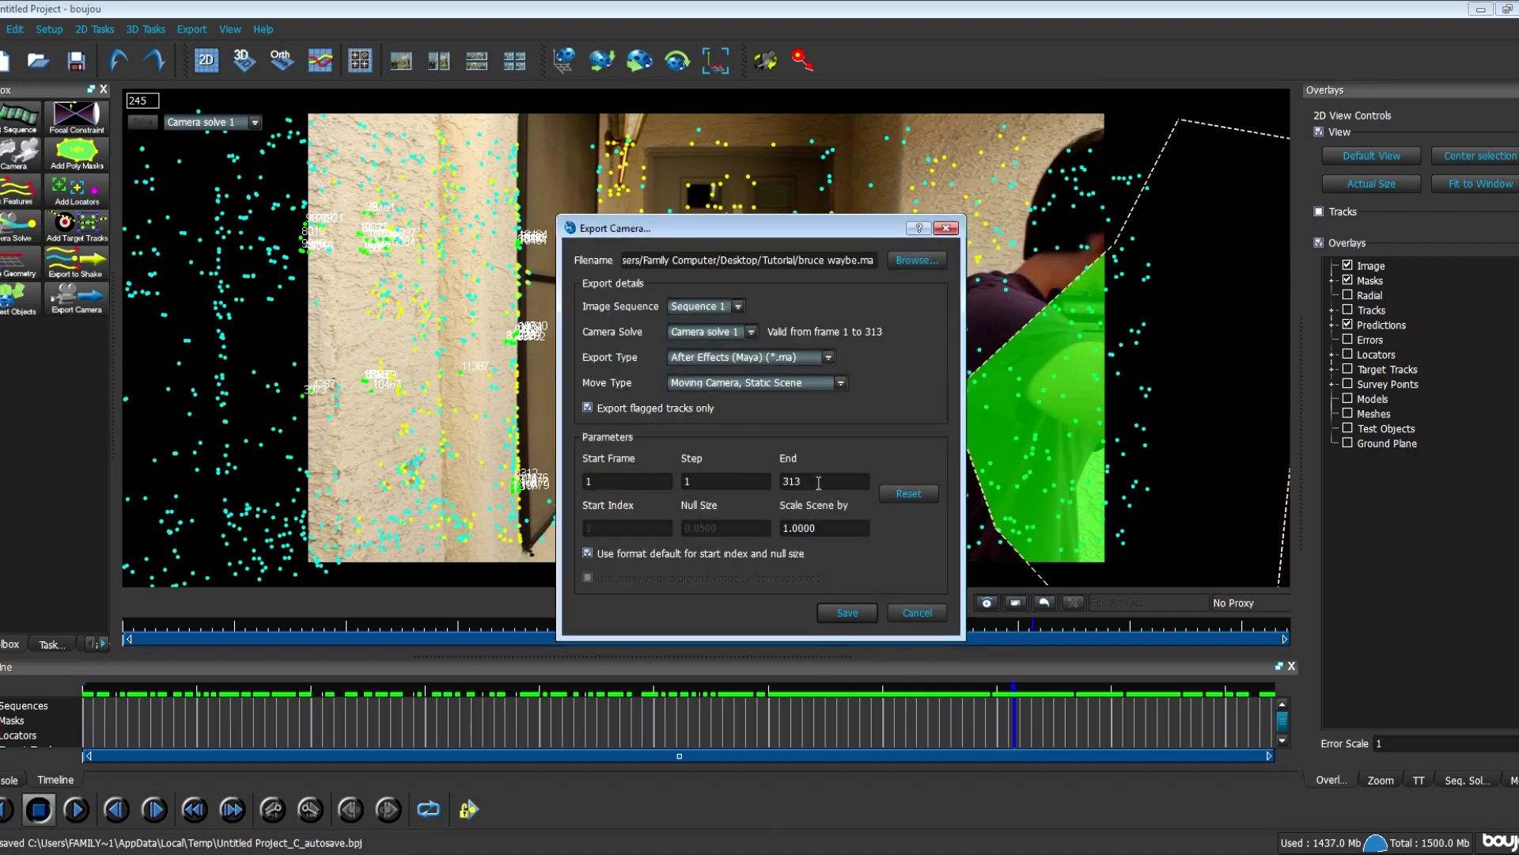
- Limit the export to flagged tracks, scale the scene by 100 and save the camera file
{"action": "double_click", "coordinate": [848, 528]}
{"action": "type", "text": "100"}
{"action": "left_click", "coordinate": [866, 614]}
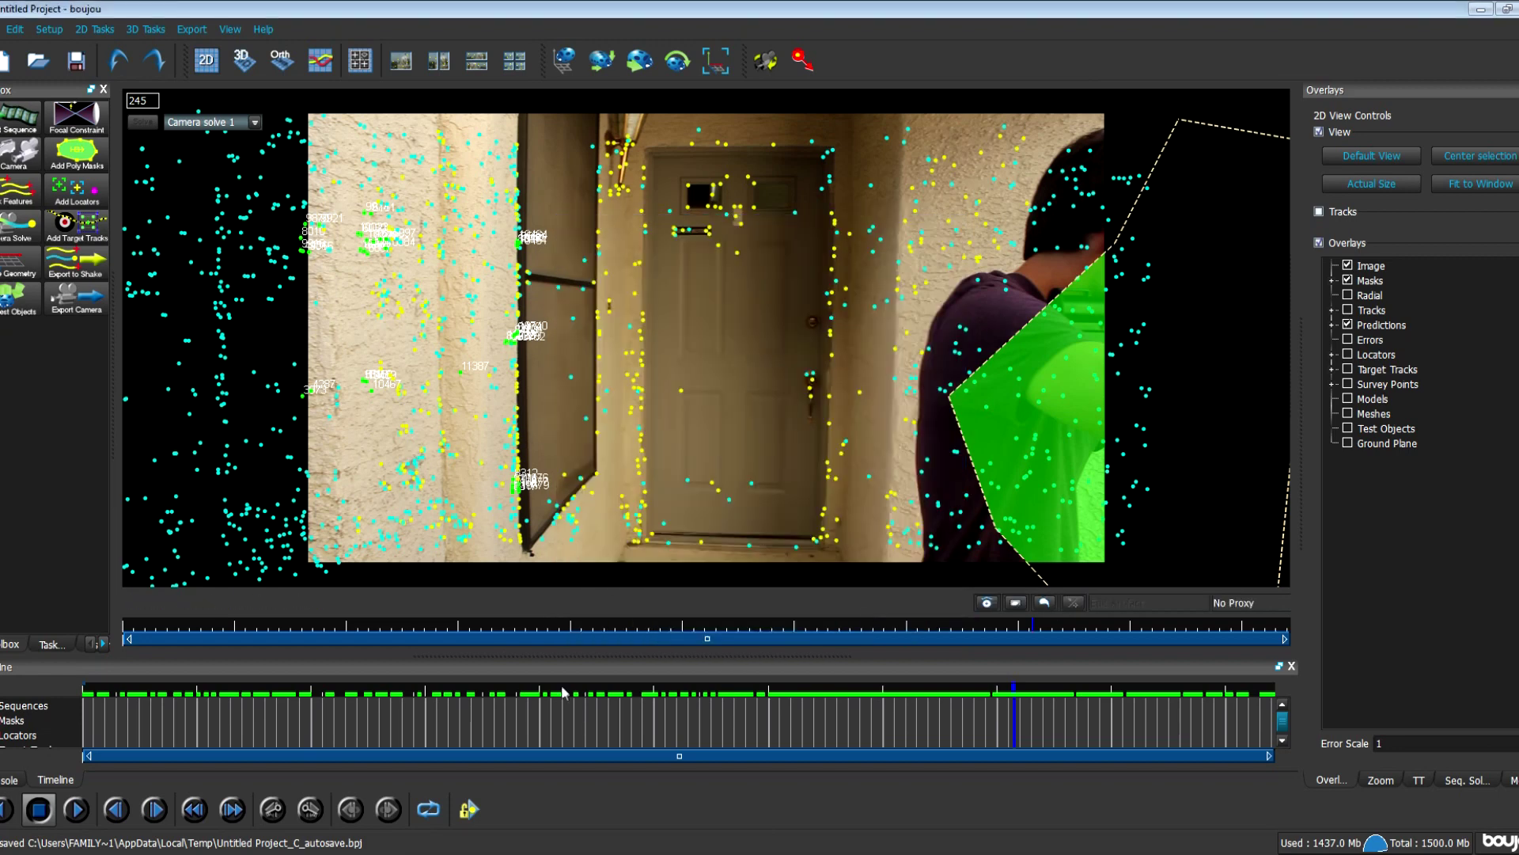
- Switch to After Effects, show the MVI_1159 composition's timeline and start a file import
{"action": "key", "text": "alt+Tab"}
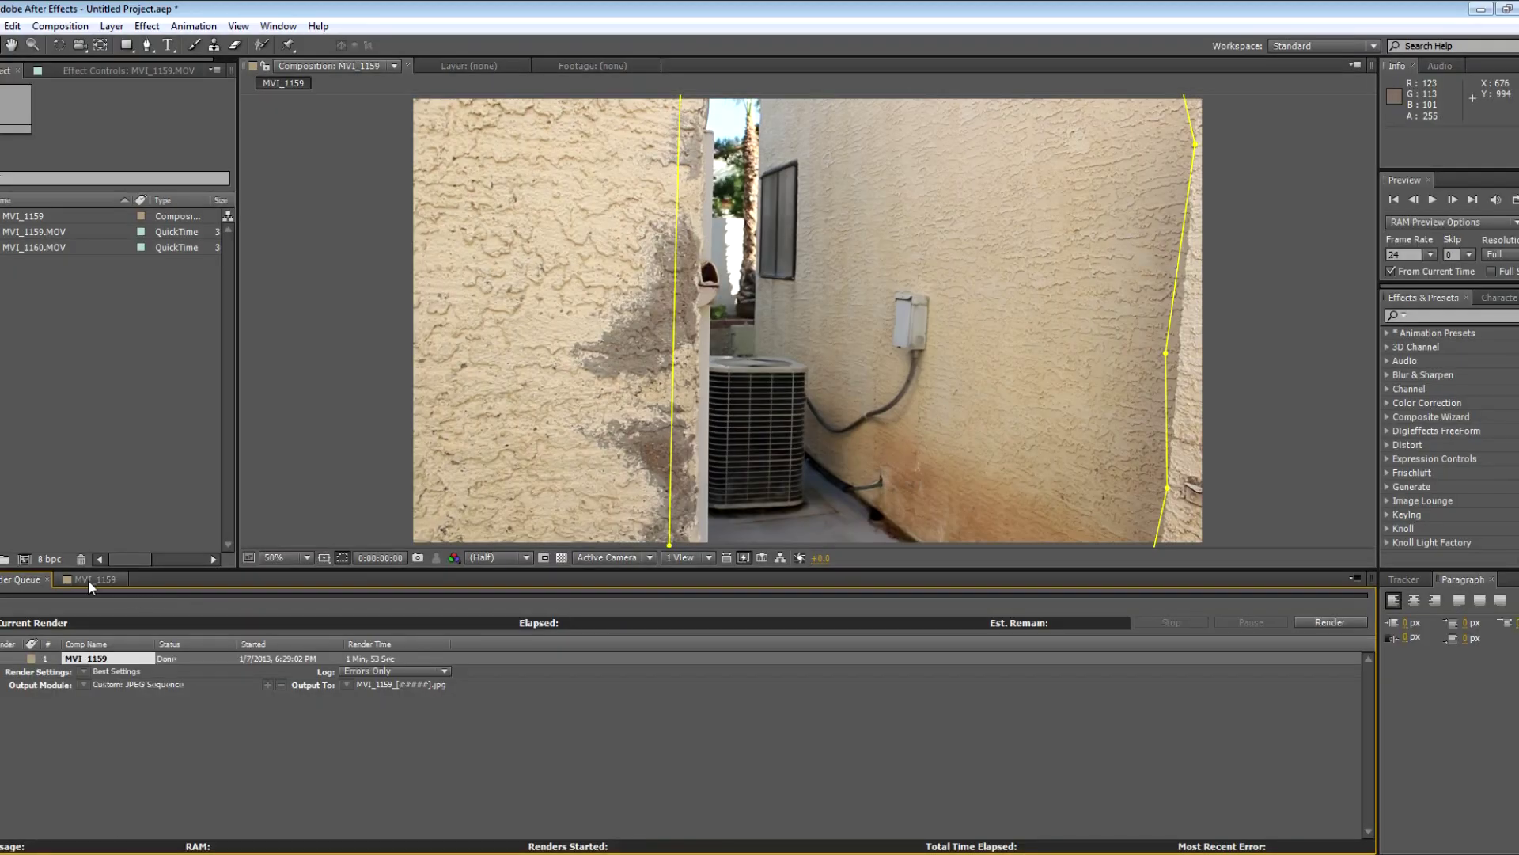
{"action": "left_click", "coordinate": [88, 579]}
{"action": "left_click", "coordinate": [12, 26]}
{"action": "mouse_move", "coordinate": [2, 26]}
{"action": "mouse_move", "coordinate": [208, 259]}
{"action": "left_click", "coordinate": [368, 255]}
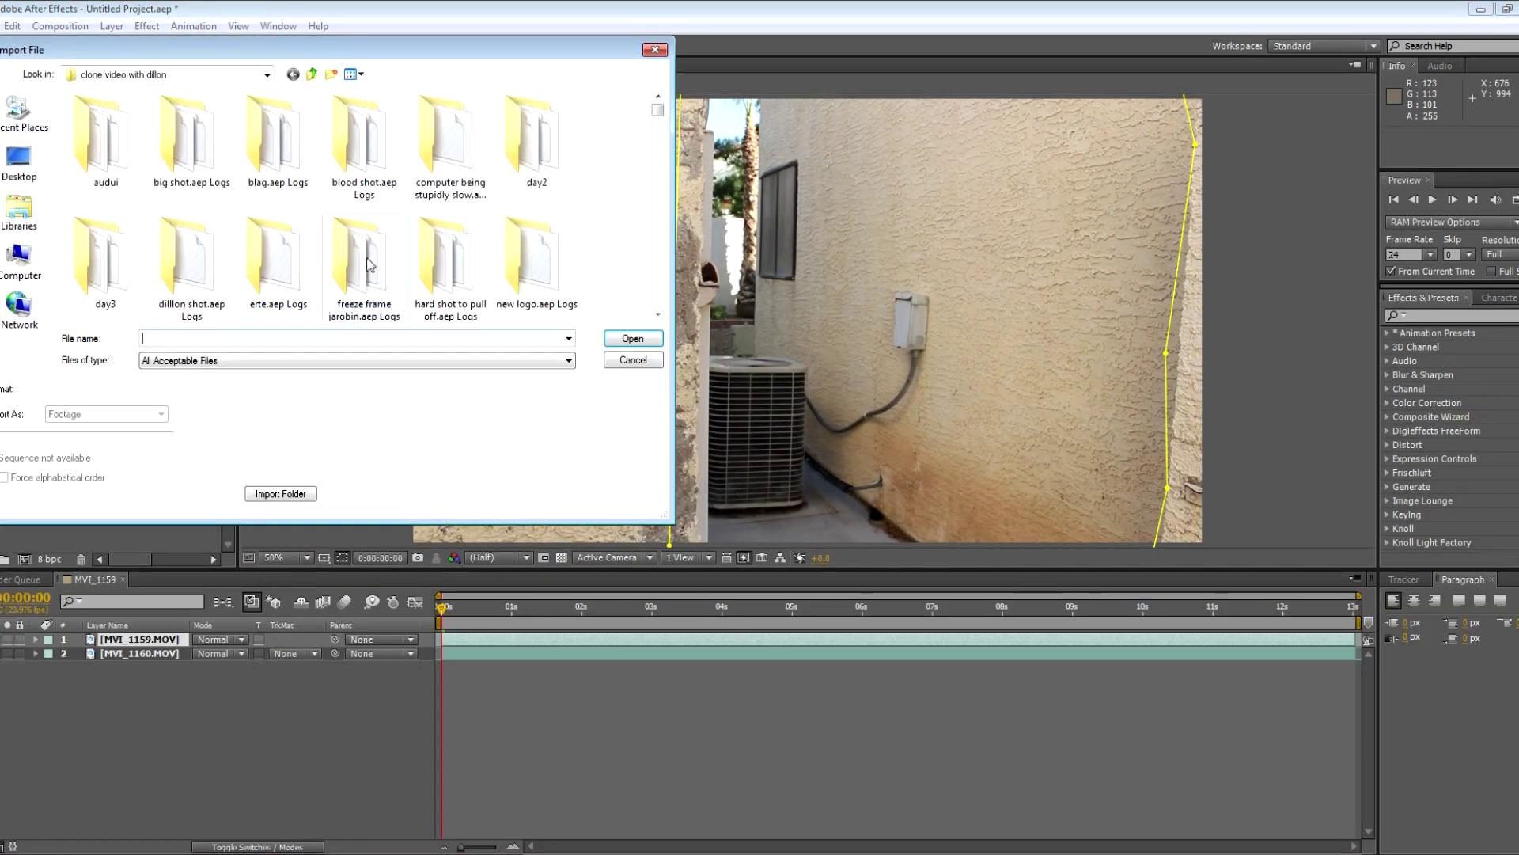
- Import bruce waybe.ma from the Desktop's Tutorial folder and open the imported bruce waybe composition
{"action": "left_click", "coordinate": [46, 174]}
{"action": "type", "text": "tut"}
{"action": "left_click", "coordinate": [183, 354]}
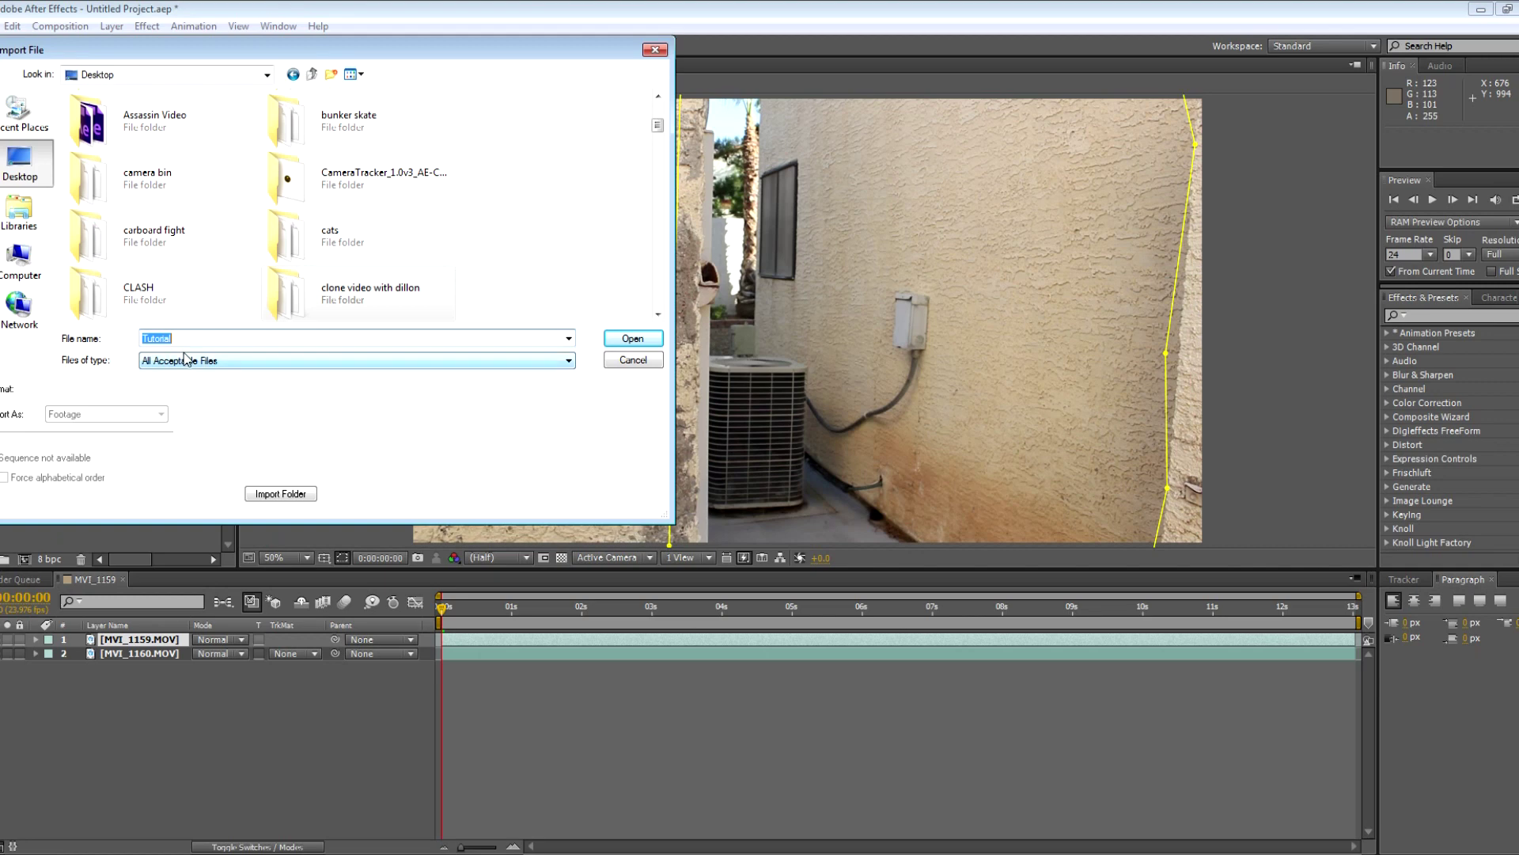
{"action": "key", "text": "Return"}
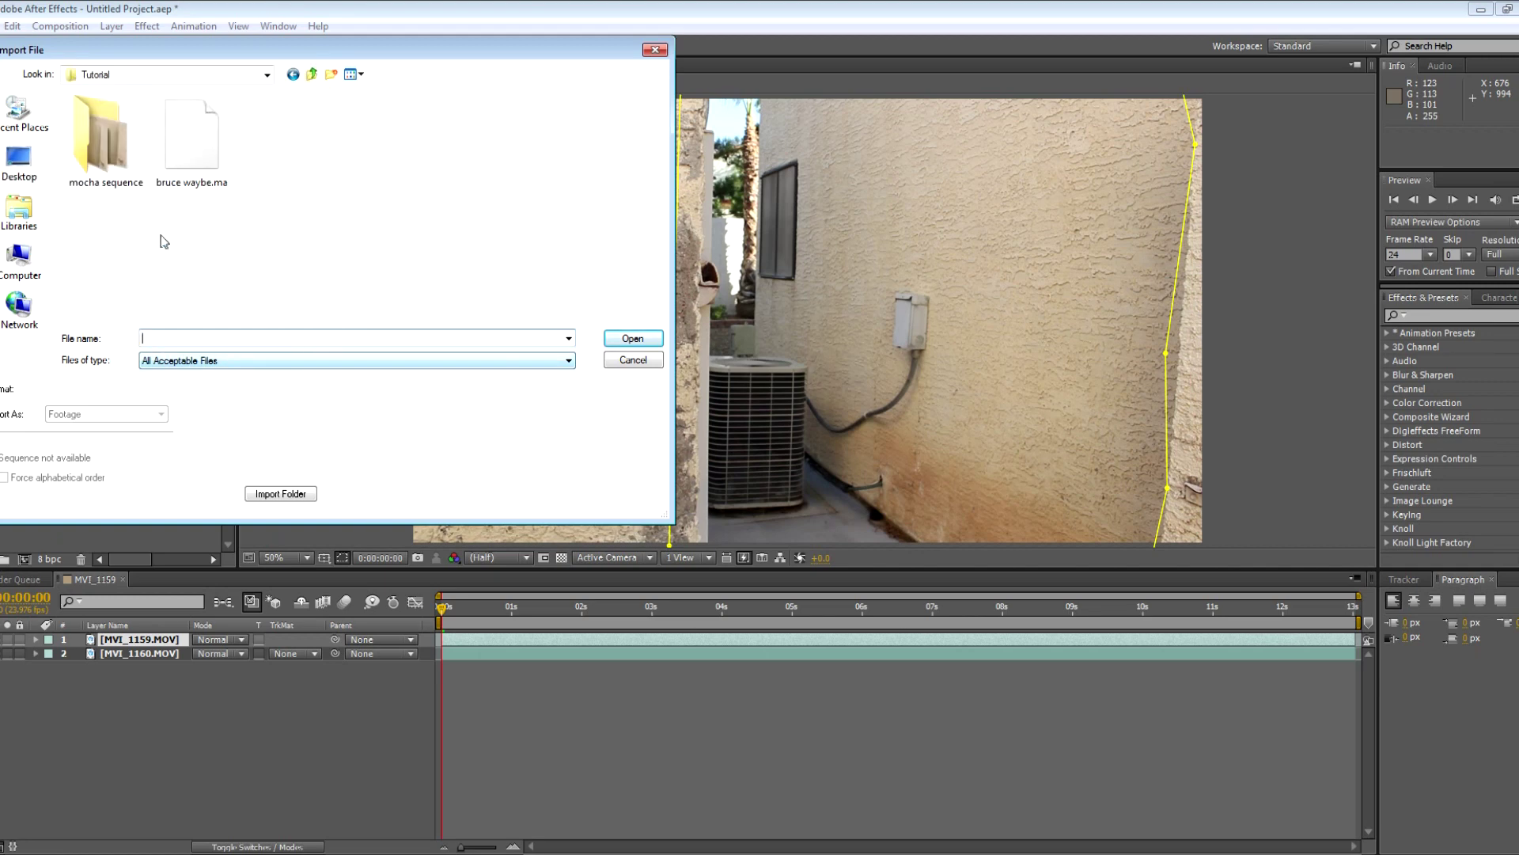
{"action": "left_click", "coordinate": [194, 159]}
{"action": "left_click", "coordinate": [622, 335]}
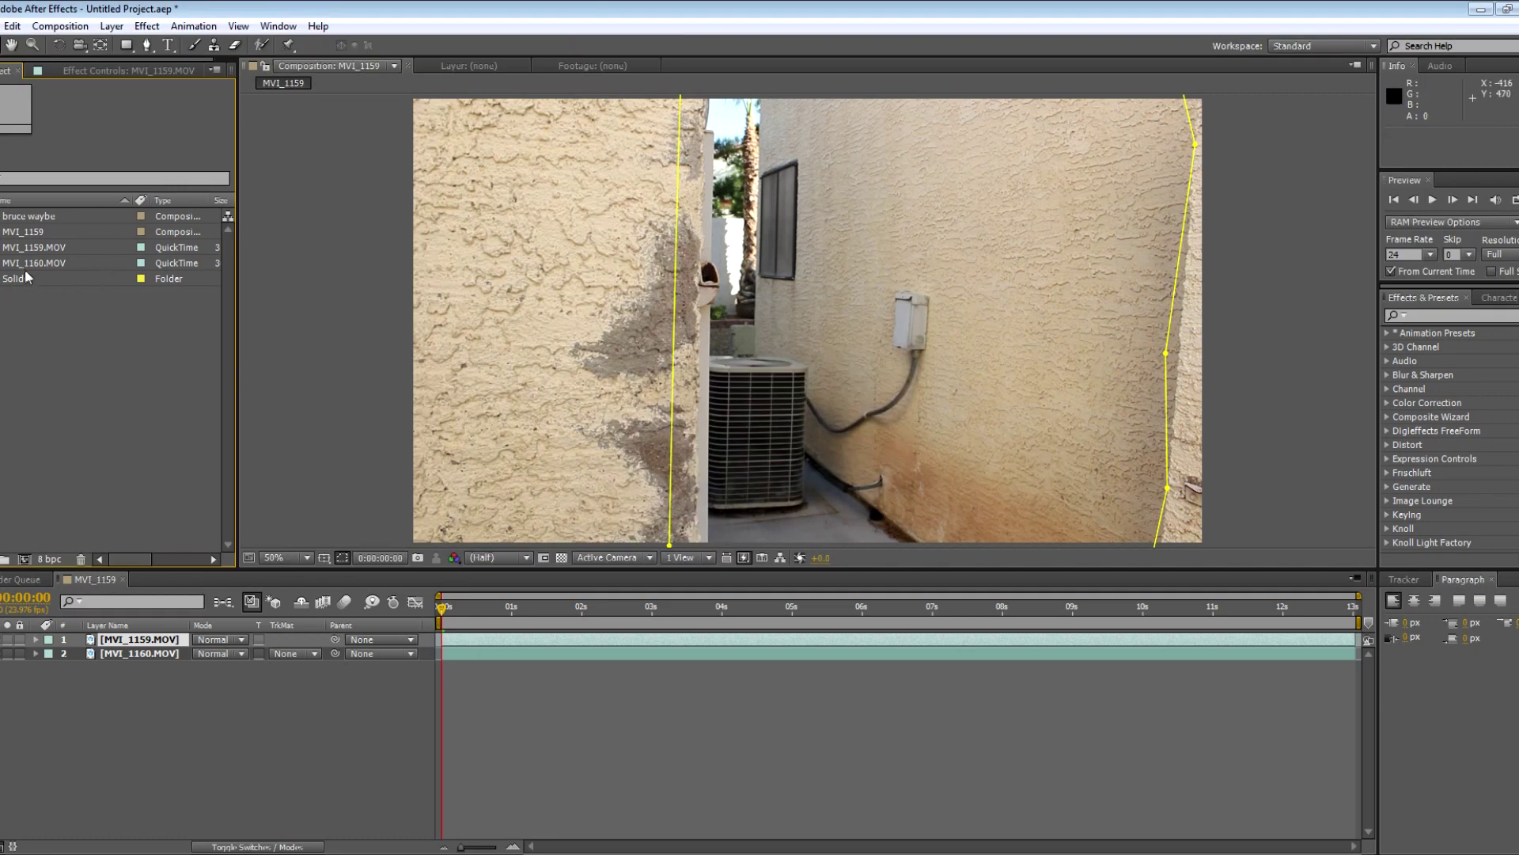
{"action": "double_click", "coordinate": [31, 215]}
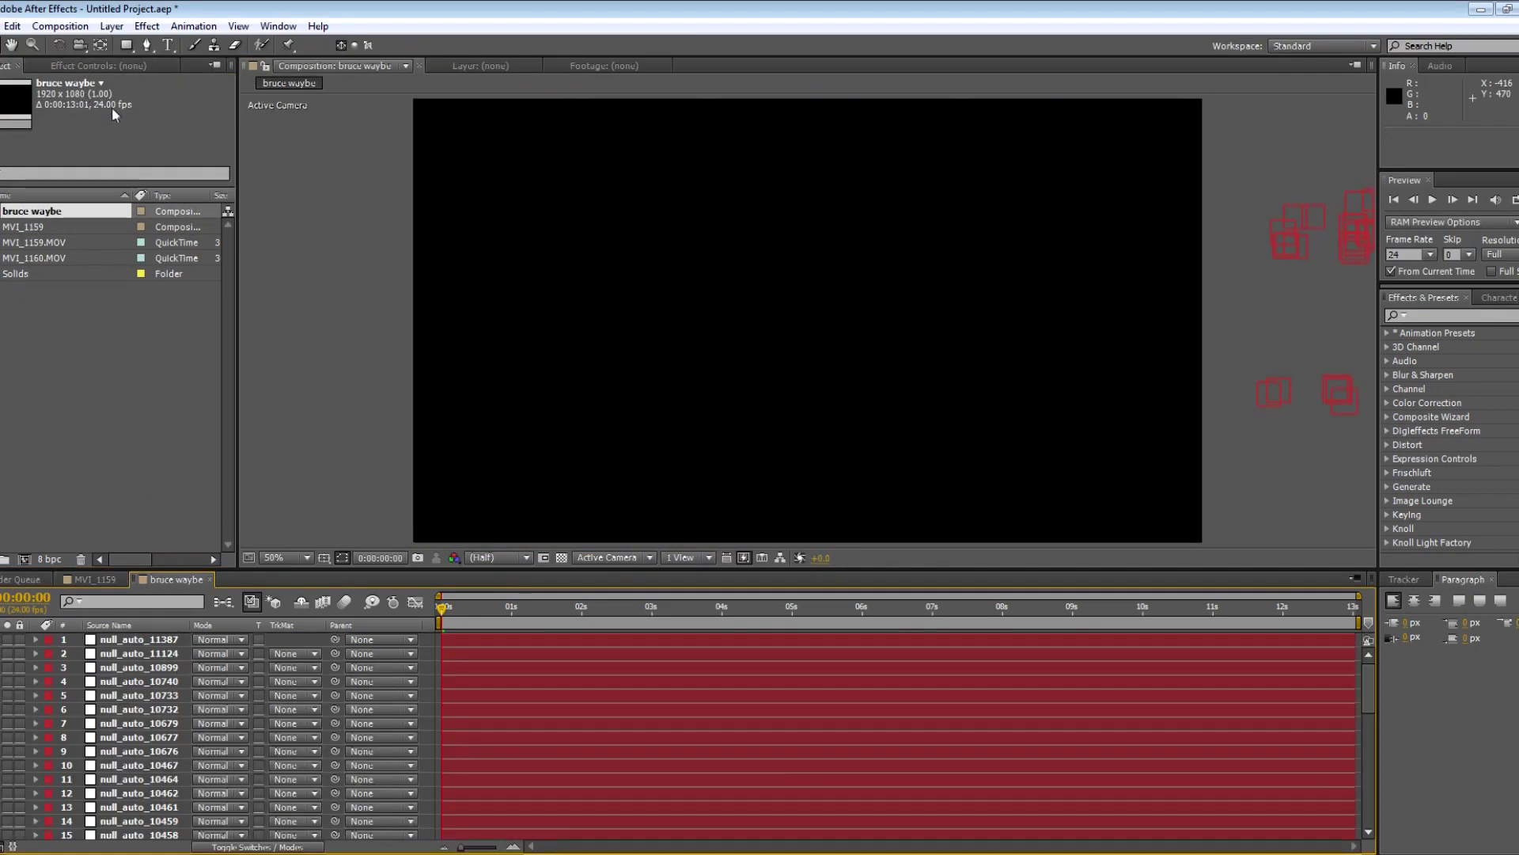
- Copy both footage layers from the MVI_1159 composition into bruce waybe and place them above the null layers
{"action": "left_click", "coordinate": [73, 258]}
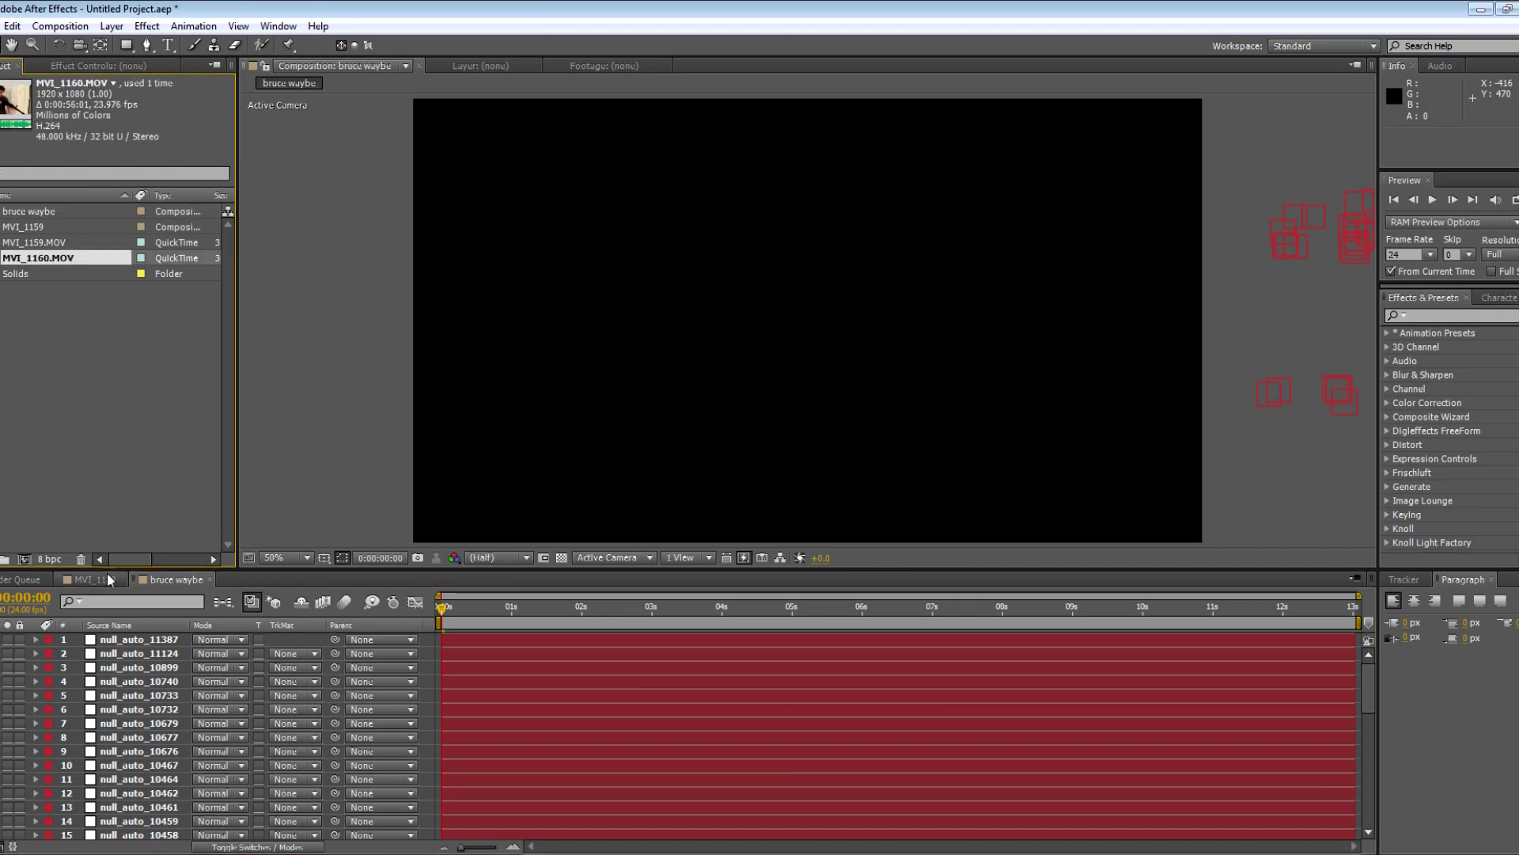
{"action": "left_click", "coordinate": [95, 579]}
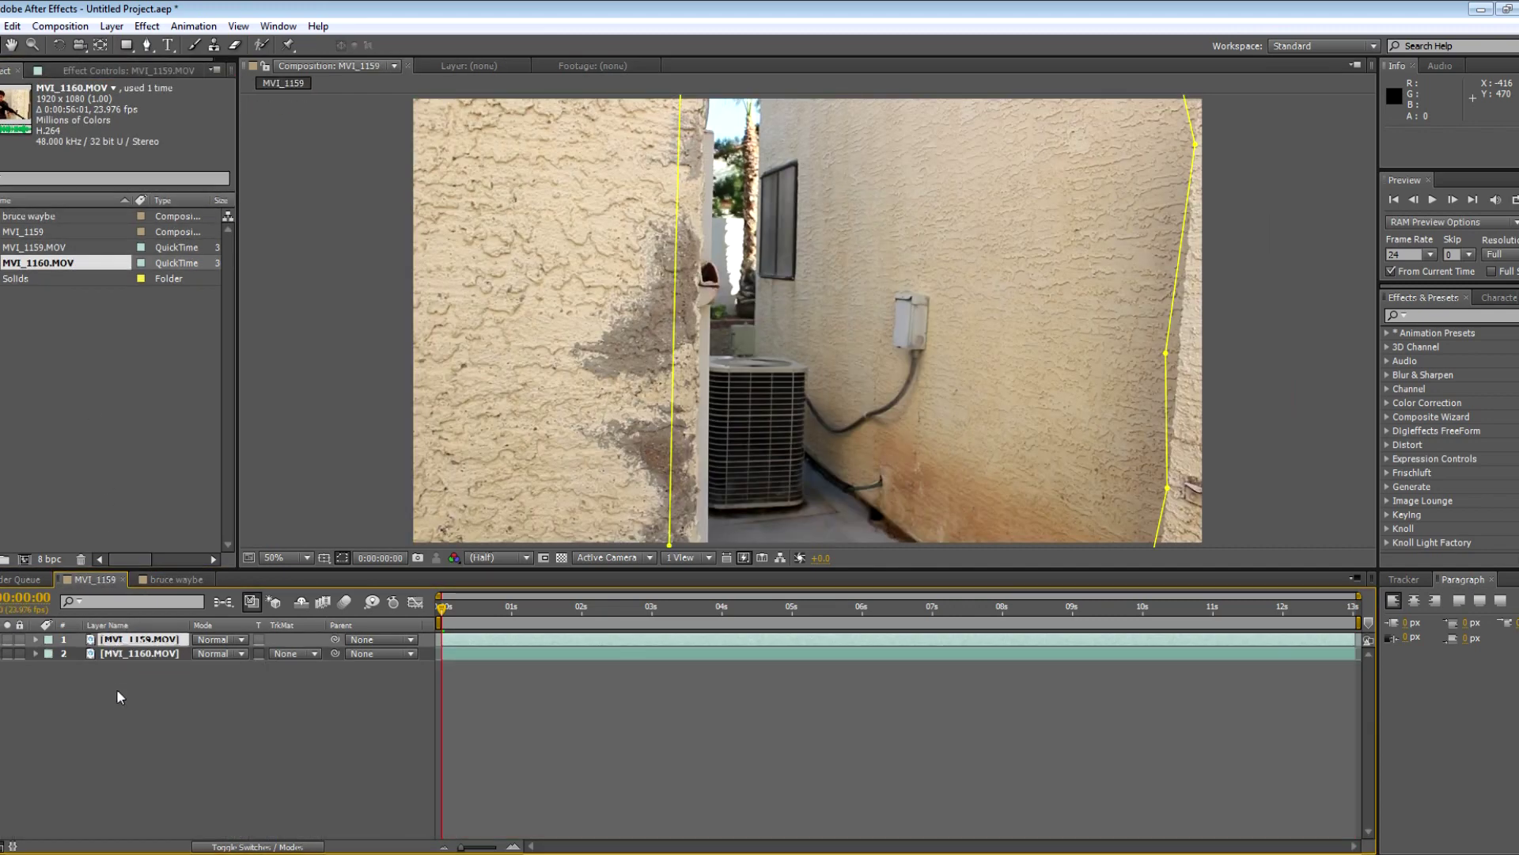
{"action": "left_click_drag", "start_coordinate": [119, 696], "coordinate": [93, 645]}
{"action": "key", "text": "ctrl+c"}
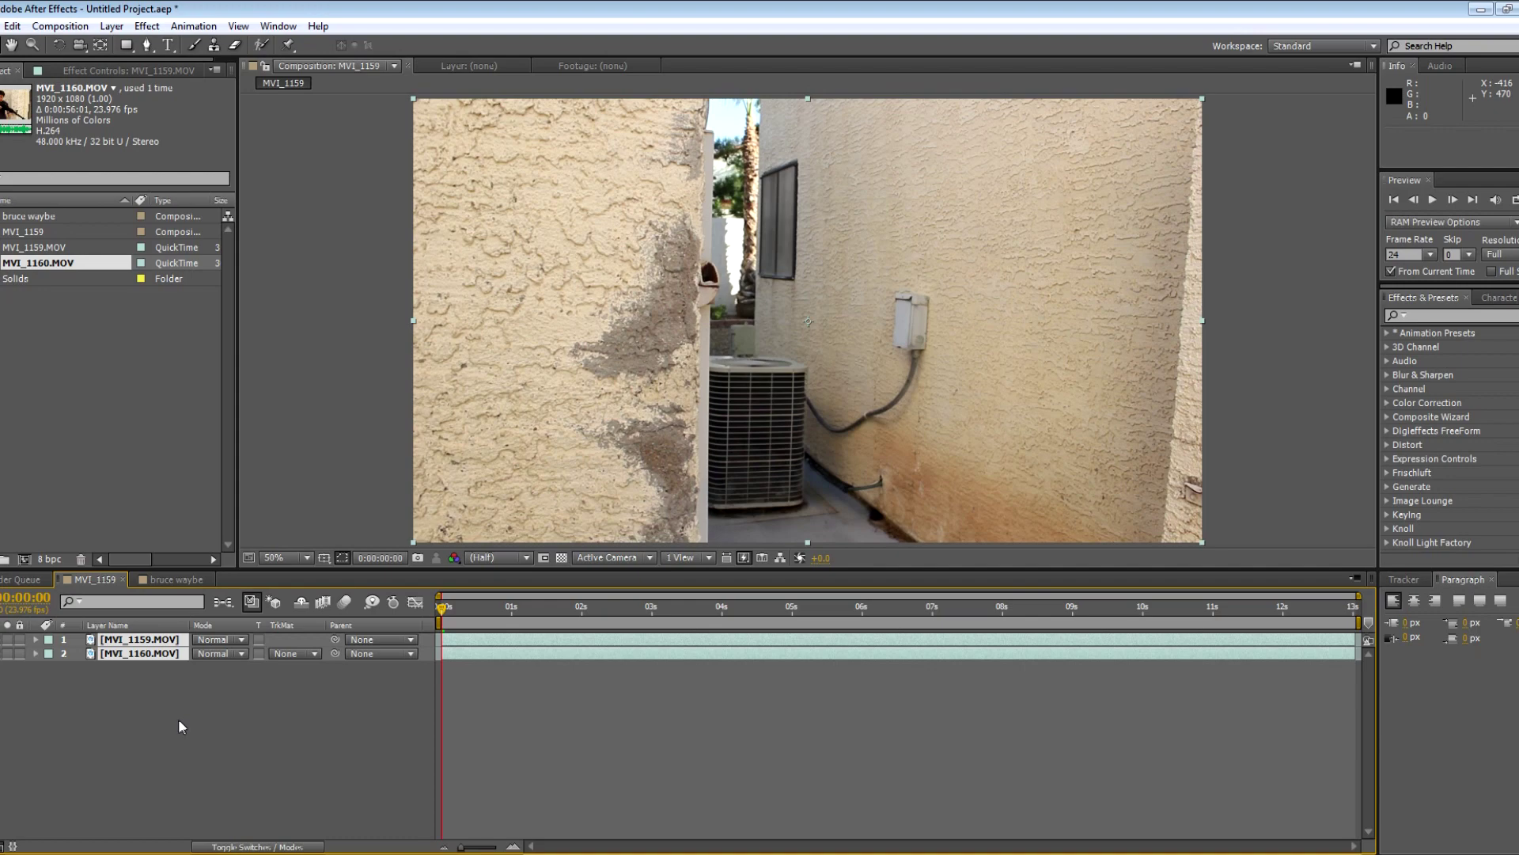
{"action": "left_click", "coordinate": [167, 581]}
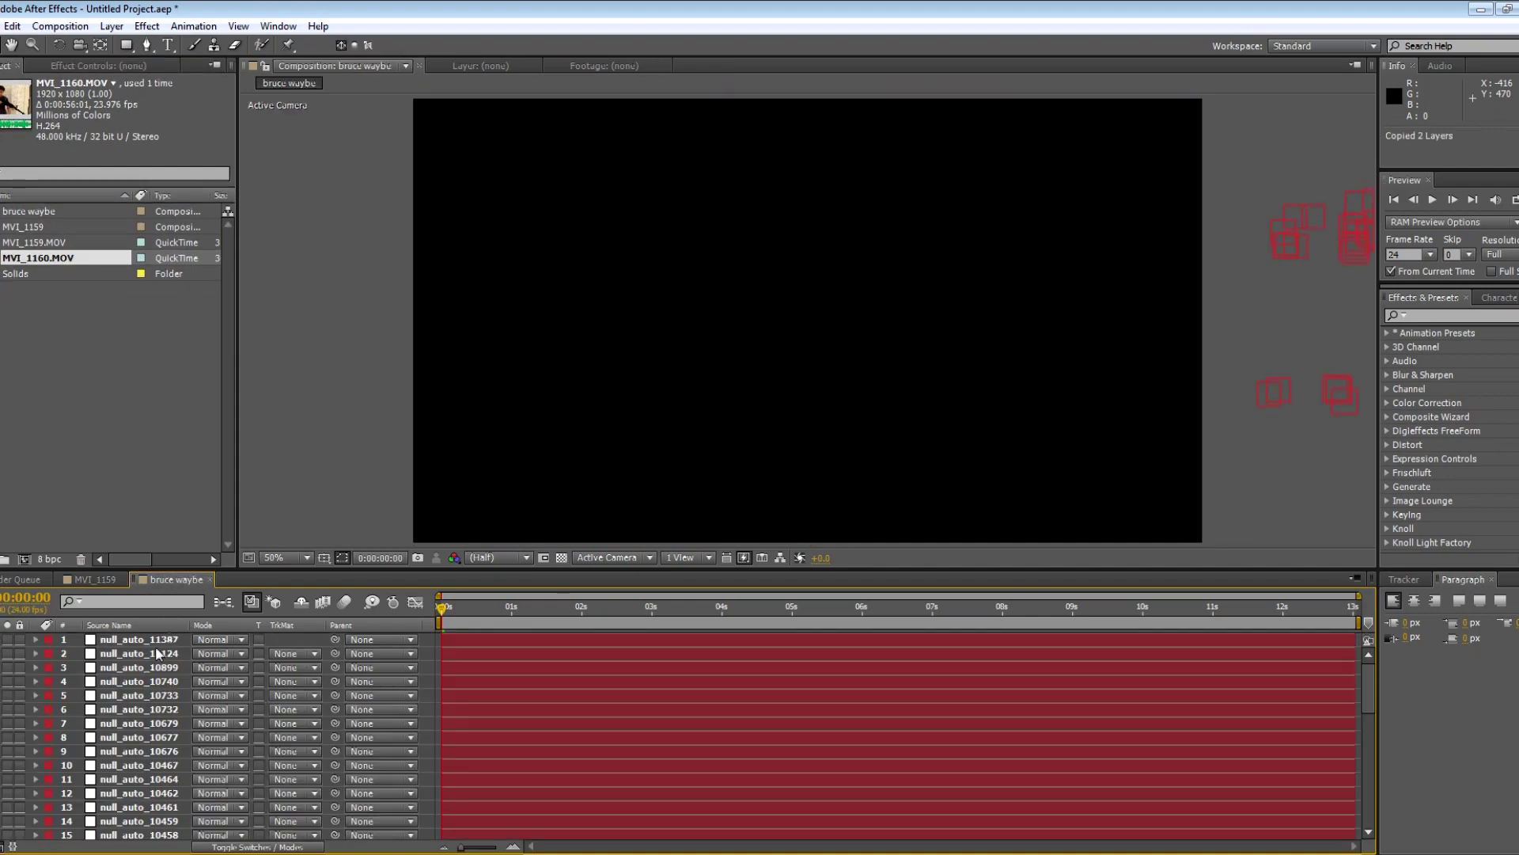
{"action": "left_click", "coordinate": [139, 669]}
{"action": "key", "text": "ctrl+v"}
{"action": "left_click_drag", "start_coordinate": [147, 665], "coordinate": [157, 642]}
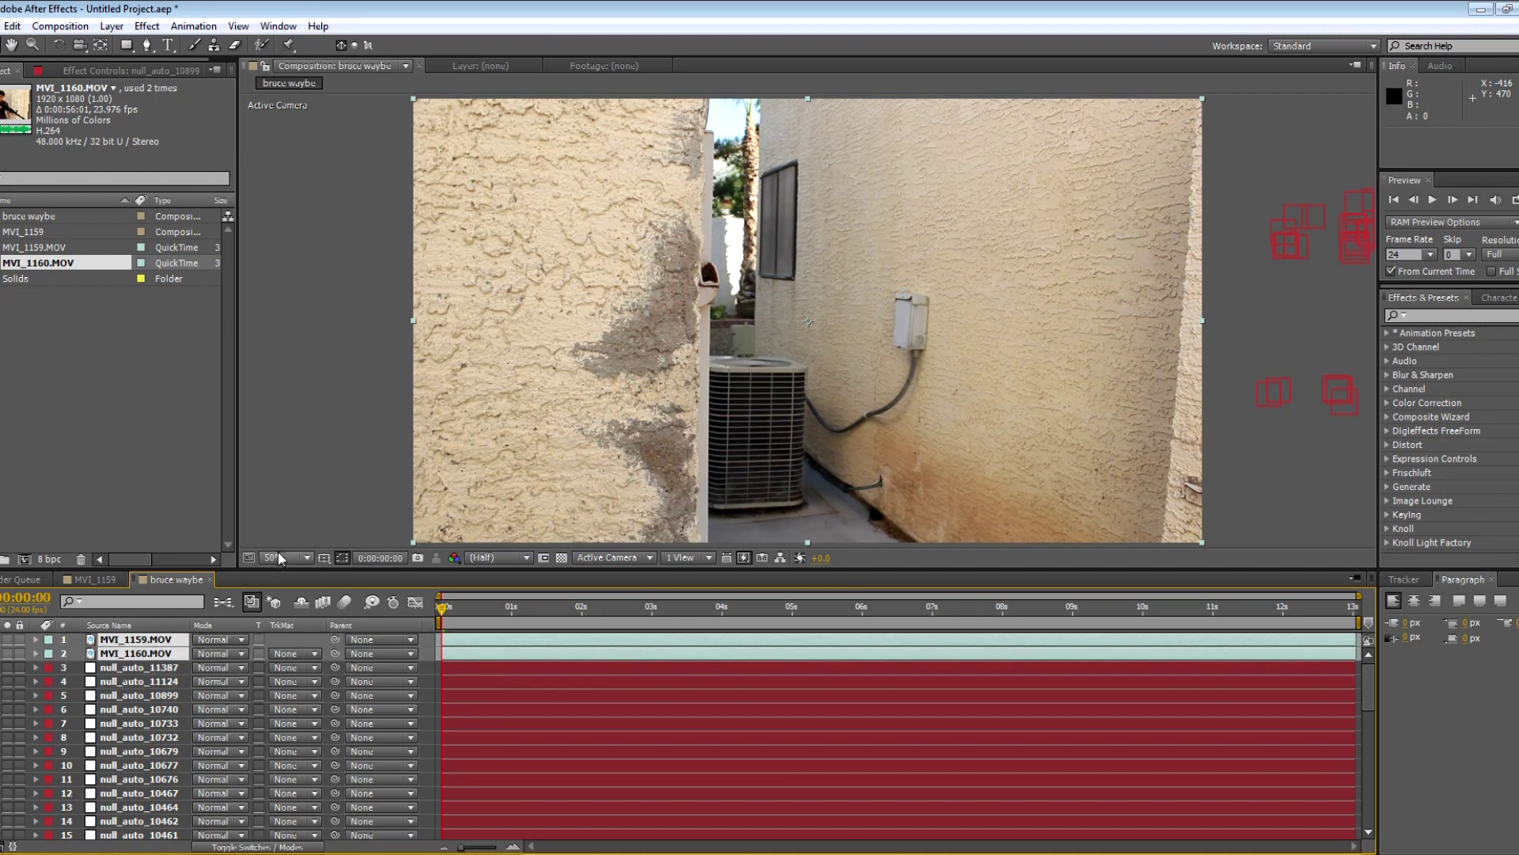
- Reinterpret the MVI_1160.MOV footage to conform to 24 frames per second
{"action": "left_click", "coordinate": [59, 329]}
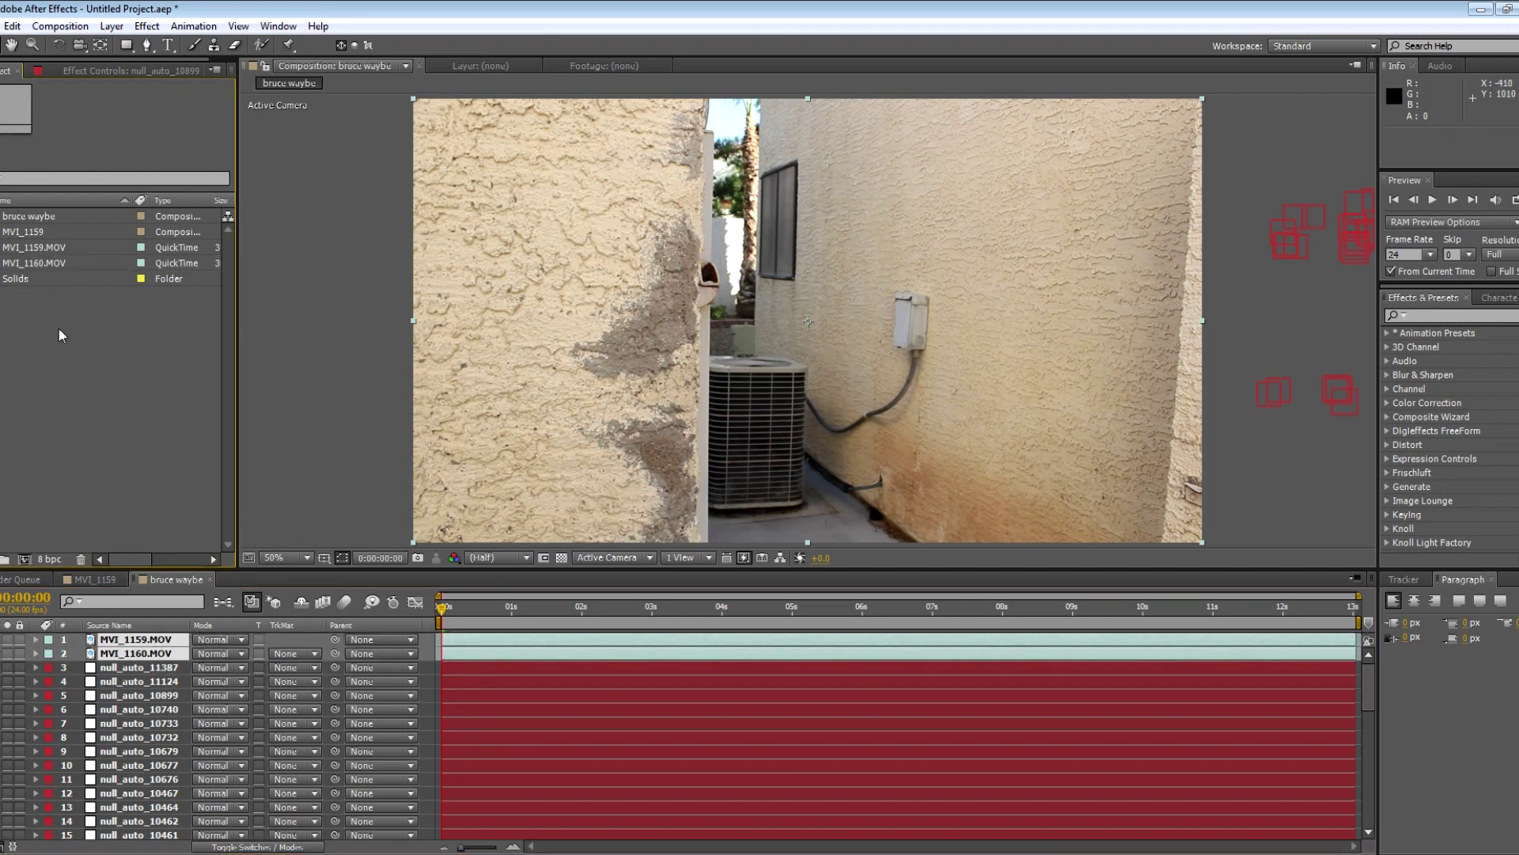
{"action": "right_click", "coordinate": [43, 262]}
{"action": "mouse_move", "coordinate": [211, 328]}
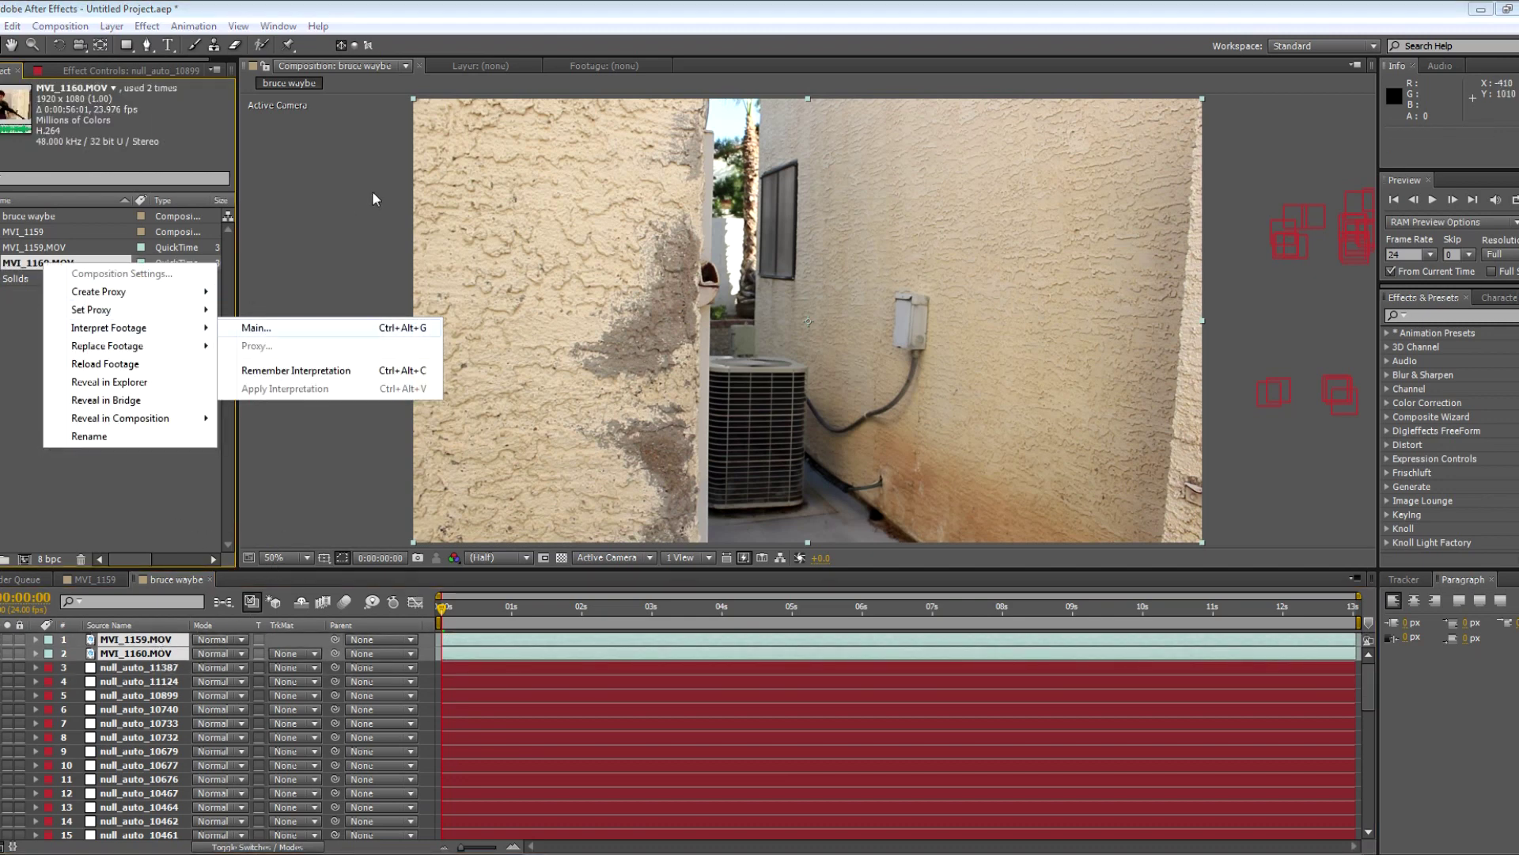
{"action": "key", "text": "Return"}
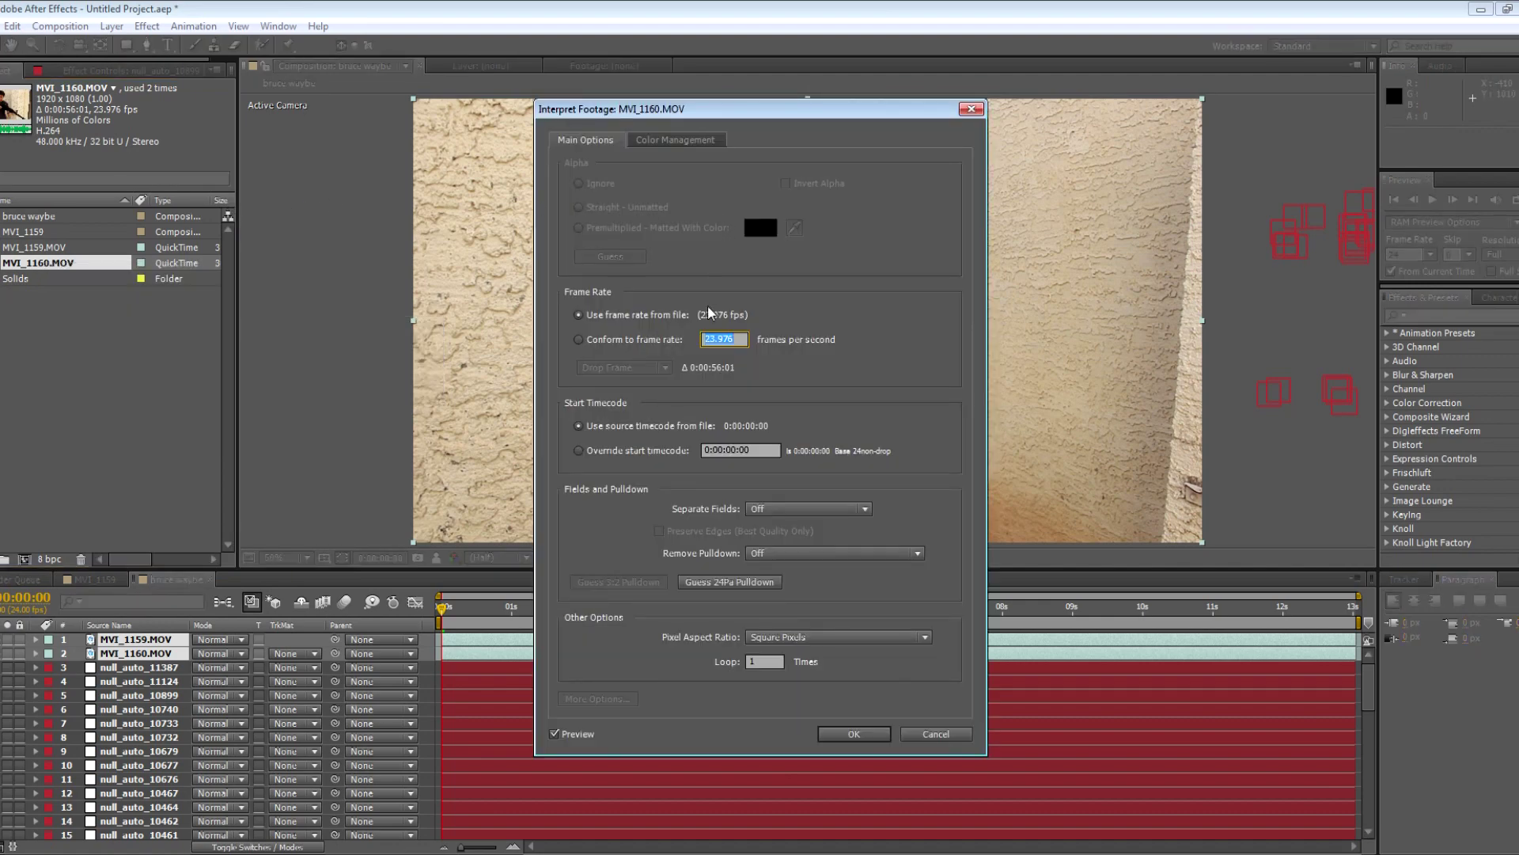
{"action": "type", "text": "24"}
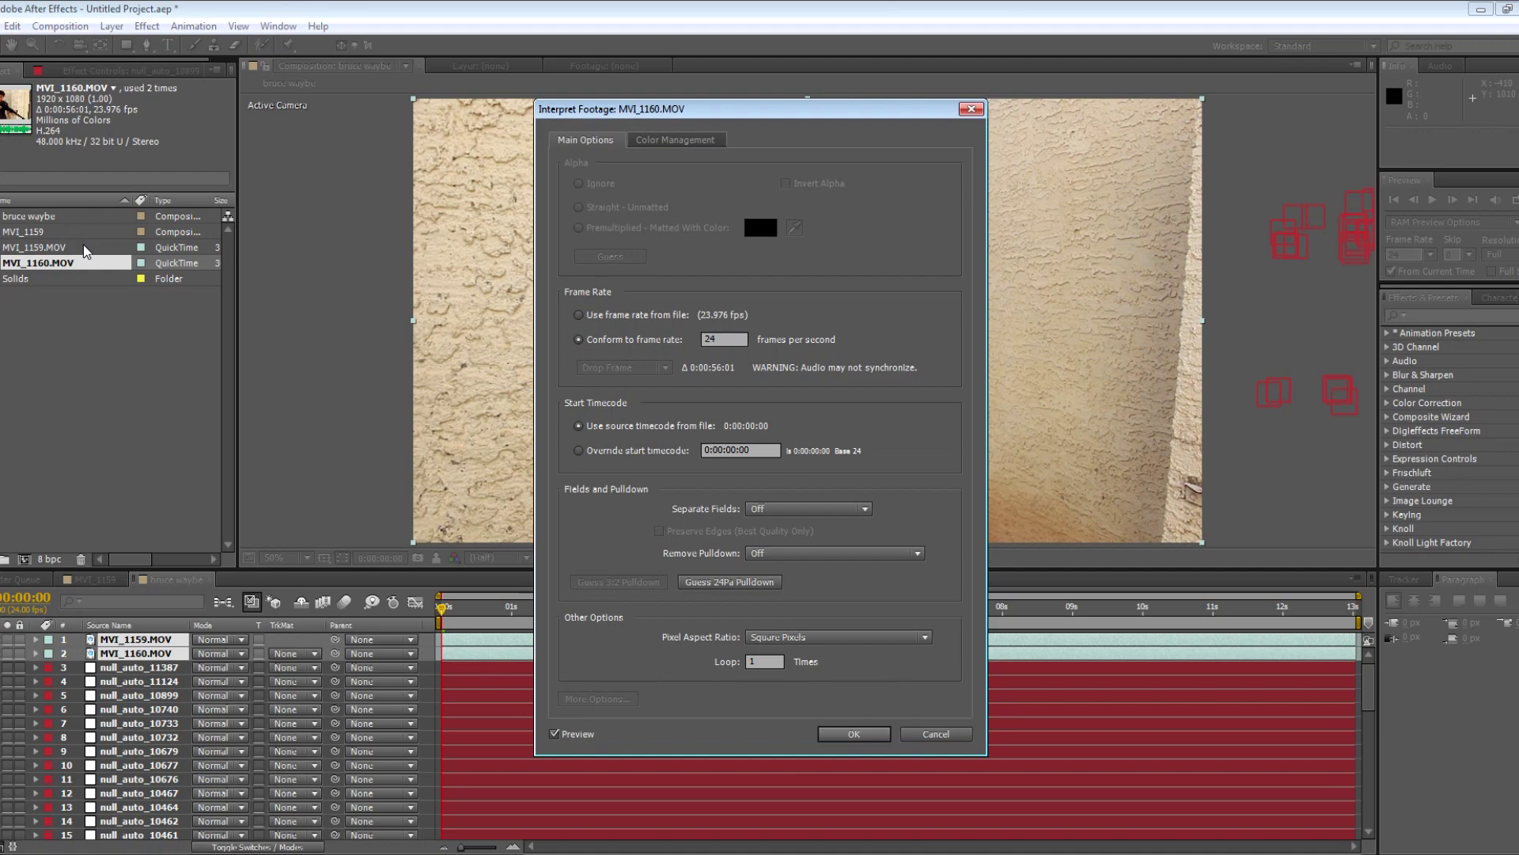
{"action": "key", "text": "Return"}
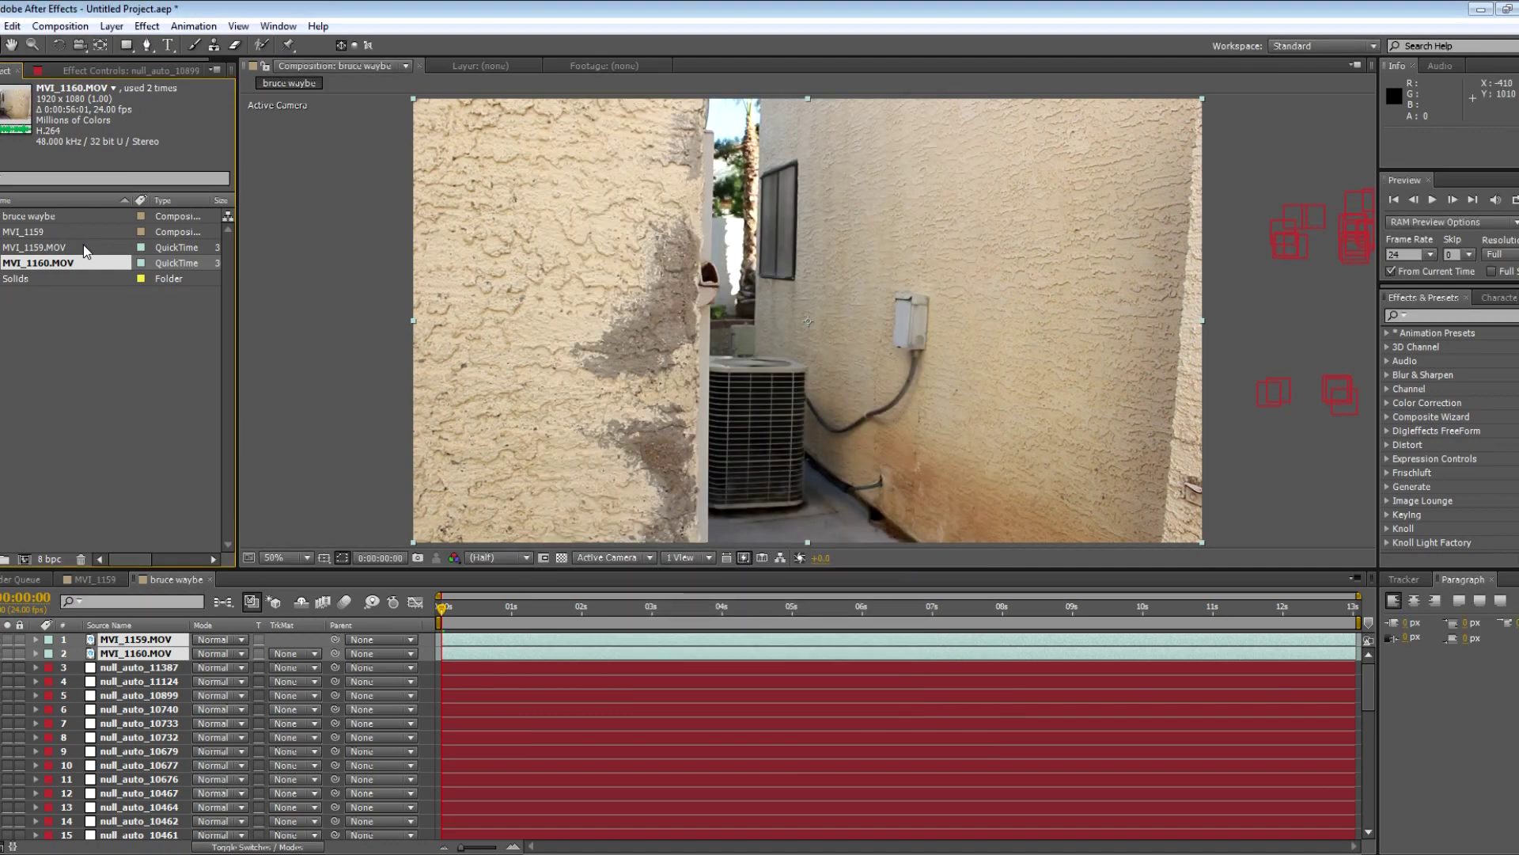
- Conform the MVI_1159.MOV footage's frame rate to 24 frames per second
{"action": "right_click", "coordinate": [84, 246]}
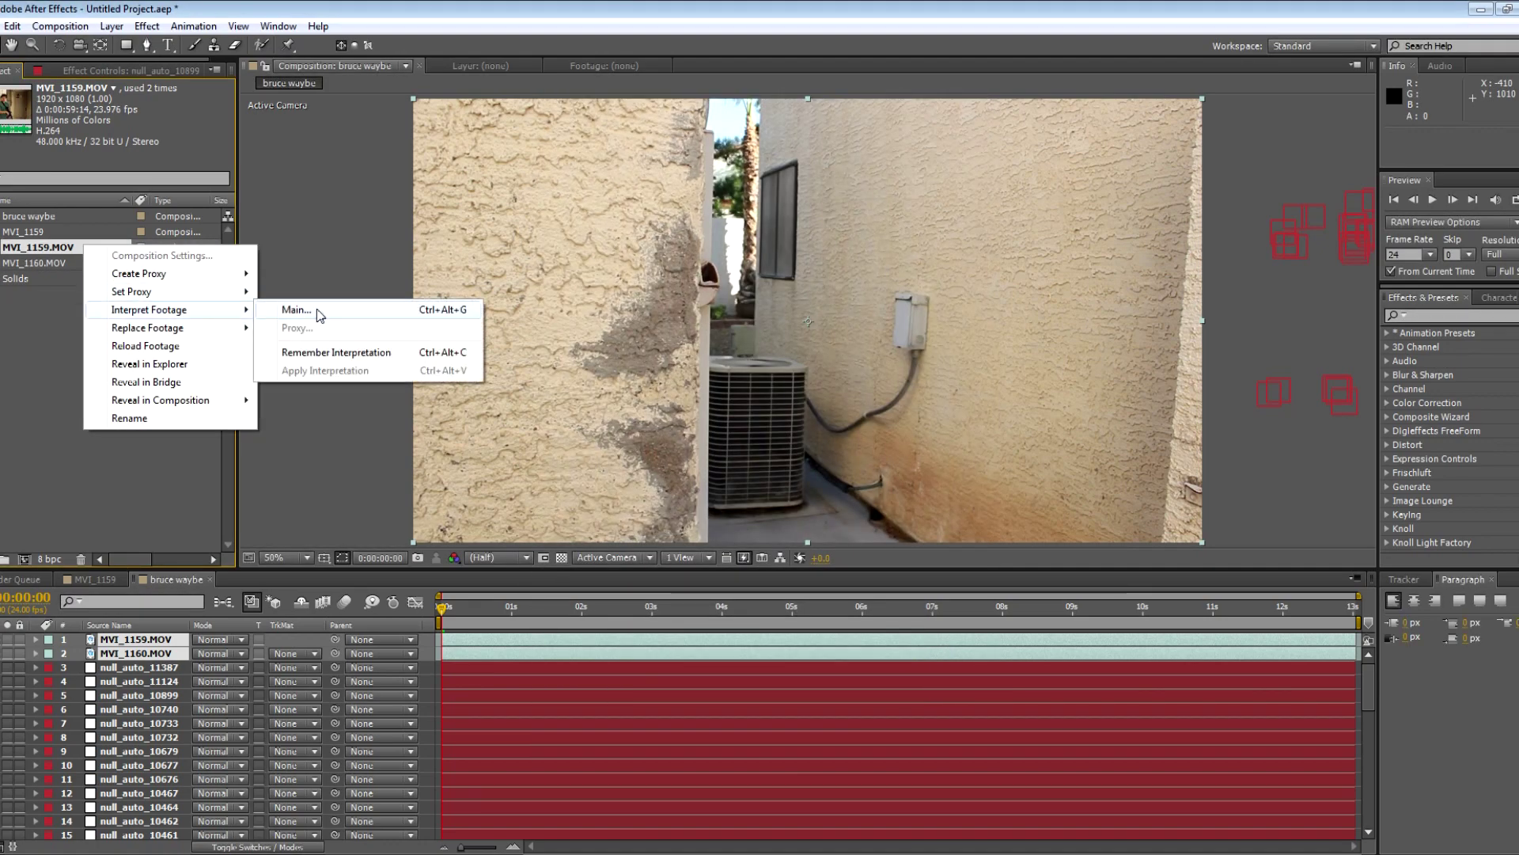
{"action": "left_click", "coordinate": [316, 308]}
{"action": "type", "text": "24"}
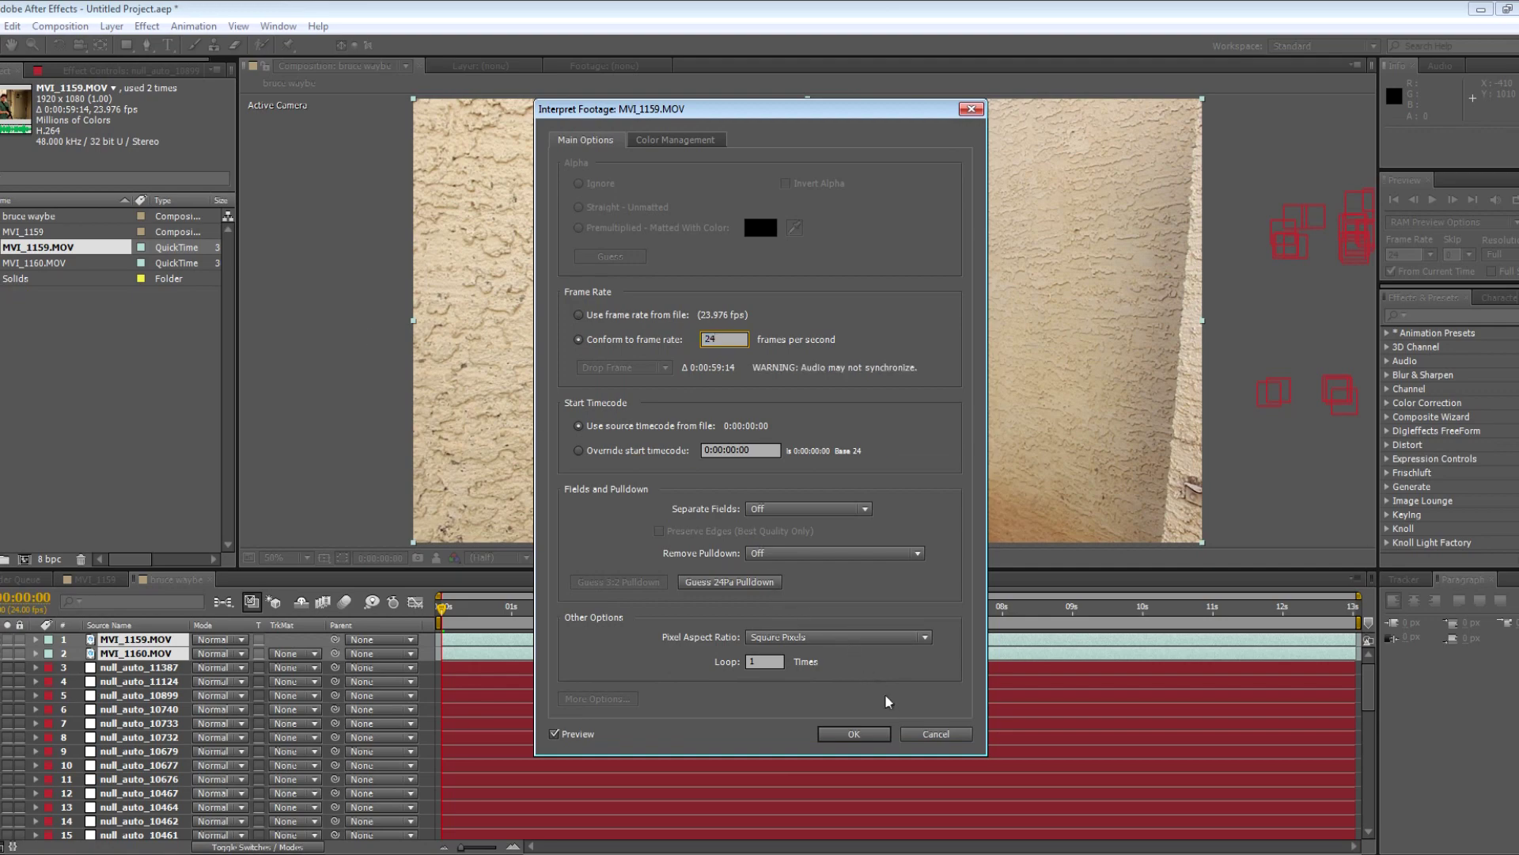
{"action": "left_click", "coordinate": [854, 733]}
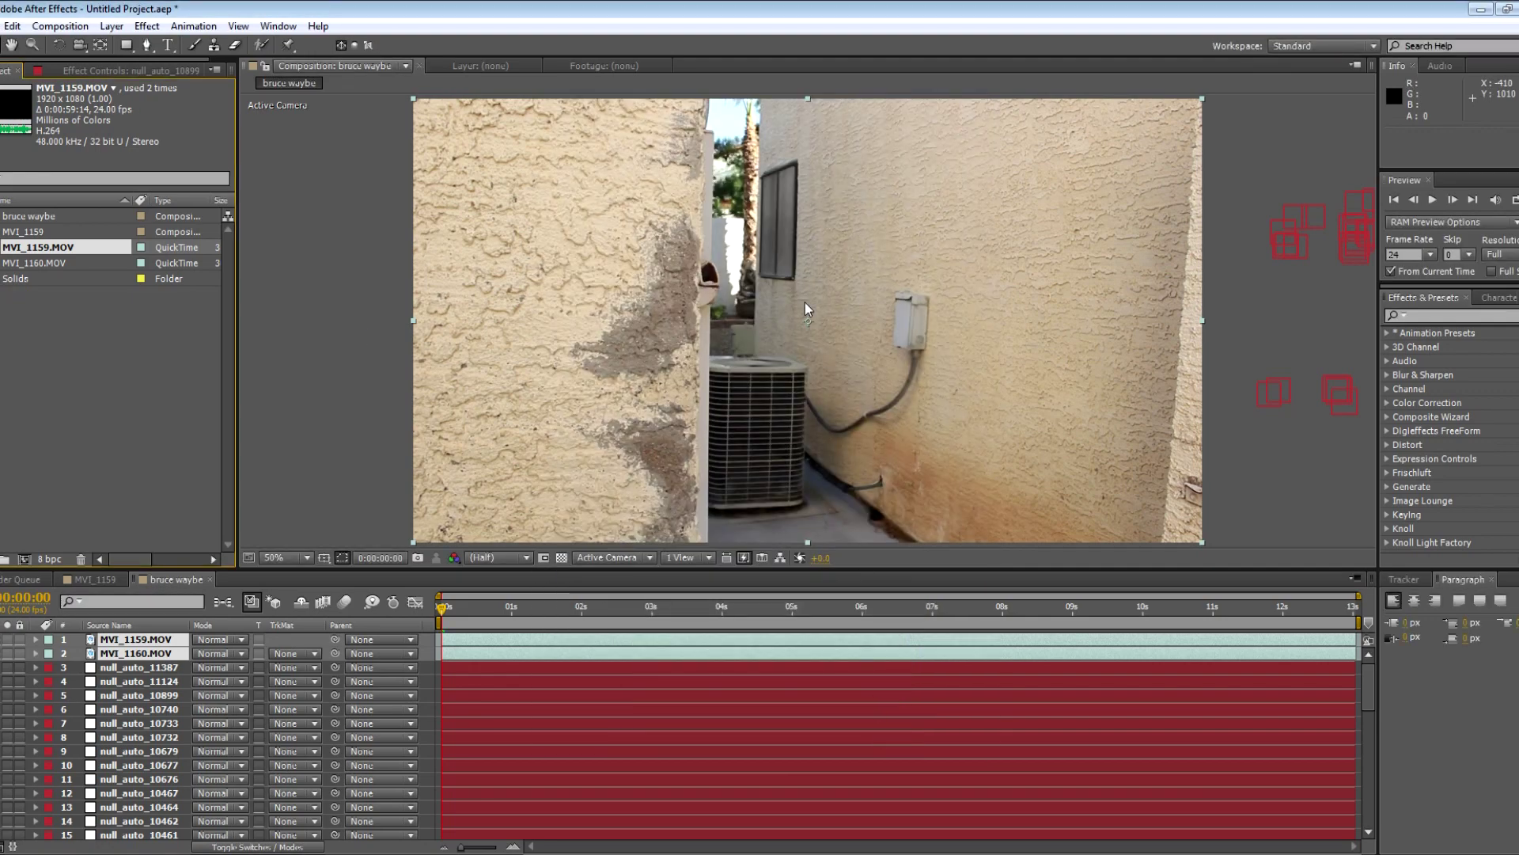
- Save the project as Untitled Project.aep in the Desktop's Tutorial folder
{"action": "key", "text": "ctrl+s"}
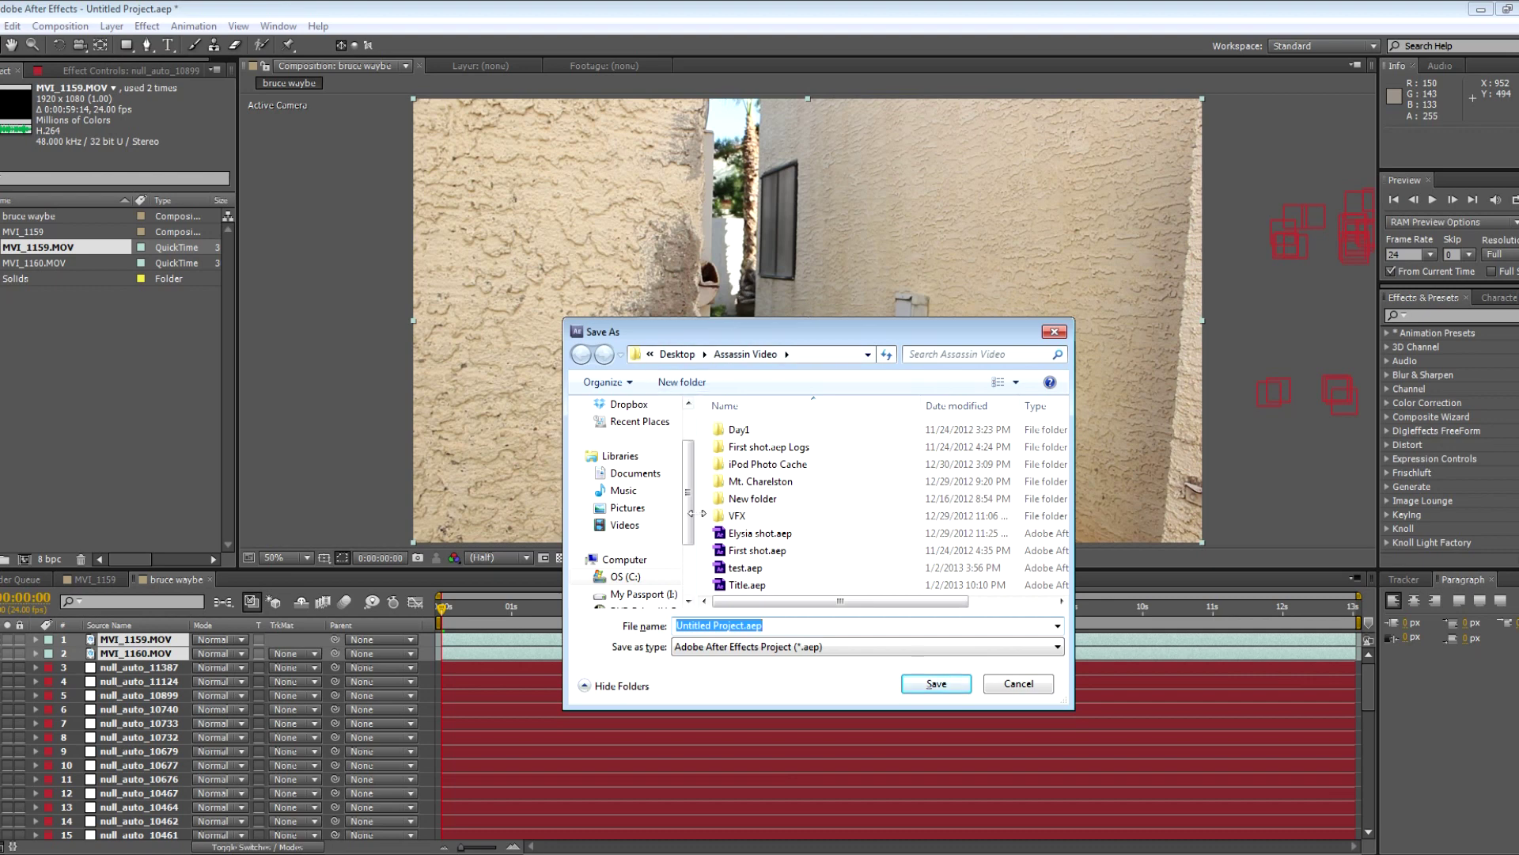
{"action": "scroll", "coordinate": [688, 506], "scroll_direction": "up", "scroll_amount": 3}
{"action": "left_click", "coordinate": [627, 428]}
{"action": "double_click", "coordinate": [799, 630]}
{"action": "left_click_drag", "start_coordinate": [798, 629], "coordinate": [655, 615]}
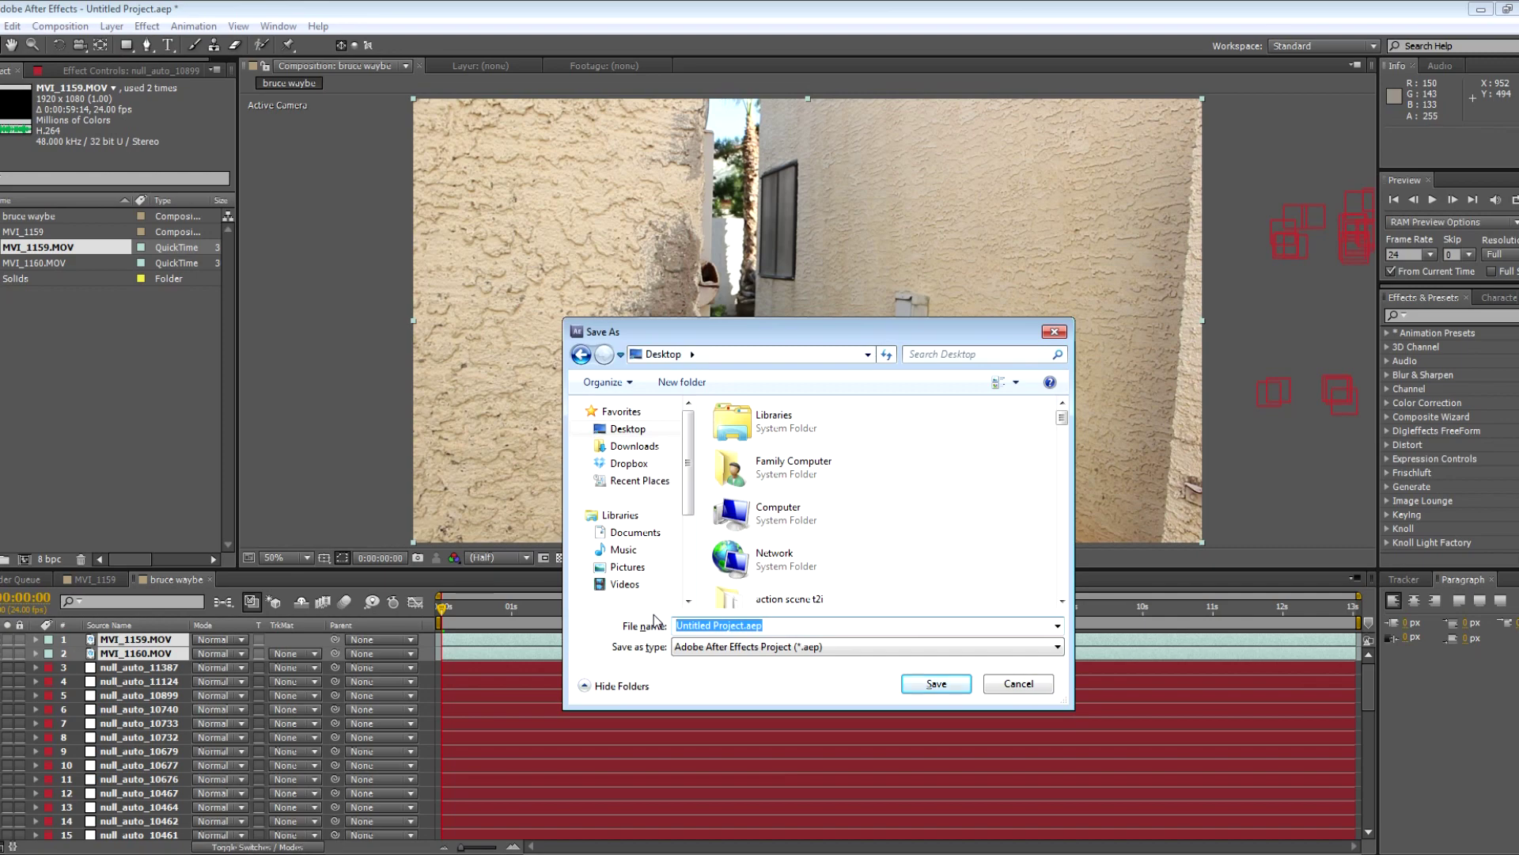
{"action": "type", "text": "tut"}
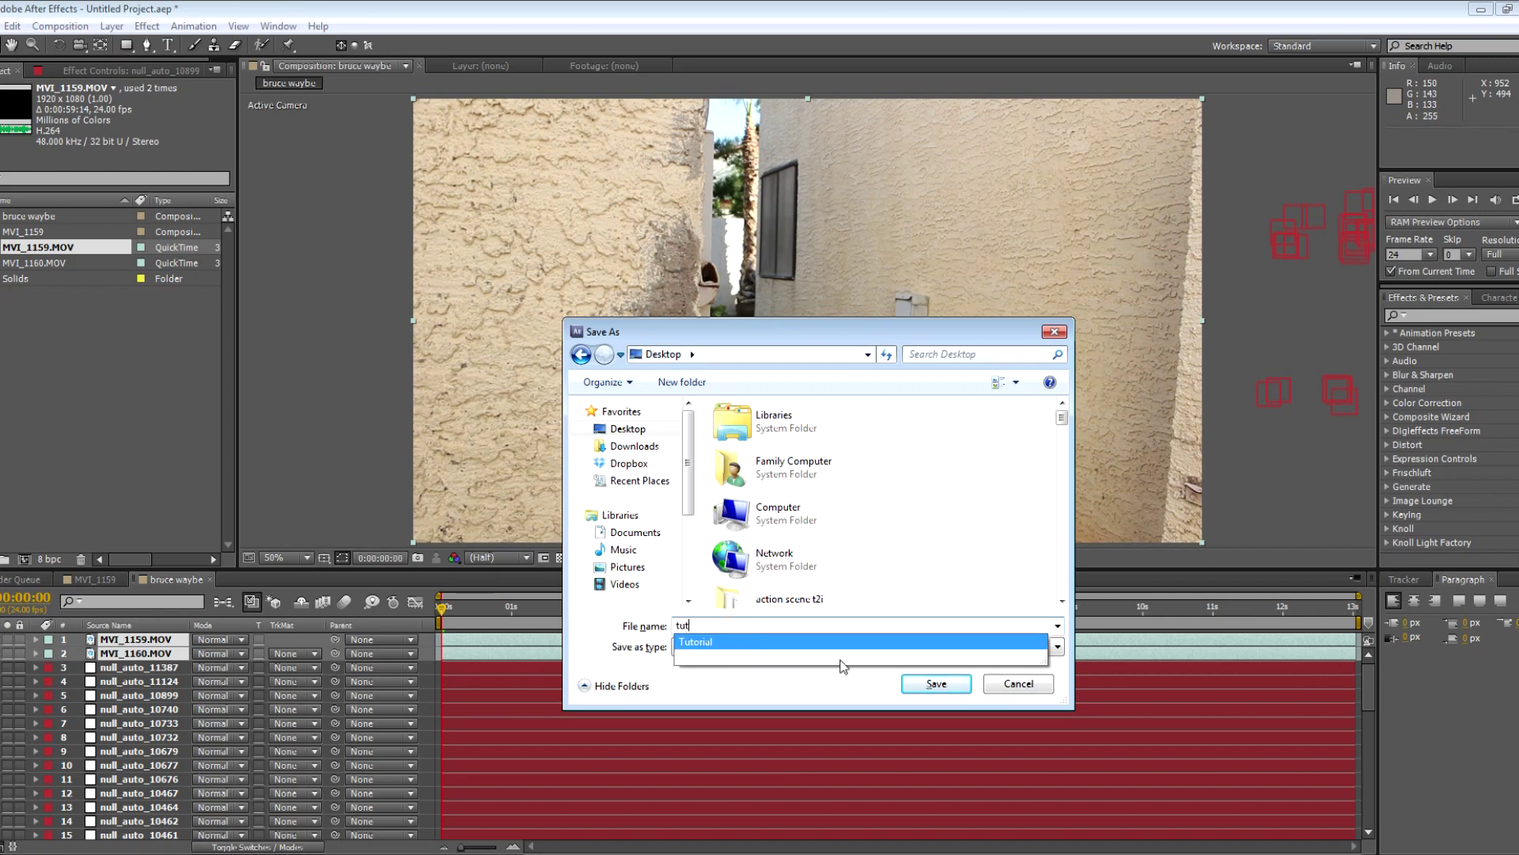
{"action": "left_click", "coordinate": [841, 659]}
{"action": "key", "text": "Return"}
{"action": "left_click", "coordinate": [922, 683]}
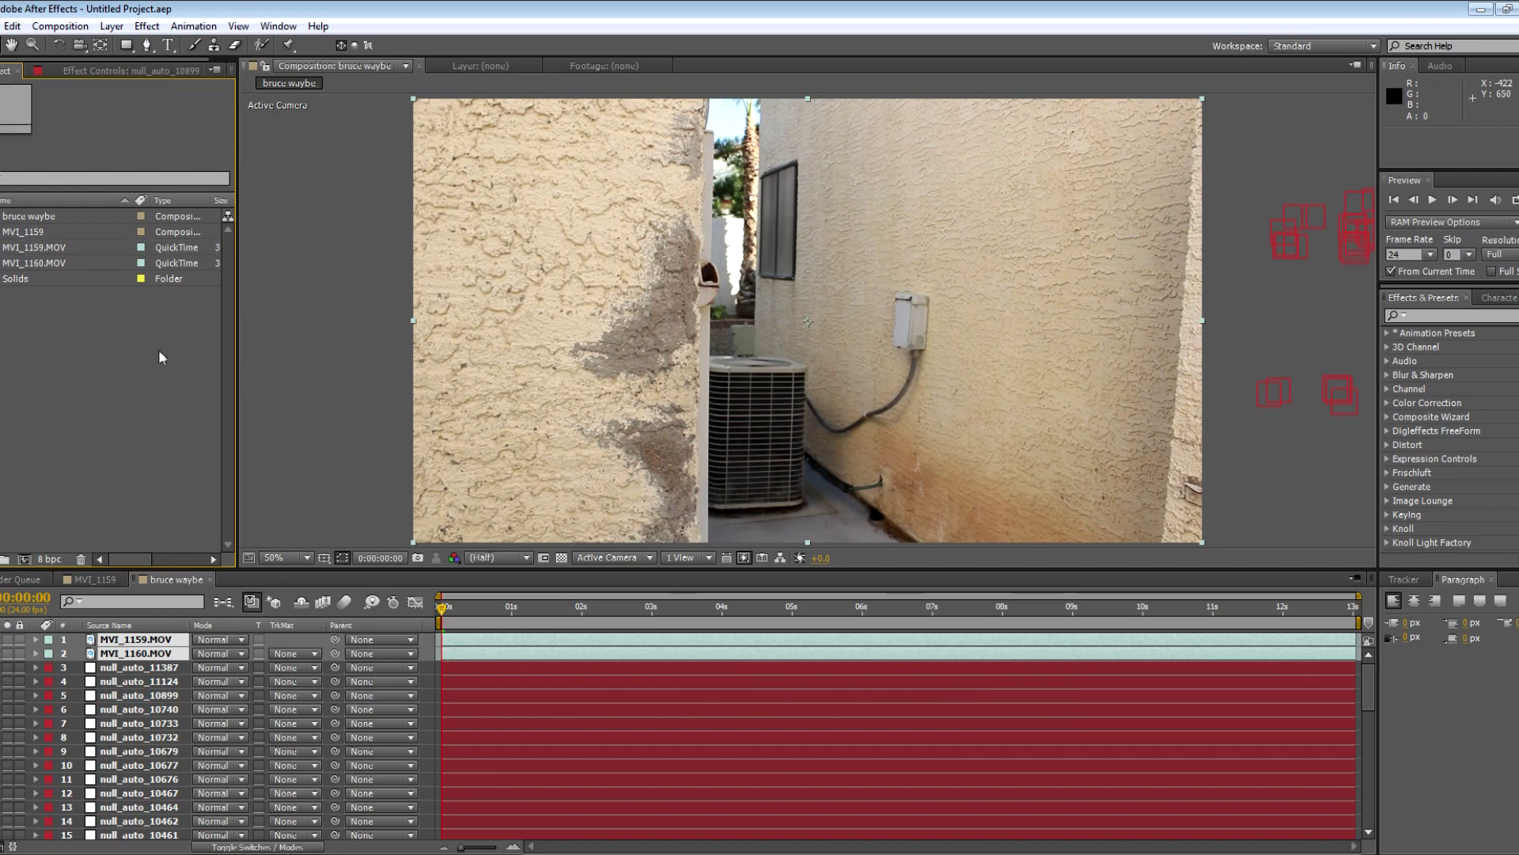
- Scrub through the bruce waybe timeline to check how the tracked nulls follow the walls and window in the footage
{"action": "left_click", "coordinate": [135, 723]}
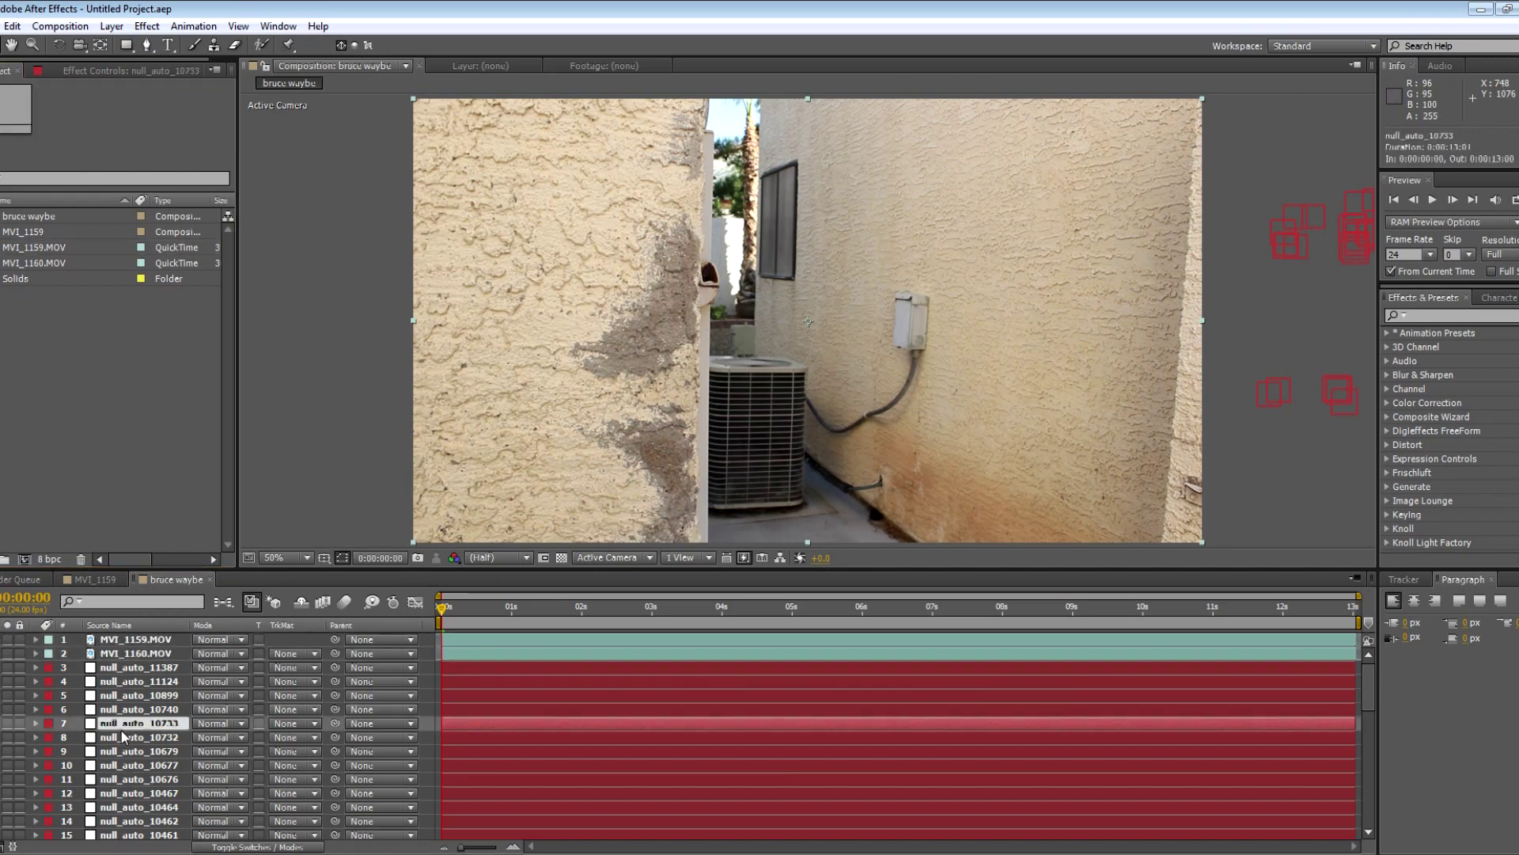
{"action": "left_click_drag", "start_coordinate": [643, 609], "coordinate": [1081, 530]}
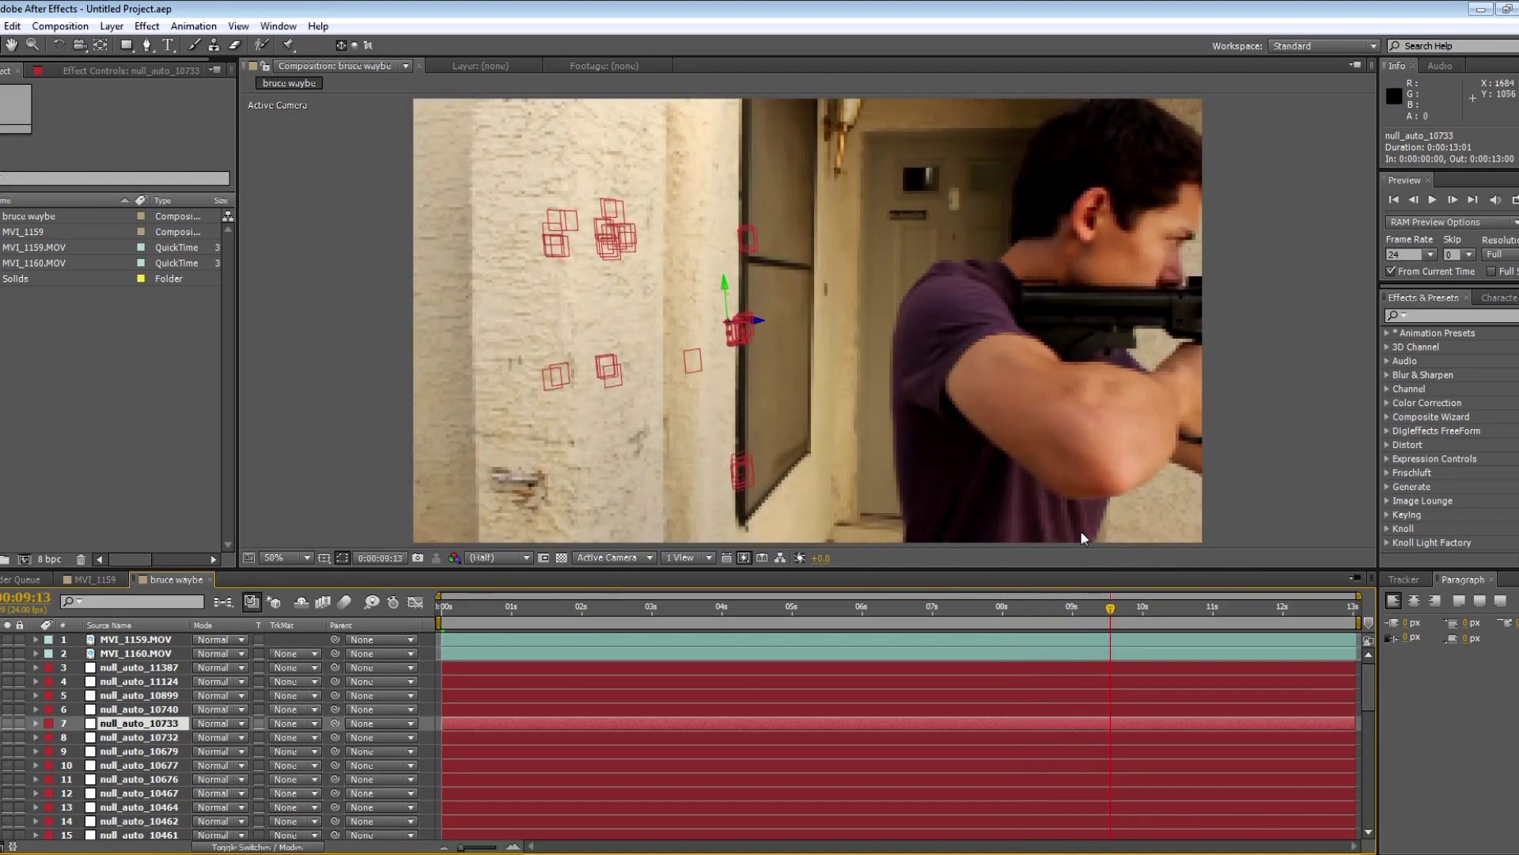
{"action": "left_click", "coordinate": [690, 316]}
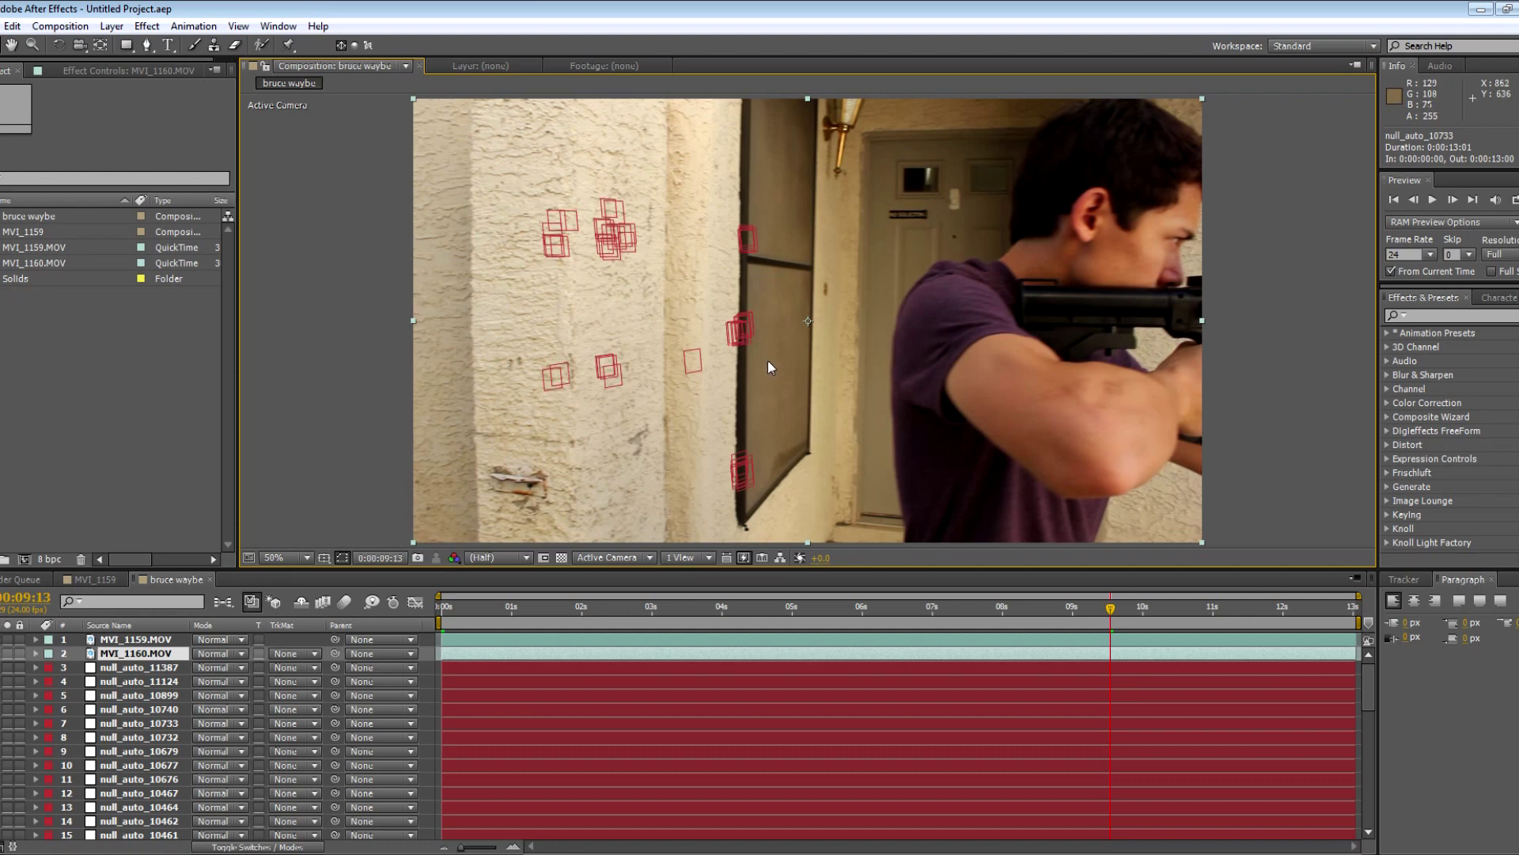
{"action": "left_click_drag", "start_coordinate": [1127, 609], "coordinate": [870, 587]}
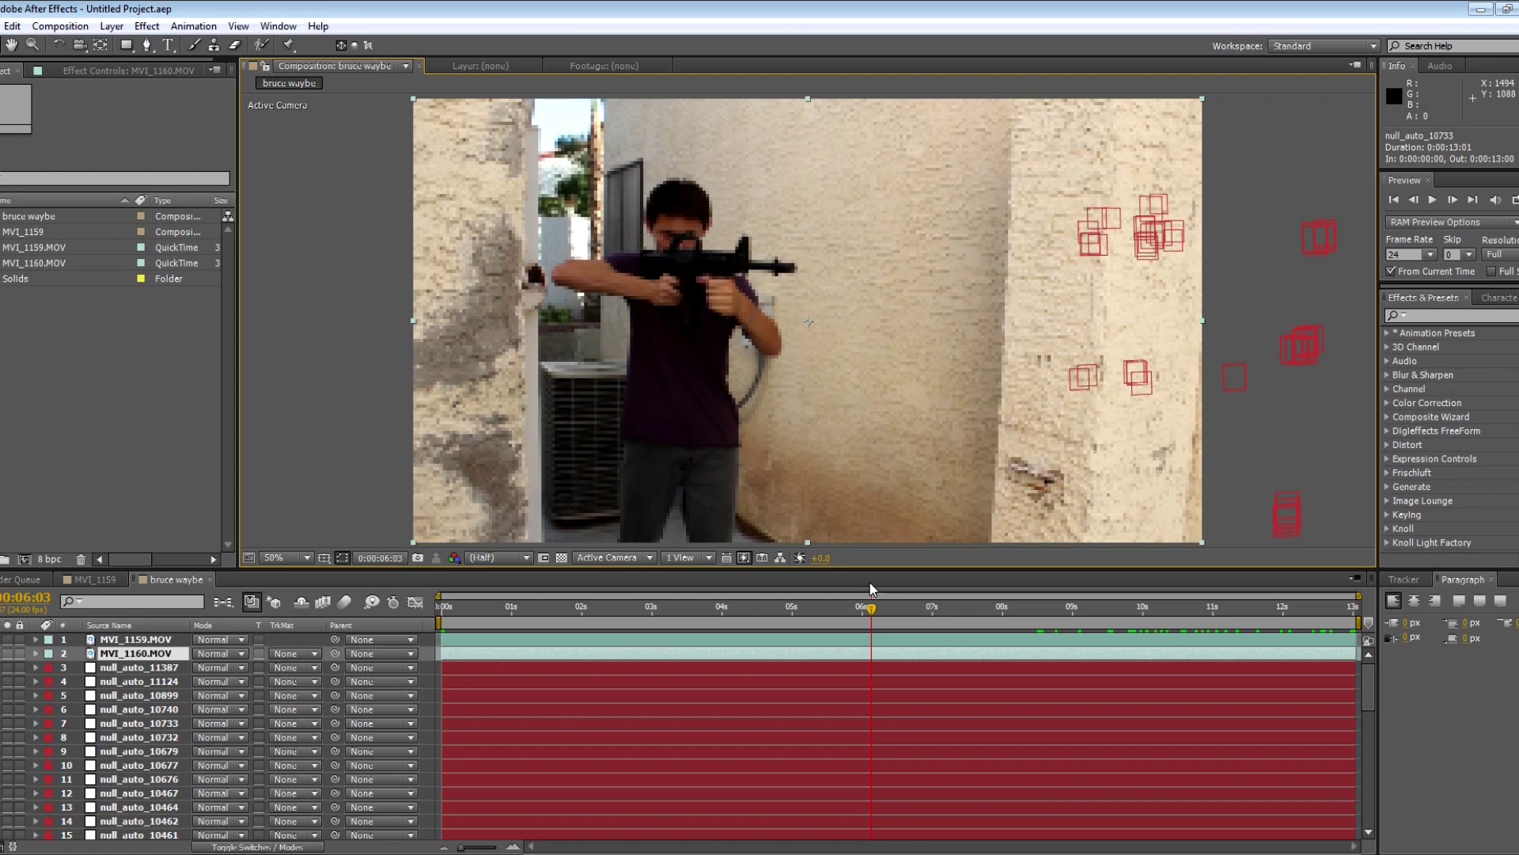
{"action": "left_click_drag", "start_coordinate": [870, 584], "coordinate": [895, 592]}
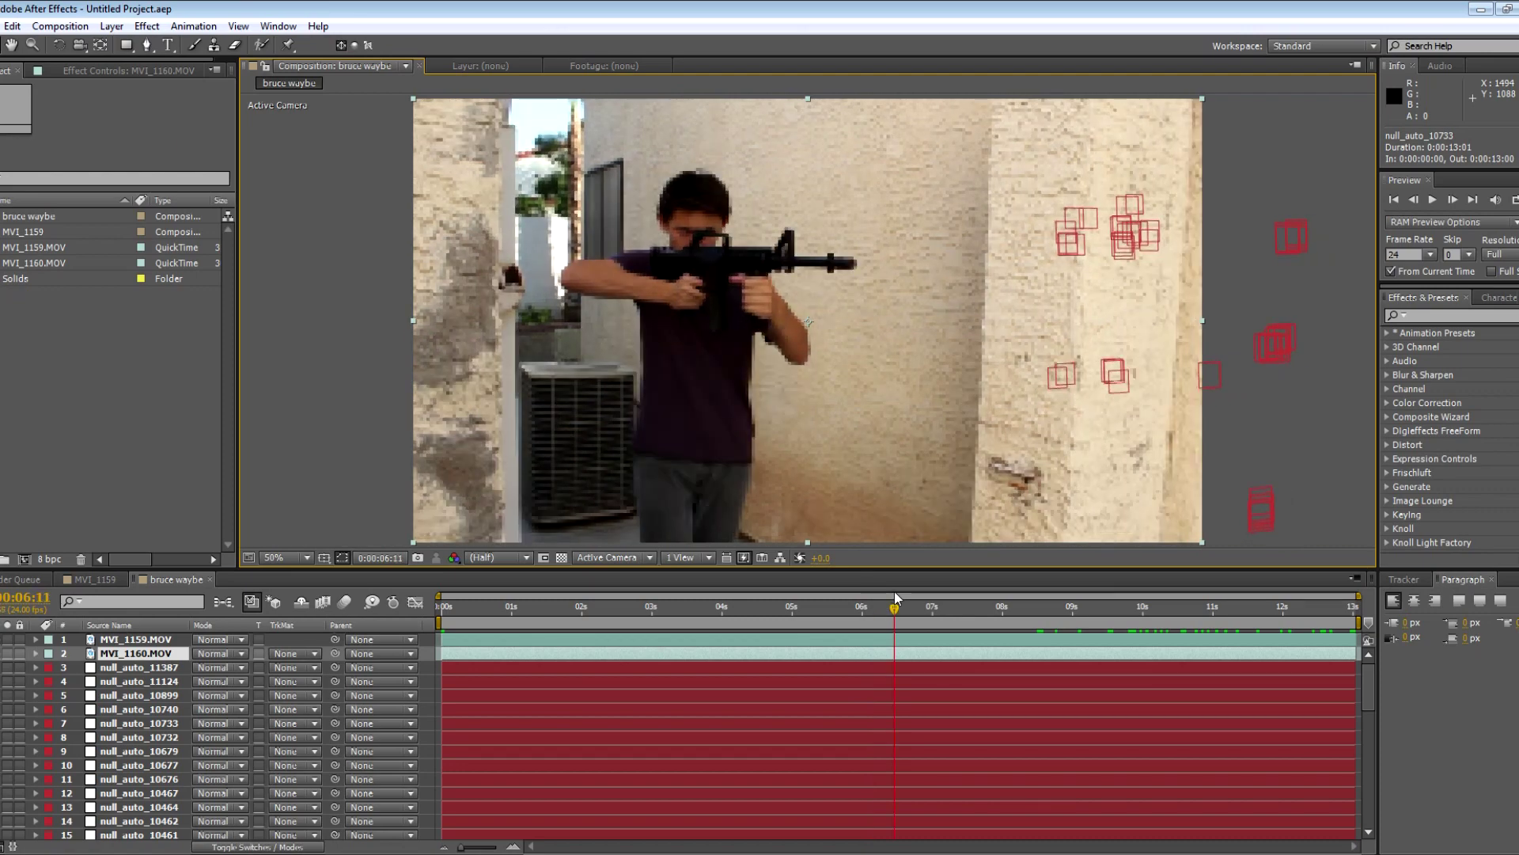
- Change the motion blur shutter angle in the bruce waybe composition's advanced settings
{"action": "left_click", "coordinate": [60, 27]}
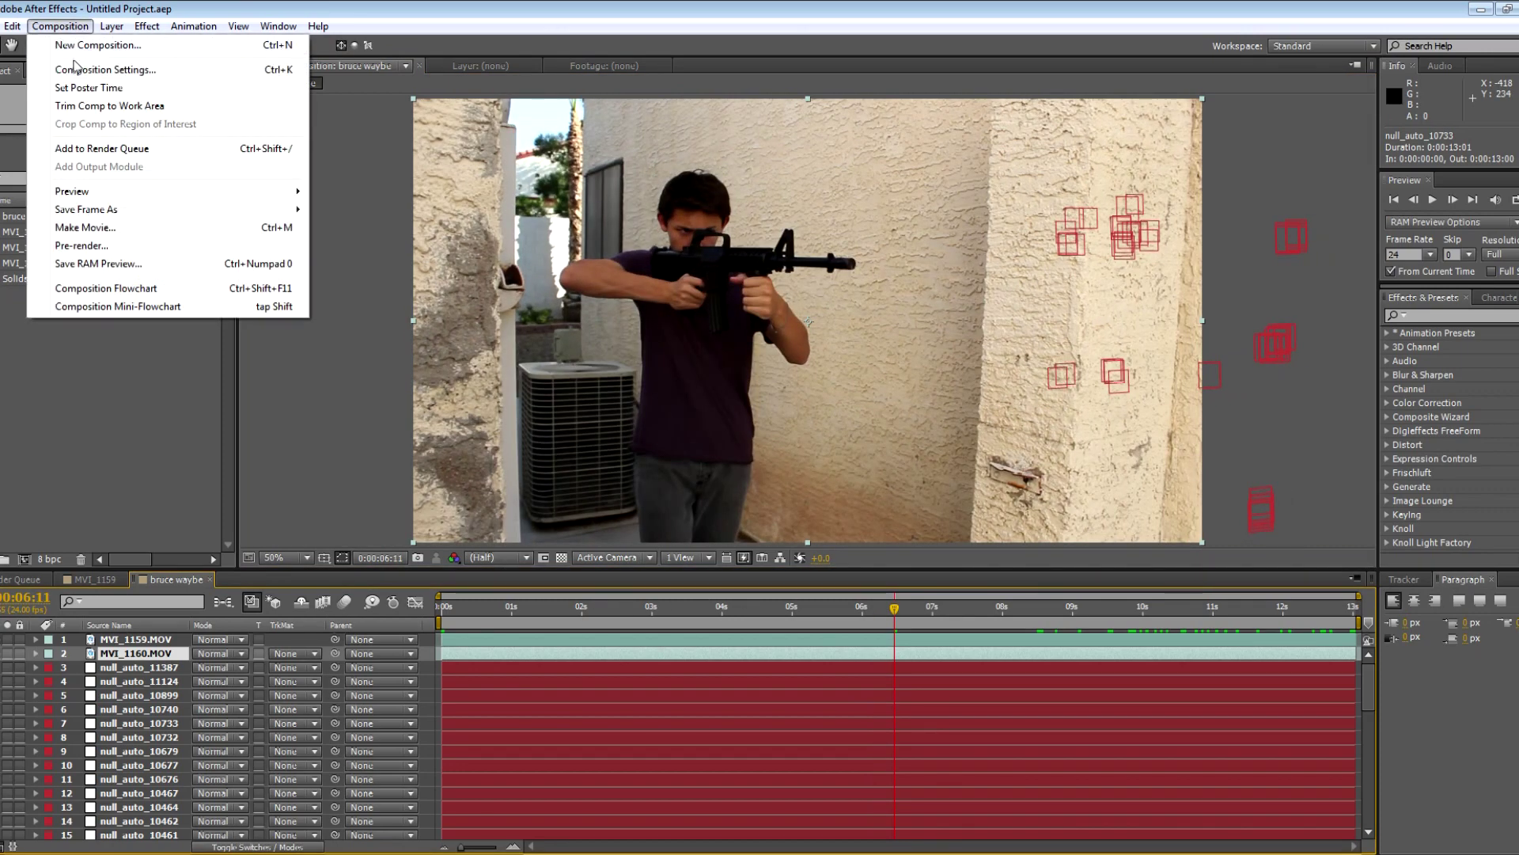
{"action": "left_click", "coordinate": [76, 69]}
{"action": "left_click", "coordinate": [598, 322]}
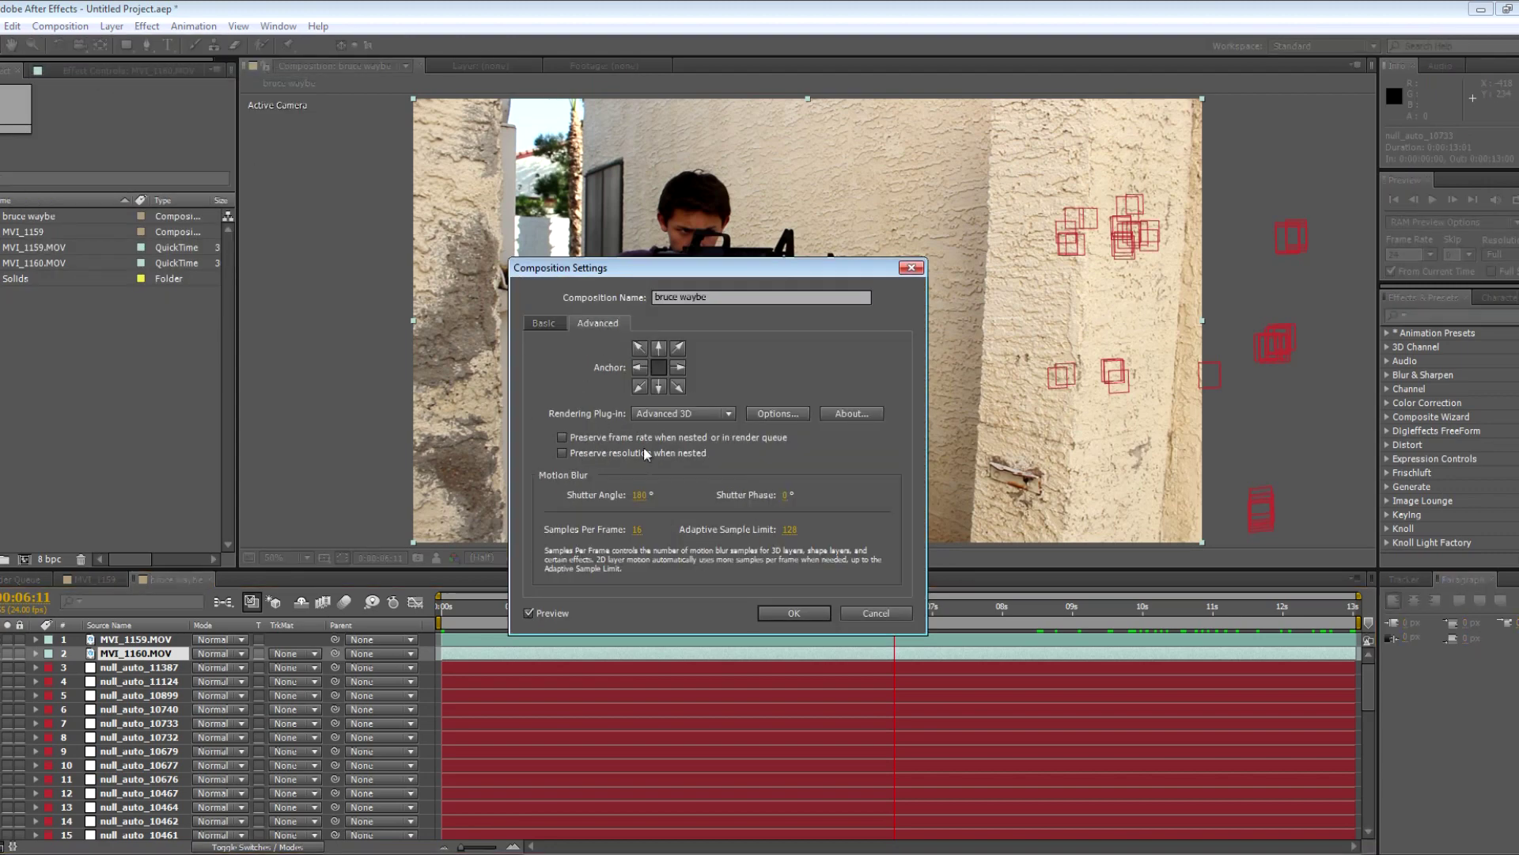
{"action": "left_click", "coordinate": [639, 495]}
{"action": "key", "text": "Return"}
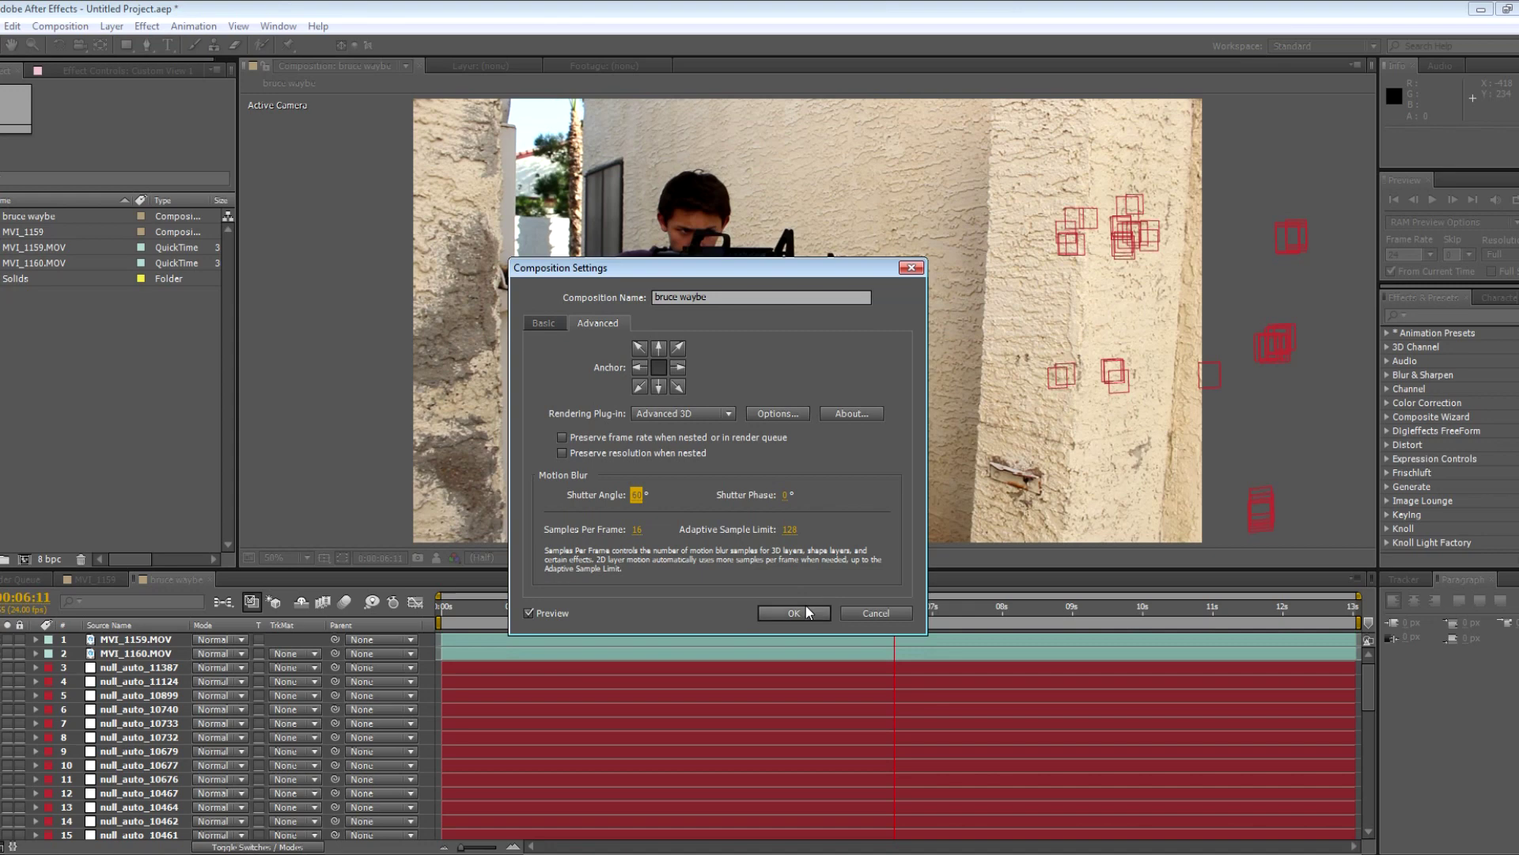
{"action": "left_click", "coordinate": [794, 612]}
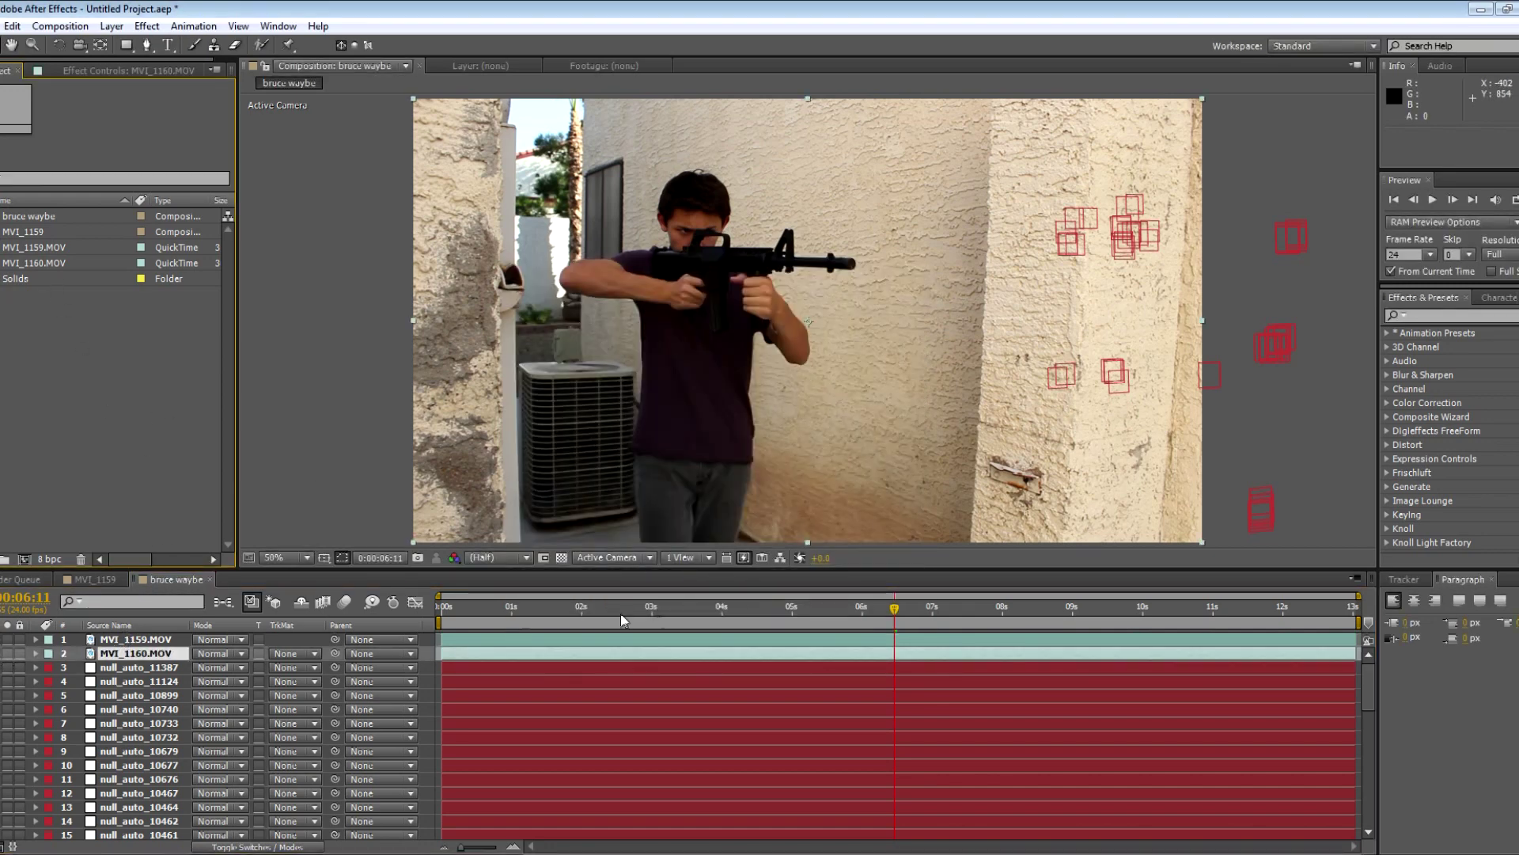
- At 0:00:09:14, shift the MVI_1159.MOV layer to the left so the actor in green stands against the wall
{"action": "left_click_drag", "start_coordinate": [828, 605], "coordinate": [1114, 610]}
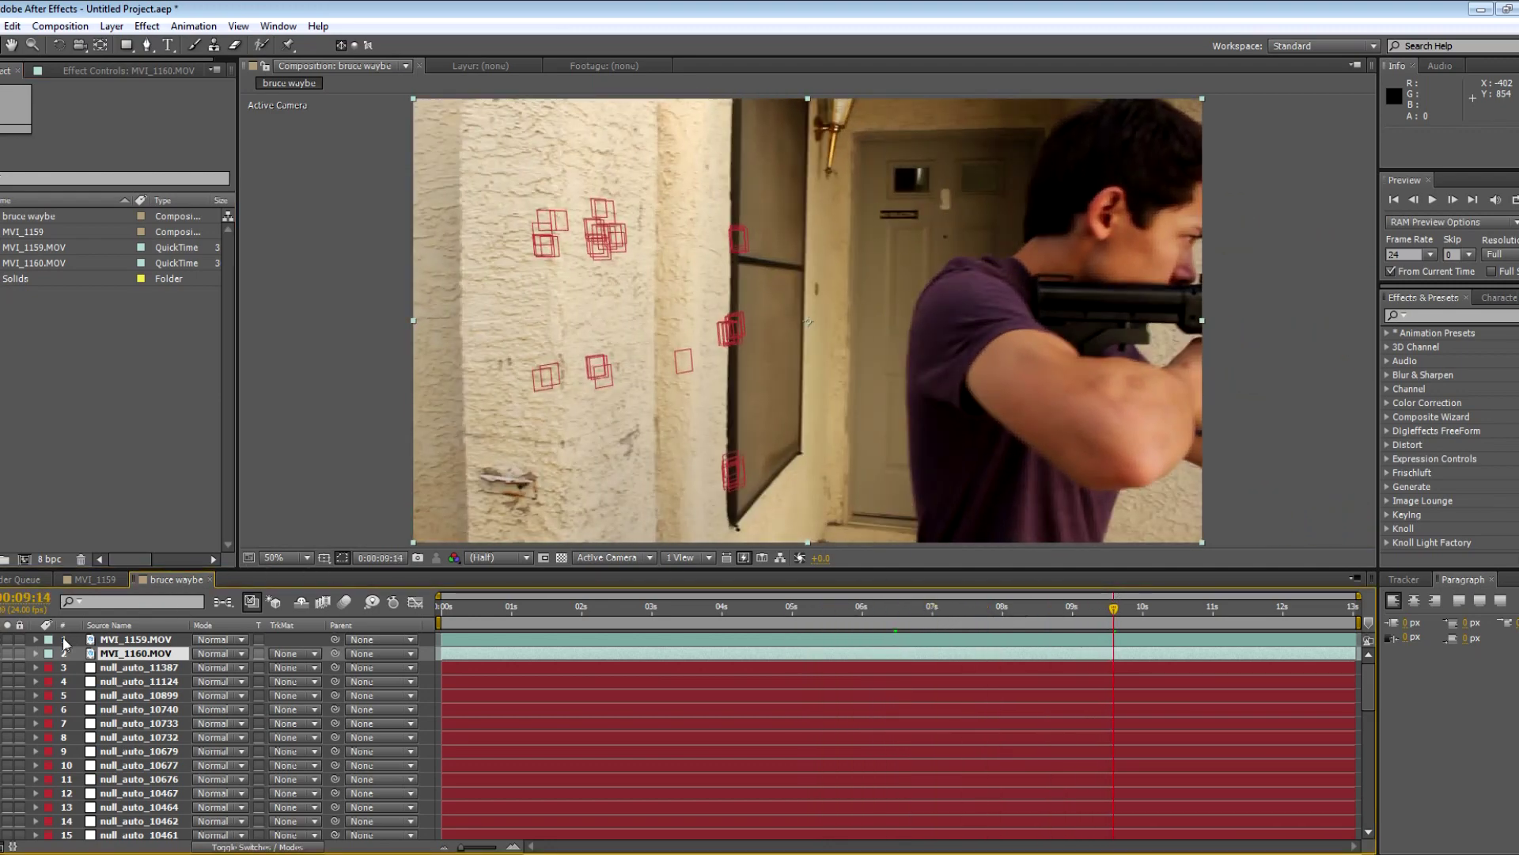
{"action": "key", "text": "ctrl+shift+a"}
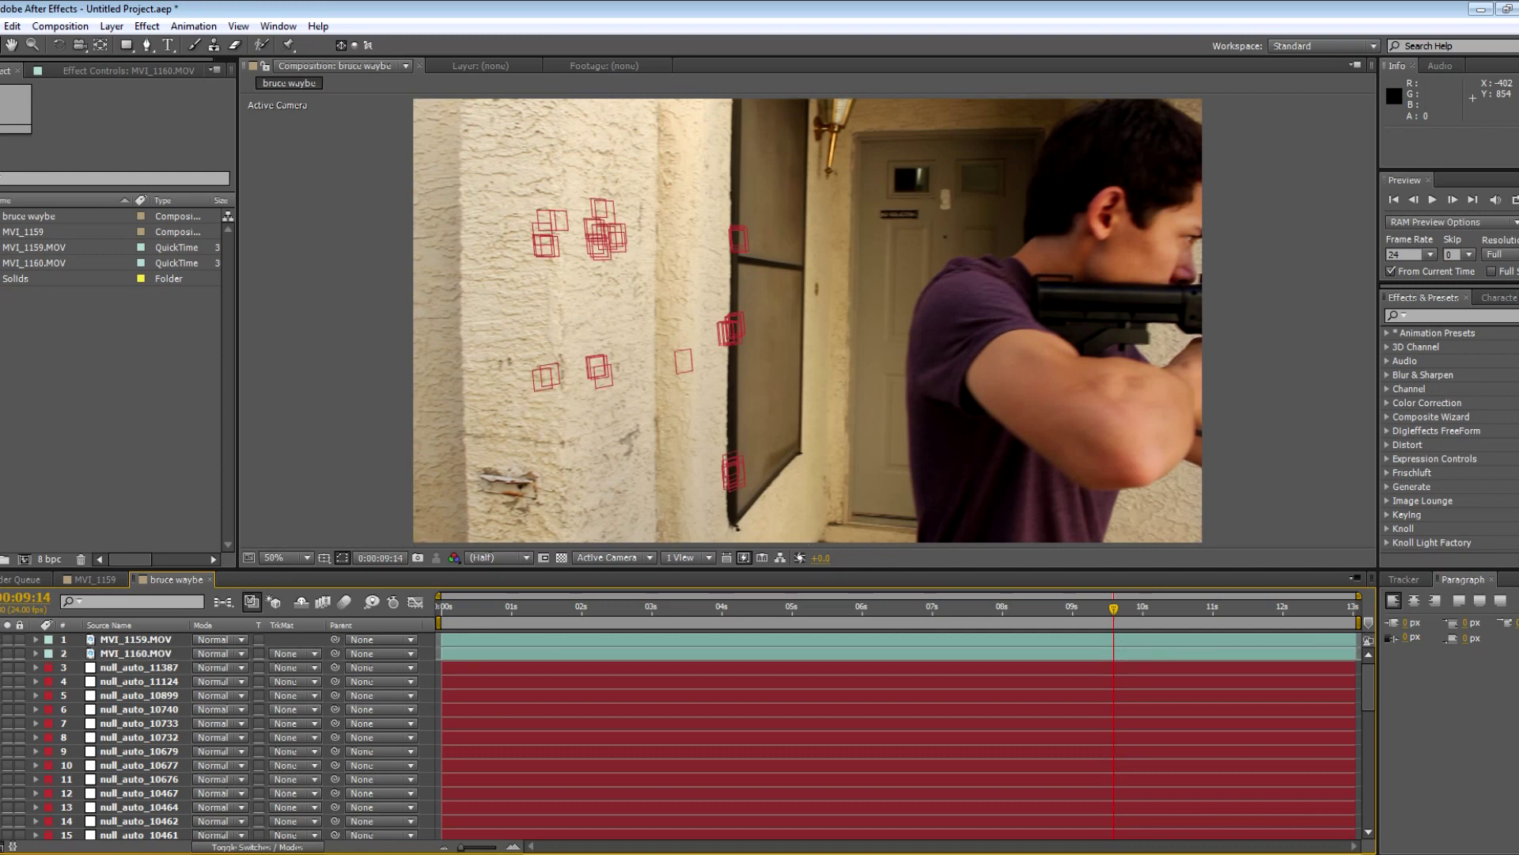
{"action": "left_click", "coordinate": [735, 379]}
{"action": "left_click_drag", "start_coordinate": [836, 386], "coordinate": [698, 384]}
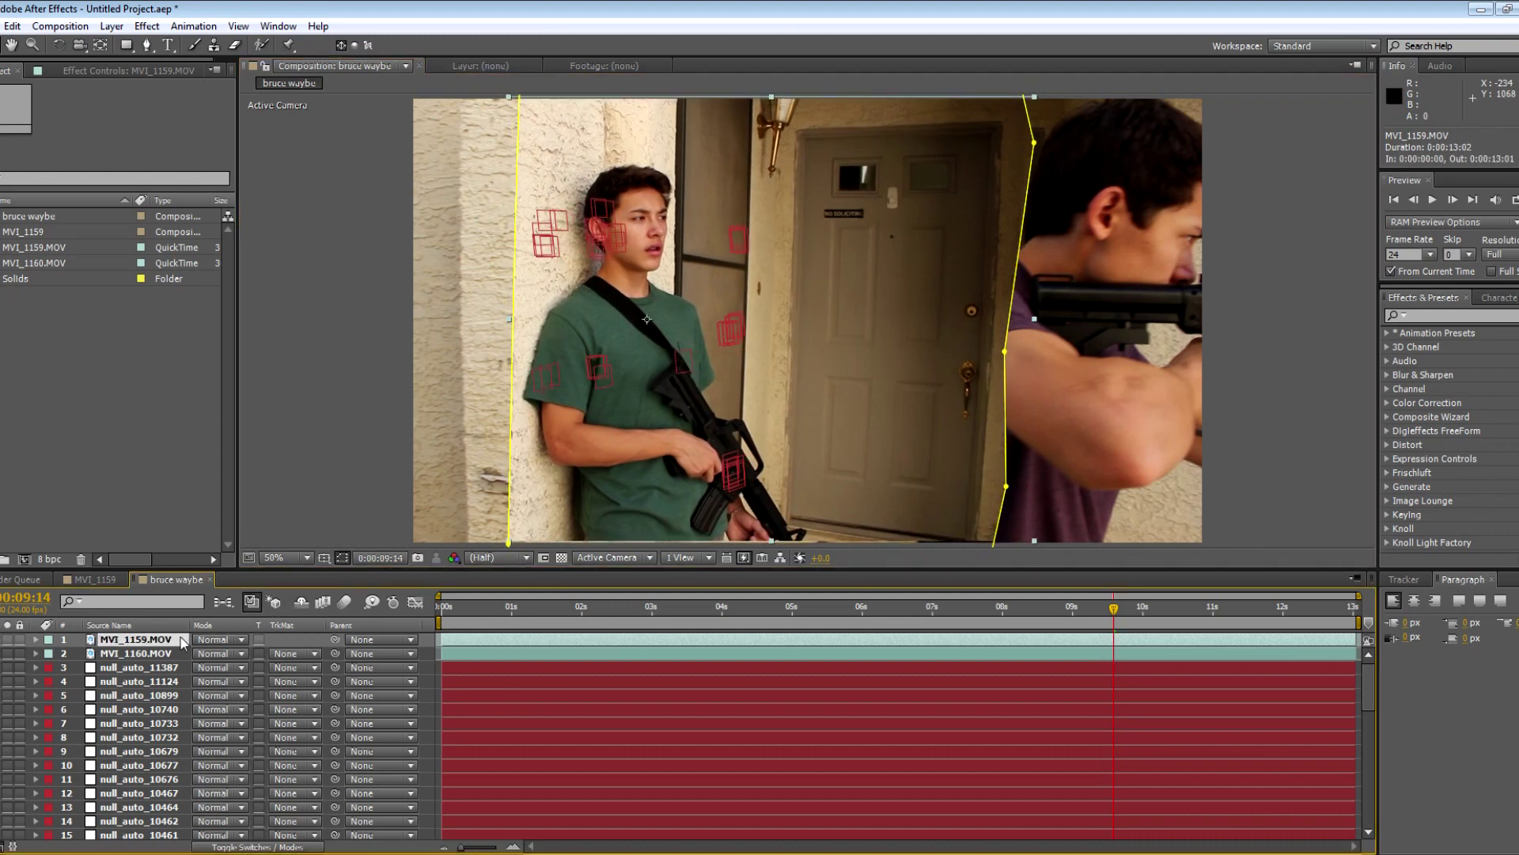
- Set MVI_1159.MOV's opacity to 50% and move the layer to about 706, 542 to align it with the background footage
{"action": "key", "text": "t"}
{"action": "left_click", "coordinate": [204, 653]}
{"action": "type", "text": "50"}
{"action": "key", "text": "Return"}
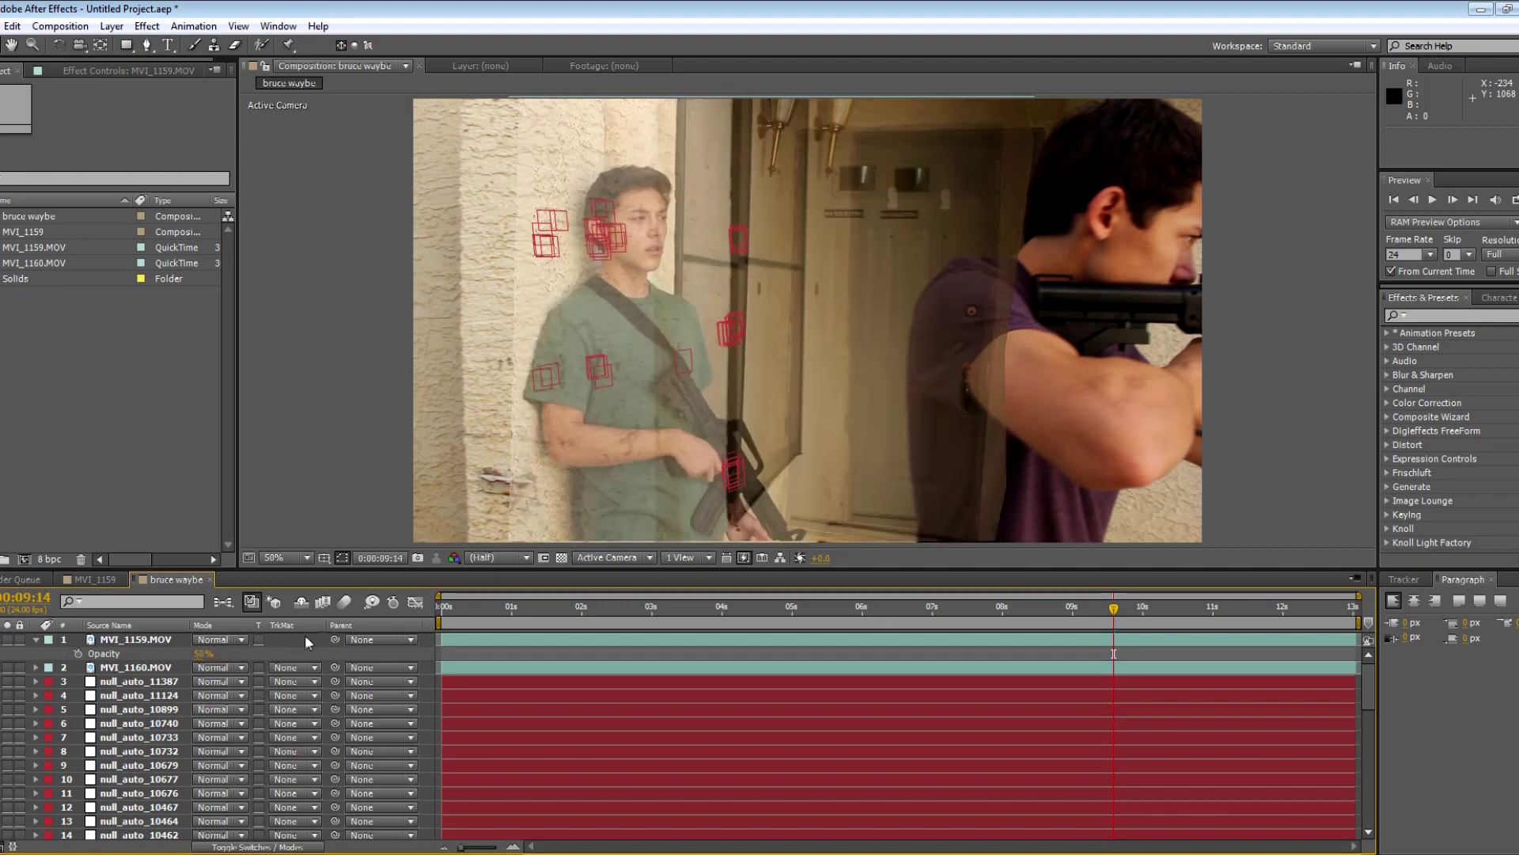
{"action": "left_click_drag", "start_coordinate": [649, 431], "coordinate": [710, 442]}
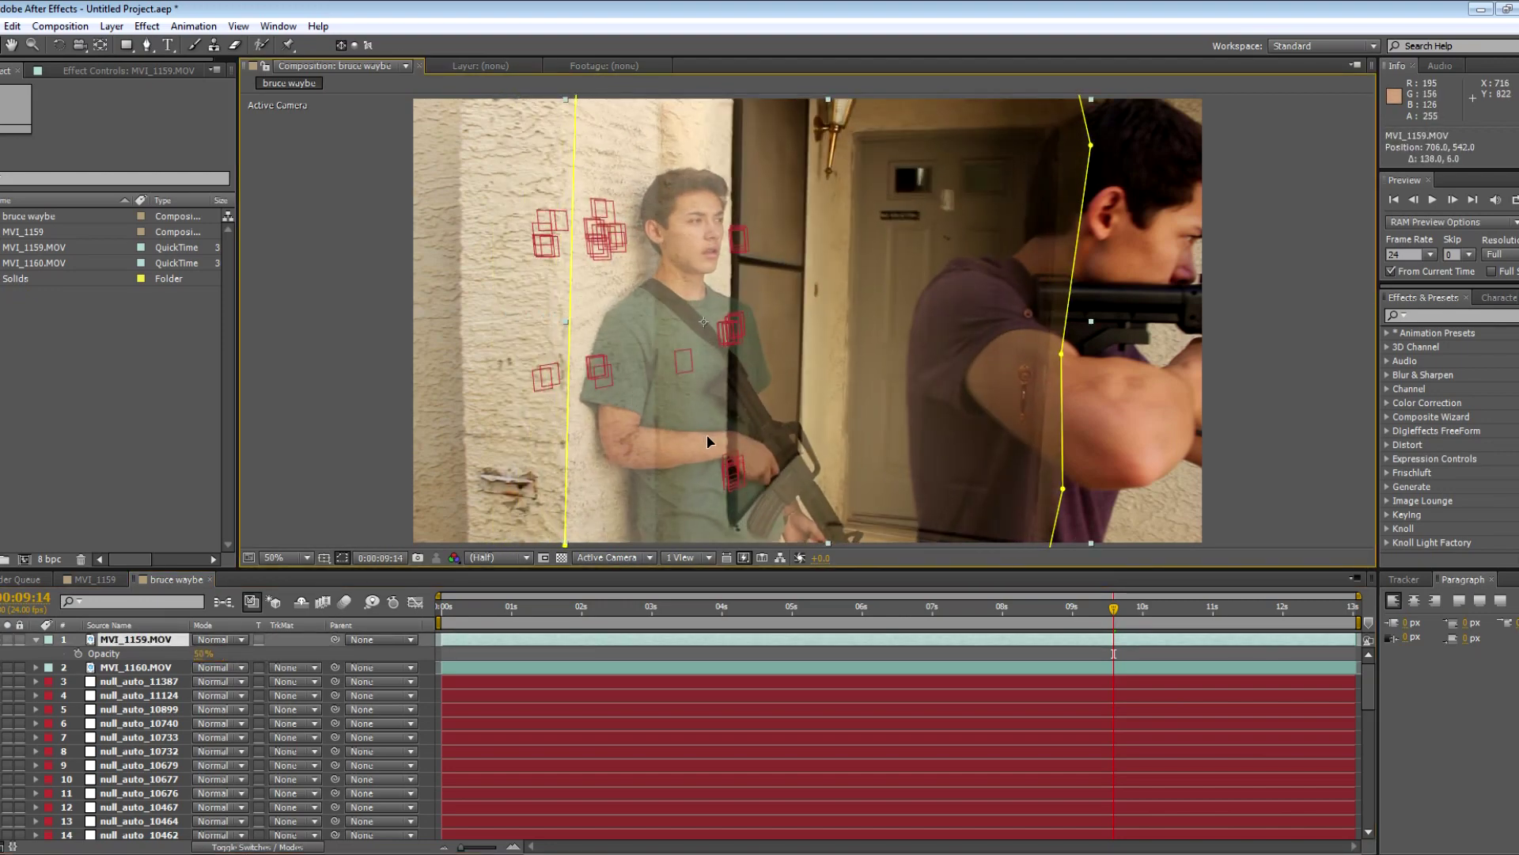
- Set MVI_1159.MOV's opacity to 100% and feather its Mask 1 by 50 pixels
{"action": "left_click_drag", "start_coordinate": [204, 654], "coordinate": [421, 671]}
{"action": "key", "text": "f"}
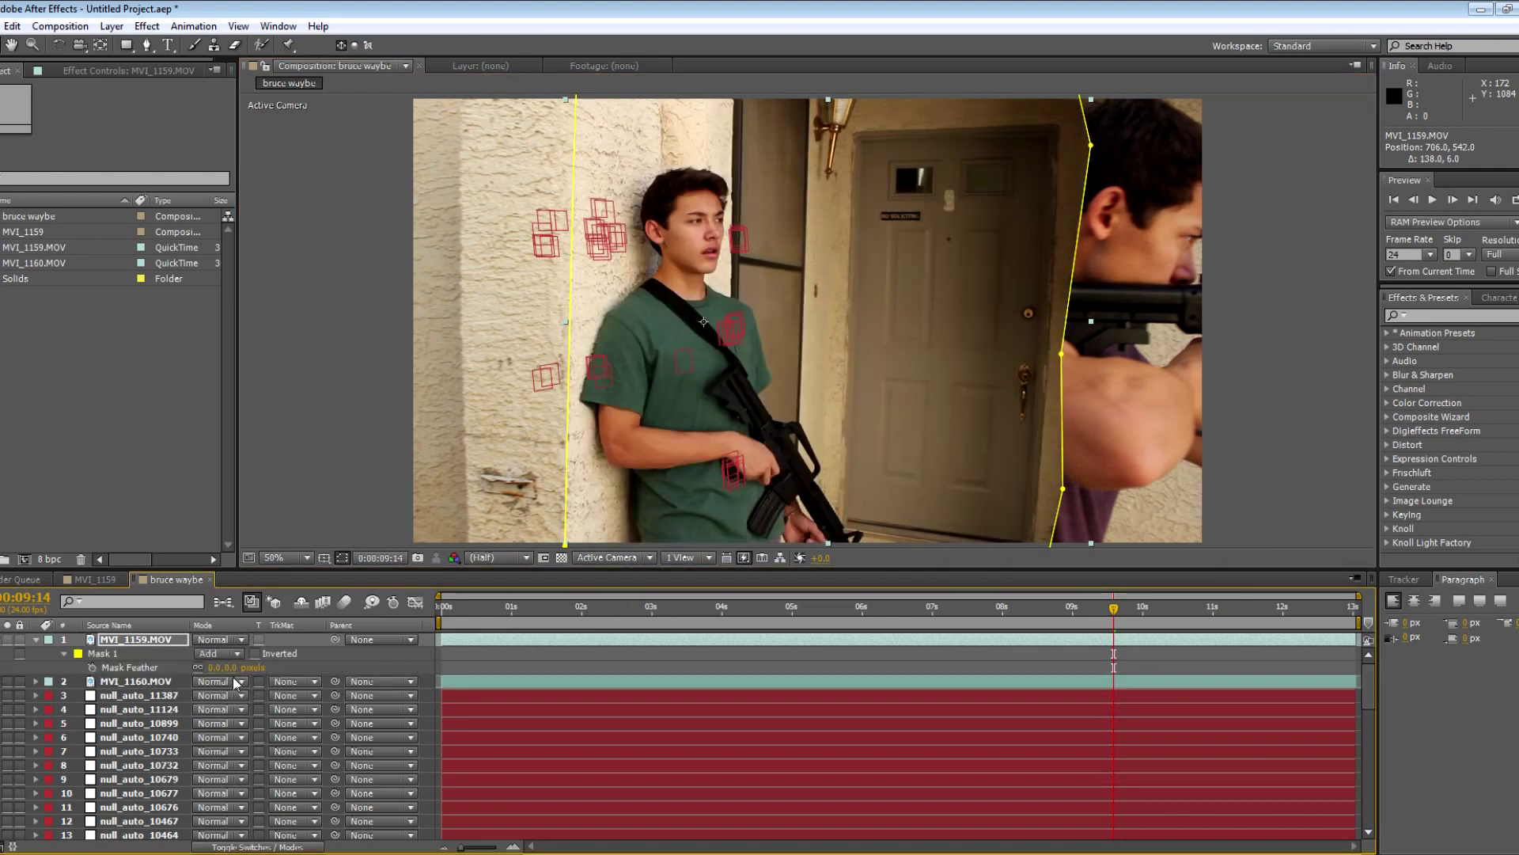
{"action": "left_click_drag", "start_coordinate": [226, 667], "coordinate": [265, 668]}
{"action": "left_click", "coordinate": [597, 483]}
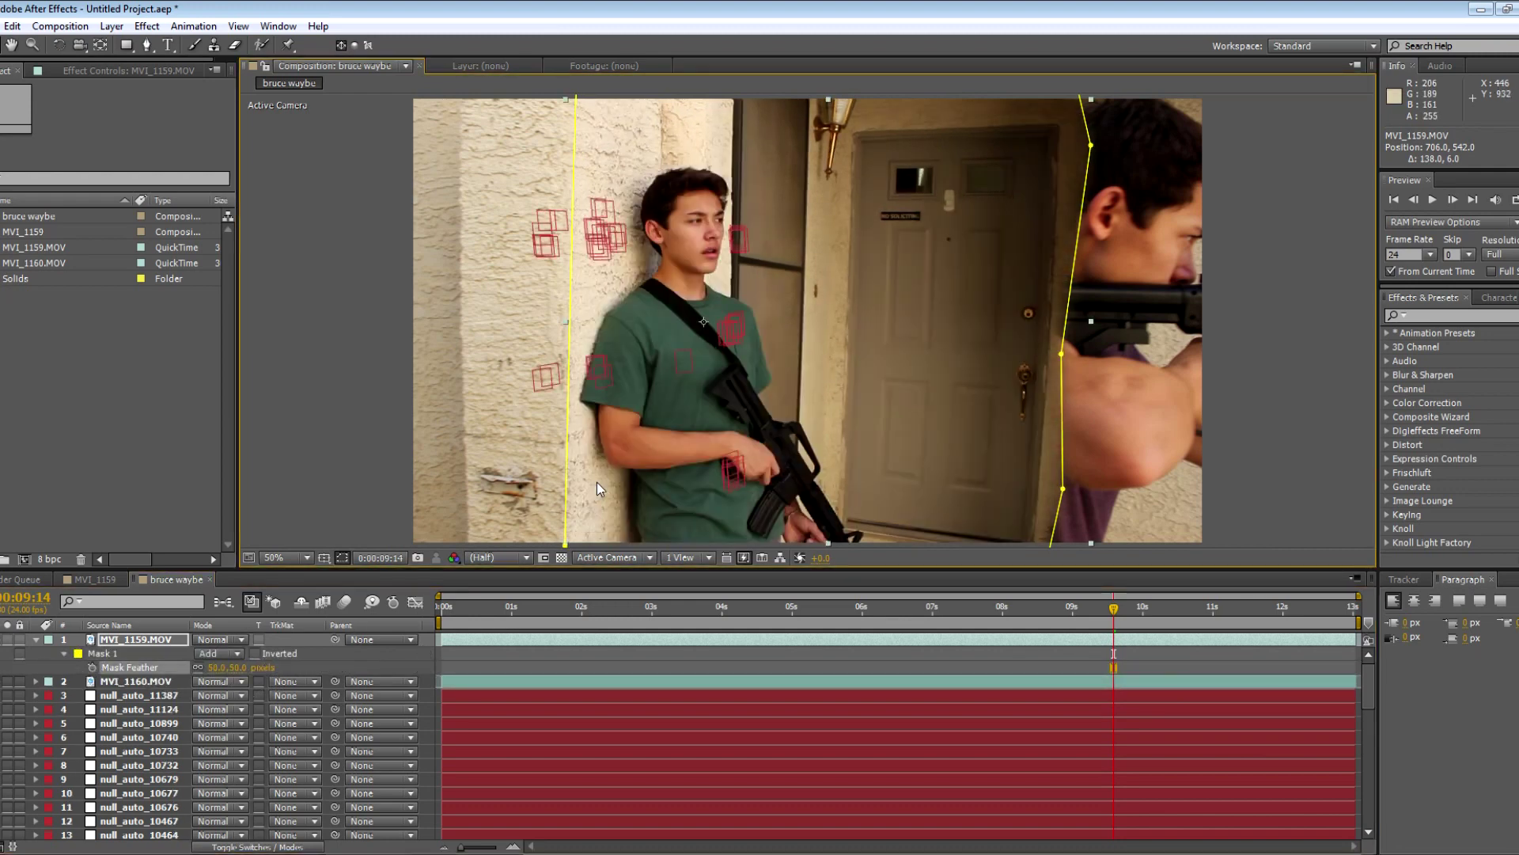
{"action": "left_click", "coordinate": [348, 466]}
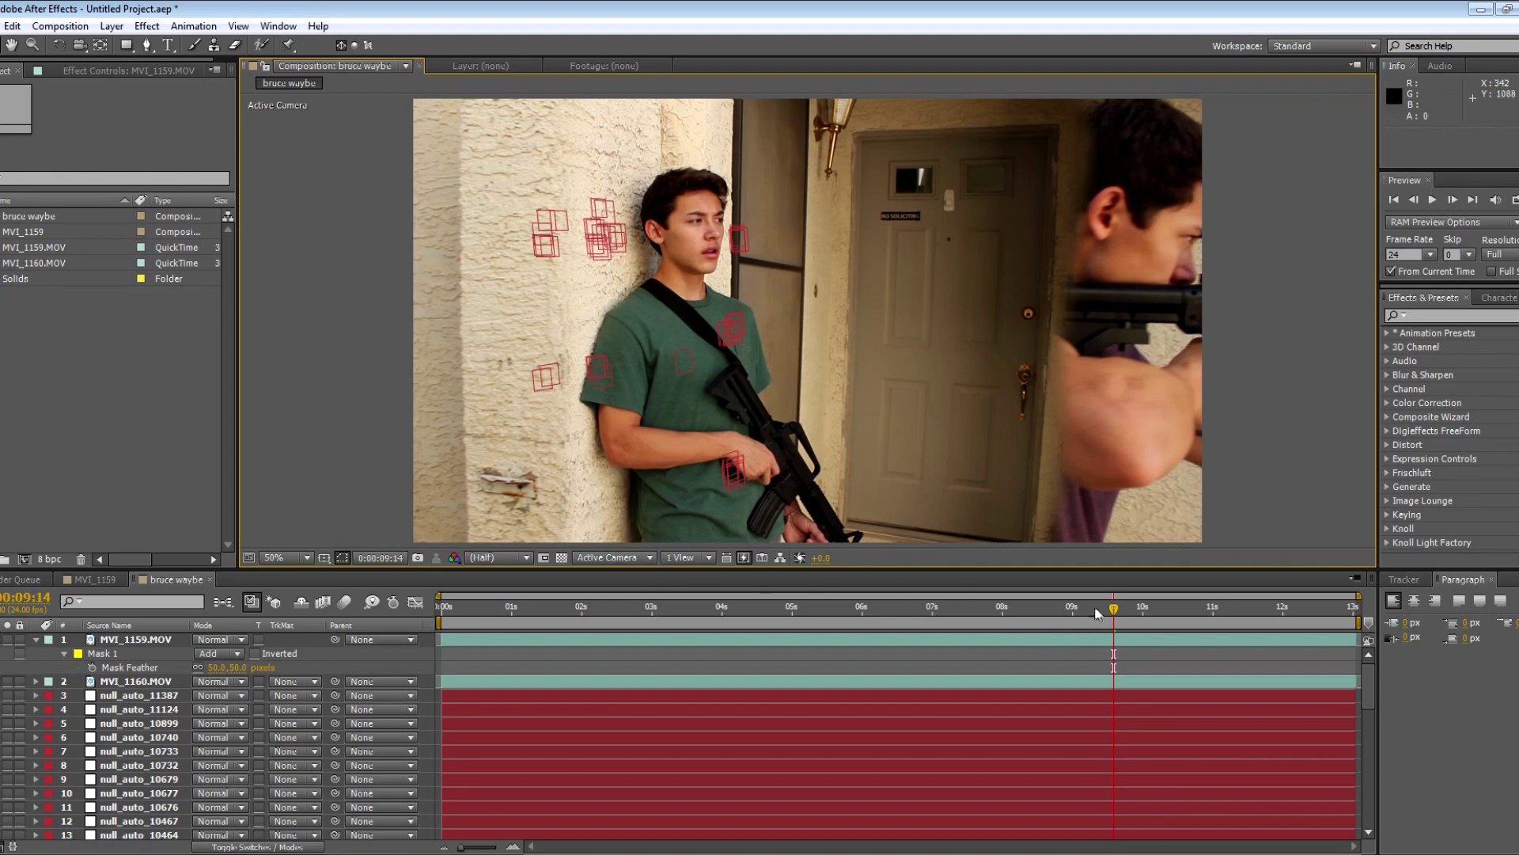
- Undo the mask feather change and hide the MVI_1159.MOV layer
{"action": "left_click_drag", "start_coordinate": [1112, 616], "coordinate": [1029, 616]}
{"action": "key", "text": "ctrl+z"}
{"action": "key", "text": "ctrl+z"}
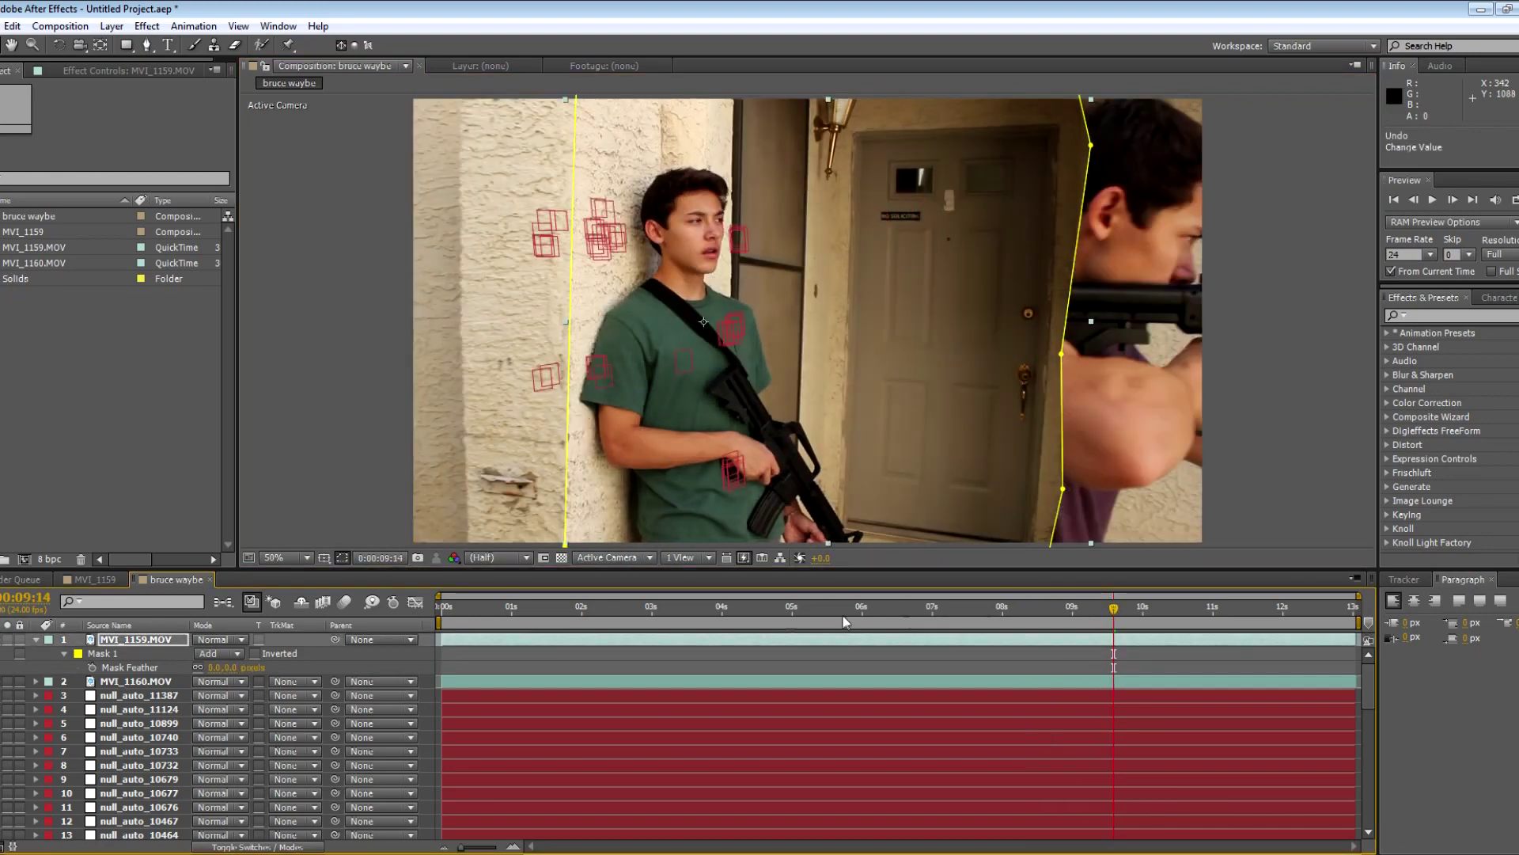
{"action": "left_click", "coordinate": [2, 640]}
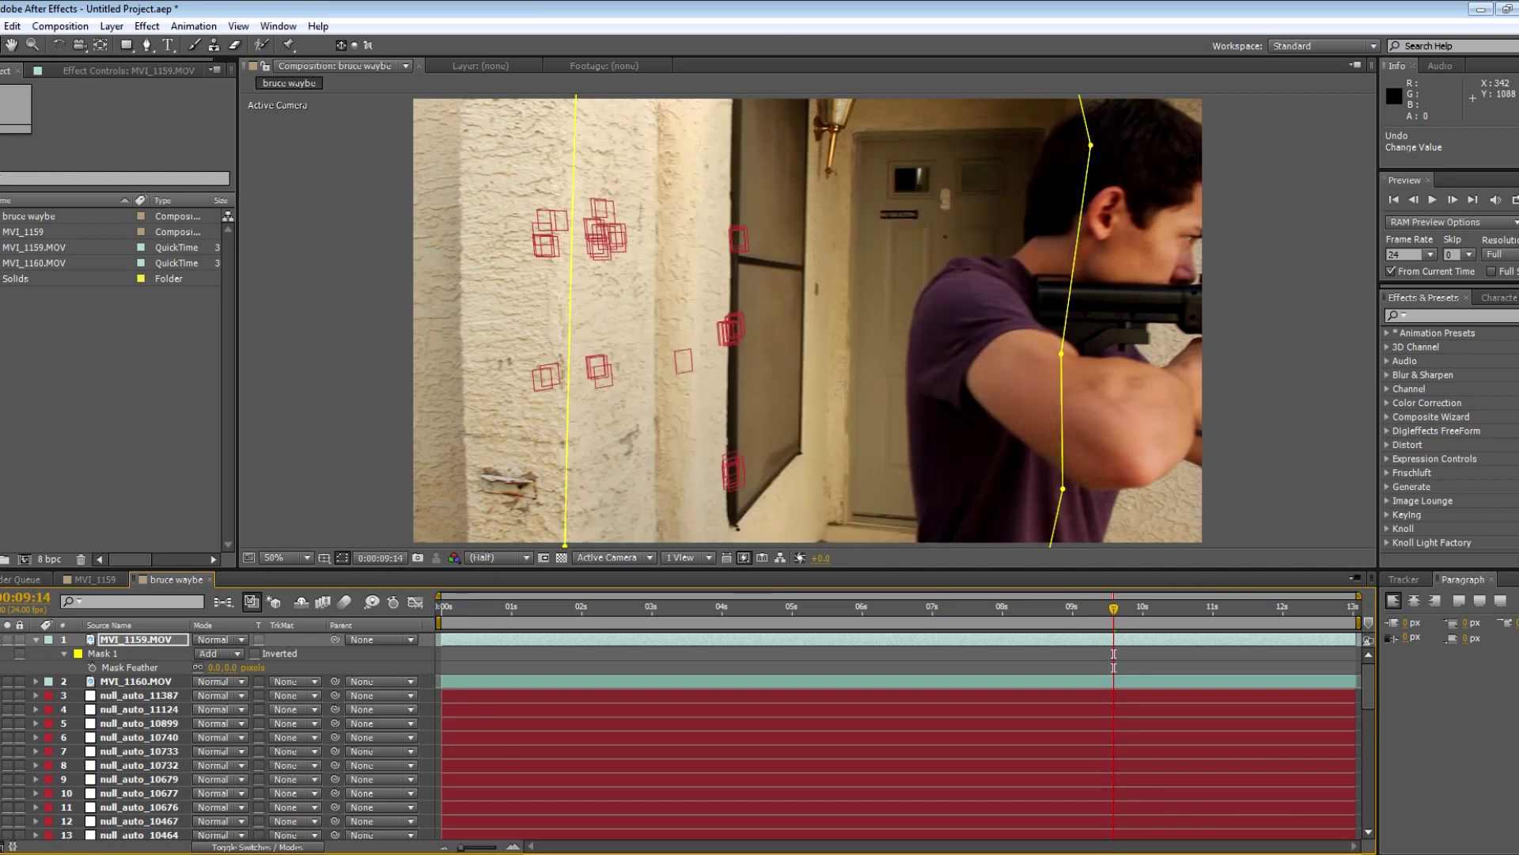
- Go through the tracked nulls one by one to see where each sits on the wall and window
{"action": "left_click", "coordinate": [153, 699]}
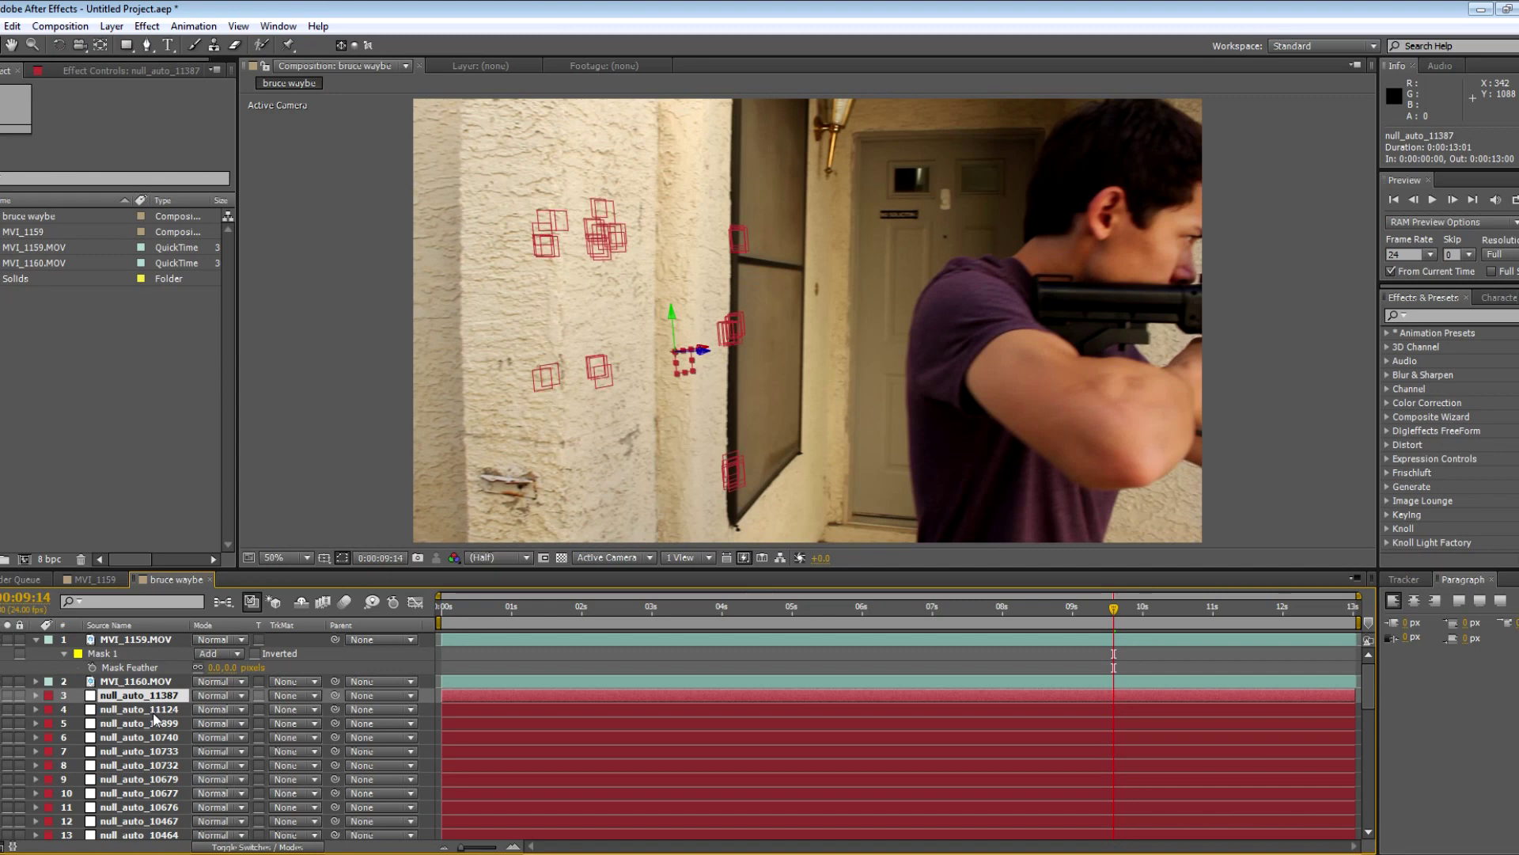
{"action": "left_click", "coordinate": [155, 712]}
{"action": "left_click", "coordinate": [155, 726]}
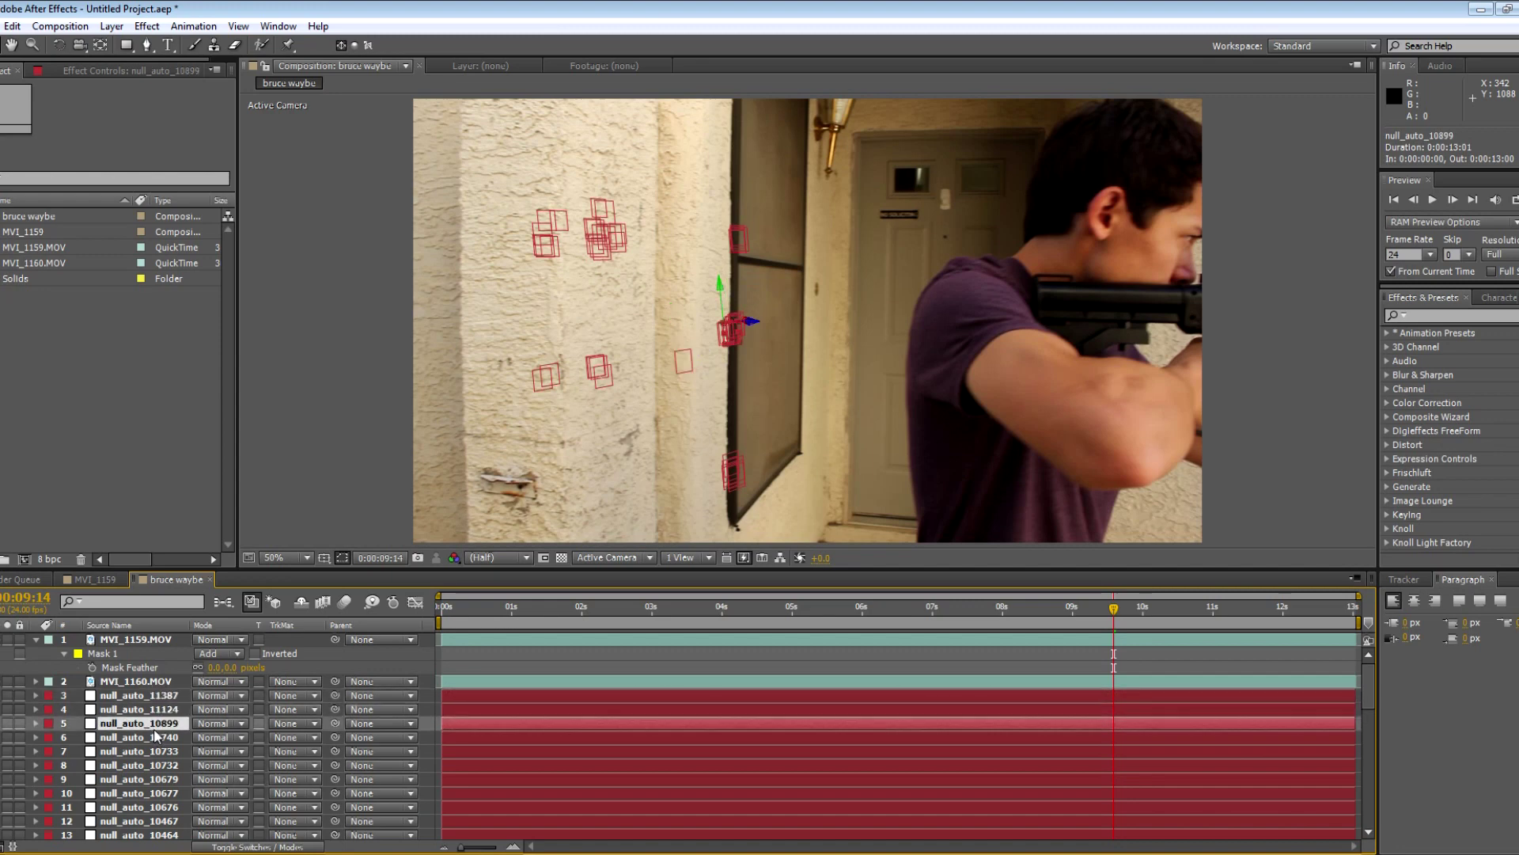
{"action": "left_click", "coordinate": [0, 645]}
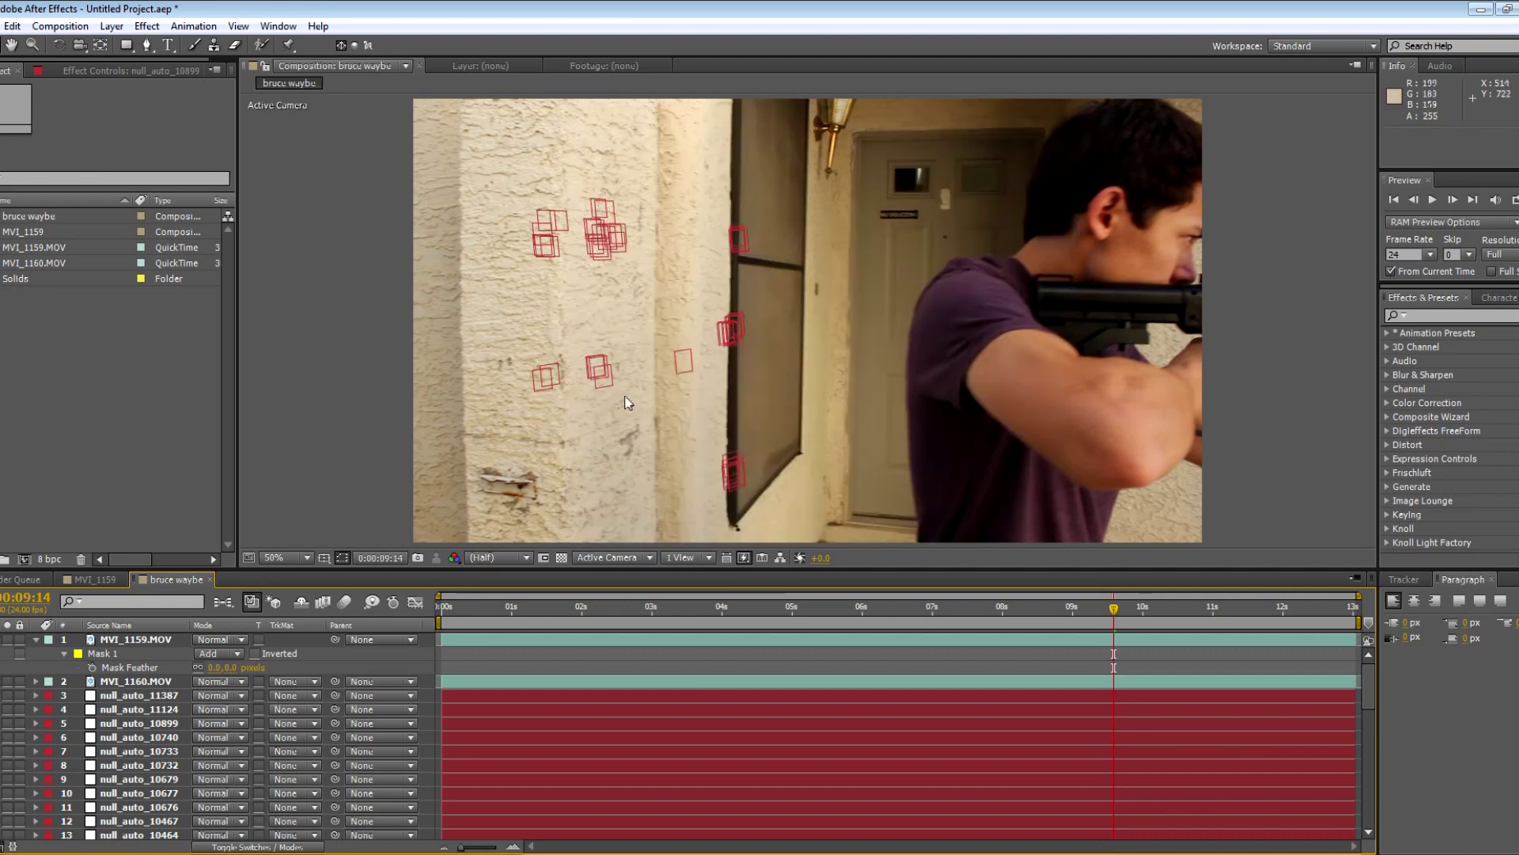
{"action": "left_click", "coordinate": [135, 681]}
{"action": "left_click", "coordinate": [176, 748]}
{"action": "left_click", "coordinate": [156, 725]}
{"action": "left_click", "coordinate": [158, 751]}
{"action": "left_click", "coordinate": [162, 766]}
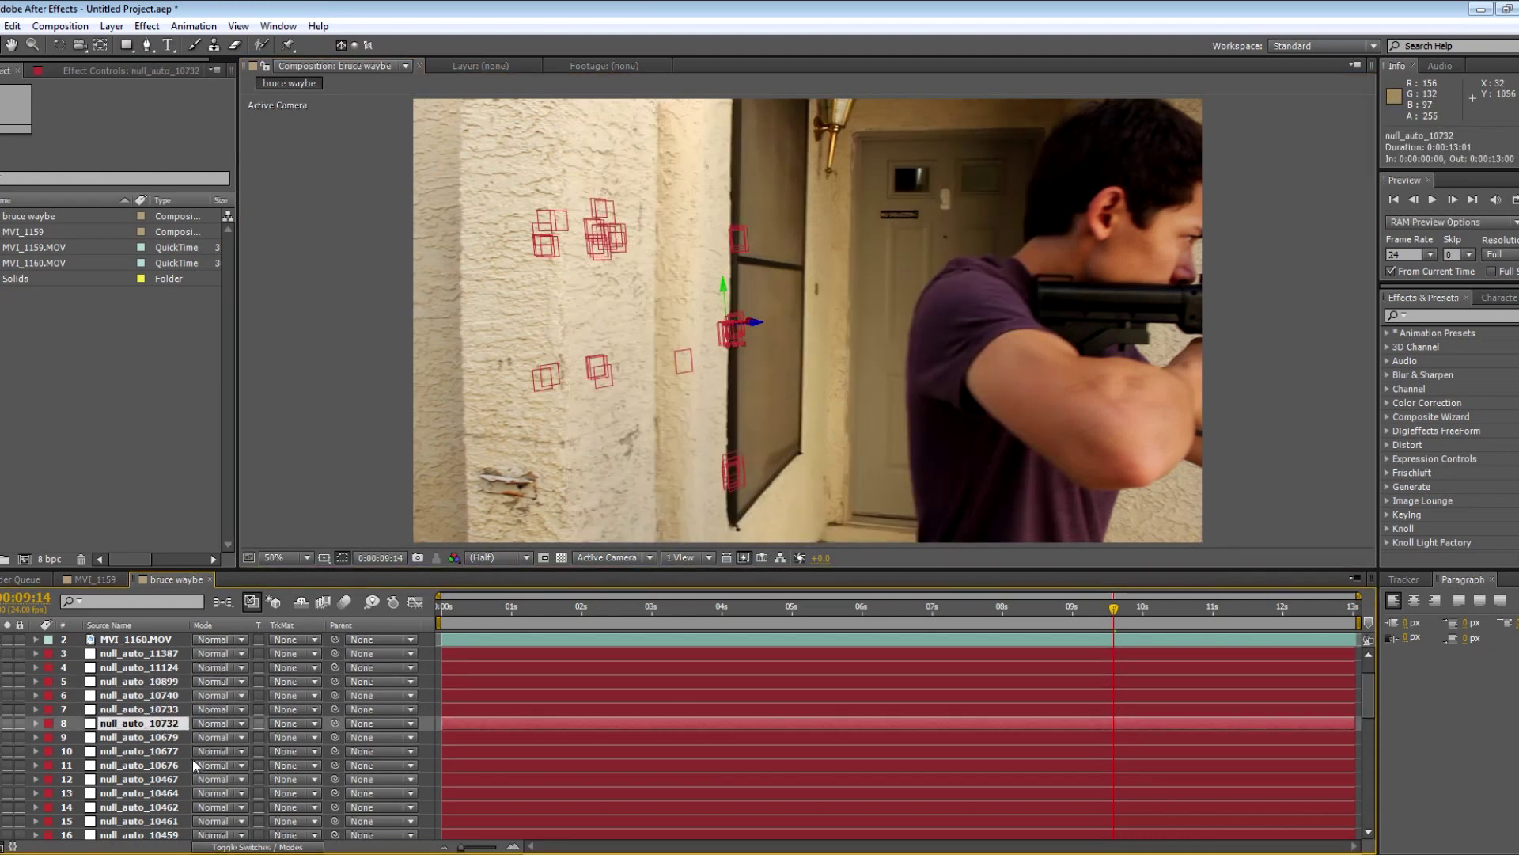
{"action": "scroll", "coordinate": [162, 770], "scroll_direction": "down", "scroll_amount": 1}
{"action": "left_click", "coordinate": [165, 737]}
{"action": "left_click", "coordinate": [166, 765]}
{"action": "left_click", "coordinate": [167, 793]}
{"action": "left_click", "coordinate": [169, 807]}
{"action": "scroll", "coordinate": [173, 819], "scroll_direction": "down", "scroll_amount": 1}
{"action": "scroll", "coordinate": [108, 724], "scroll_direction": "up", "scroll_amount": 2}
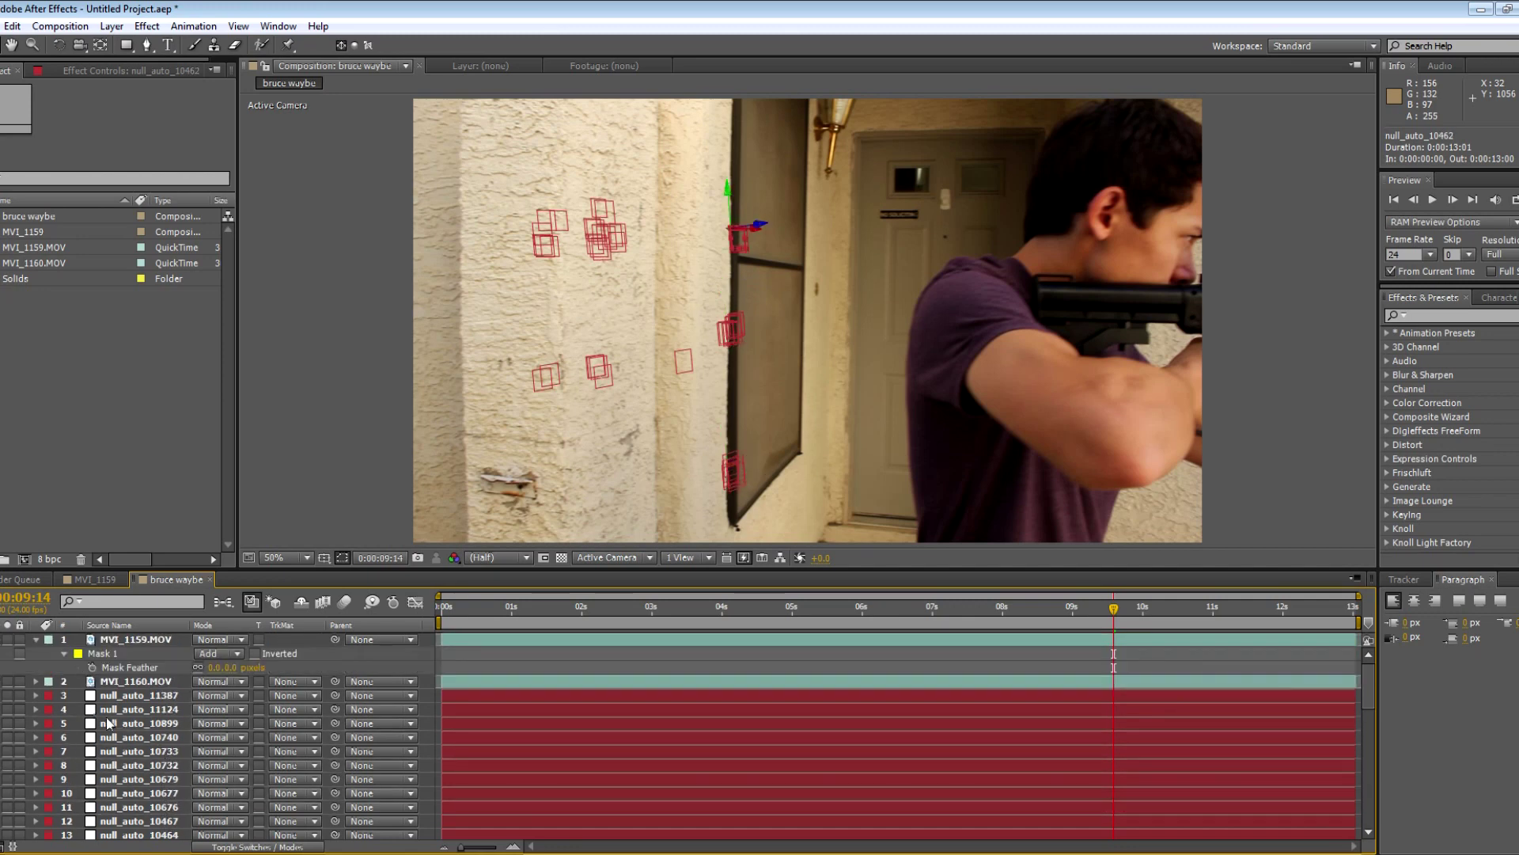
- Temporarily hide MVI_1160.MOV to select null_auto_11387, the lone null between the wall corner and window, and show the footage again
{"action": "left_click", "coordinate": [1, 682]}
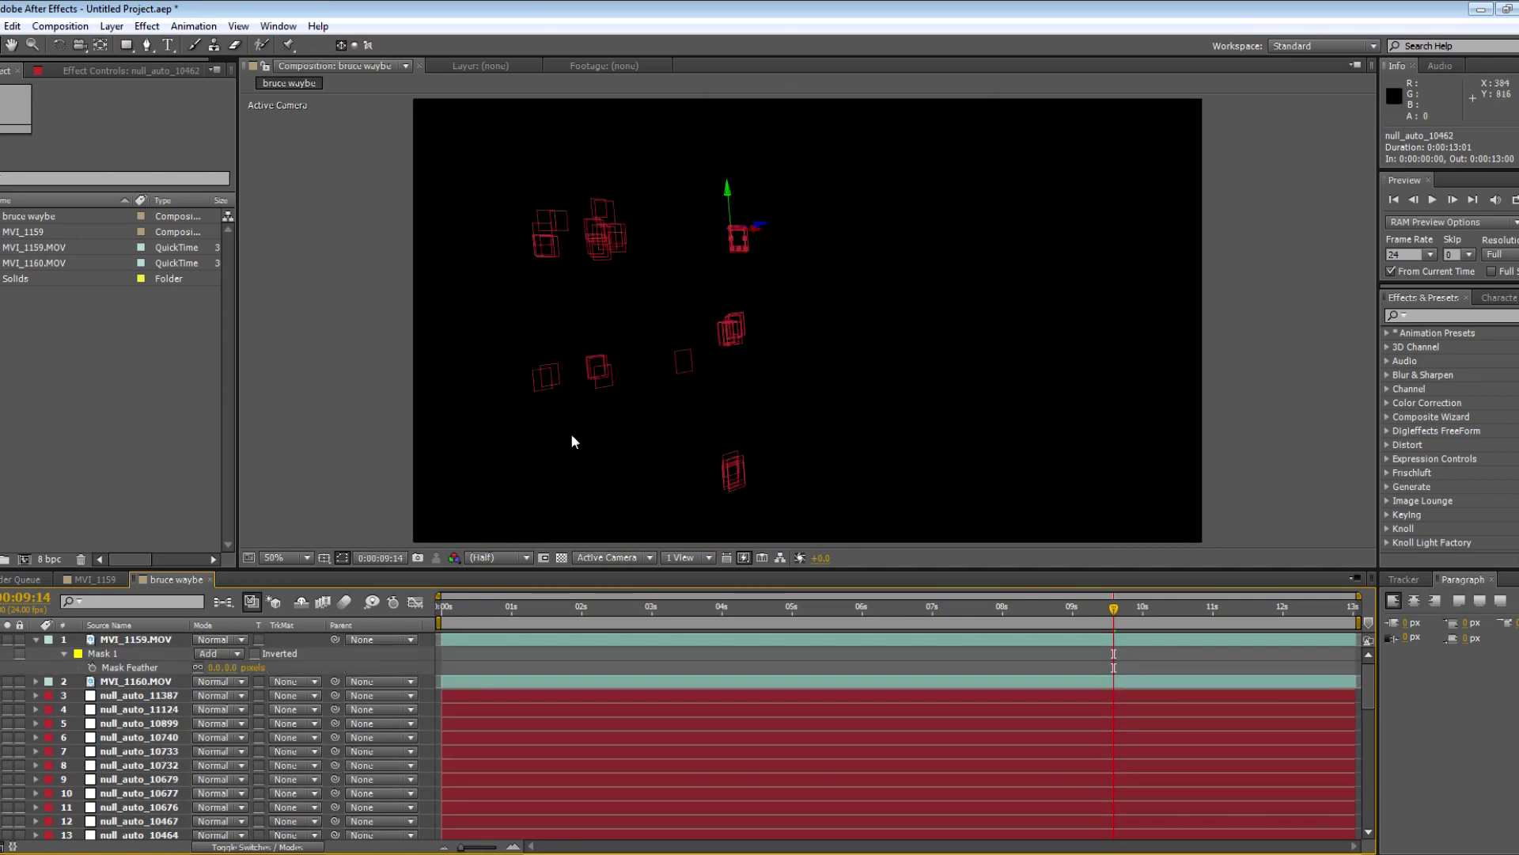
{"action": "left_click", "coordinate": [677, 355]}
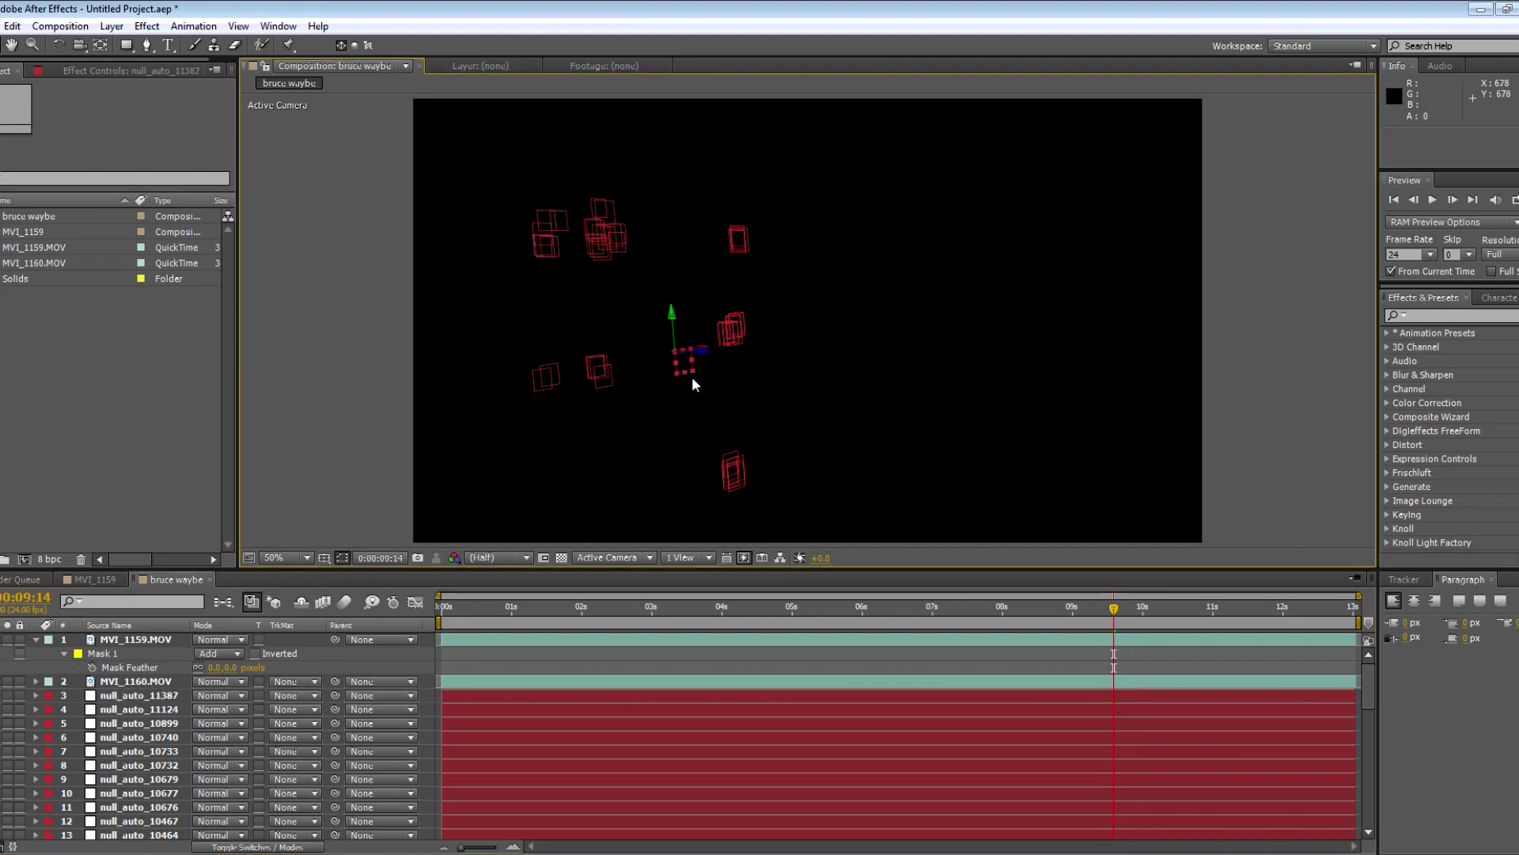
{"action": "left_click", "coordinate": [1, 681]}
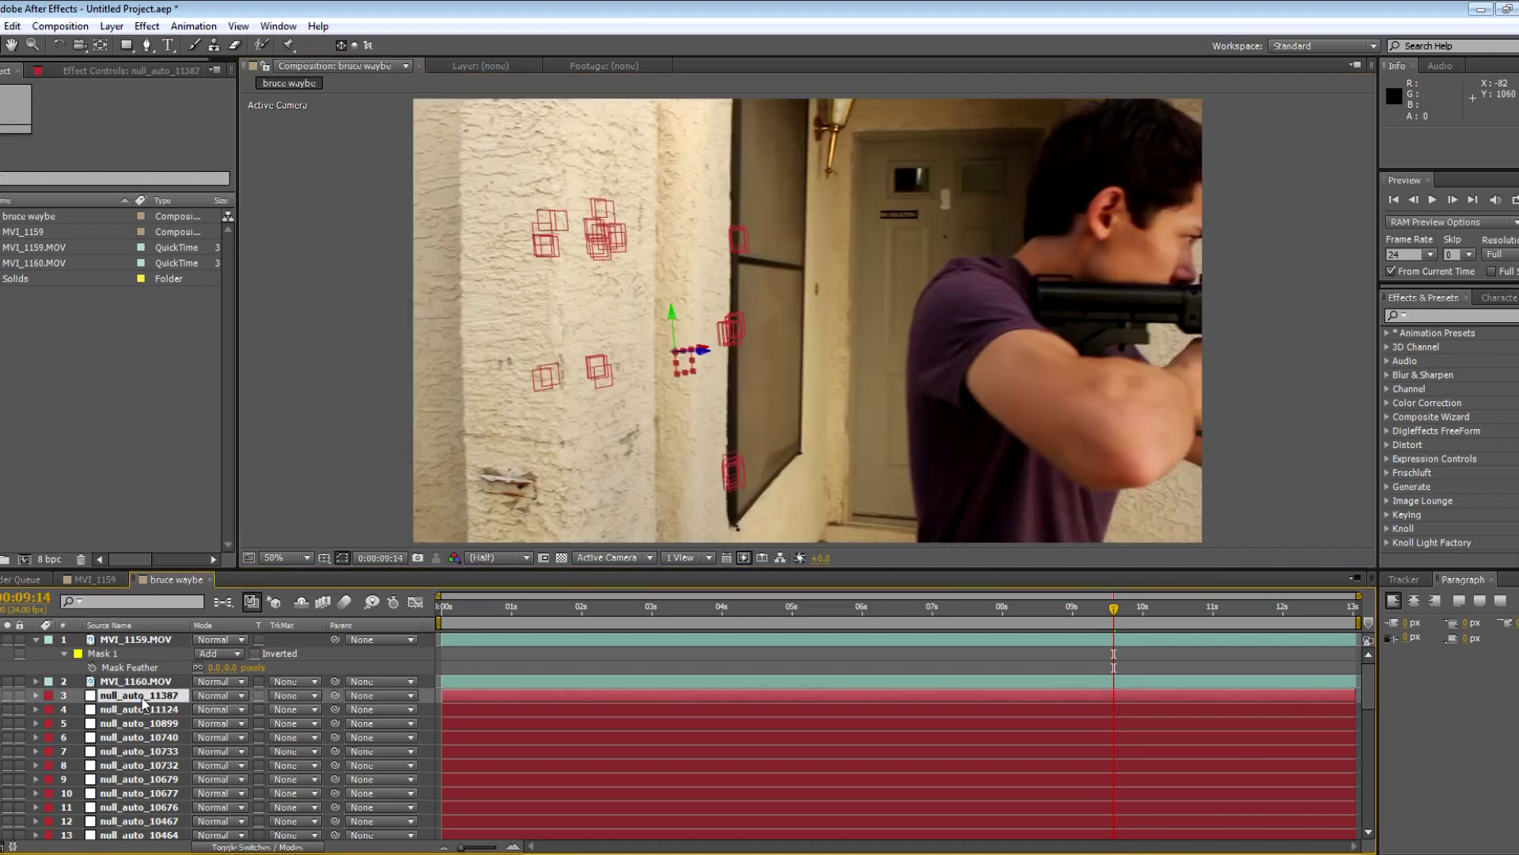
- Copy null_auto_11387's position to MVI_1159.MOV and make MVI_1159.MOV a 3D layer
{"action": "key", "text": "p"}
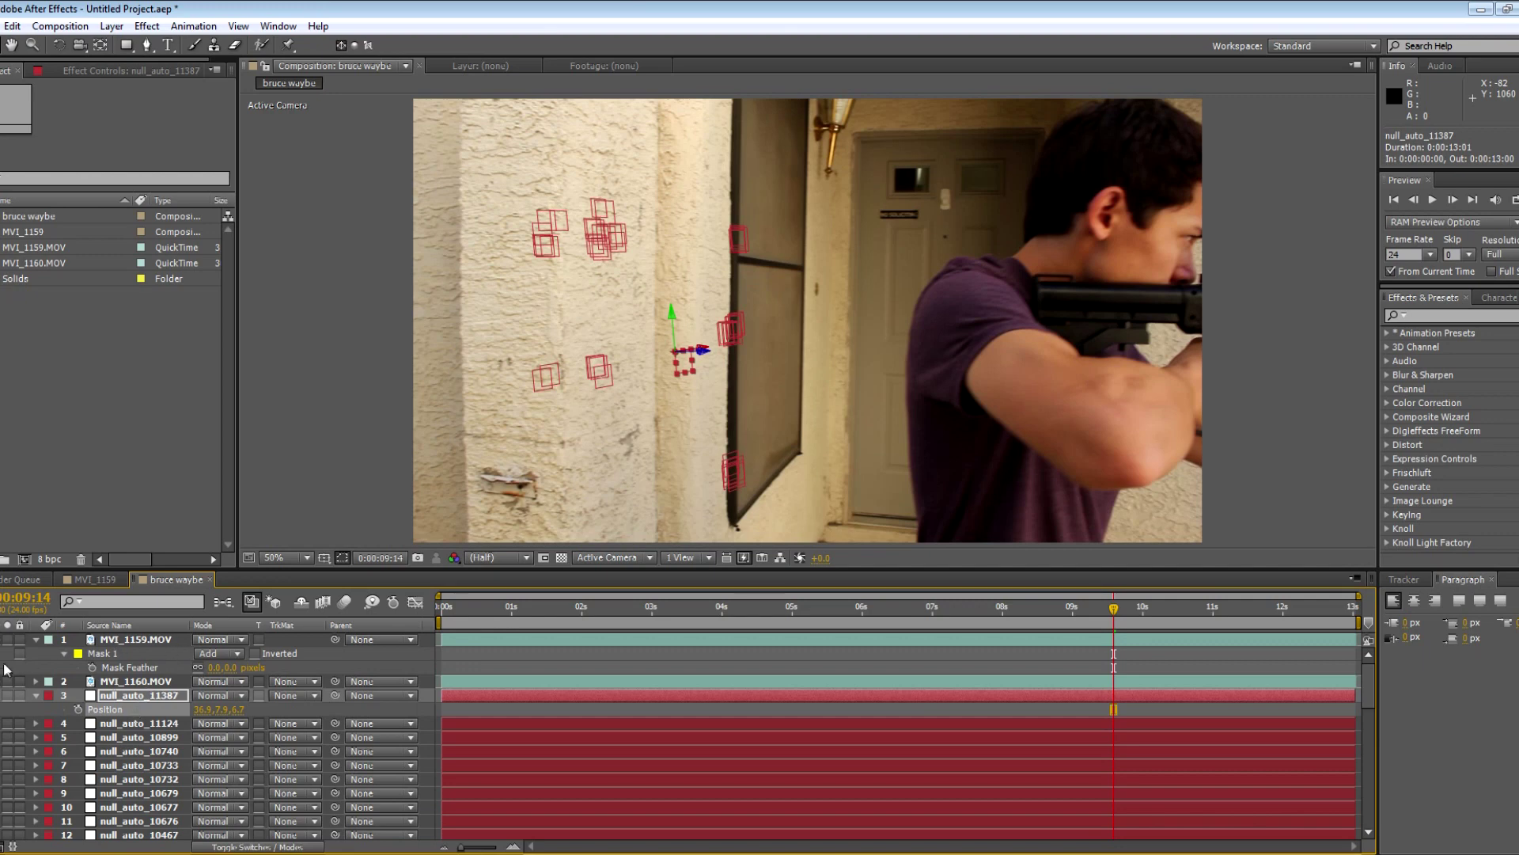
{"action": "left_click", "coordinate": [131, 639]}
{"action": "key", "text": "p"}
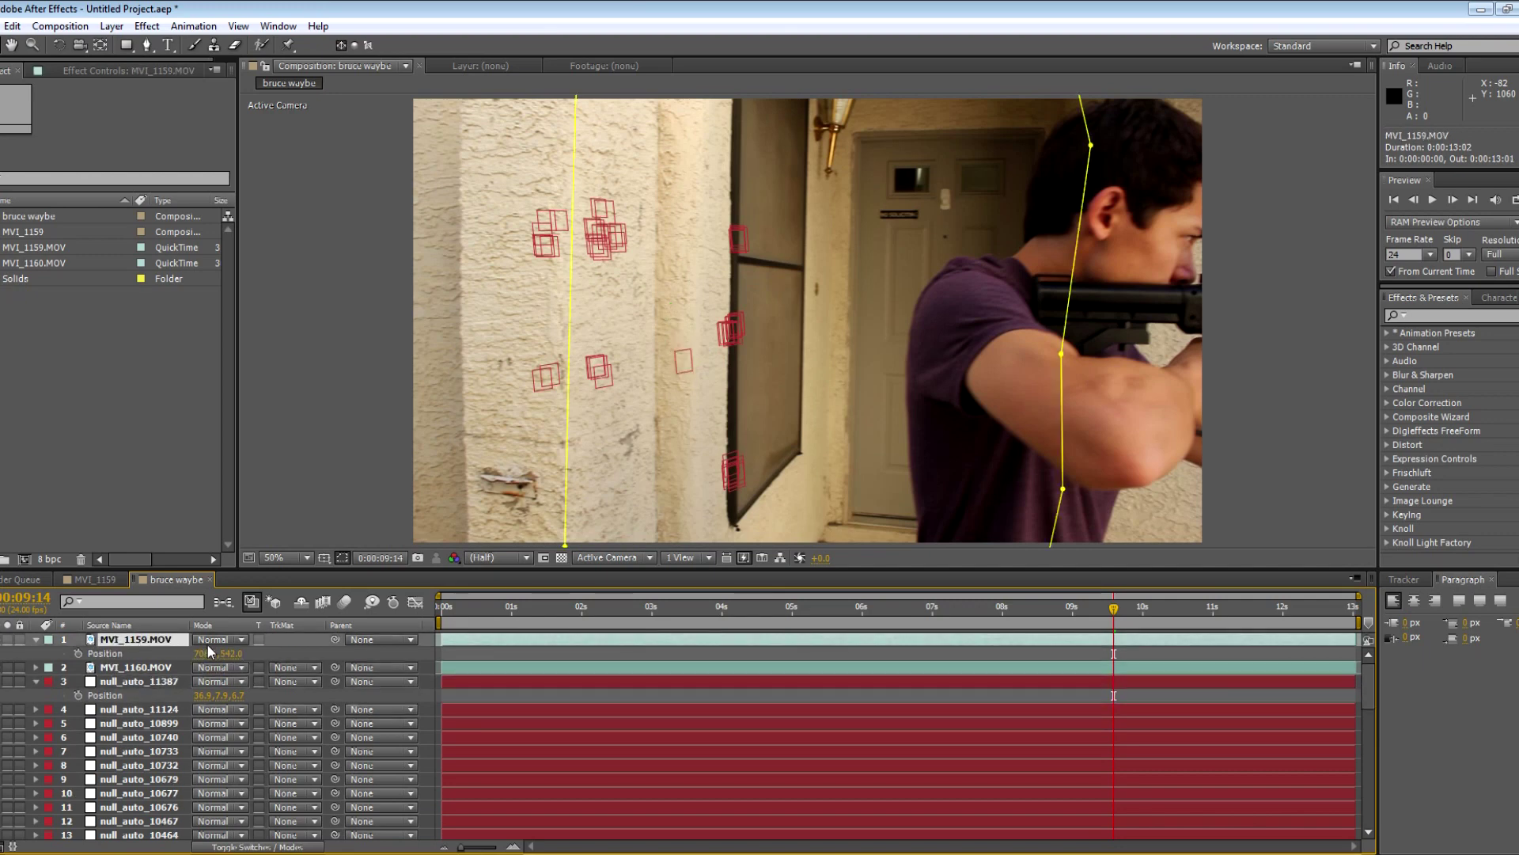
{"action": "key", "text": "ctrl+v"}
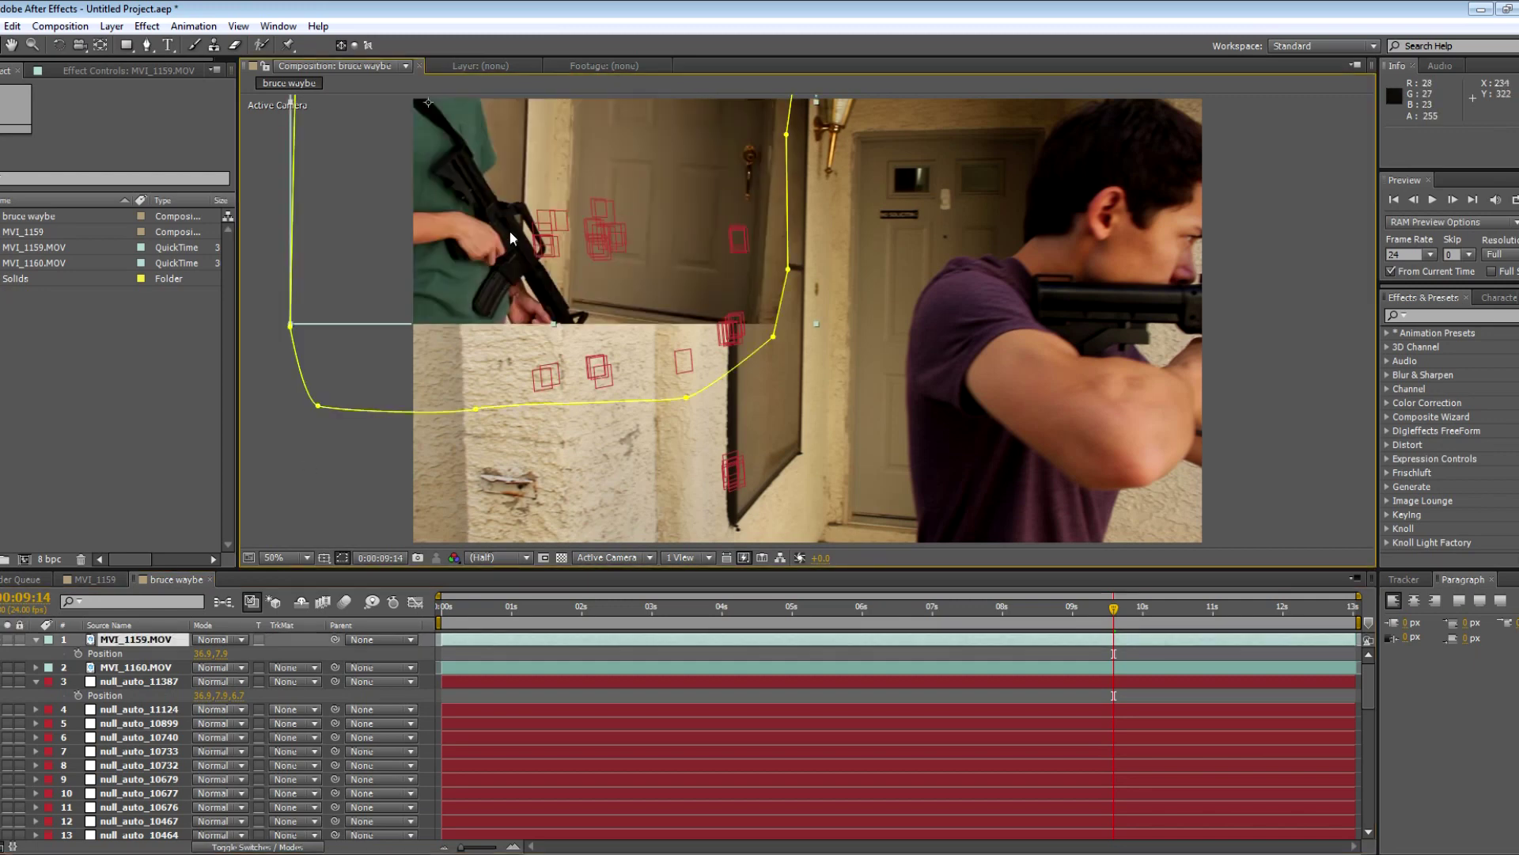
{"action": "key", "text": "comma"}
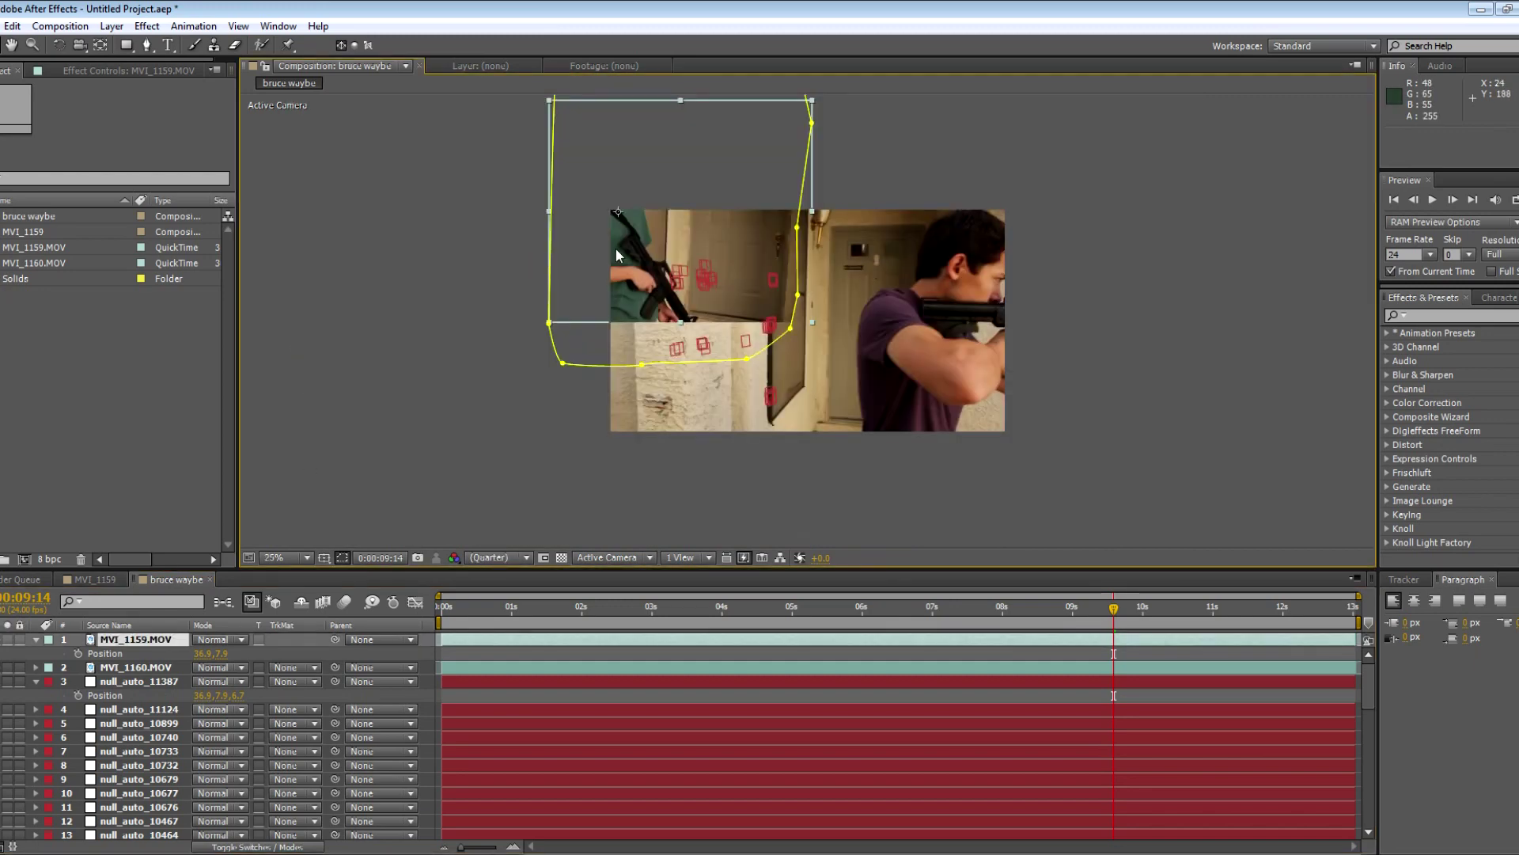
{"action": "key", "text": "F4"}
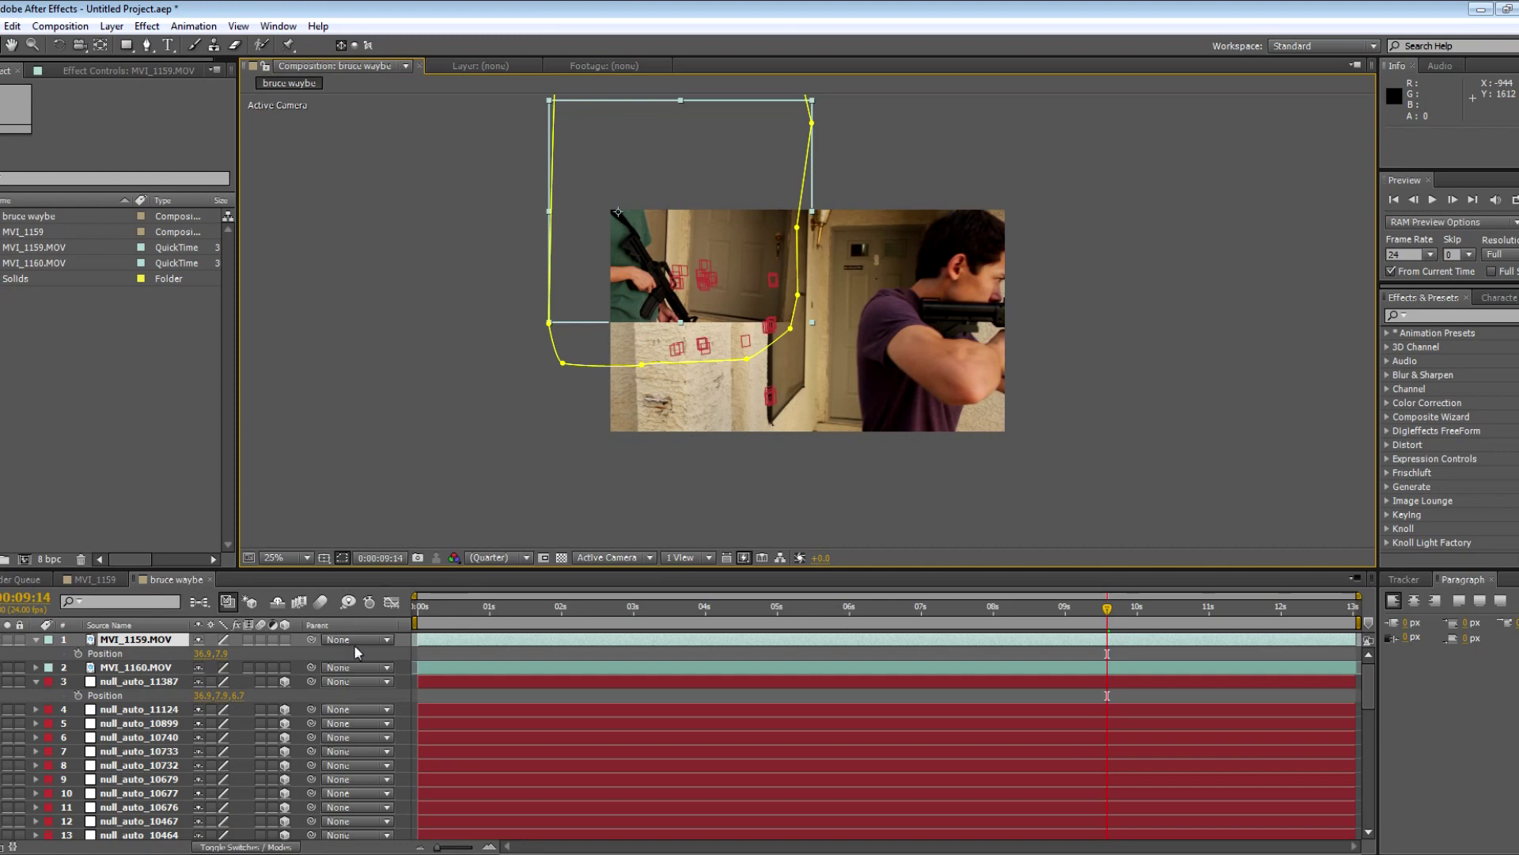
{"action": "left_click", "coordinate": [285, 640]}
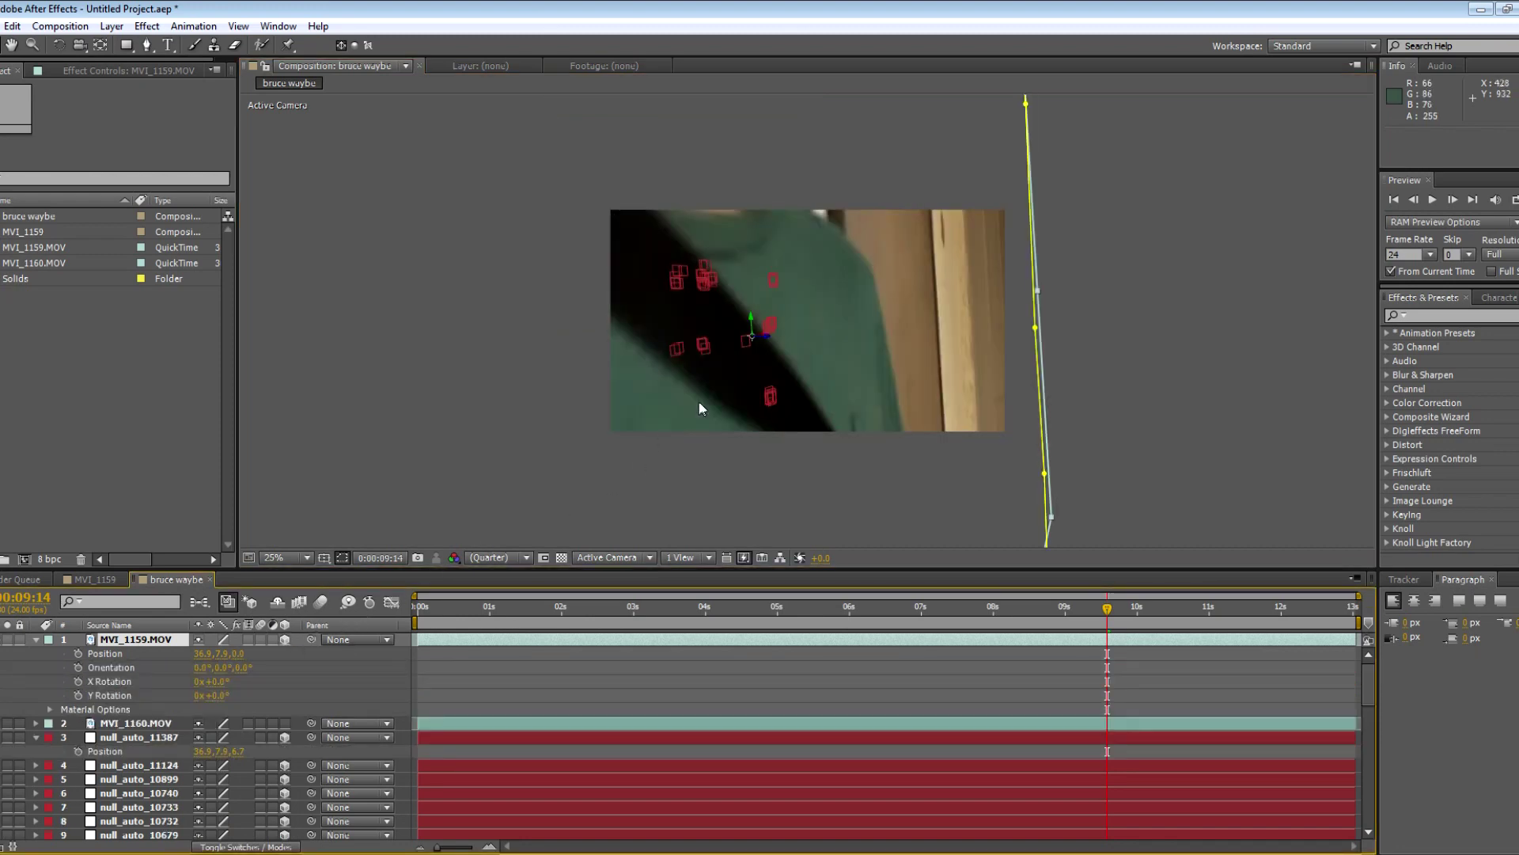
- Scale the MVI_1159.MOV layer to 10%
{"action": "key", "text": "s"}
{"action": "left_click", "coordinate": [268, 655]}
{"action": "type", "text": "10"}
{"action": "key", "text": "Return"}
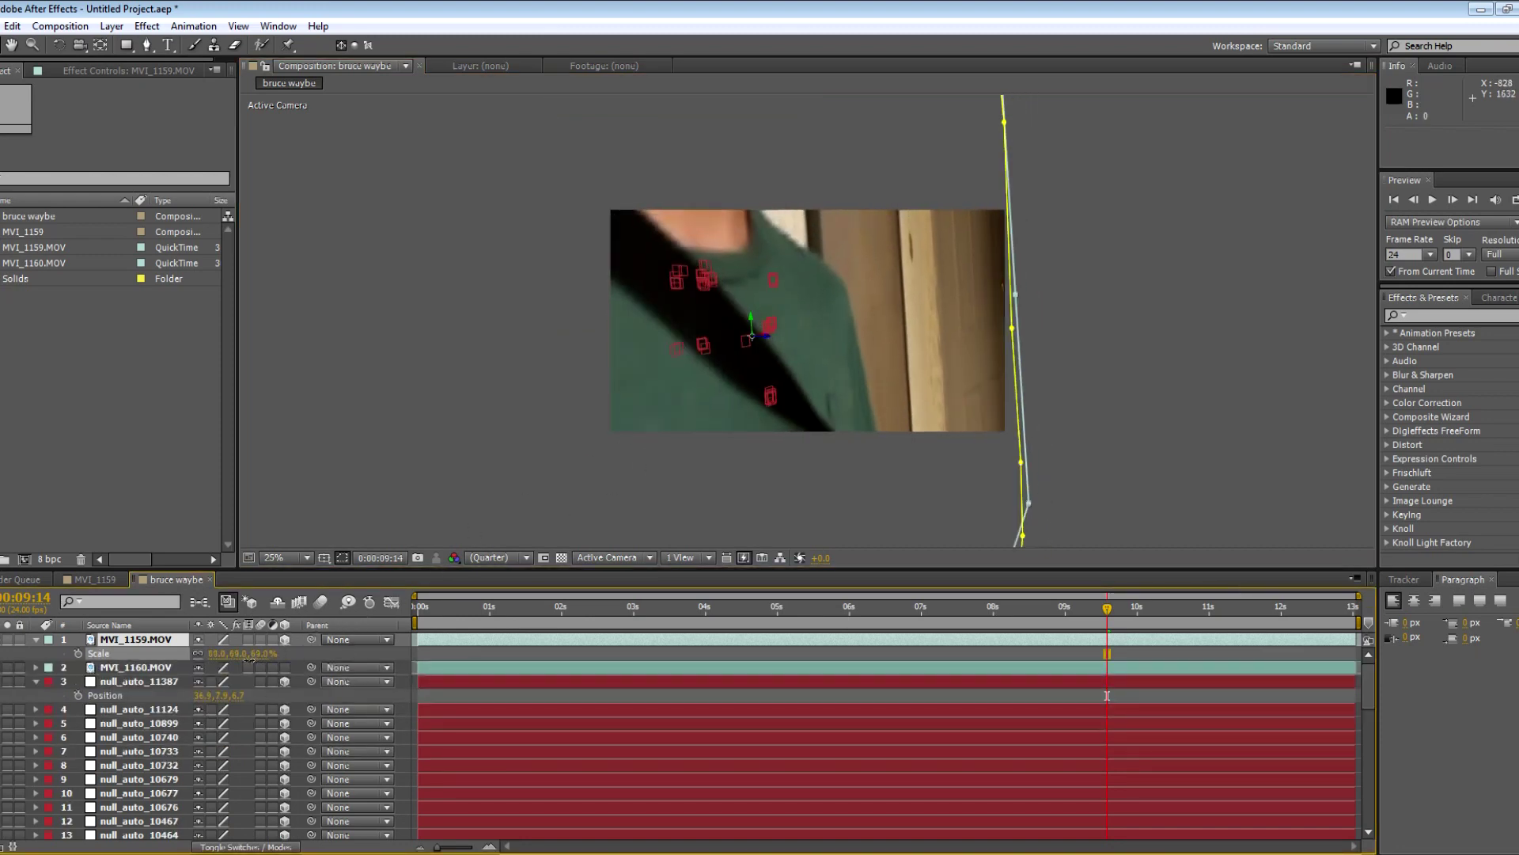
{"action": "key", "text": "period"}
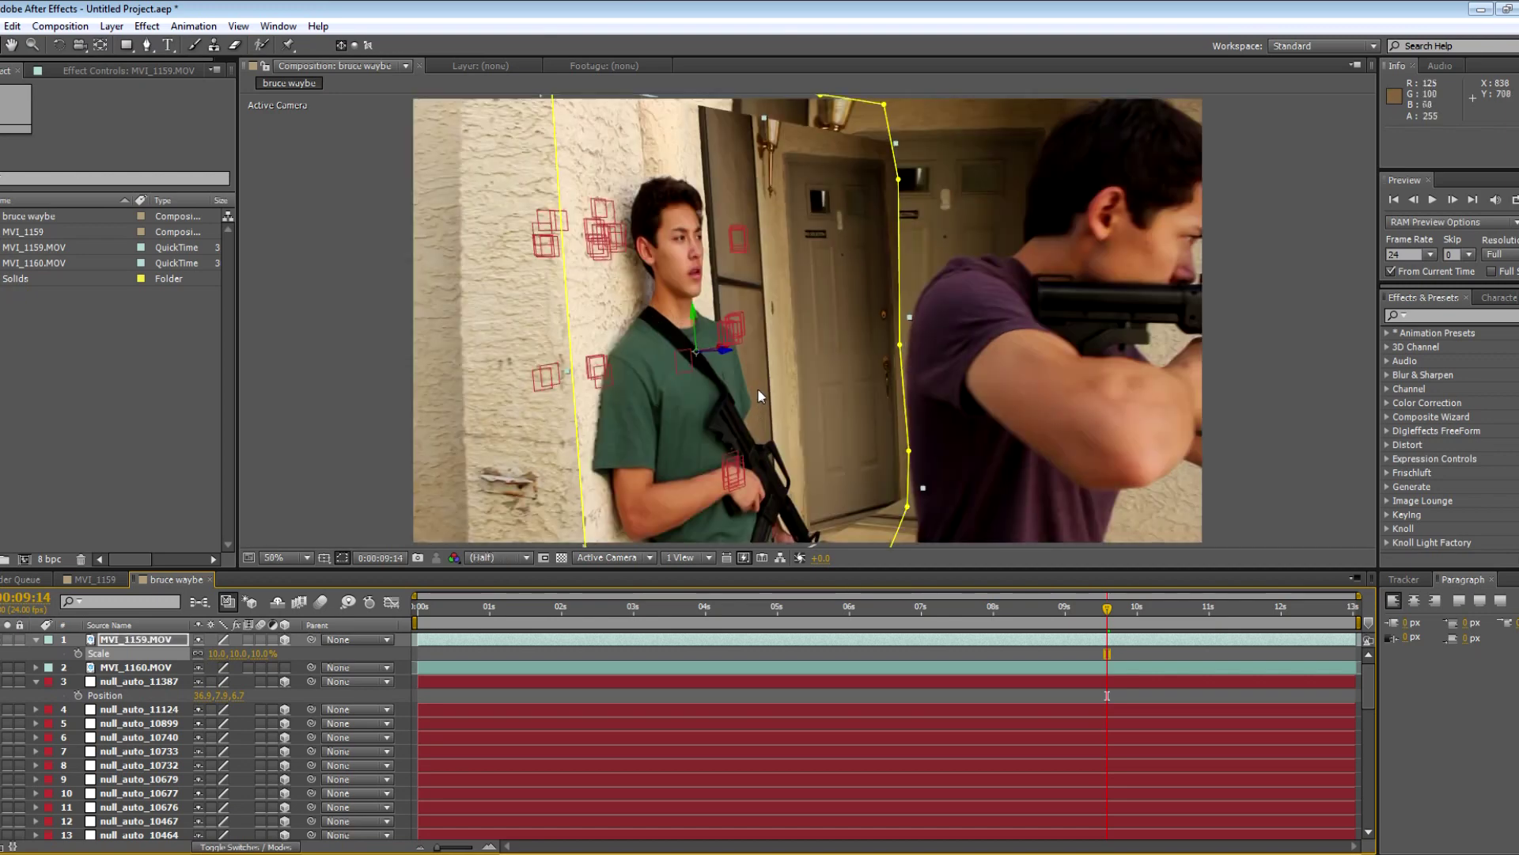
- Rotate MVI_1159.MOV to an orientation of about 0°, 47.4°, 1.8° so it faces the camera
{"action": "key", "text": "w"}
{"action": "mouse_move", "coordinate": [697, 330]}
{"action": "left_mouse_down"}
{"action": "mouse_move", "coordinate": [728, 347]}
{"action": "mouse_move", "coordinate": [697, 353]}
{"action": "left_mouse_up"}
{"action": "key", "text": "r"}
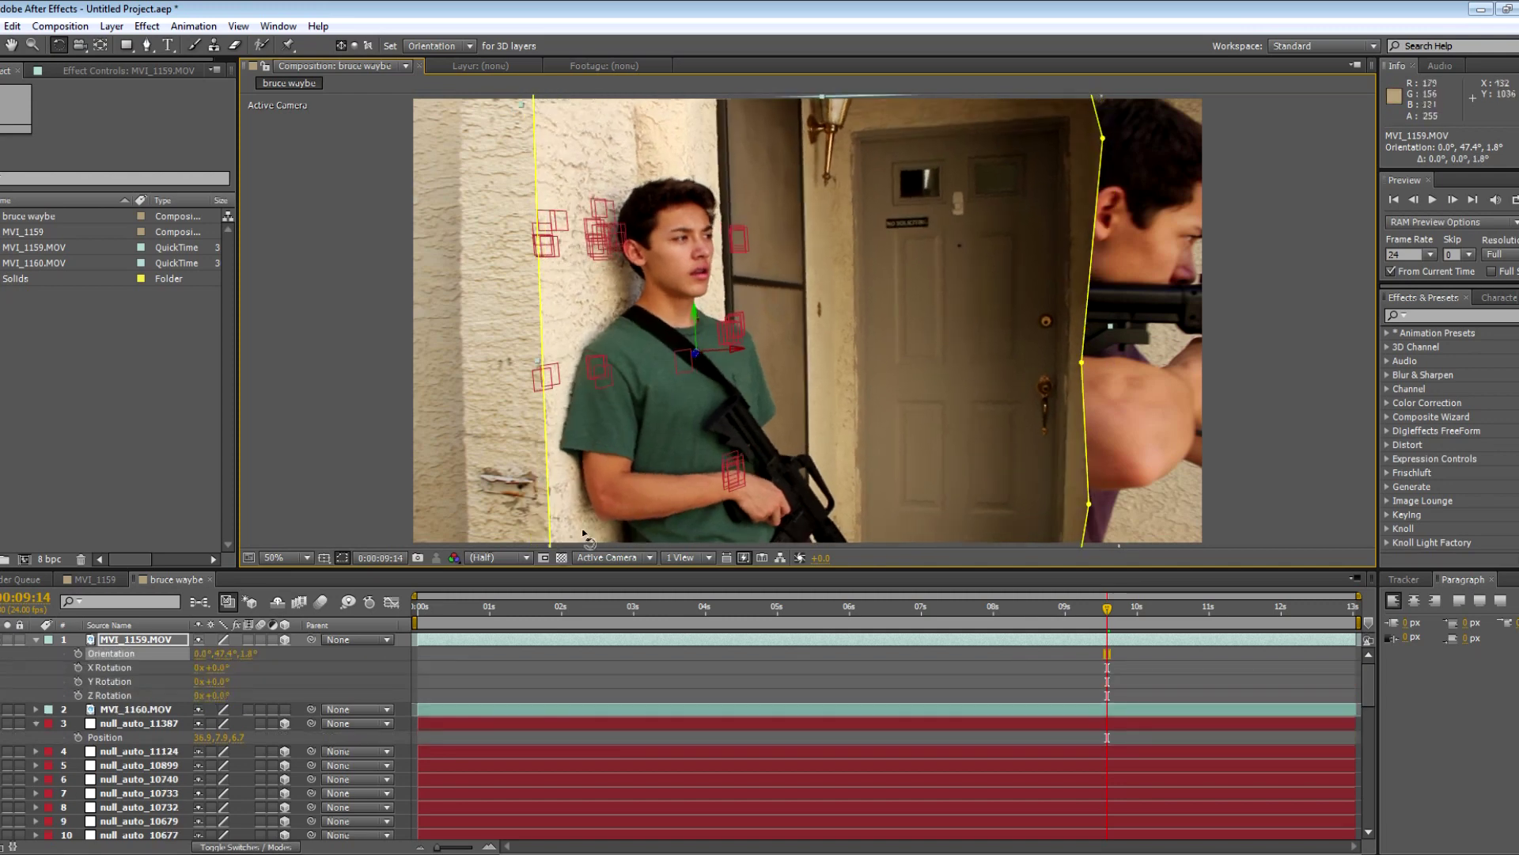
- Try a Y orientation of 0° on MVI_1159.MOV and undo it
{"action": "left_click", "coordinate": [224, 654]}
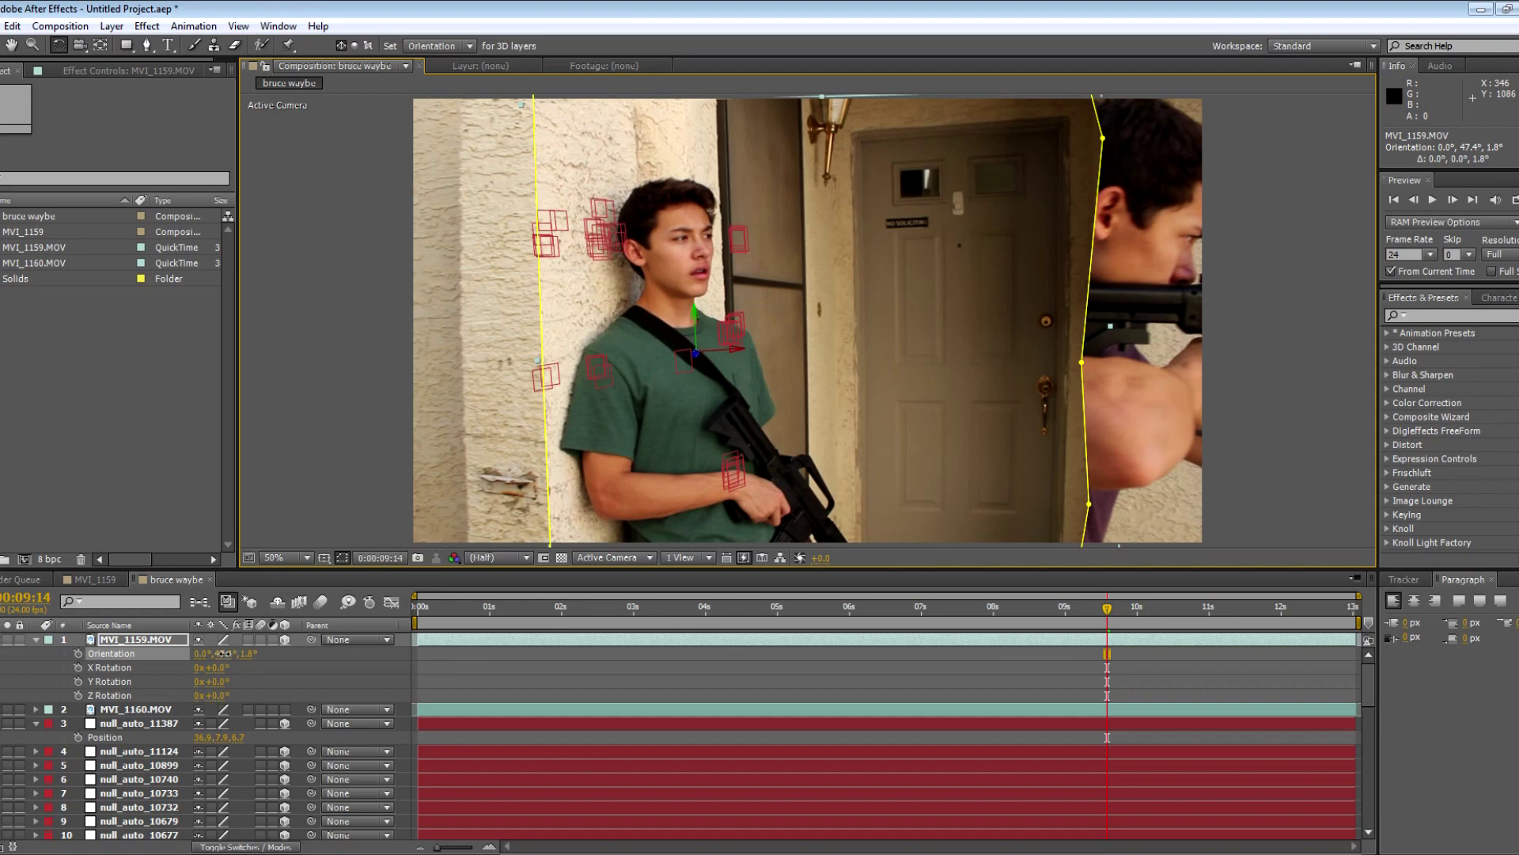
{"action": "type", "text": "0"}
{"action": "key", "text": "Return"}
{"action": "left_click", "coordinate": [364, 644]}
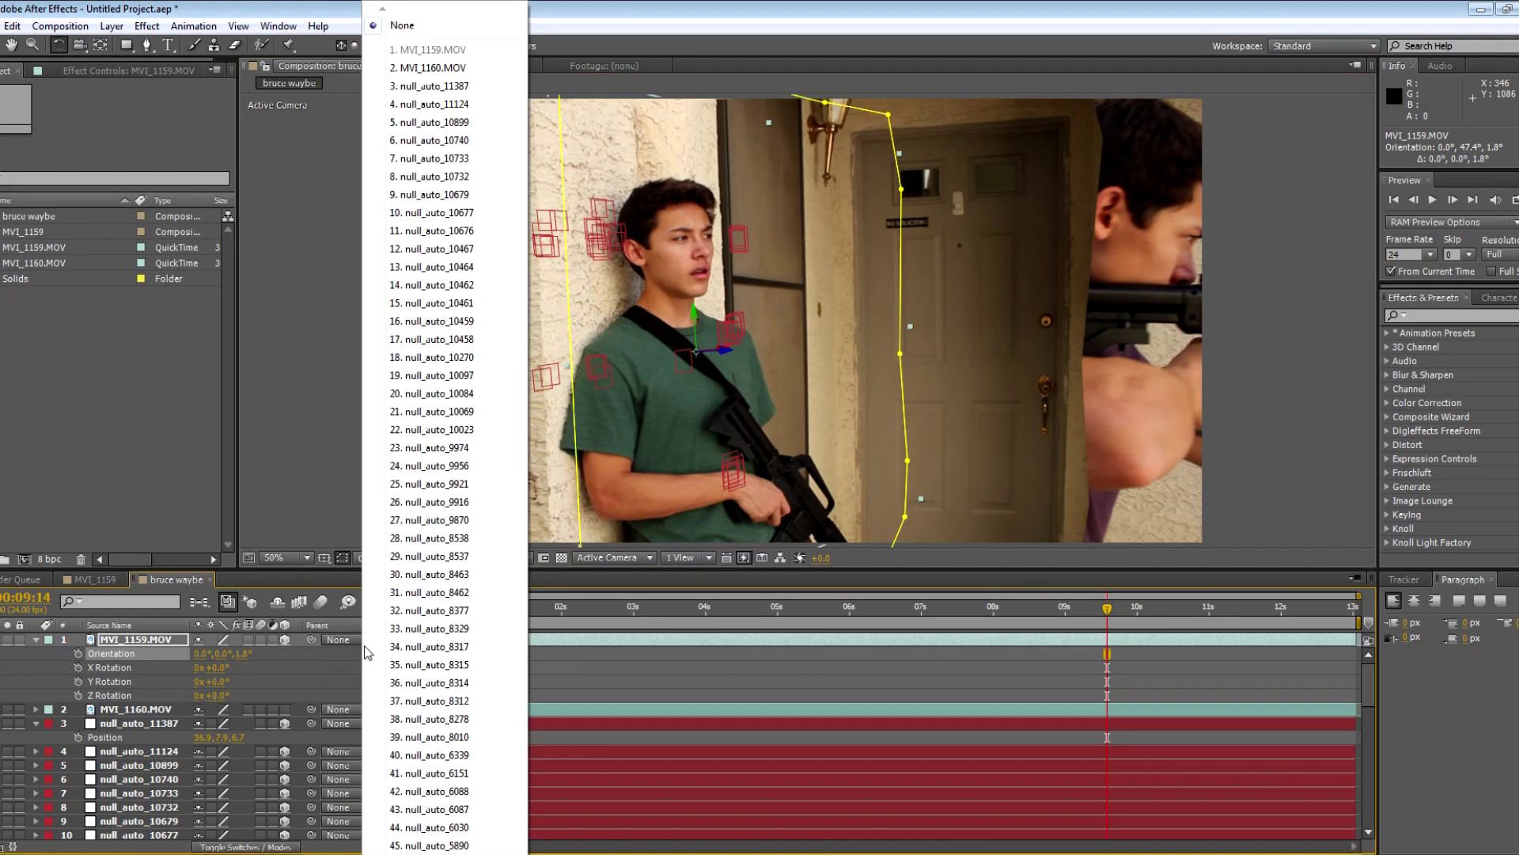
{"action": "left_click", "coordinate": [321, 652]}
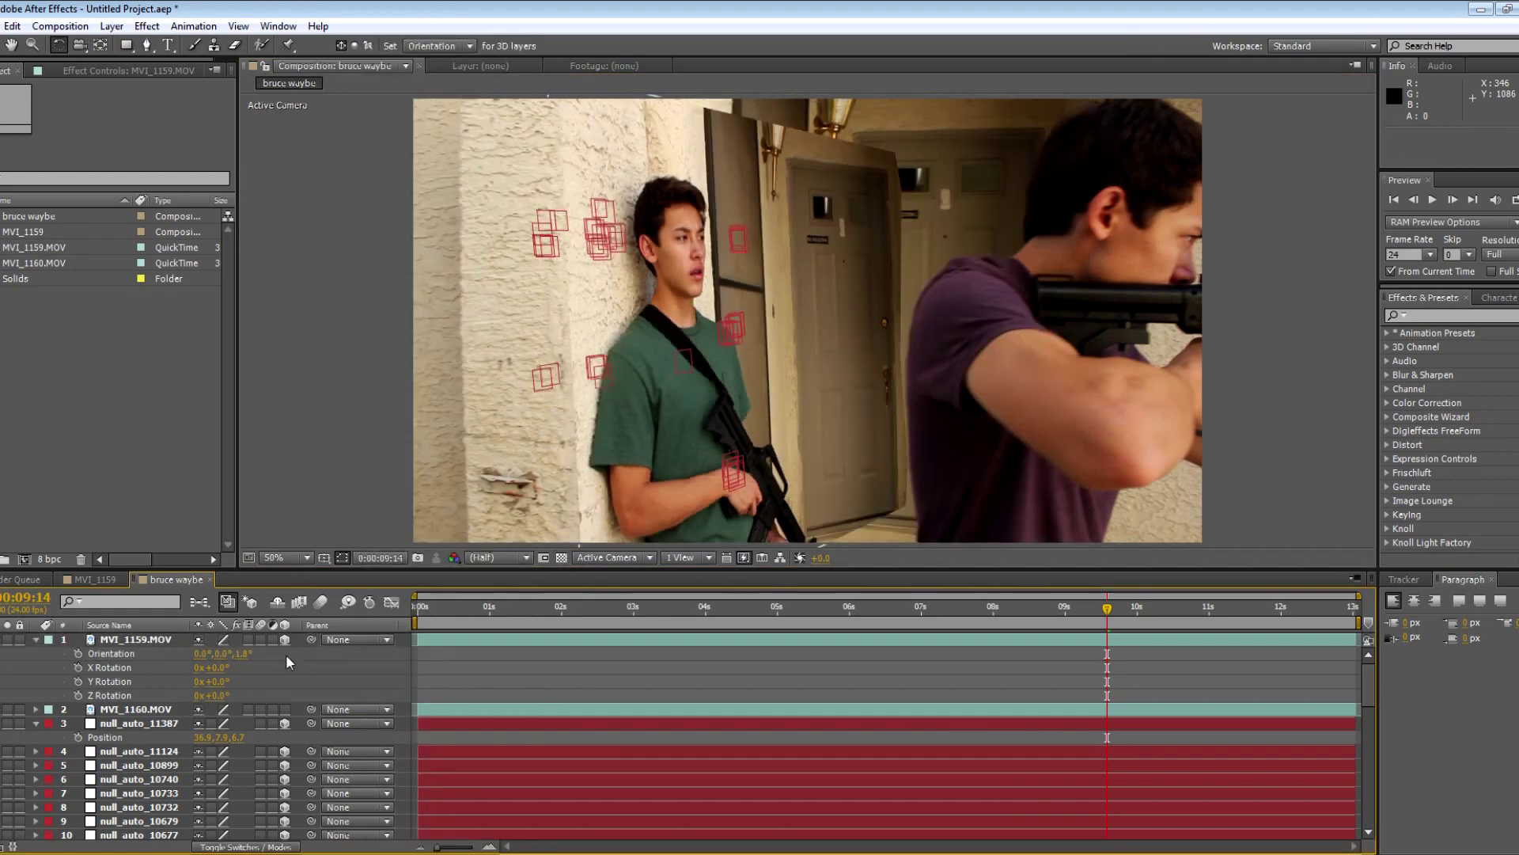
{"action": "key", "text": "ctrl+z"}
- Set MVI_1159.MOV's Z orientation to 0° and lower its opacity to 46%
{"action": "left_click", "coordinate": [247, 654]}
{"action": "type", "text": "0"}
{"action": "left_click", "coordinate": [283, 675]}
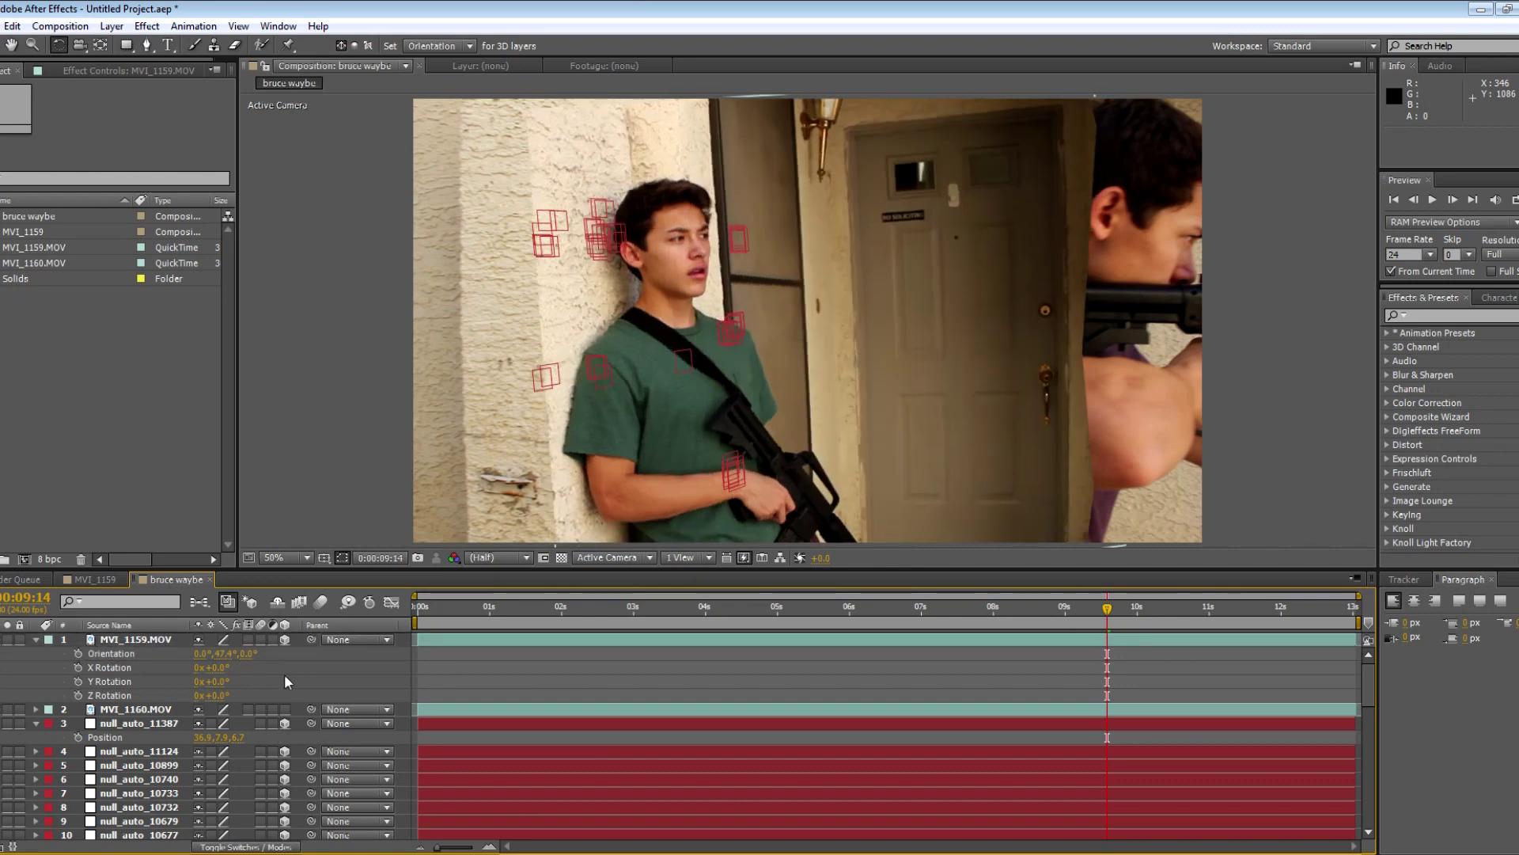
{"action": "left_click", "coordinate": [168, 639]}
{"action": "key", "text": "t"}
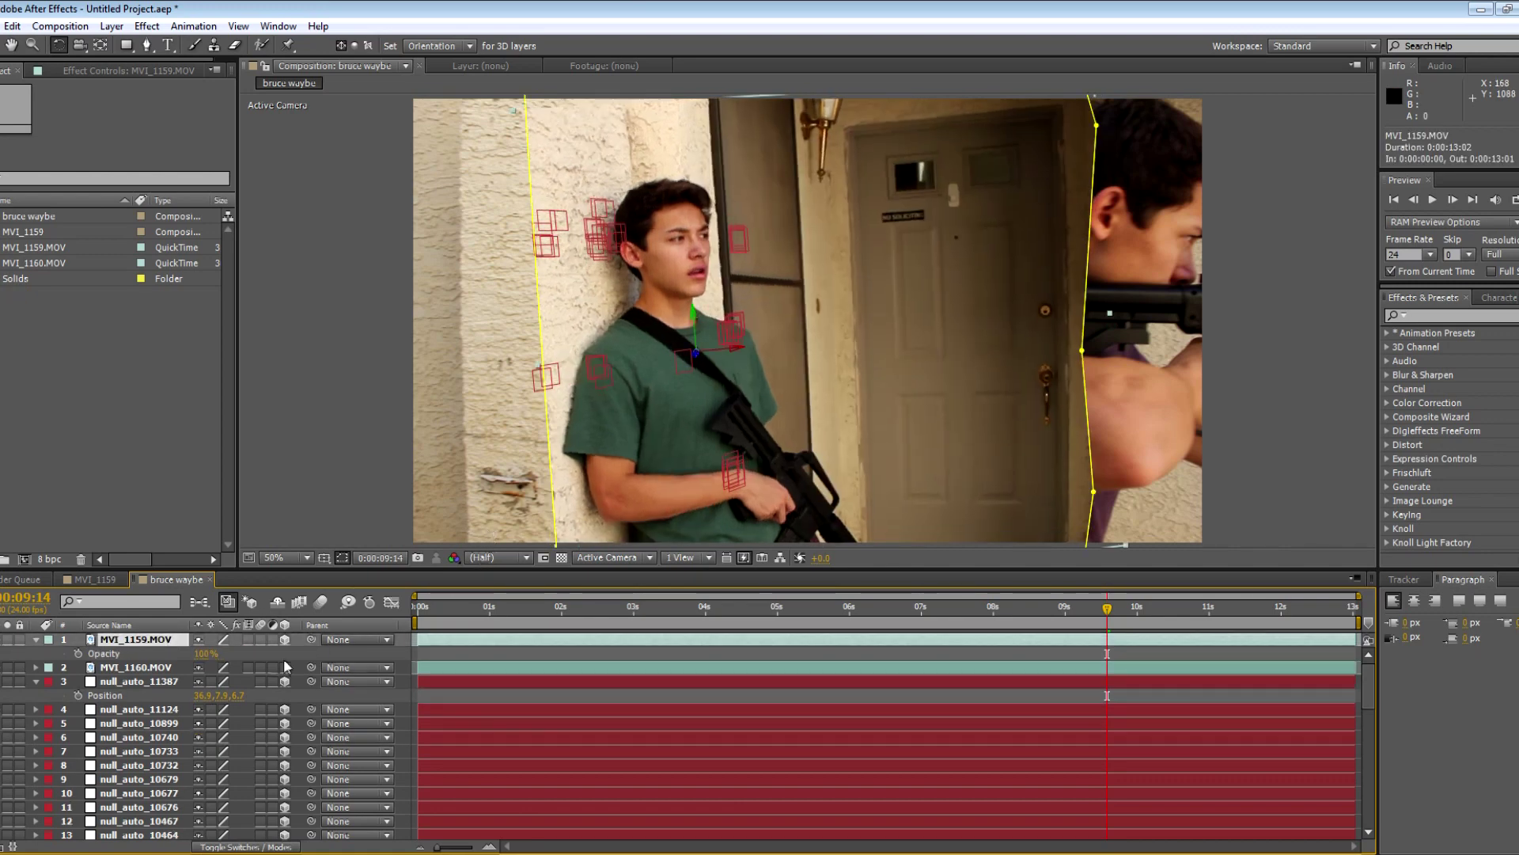
{"action": "left_click_drag", "start_coordinate": [199, 655], "coordinate": [160, 663]}
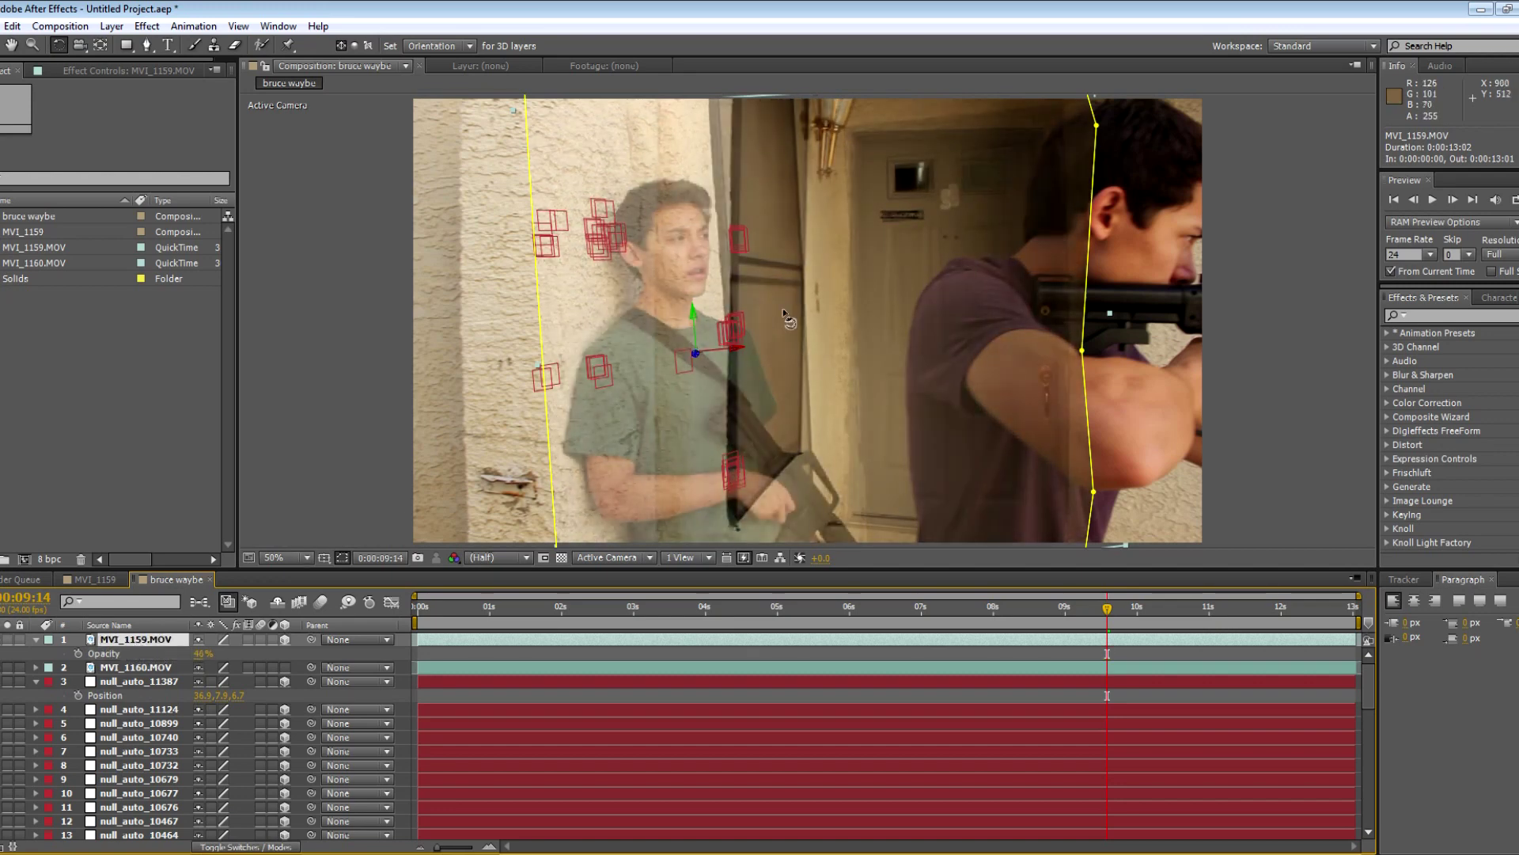
- Rotate MVI_1159.MOV to a Z orientation of about 3.6° and move it up toward the matching background
{"action": "left_click_drag", "start_coordinate": [695, 354], "coordinate": [701, 351]}
{"action": "key", "text": "v"}
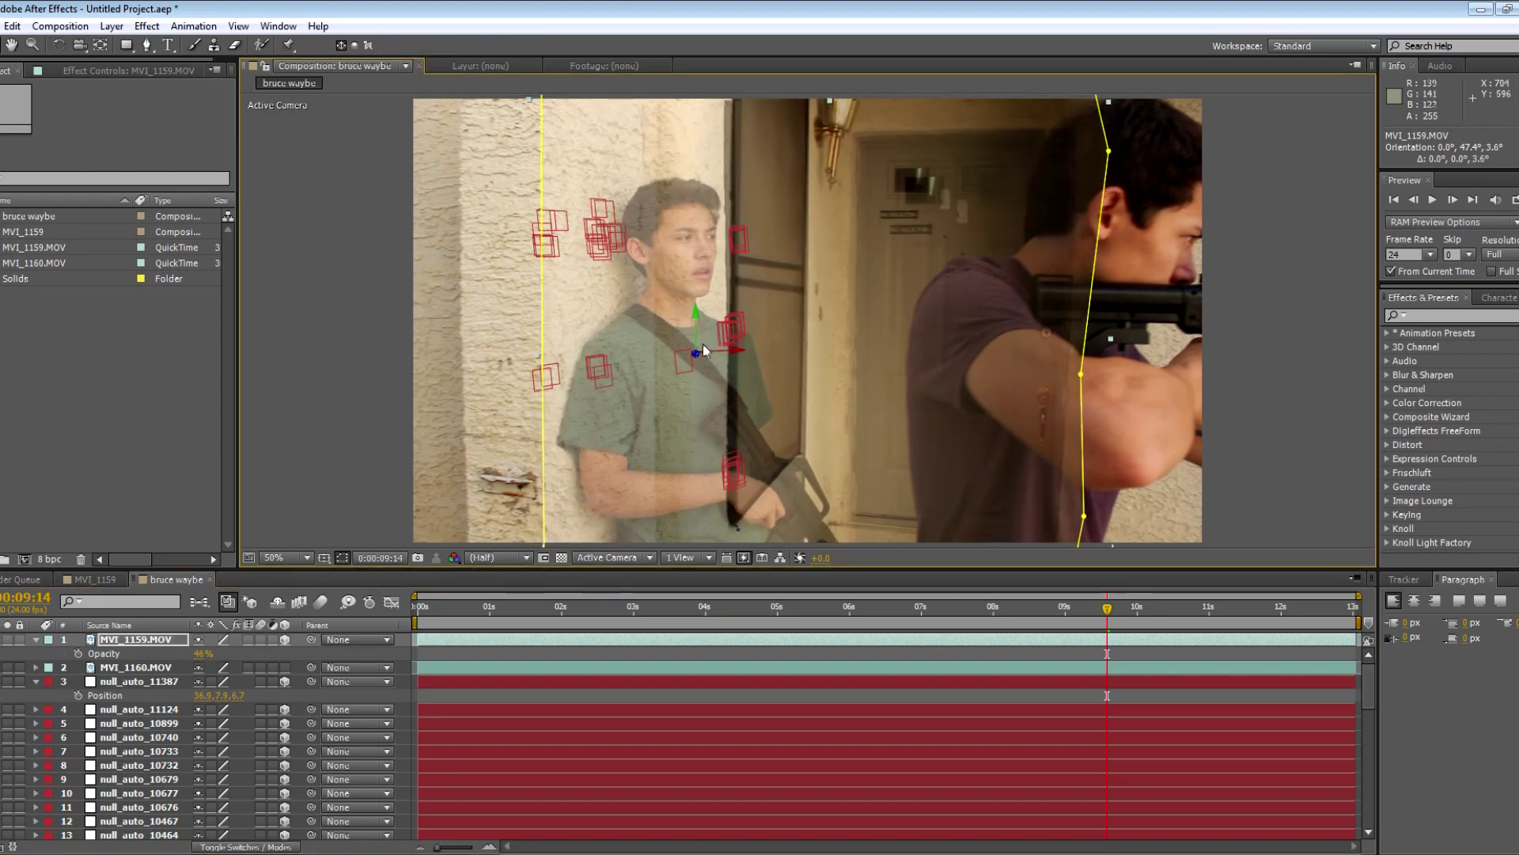
{"action": "mouse_move", "coordinate": [696, 329]}
{"action": "left_mouse_down"}
{"action": "mouse_move", "coordinate": [697, 304]}
{"action": "mouse_move", "coordinate": [701, 324]}
{"action": "left_mouse_up"}
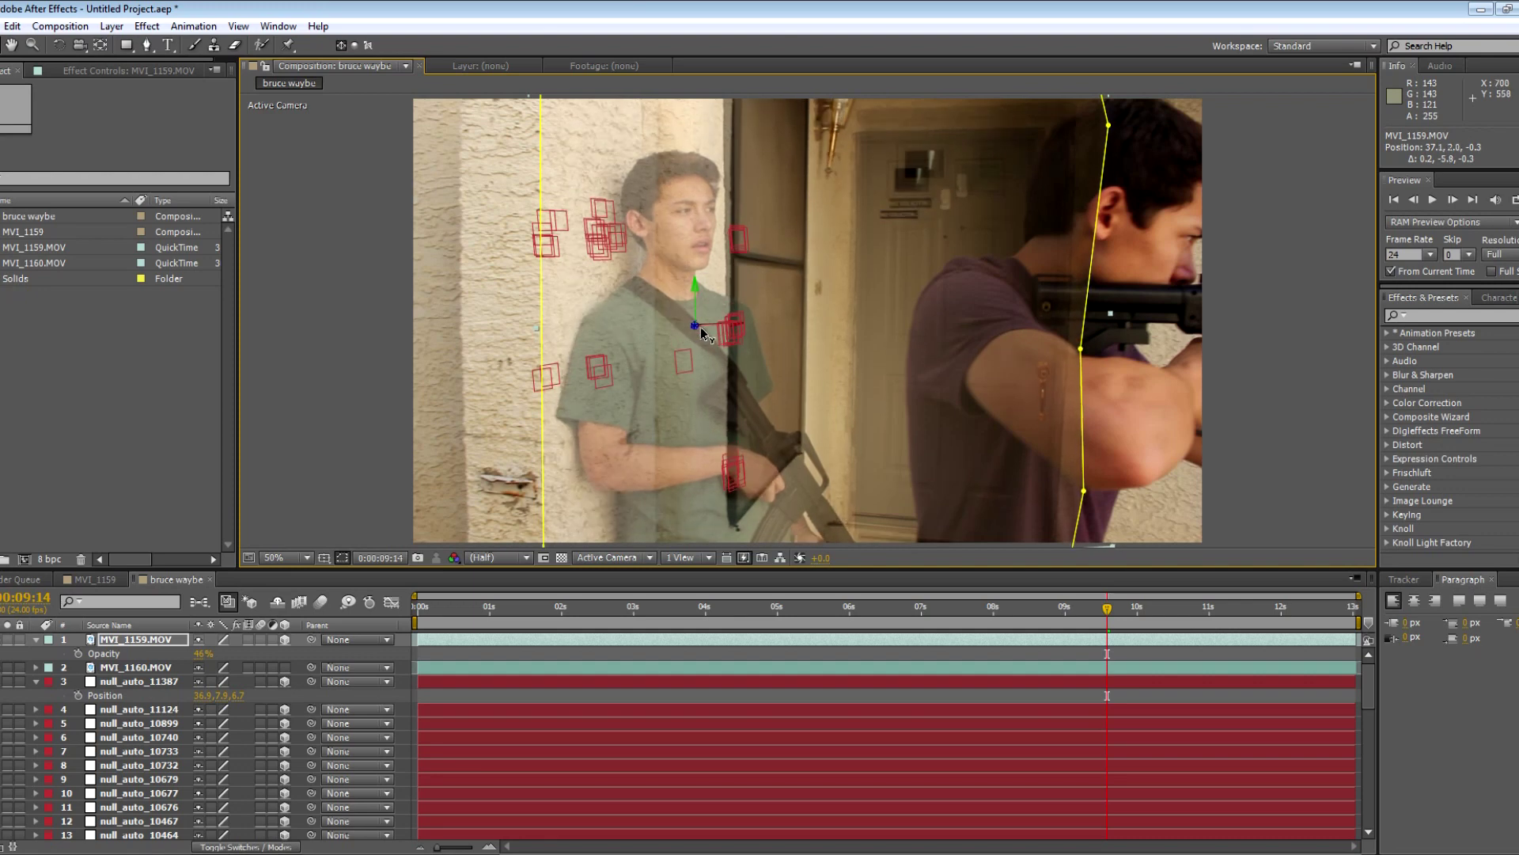
- Set MVI_1159.MOV's scale to 9% and shift it slightly so its door lines up with the background door
{"action": "left_click", "coordinate": [261, 653]}
{"action": "type", "text": "9"}
{"action": "left_click", "coordinate": [335, 652]}
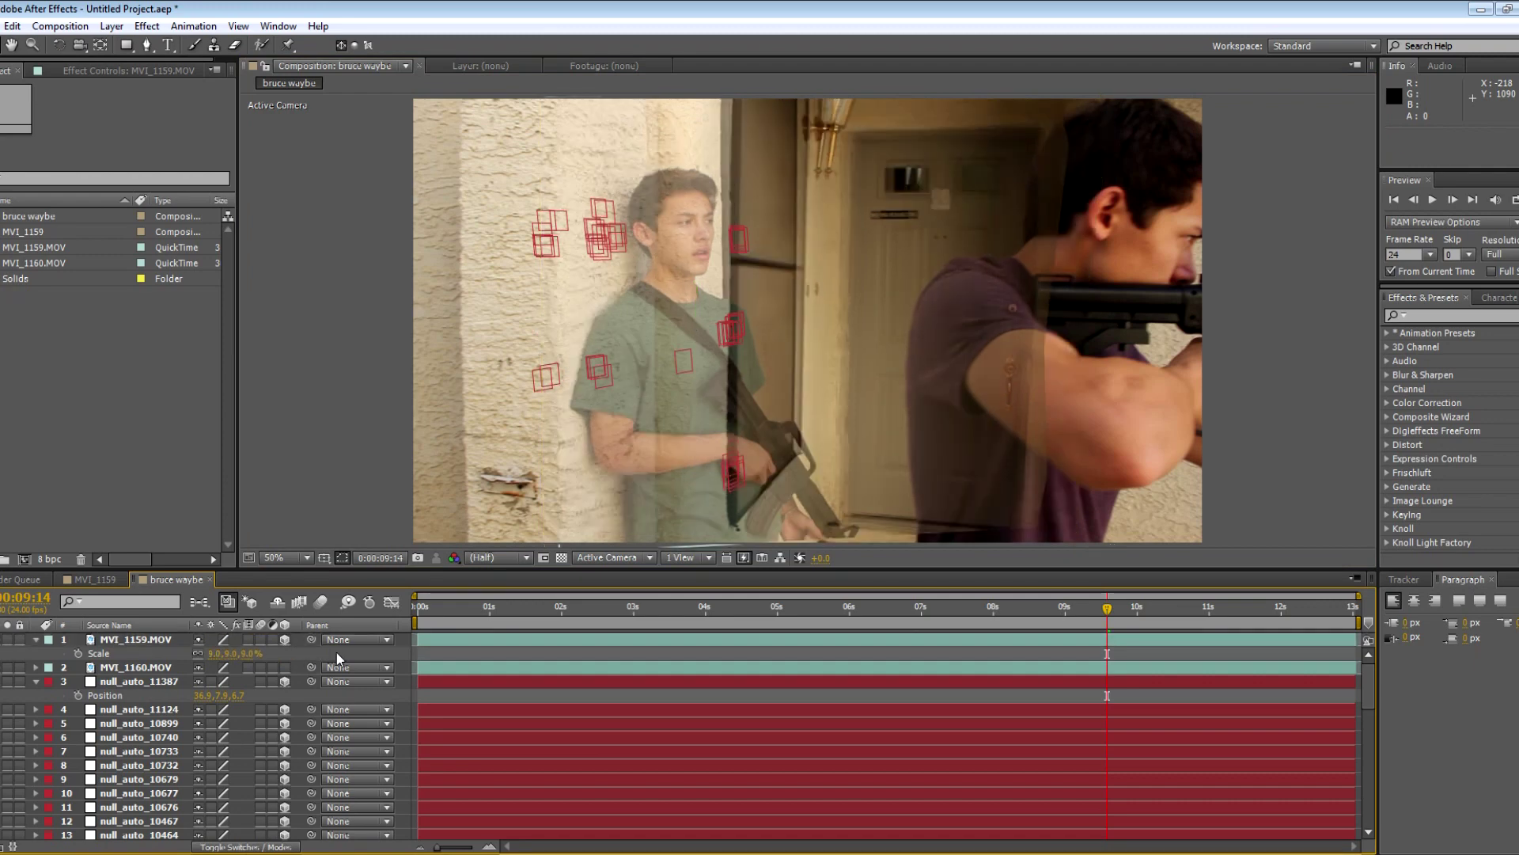
{"action": "left_click", "coordinate": [114, 641]}
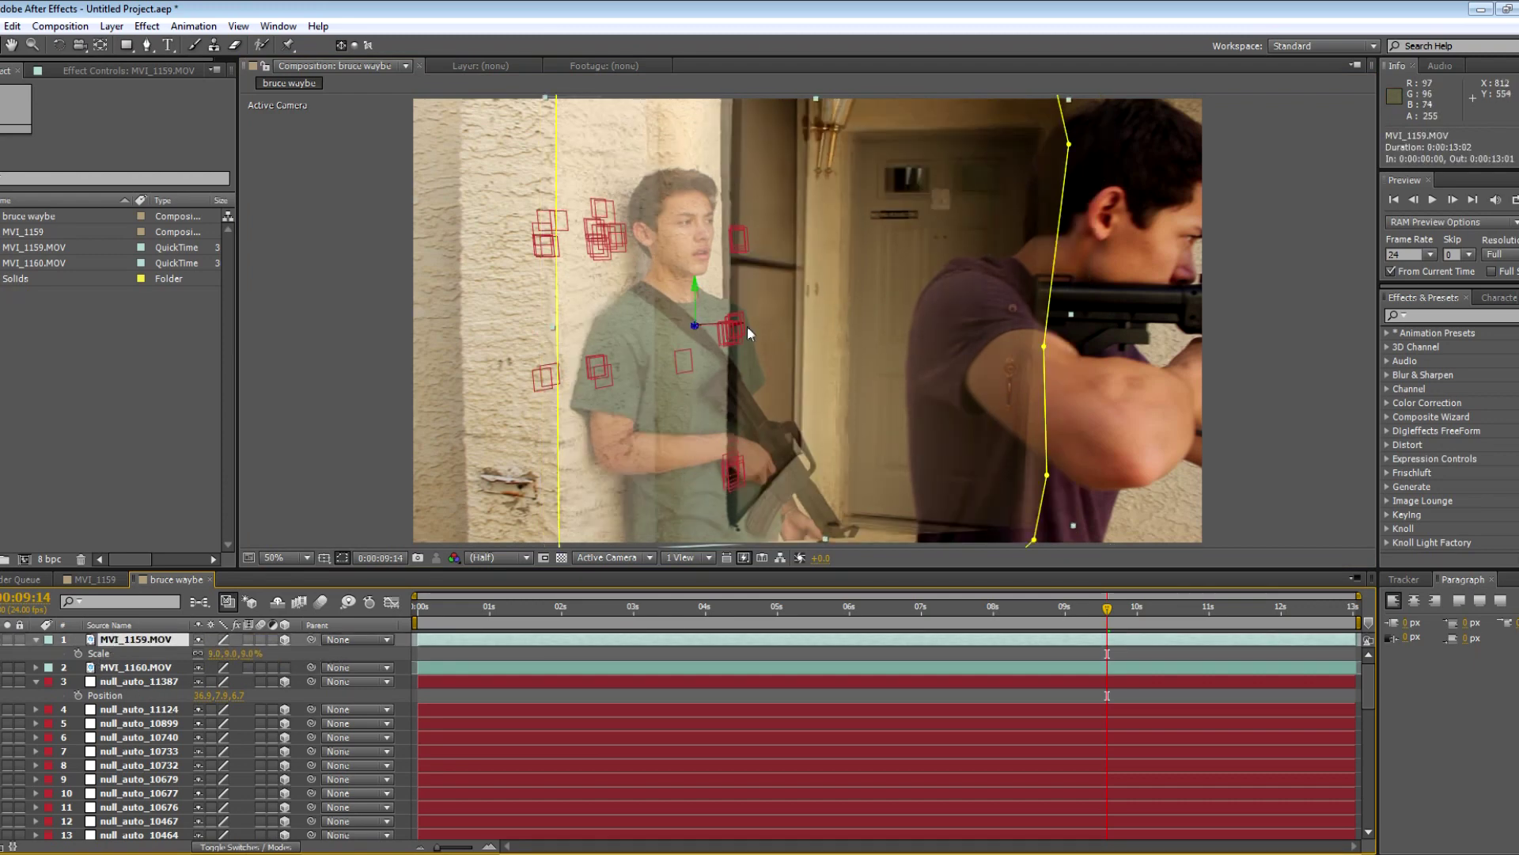
{"action": "left_click_drag", "start_coordinate": [775, 341], "coordinate": [779, 345]}
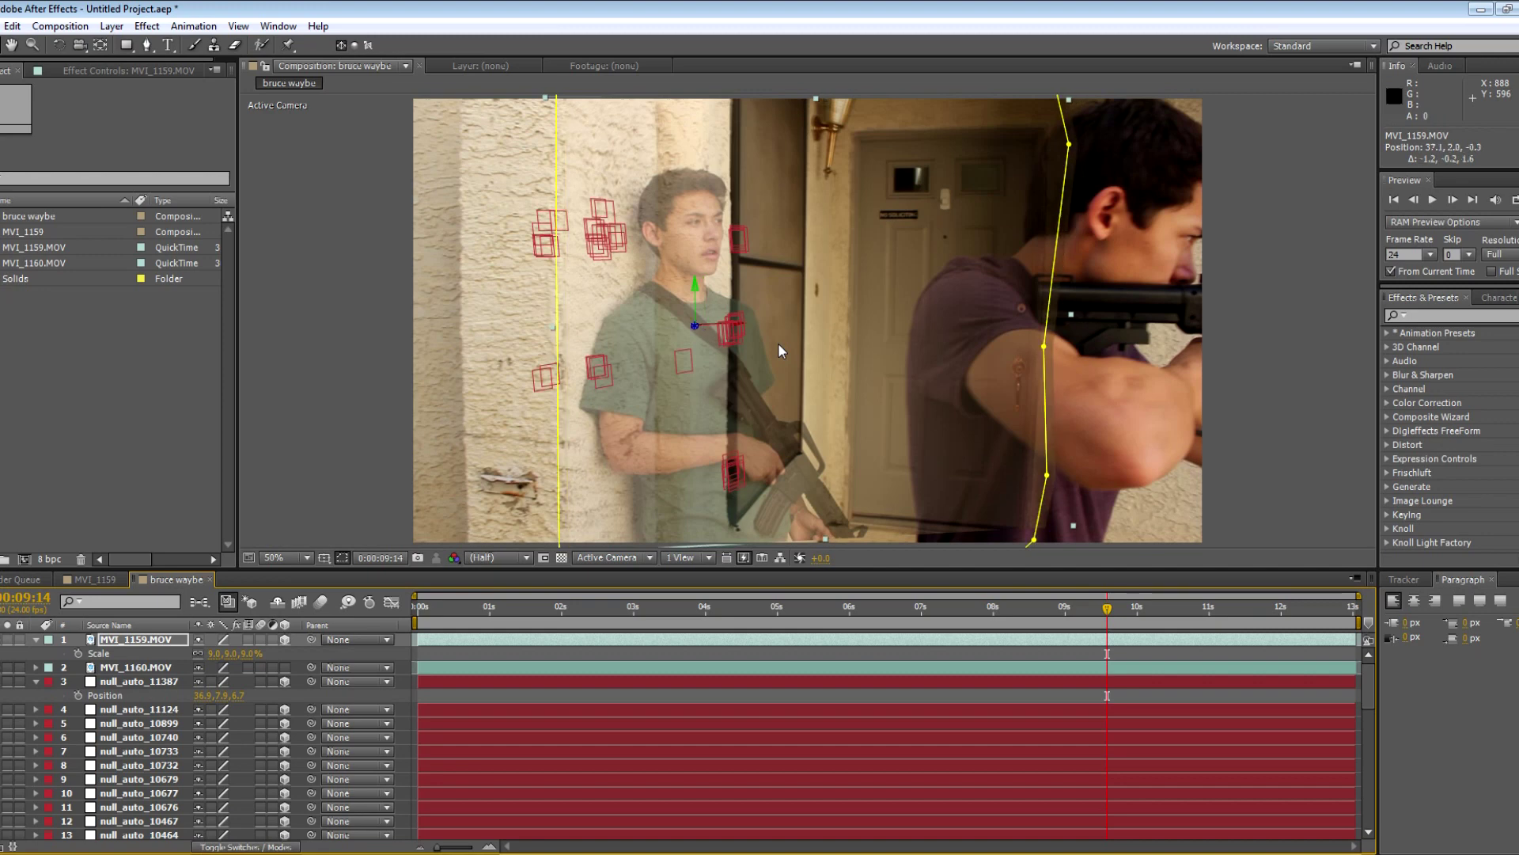
- Restore MVI_1159.MOV's opacity to 100%
{"action": "left_click", "coordinate": [155, 639]}
{"action": "key", "text": "t"}
{"action": "left_click_drag", "start_coordinate": [200, 652], "coordinate": [351, 662]}
{"action": "left_click", "coordinate": [362, 655]}
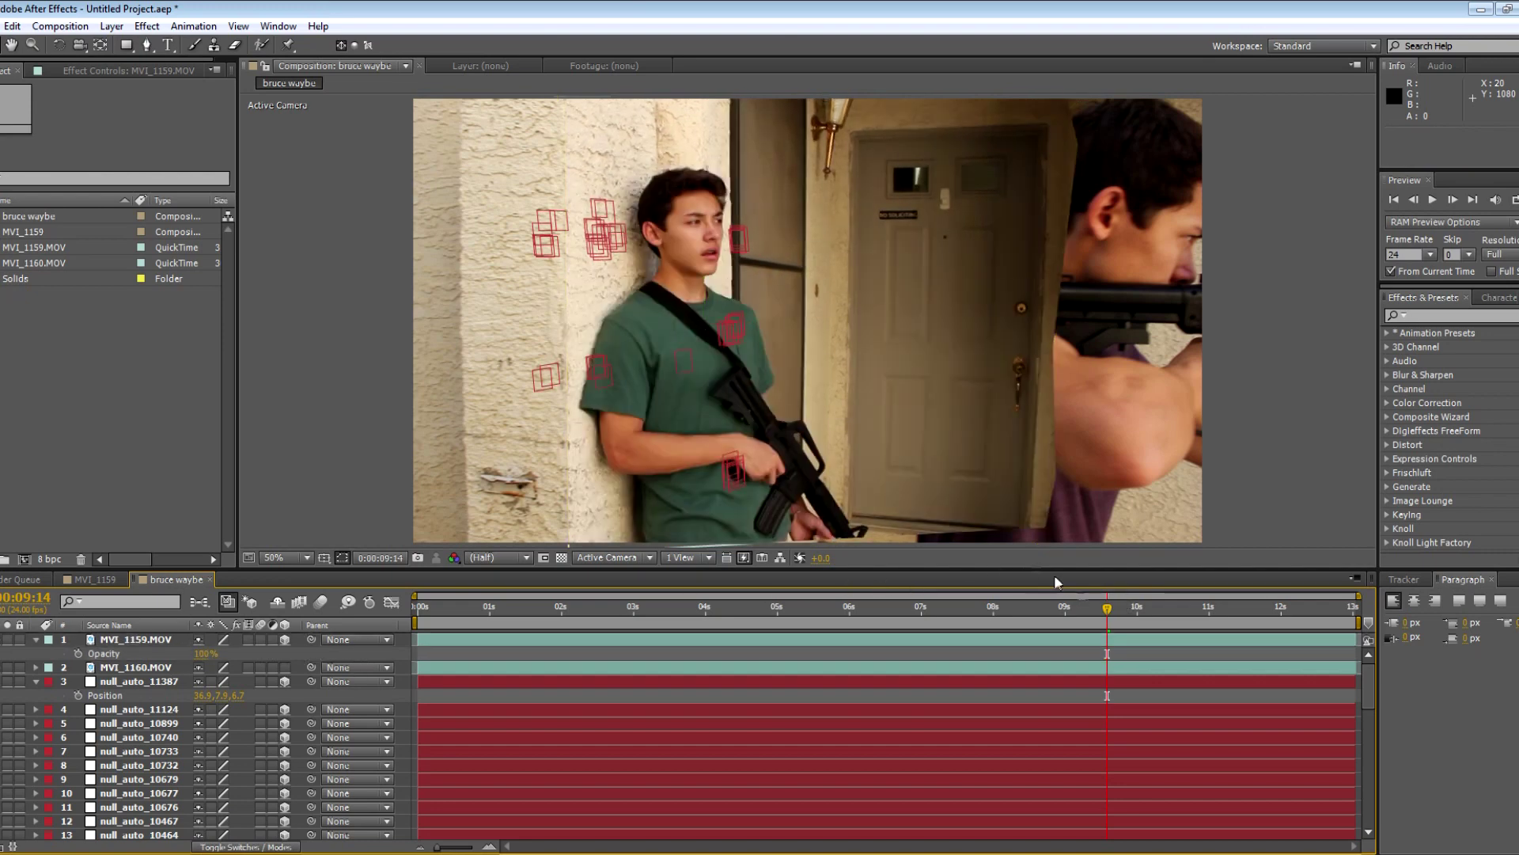
- Set the mask feather of MVI_1159.MOV's mask to 187 pixels
{"action": "left_click", "coordinate": [131, 642]}
{"action": "key", "text": "f"}
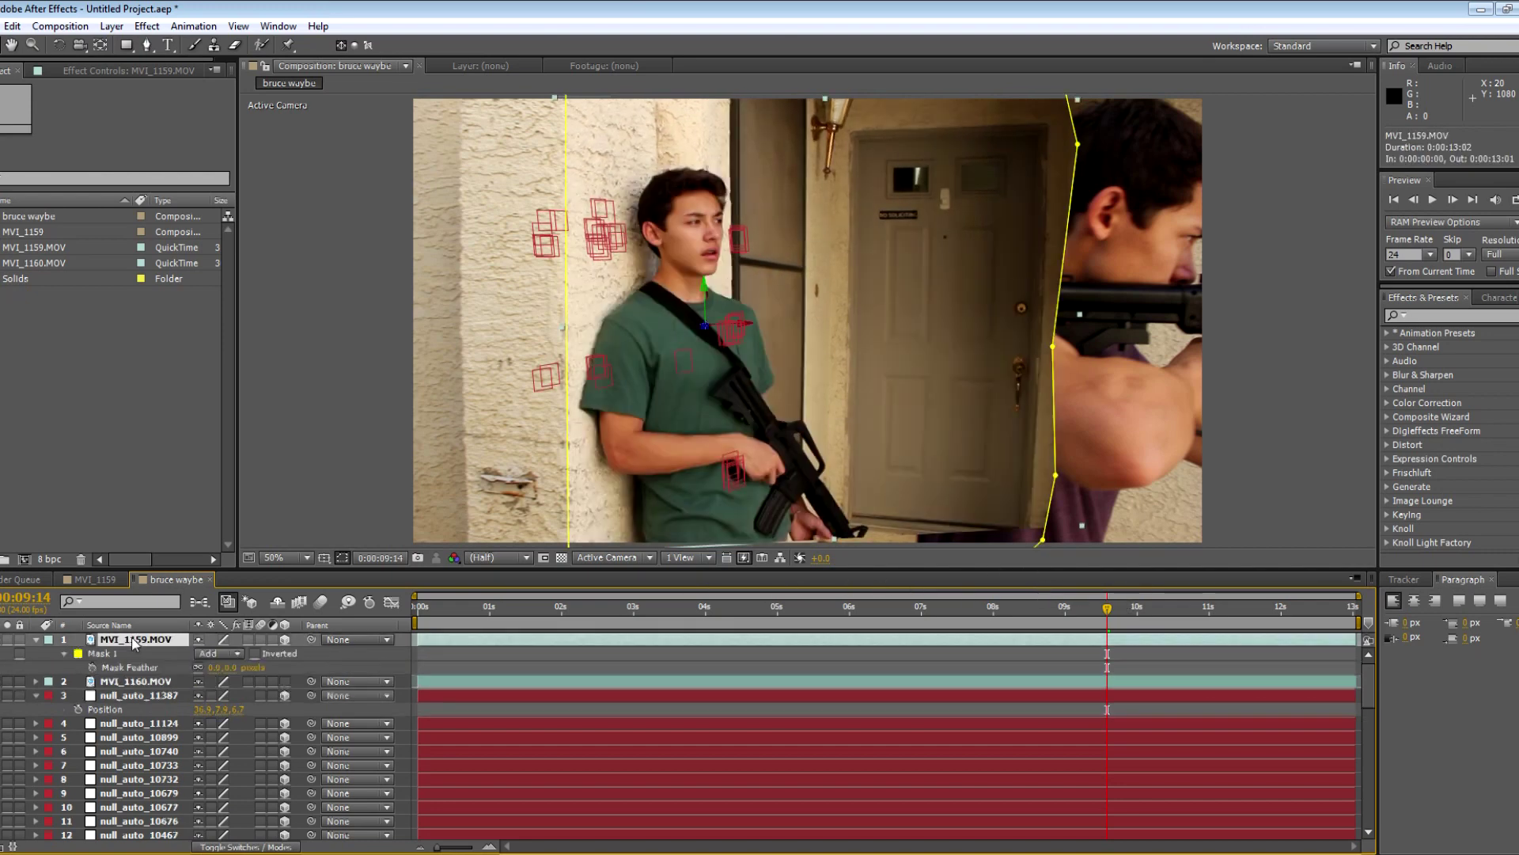
{"action": "left_click_drag", "start_coordinate": [239, 667], "coordinate": [317, 661]}
{"action": "left_click", "coordinate": [333, 663]}
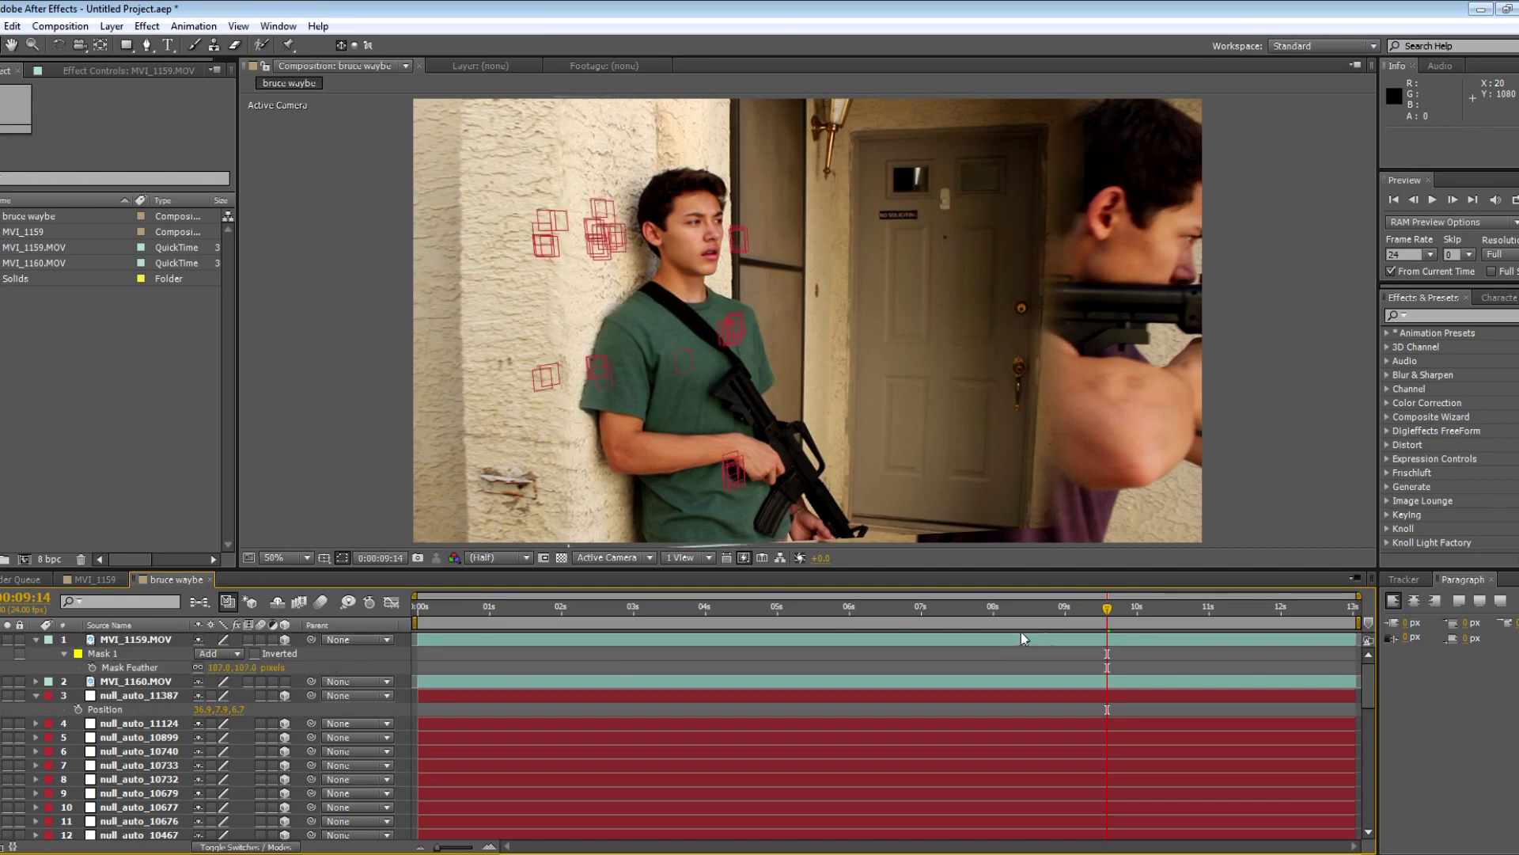
- Set the RAM preview resolution to Auto and preview the feathered composite from 0:00:04:23
{"action": "left_click_drag", "start_coordinate": [1104, 611], "coordinate": [906, 619]}
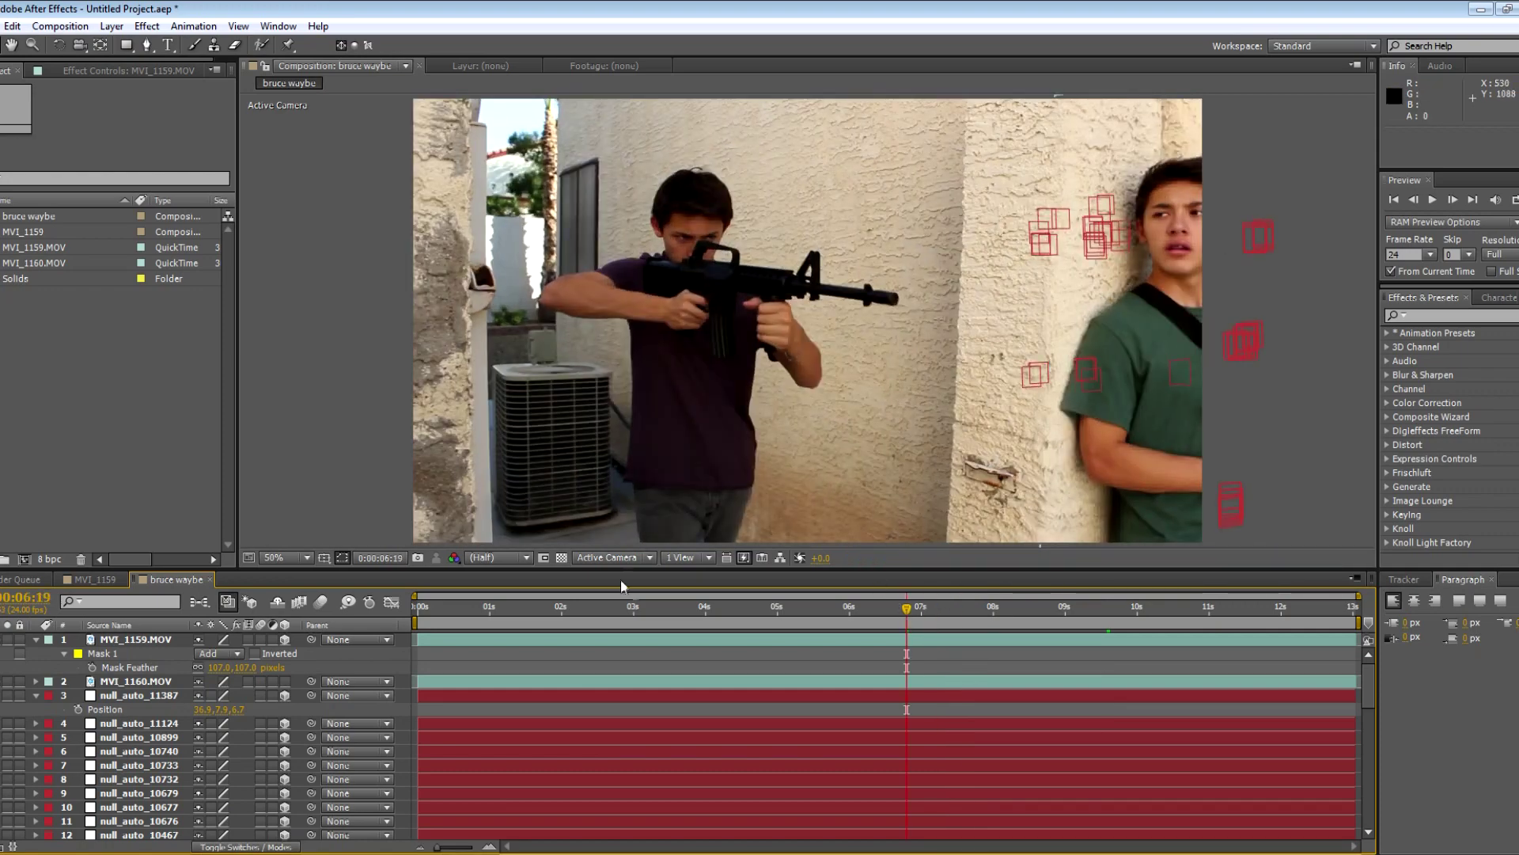
{"action": "left_click", "coordinate": [701, 607]}
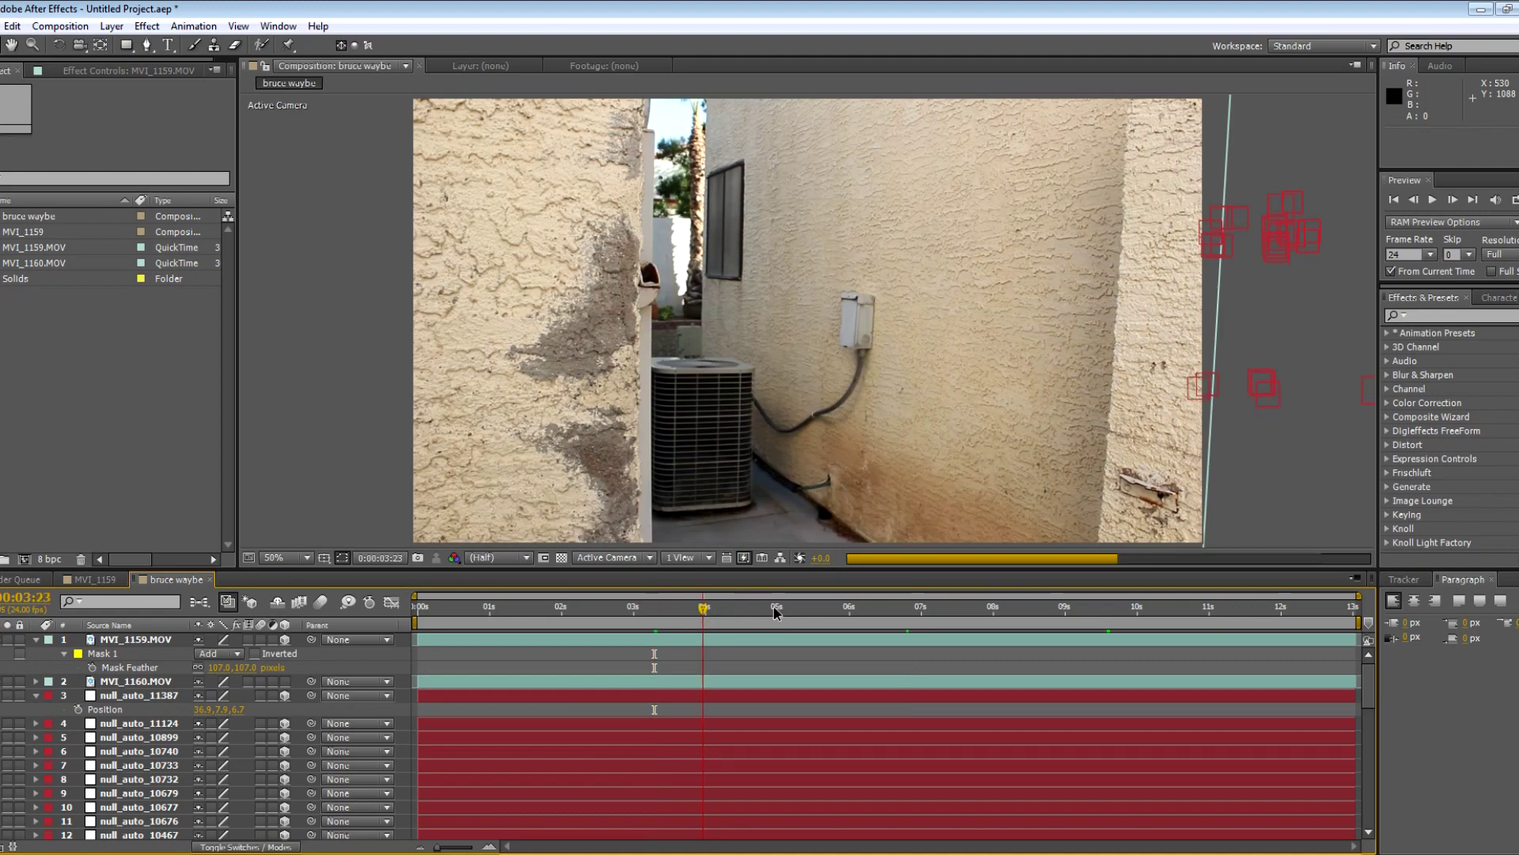
{"action": "left_click", "coordinate": [776, 610]}
{"action": "left_click", "coordinate": [1495, 255]}
{"action": "left_click", "coordinate": [1470, 269]}
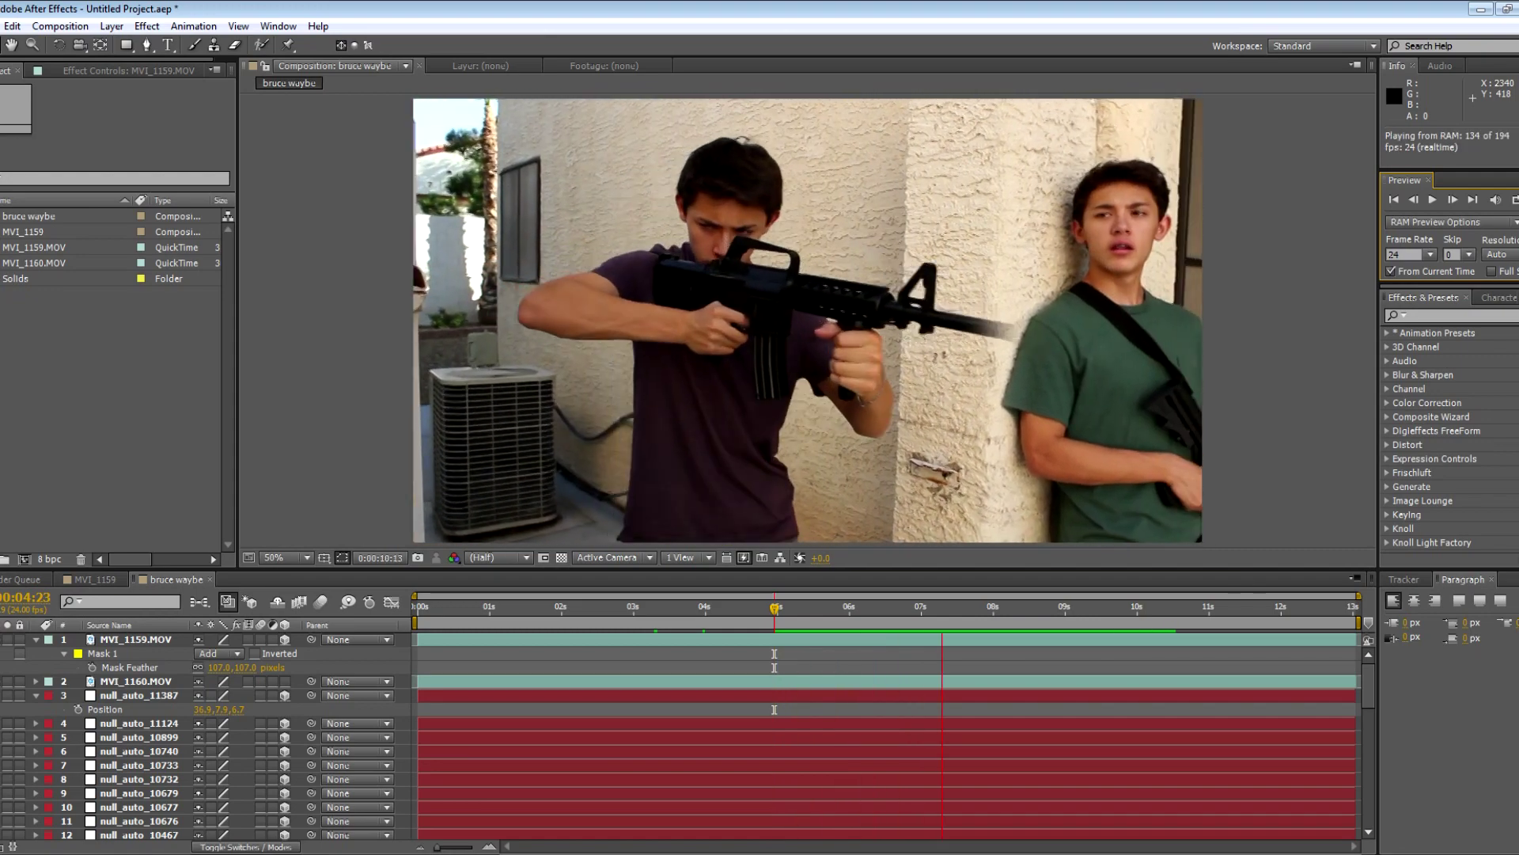
{"action": "key", "text": "space"}
- Shift MVI_1159.MOV to start at 0:00:00:18 and preview the retimed composite from 0:00:06:07
{"action": "left_click_drag", "start_coordinate": [795, 614], "coordinate": [1011, 633]}
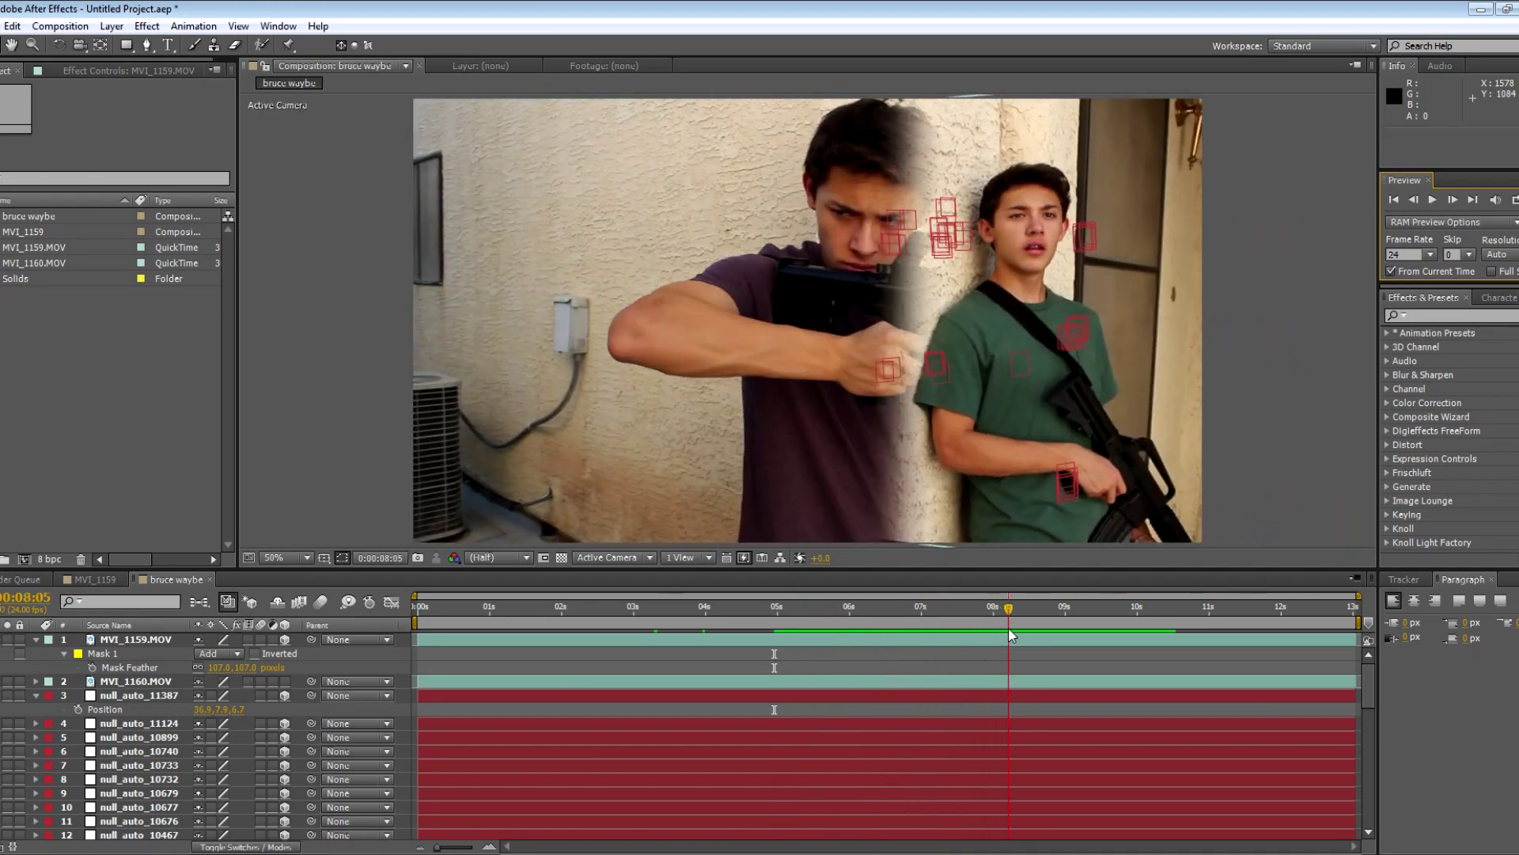
{"action": "left_click", "coordinate": [140, 641]}
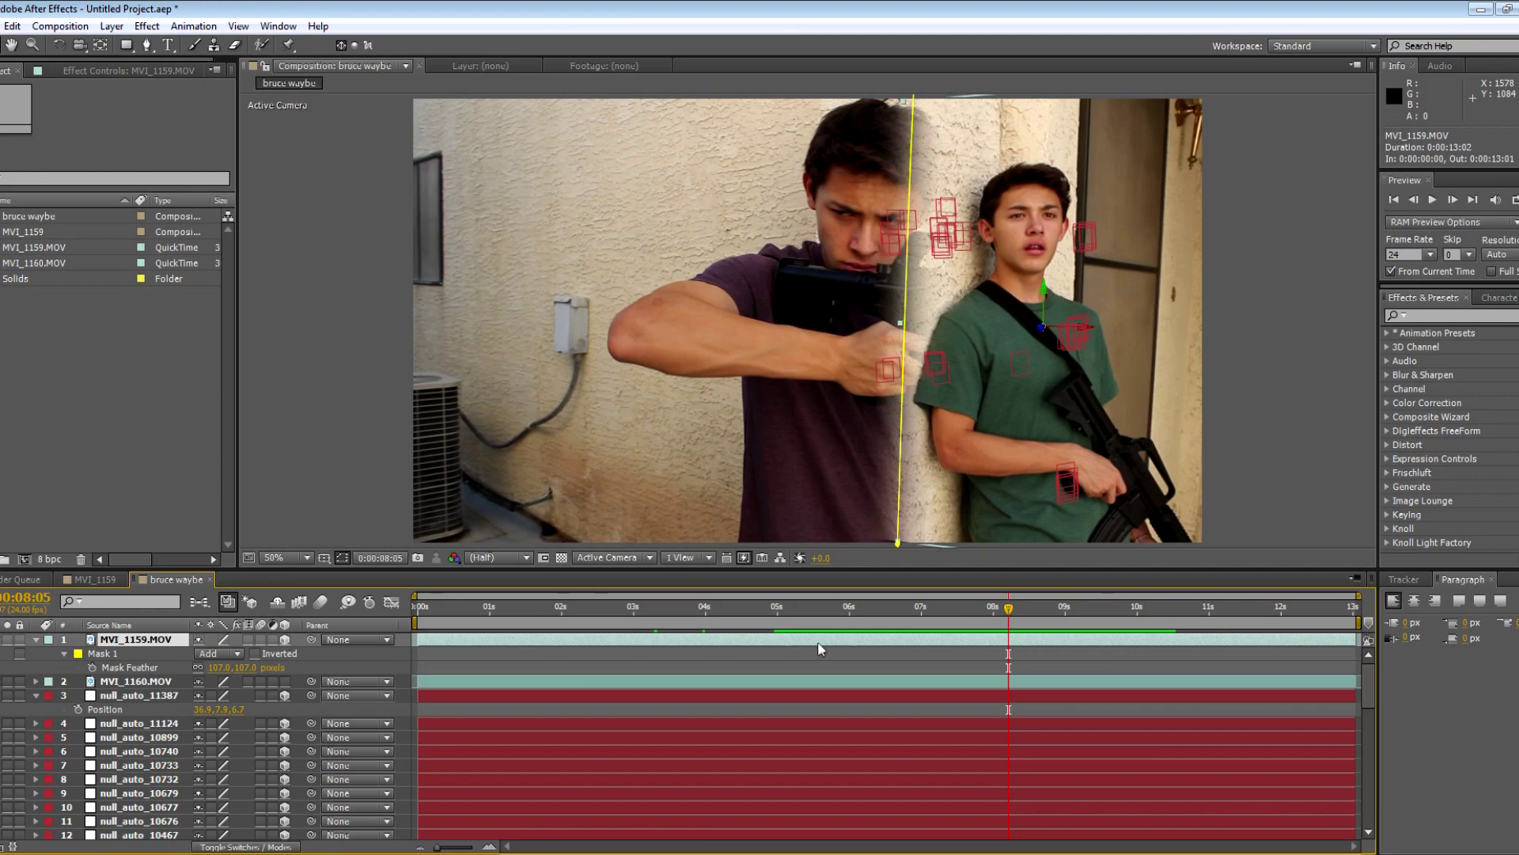
{"action": "left_click_drag", "start_coordinate": [930, 643], "coordinate": [980, 644]}
{"action": "left_click_drag", "start_coordinate": [843, 609], "coordinate": [871, 586]}
{"action": "key", "text": "space"}
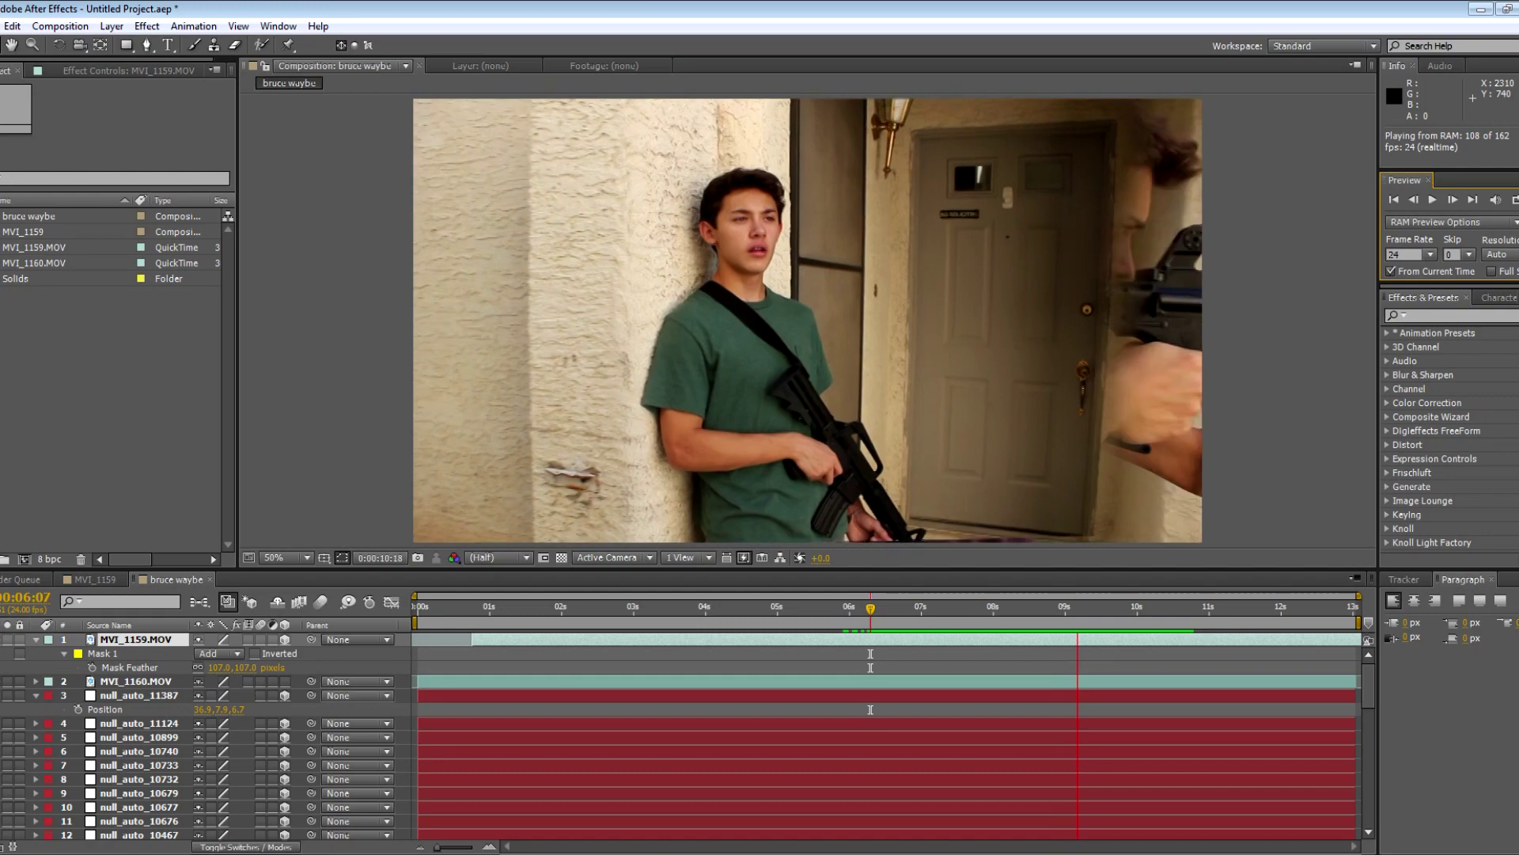
{"action": "key", "text": "space"}
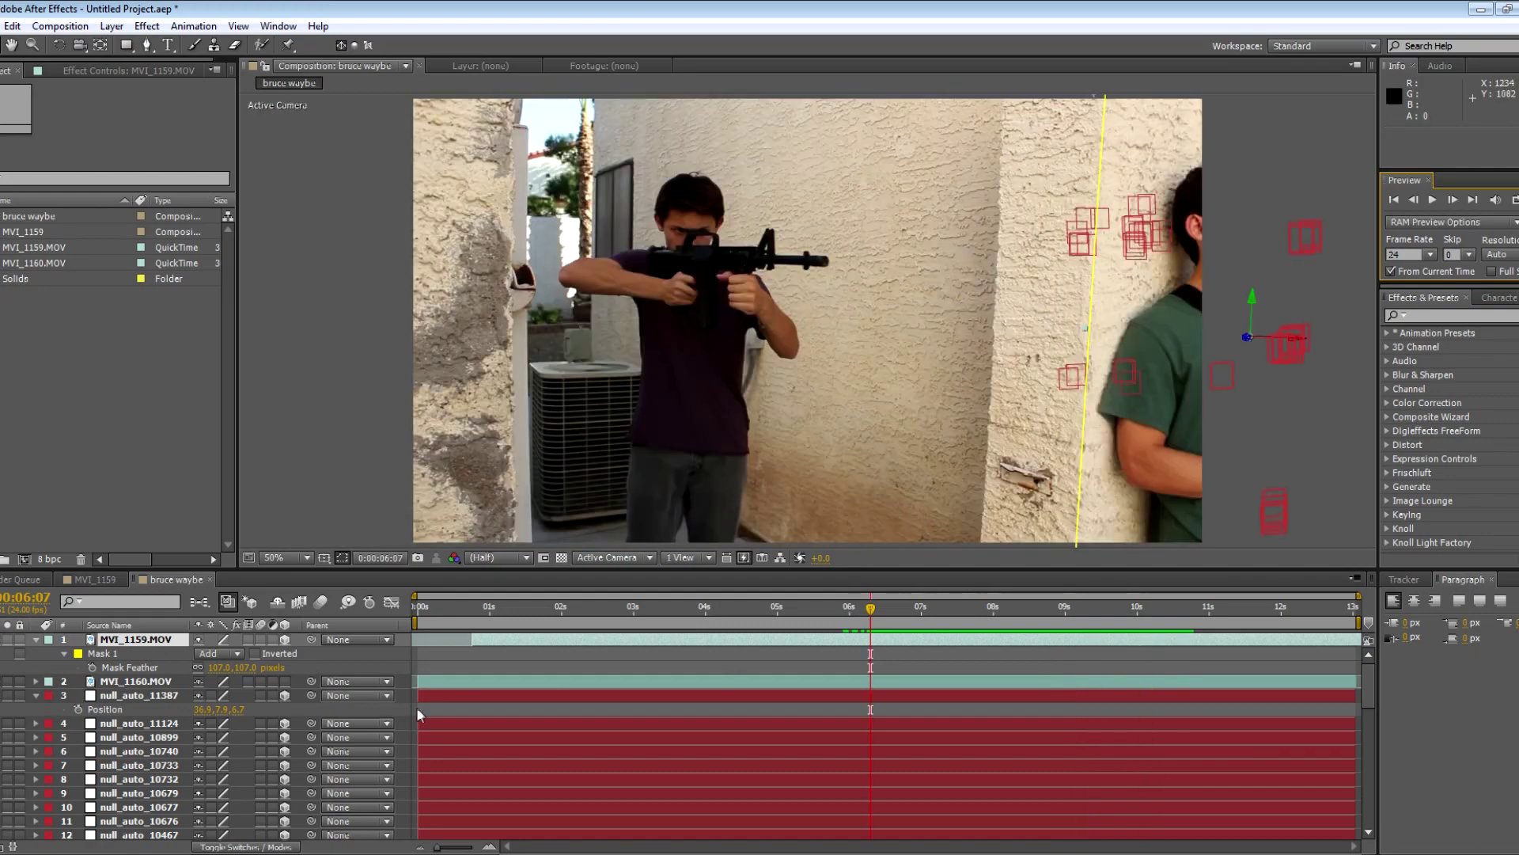
- Collapse the expanded layer properties and move MVI_1160.MOV above MVI_1159.MOV in the layer stack
{"action": "left_click", "coordinate": [36, 641]}
{"action": "left_click", "coordinate": [36, 668]}
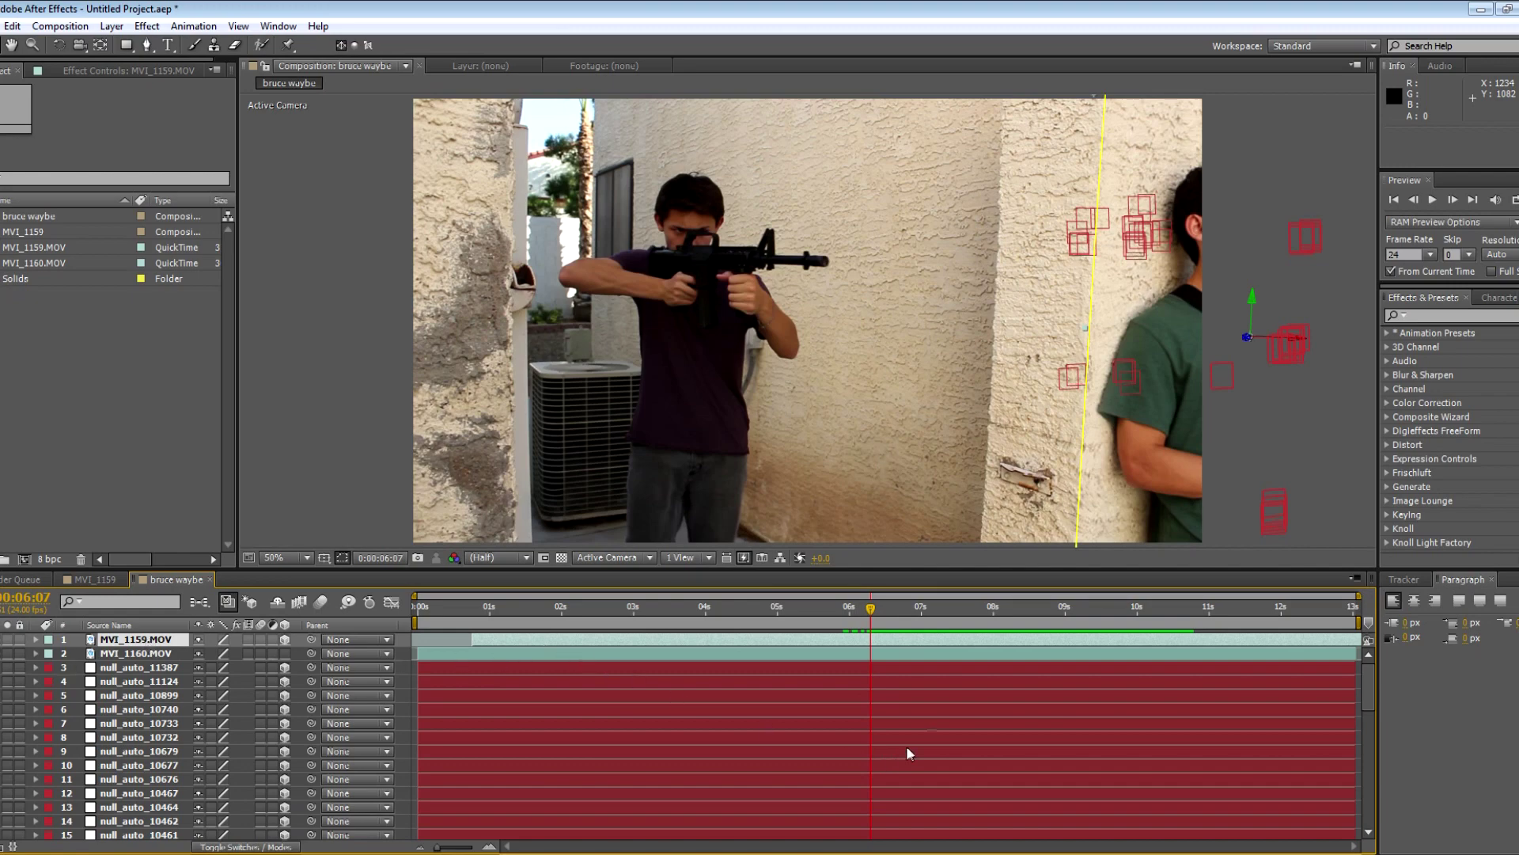
{"action": "left_click_drag", "start_coordinate": [868, 616], "coordinate": [1008, 615]}
{"action": "left_click", "coordinate": [158, 654]}
{"action": "left_click", "coordinate": [157, 640]}
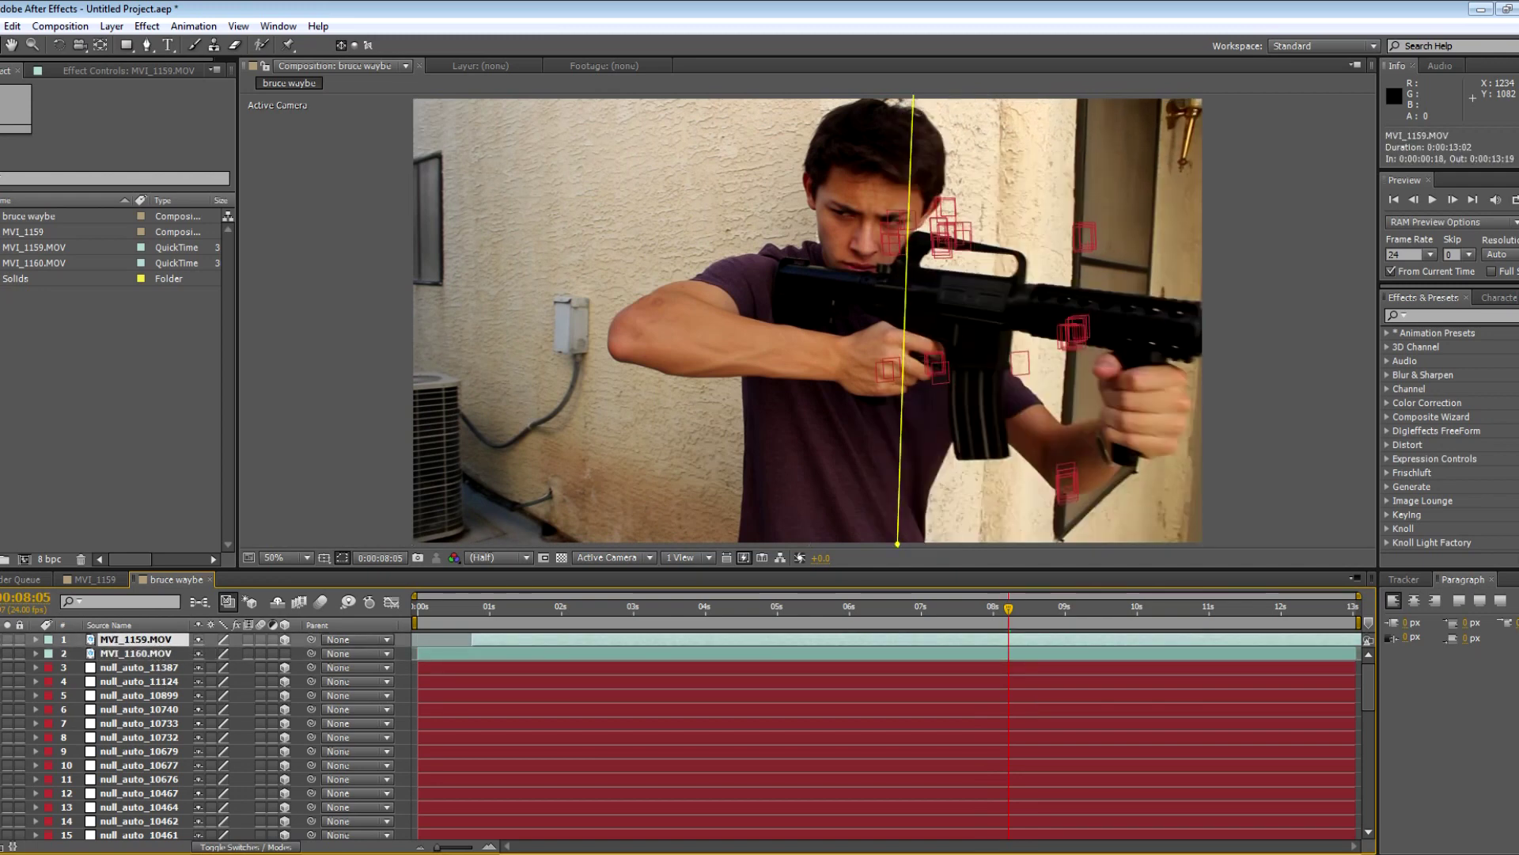
{"action": "left_click_drag", "start_coordinate": [149, 649], "coordinate": [156, 639]}
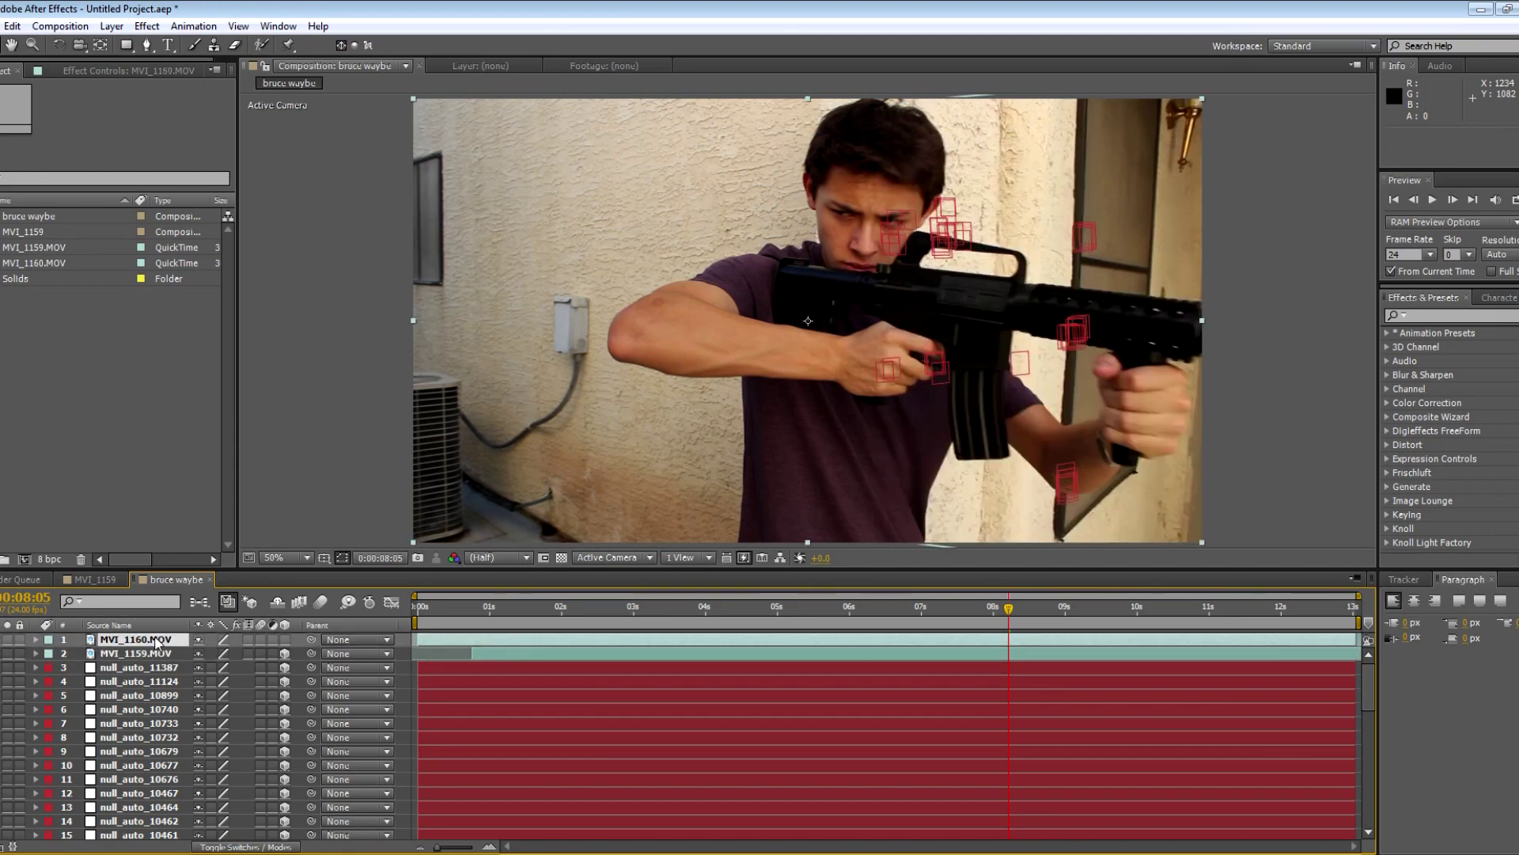
- Go to 0:00:03:10 and set the composition view's resolution to Full
{"action": "left_click_drag", "start_coordinate": [970, 613], "coordinate": [663, 613]}
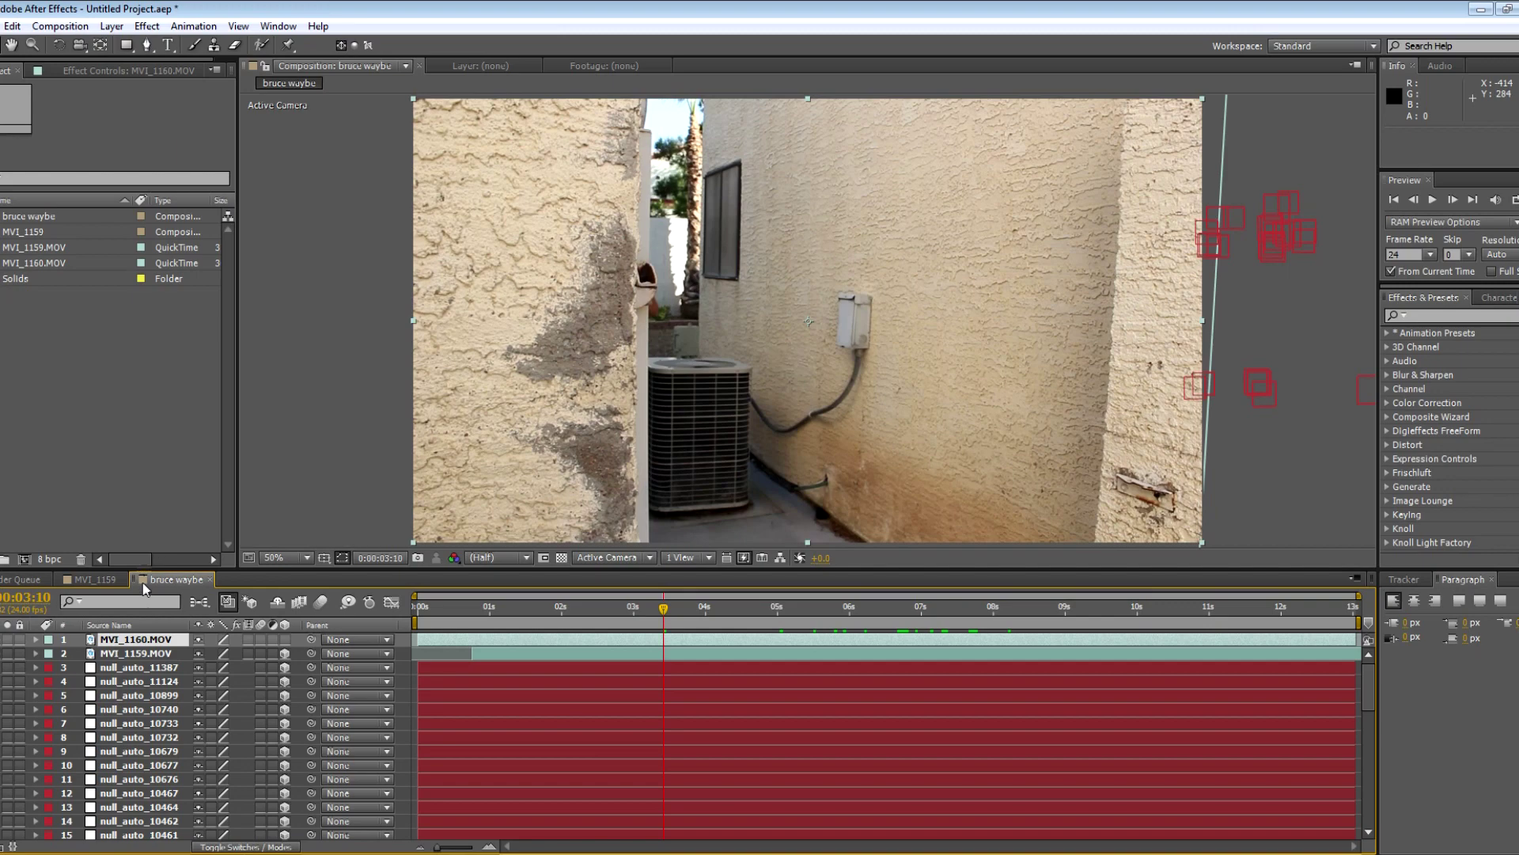
{"action": "double_click", "coordinate": [143, 638]}
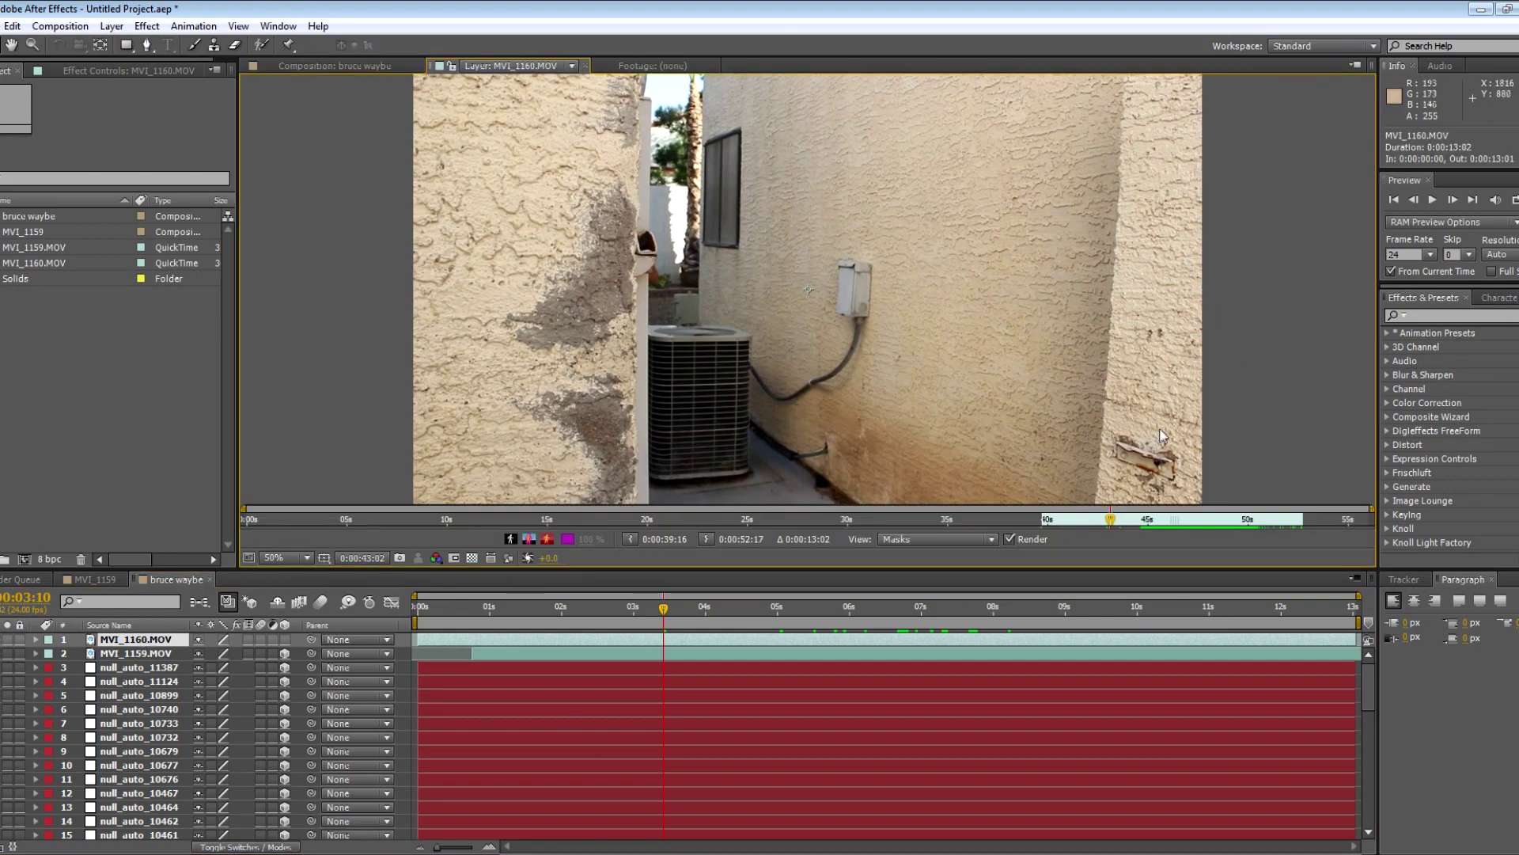
{"action": "left_click", "coordinate": [334, 66]}
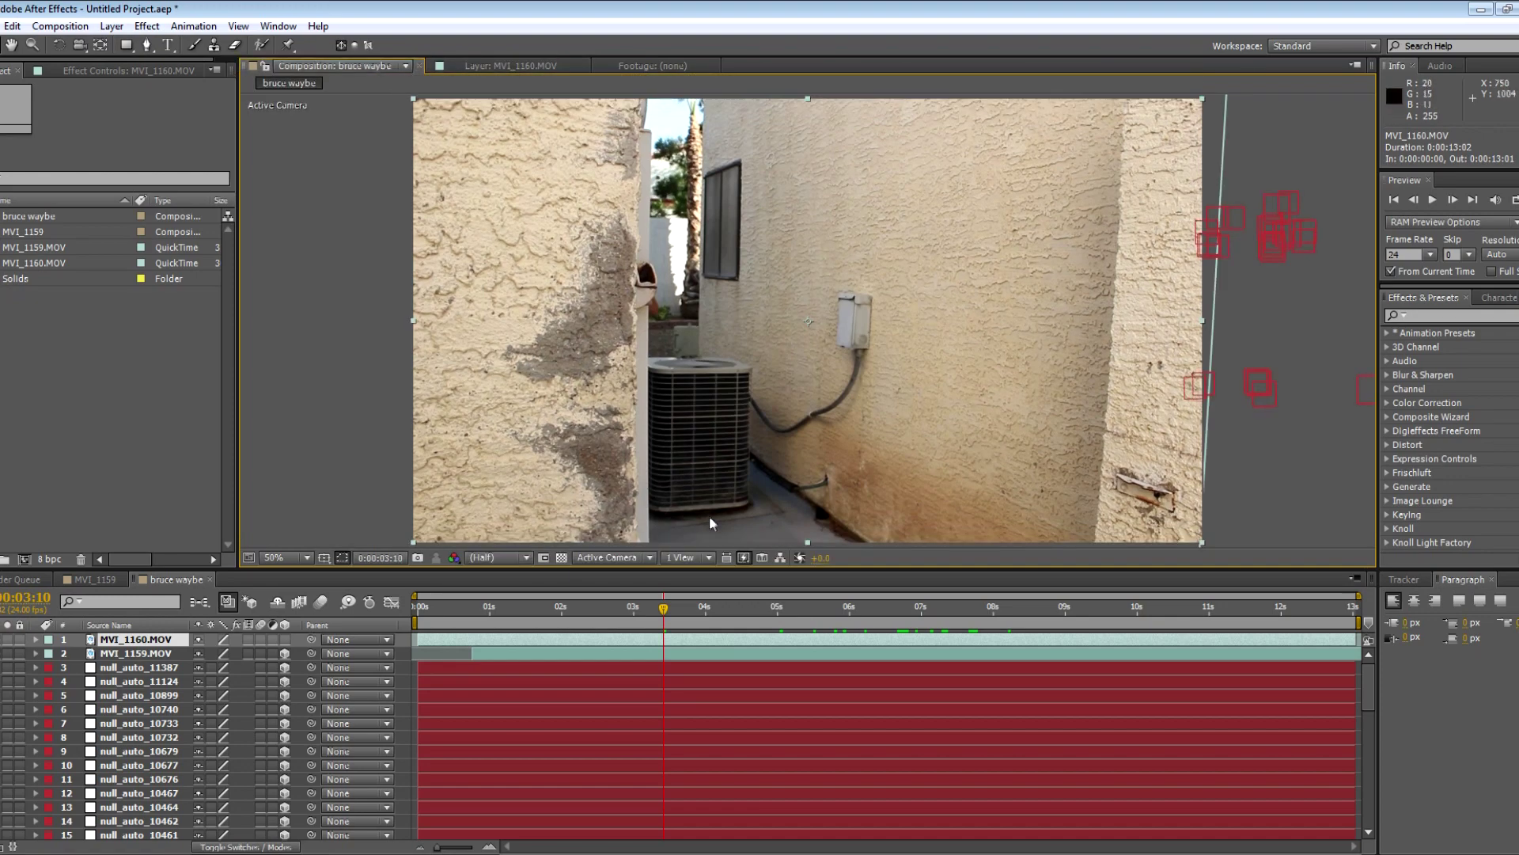
{"action": "left_click", "coordinate": [514, 559]}
{"action": "left_click", "coordinate": [495, 592]}
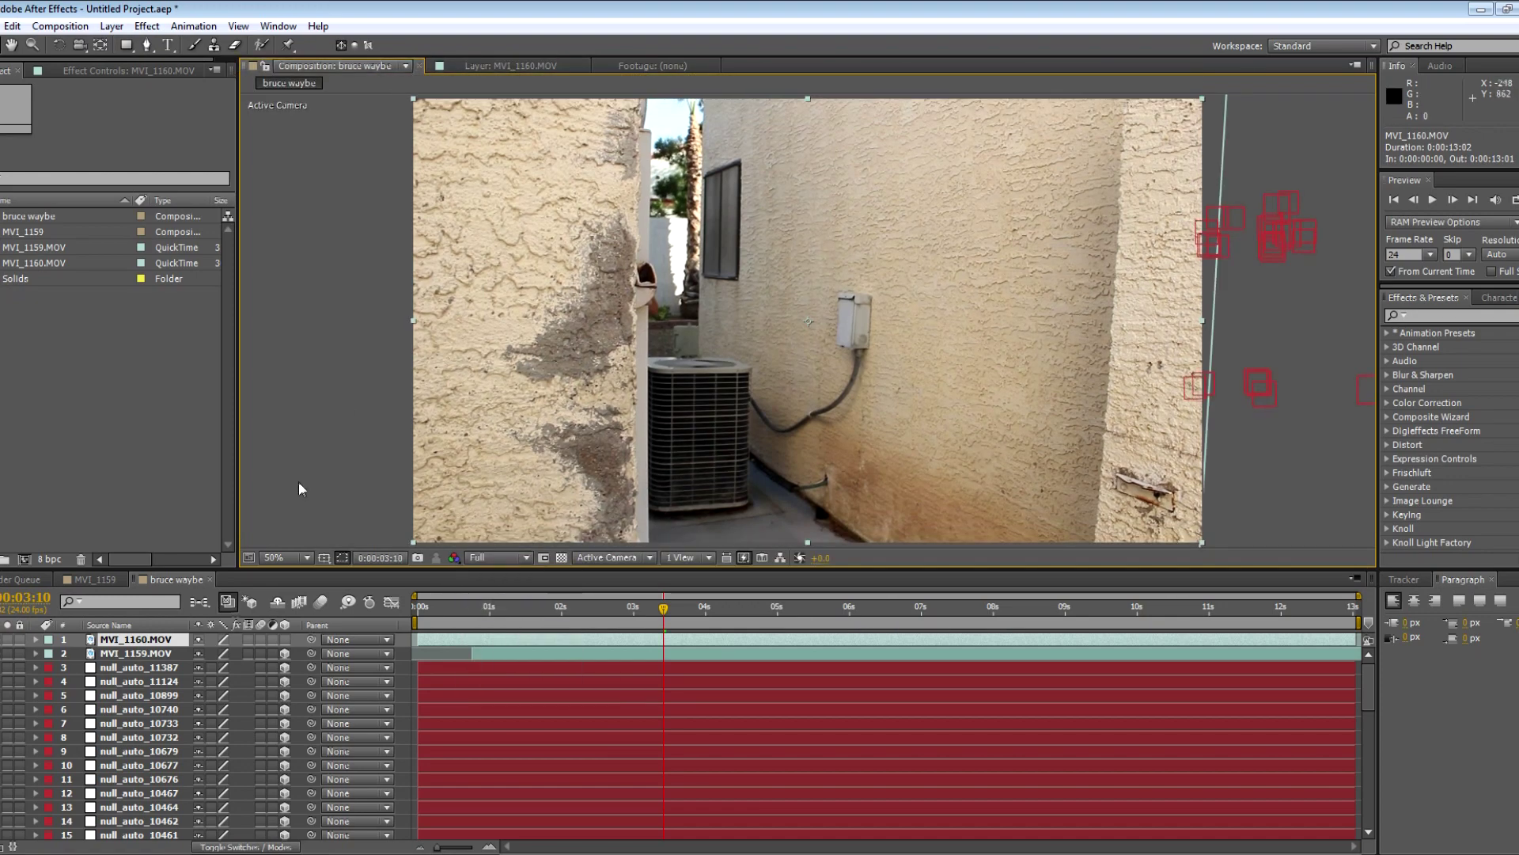
- Open the MVI_1160.MOV layer on its own and mark the near stucco wall as foreground with the Roto Brush
{"action": "double_click", "coordinate": [138, 640]}
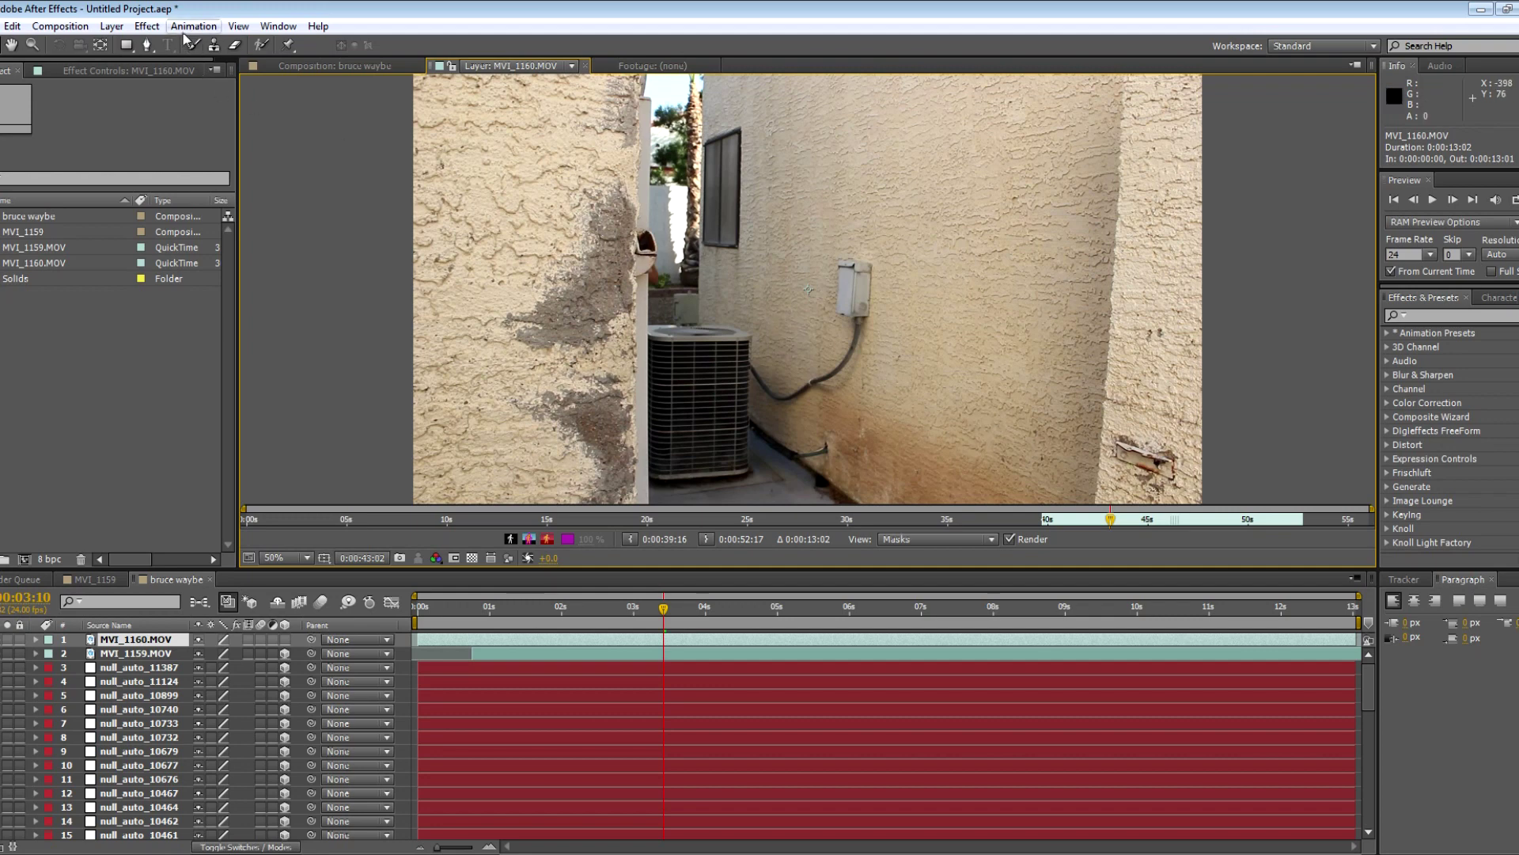
{"action": "left_click", "coordinate": [261, 45]}
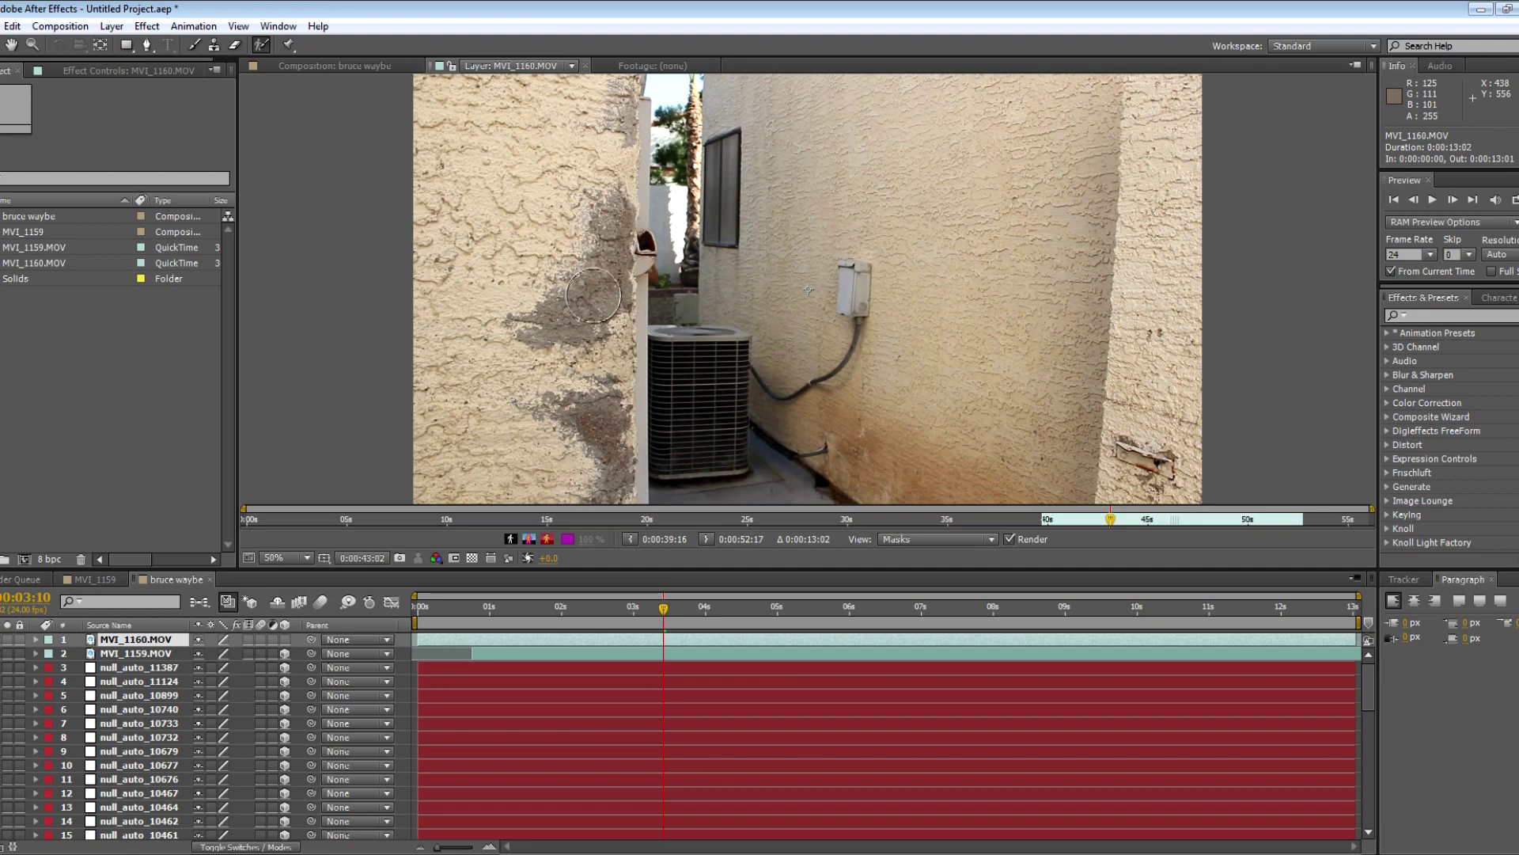
{"action": "left_click_drag", "start_coordinate": [577, 95], "coordinate": [562, 294]}
{"action": "mouse_move", "coordinate": [552, 354]}
{"action": "left_mouse_down"}
{"action": "mouse_move", "coordinate": [443, 346]}
{"action": "mouse_move", "coordinate": [432, 162]}
{"action": "left_mouse_up"}
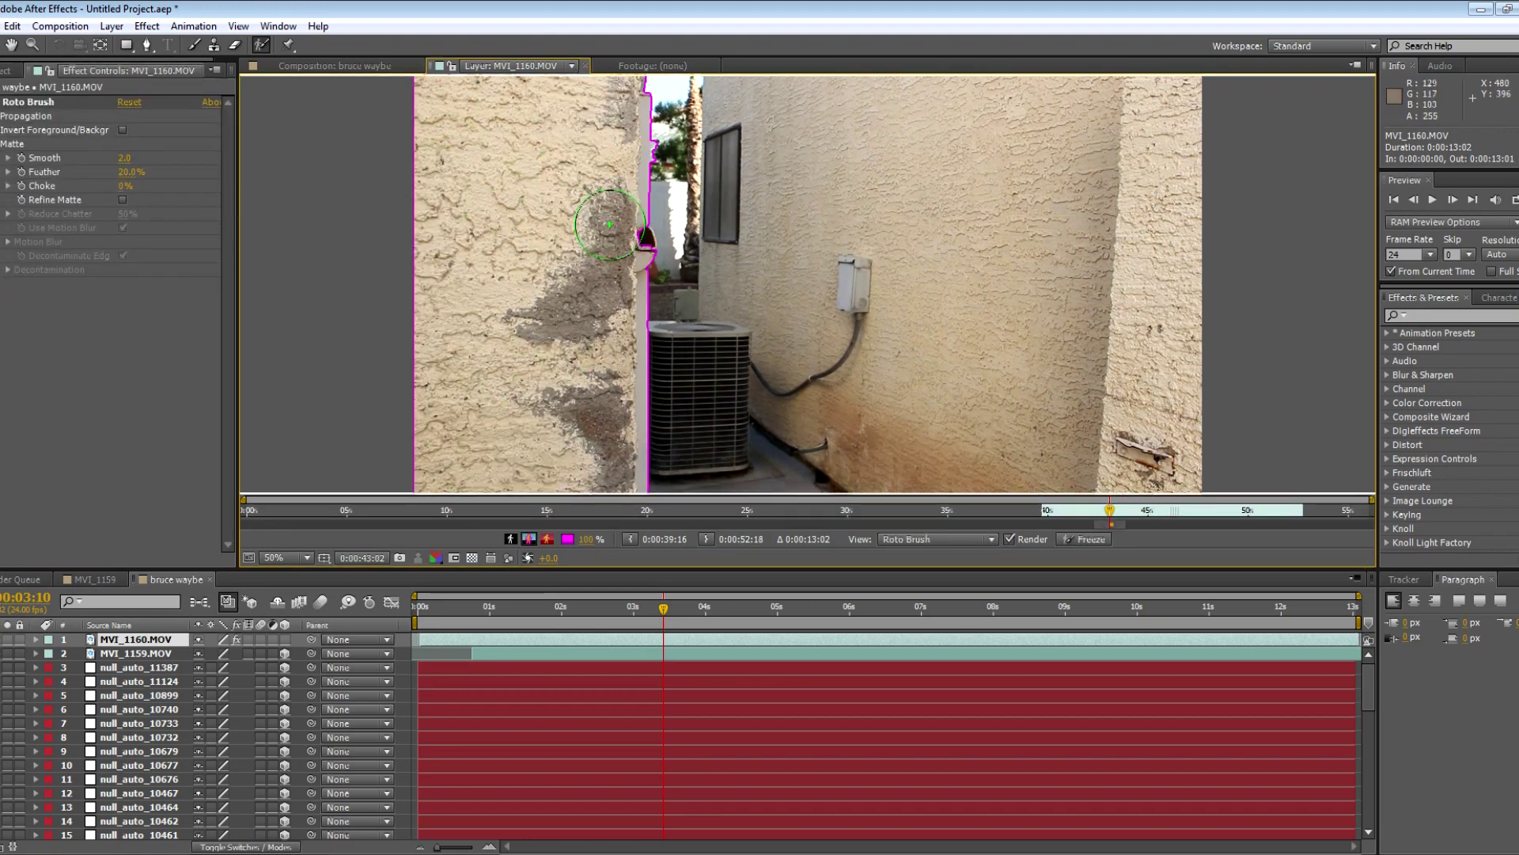
{"action": "left_click", "coordinate": [615, 250]}
{"action": "mouse_move", "coordinate": [827, 459]}
{"action": "left_mouse_down"}
{"action": "mouse_move", "coordinate": [716, 261]}
{"action": "mouse_move", "coordinate": [1052, 169]}
{"action": "mouse_move", "coordinate": [1132, 251]}
{"action": "left_mouse_up"}
{"action": "mouse_move", "coordinate": [1118, 433]}
{"action": "left_mouse_down"}
{"action": "mouse_move", "coordinate": [915, 504]}
{"action": "mouse_move", "coordinate": [1275, 403]}
{"action": "mouse_move", "coordinate": [961, 268]}
{"action": "mouse_move", "coordinate": [794, 358]}
{"action": "mouse_move", "coordinate": [785, 406]}
{"action": "mouse_move", "coordinate": [703, 277]}
{"action": "left_mouse_up"}
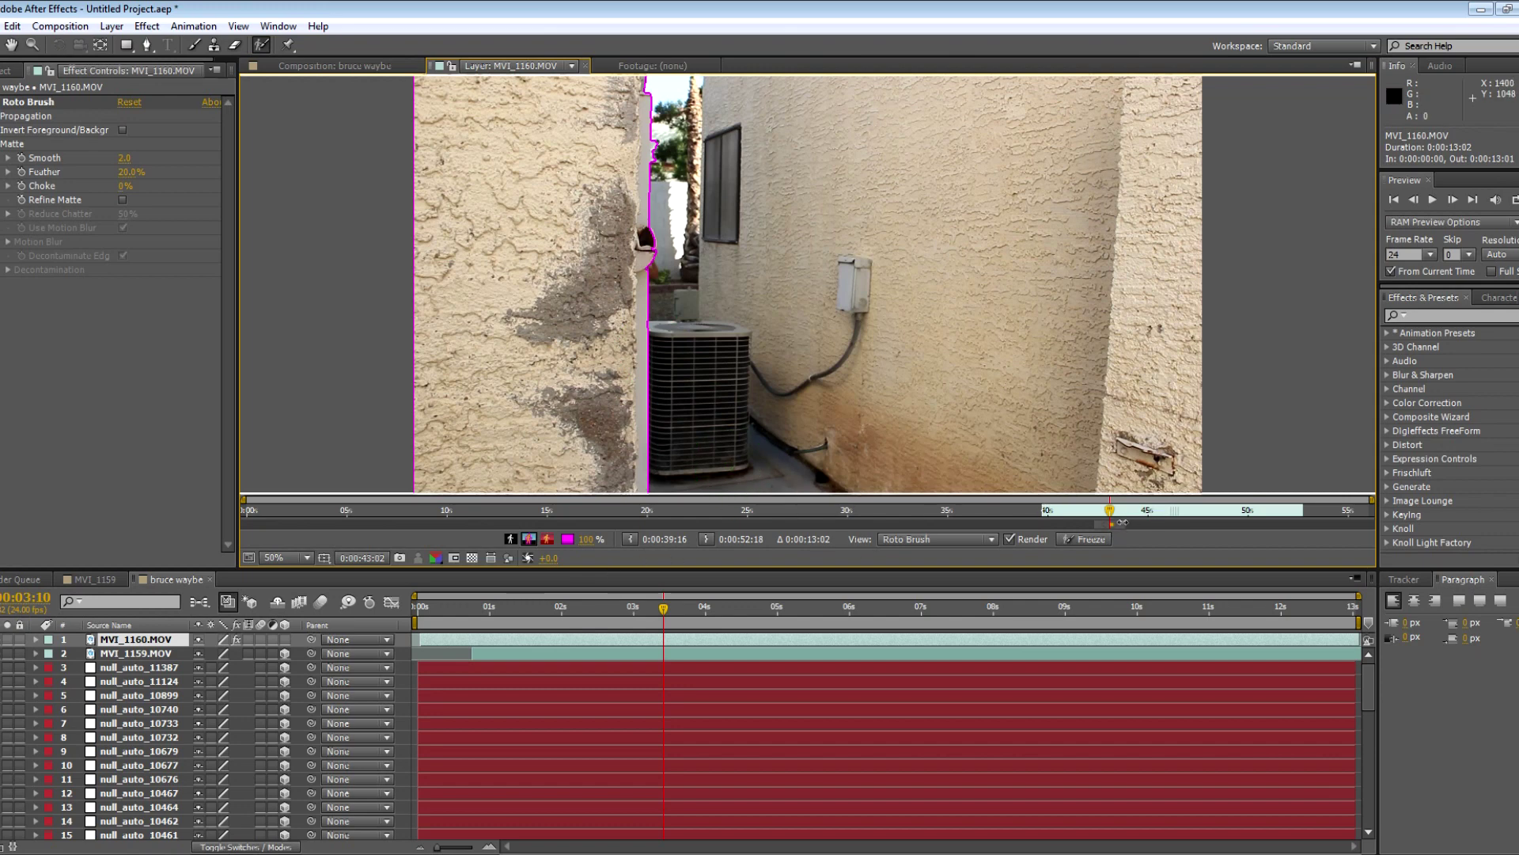
- Propagate the roto to 0:00:03:16, shrink the brush and add the arm emerging from behind the wall to the foreground
{"action": "left_click", "coordinate": [1435, 202]}
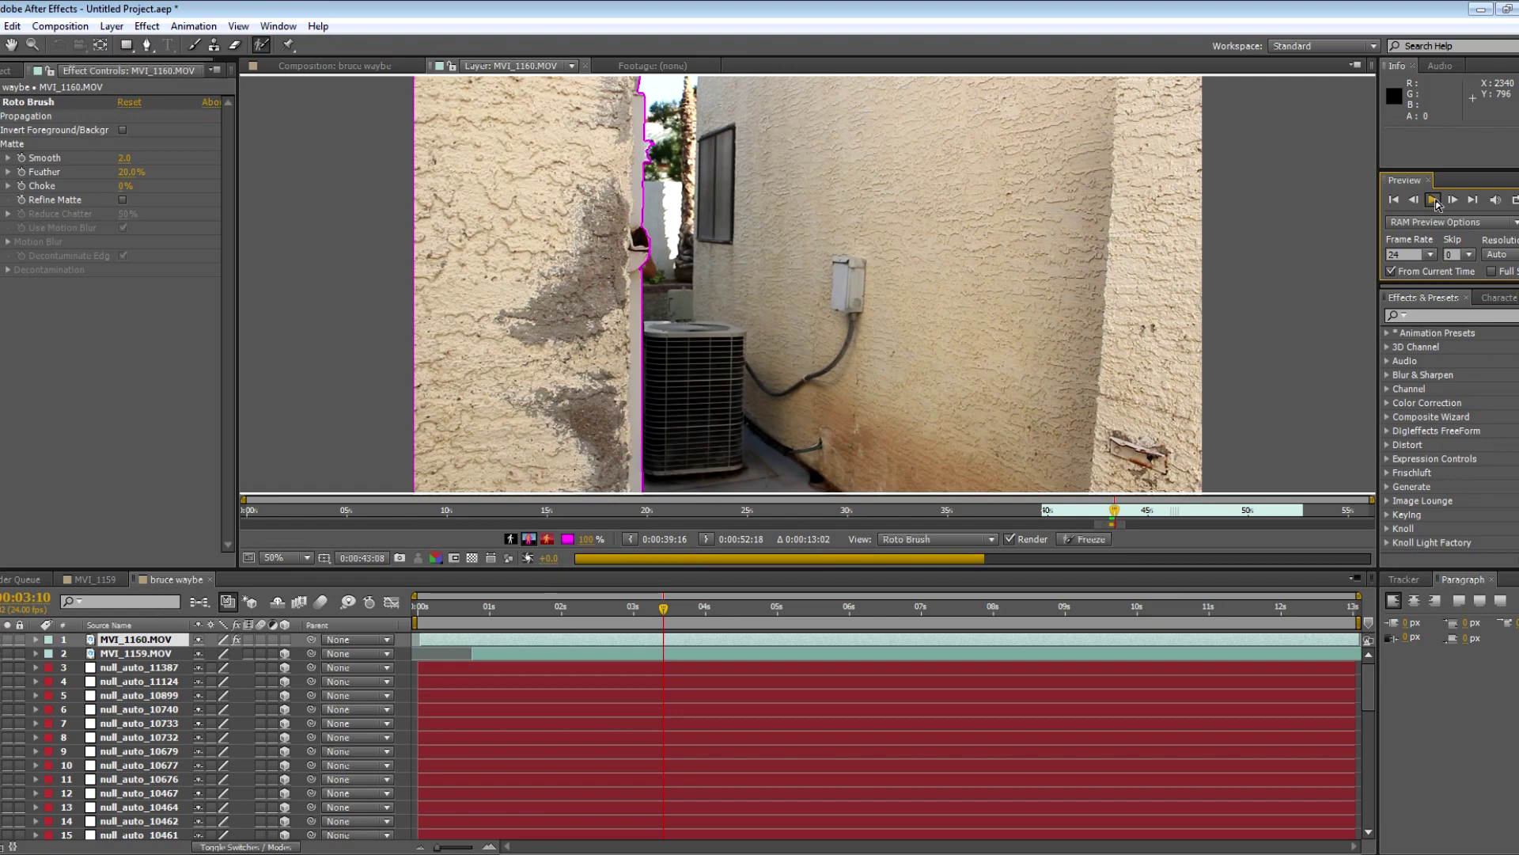
{"action": "left_click", "coordinate": [1433, 200]}
{"action": "key", "text": "period"}
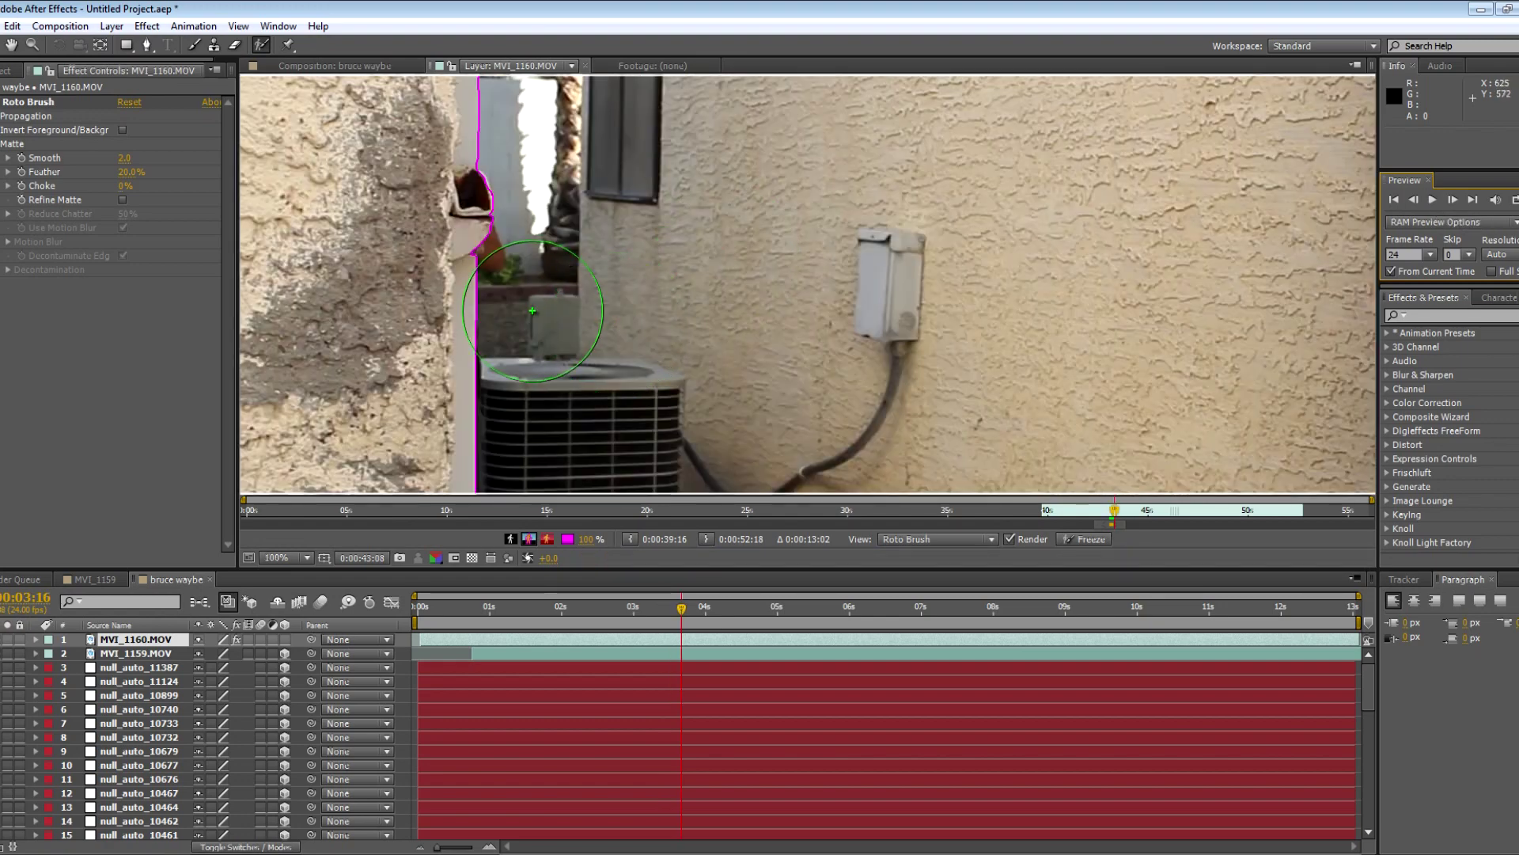
{"action": "left_click_drag", "start_coordinate": [530, 281], "coordinate": [491, 281], "text": "ctrl"}
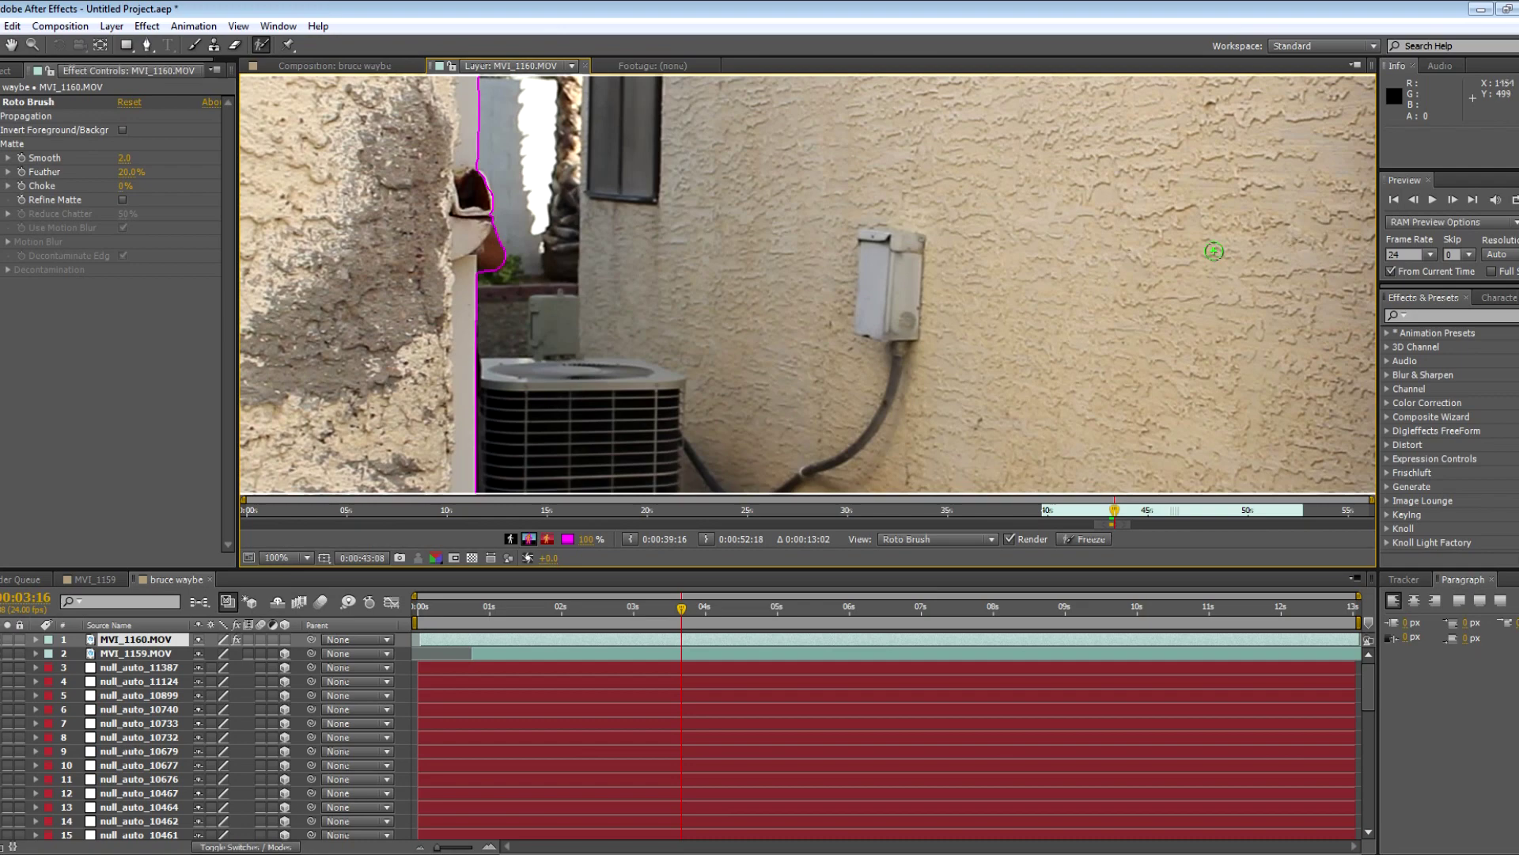
- Advance the roto to 0:00:03:18 and add the dark strip of the actor's body beside the air conditioner
{"action": "left_click", "coordinate": [1431, 201]}
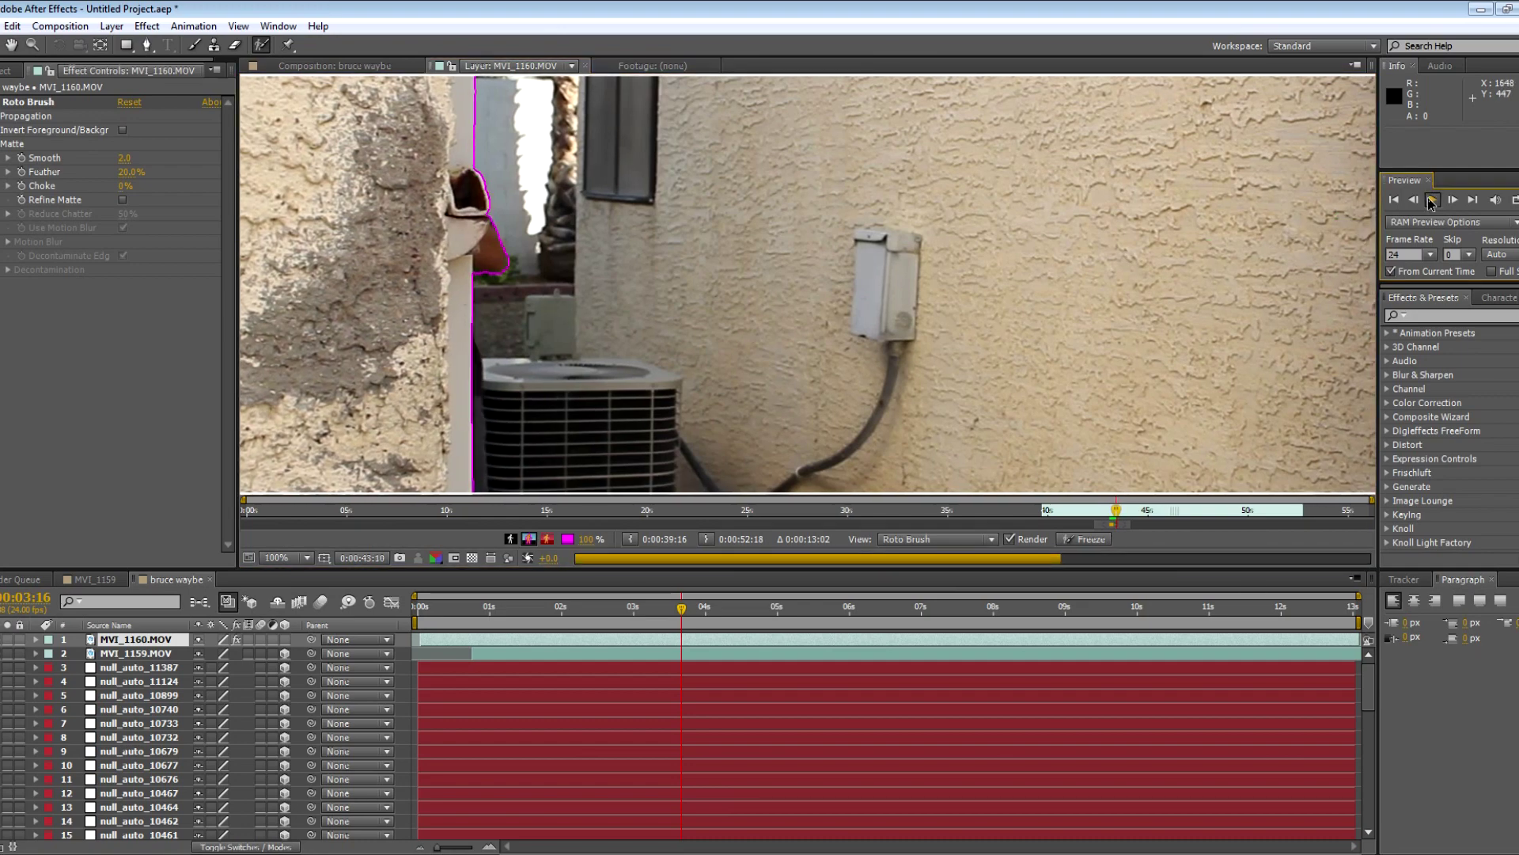
{"action": "scroll", "coordinate": [552, 380], "scroll_direction": "down", "scroll_amount": 3}
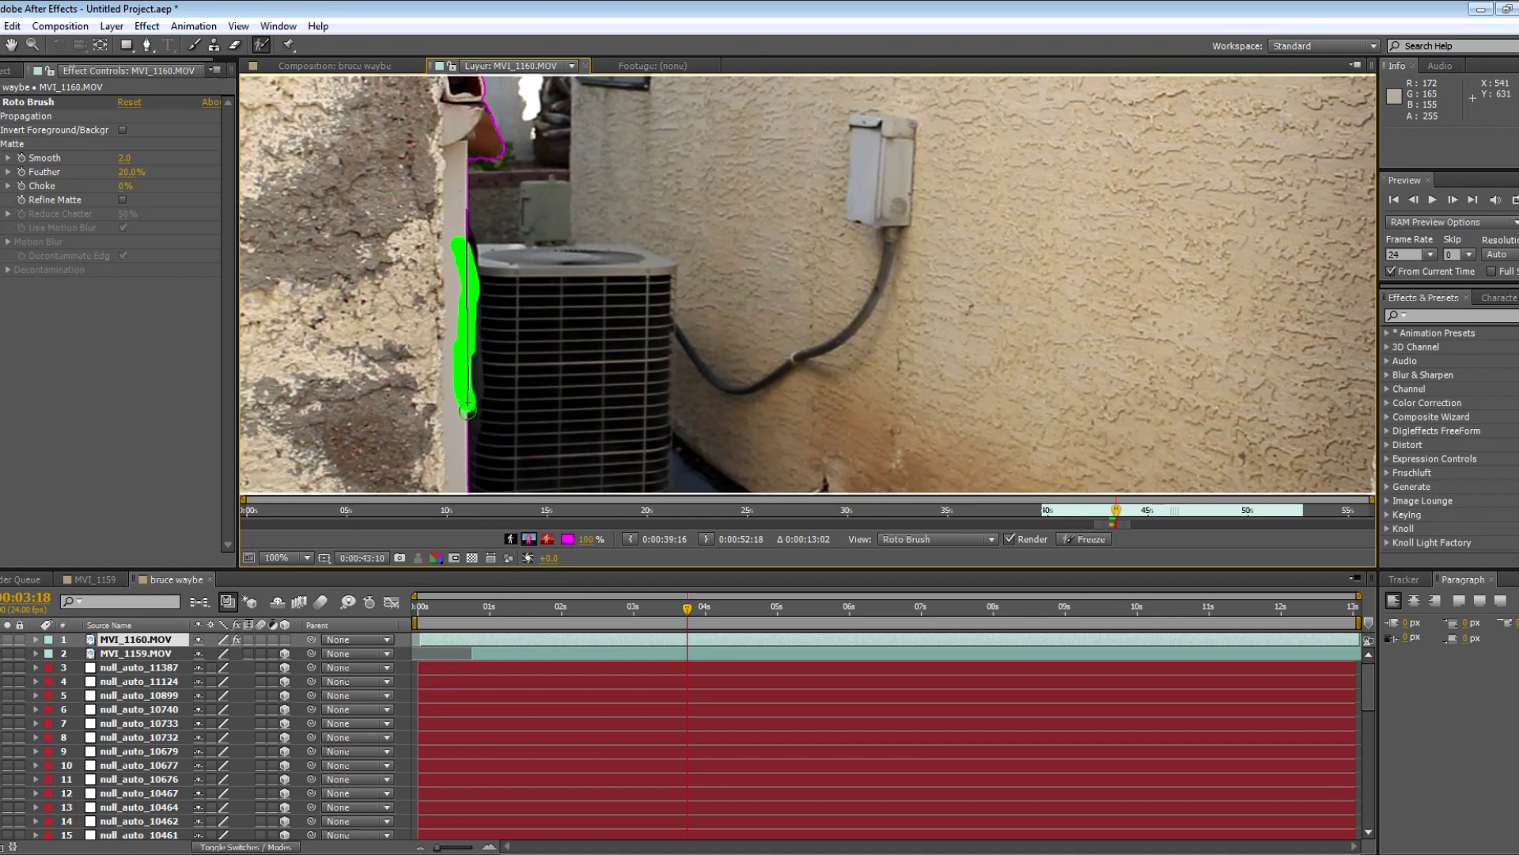
{"action": "left_click_drag", "start_coordinate": [463, 433], "coordinate": [464, 436]}
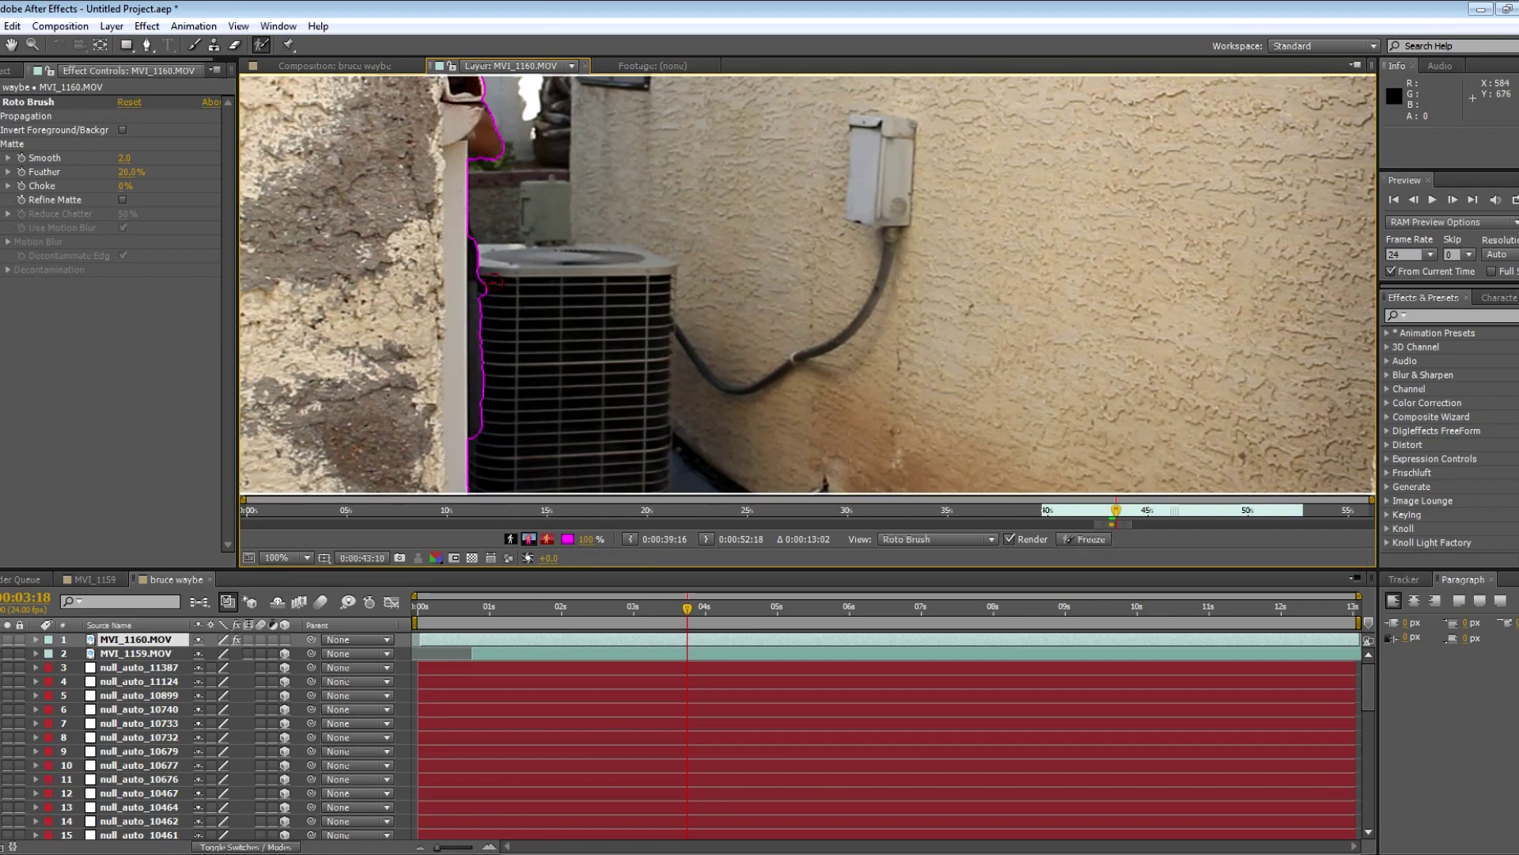
{"action": "scroll", "coordinate": [540, 345], "scroll_direction": "down", "scroll_amount": 1}
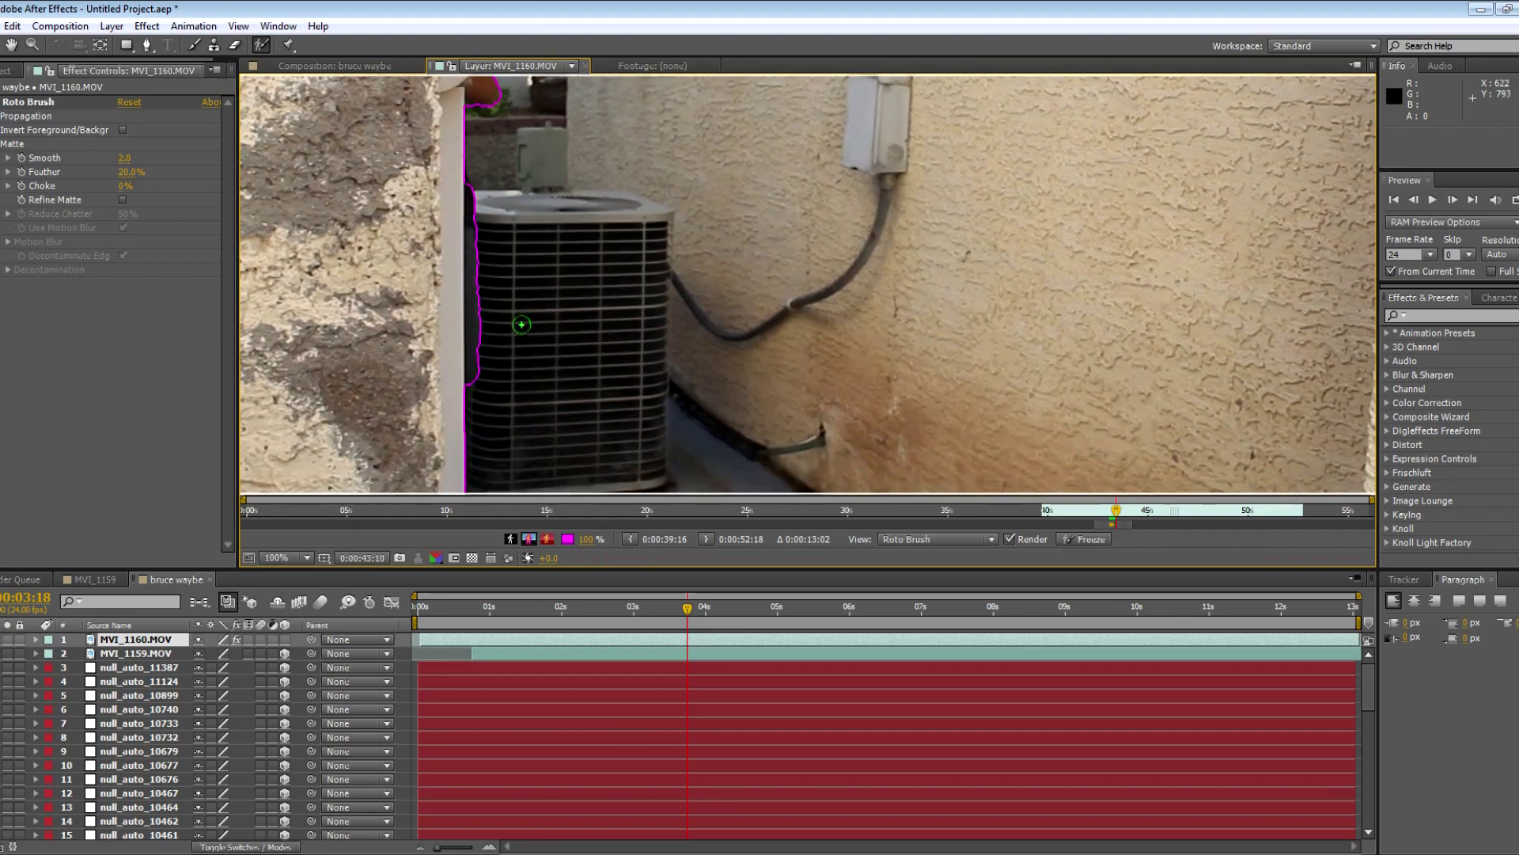
- Advance the roto to 0:00:03:20 and extend the foreground down the actor's leg in front of the air conditioner
{"action": "key", "text": "comma"}
{"action": "key", "text": "comma"}
{"action": "left_click_drag", "start_coordinate": [594, 257], "coordinate": [562, 364]}
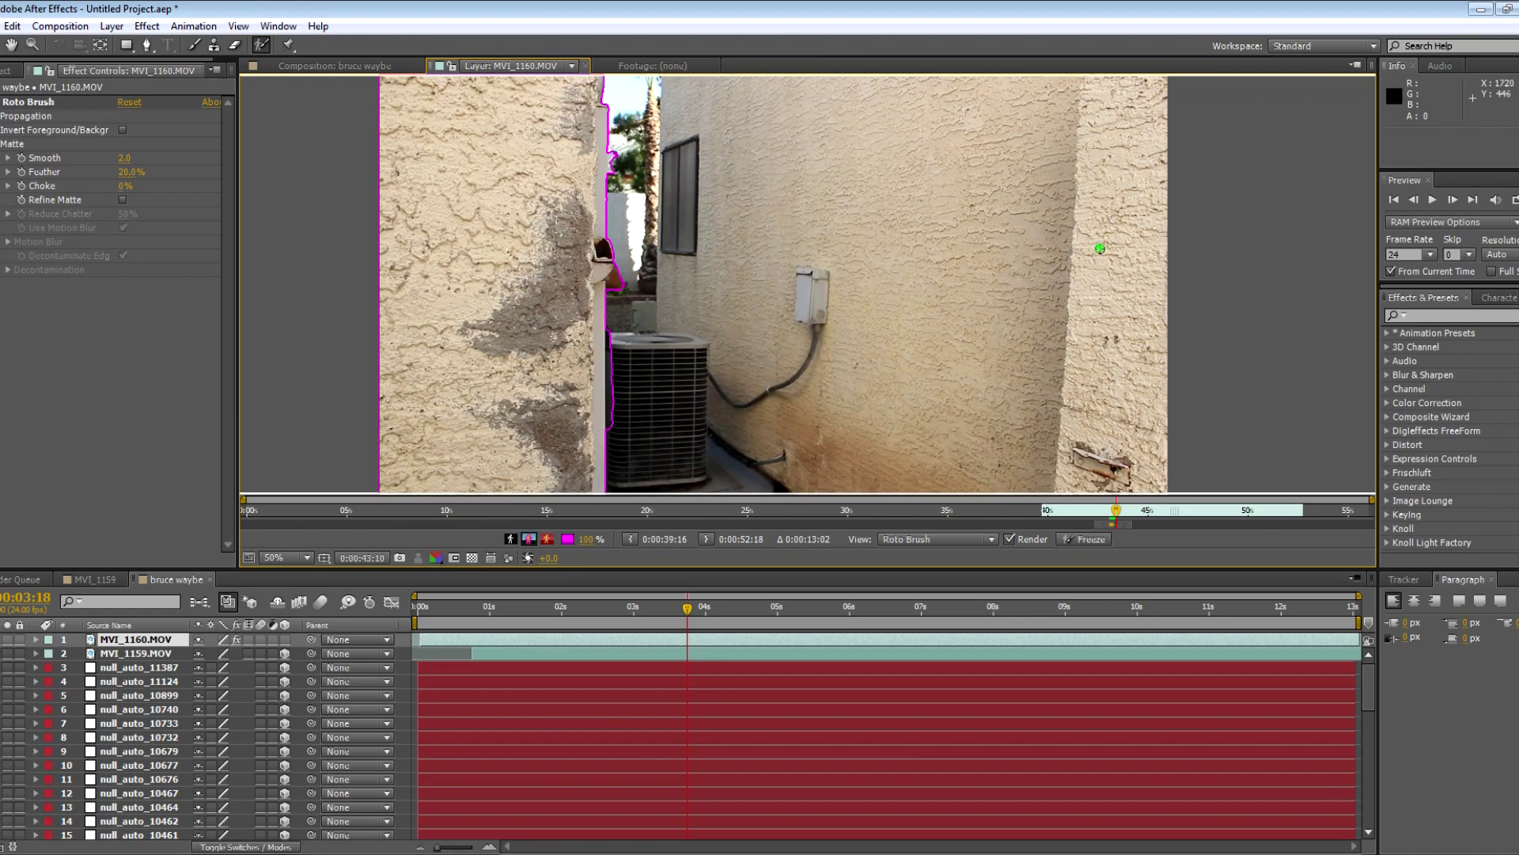
{"action": "left_click", "coordinate": [1431, 201]}
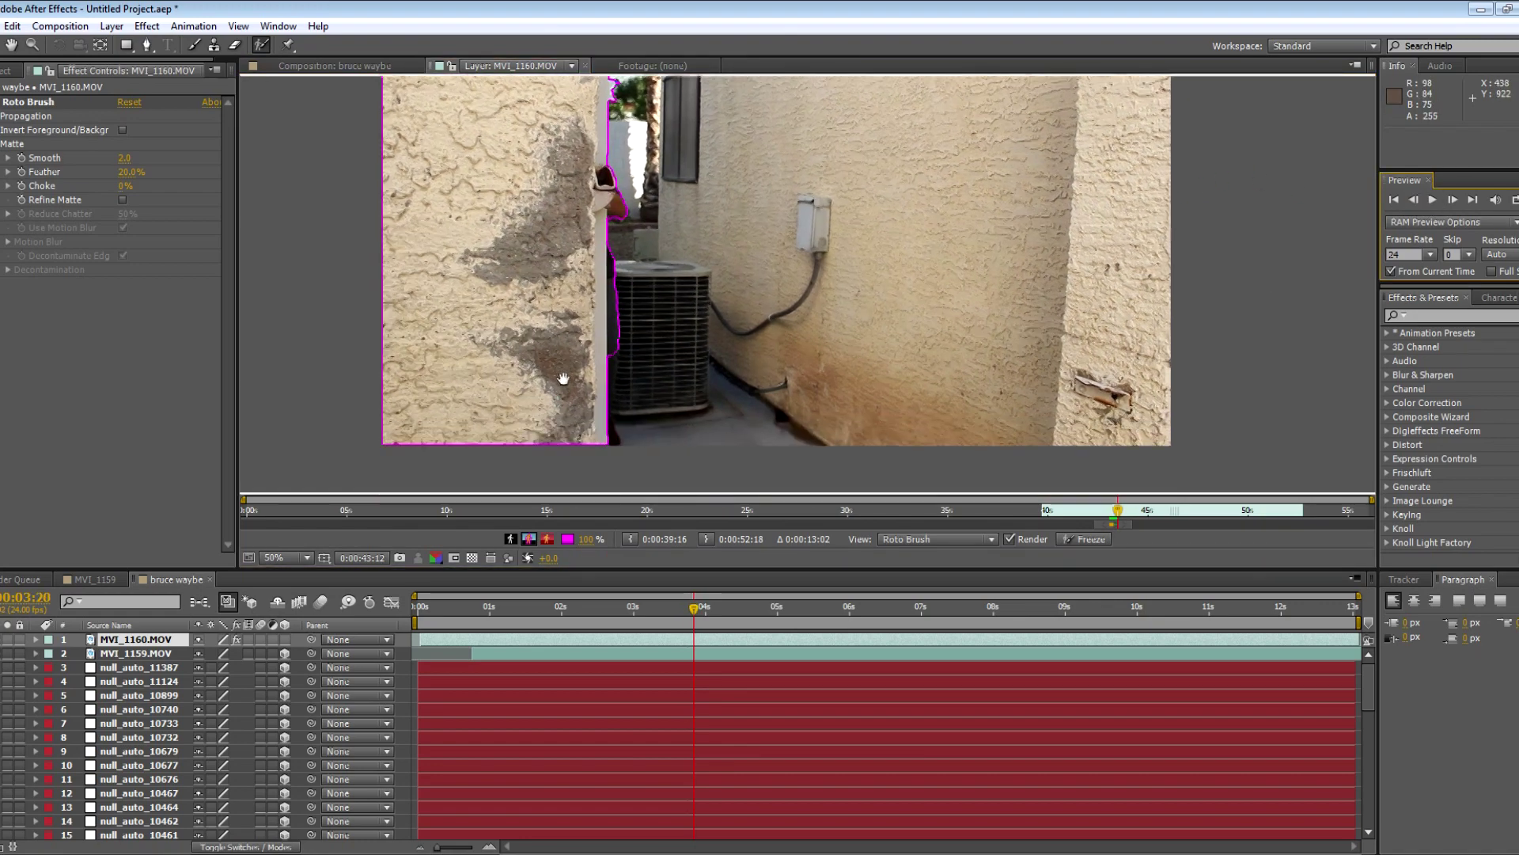
{"action": "key", "text": "period"}
{"action": "key", "text": "period"}
{"action": "left_click_drag", "start_coordinate": [635, 329], "coordinate": [752, 191]}
{"action": "scroll", "coordinate": [752, 192], "scroll_direction": "up", "scroll_amount": 1}
{"action": "left_click_drag", "start_coordinate": [478, 305], "coordinate": [678, 451]}
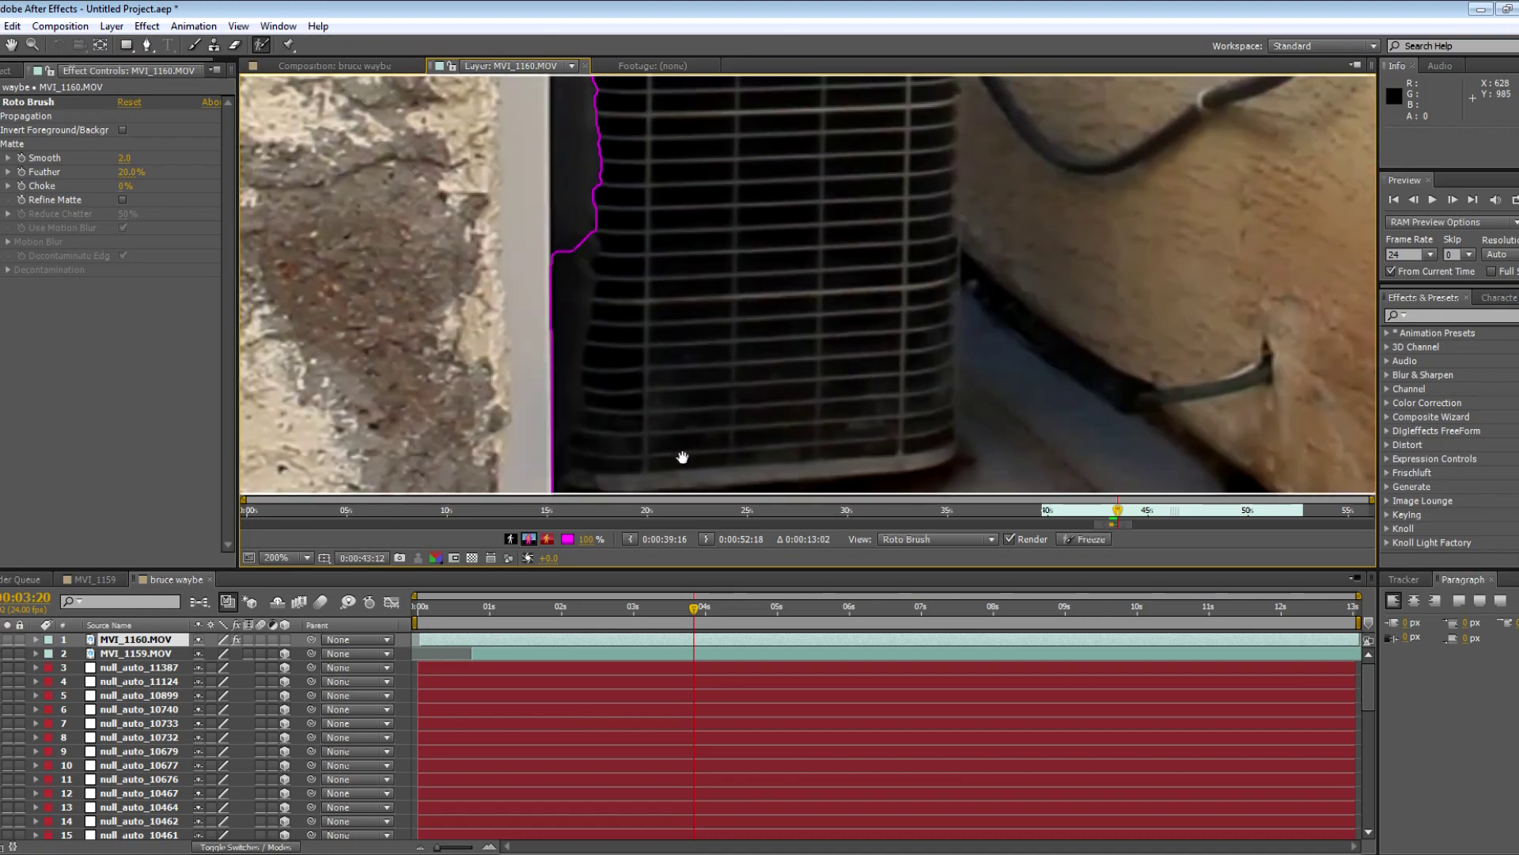
{"action": "mouse_move", "coordinate": [556, 236]}
{"action": "left_mouse_down"}
{"action": "mouse_move", "coordinate": [556, 396]}
{"action": "mouse_move", "coordinate": [609, 326]}
{"action": "mouse_move", "coordinate": [605, 230]}
{"action": "mouse_move", "coordinate": [633, 168]}
{"action": "mouse_move", "coordinate": [618, 277]}
{"action": "left_mouse_up"}
{"action": "left_click_drag", "start_coordinate": [621, 381], "coordinate": [635, 299]}
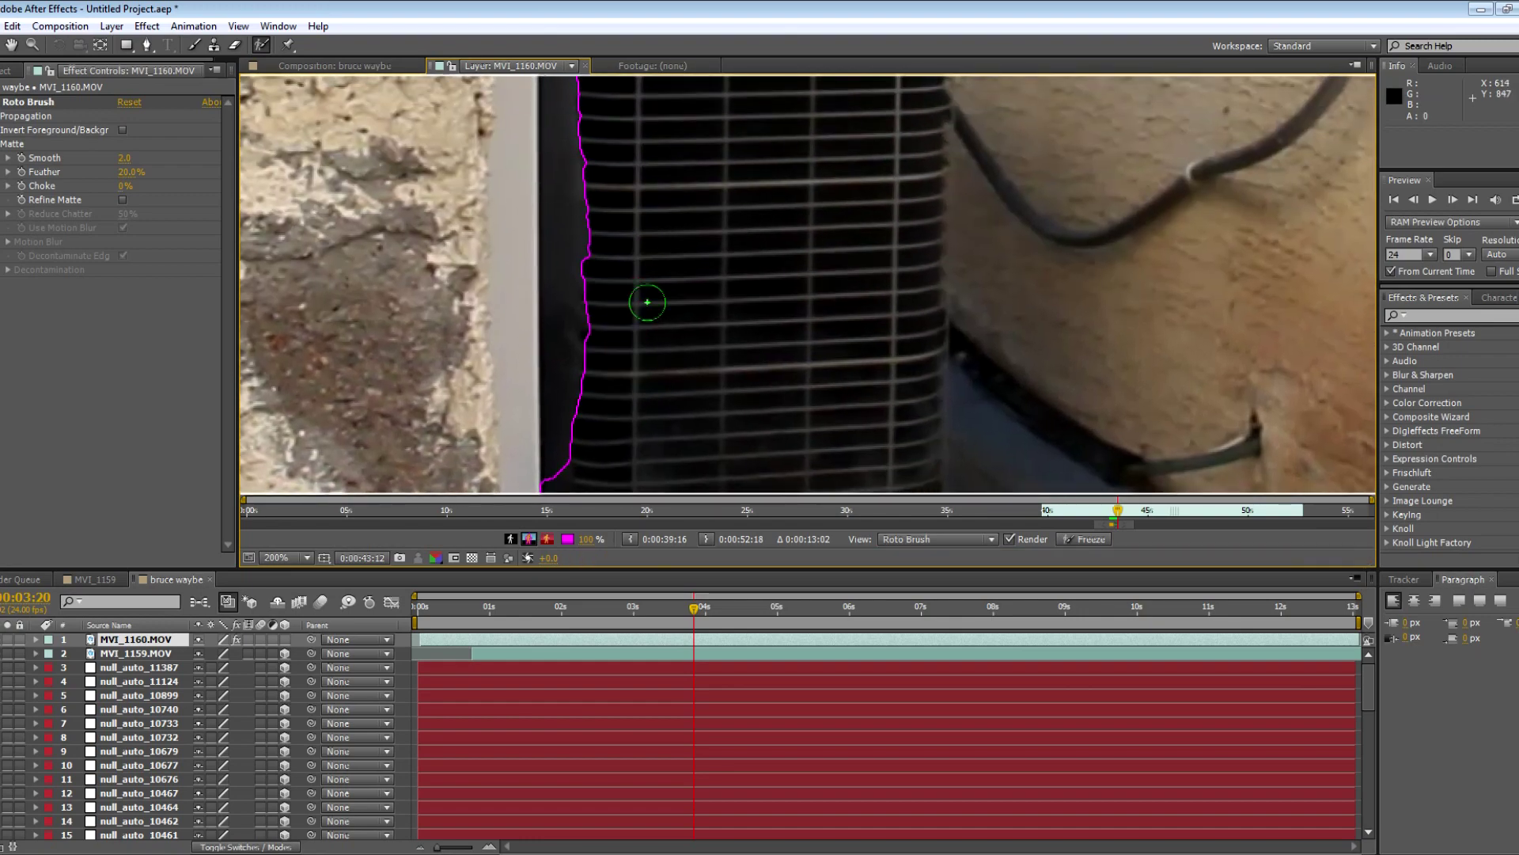
- Add the actor's foot at the base of the wall to the roto foreground at 0:00:03:20
{"action": "scroll", "coordinate": [673, 384], "scroll_direction": "down", "scroll_amount": 1}
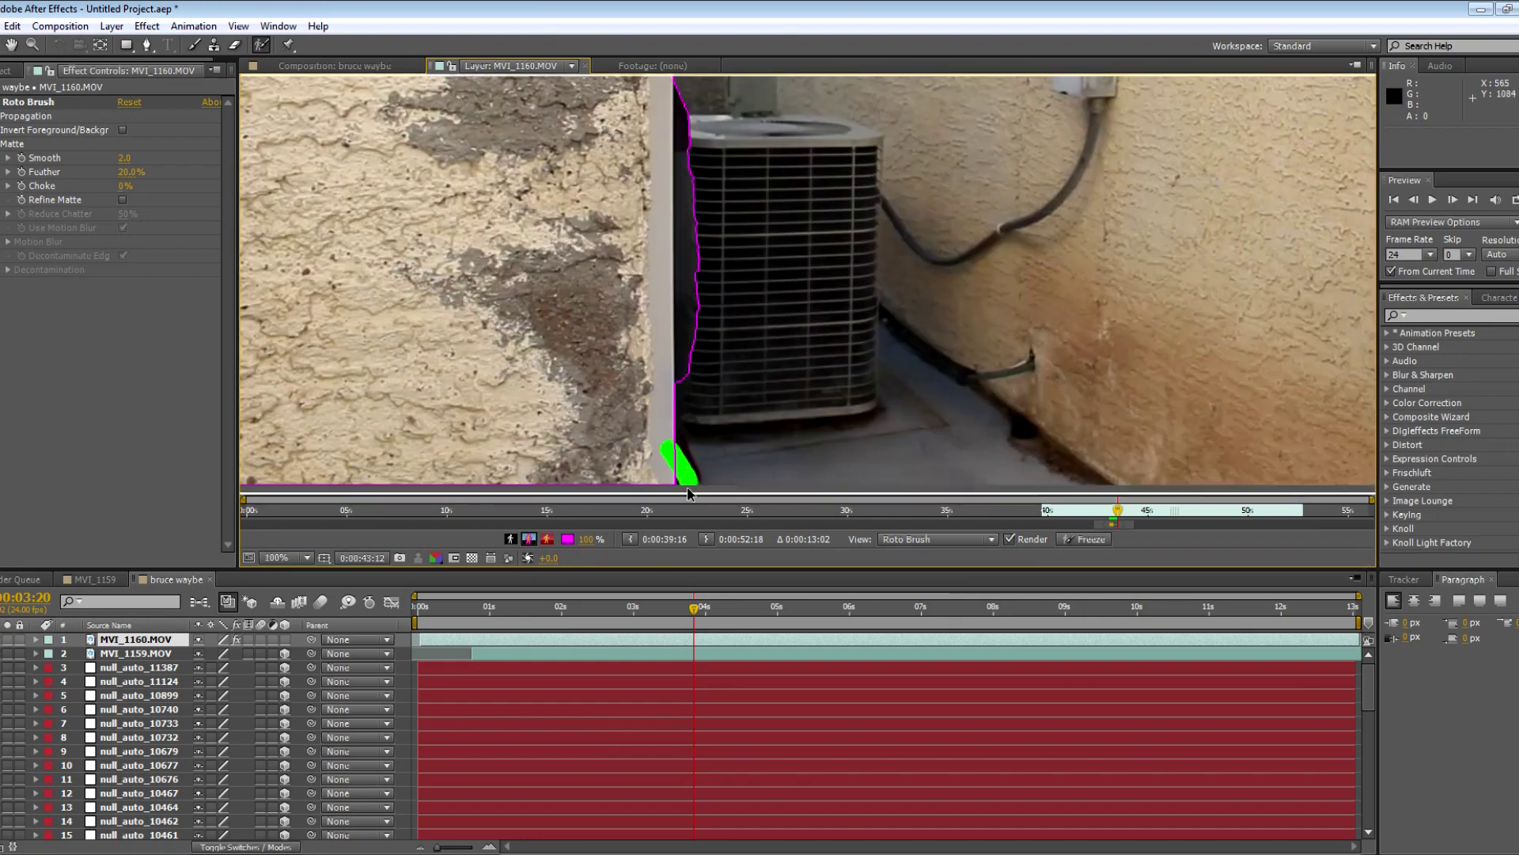
{"action": "scroll", "coordinate": [755, 428], "scroll_direction": "down", "scroll_amount": 1}
{"action": "left_click_drag", "start_coordinate": [819, 293], "coordinate": [675, 406]}
{"action": "left_click_drag", "start_coordinate": [863, 300], "coordinate": [848, 197]}
- Fill the gap between the actor's leg and foot at 0:00:03:21, and play the roto propagation forward
{"action": "left_click", "coordinate": [1431, 201]}
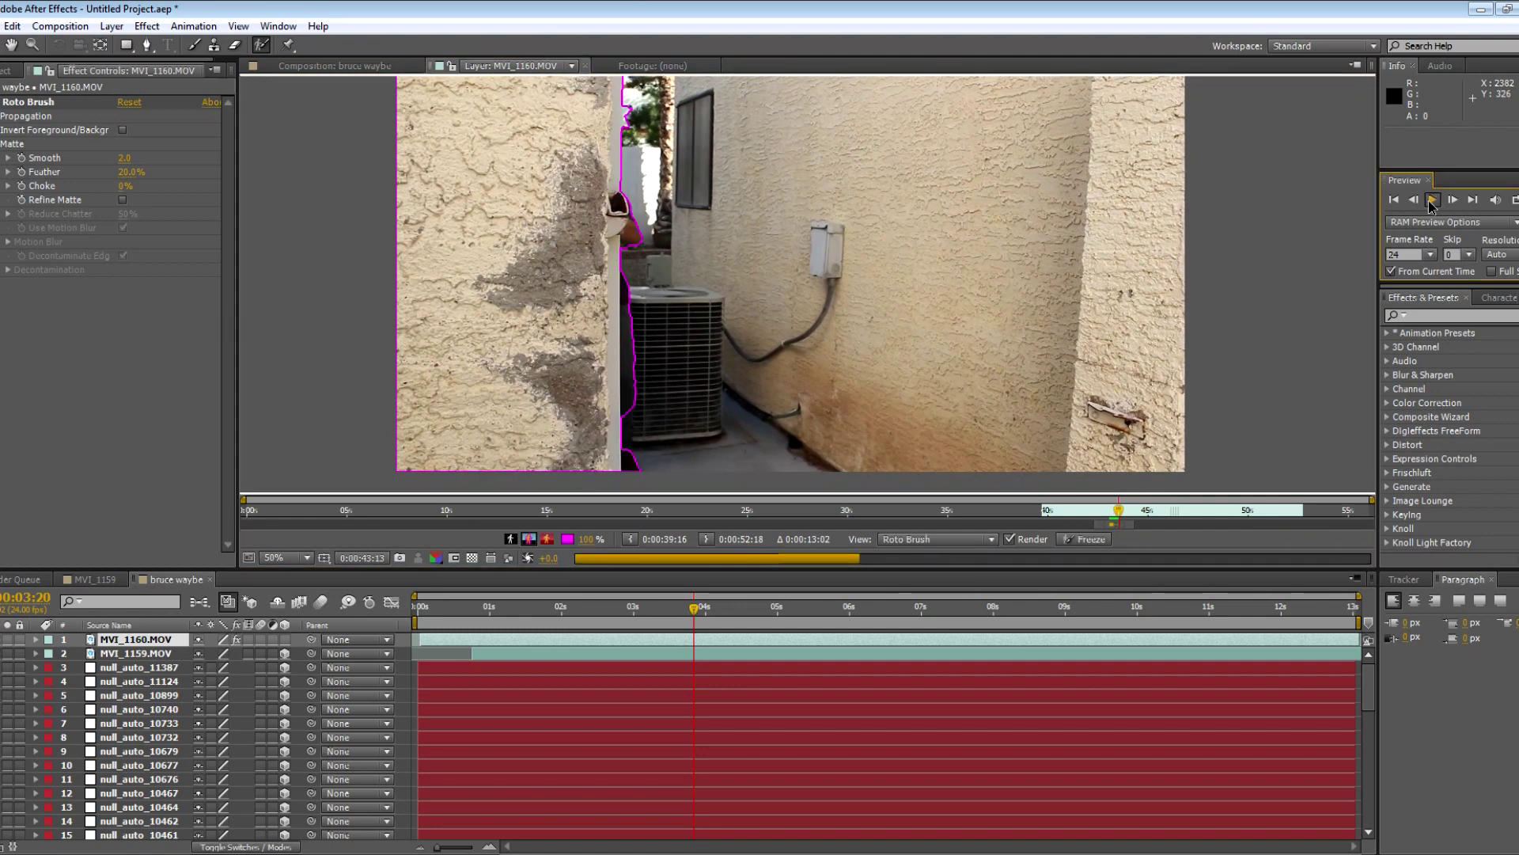
{"action": "left_click_drag", "start_coordinate": [621, 448], "coordinate": [623, 404]}
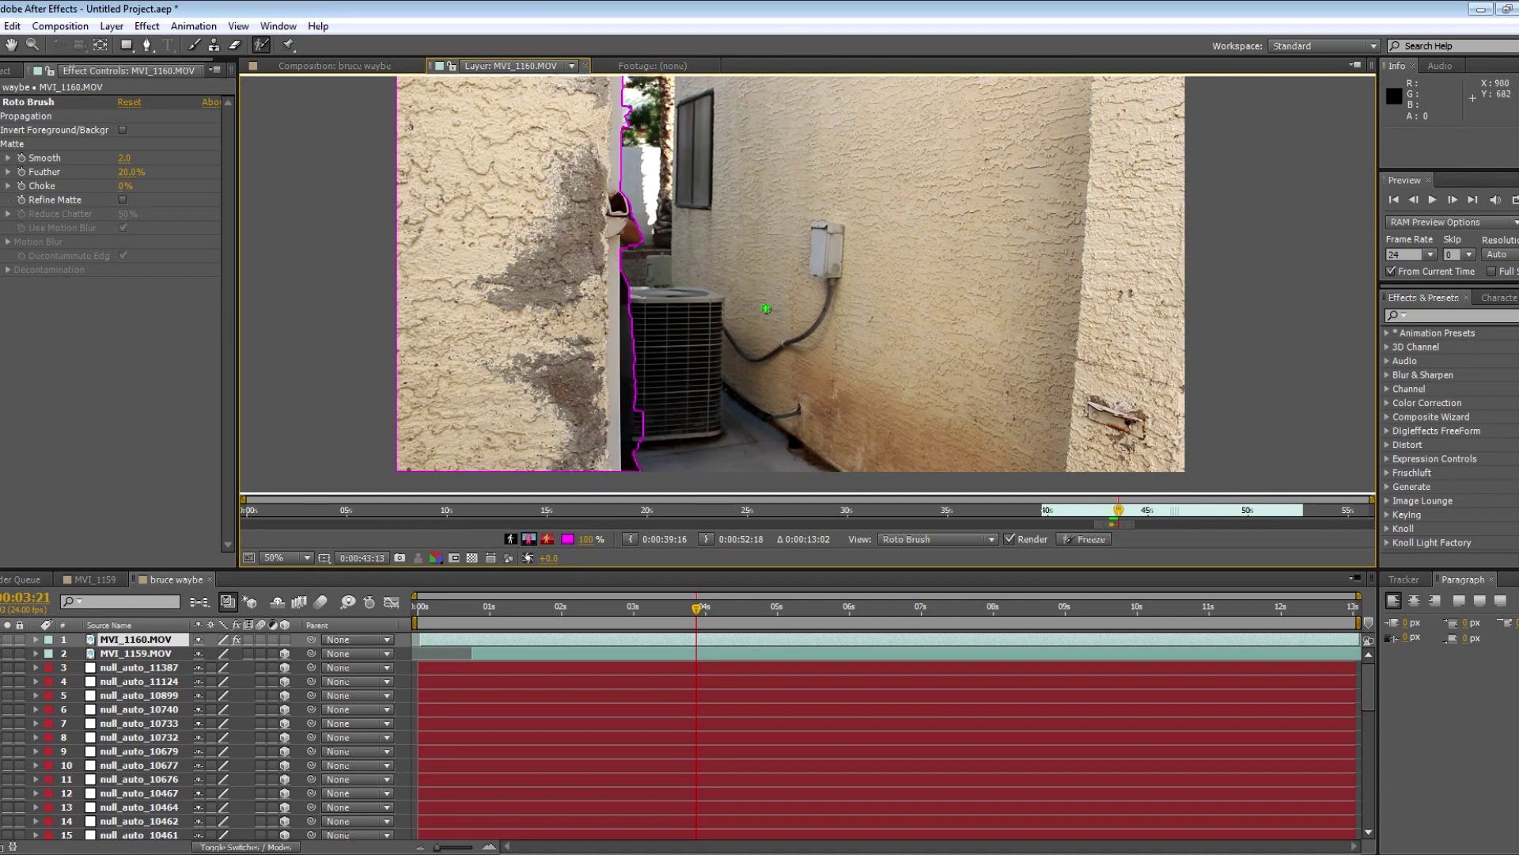
{"action": "left_click", "coordinate": [1432, 200]}
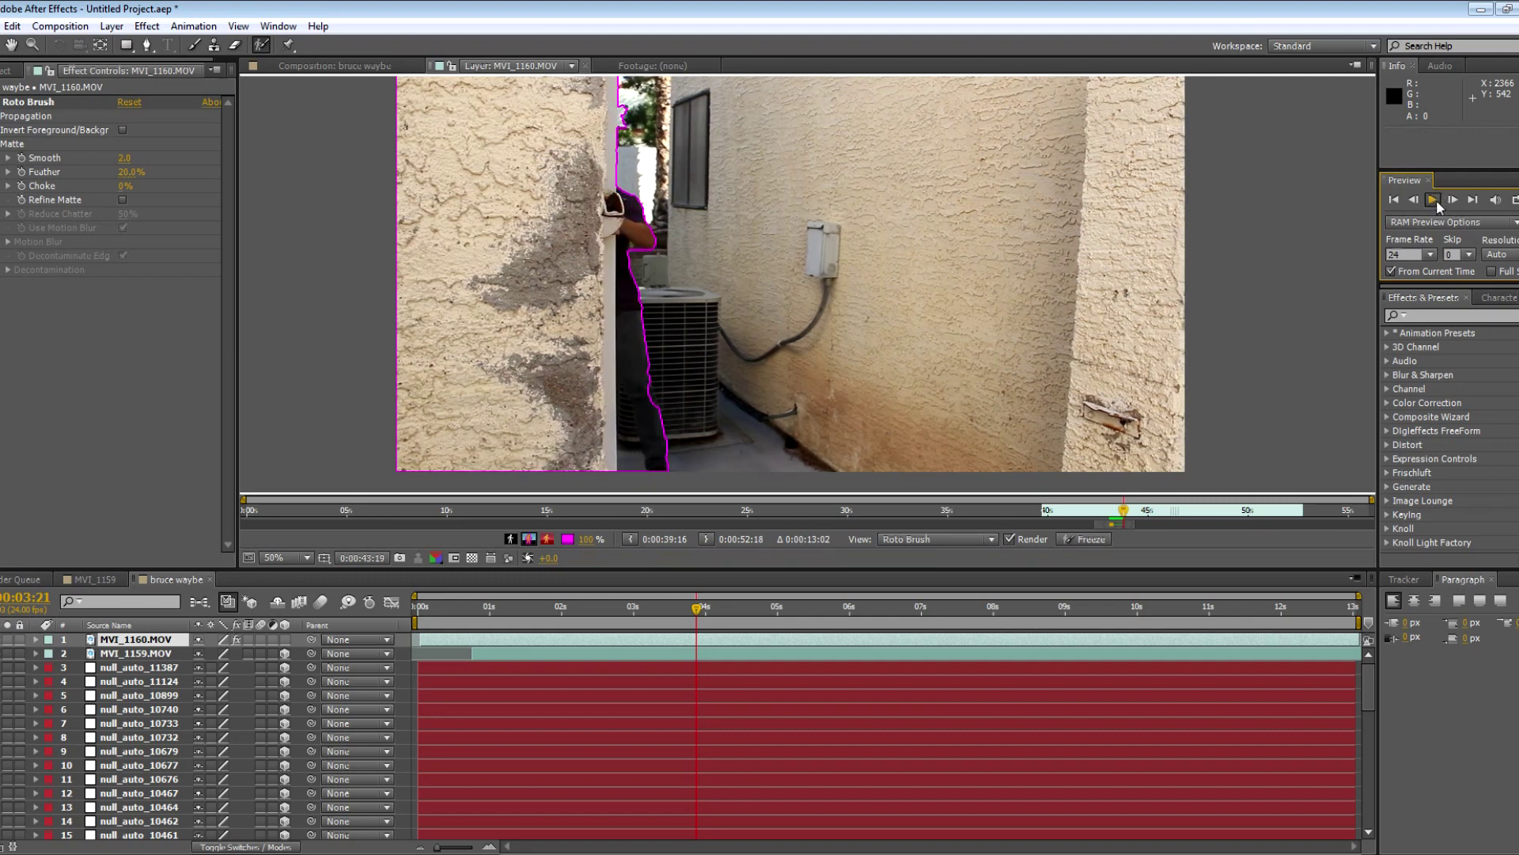
- Correct the roto along the actor's leg in front of the air conditioner at 0:00:04:03, and resume the forward propagation
{"action": "left_click_drag", "start_coordinate": [640, 462], "coordinate": [643, 396]}
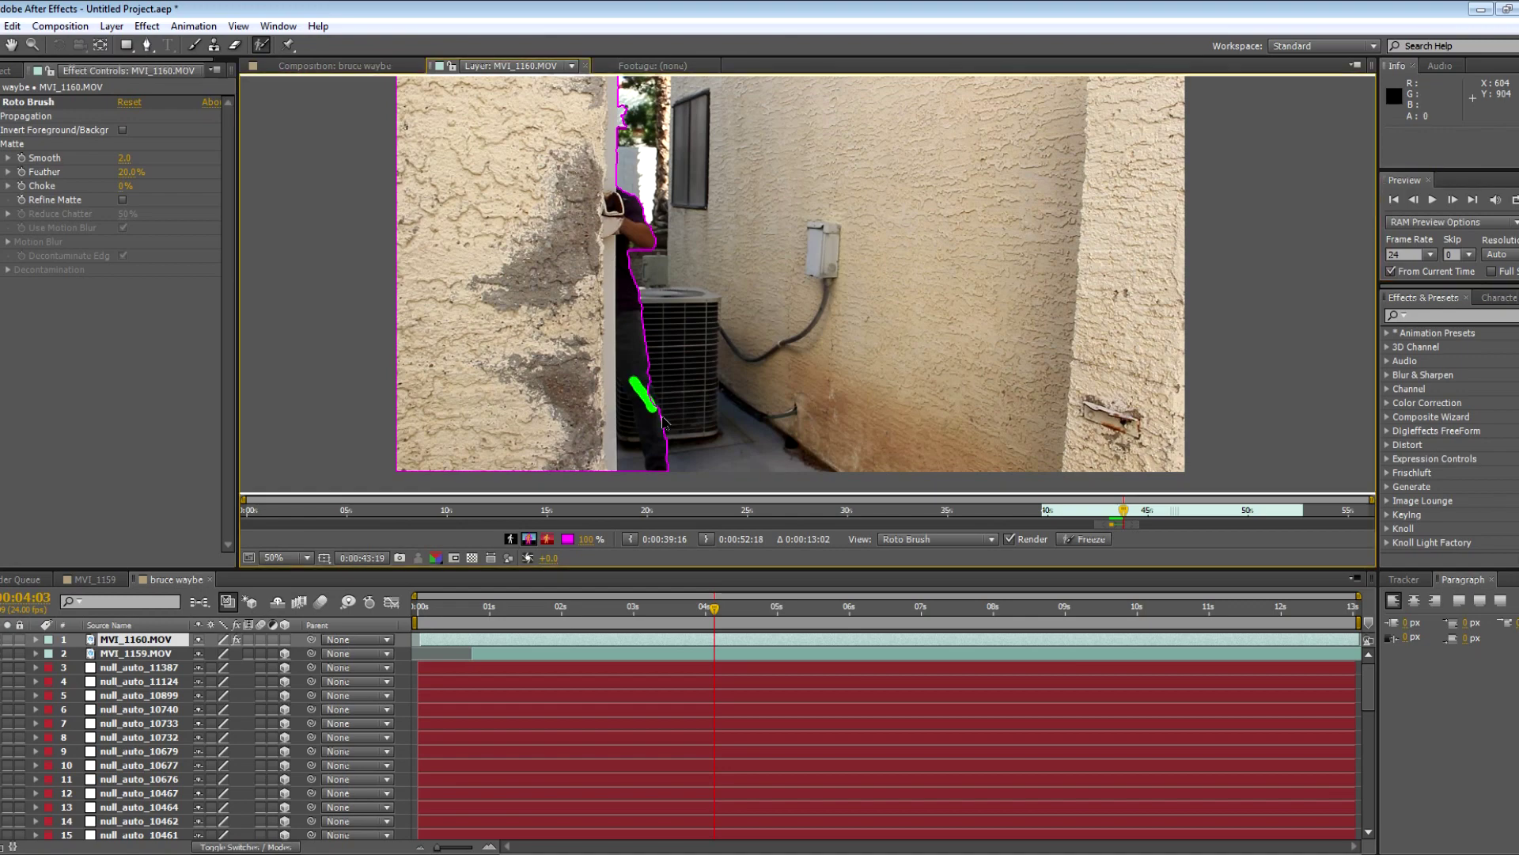
{"action": "left_click_drag", "start_coordinate": [673, 371], "coordinate": [719, 437]}
{"action": "key", "text": "space"}
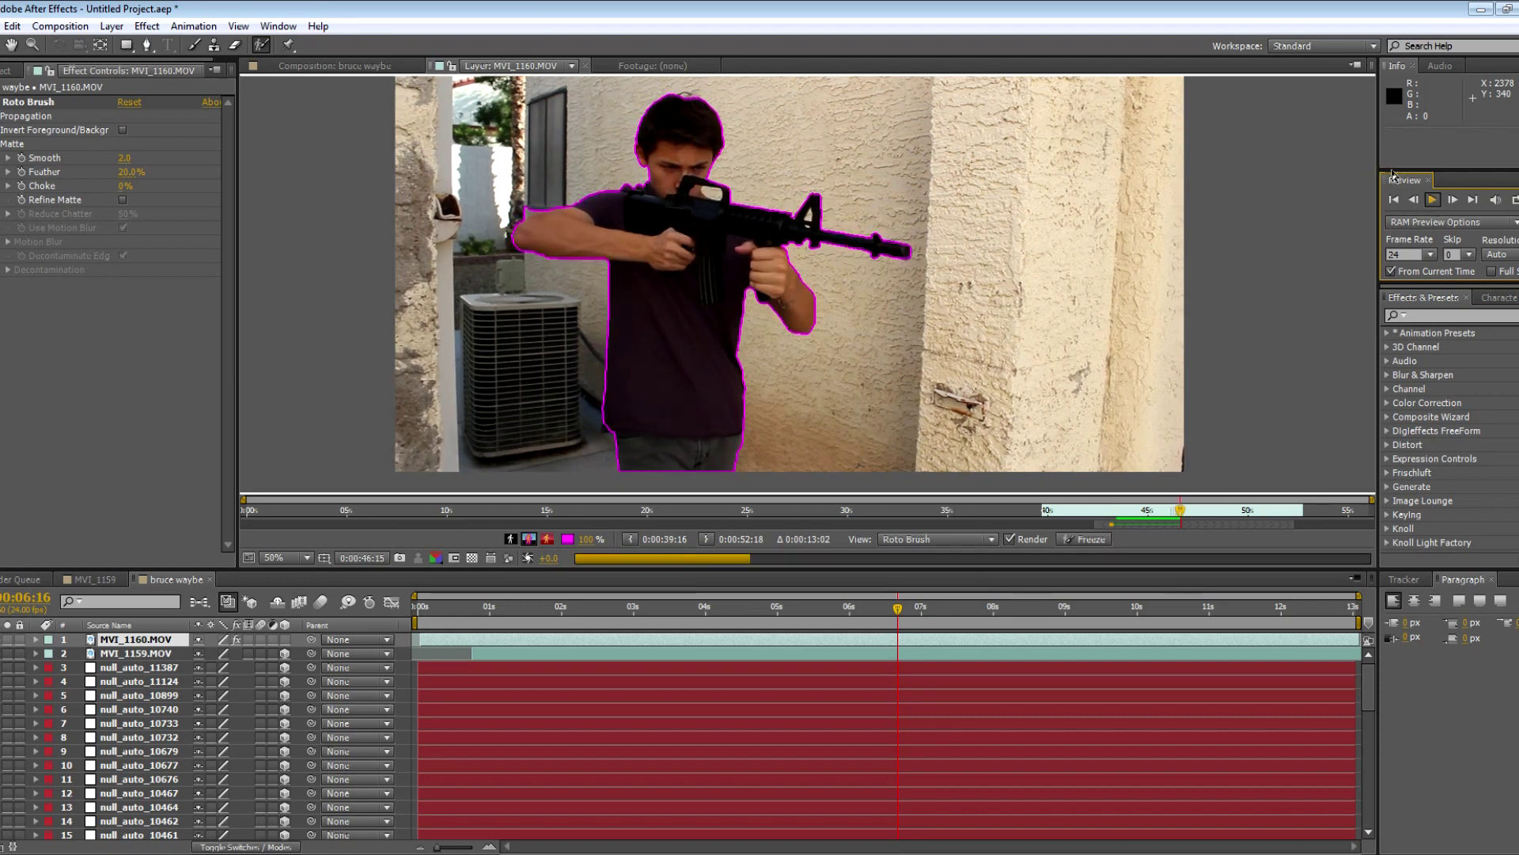
- Propagate the MVI_1160 roto forward in short runs to 0:00:07:05, stopping to inspect the outline around the actor and rifle
{"action": "left_click", "coordinate": [1431, 198]}
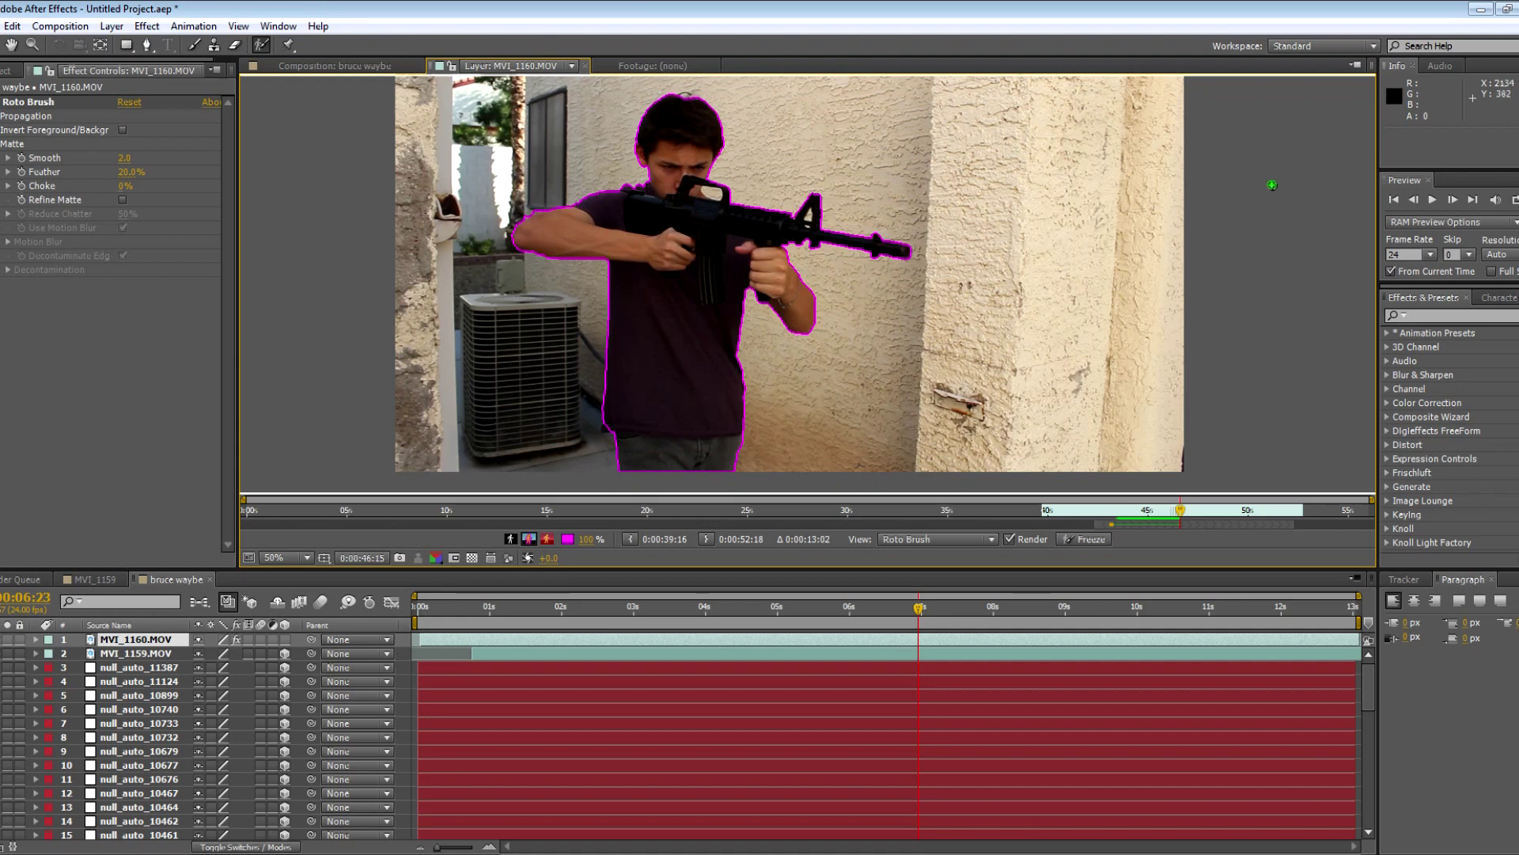
{"action": "left_click", "coordinate": [1430, 198]}
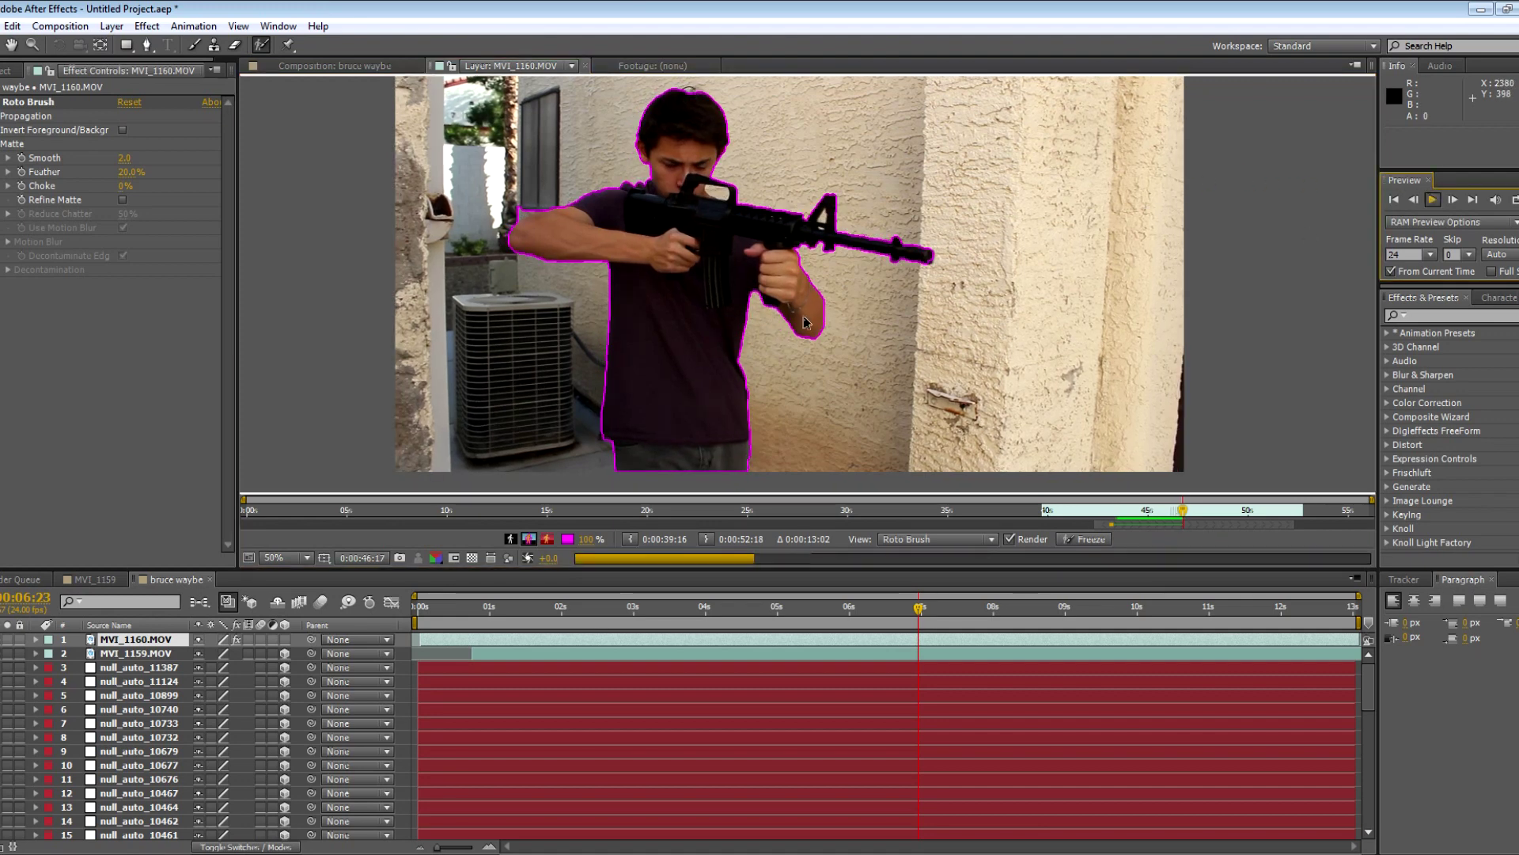
{"action": "left_click", "coordinate": [1432, 204]}
{"action": "key", "text": "Page_Down"}
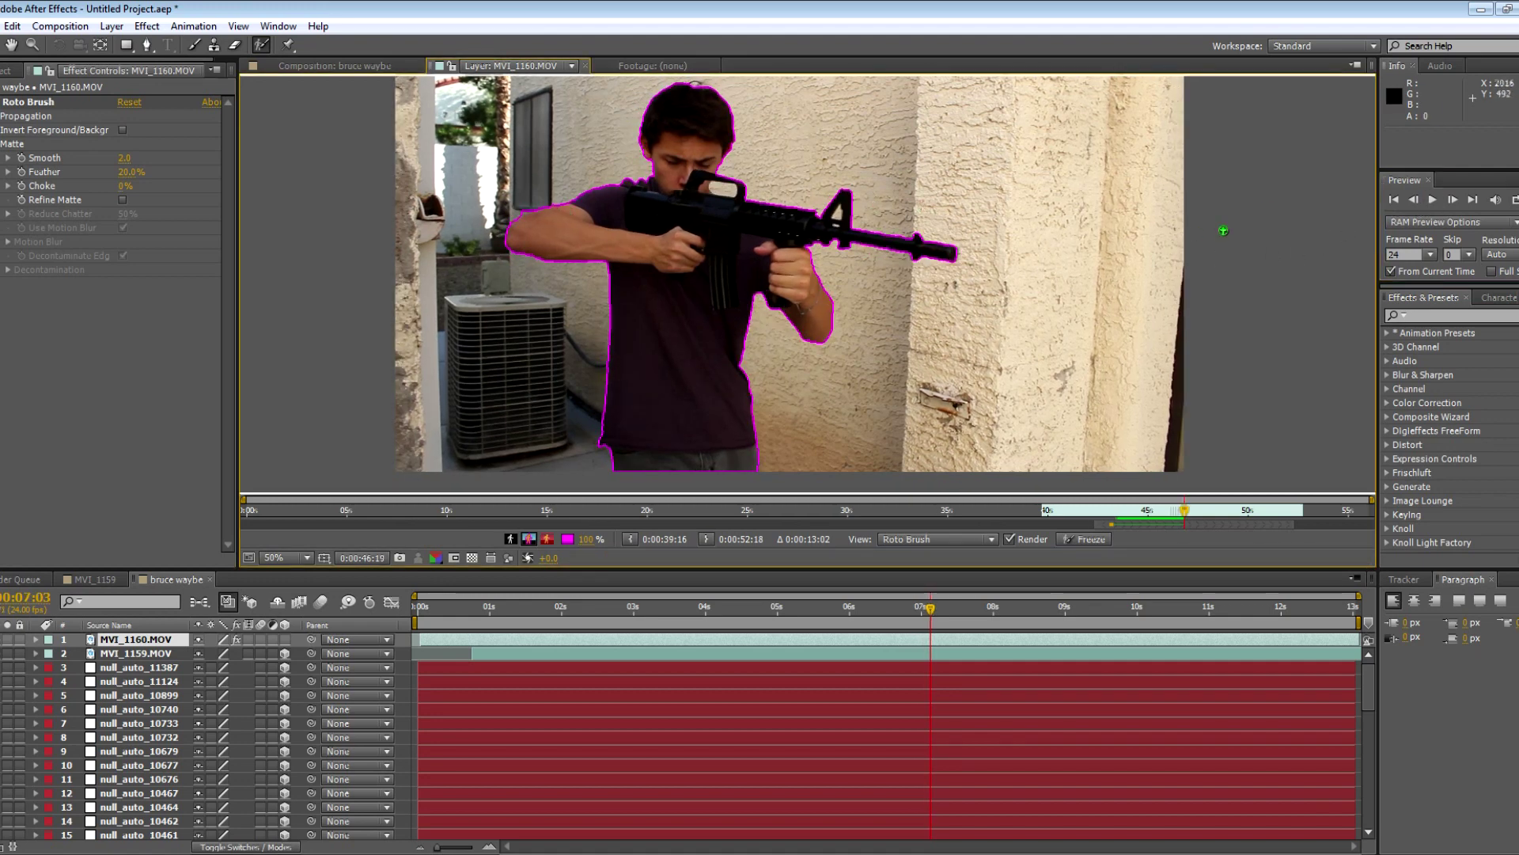
{"action": "left_click", "coordinate": [1432, 201]}
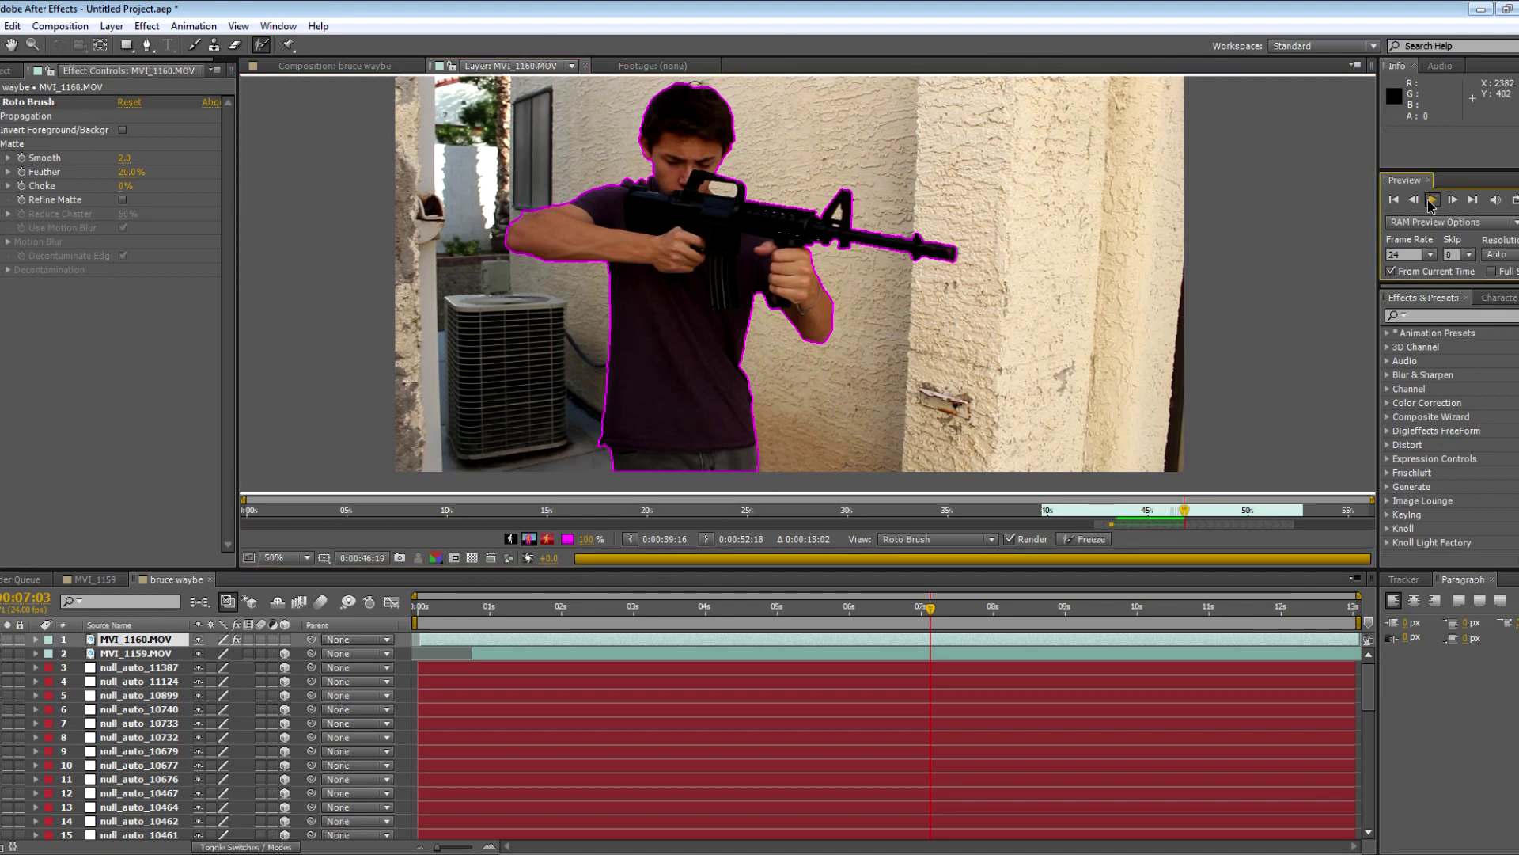
{"action": "left_click", "coordinate": [1431, 204]}
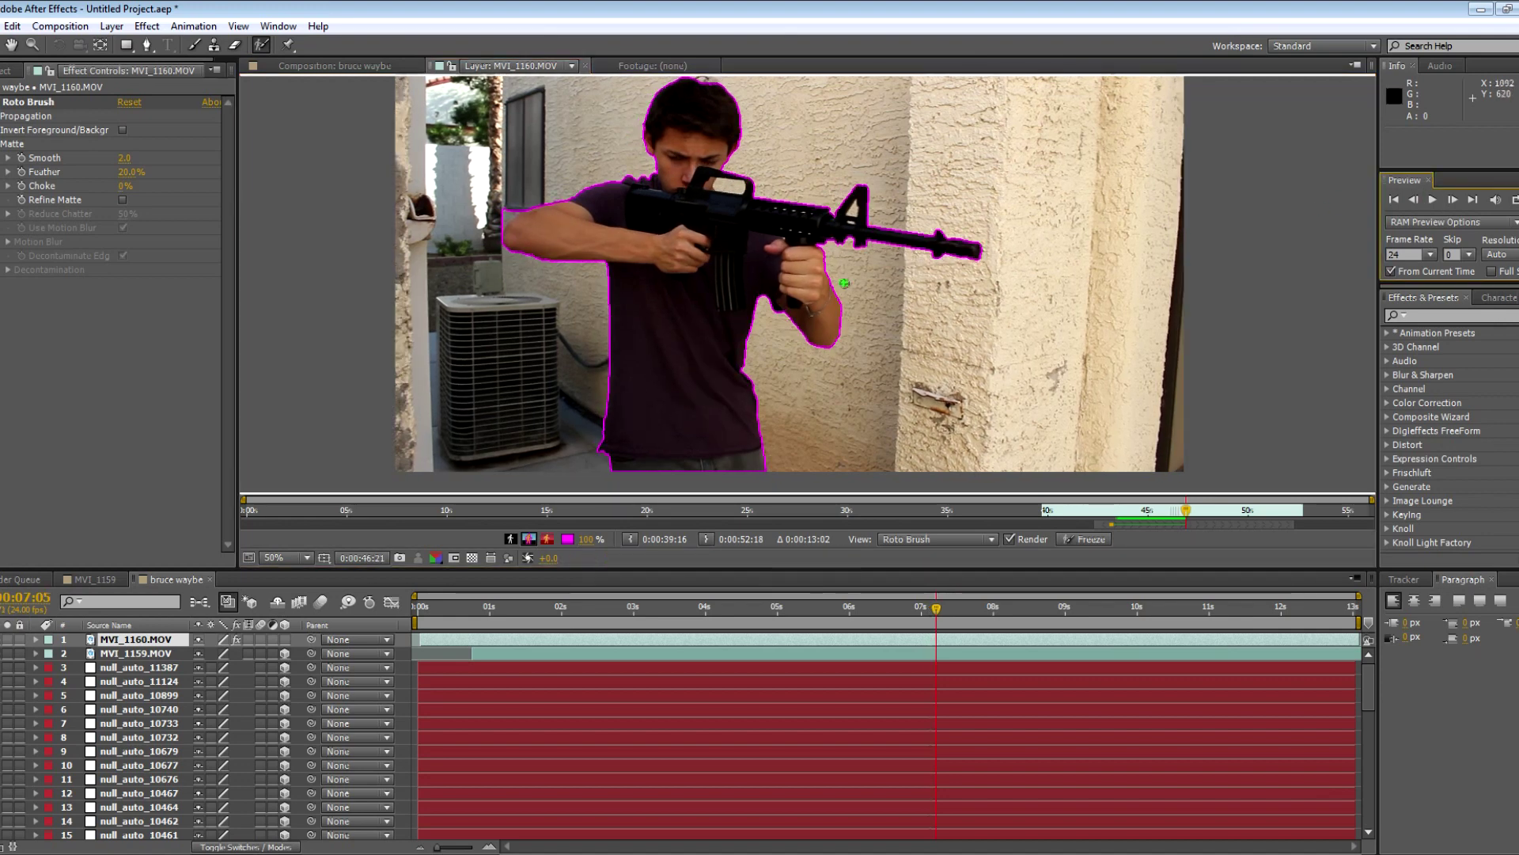
- Exclude a background spot above the actor's bent elbow at 0:00:07:05 and propagate the roto past 0:00:07:08
{"action": "left_click", "coordinate": [515, 206], "text": "alt"}
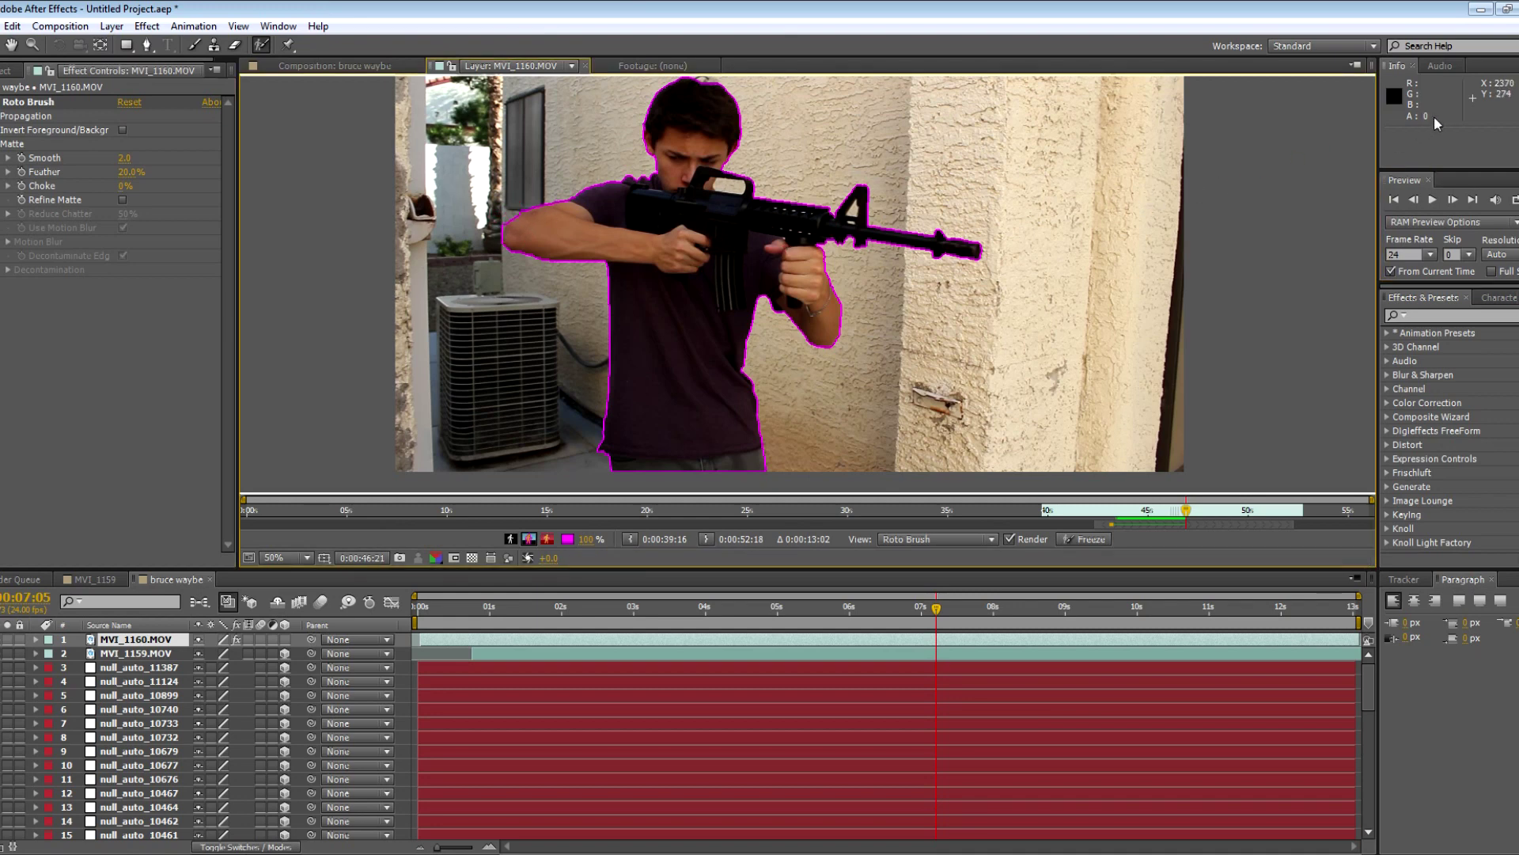
{"action": "left_click", "coordinate": [1434, 200]}
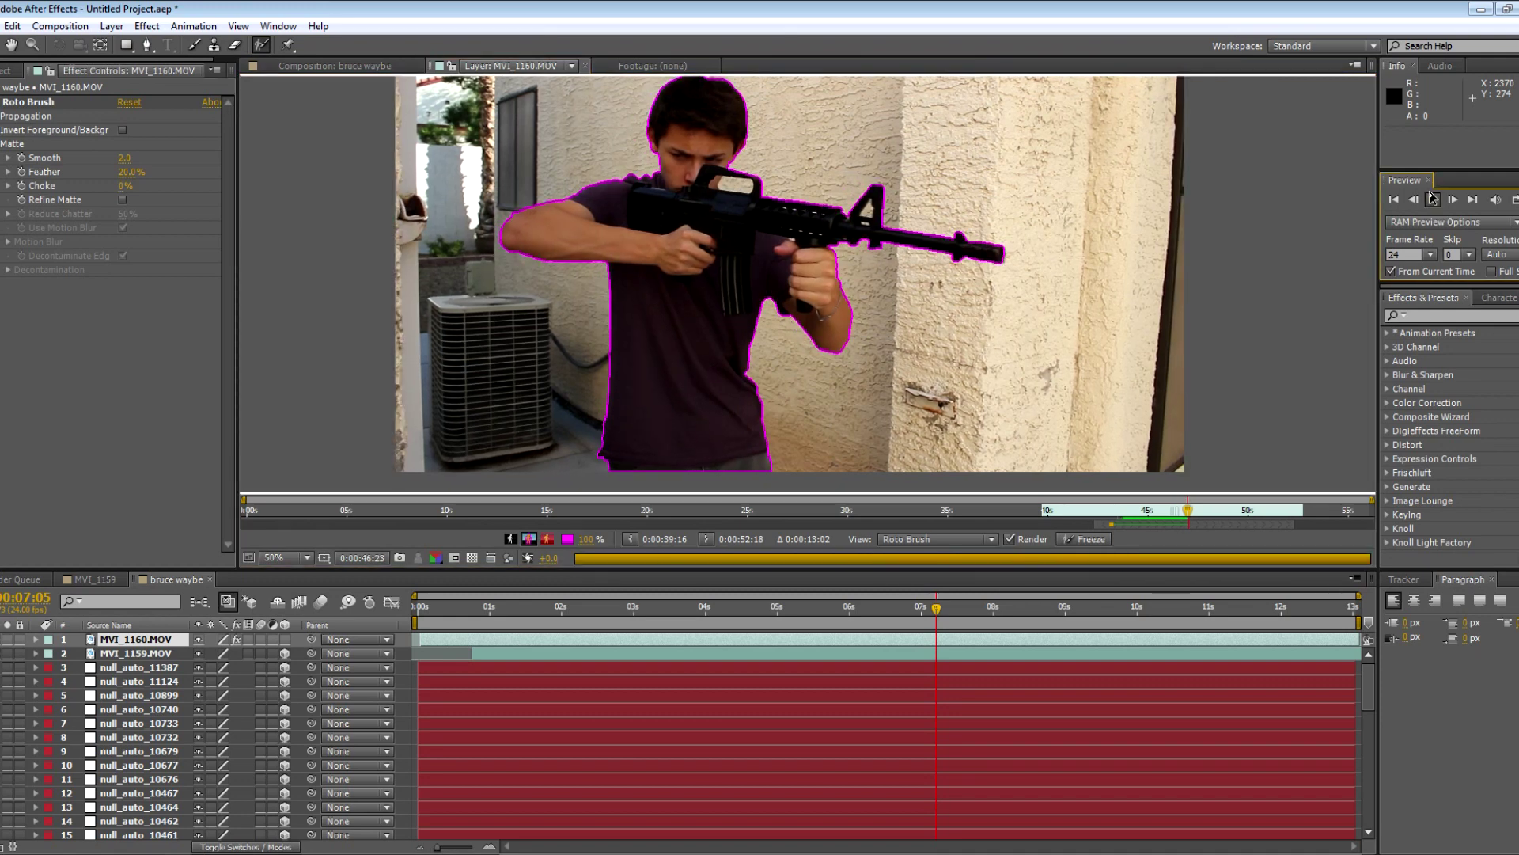
{"action": "left_click", "coordinate": [1434, 199]}
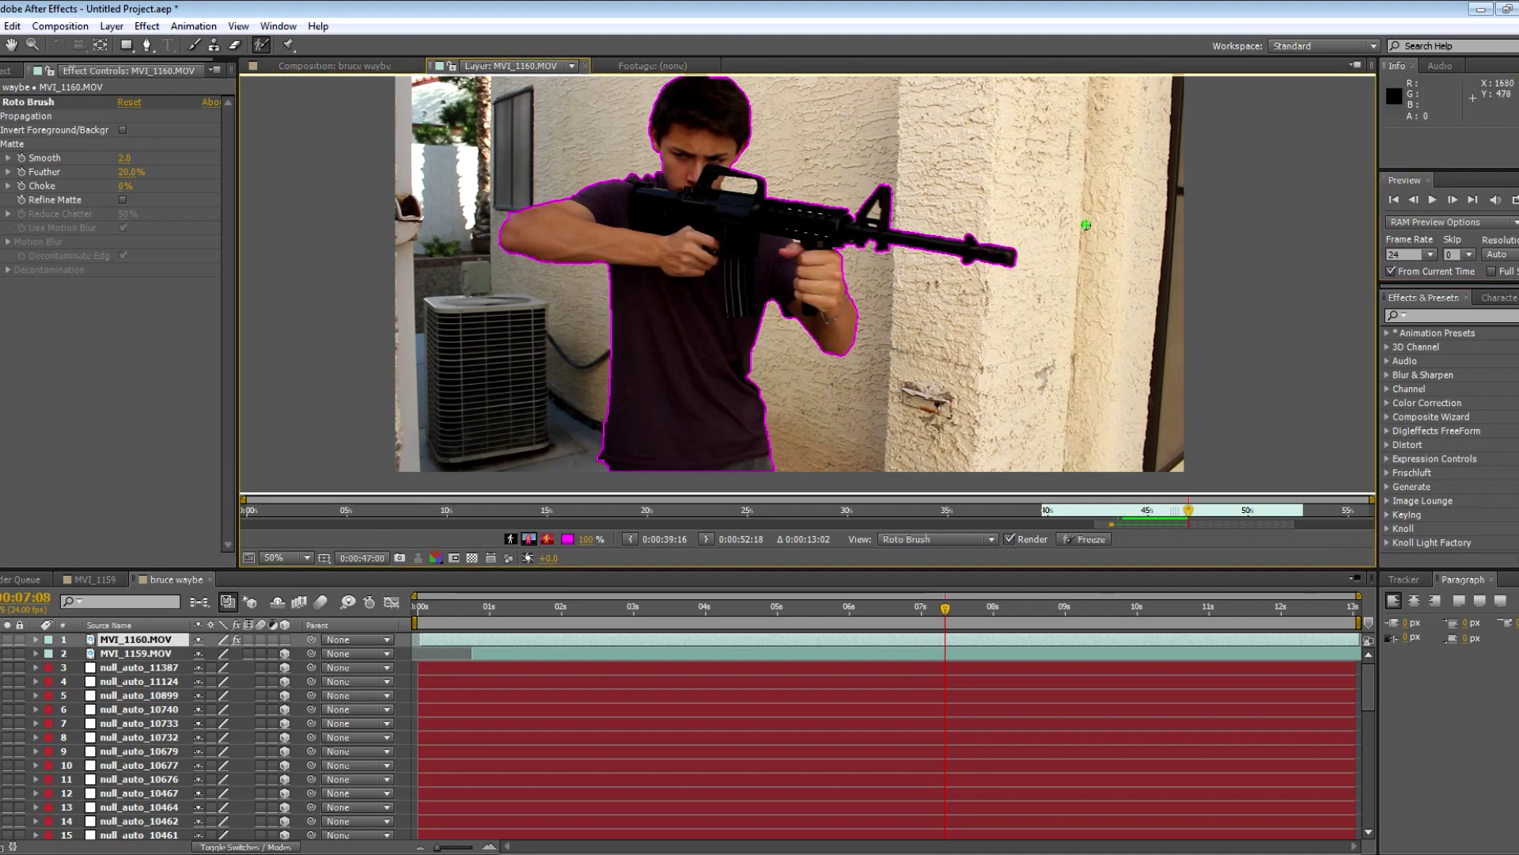
{"action": "left_click", "coordinate": [1453, 200]}
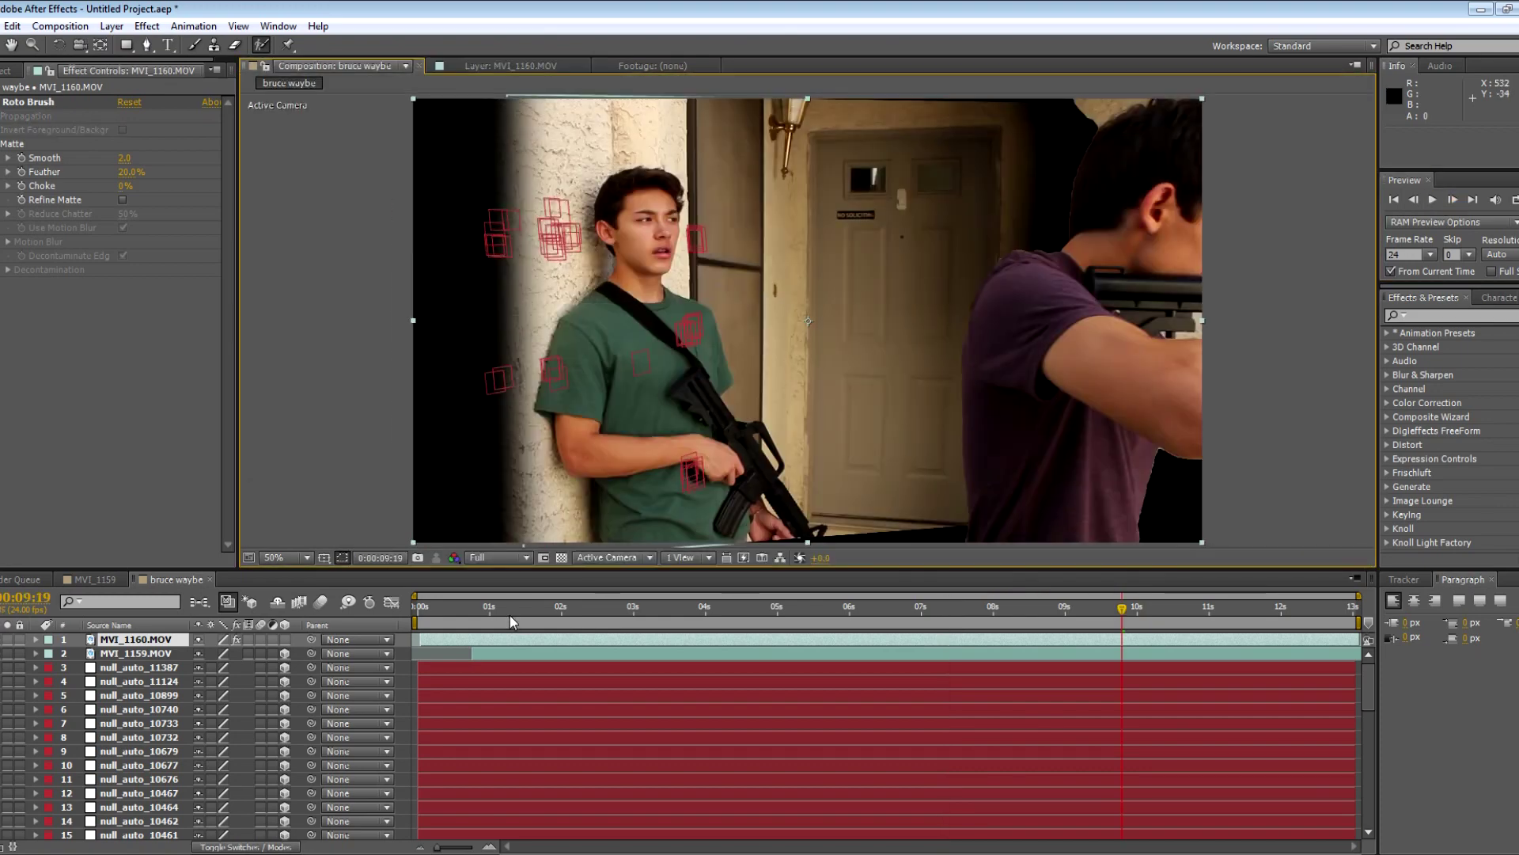
- At 0:00:08:10 in the bruce waybe composition, apply Refine Matte to MVI_1160 with Smooth 2.4 and Feather 23.1%
{"action": "left_click", "coordinate": [535, 616]}
{"action": "left_click_drag", "start_coordinate": [536, 618], "coordinate": [854, 605]}
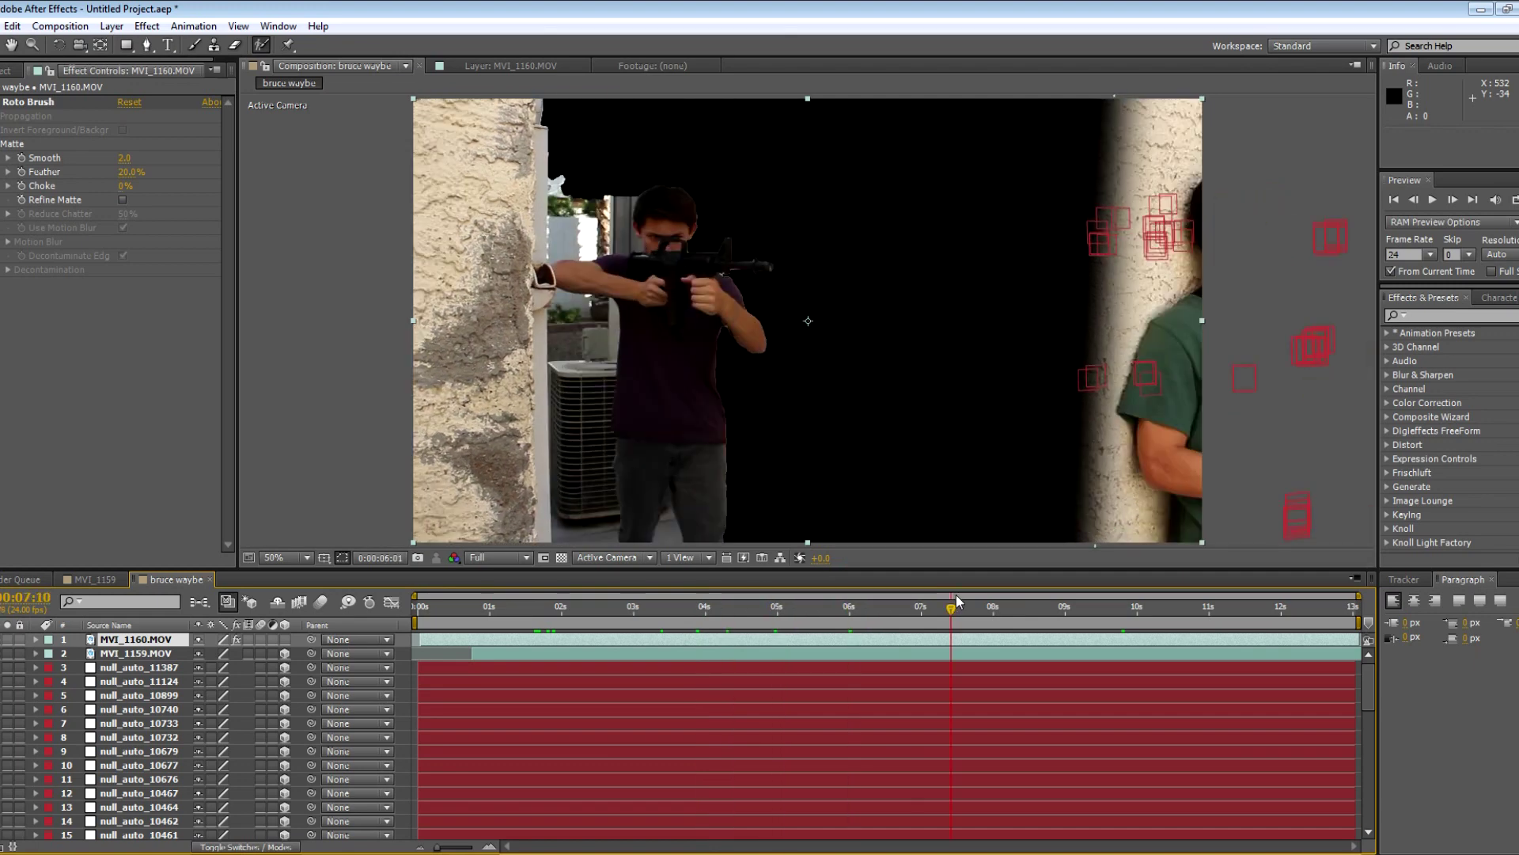
{"action": "left_click", "coordinate": [1027, 599]}
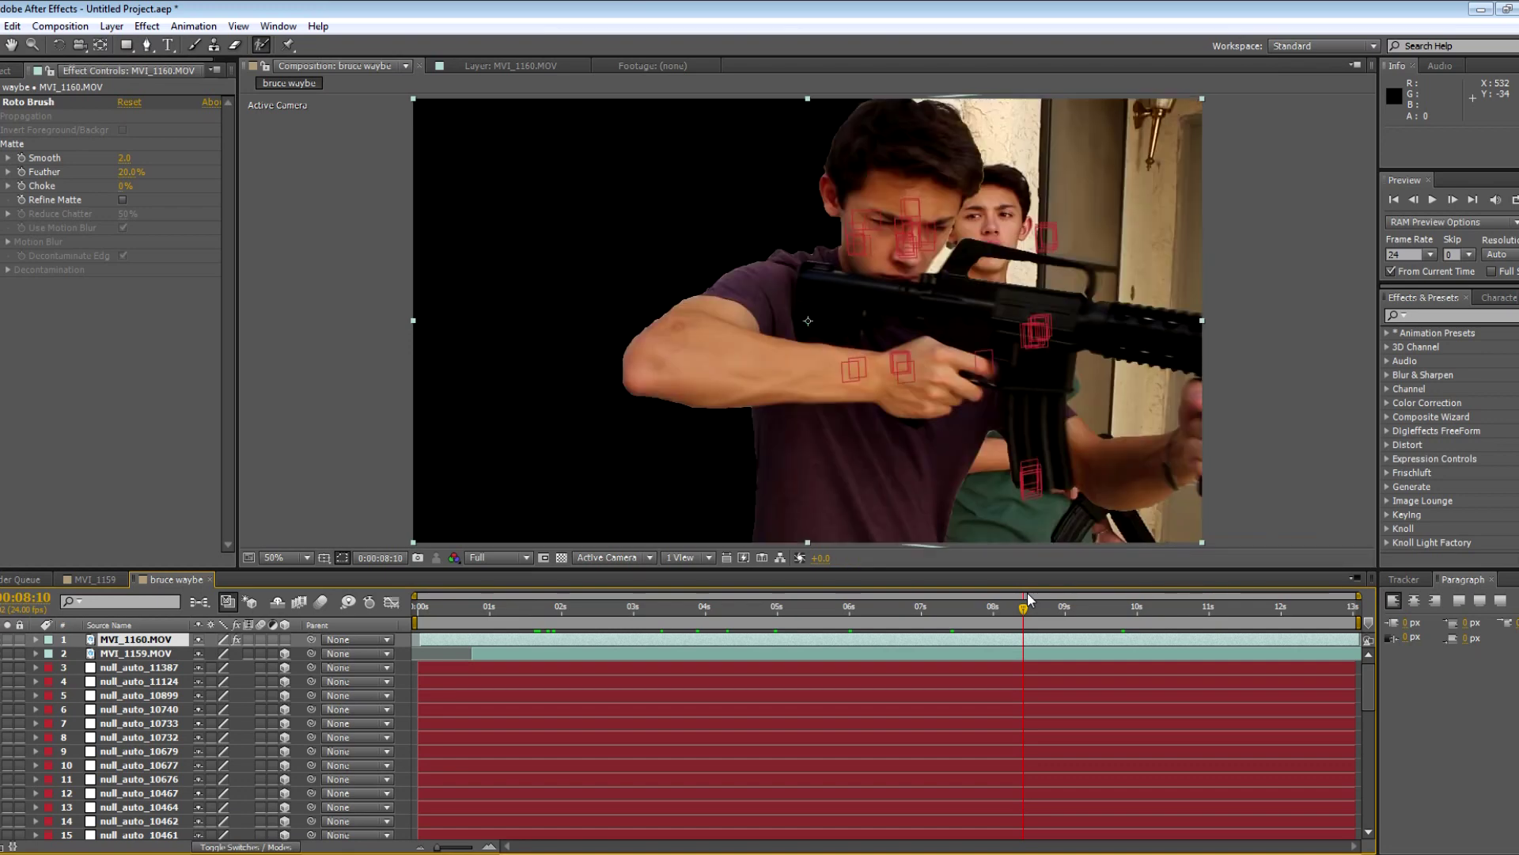
{"action": "left_click", "coordinate": [147, 26]}
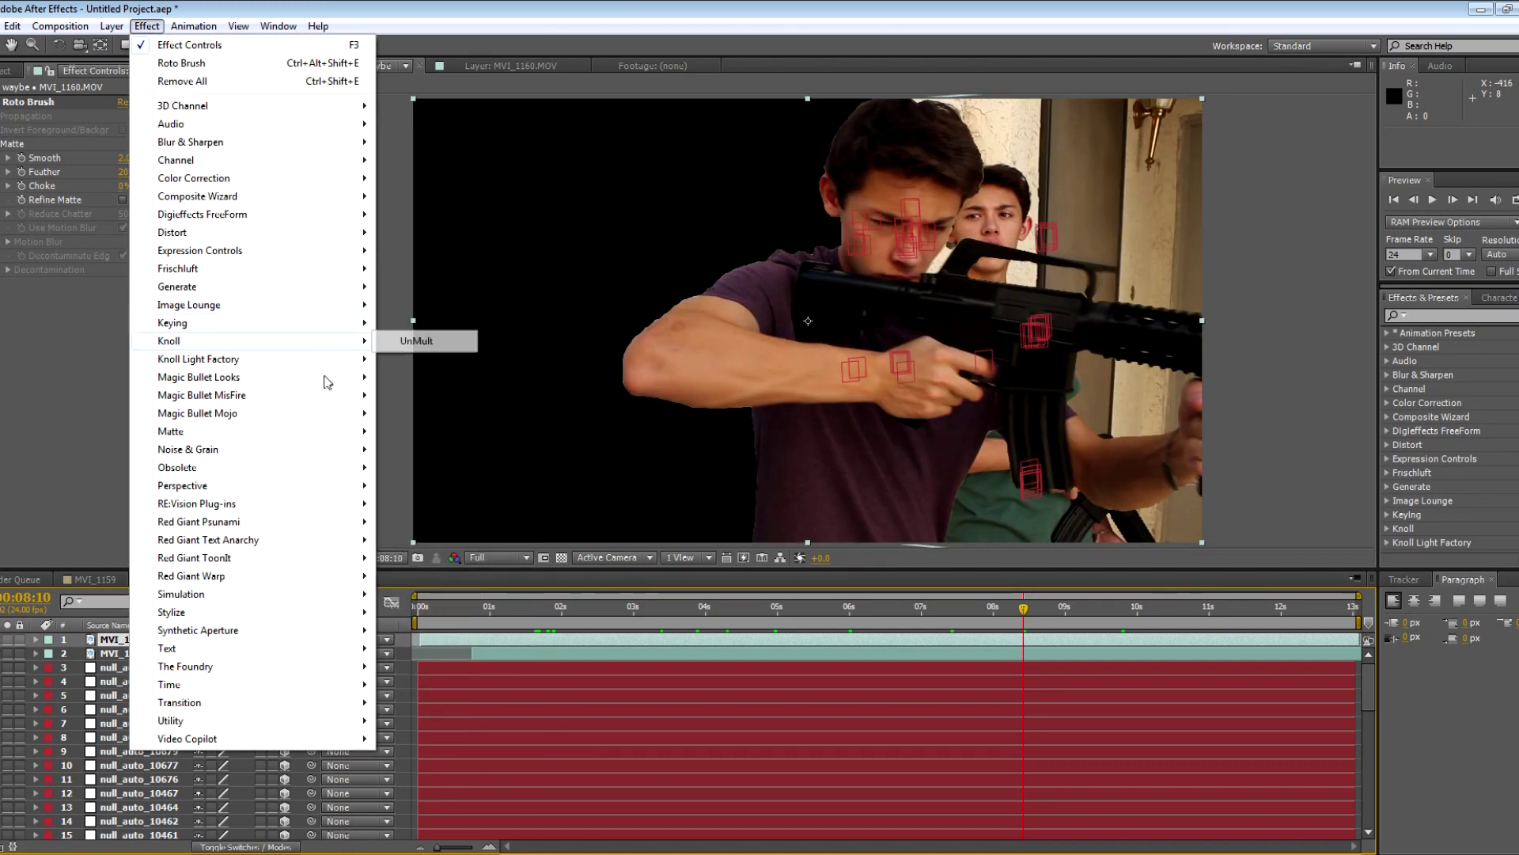
{"action": "mouse_move", "coordinate": [357, 440]}
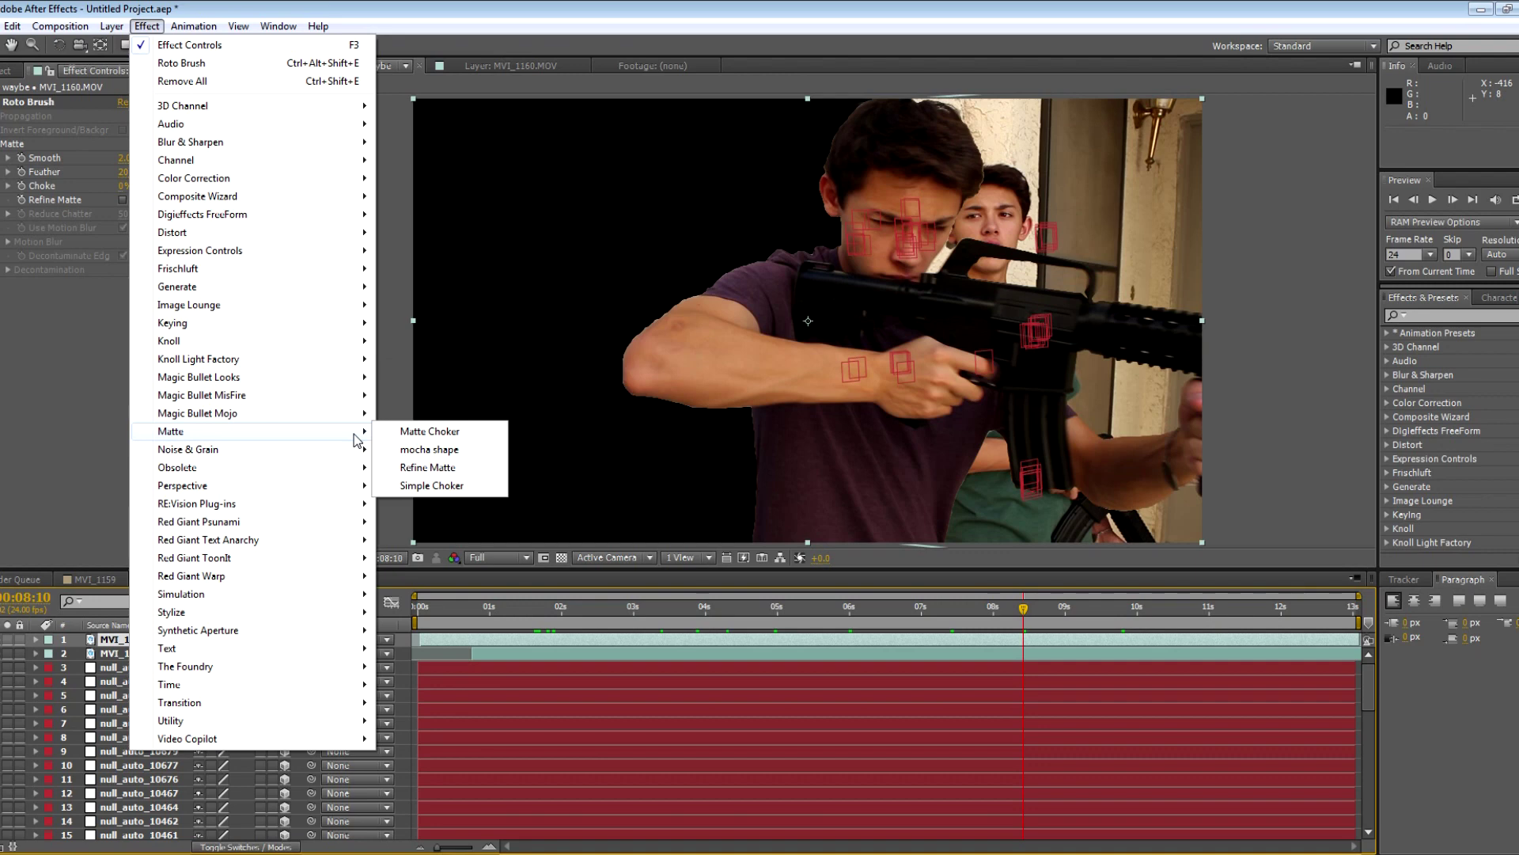
{"action": "left_click", "coordinate": [423, 468]}
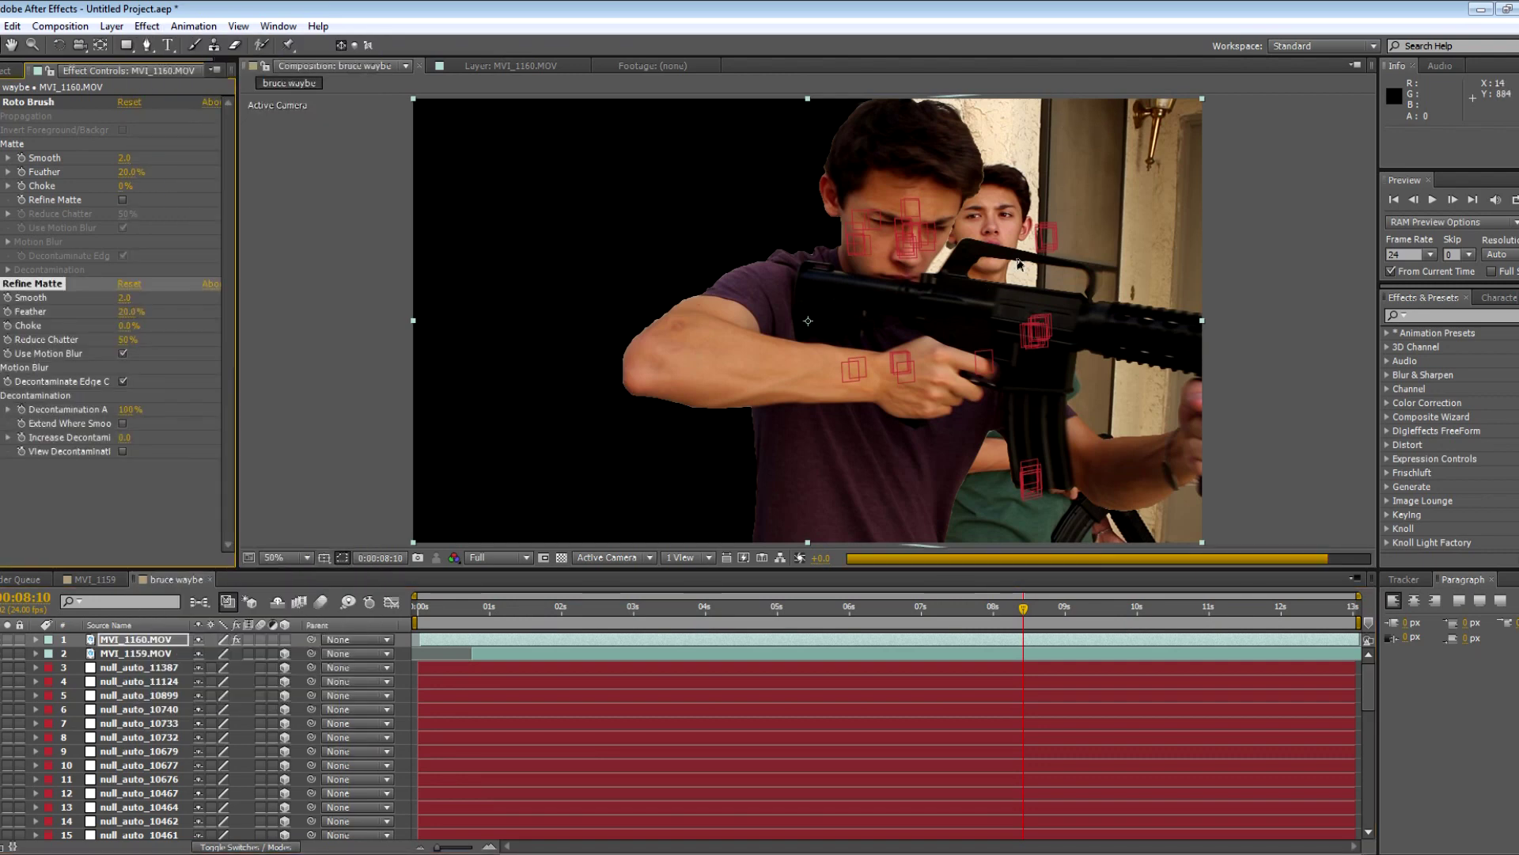
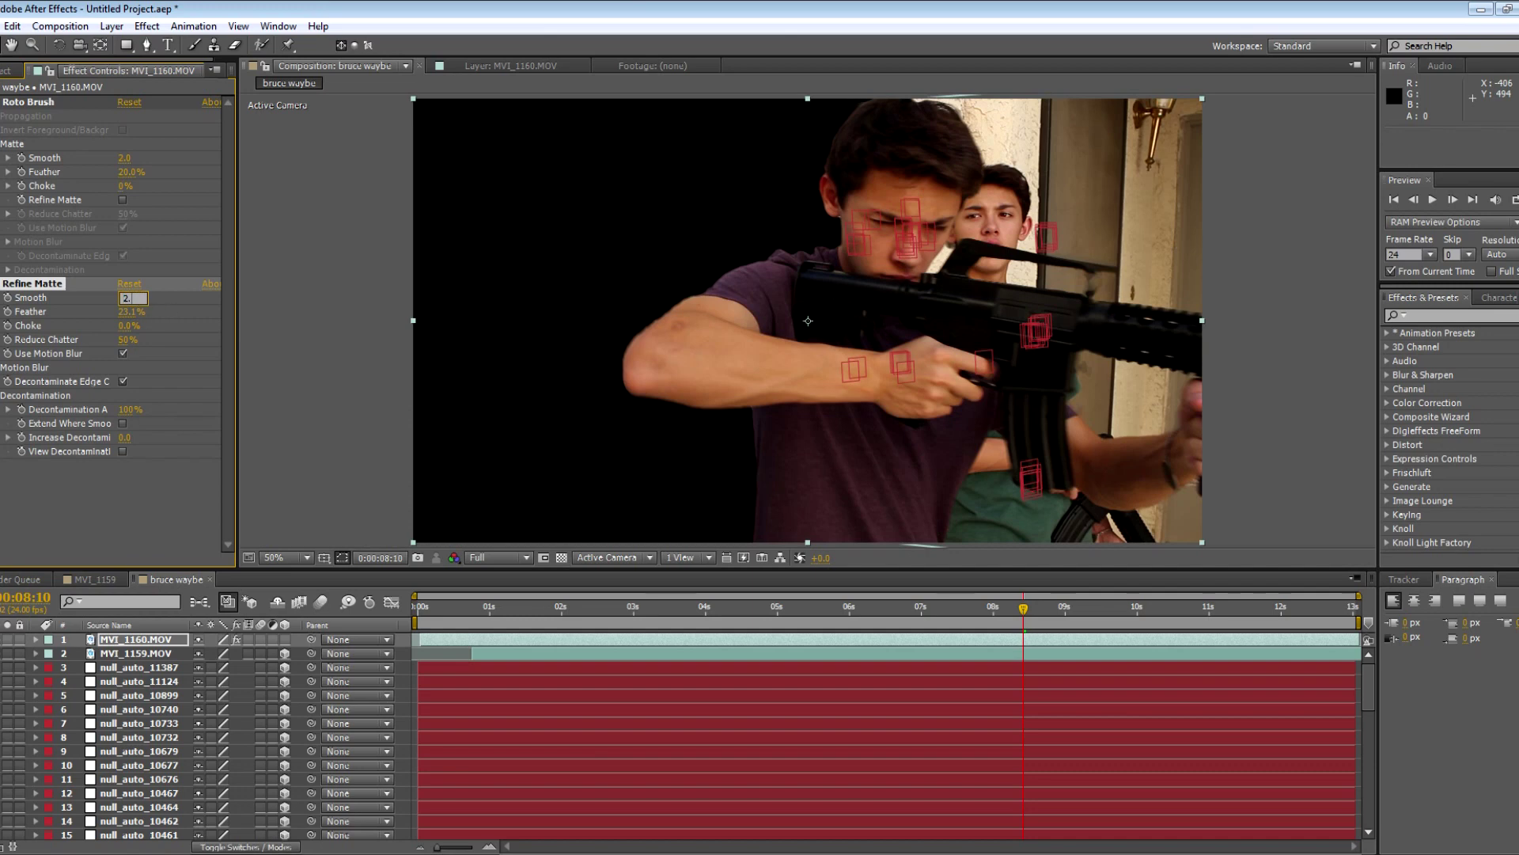
{"action": "left_click", "coordinate": [122, 491]}
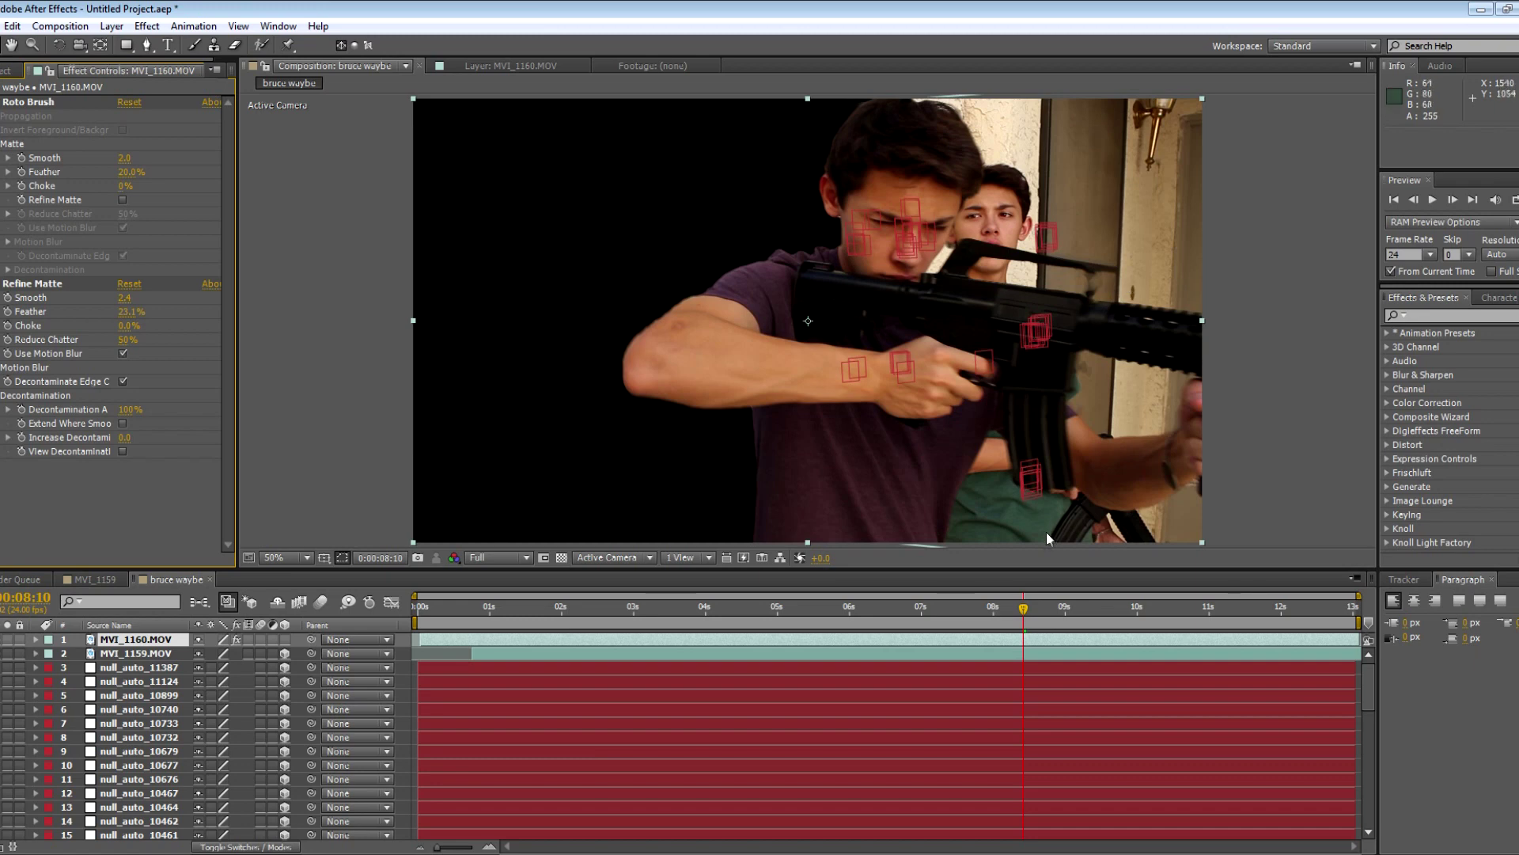
- Duplicate the MVI_1160 layer at 0:00:05:20 and delete Roto Brush and Refine Matte from the upper copy
{"action": "left_click_drag", "start_coordinate": [1022, 607], "coordinate": [839, 607]}
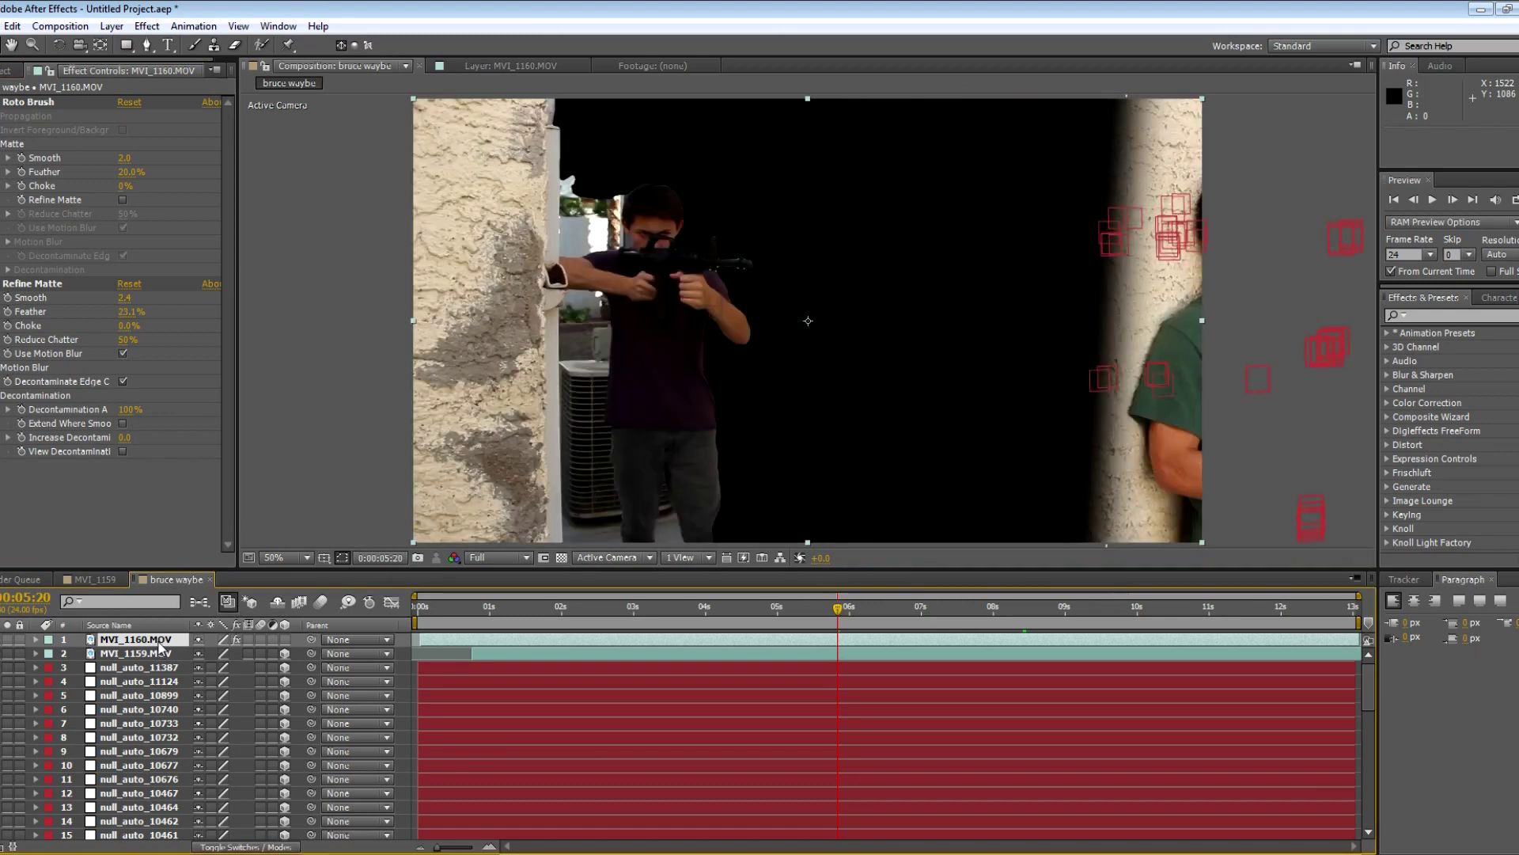
{"action": "key", "text": "ctrl+d"}
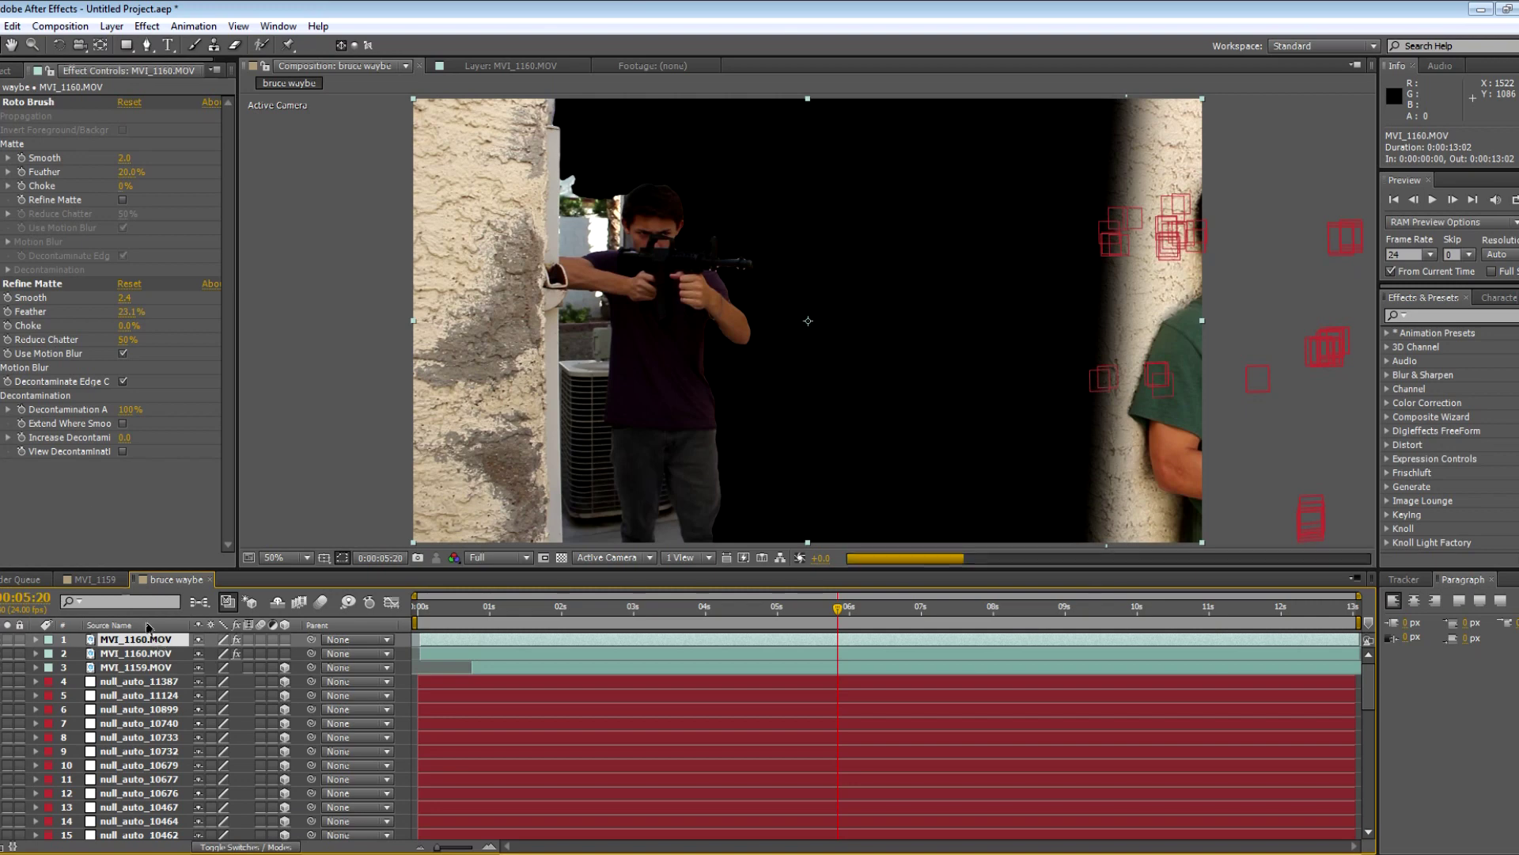
{"action": "left_click", "coordinate": [34, 103]}
{"action": "key", "text": "Delete"}
{"action": "left_click", "coordinate": [37, 103]}
{"action": "key", "text": "Delete"}
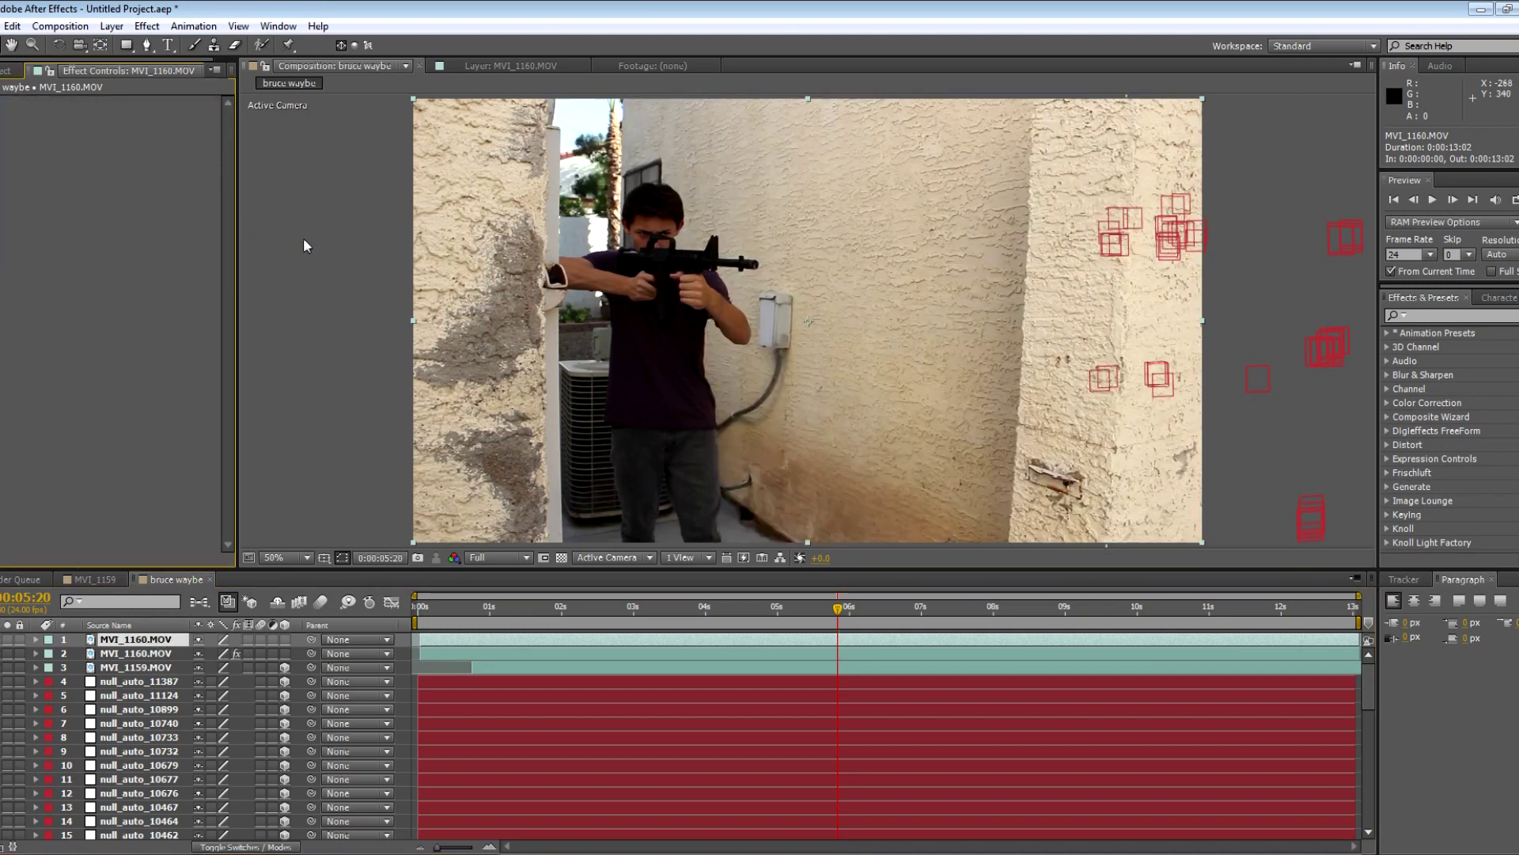
- Draw a closed four-point Pen mask on the effect-free MVI_1160 copy, enclosing the left wall and actor and extending beyond the frame
{"action": "left_click", "coordinate": [185, 644]}
{"action": "left_click", "coordinate": [146, 46]}
{"action": "key", "text": "comma"}
{"action": "left_click", "coordinate": [552, 169]}
{"action": "left_click", "coordinate": [576, 451]}
{"action": "left_click", "coordinate": [879, 451]}
{"action": "left_click", "coordinate": [862, 142]}
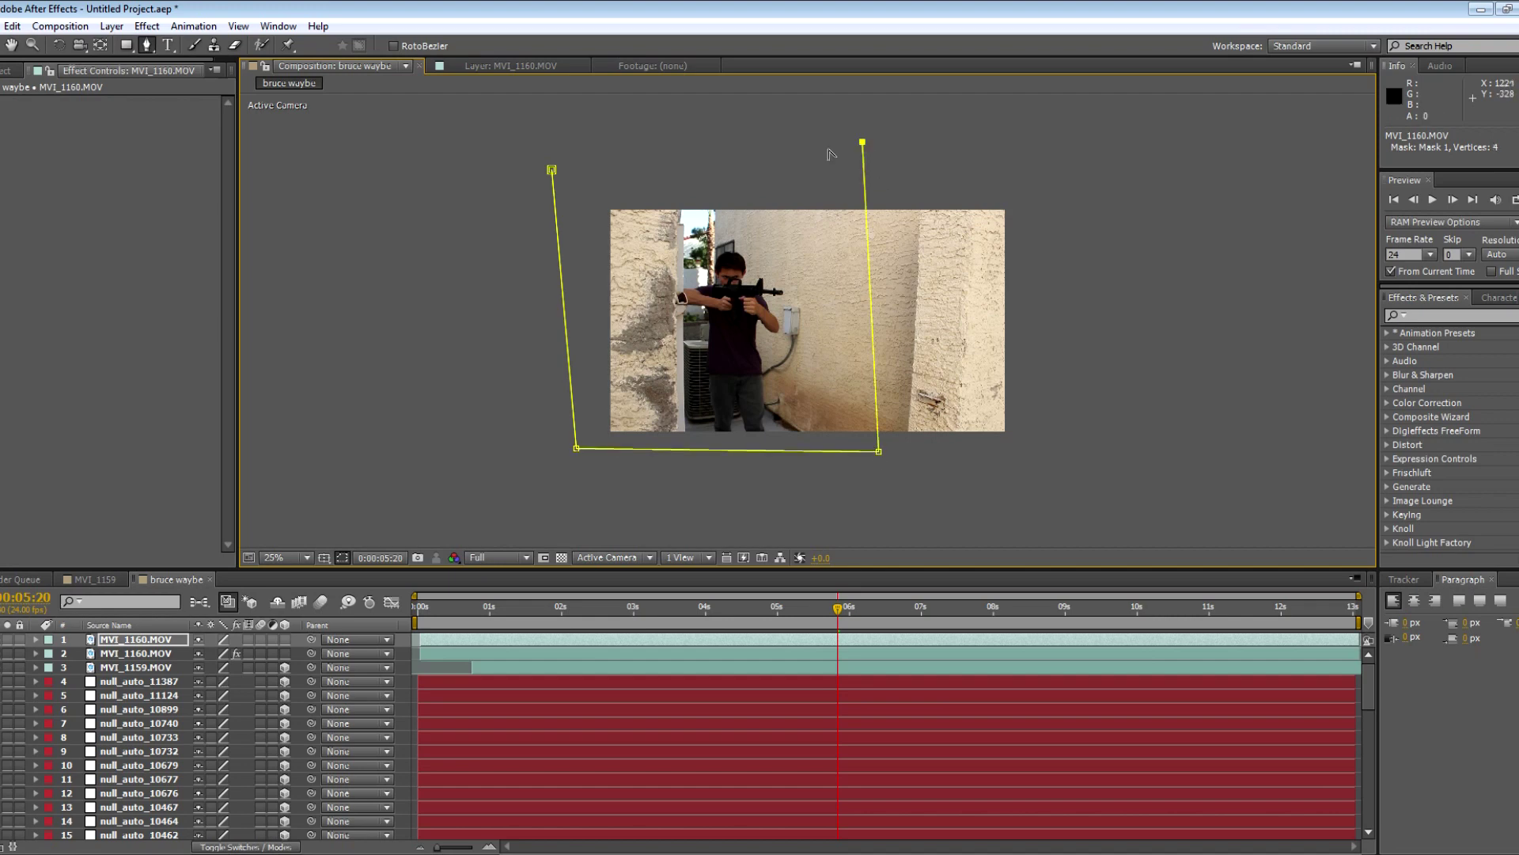
{"action": "left_click", "coordinate": [551, 170]}
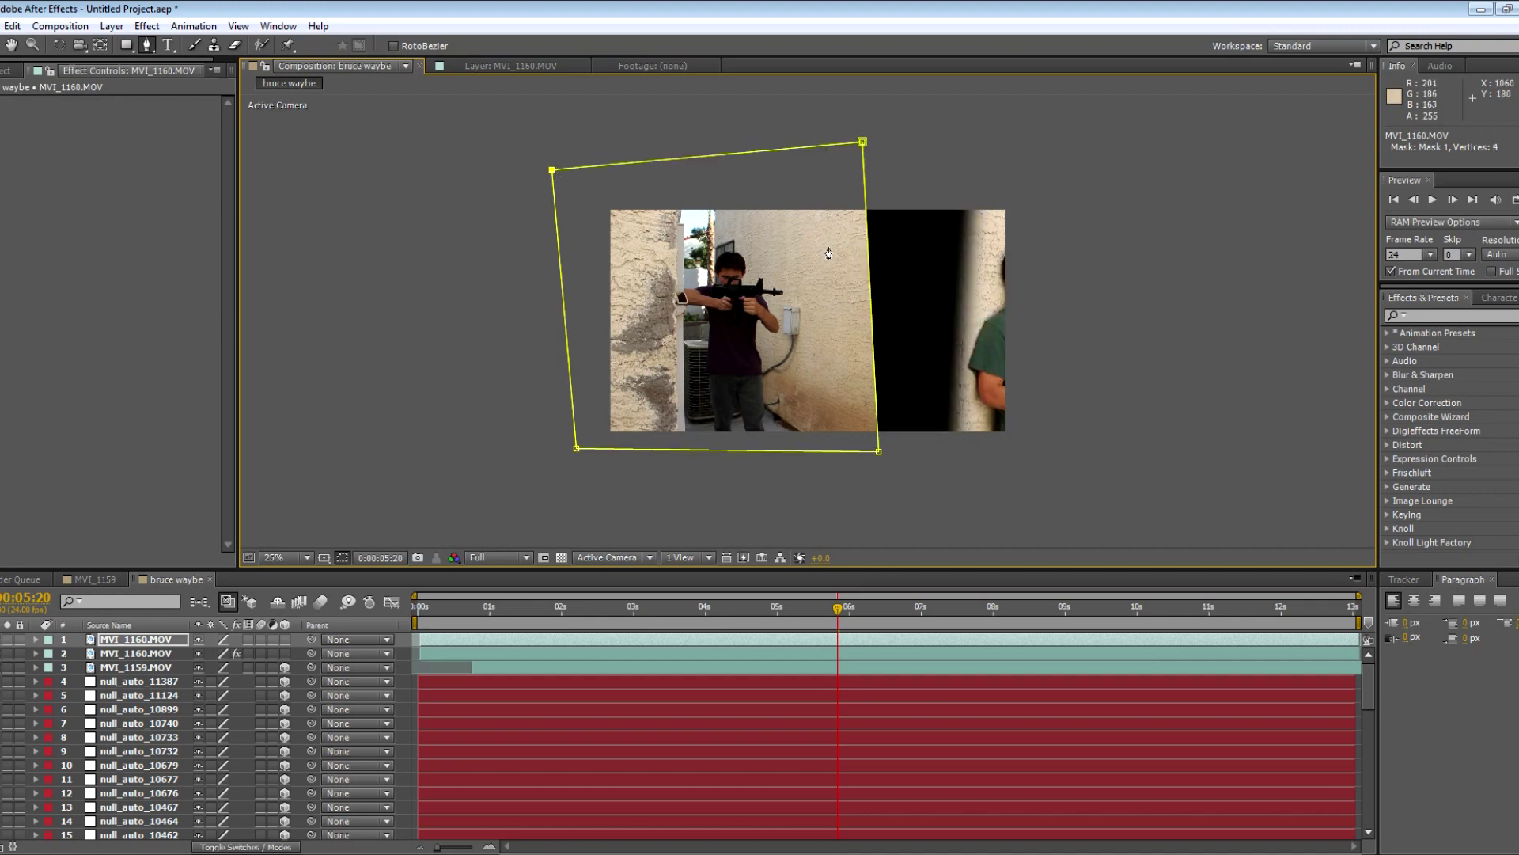
{"action": "key", "text": "v"}
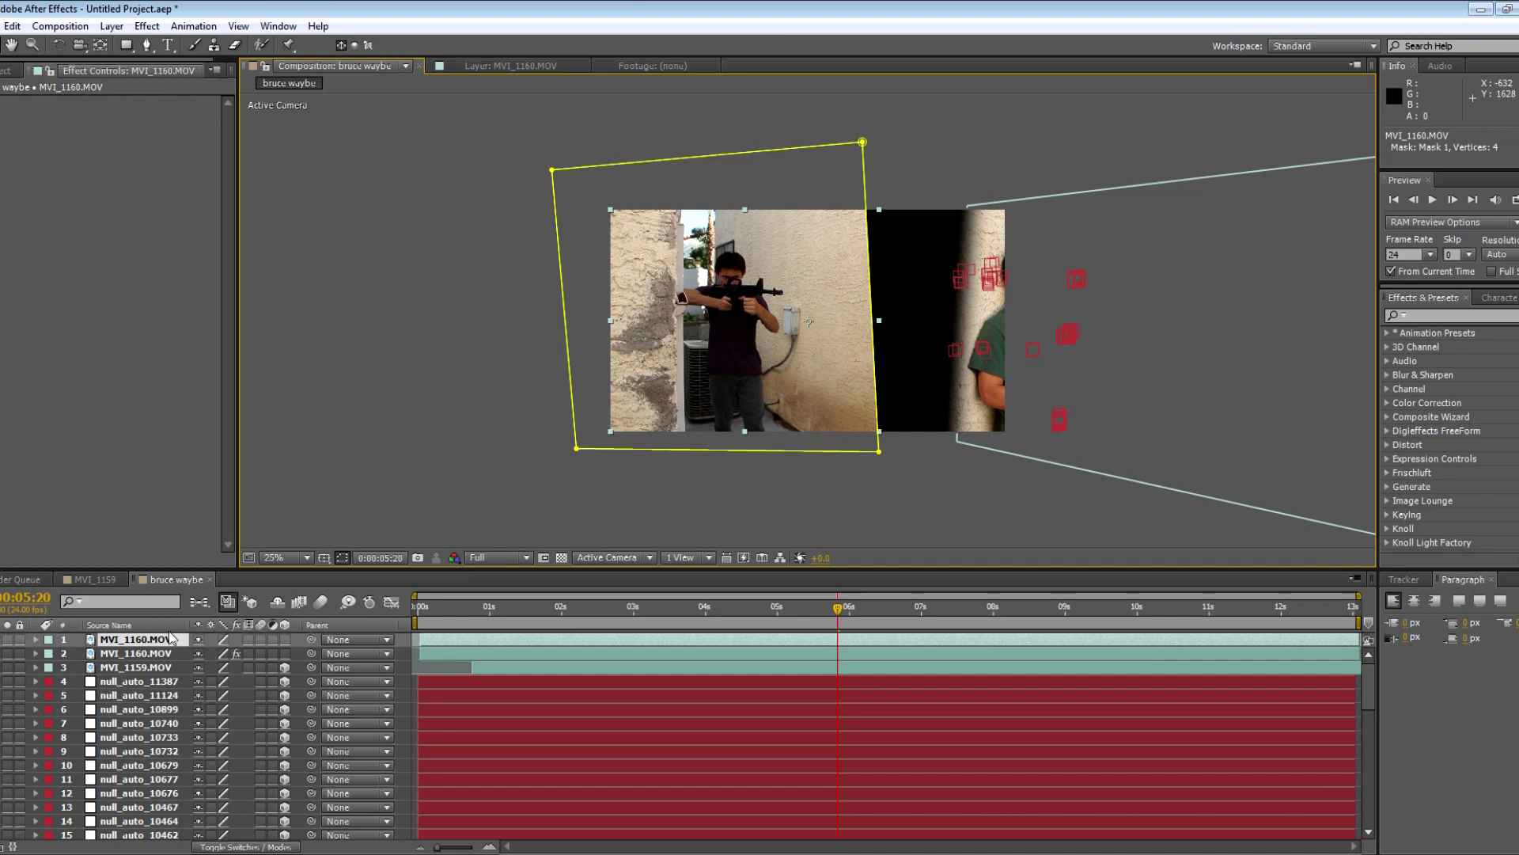
- Place the masked MVI_1160 copy below the rotoscoped layer and rename the rotoscoped layer roto'd
{"action": "left_click", "coordinate": [171, 653]}
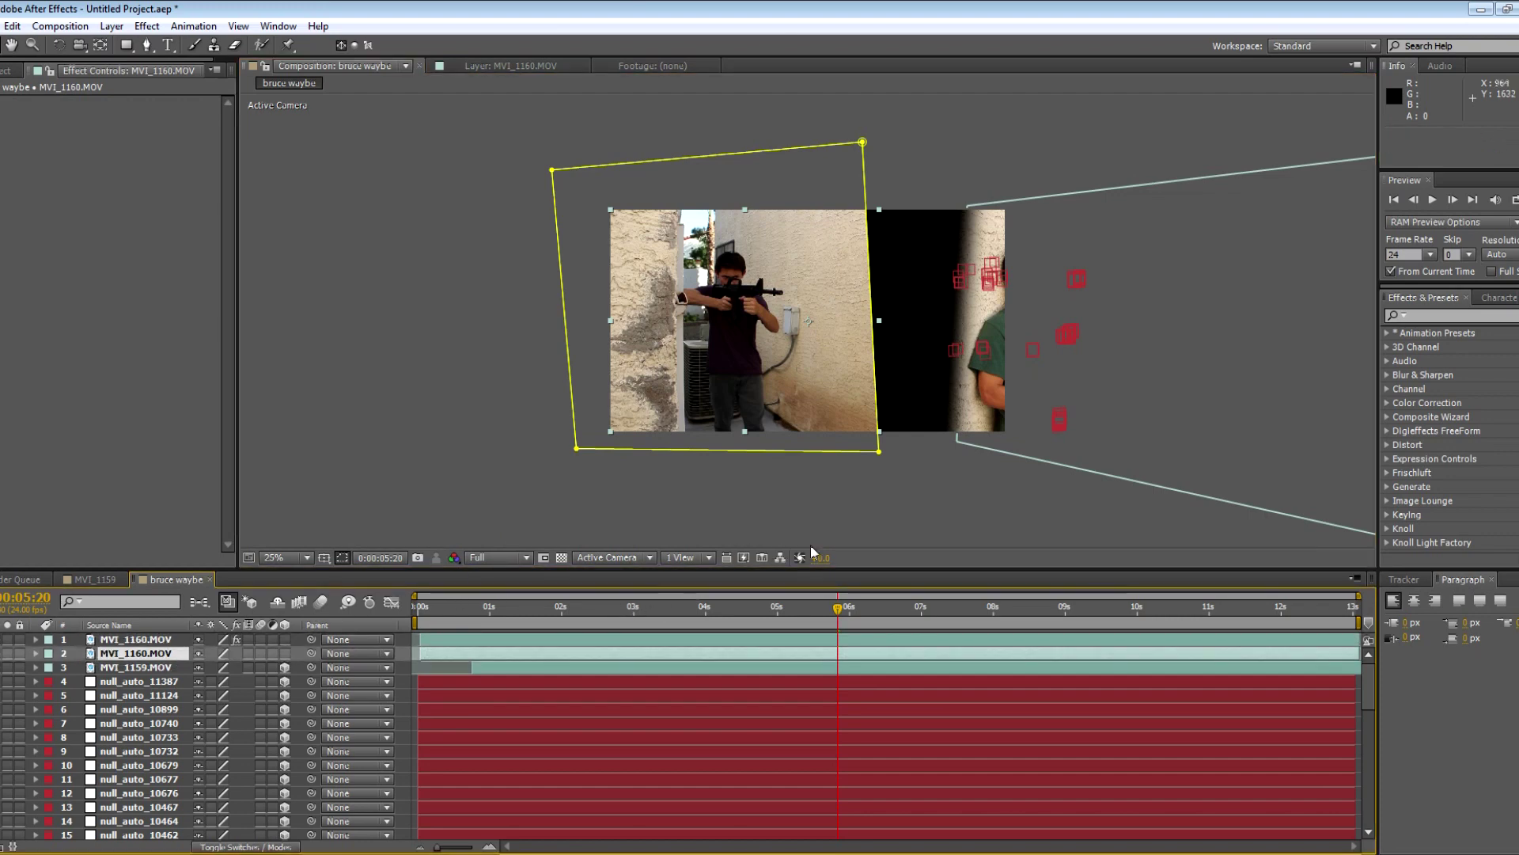
{"action": "left_click", "coordinate": [162, 639]}
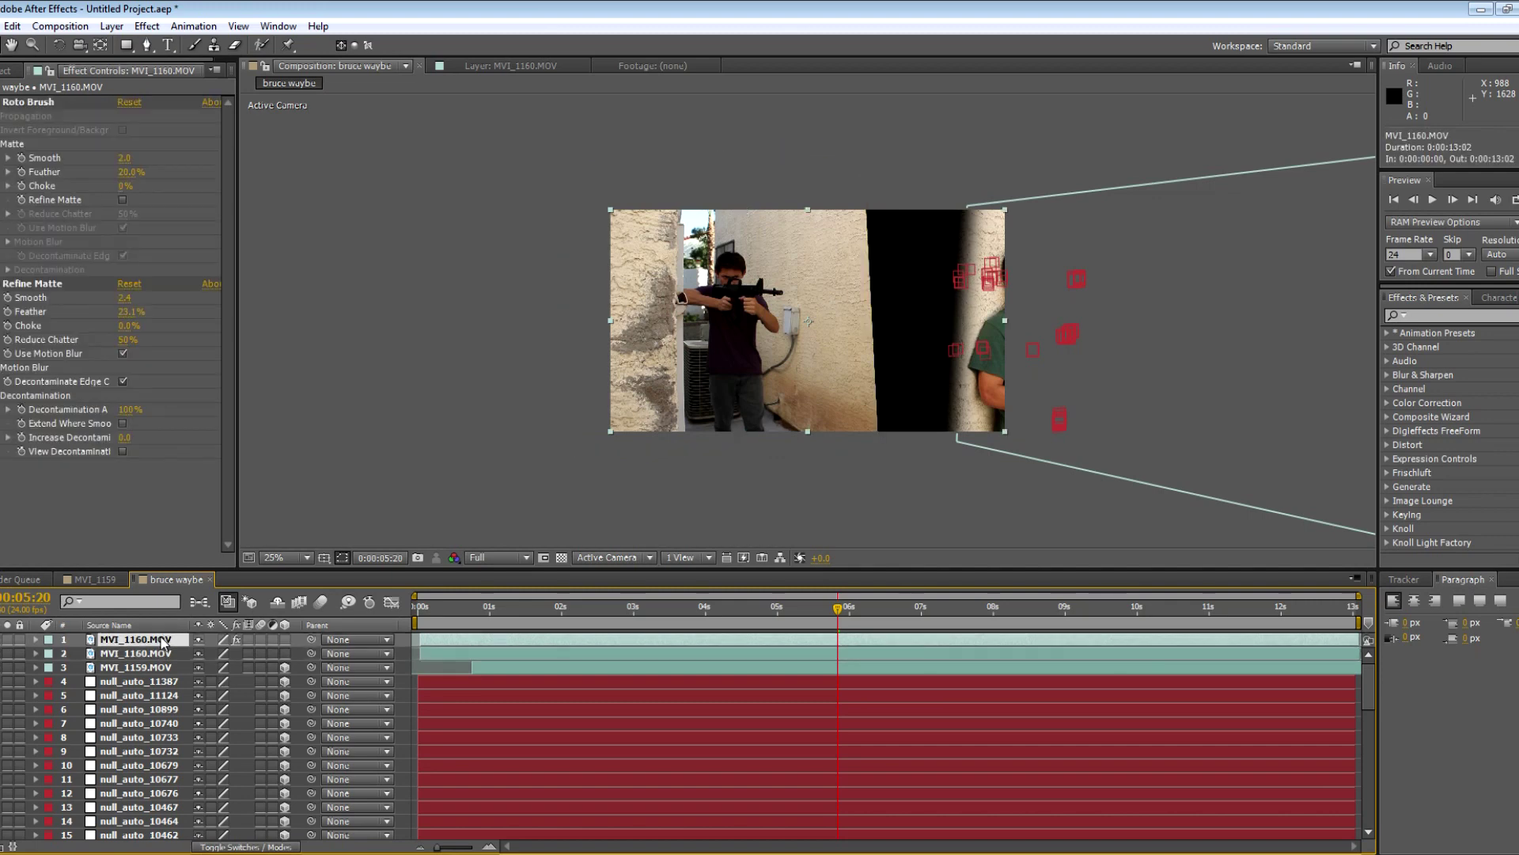
{"action": "key", "text": "Return"}
{"action": "type", "text": "r"}
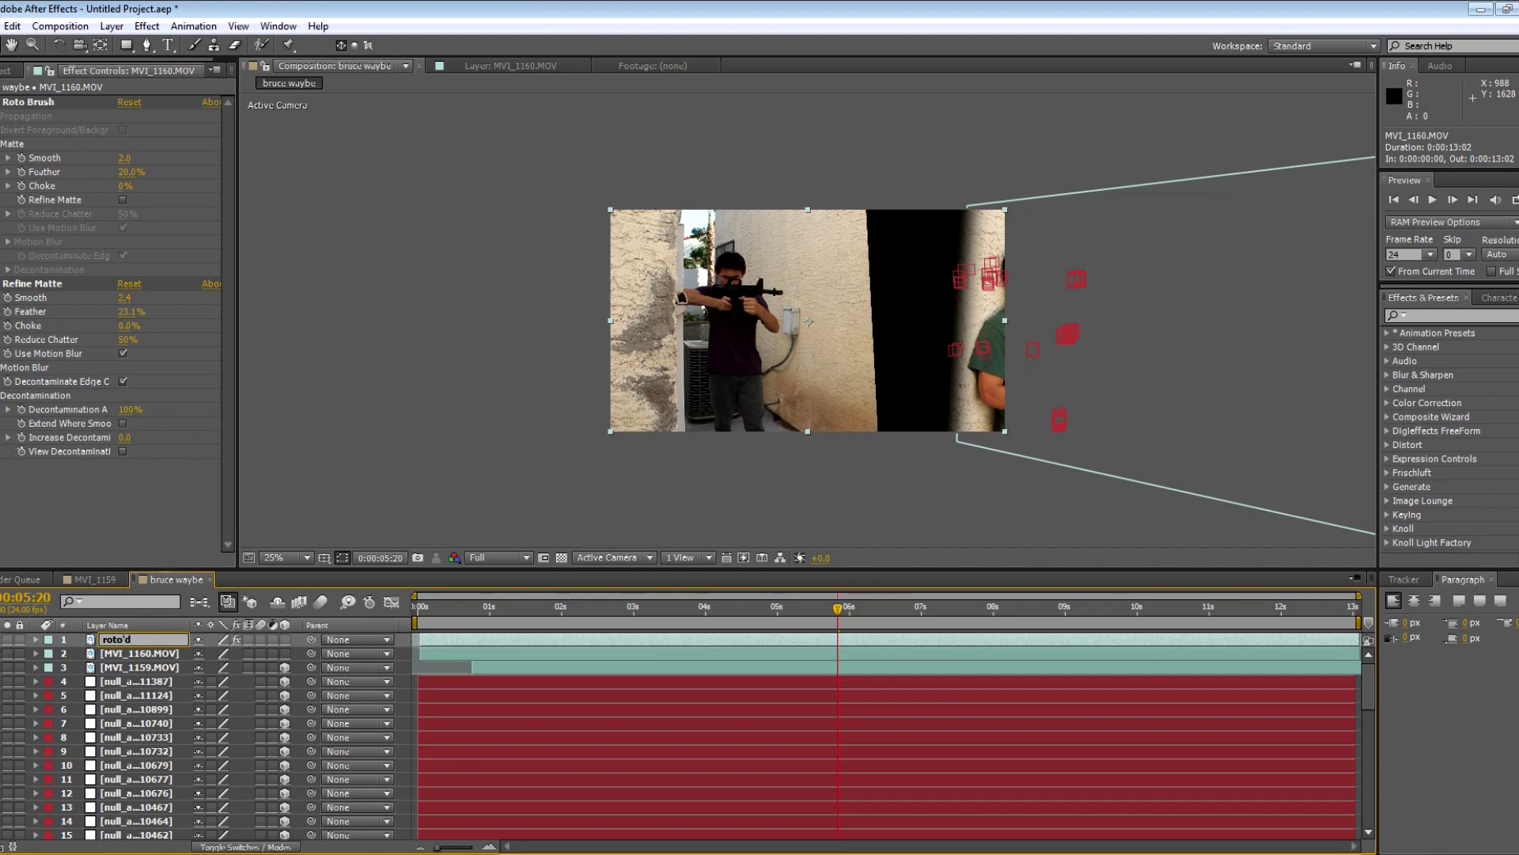
{"action": "type", "text": "oto'd"}
{"action": "left_click", "coordinate": [154, 667]}
- Widen the MVI_1160 copy's mask past the frame's right edge at 0:00:05:01, and move that layer below MVI_1159
{"action": "left_click", "coordinate": [147, 653]}
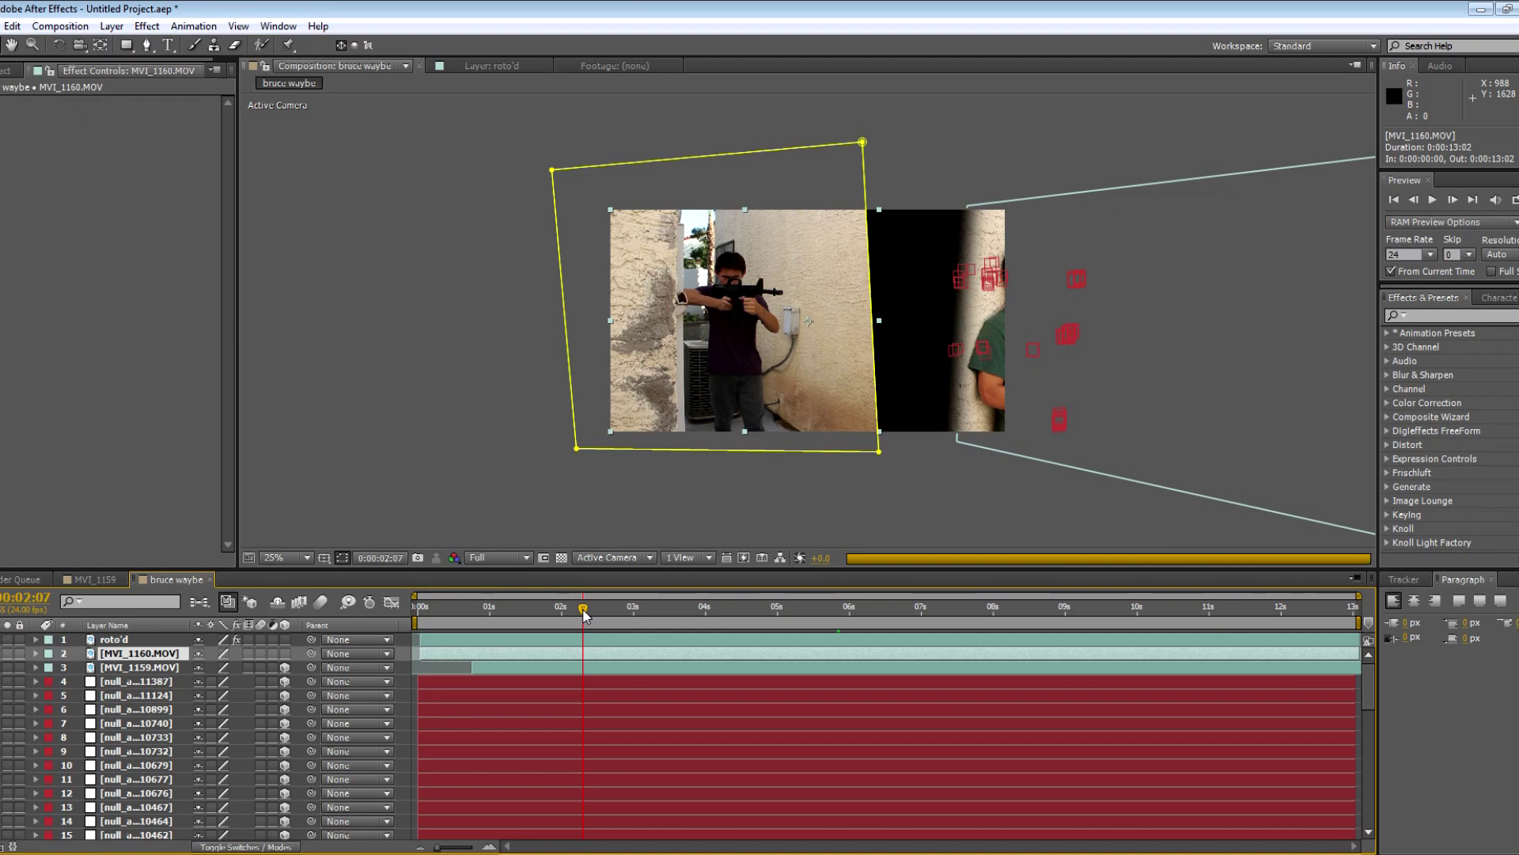
{"action": "key", "text": "period"}
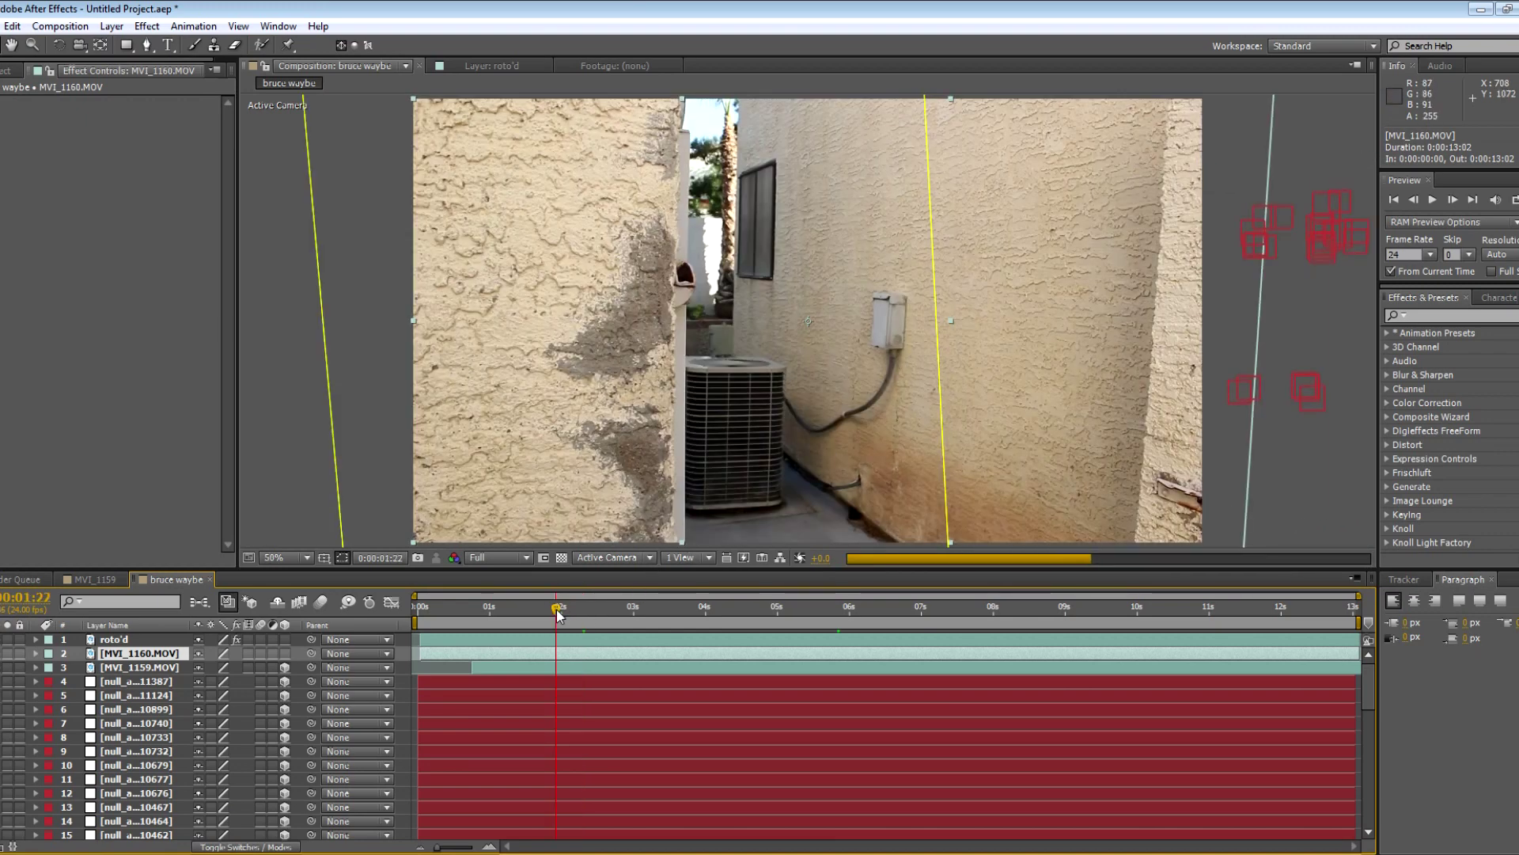
{"action": "left_click_drag", "start_coordinate": [558, 615], "coordinate": [704, 616]}
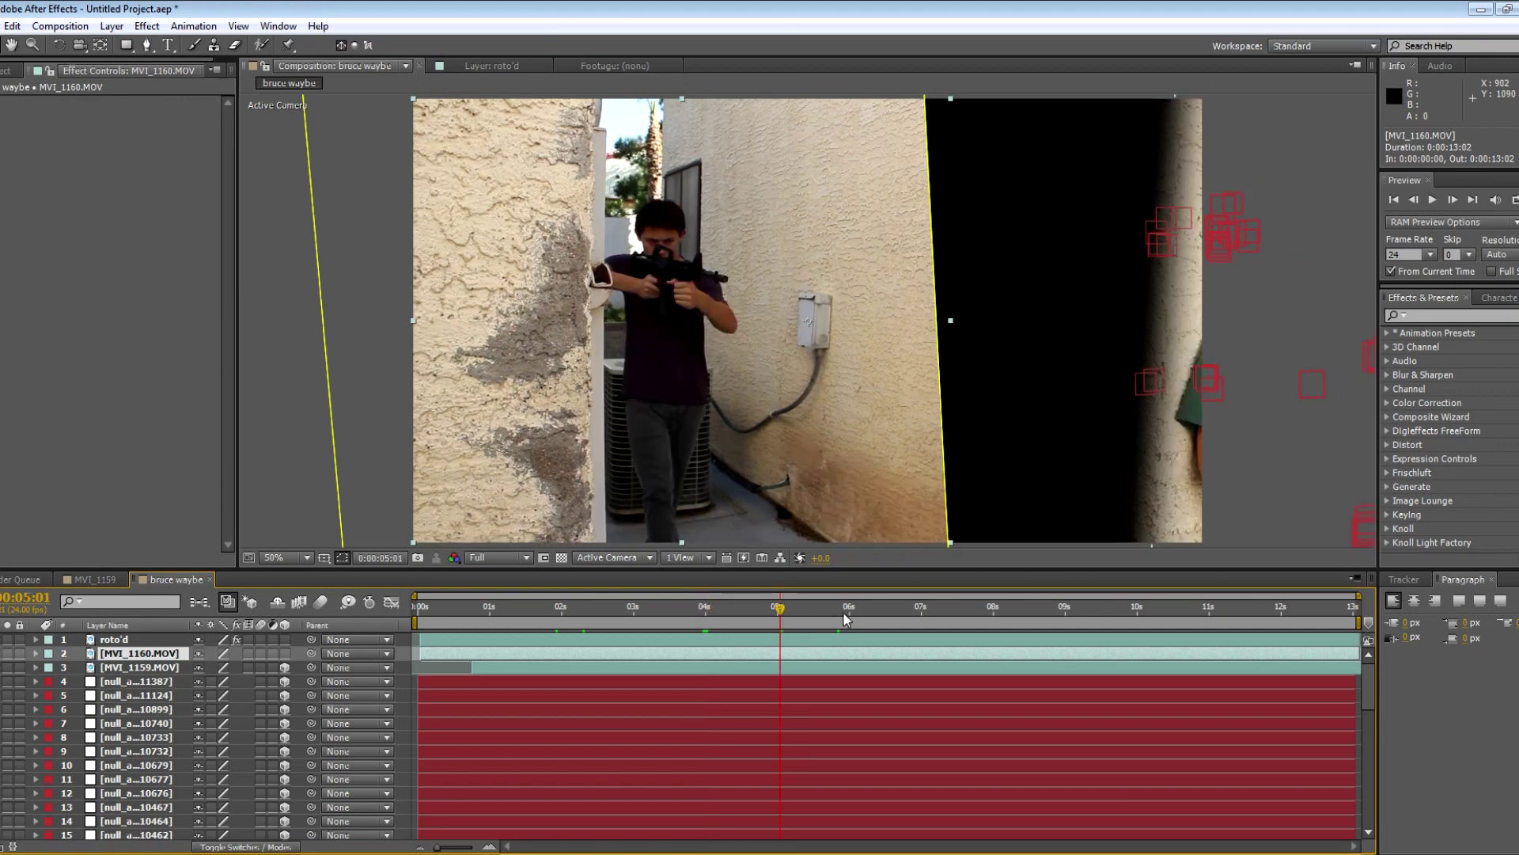
{"action": "key", "text": "comma"}
{"action": "left_click_drag", "start_coordinate": [864, 142], "coordinate": [1202, 171]}
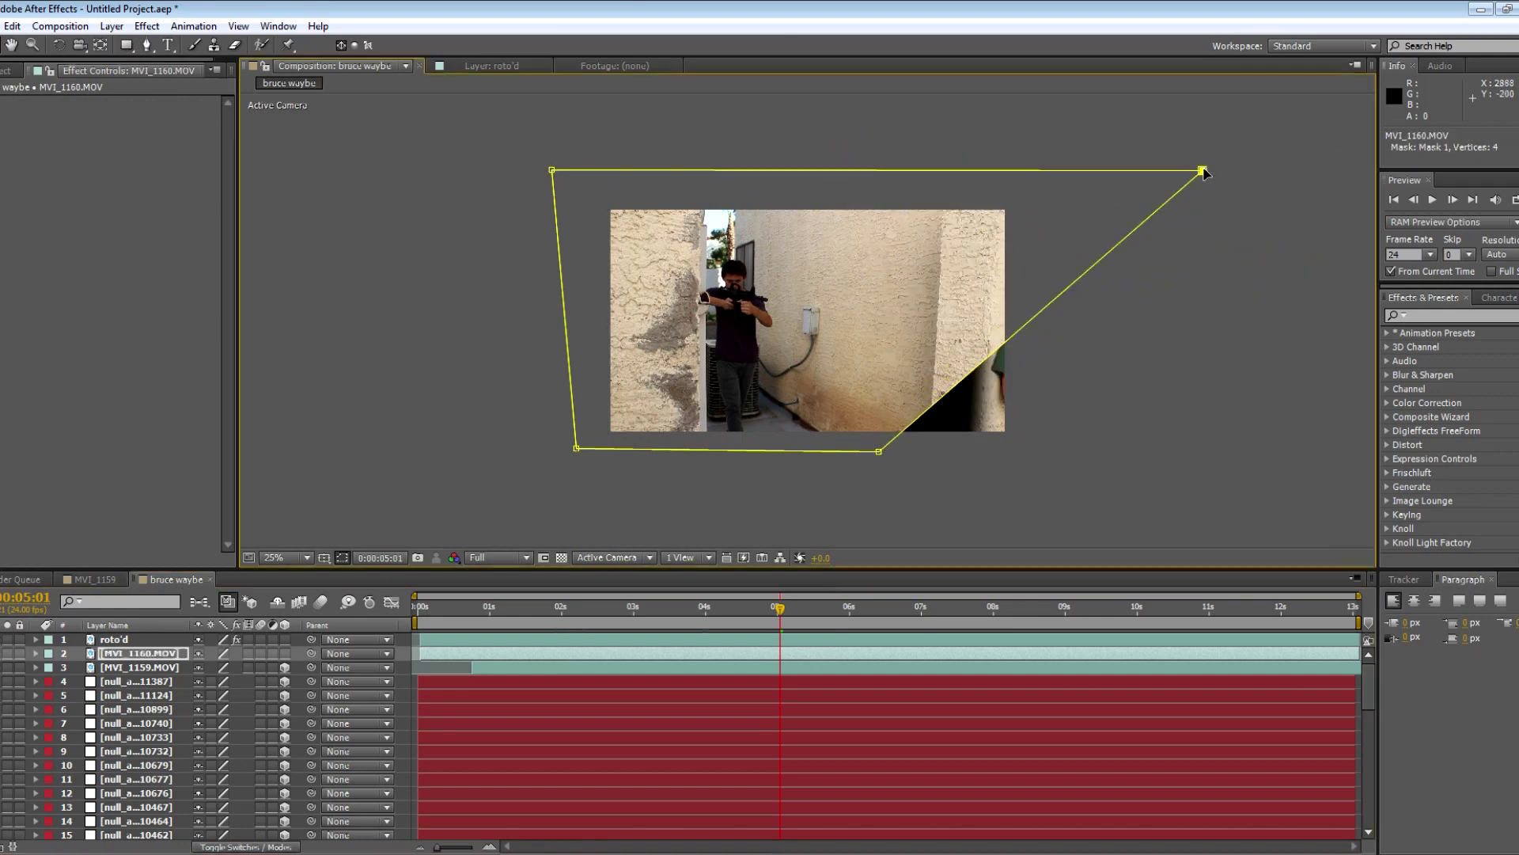
{"action": "left_click_drag", "start_coordinate": [111, 673], "coordinate": [111, 679]}
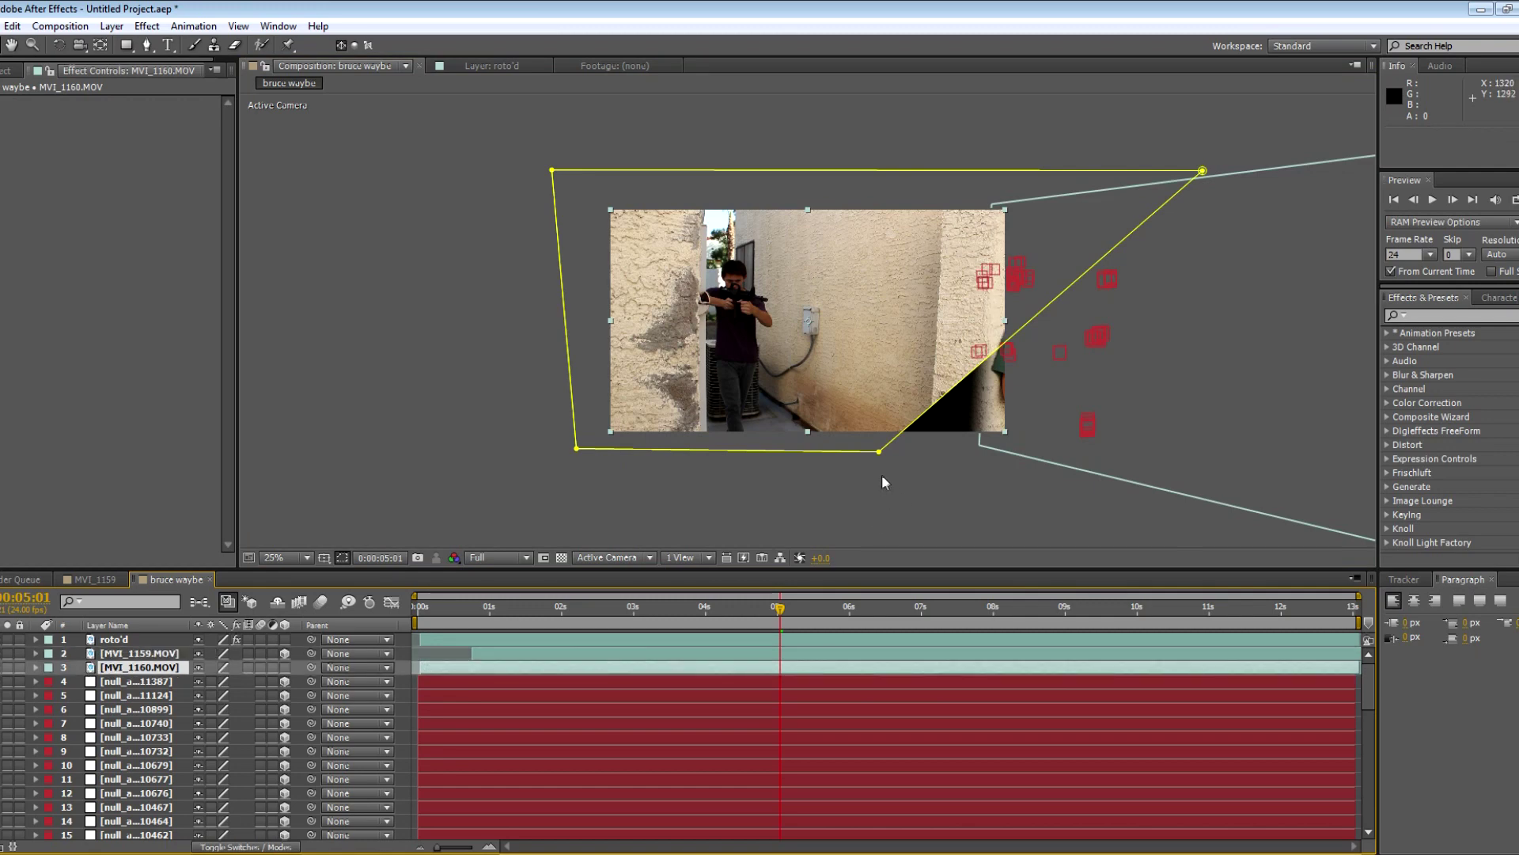
{"action": "left_click_drag", "start_coordinate": [879, 451], "coordinate": [1138, 483]}
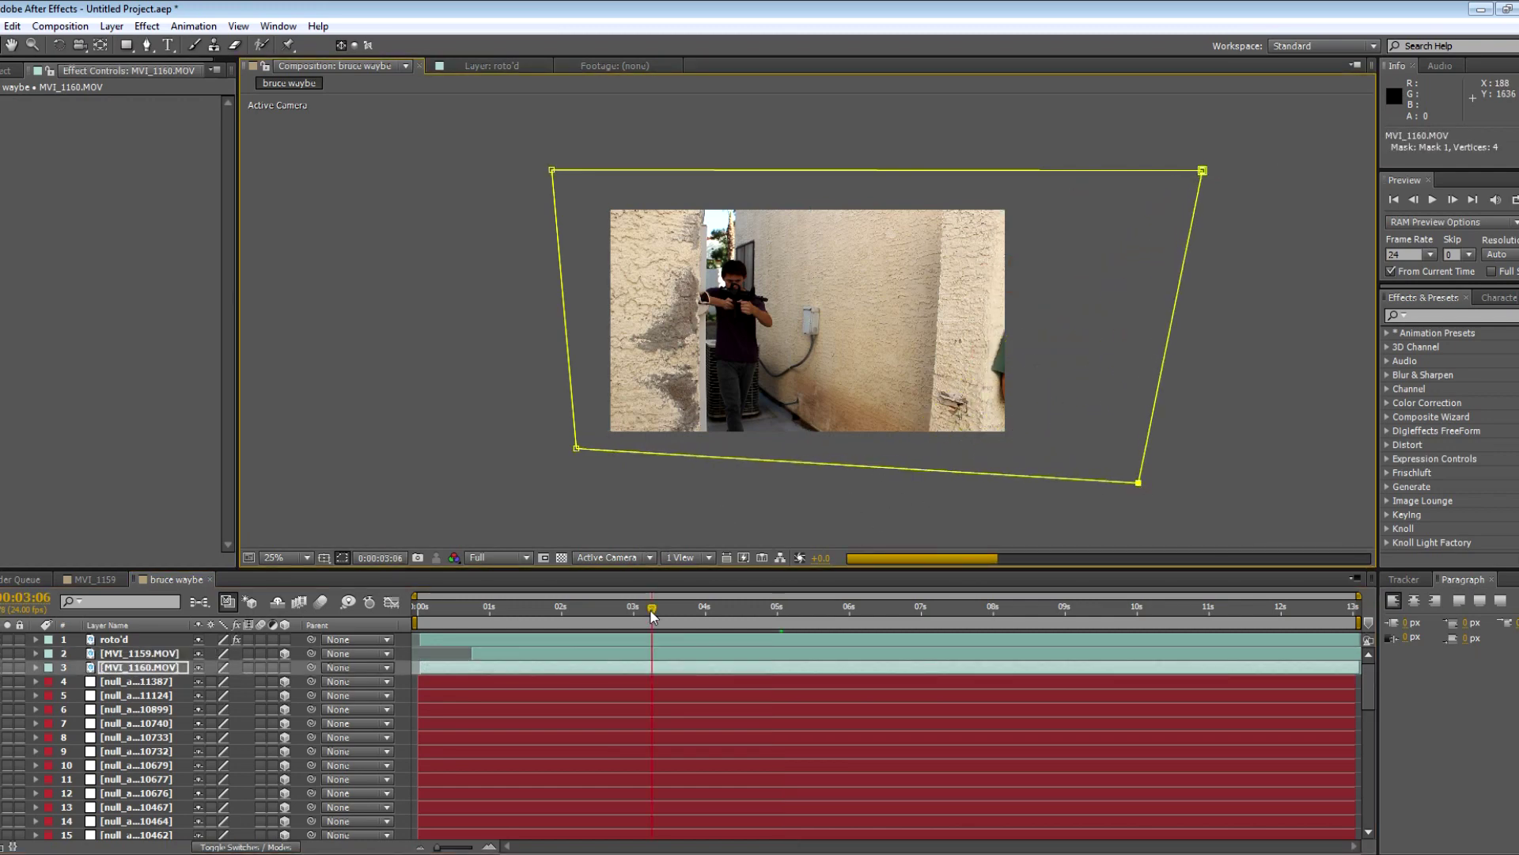
- Extend the start of the MVI_1159 layer back to the beginning of the composition
{"action": "left_click_drag", "start_coordinate": [651, 611], "coordinate": [460, 611]}
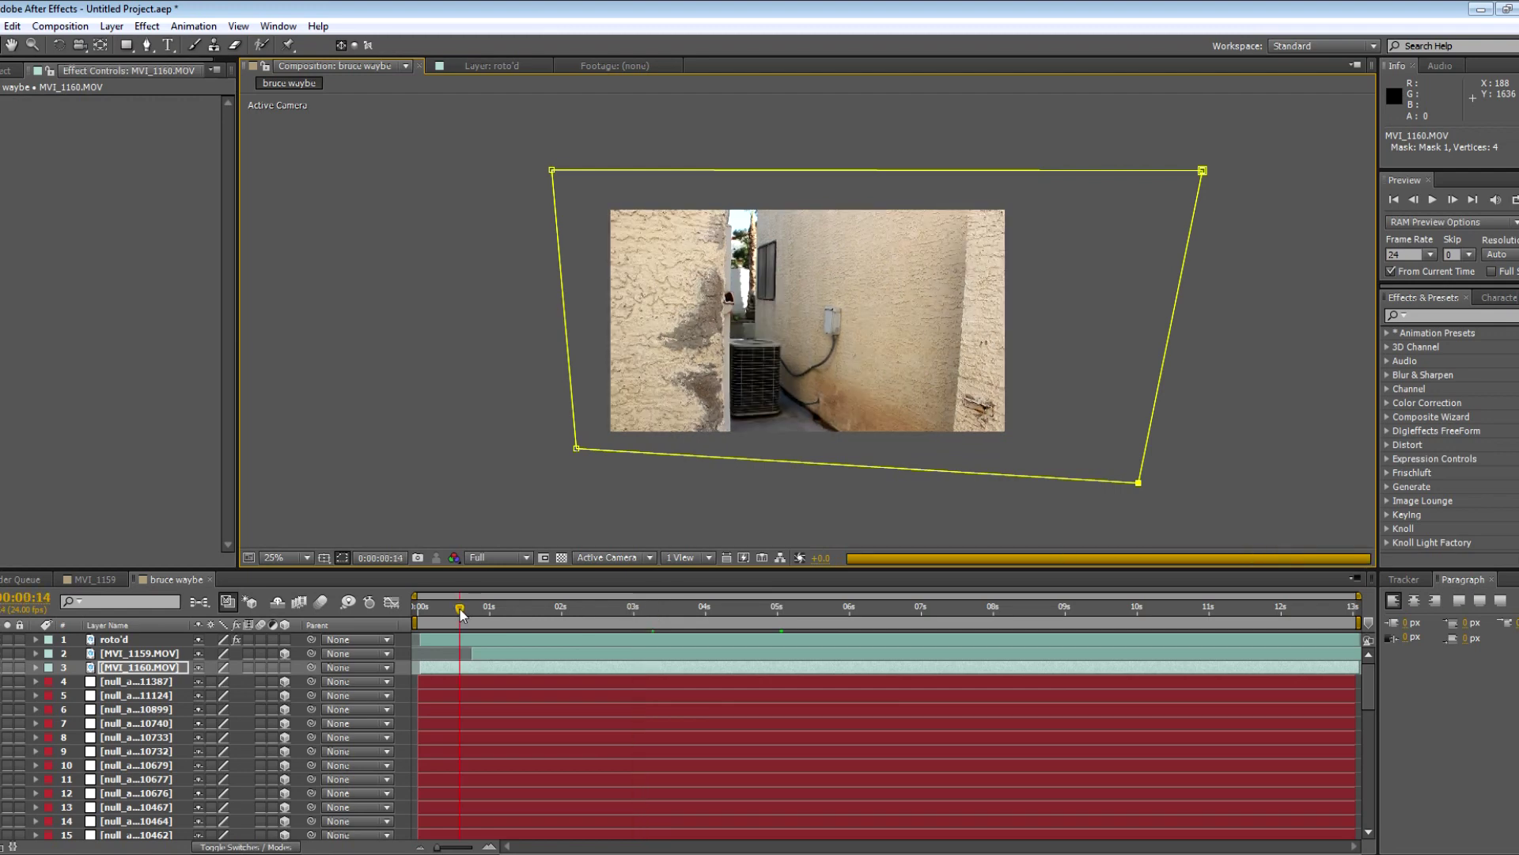
{"action": "left_click", "coordinate": [470, 653]}
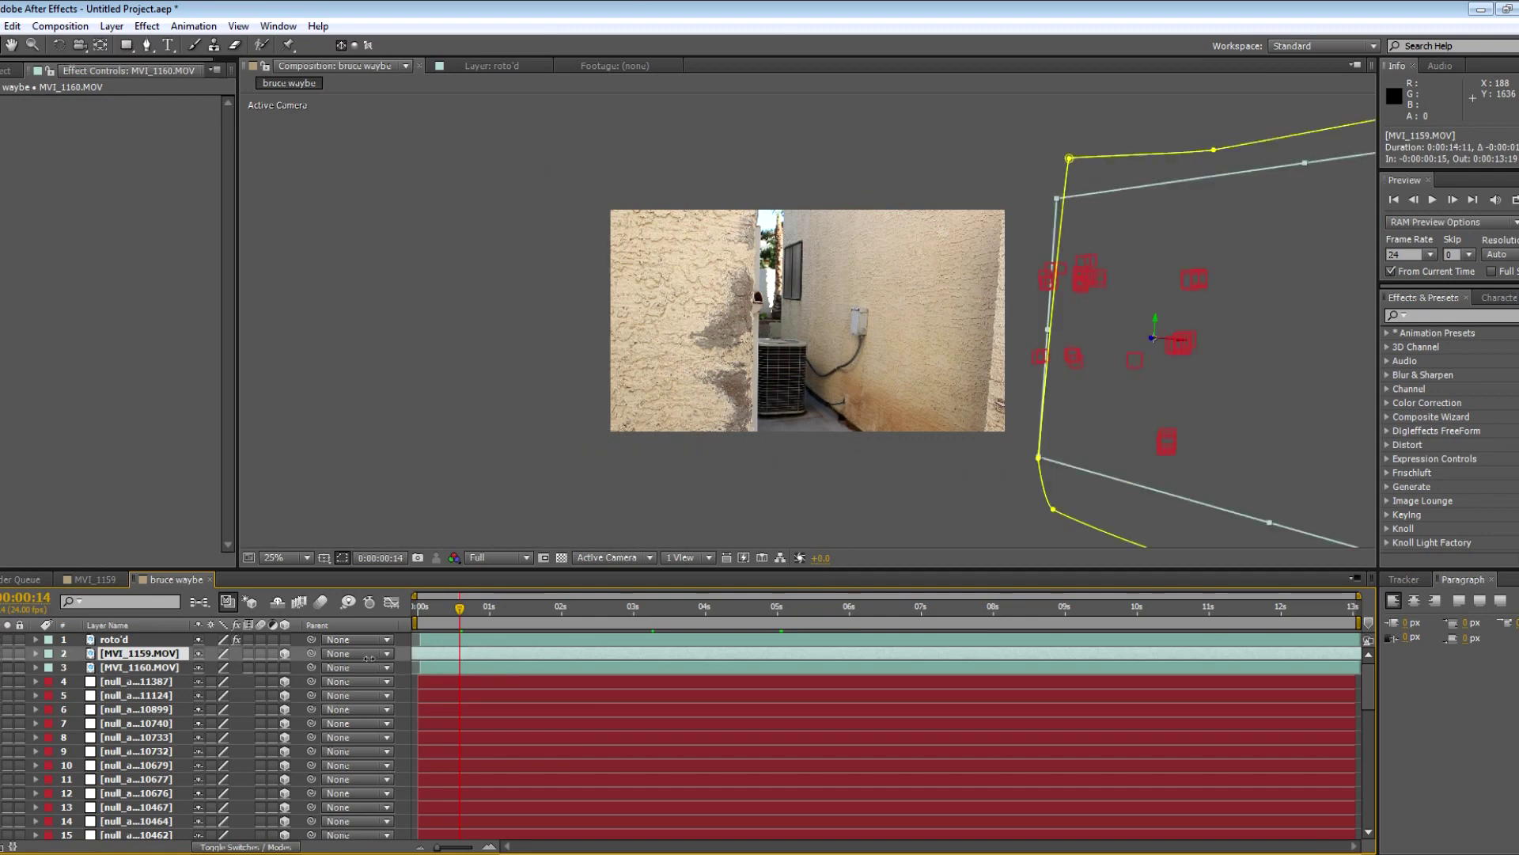
- Lower the preview resolution to Quarter and review the composite between about 0:00:06:21 and 0:00:09:13, enlarging the view for detail
{"action": "left_click", "coordinate": [498, 558]}
{"action": "left_click", "coordinate": [491, 628]}
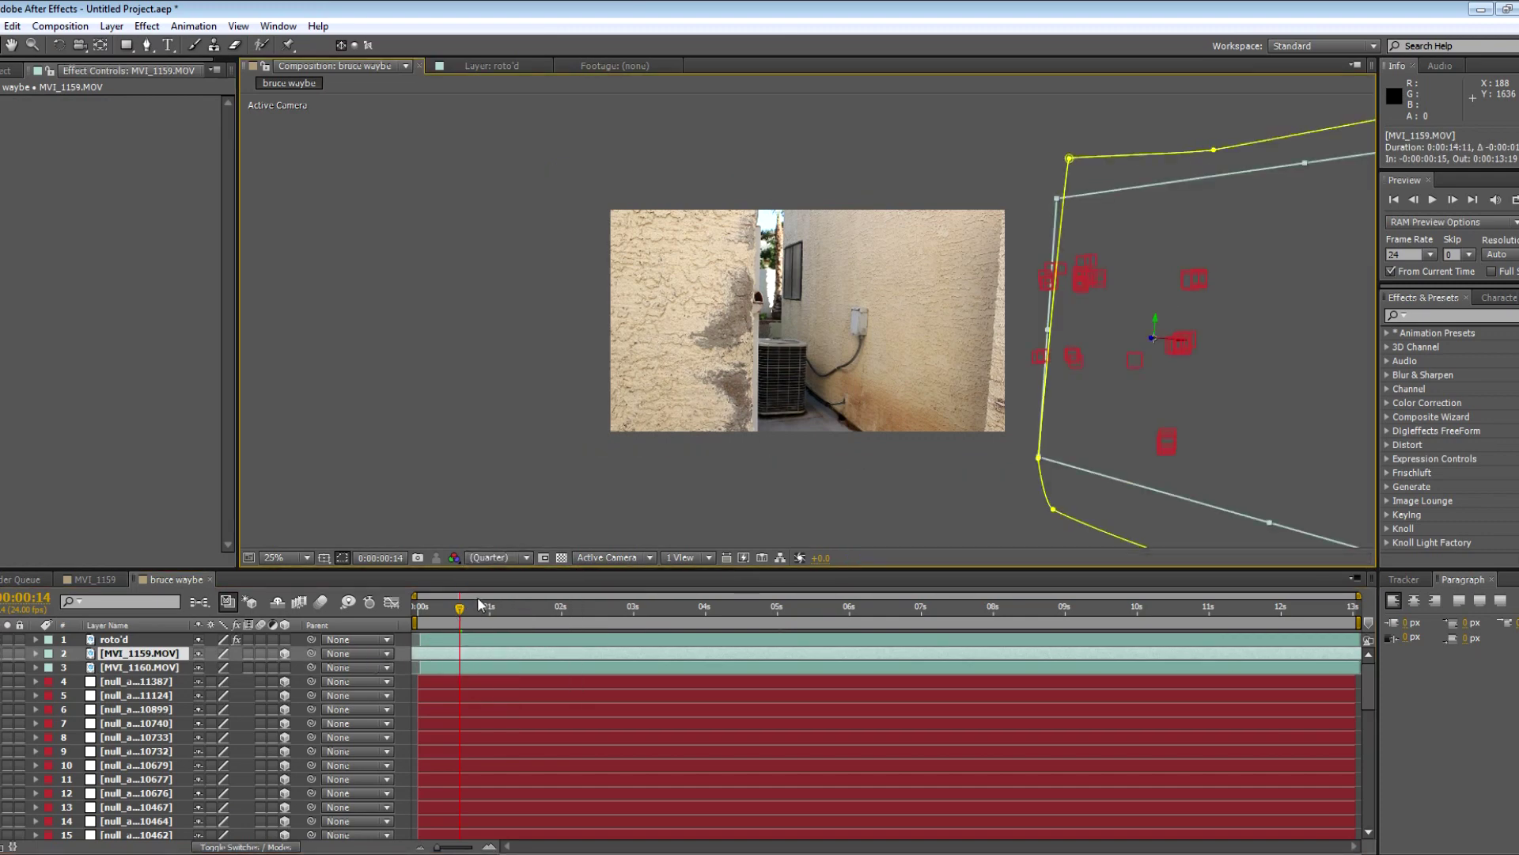
{"action": "left_click_drag", "start_coordinate": [479, 607], "coordinate": [913, 605]}
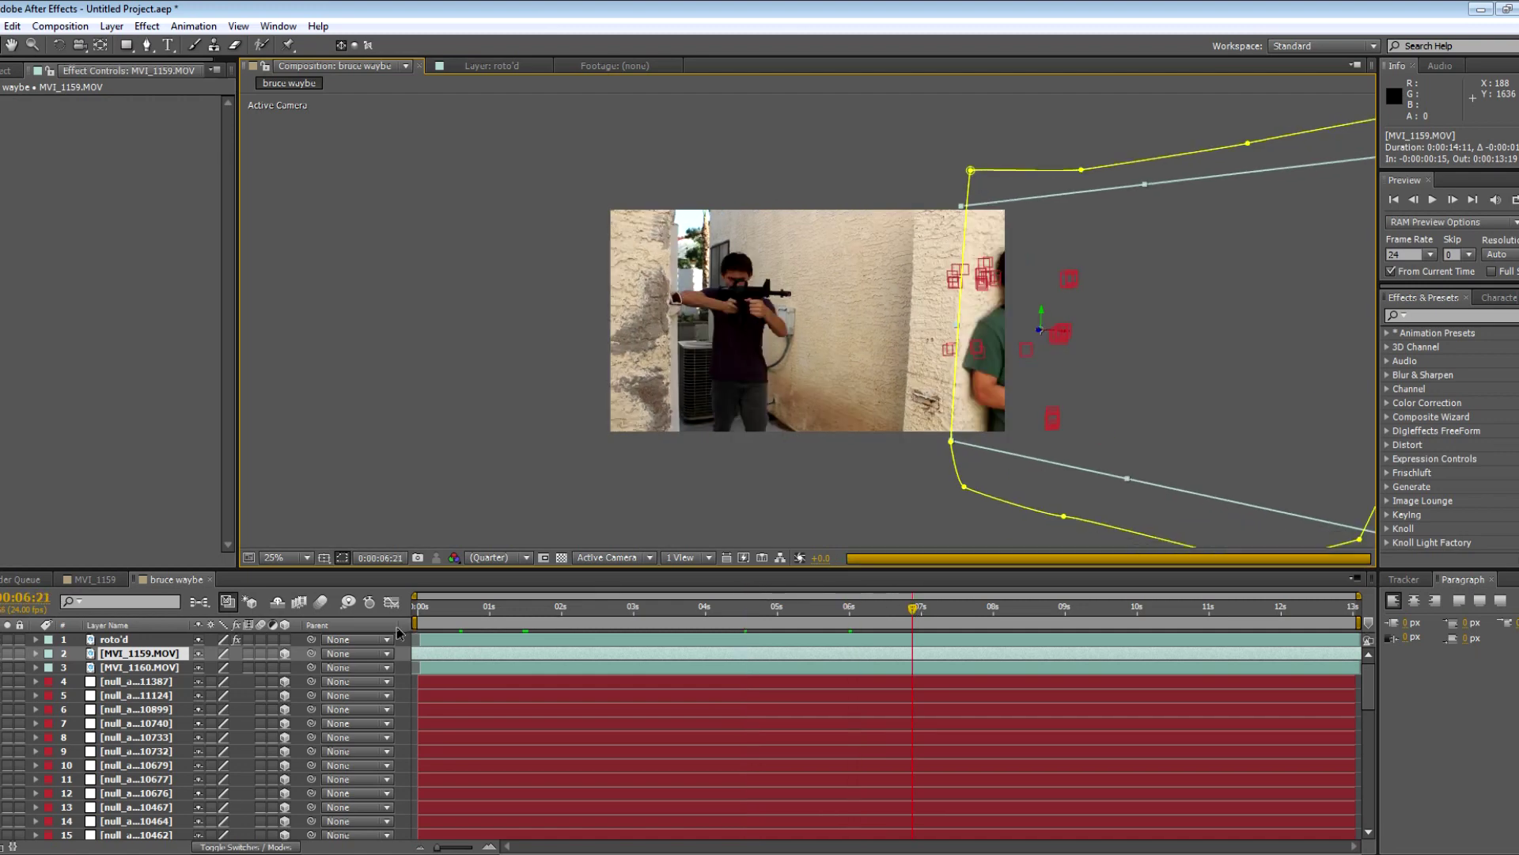
{"action": "left_click", "coordinate": [403, 641]}
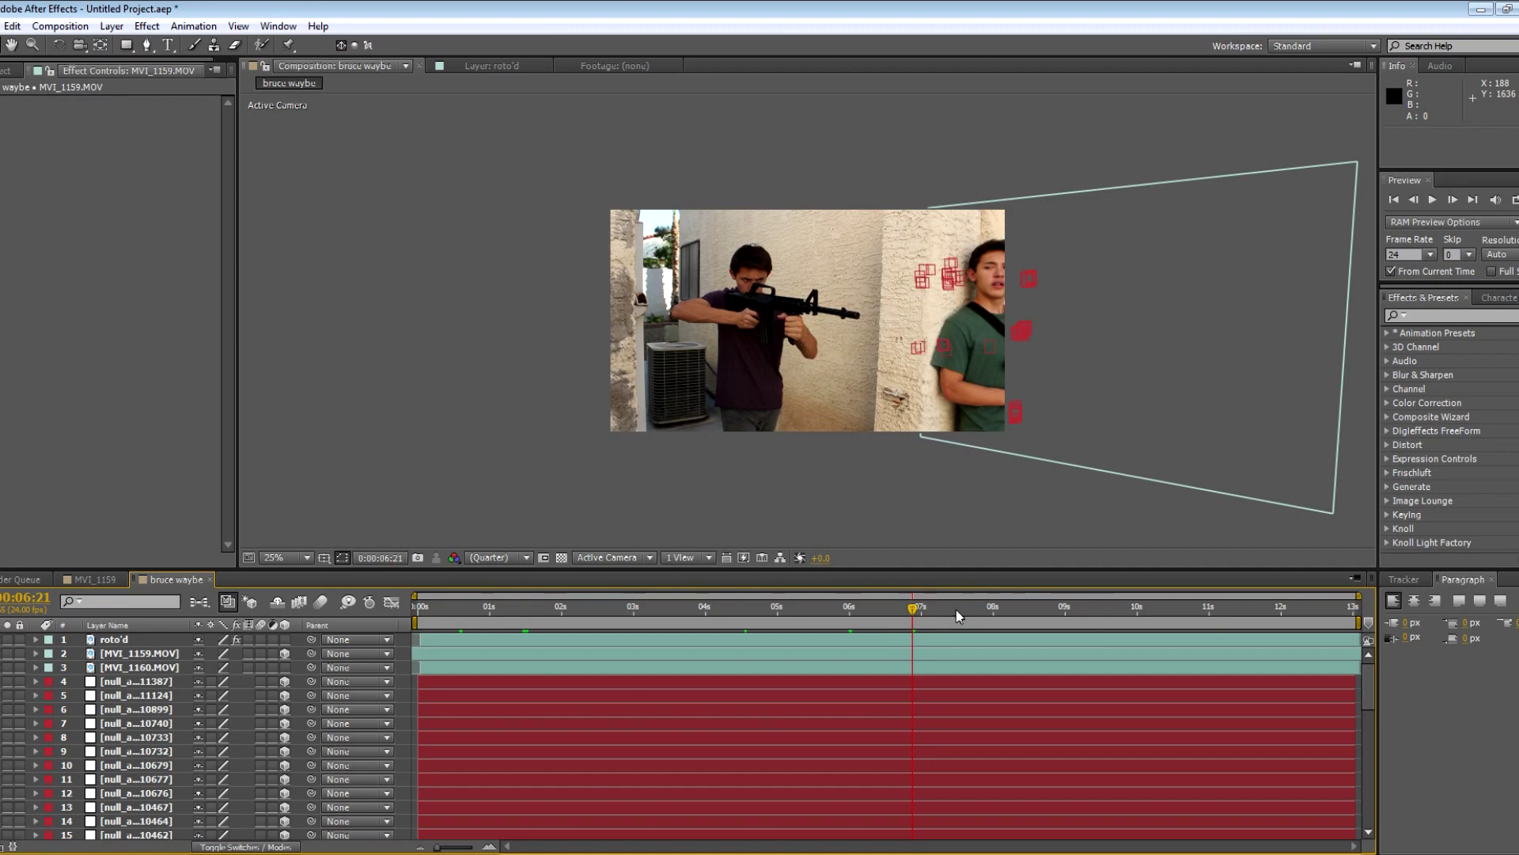
{"action": "left_click_drag", "start_coordinate": [957, 616], "coordinate": [978, 614]}
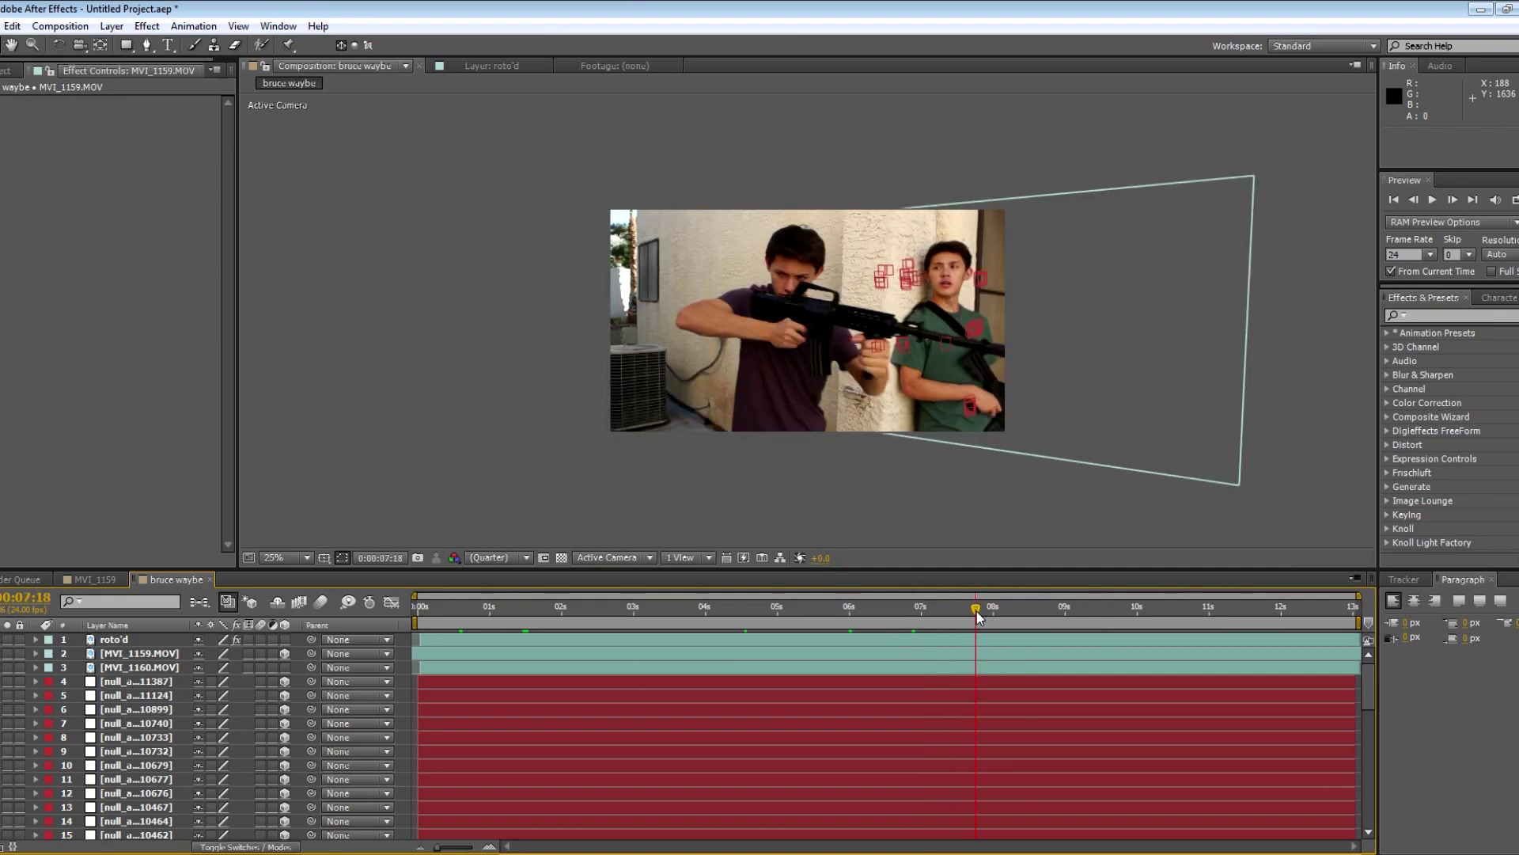
{"action": "left_click", "coordinate": [1009, 609]}
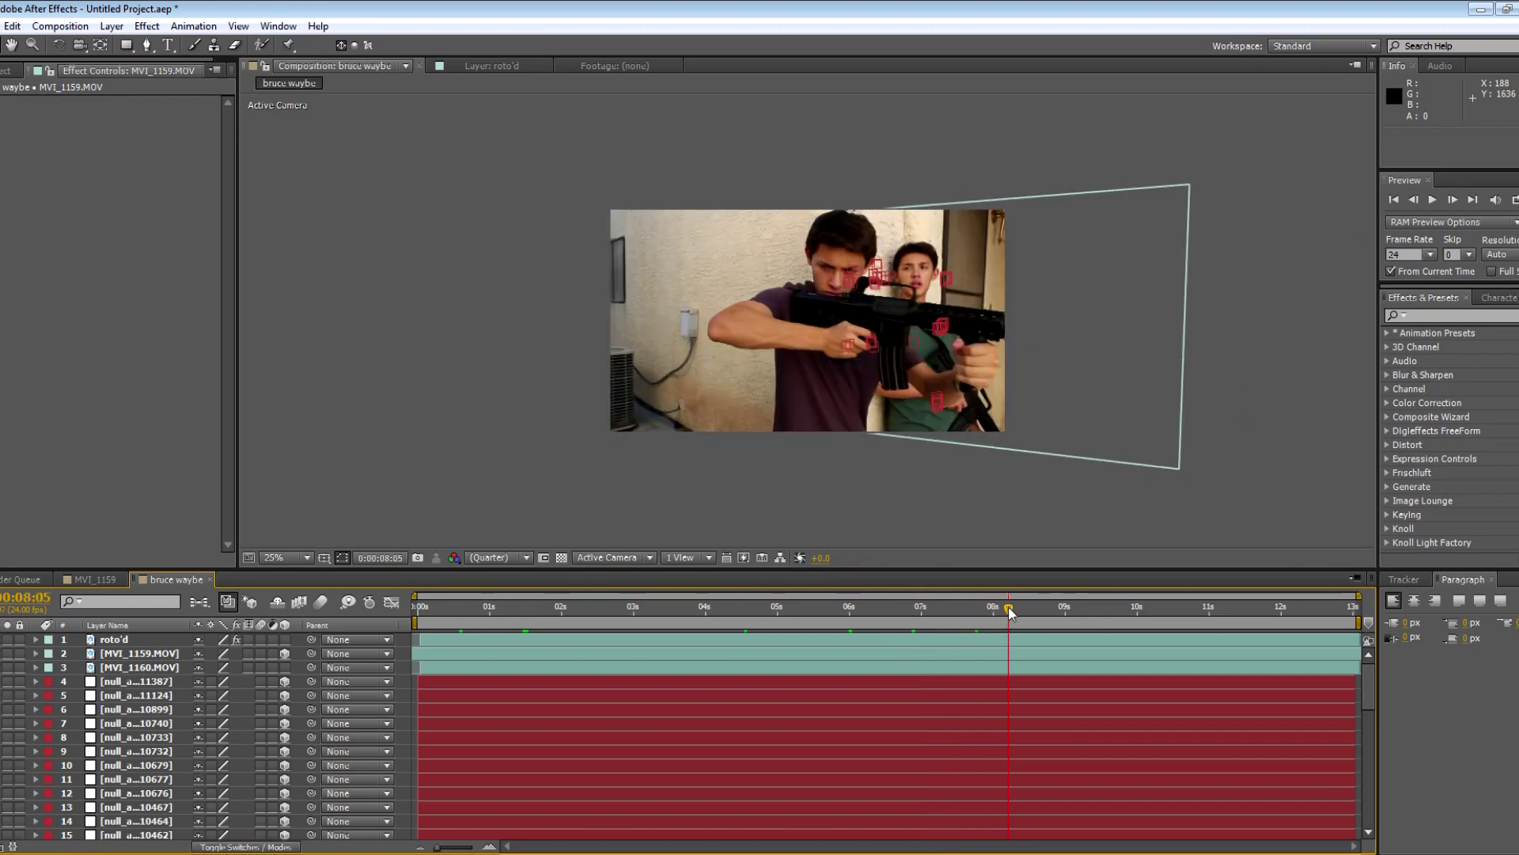
{"action": "left_click", "coordinate": [1024, 608]}
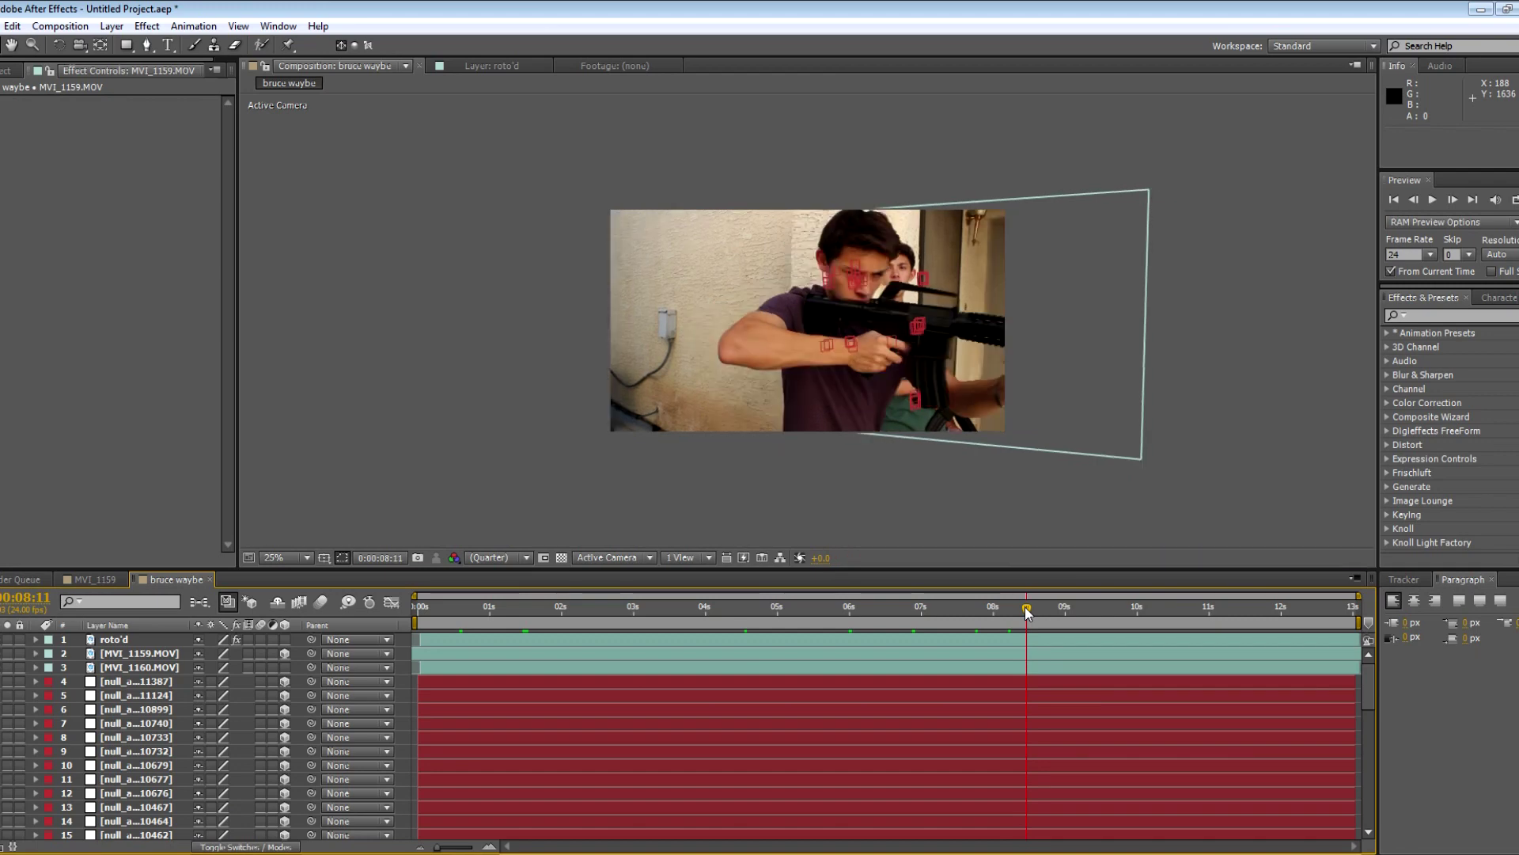
{"action": "left_click", "coordinate": [1046, 606]}
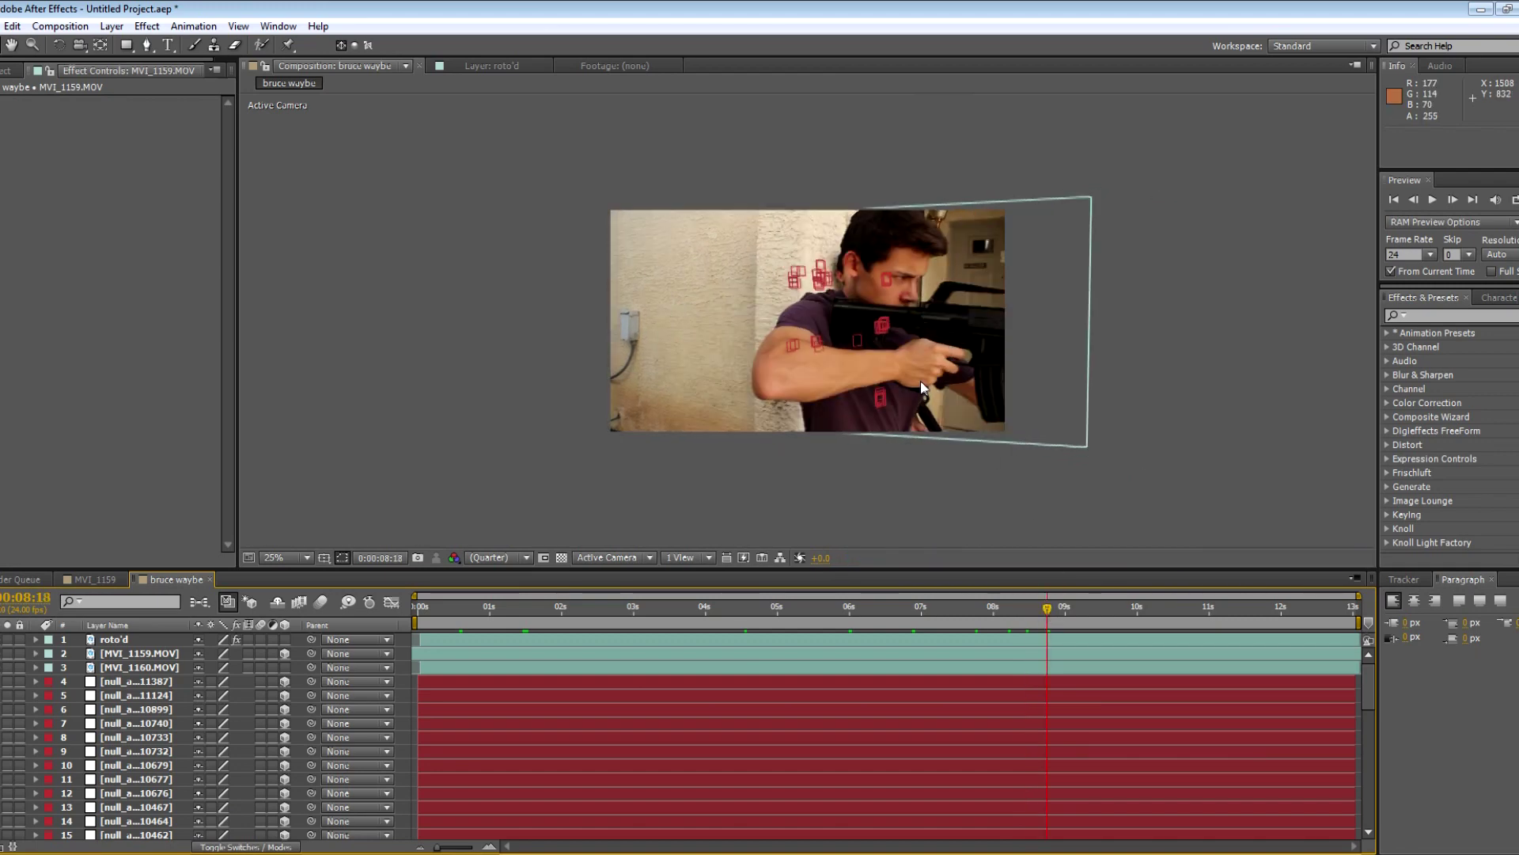
{"action": "key", "text": "period"}
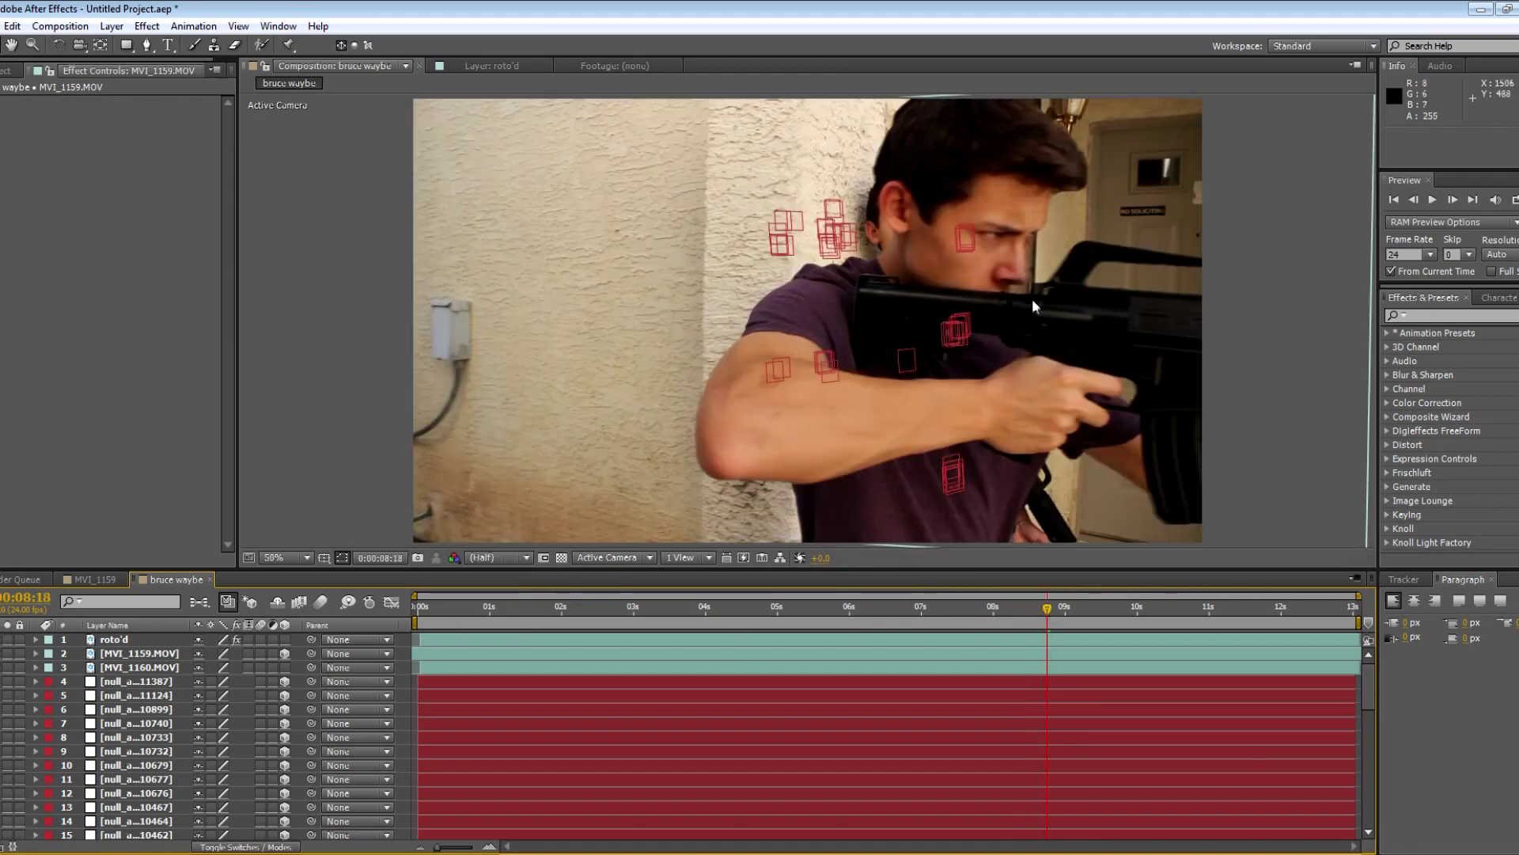
{"action": "left_click", "coordinate": [1093, 608]}
{"action": "left_click_drag", "start_coordinate": [1093, 614], "coordinate": [1105, 616]}
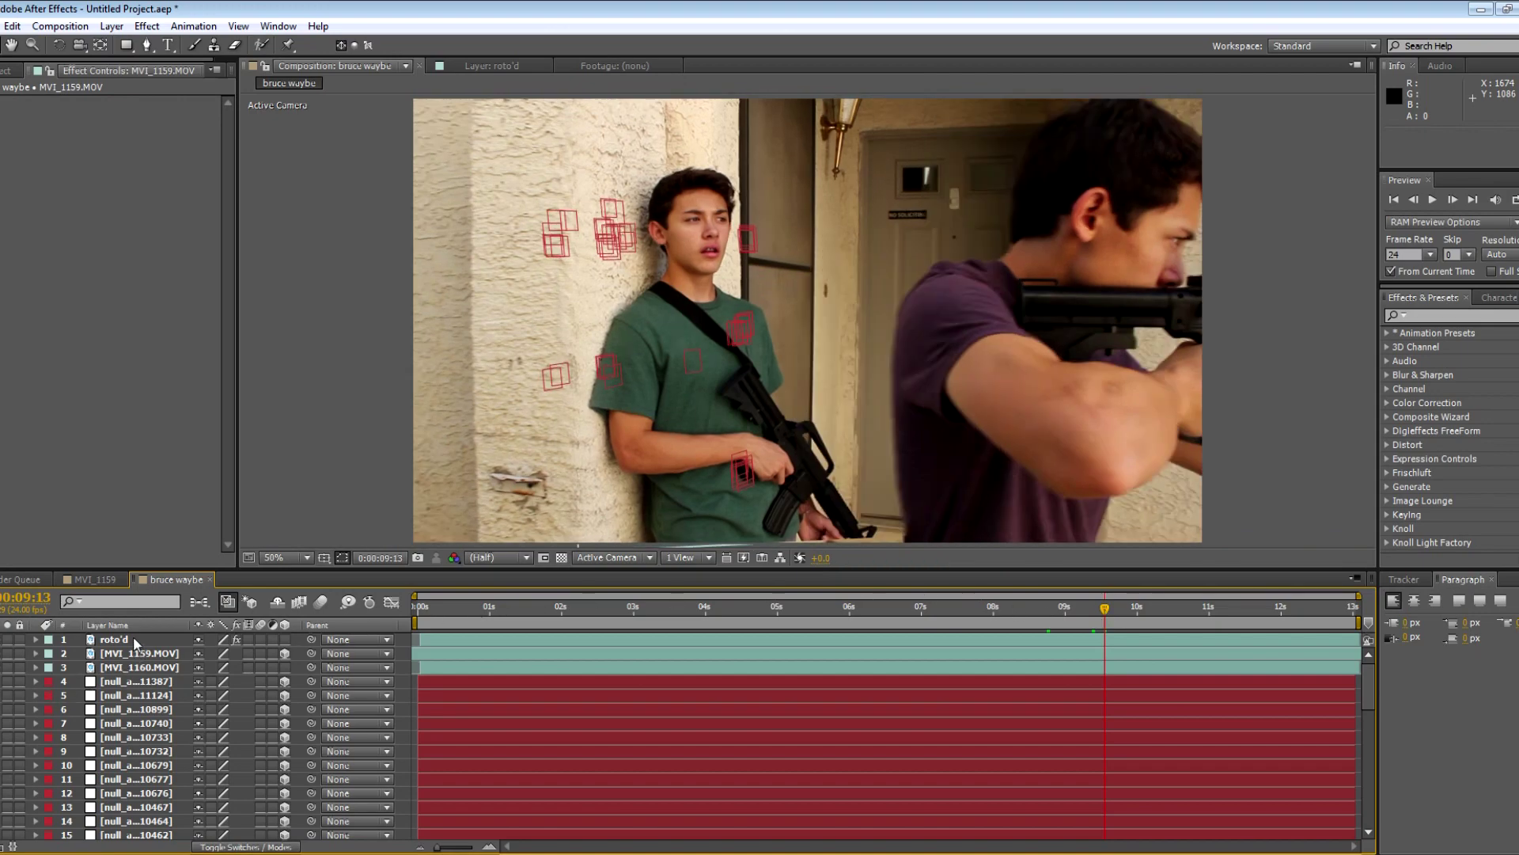
- Pre-compose all layers into a new composition named alfred pennyworth, moving all attributes into it
{"action": "key", "text": "ctrl+a"}
{"action": "left_click", "coordinate": [111, 26]}
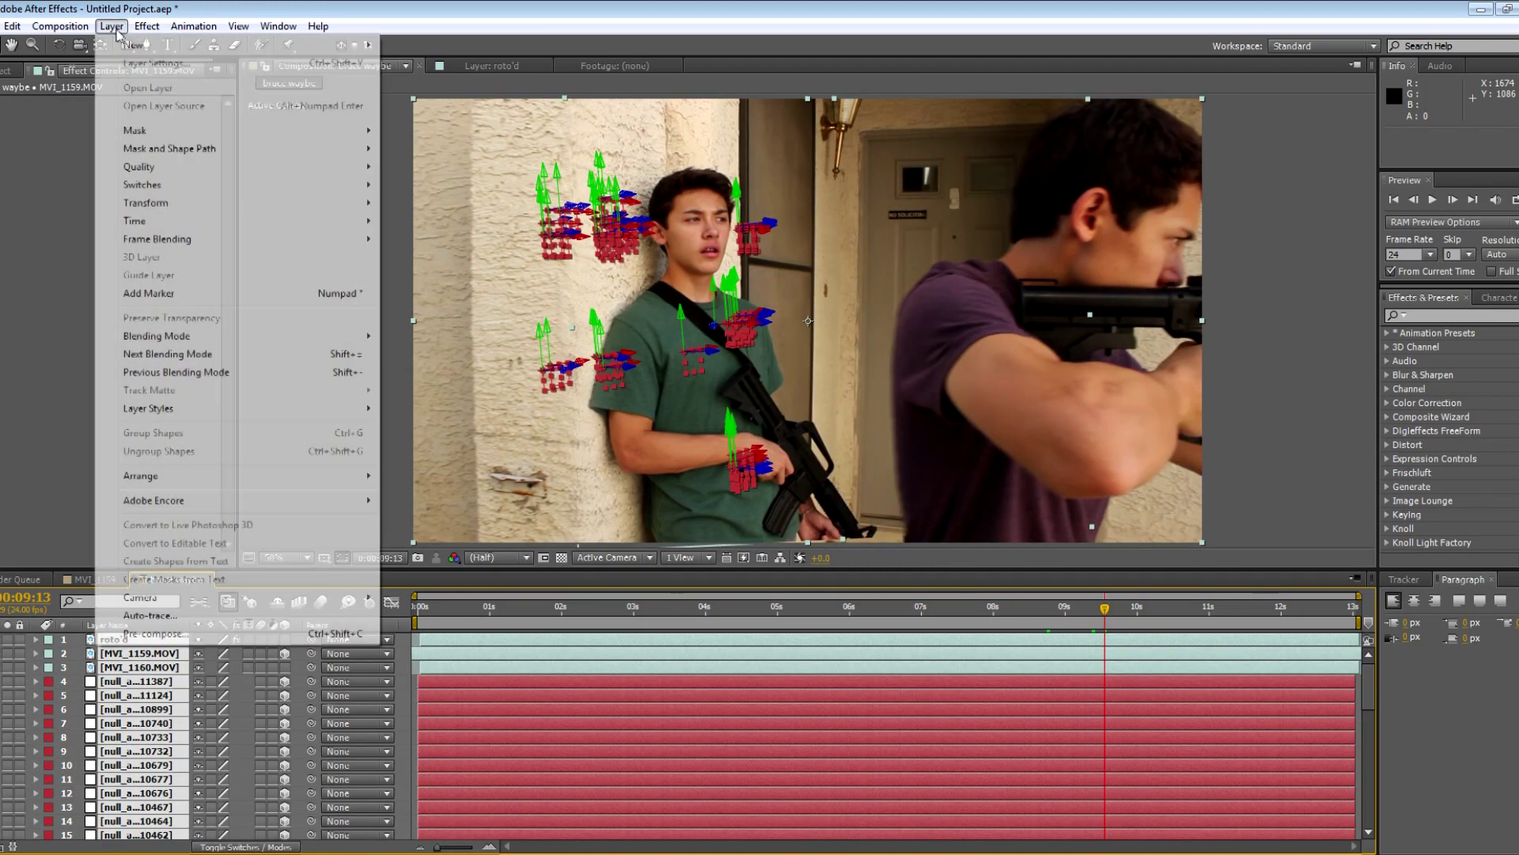
{"action": "left_click", "coordinate": [277, 633]}
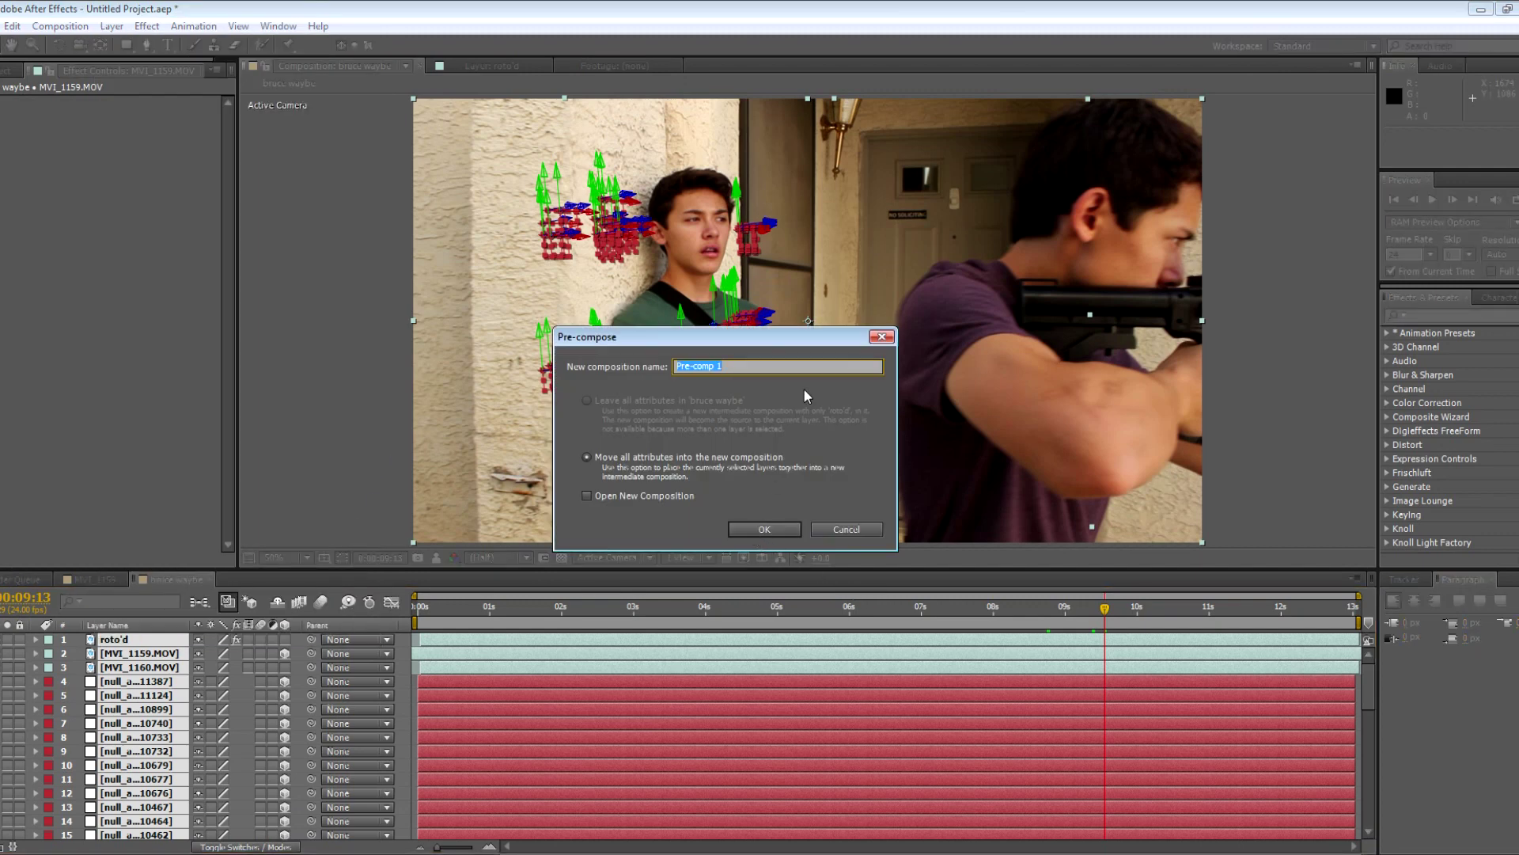
{"action": "type", "text": "alfred pennyworth"}
{"action": "key", "text": "Return"}
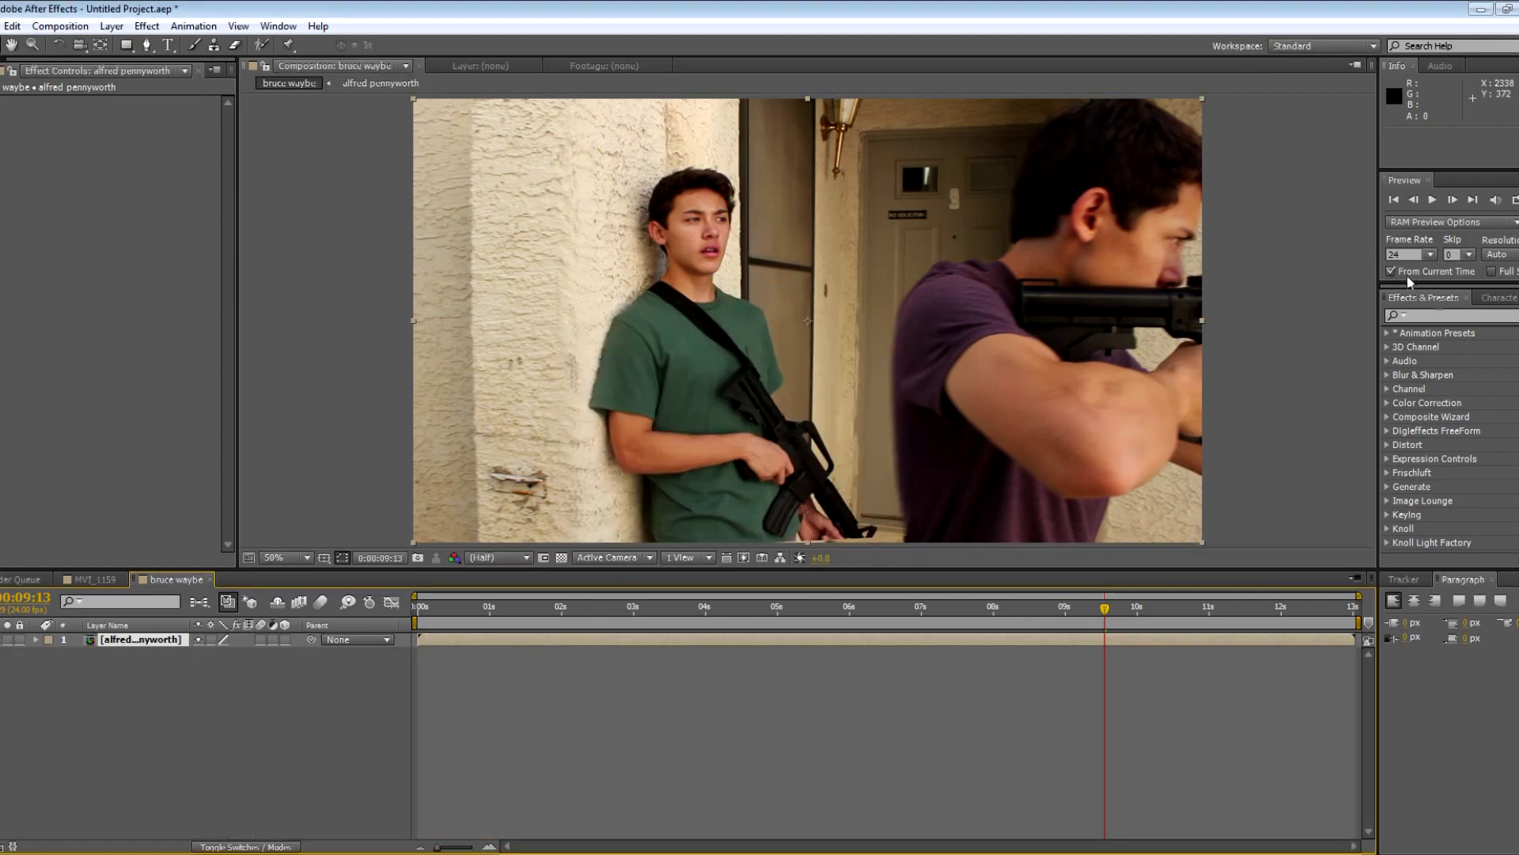
- Apply the Curves effect to the alfred pennyworth layer and shape the RGB curve into a gentle contrast S-curve
{"action": "left_click", "coordinate": [1461, 312]}
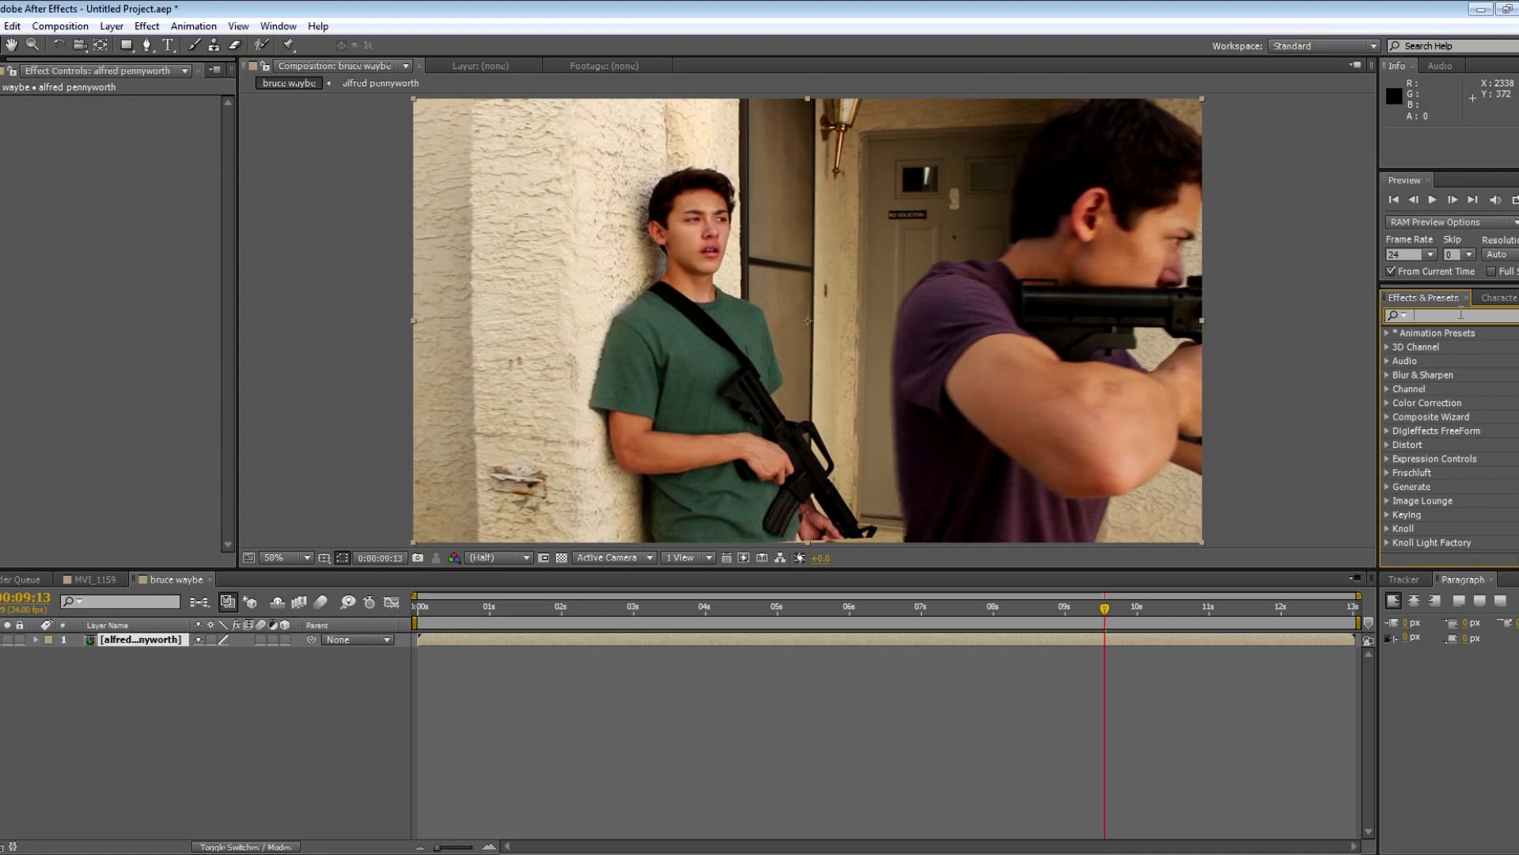
{"action": "type", "text": "curves"}
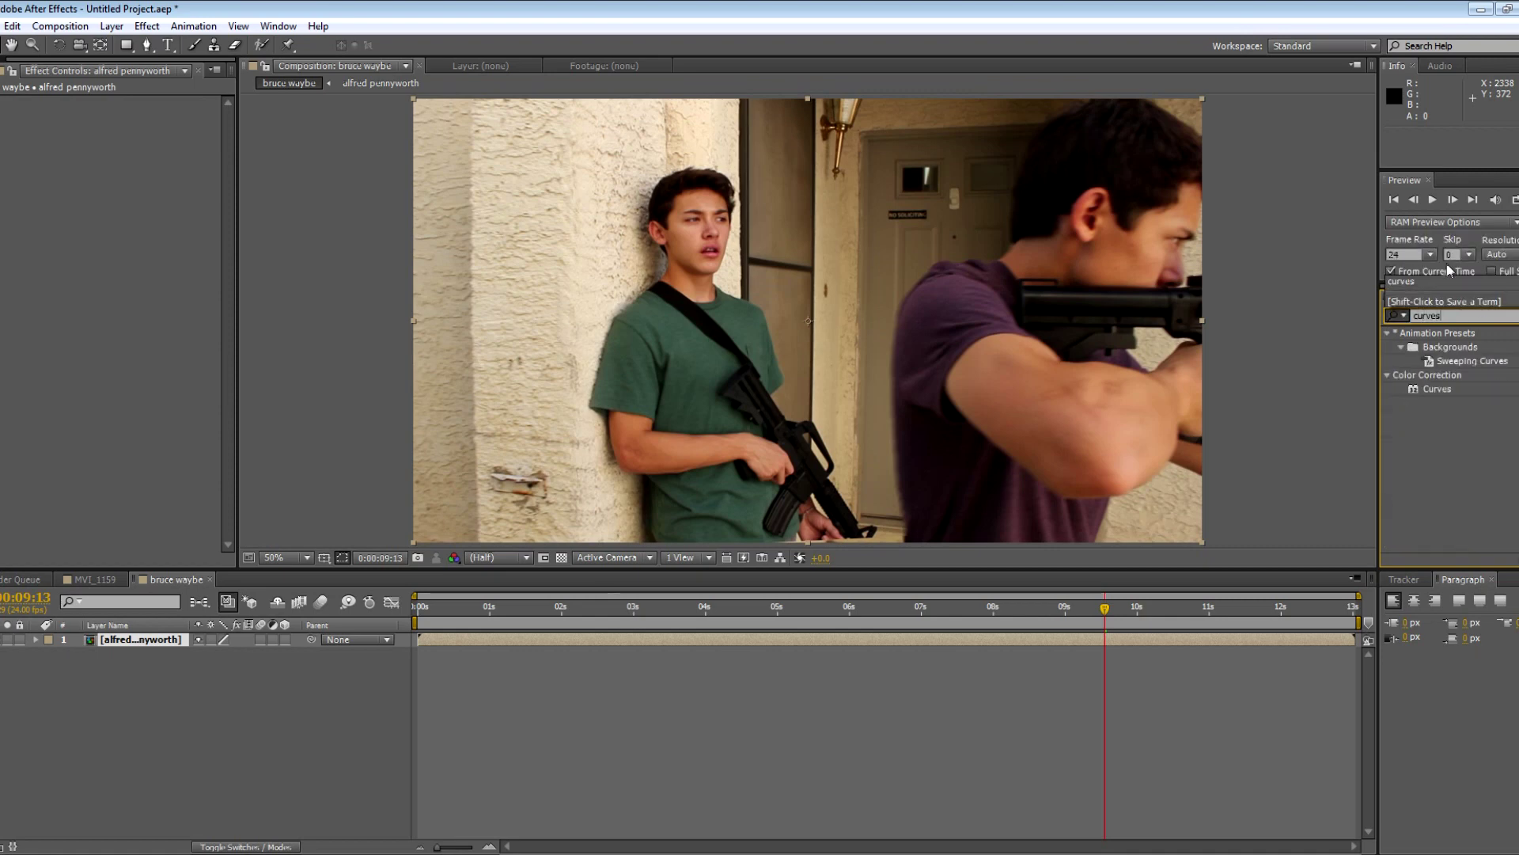
{"action": "left_click_drag", "start_coordinate": [1437, 389], "coordinate": [712, 332]}
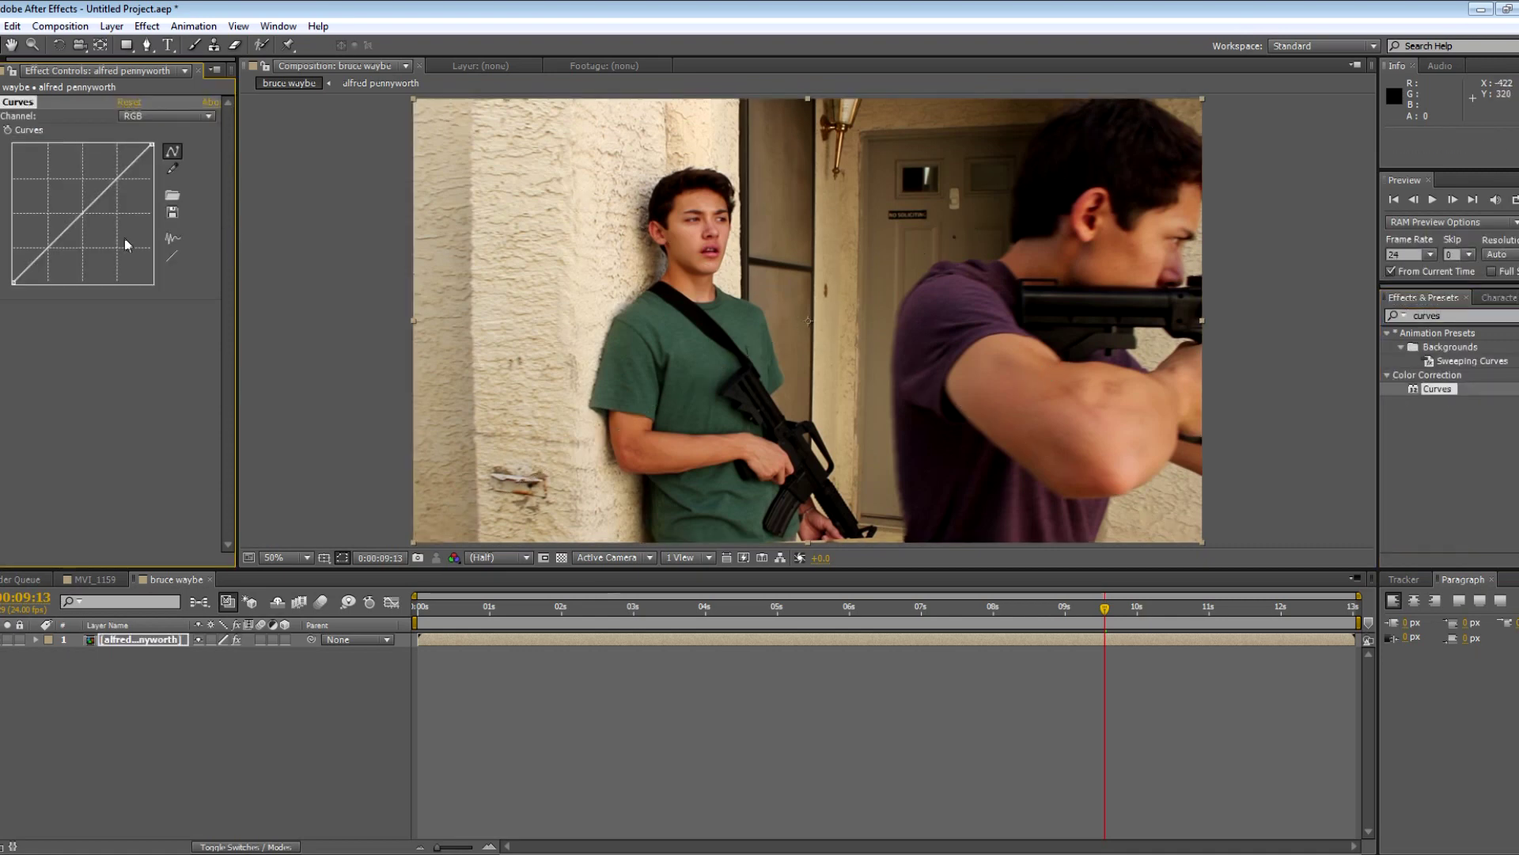
{"action": "left_click", "coordinate": [60, 247]}
{"action": "left_click", "coordinate": [109, 187]}
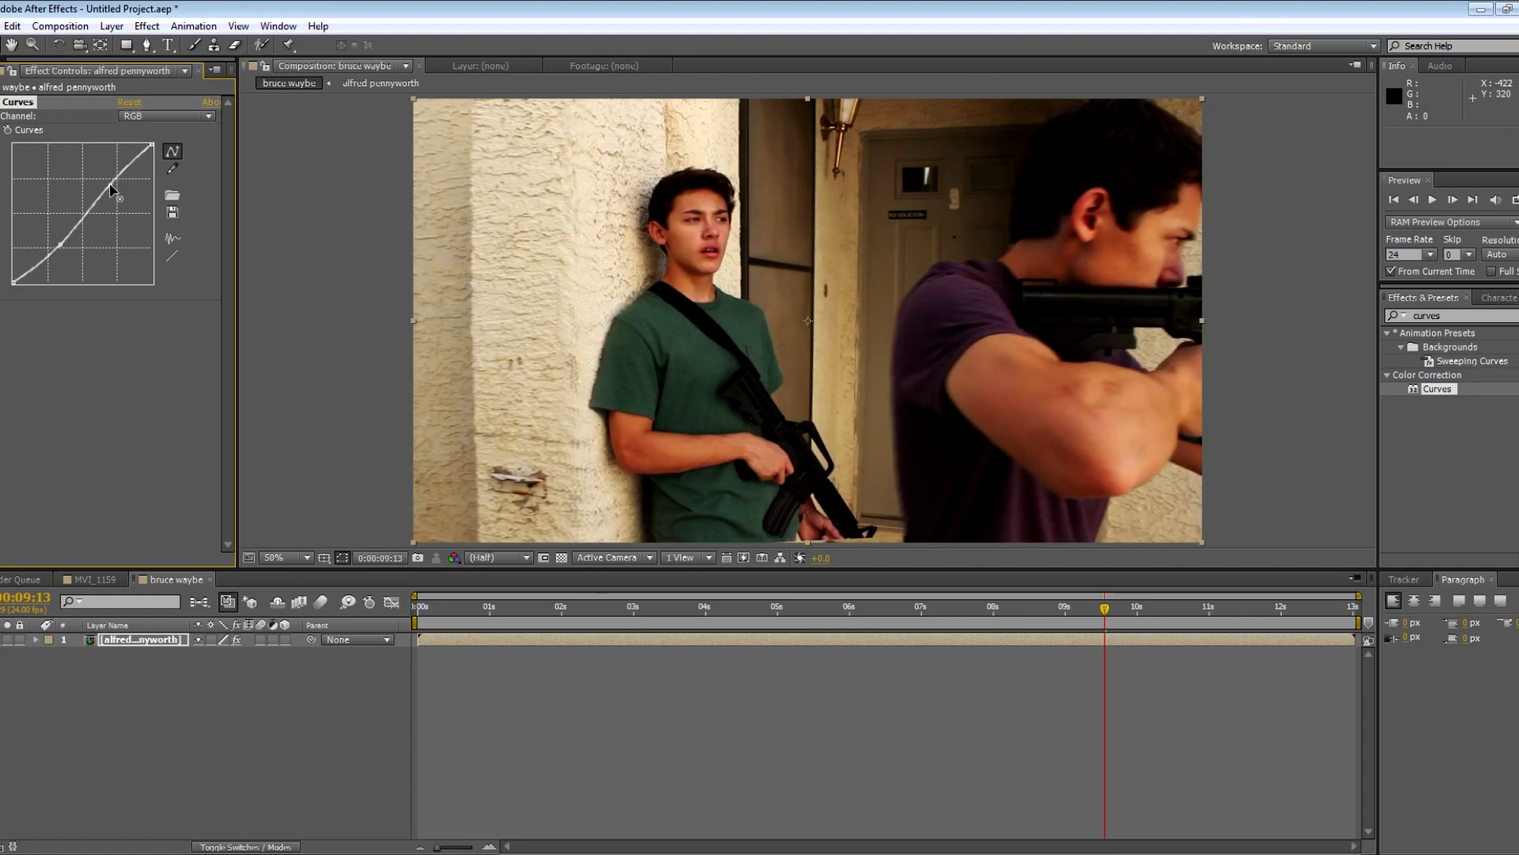
- Pull down the upper part of the Red channel curve to reduce red in the highlights
{"action": "left_click", "coordinate": [139, 116]}
{"action": "left_click", "coordinate": [167, 152]}
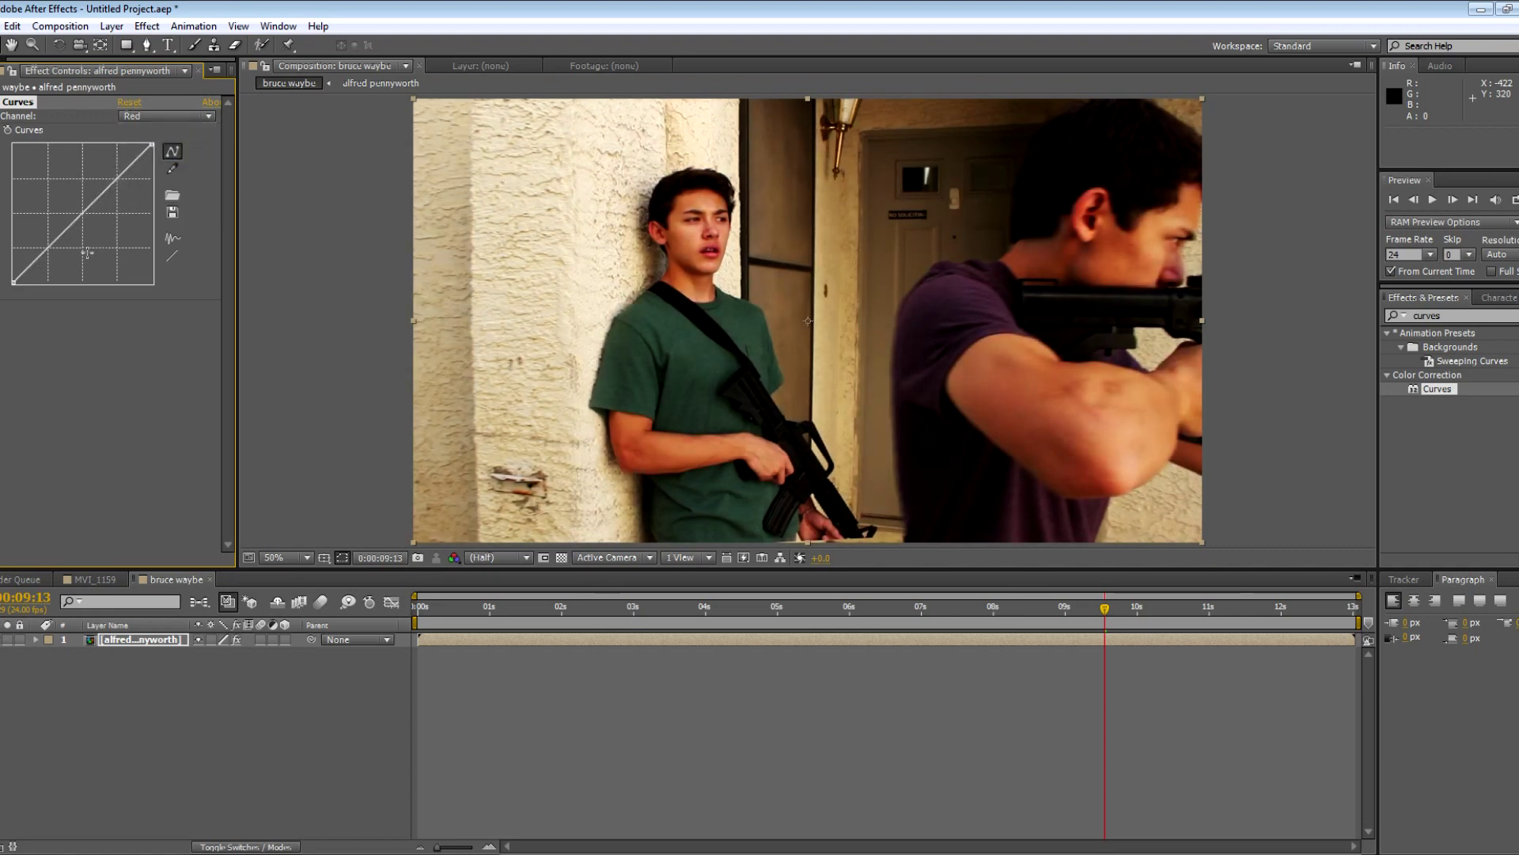
{"action": "left_click_drag", "start_coordinate": [128, 176], "coordinate": [131, 181]}
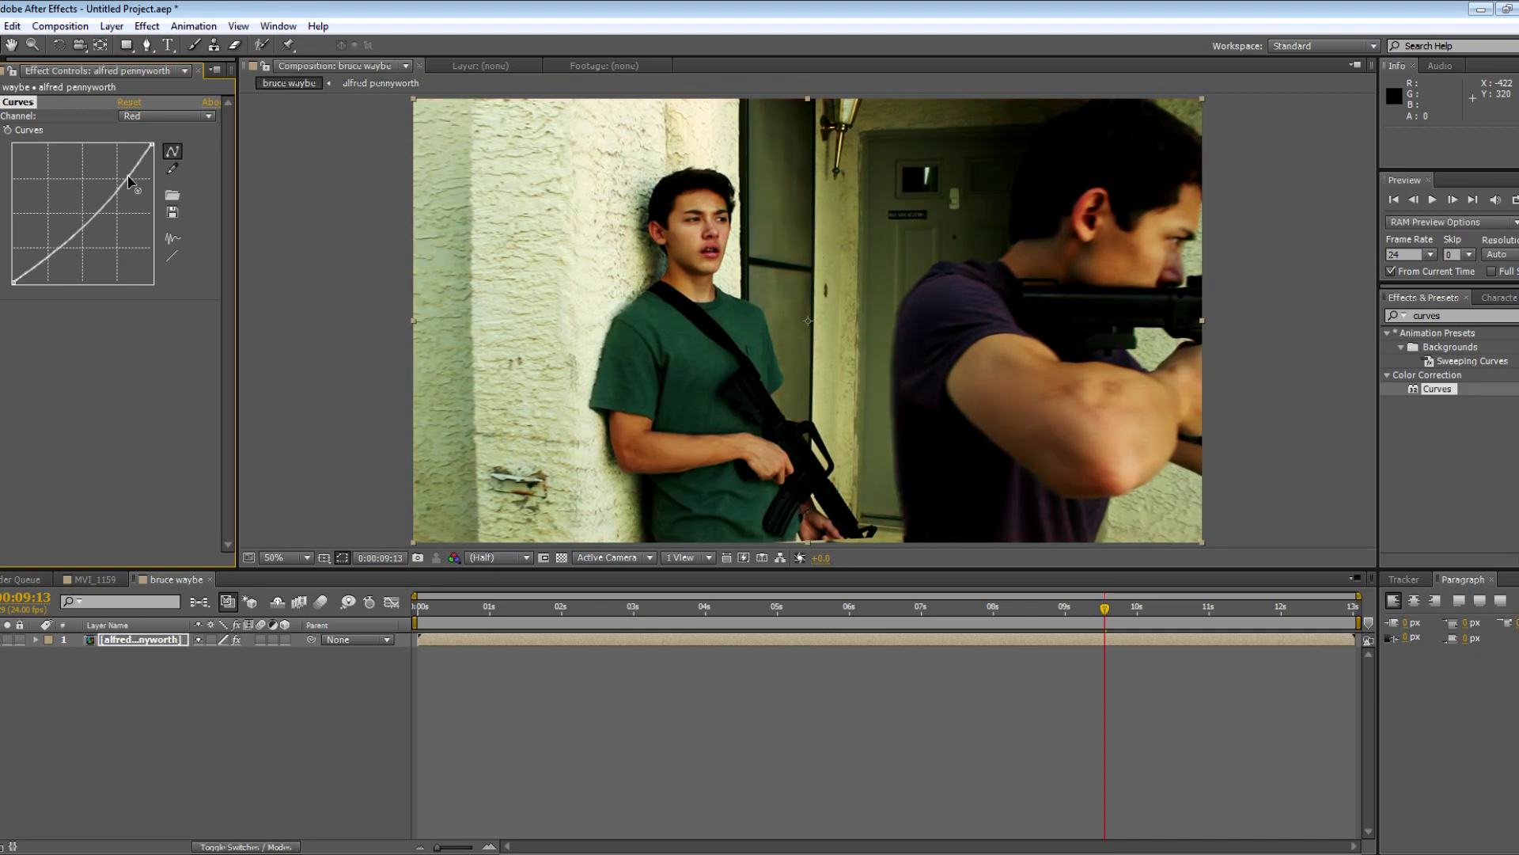
- Apply the Tint effect to the pre-composed layer and set Amount to Tint to about 22%
{"action": "left_click", "coordinate": [1444, 315]}
{"action": "key", "text": "ctrl+a"}
{"action": "type", "text": "tint"}
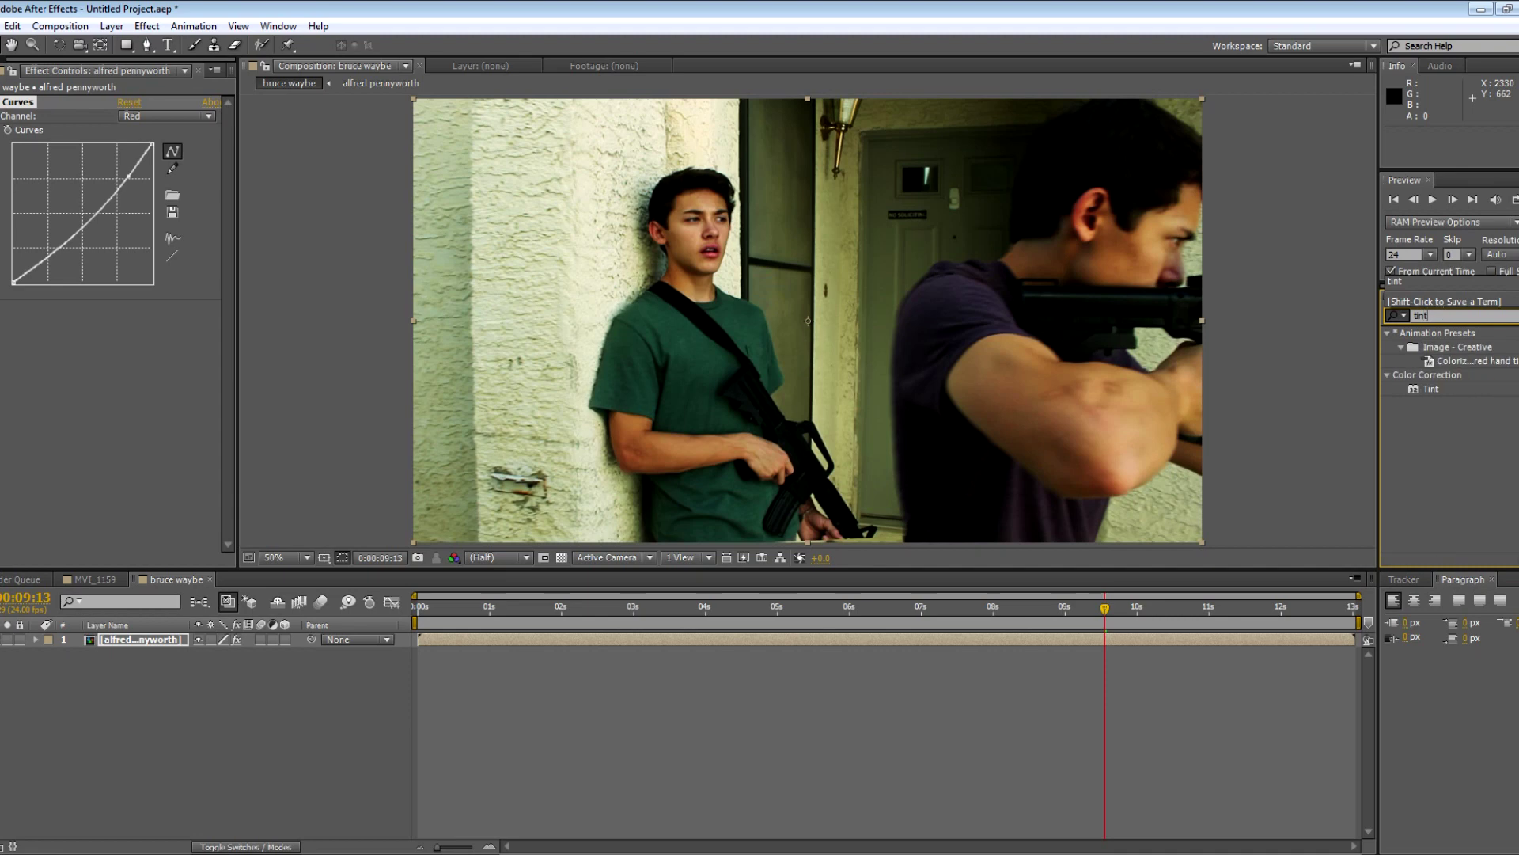
{"action": "left_click_drag", "start_coordinate": [1428, 391], "coordinate": [518, 421]}
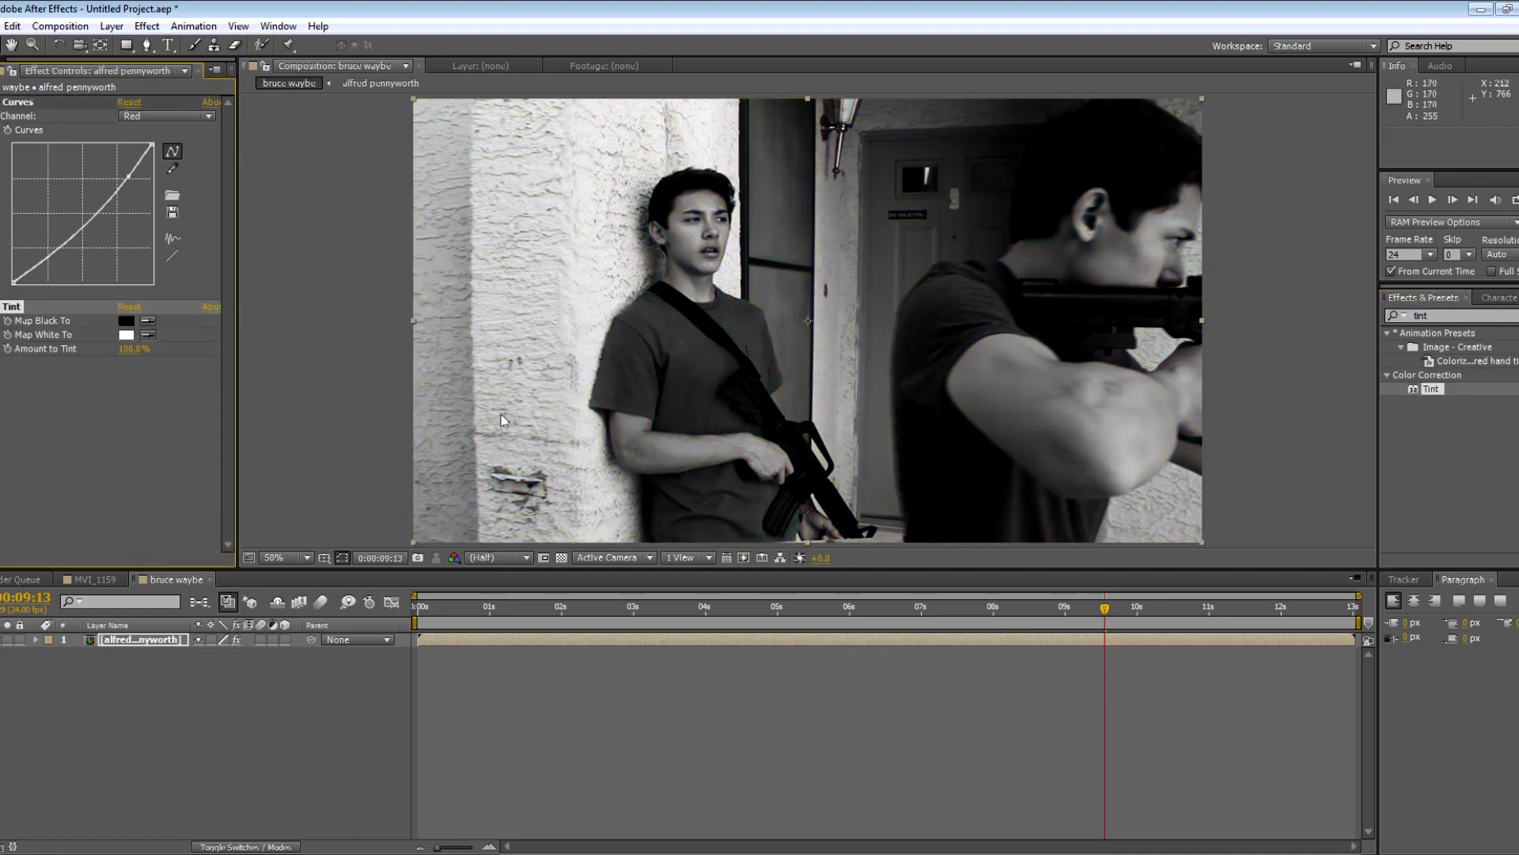
{"action": "left_click_drag", "start_coordinate": [129, 349], "coordinate": [64, 355]}
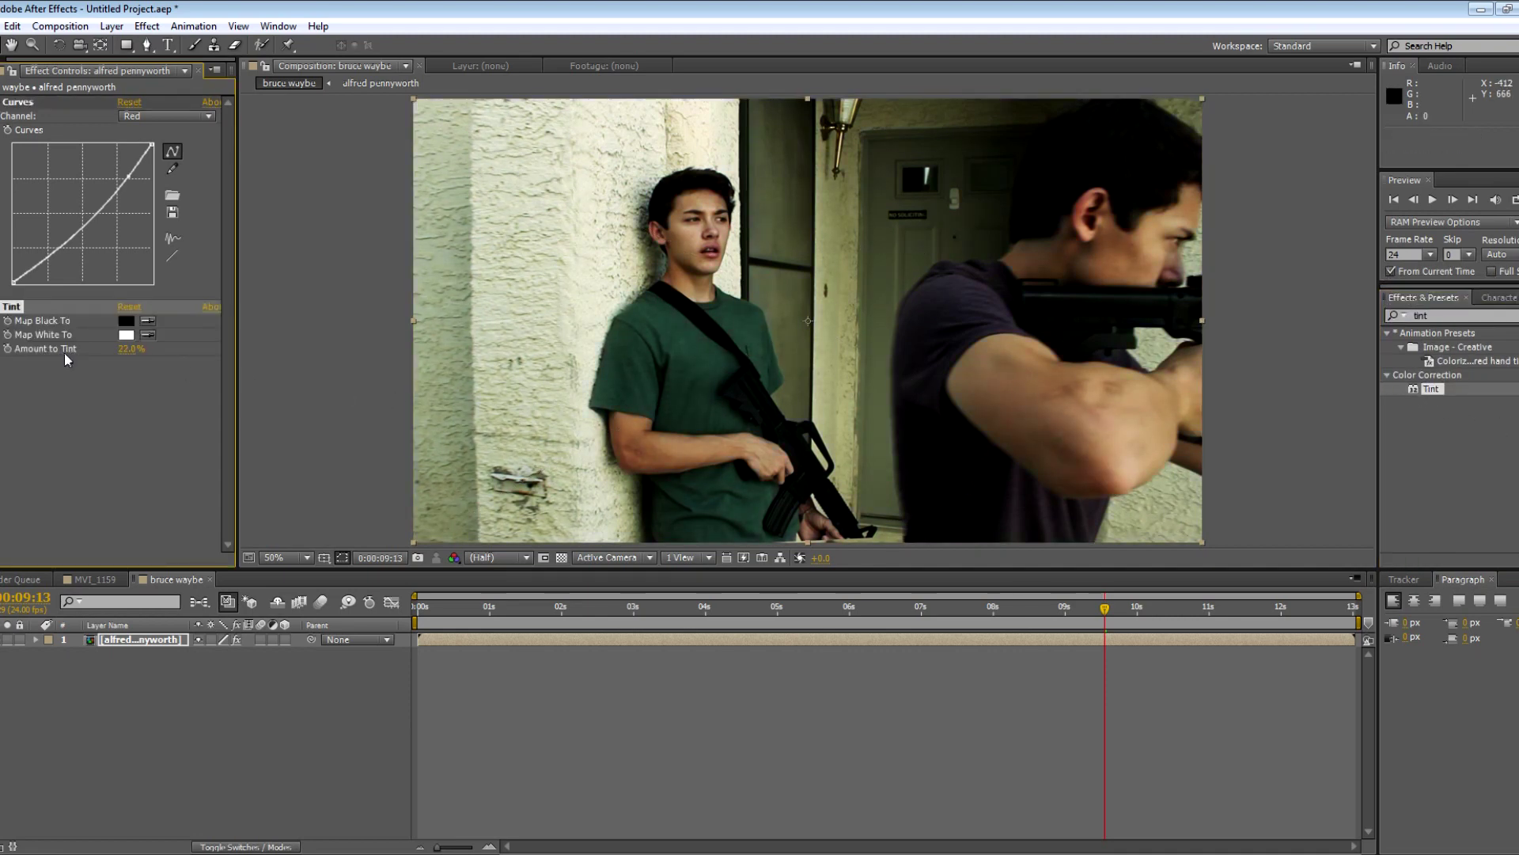
- Pull down the upper part of the Blue channel curve slightly
{"action": "left_click", "coordinate": [143, 119]}
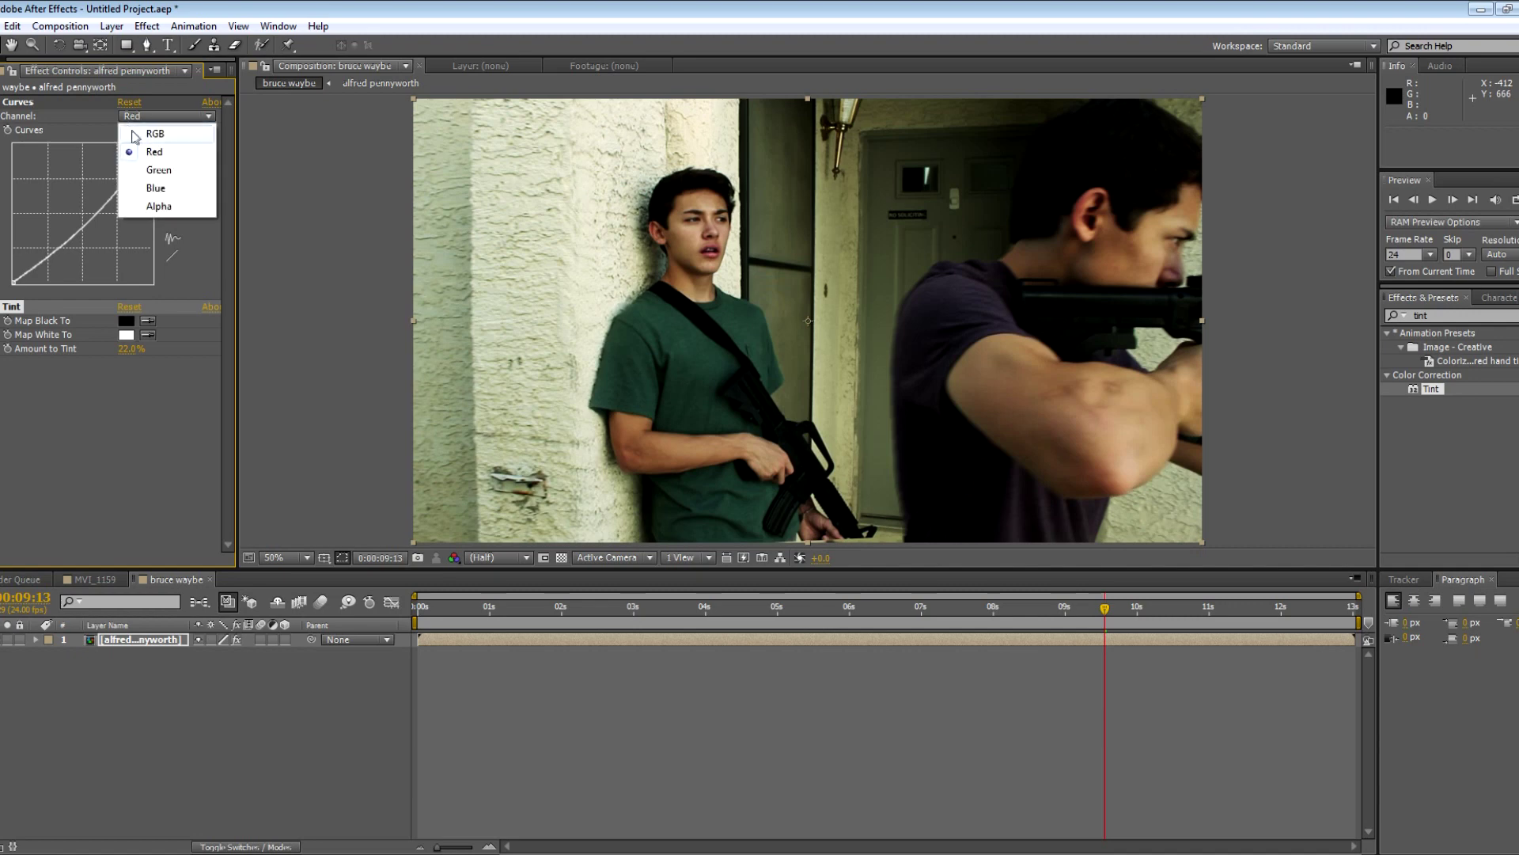
{"action": "left_click", "coordinate": [152, 190]}
{"action": "left_click_drag", "start_coordinate": [88, 220], "coordinate": [127, 176]}
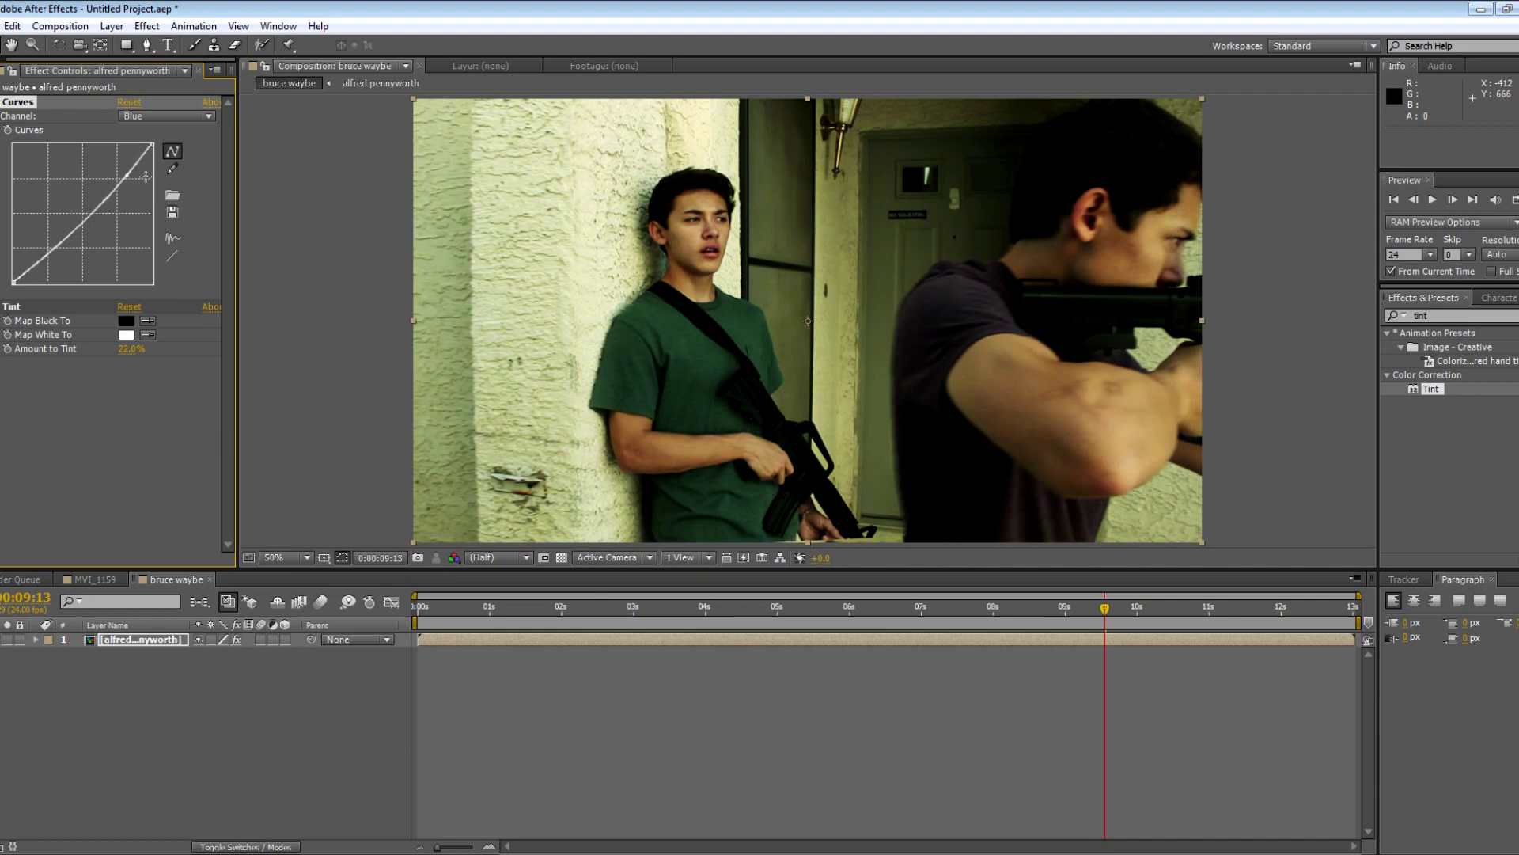
- Add Color Balance between Curves and Tint, with Shadow Blue Balance at 66 and Hilight Blue Balance at -20
{"action": "left_click", "coordinate": [1386, 375]}
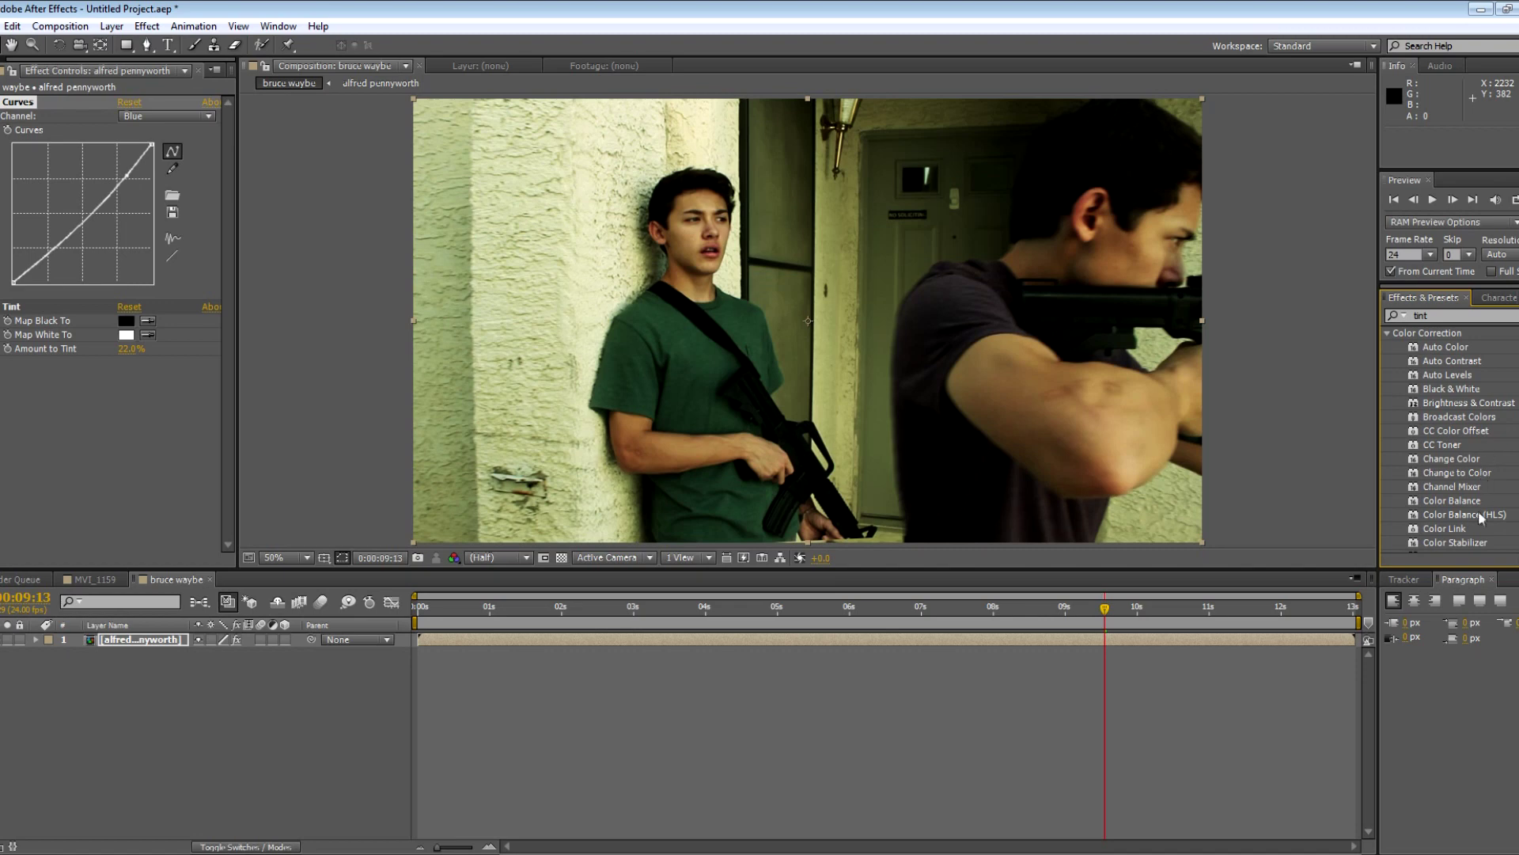
{"action": "left_click_drag", "start_coordinate": [1459, 505], "coordinate": [630, 448]}
{"action": "left_click_drag", "start_coordinate": [73, 366], "coordinate": [24, 310]}
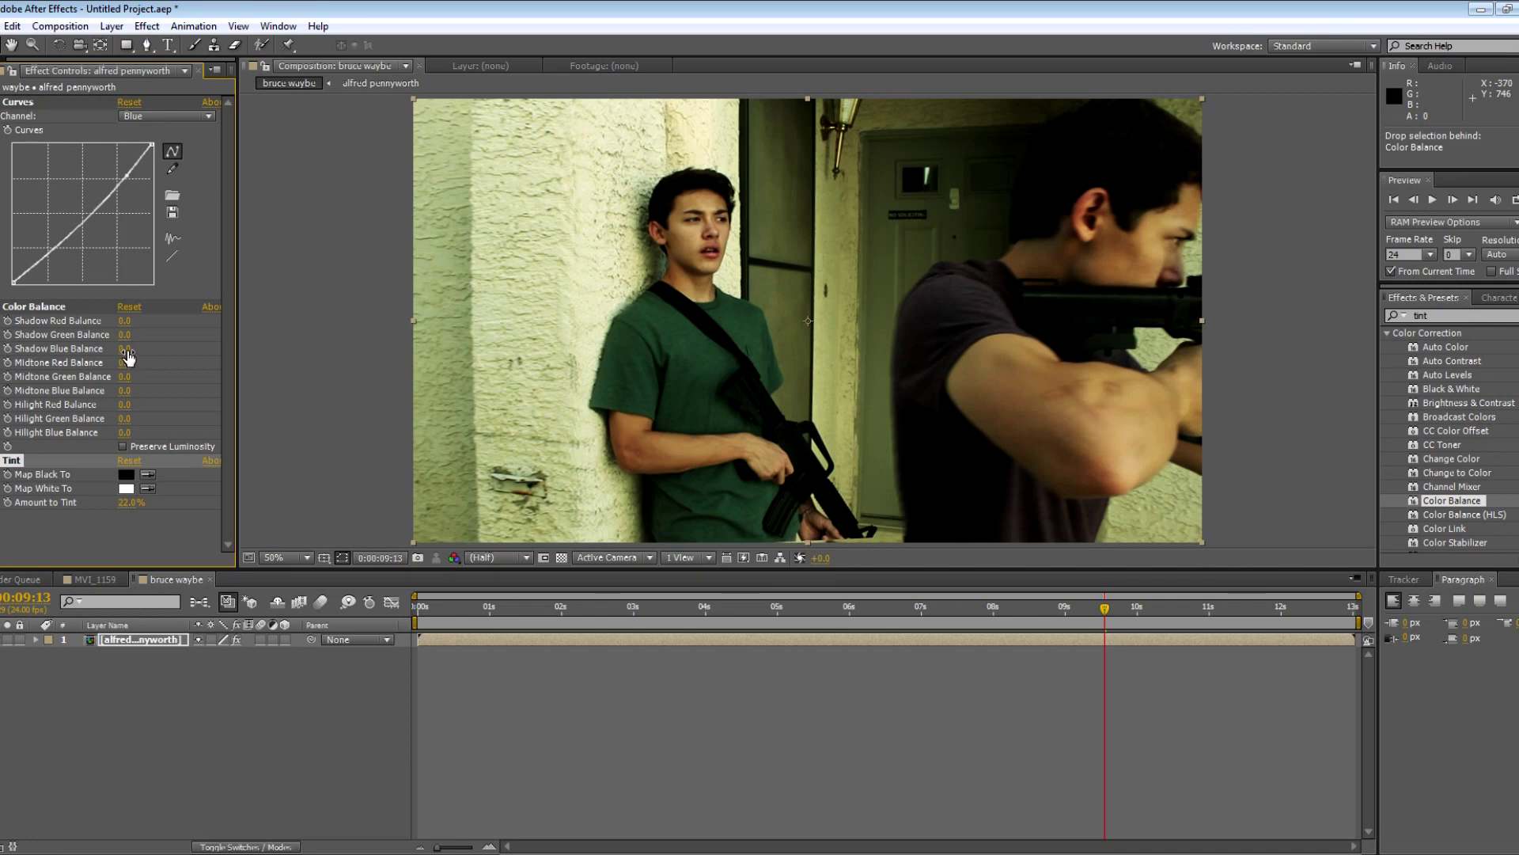
{"action": "left_click_drag", "start_coordinate": [129, 358], "coordinate": [174, 342]}
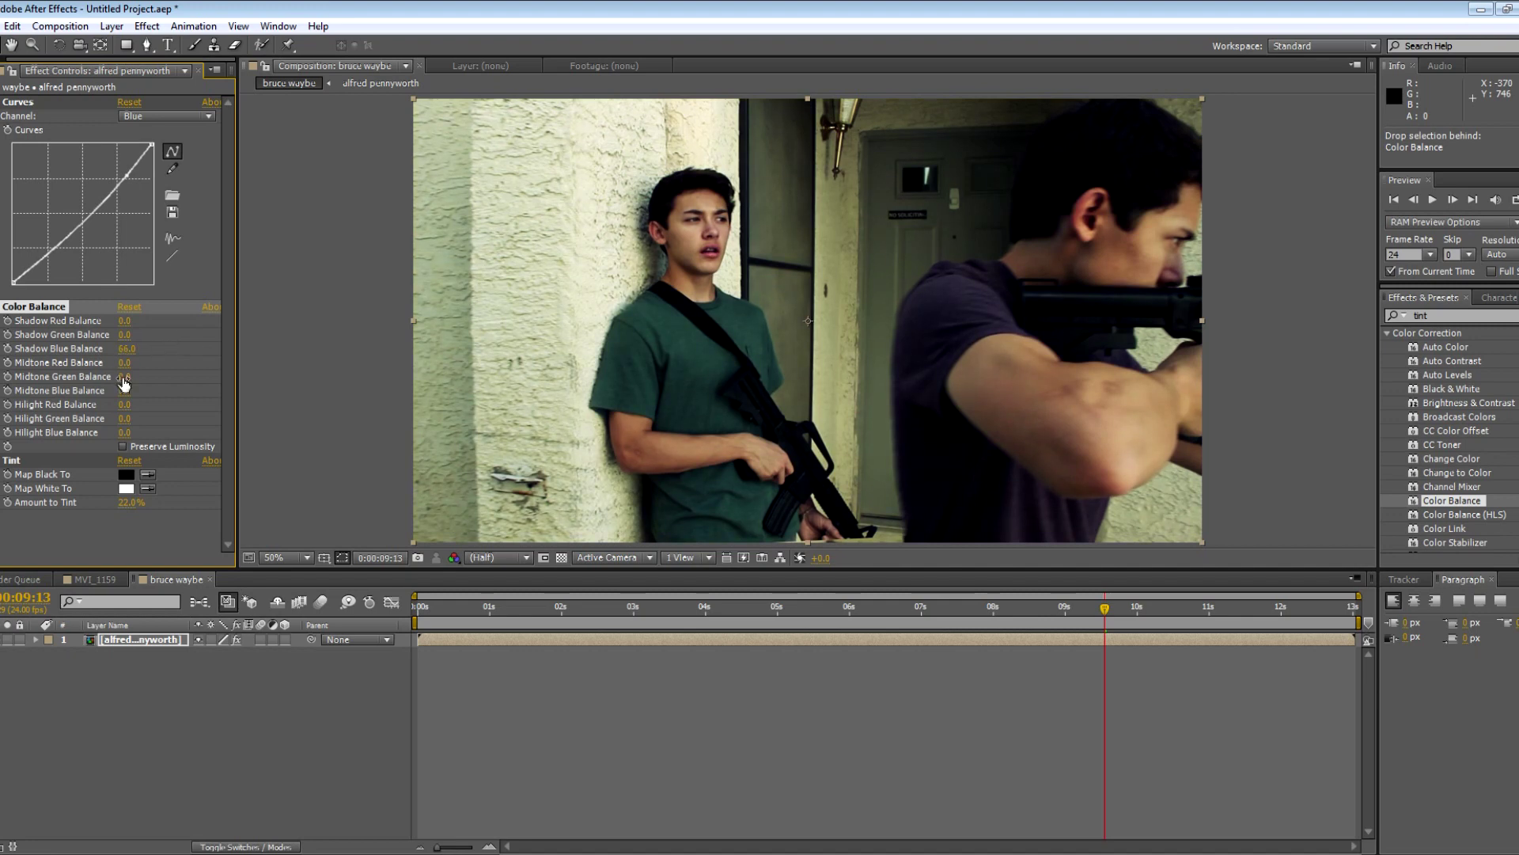
{"action": "left_click_drag", "start_coordinate": [124, 432], "coordinate": [102, 428]}
- Raise the lower midtones of the Blue channel curve and increase Amount to Tint to about 32%
{"action": "left_click_drag", "start_coordinate": [80, 230], "coordinate": [70, 224]}
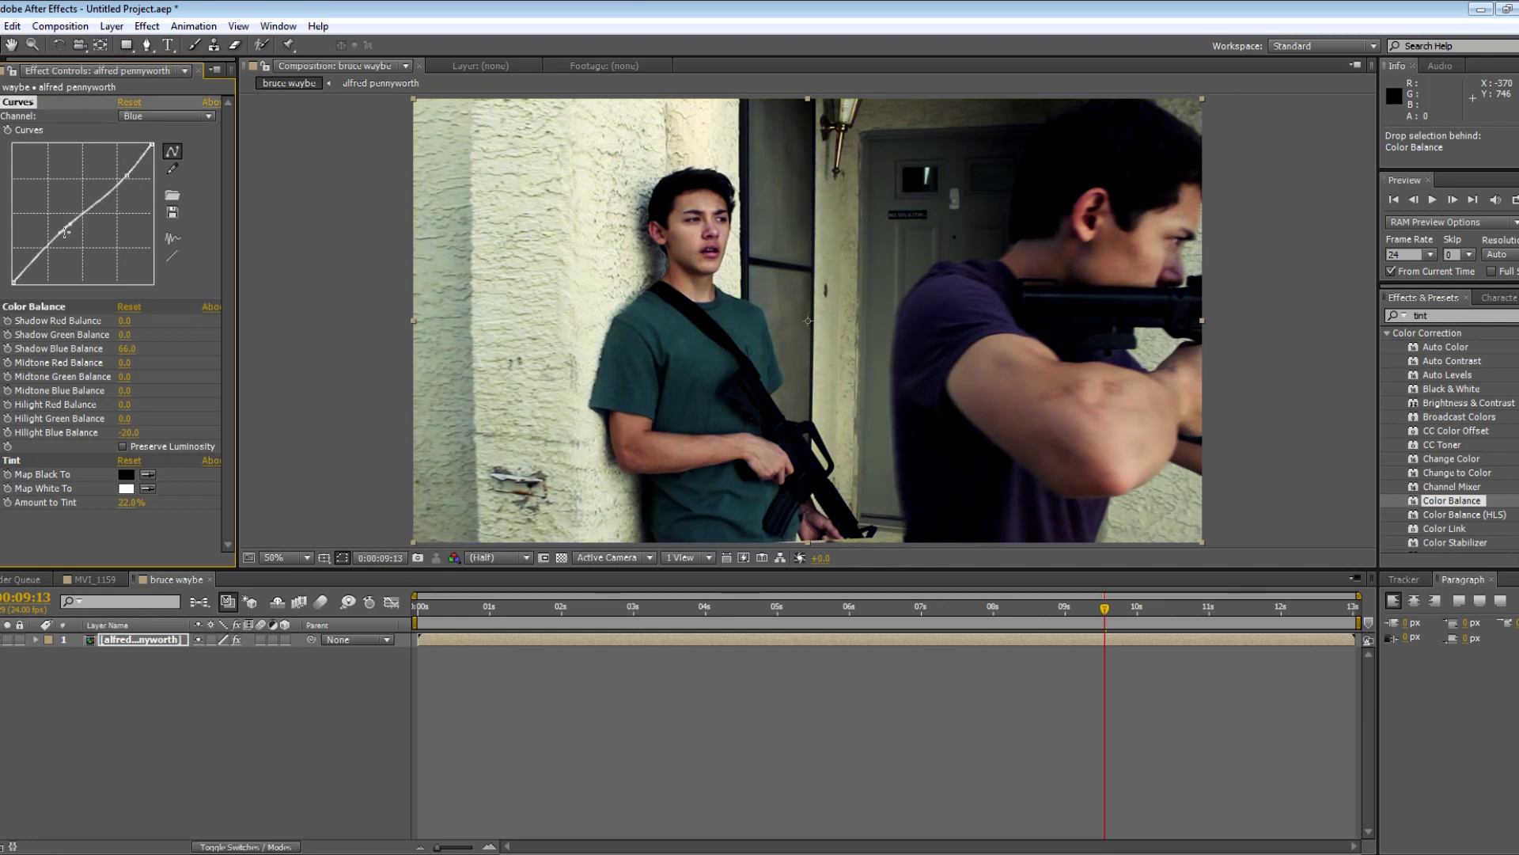
{"action": "left_click_drag", "start_coordinate": [127, 502], "coordinate": [146, 502]}
- Run a RAM preview of the graded composite starting from 0:00:01:05
{"action": "left_click", "coordinate": [505, 606]}
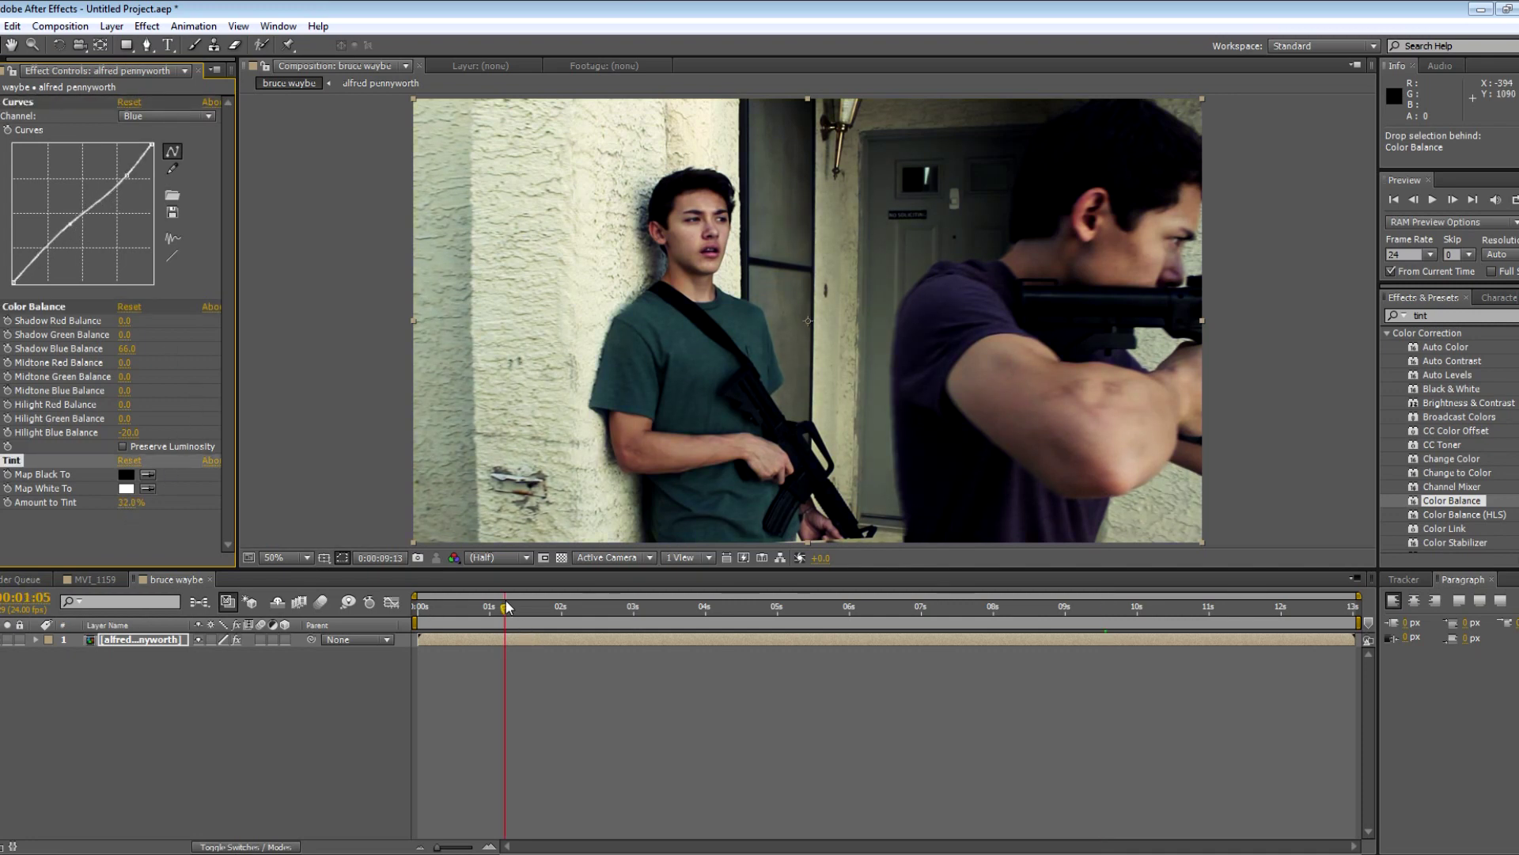
{"action": "left_click", "coordinate": [1513, 200]}
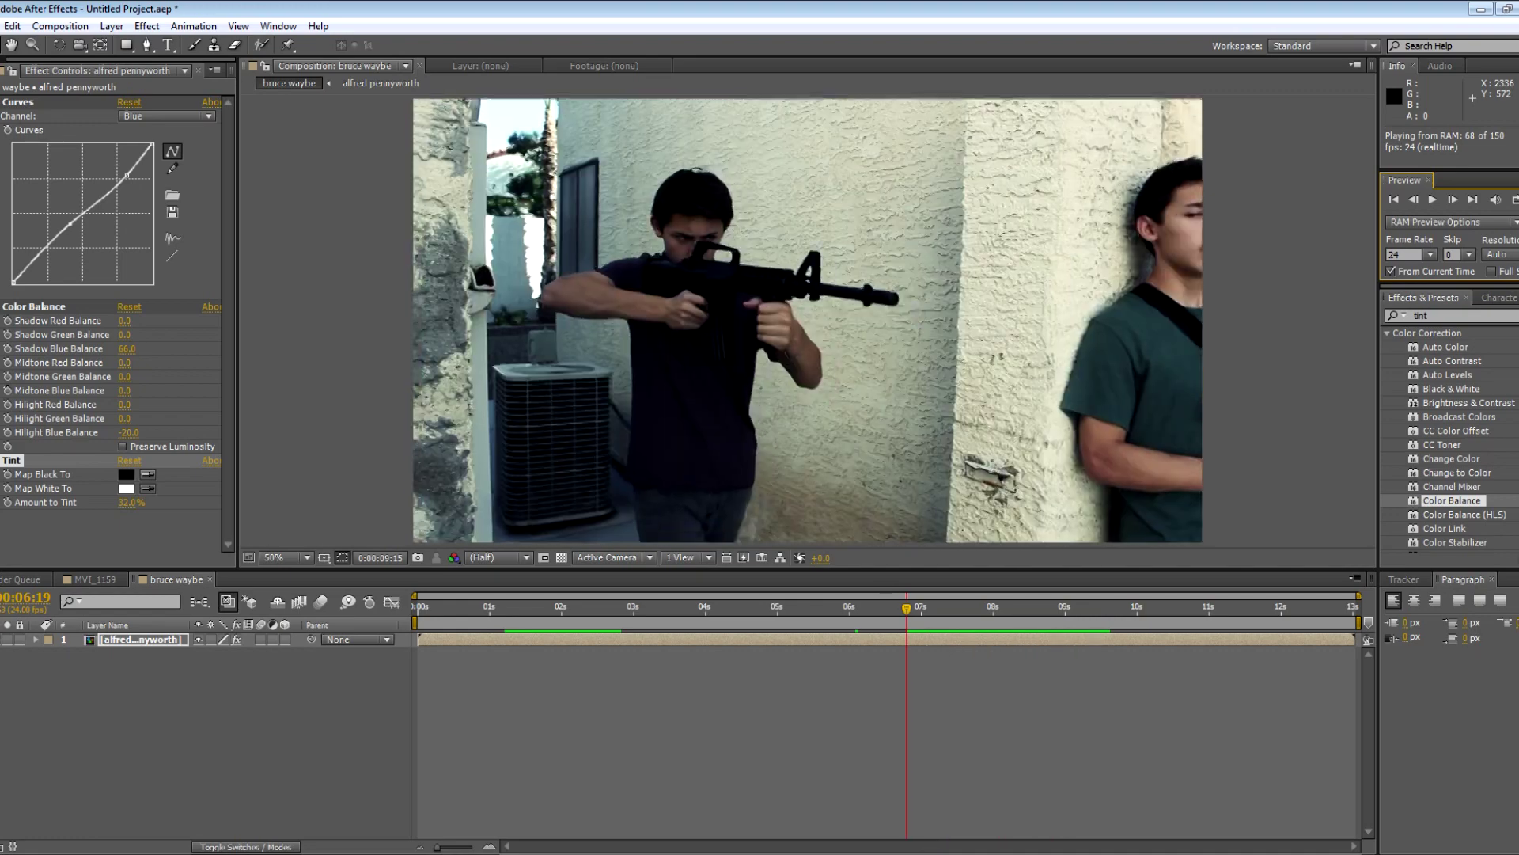
{"action": "key", "text": "space"}
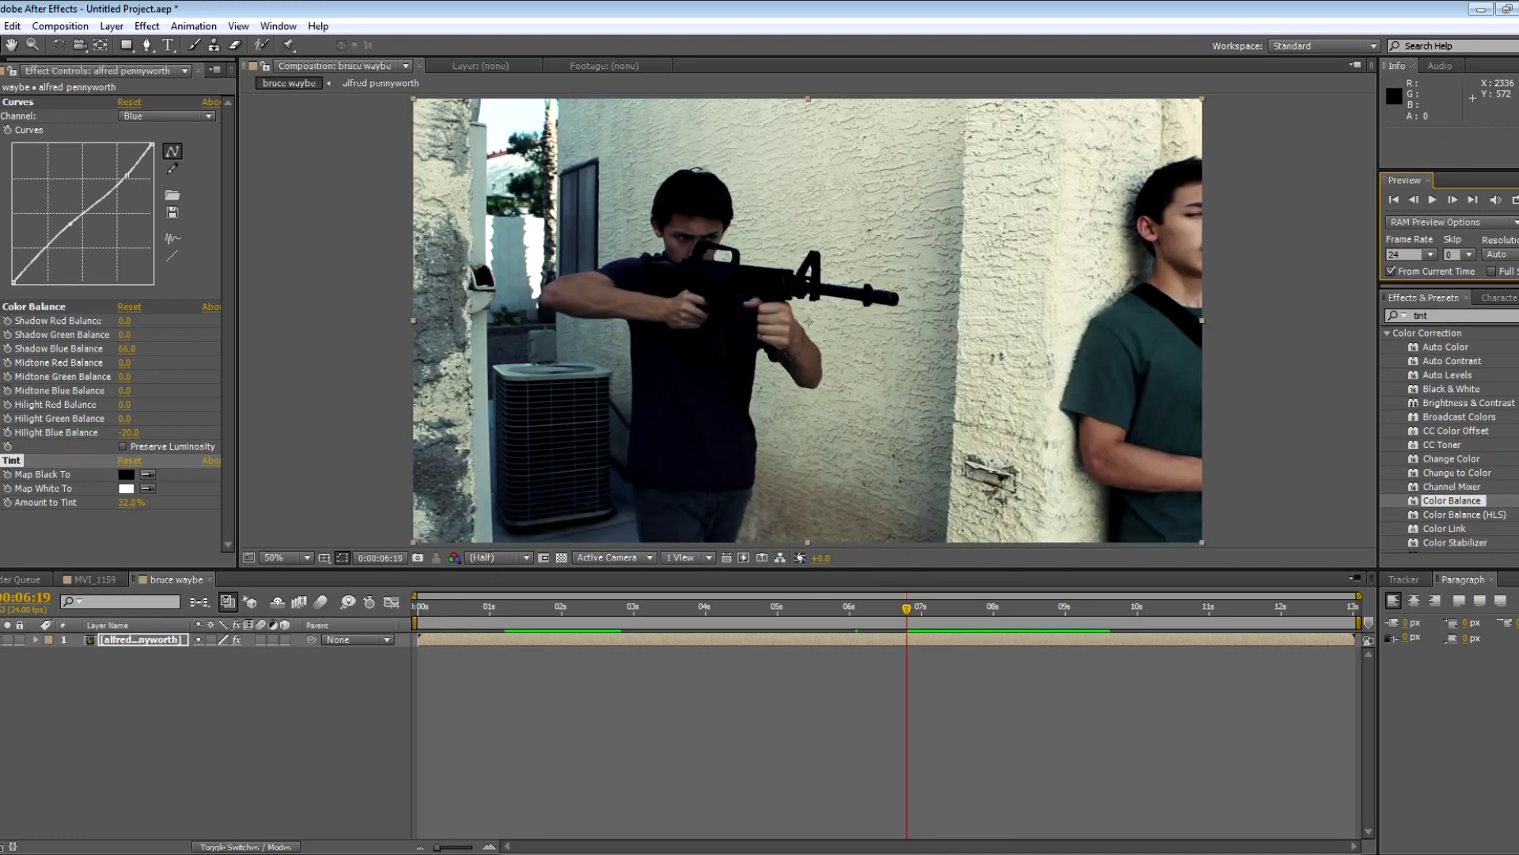
- Create an adjustment layer above the graded layer and apply the 2.40 Aspect Ratio preset to it
{"action": "left_click", "coordinate": [146, 26]}
{"action": "mouse_move", "coordinate": [111, 26]}
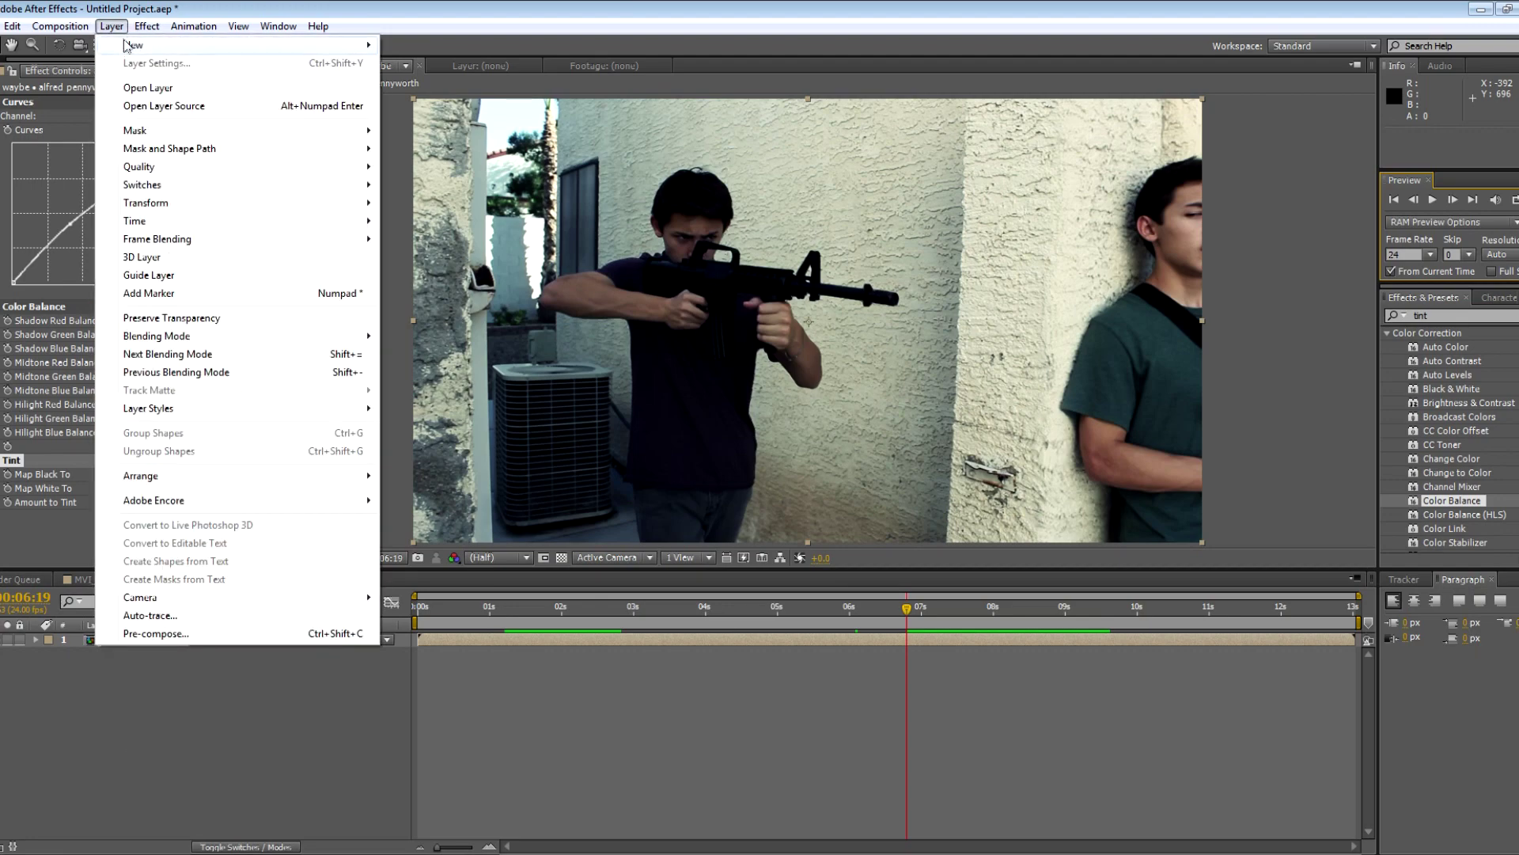
{"action": "left_click", "coordinate": [438, 154]}
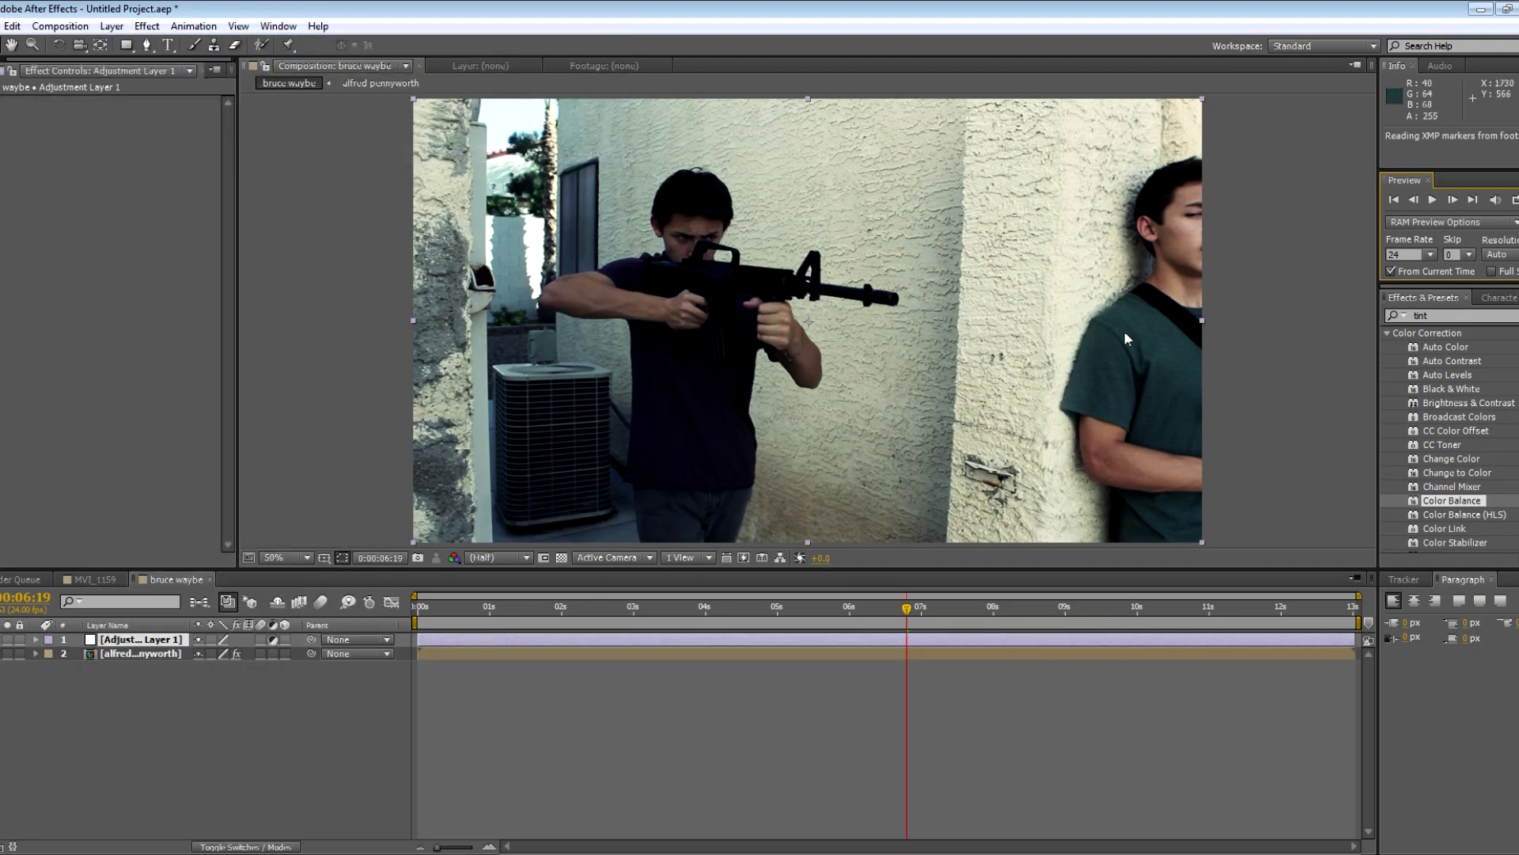
{"action": "left_click", "coordinate": [1444, 316]}
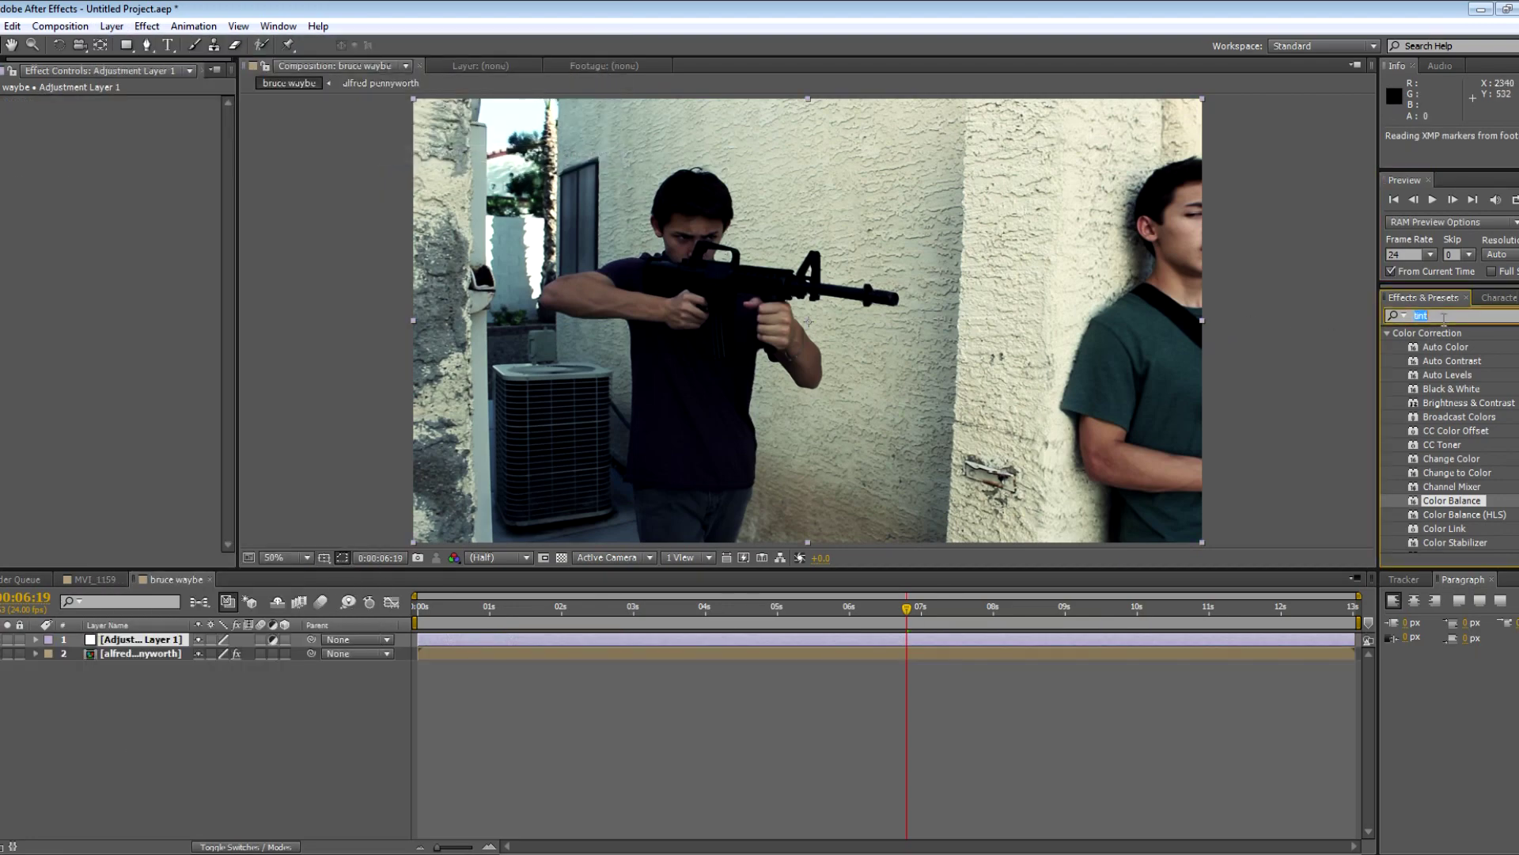
{"action": "type", "text": "aspect"}
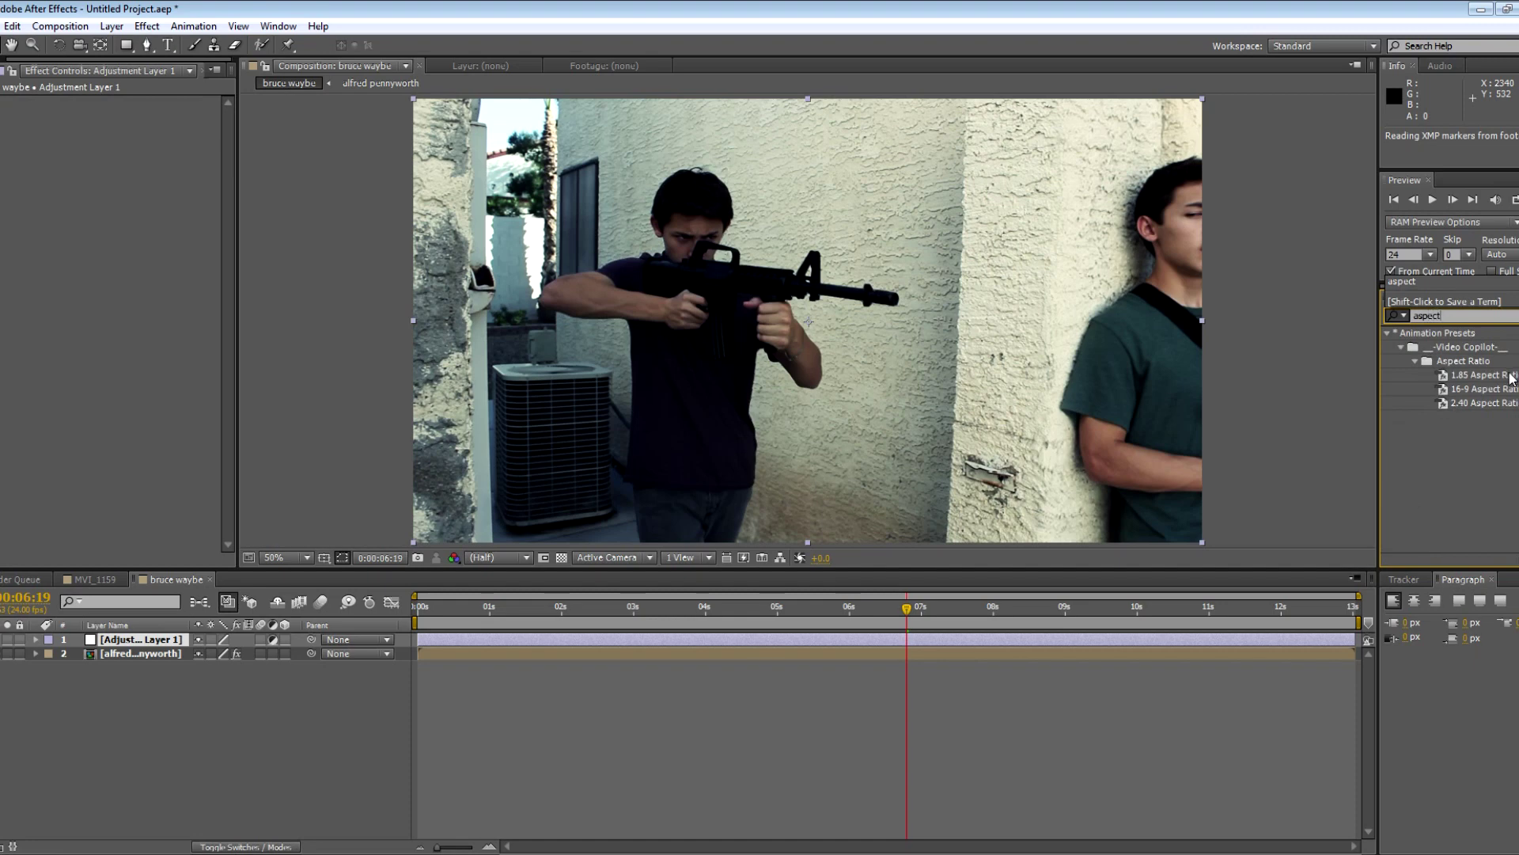
{"action": "left_click_drag", "start_coordinate": [1480, 403], "coordinate": [221, 653]}
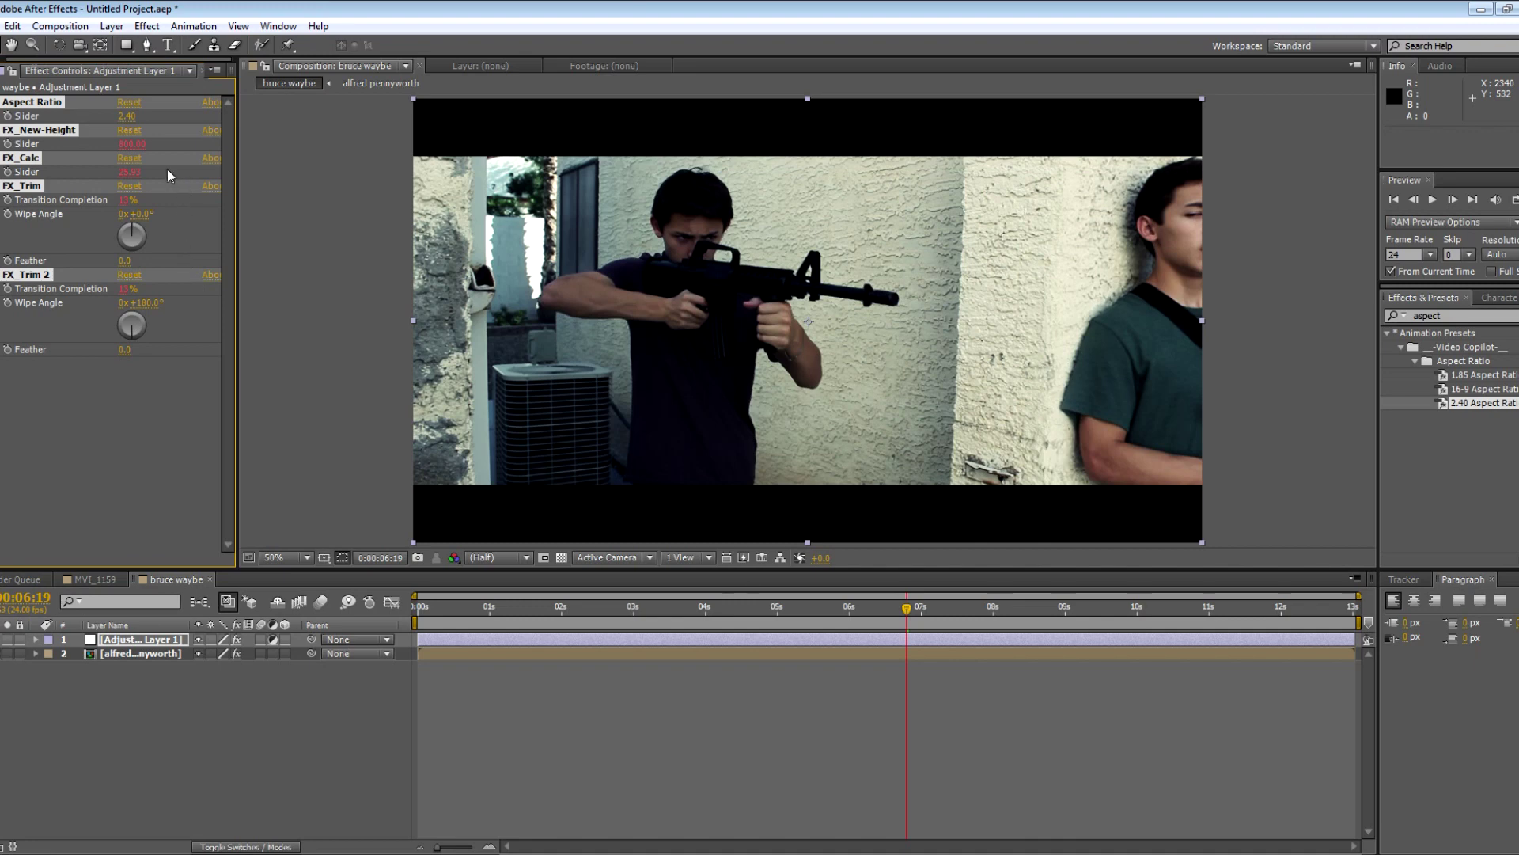
- Set the adjustment layer's Aspect Ratio slider to 2.35
{"action": "left_click", "coordinate": [127, 116]}
{"action": "type", "text": "2"}
{"action": "type", "text": ".35"}
{"action": "left_click", "coordinate": [141, 458]}
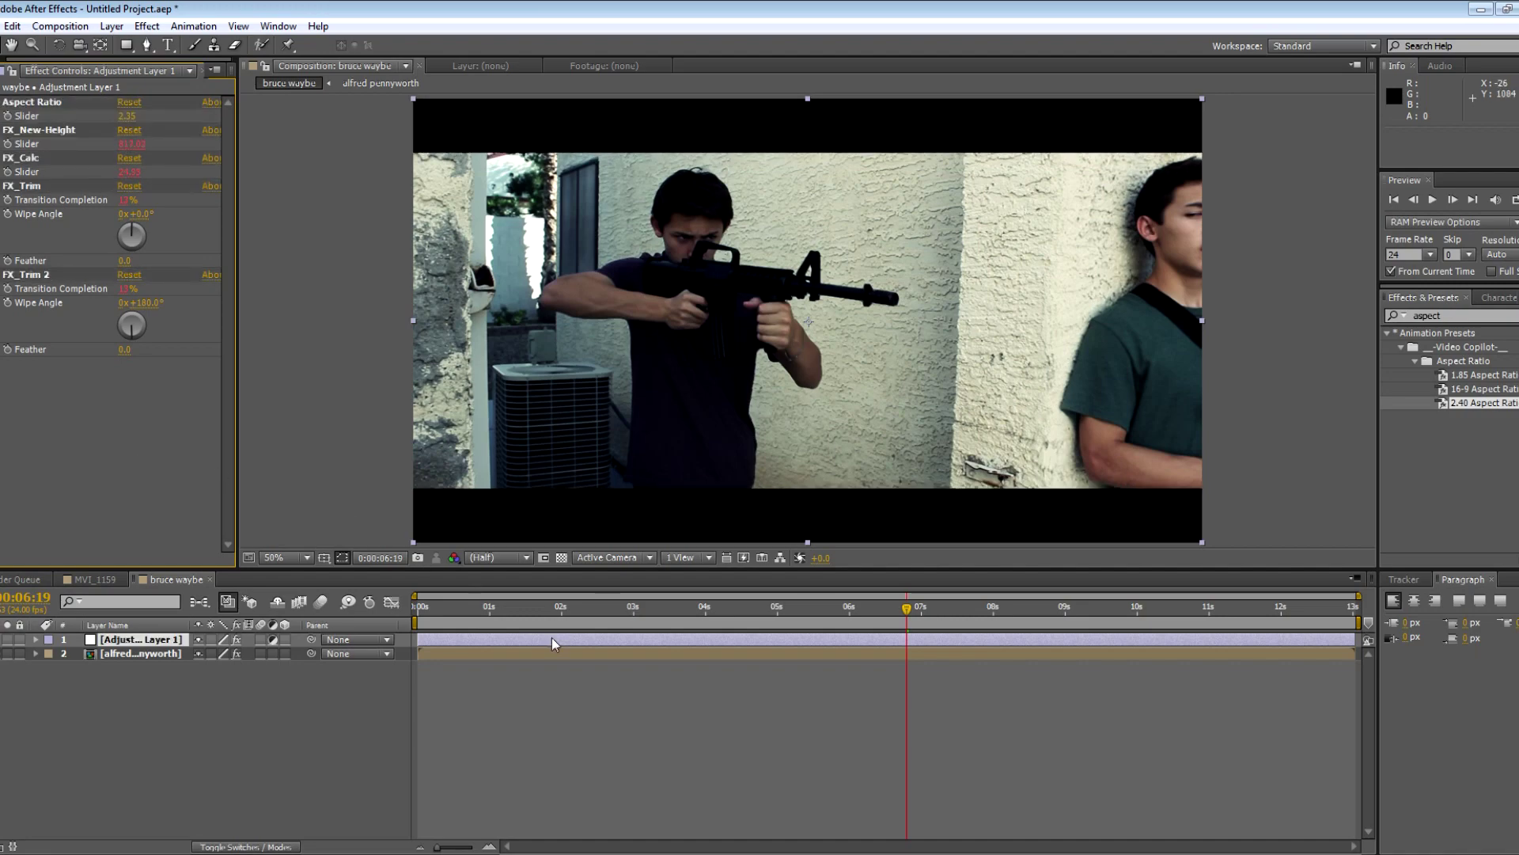
- Review the letterboxed composite at several times, including the start of the composition and 0:00:07:23
{"action": "left_click_drag", "start_coordinate": [909, 606], "coordinate": [1260, 613]}
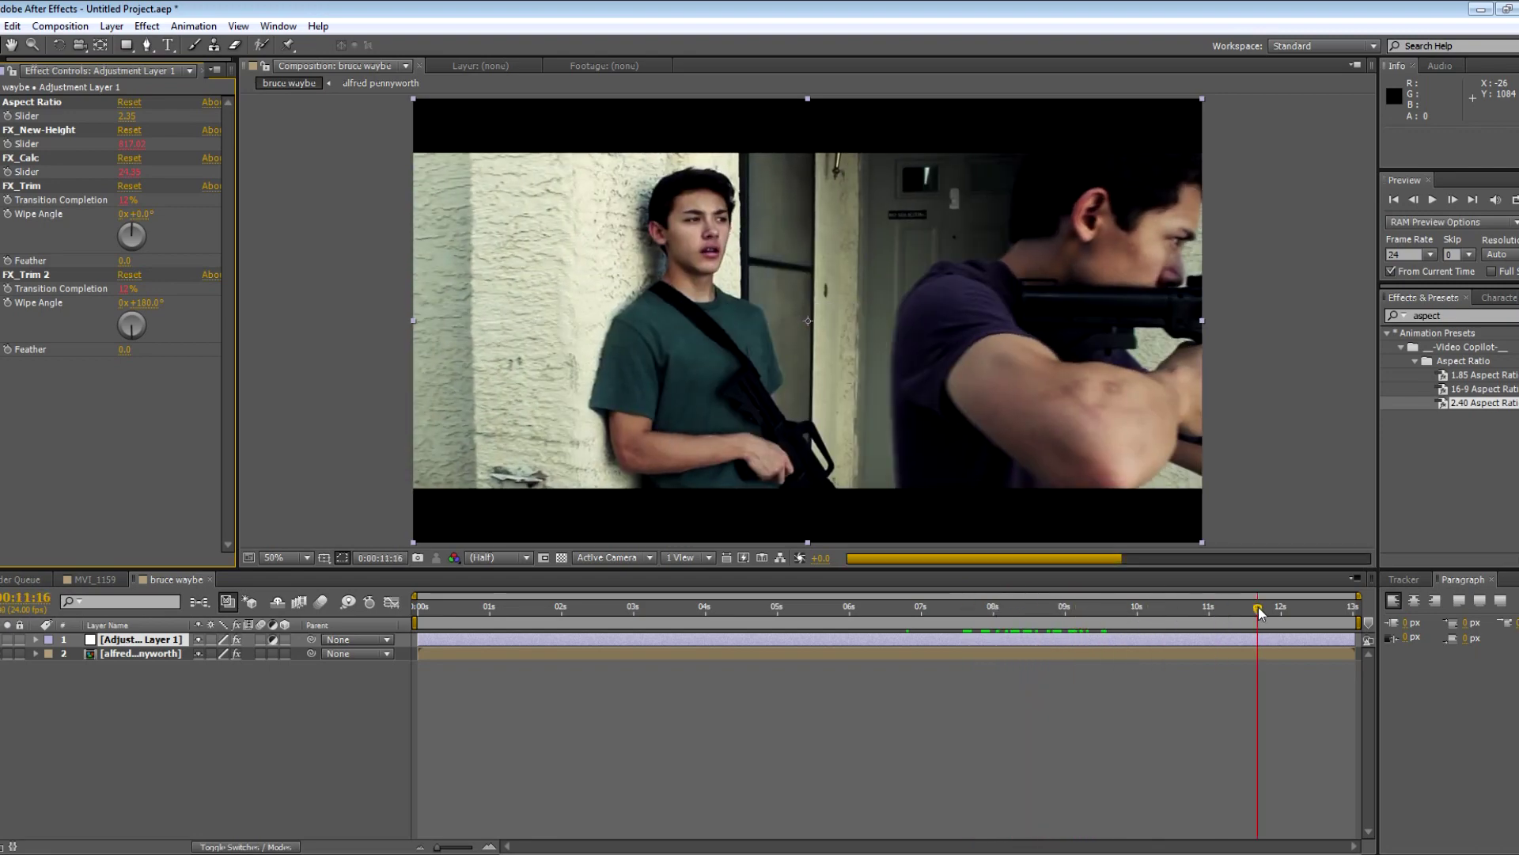
{"action": "left_click_drag", "start_coordinate": [1261, 614], "coordinate": [1153, 635]}
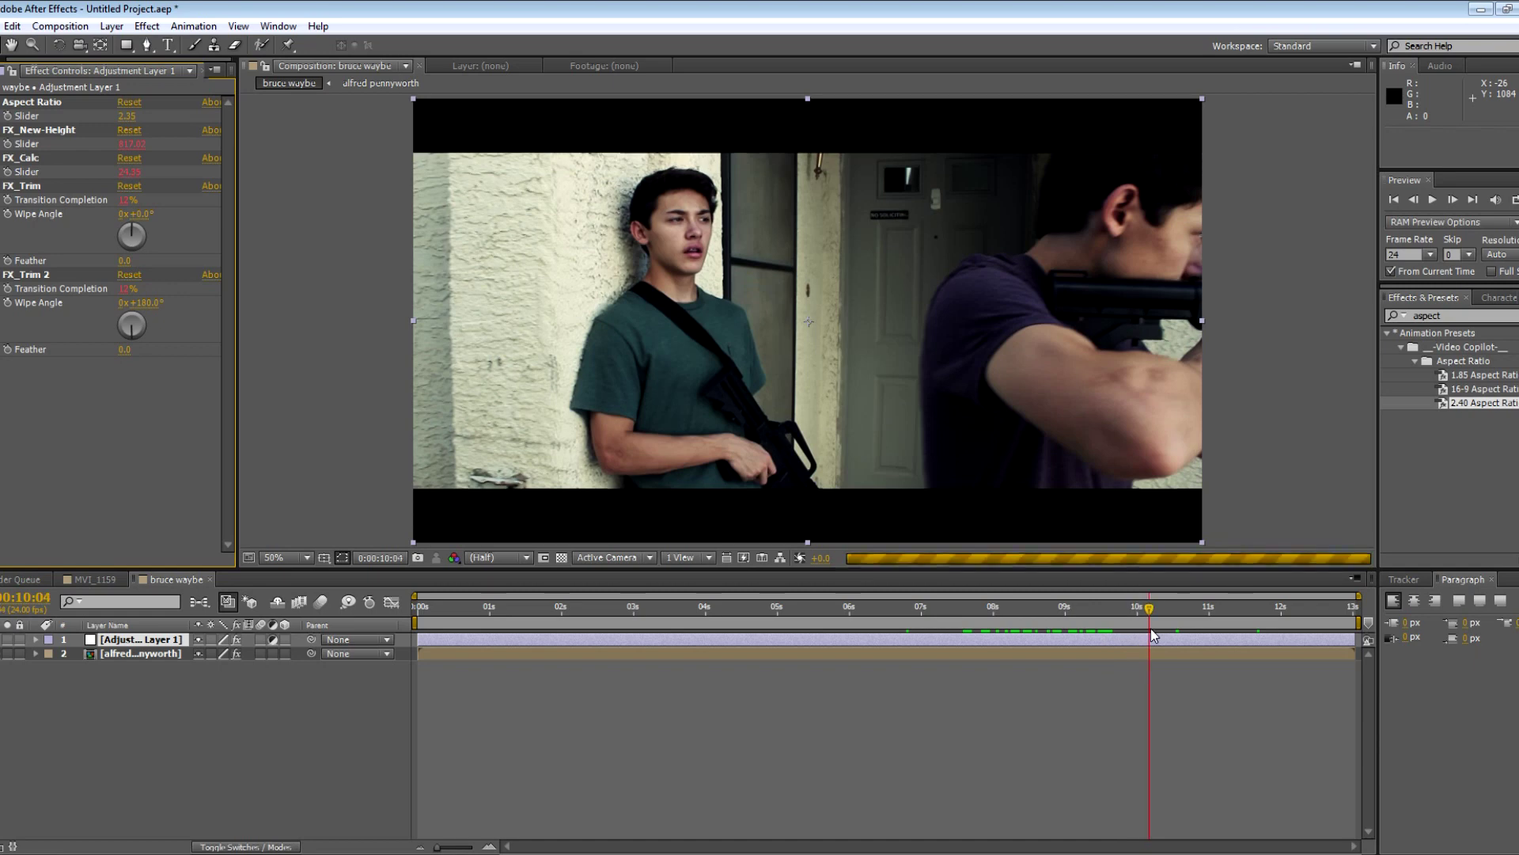
{"action": "key", "text": "Home"}
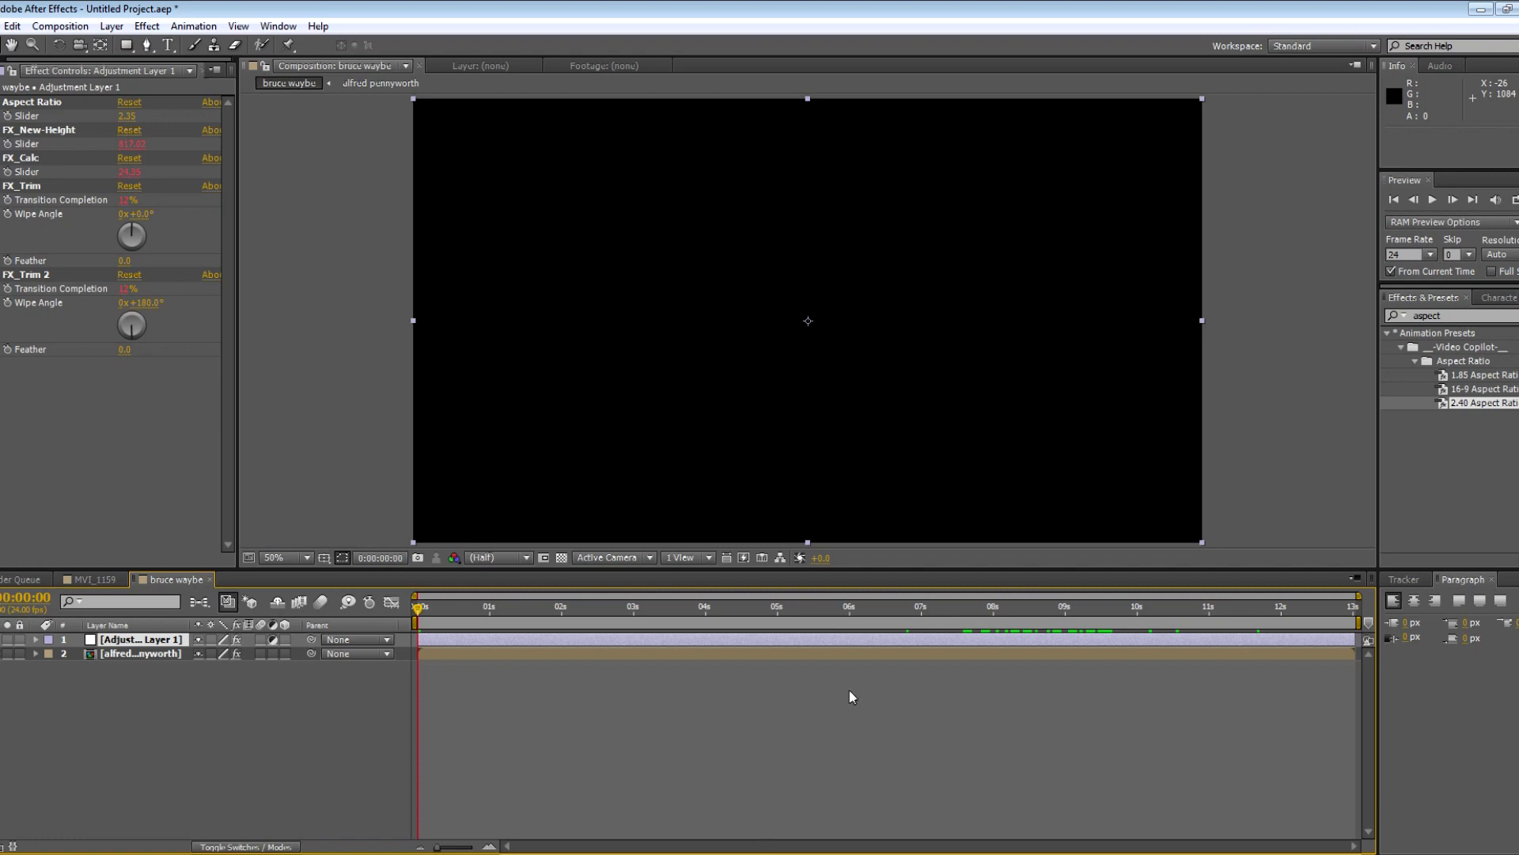
{"action": "mouse_move", "coordinate": [962, 617]}
{"action": "left_mouse_down"}
{"action": "mouse_move", "coordinate": [1102, 614]}
{"action": "mouse_move", "coordinate": [990, 618]}
{"action": "left_mouse_up"}
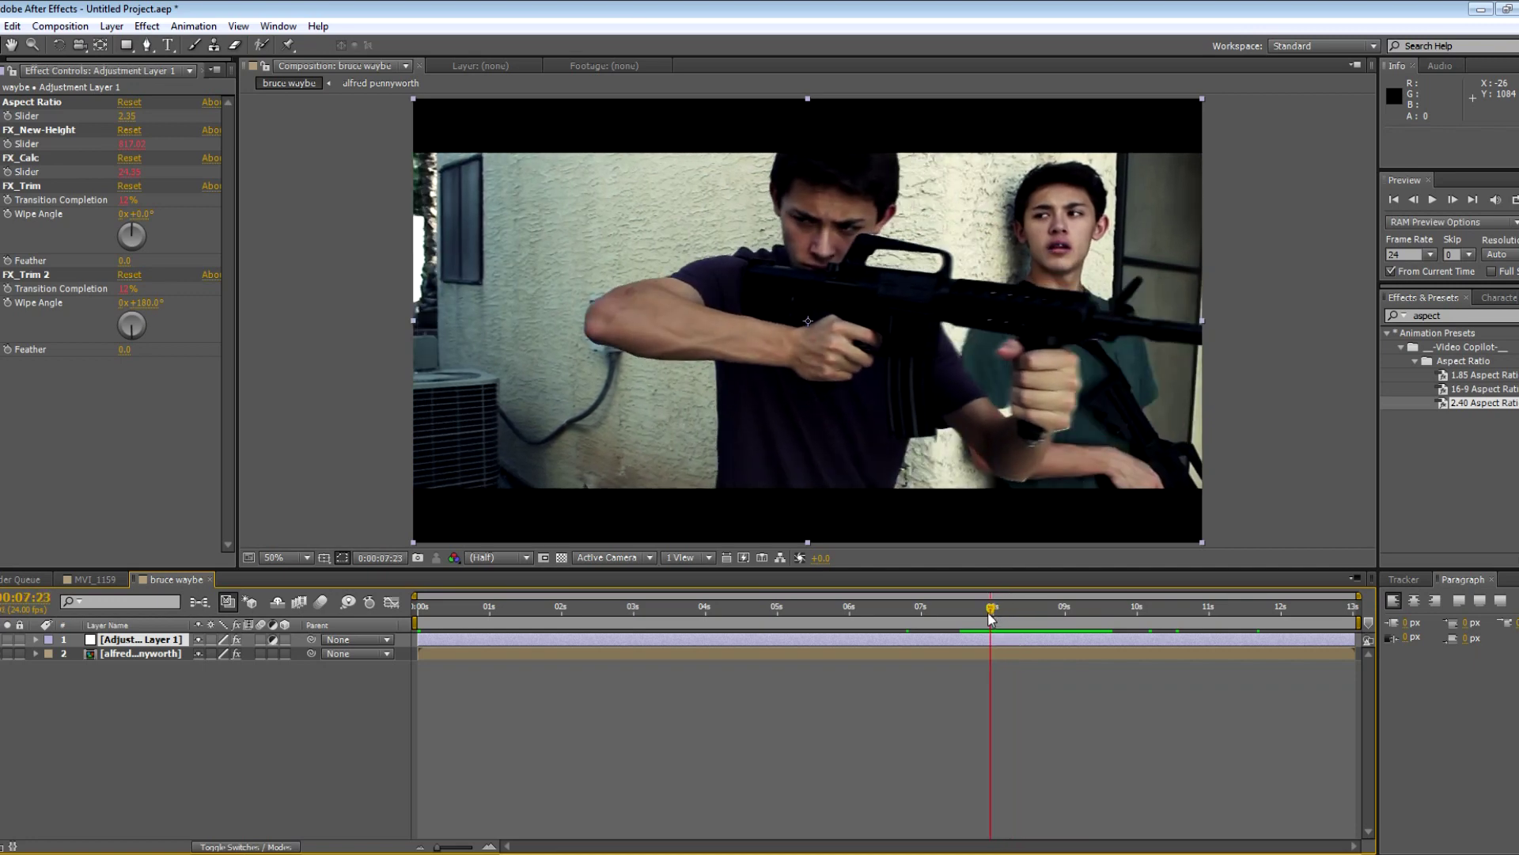